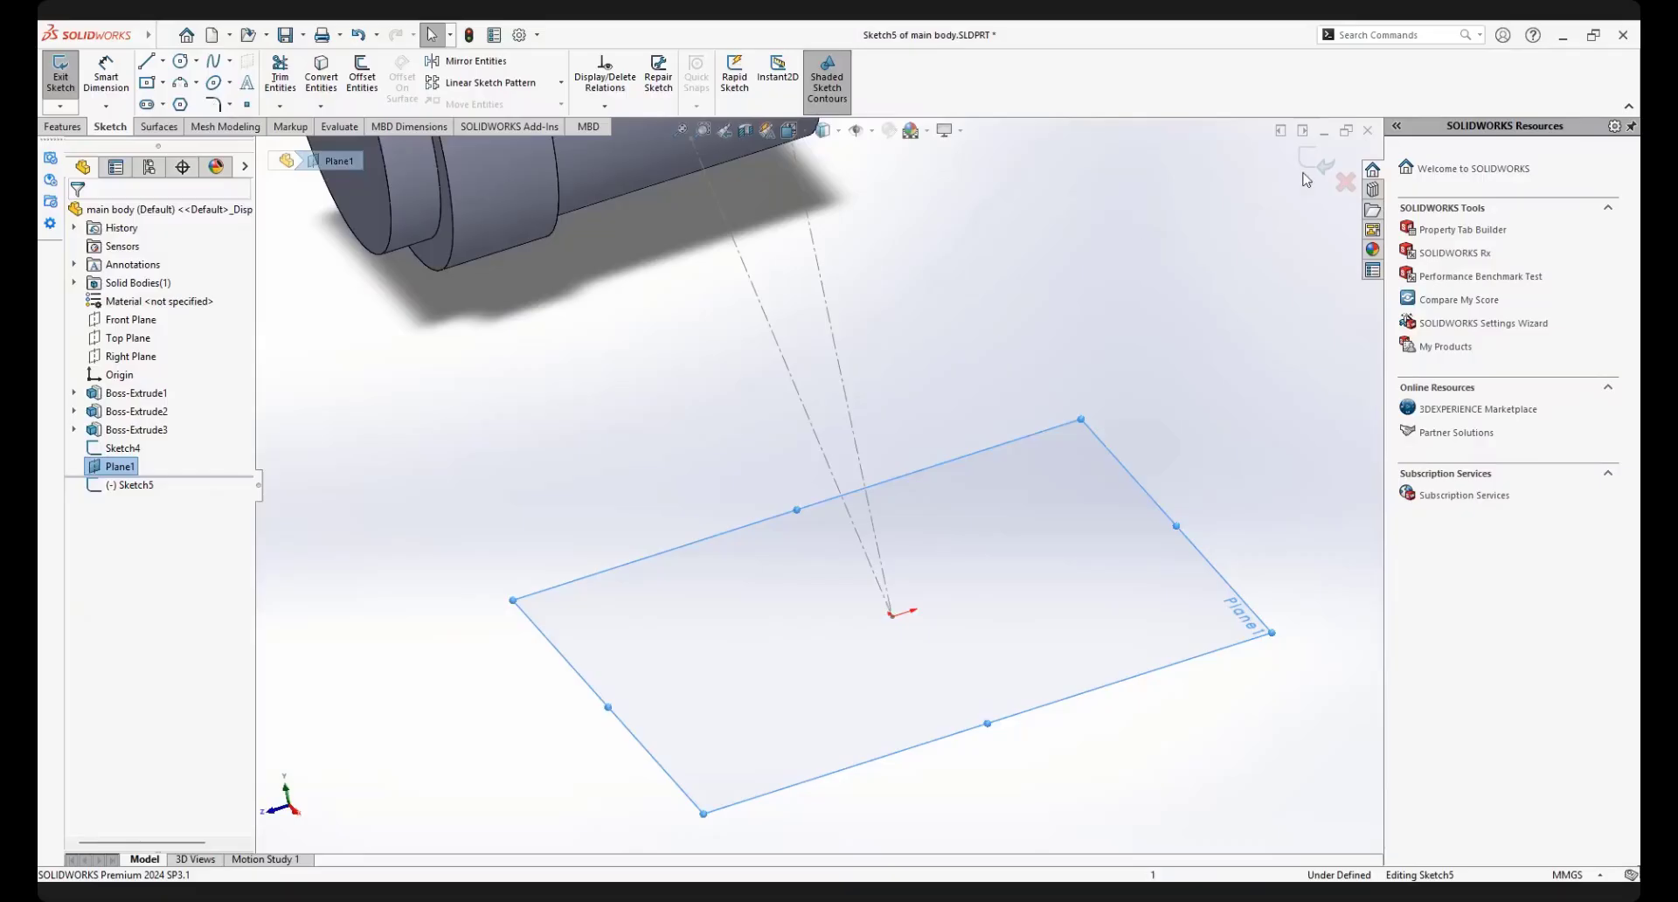
Sketch an ellipse on Plane1 centred on the sketch origin, with radii of about 15.2 and 12 mm, and start dimensioning
scroll(1004, 509, "up", 2)
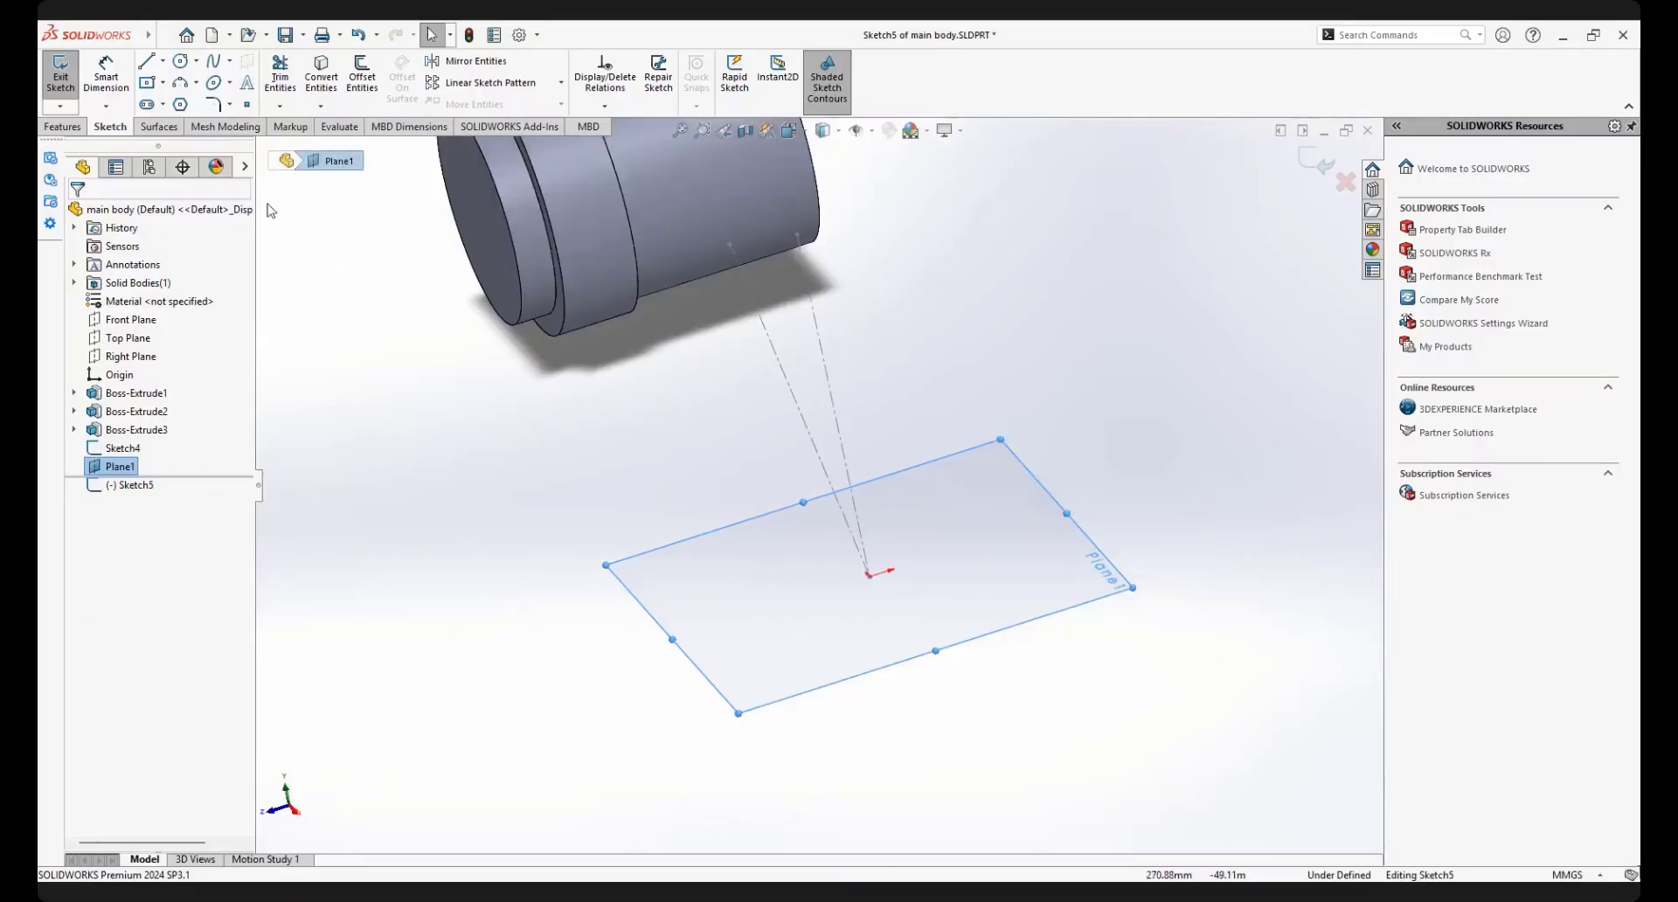
left_click(213, 83)
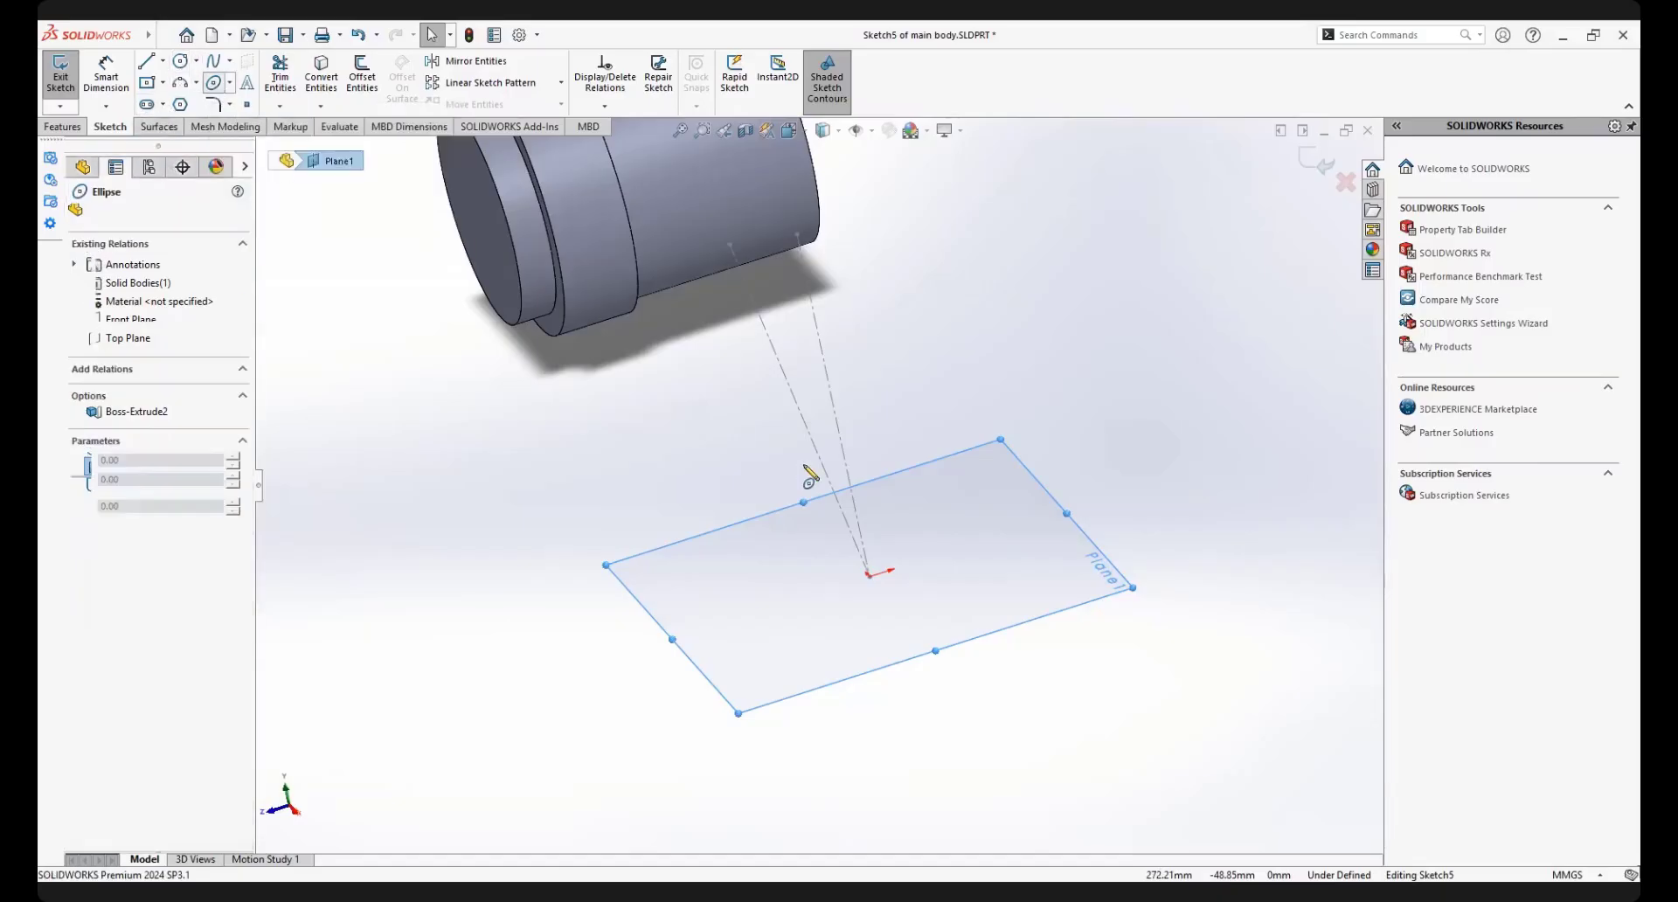
scroll(874, 612, "down", 4)
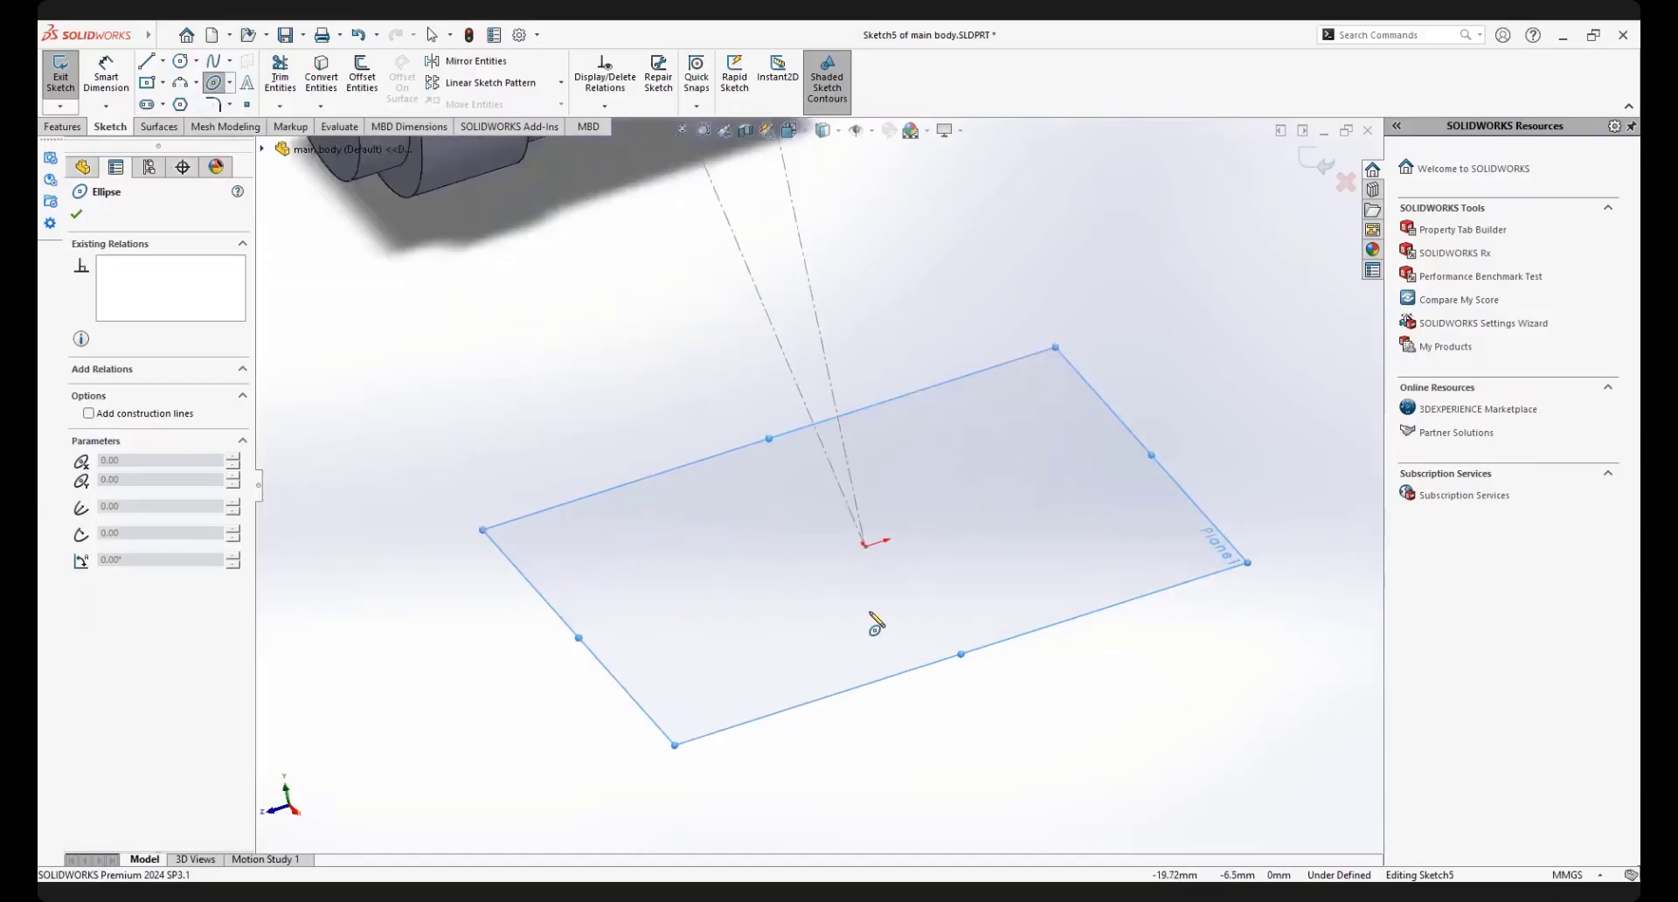
left_click(862, 526)
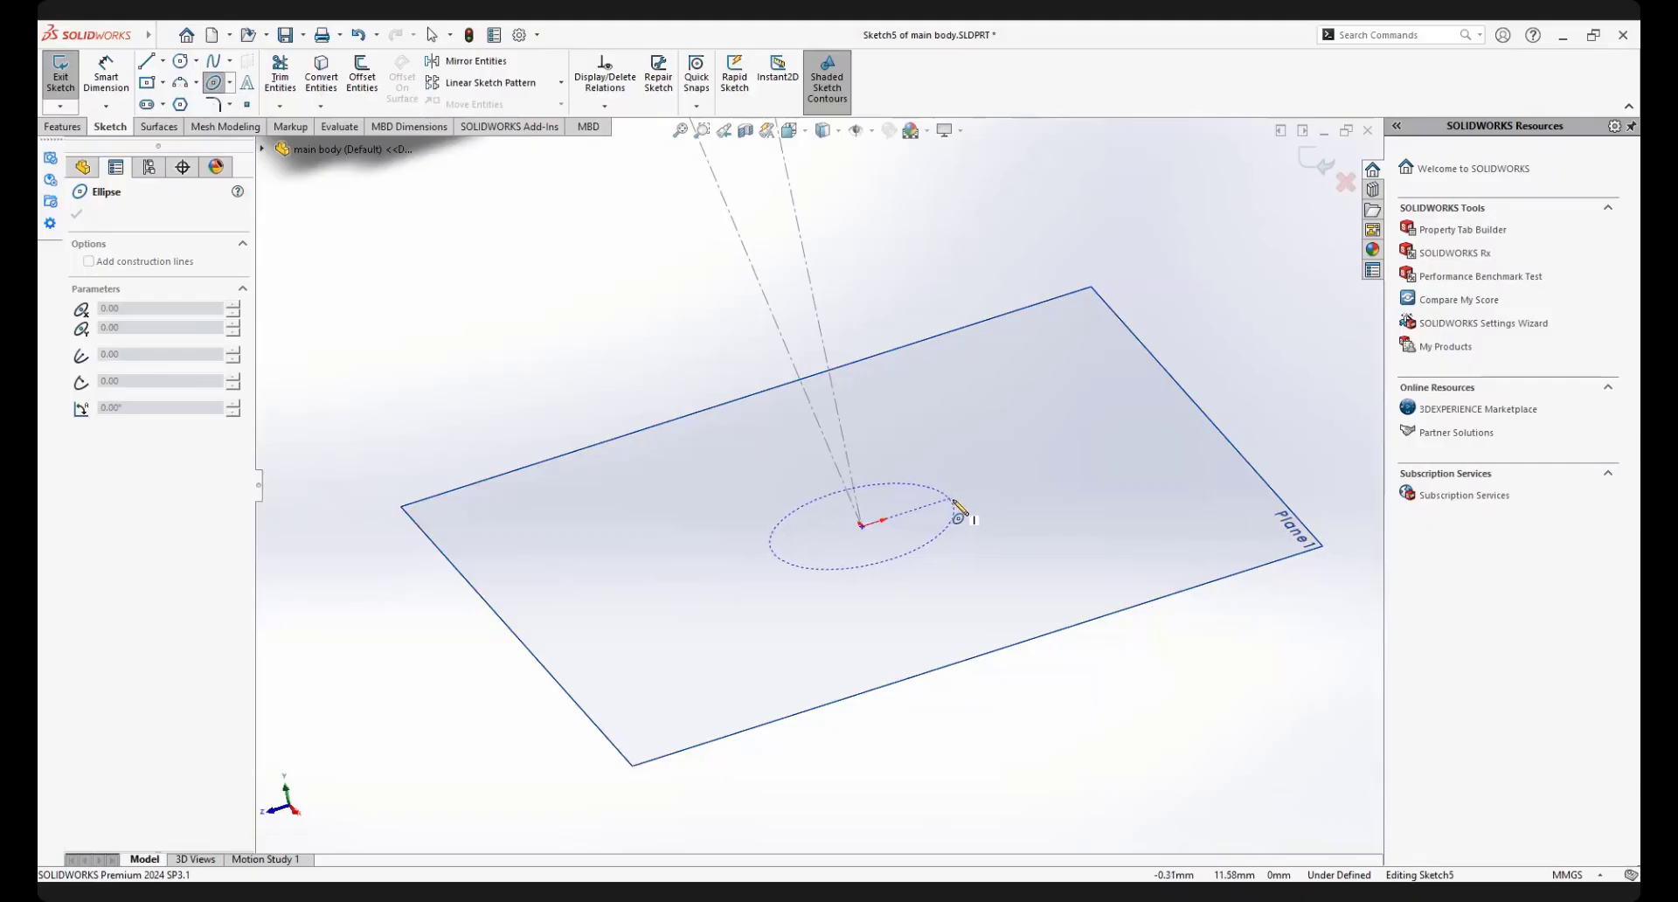
left_click(960, 507)
left_click(925, 566)
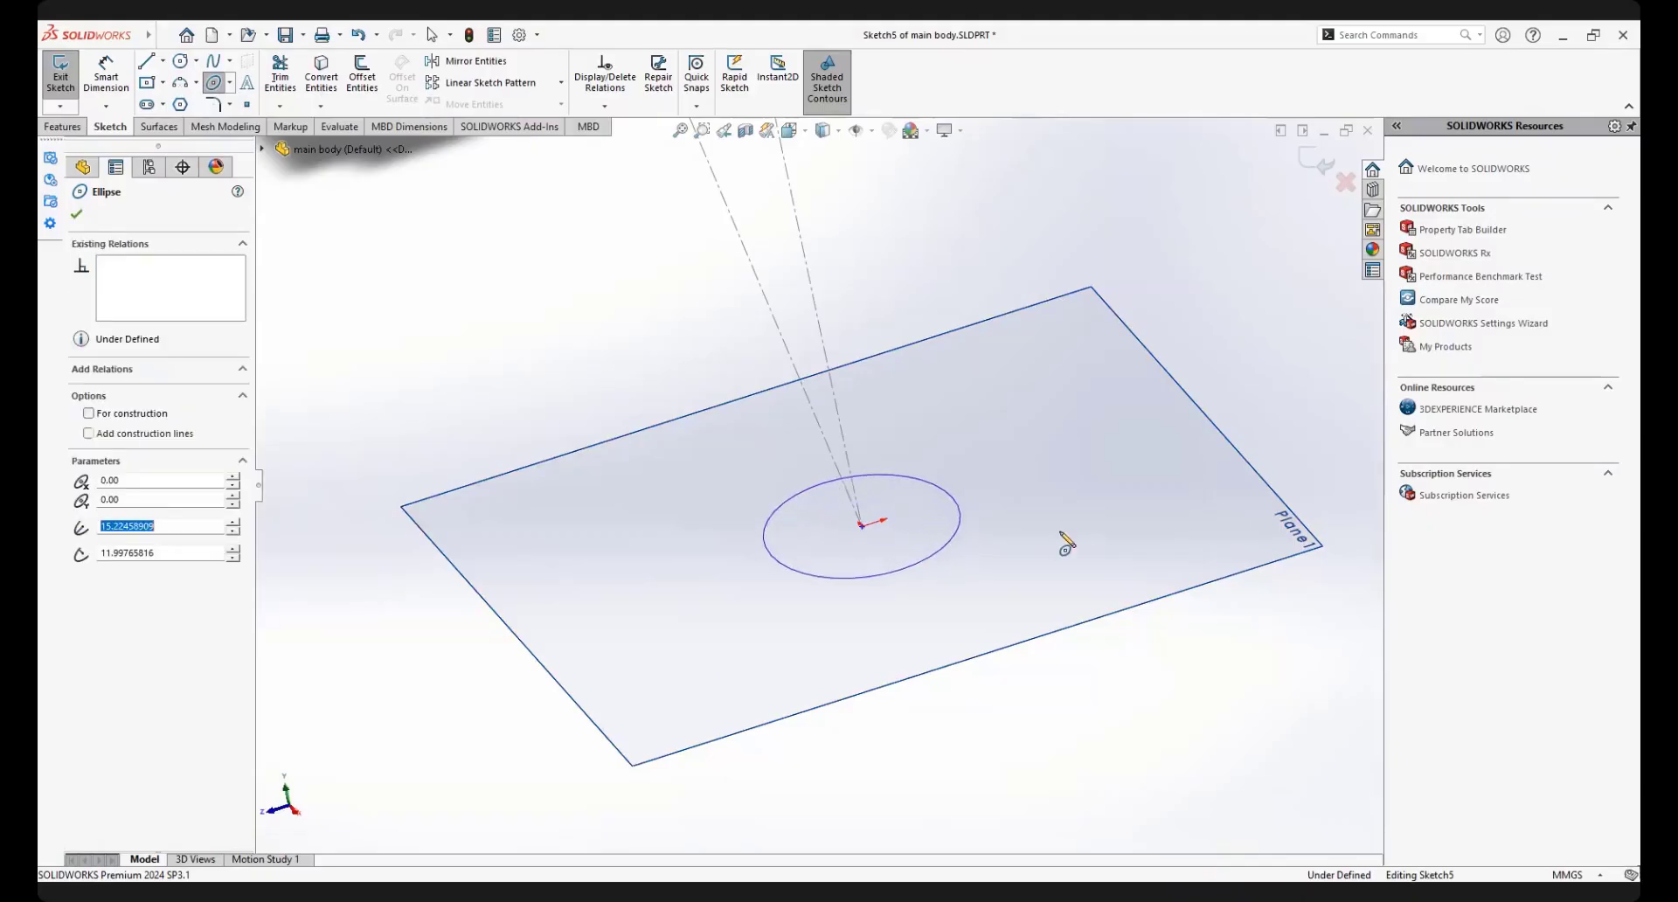
right_click(1012, 372)
left_click(1167, 341)
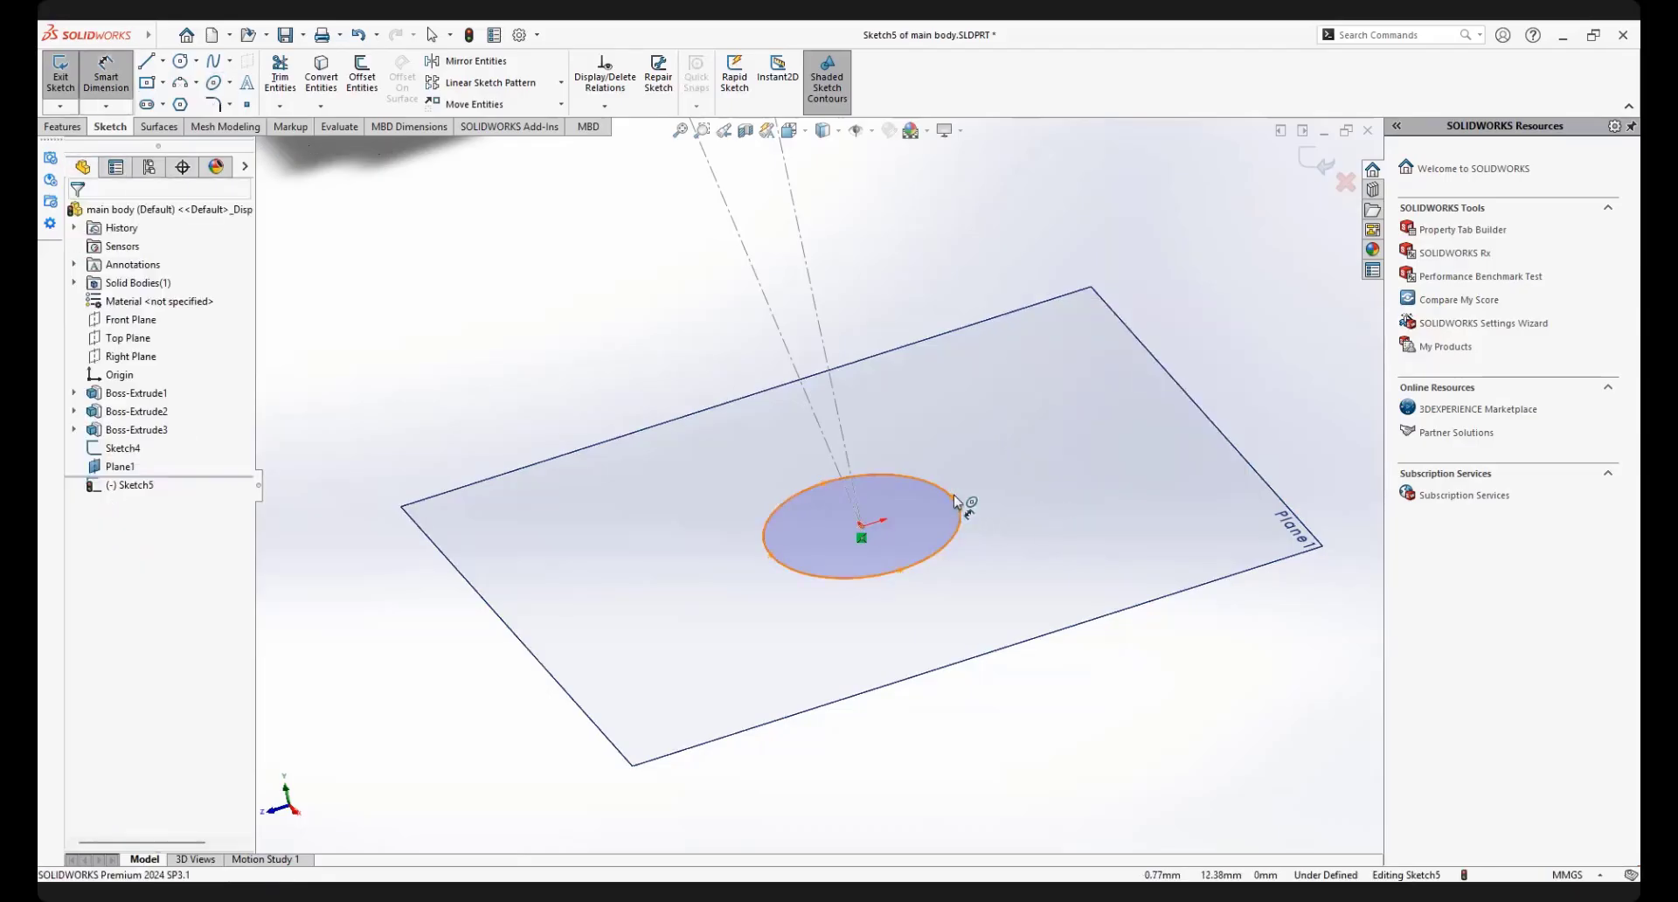
left_click(957, 502)
left_click(952, 499)
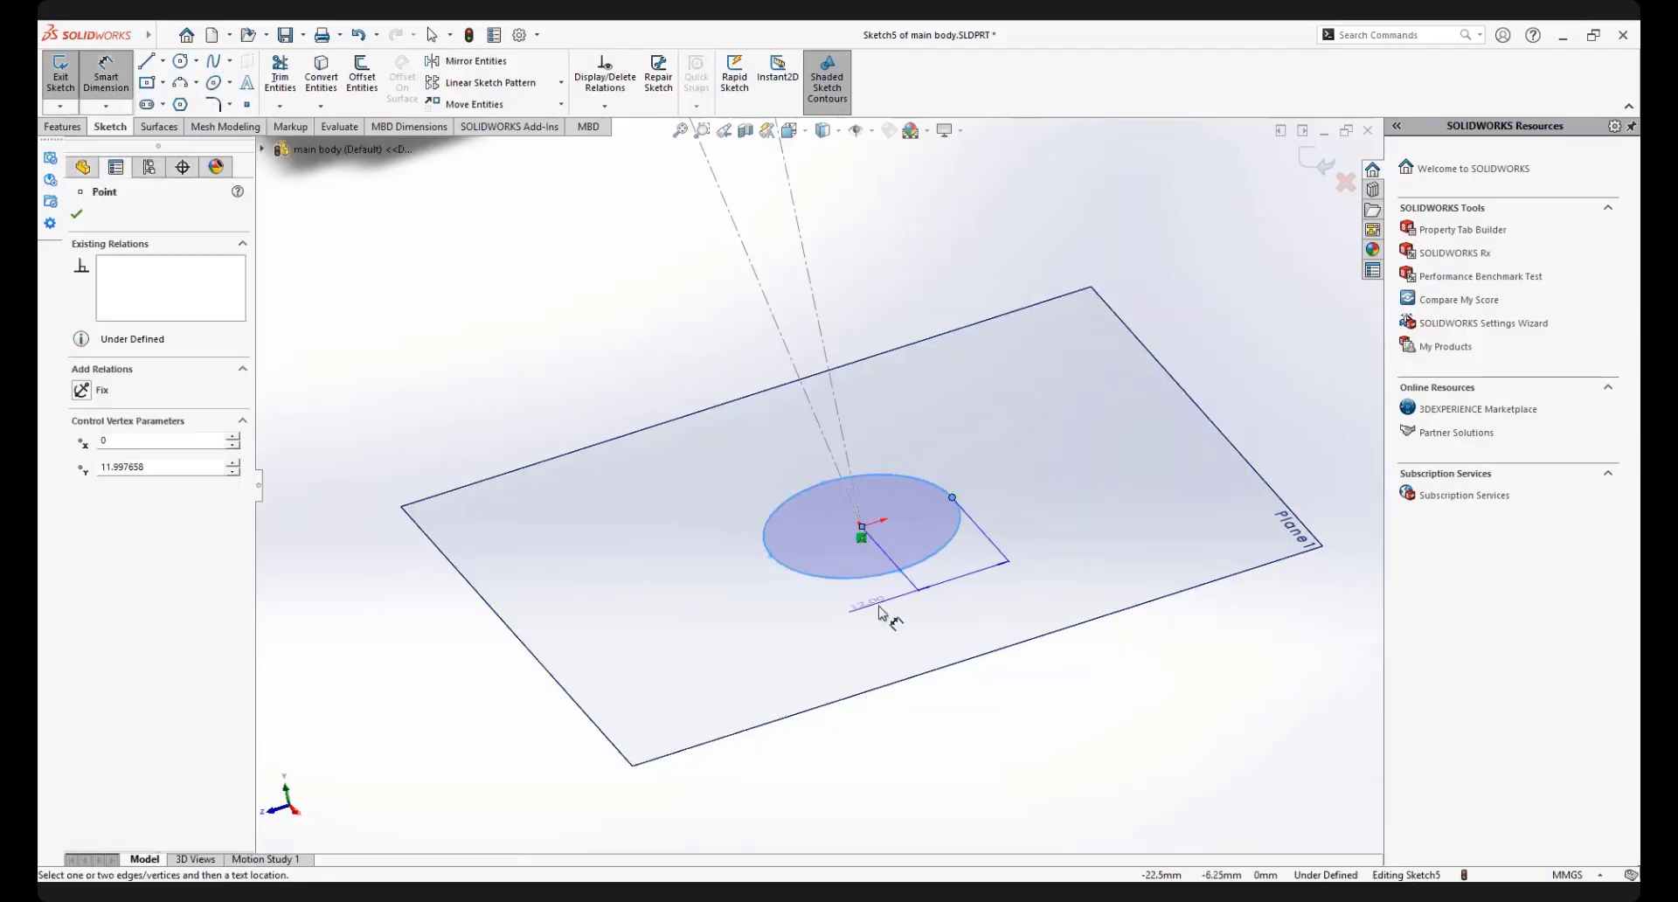
key("Escape")
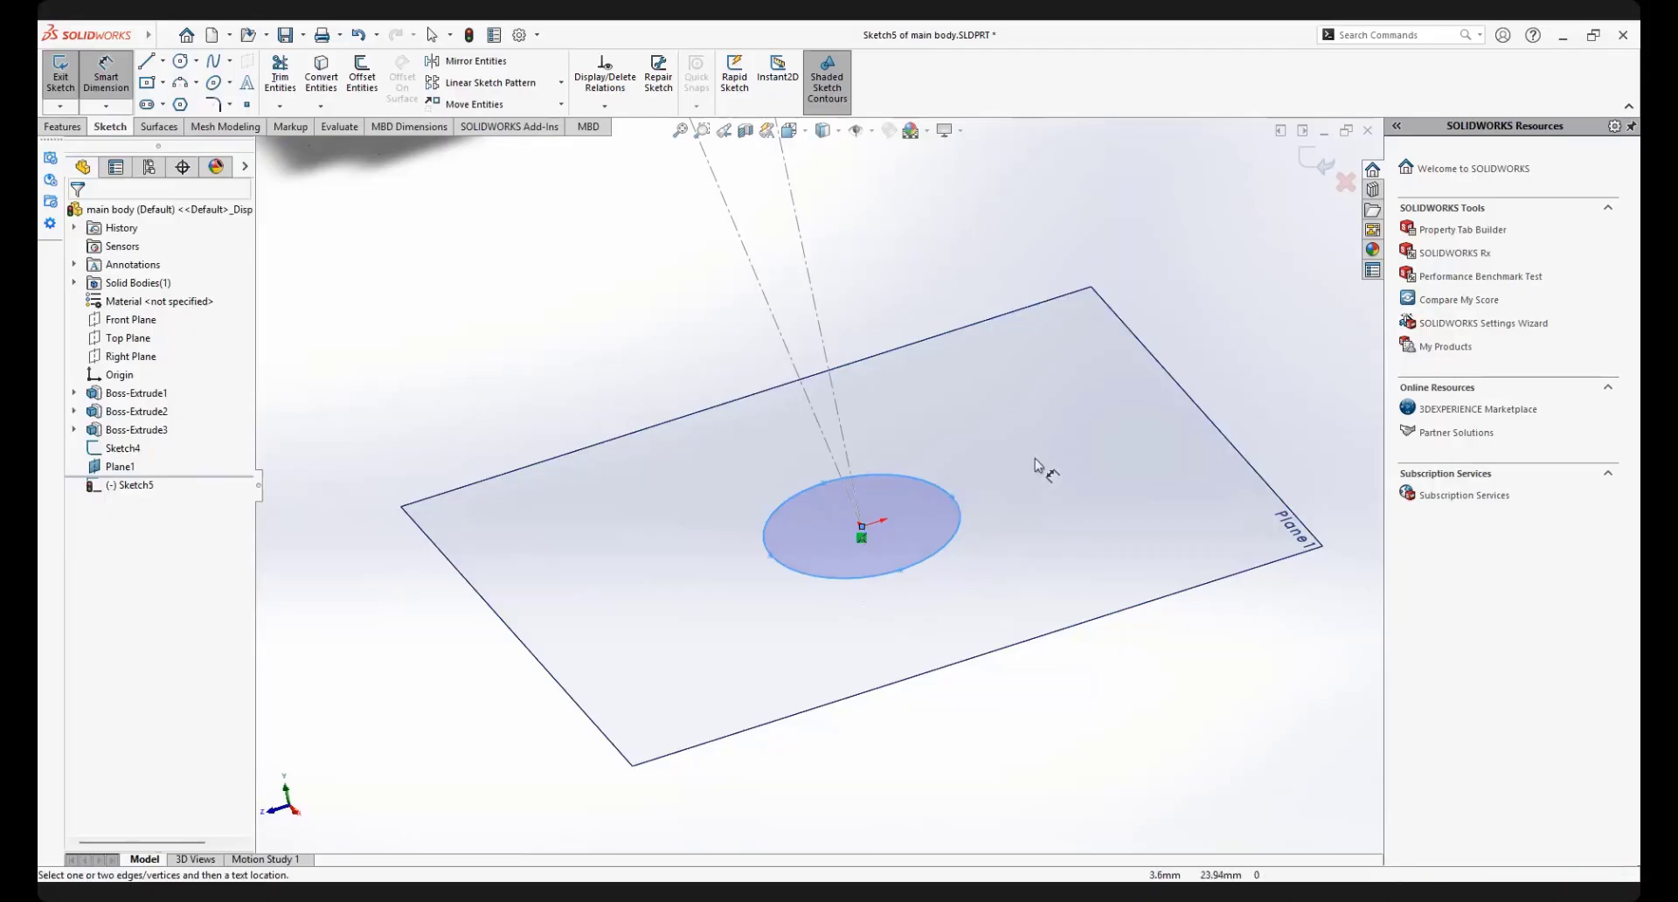
left_click(953, 499)
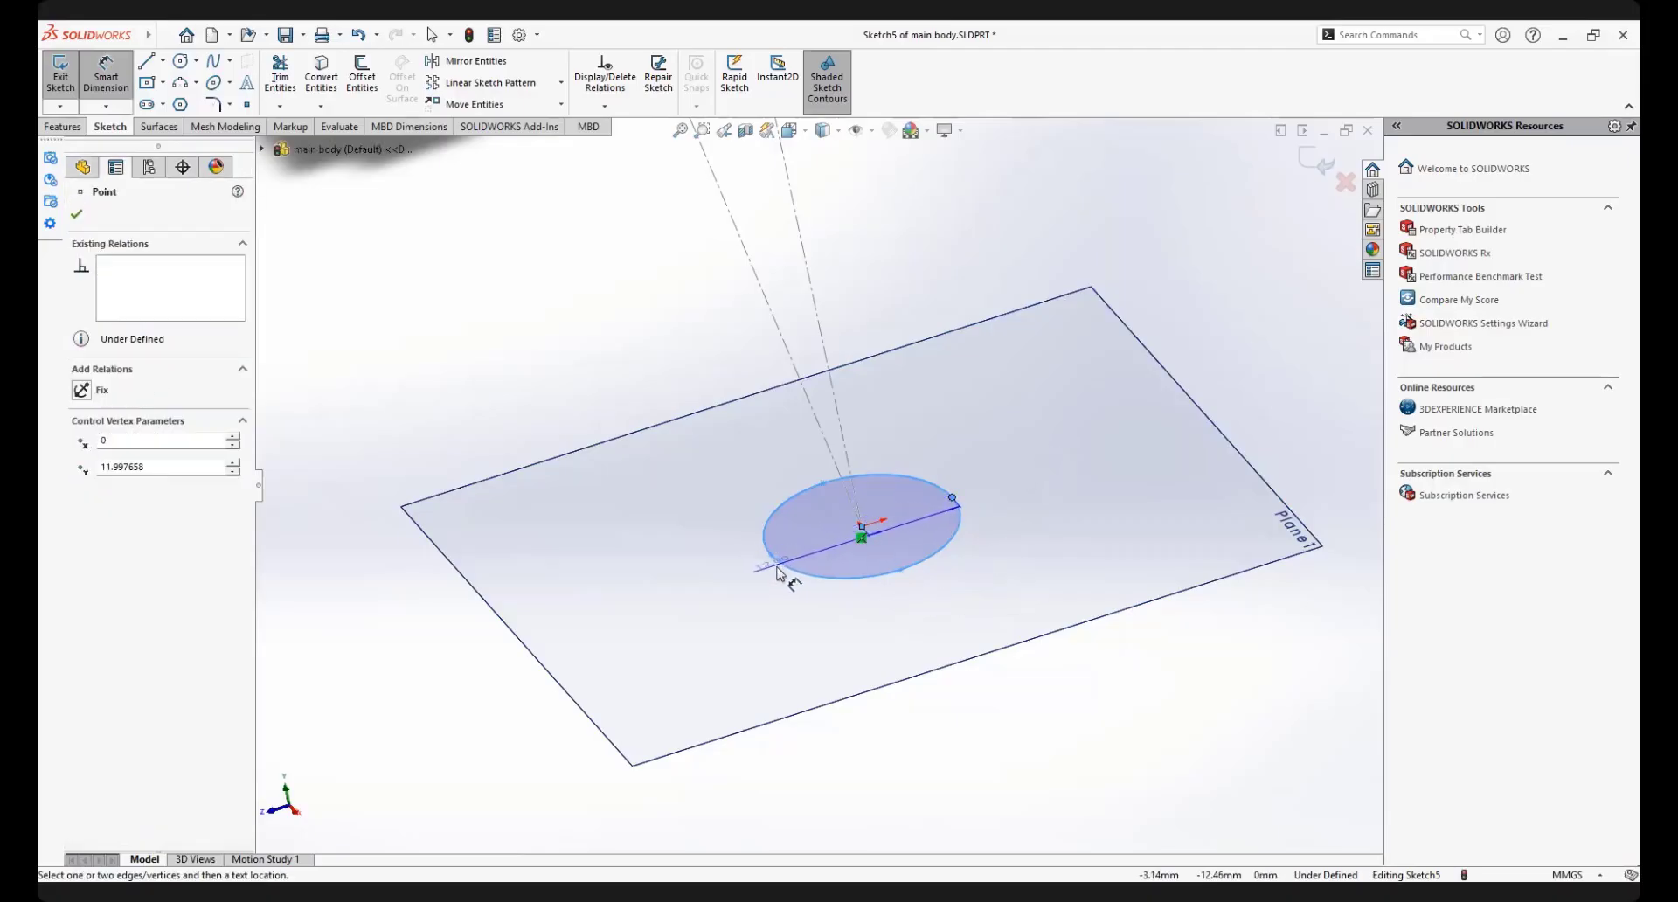
scroll(784, 574, "down", 1)
key("Escape")
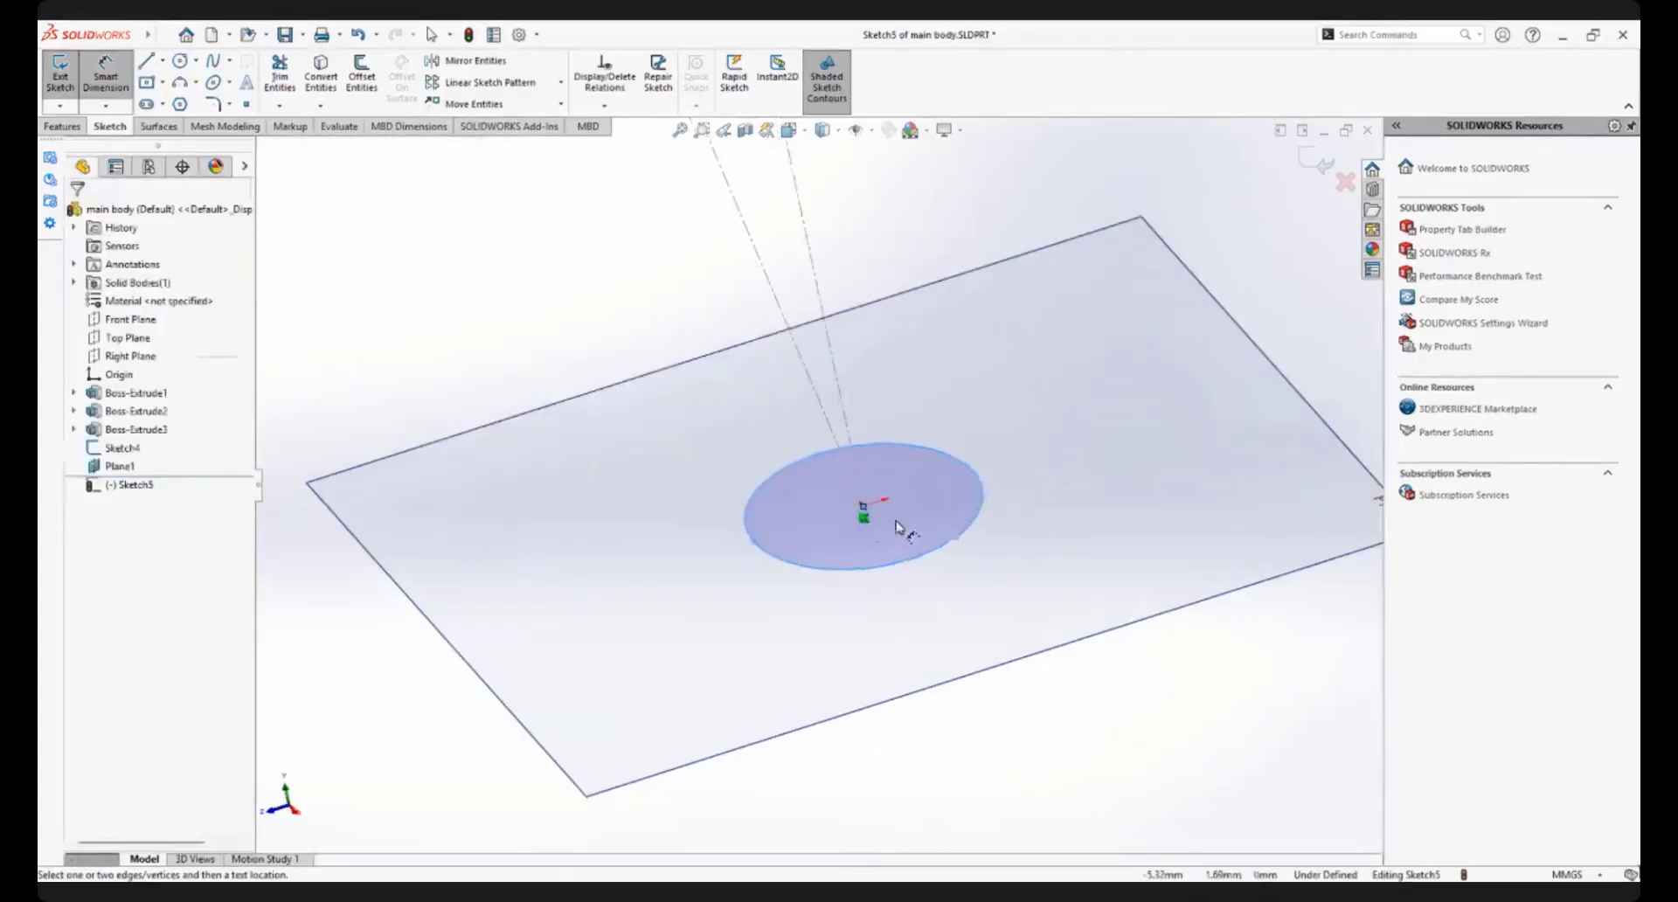
Dimension the ellipse's axis along the red arrow between its two opposite end points and set it to 40 mm
left_click(975, 475)
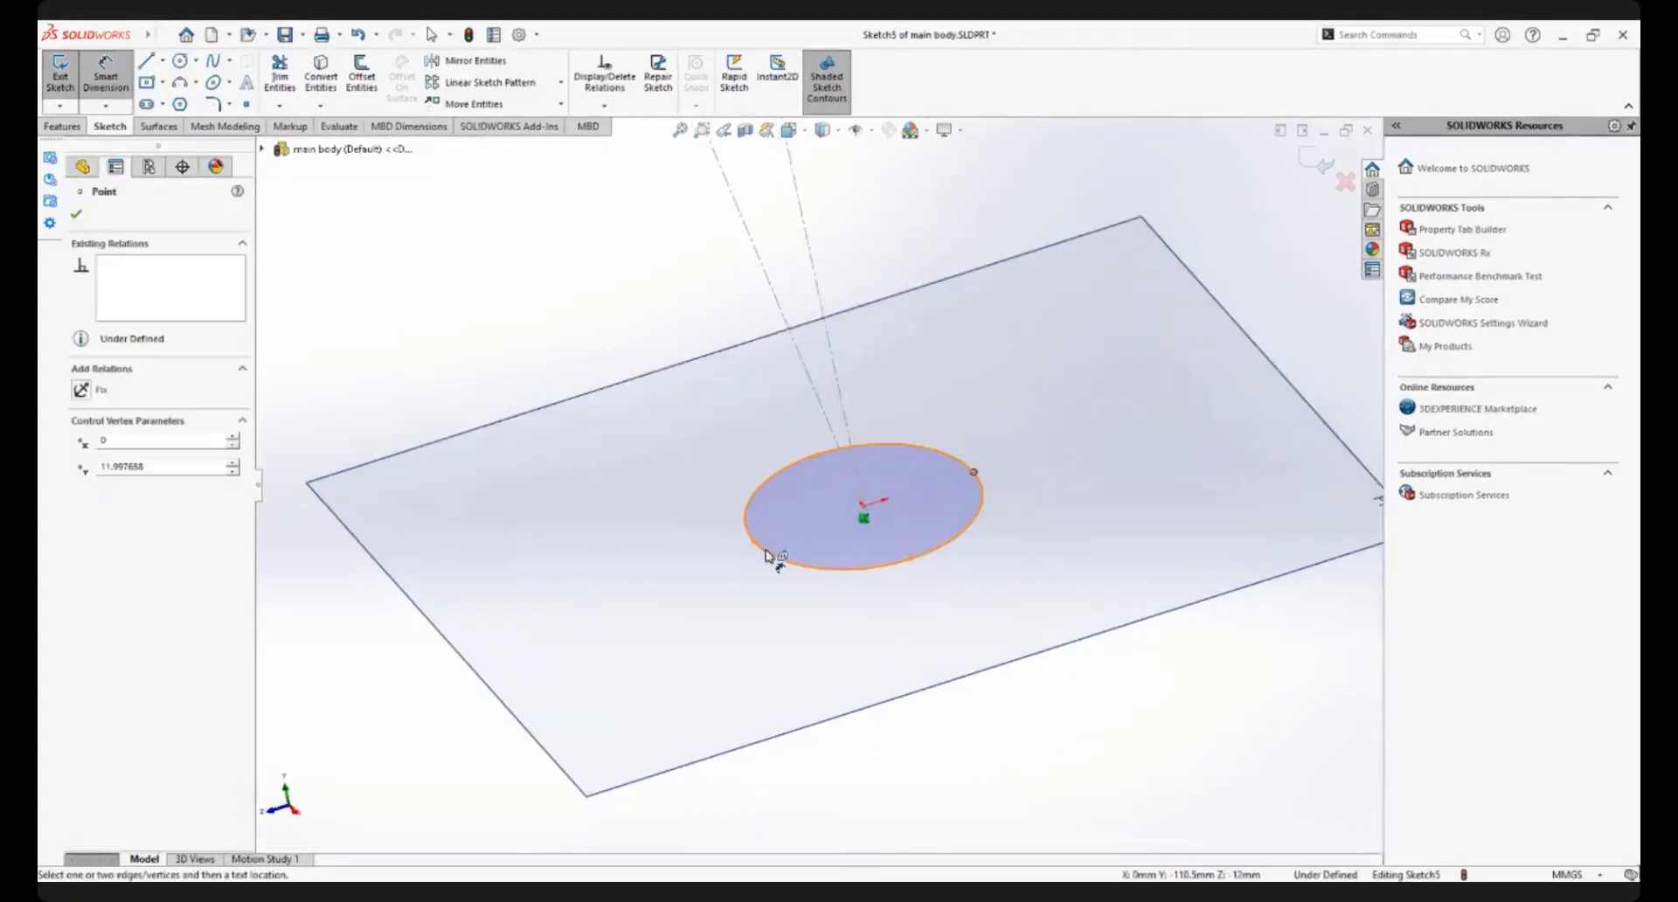
left_click(756, 543)
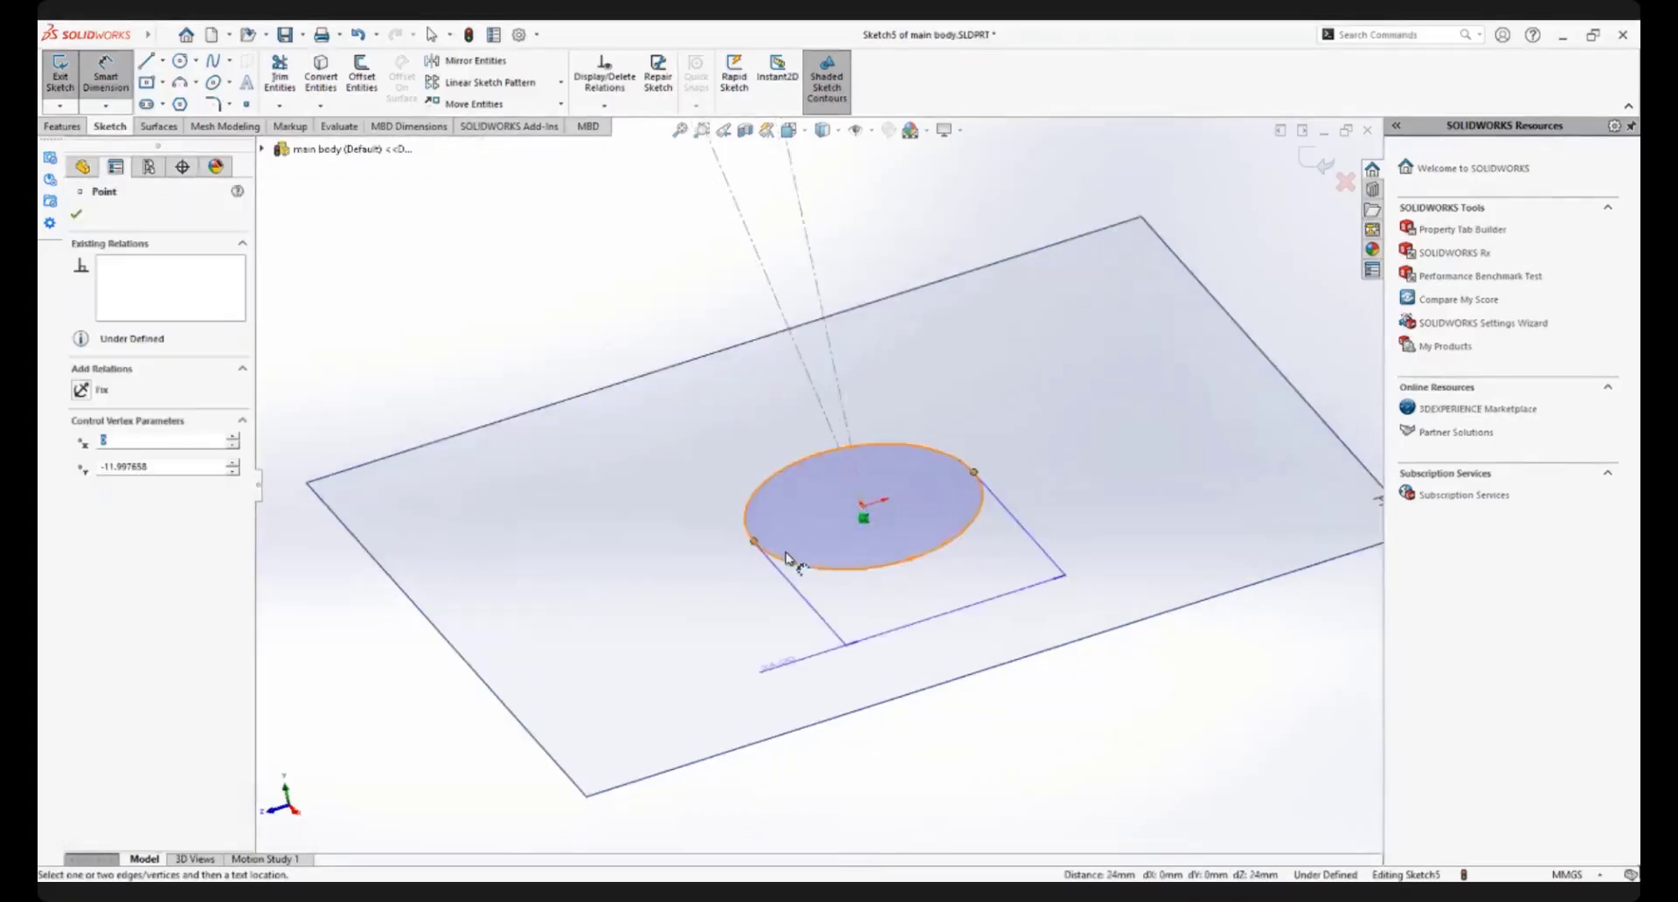
left_click(946, 603)
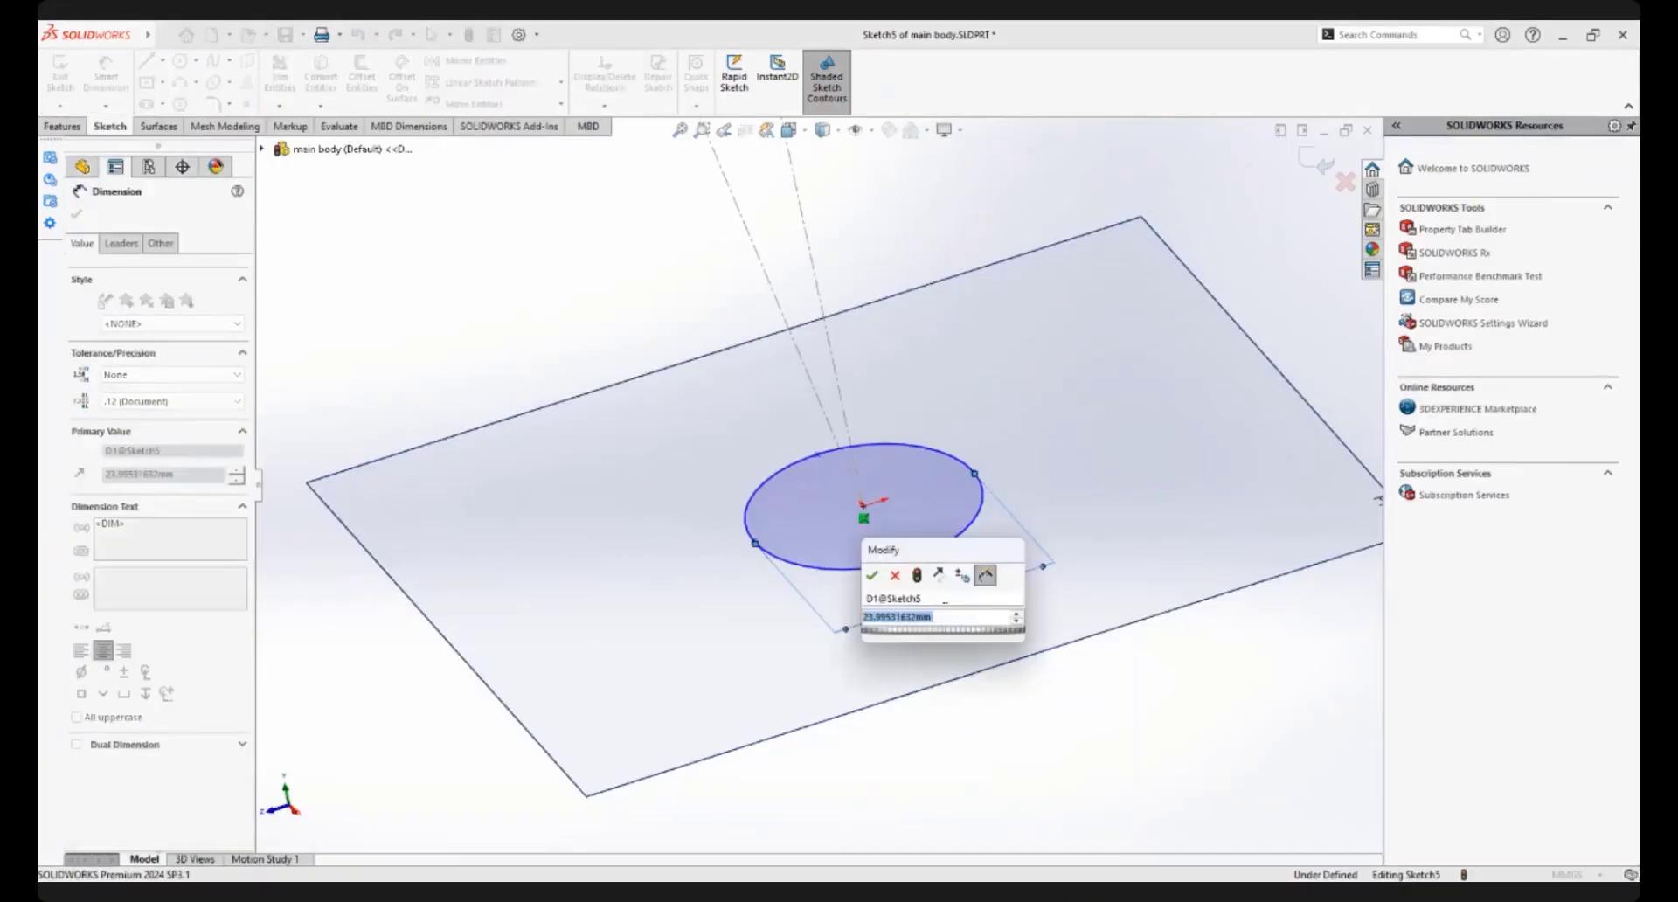
type("40")
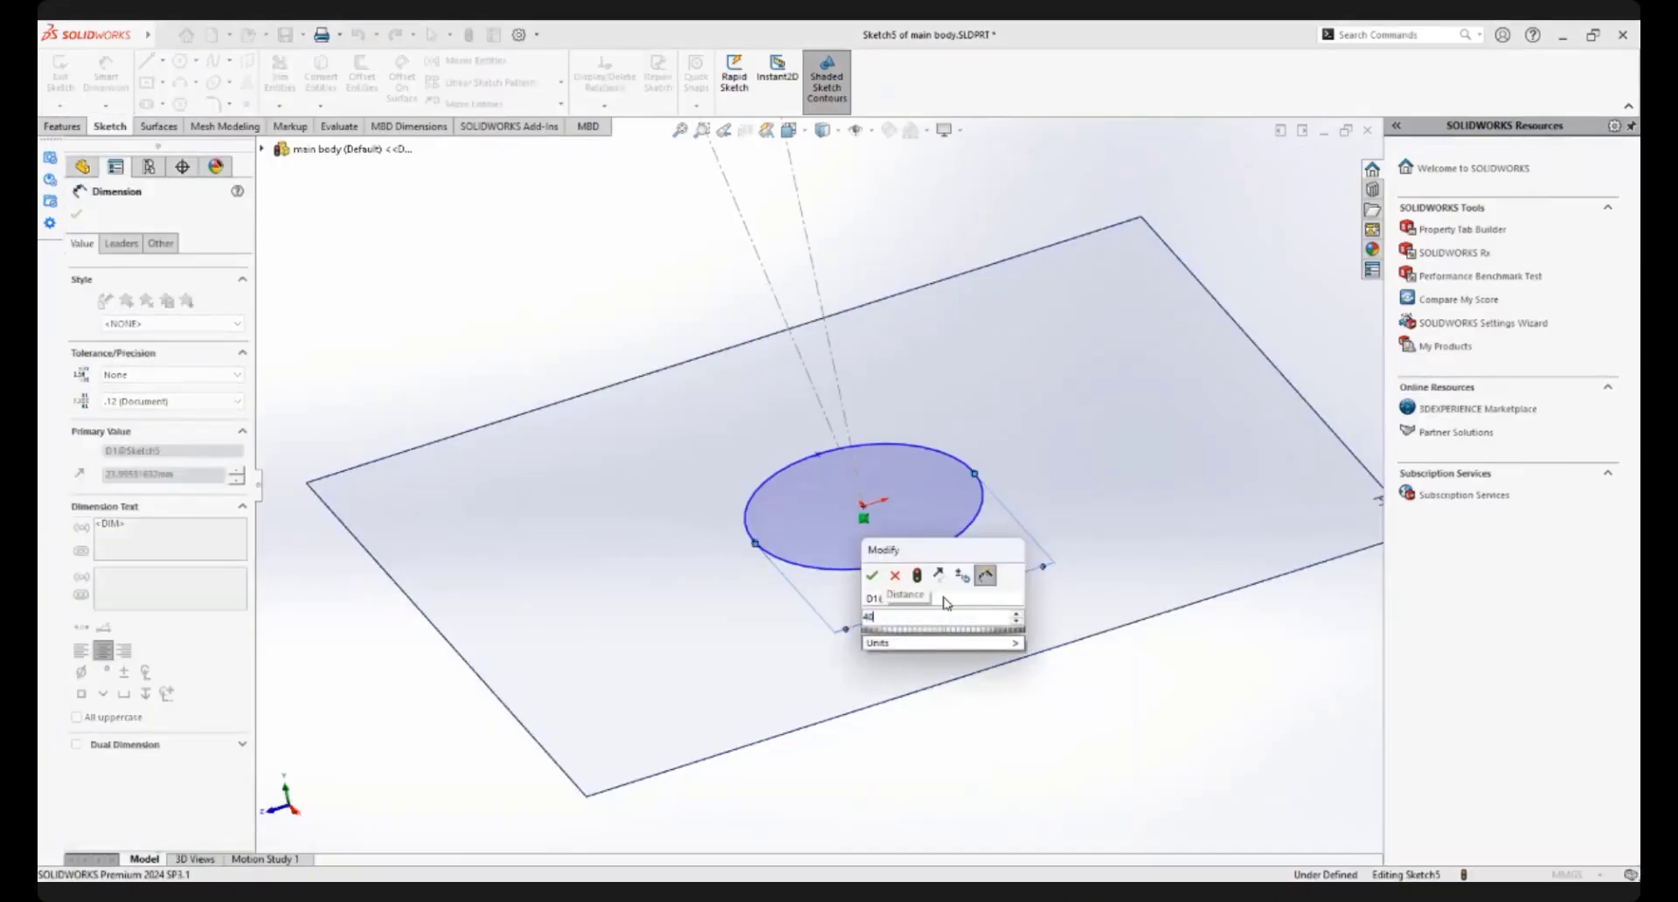
key("Return")
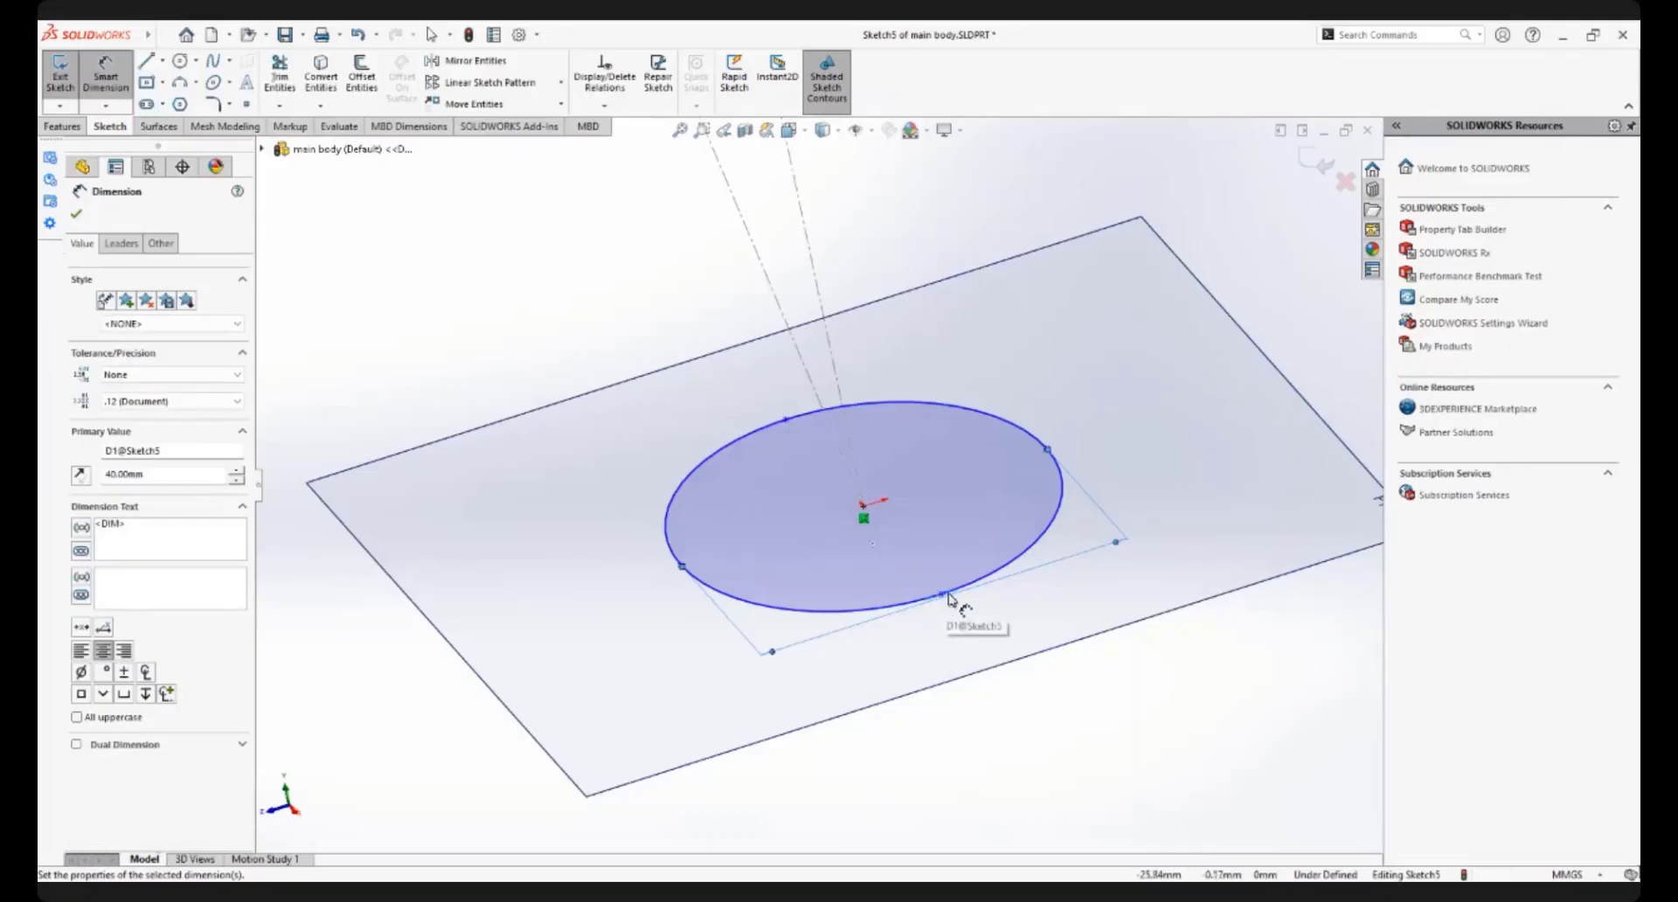
Dimension the ellipse's other axis between its two end points and set it to 35 mm
left_click(788, 423)
left_click(942, 597)
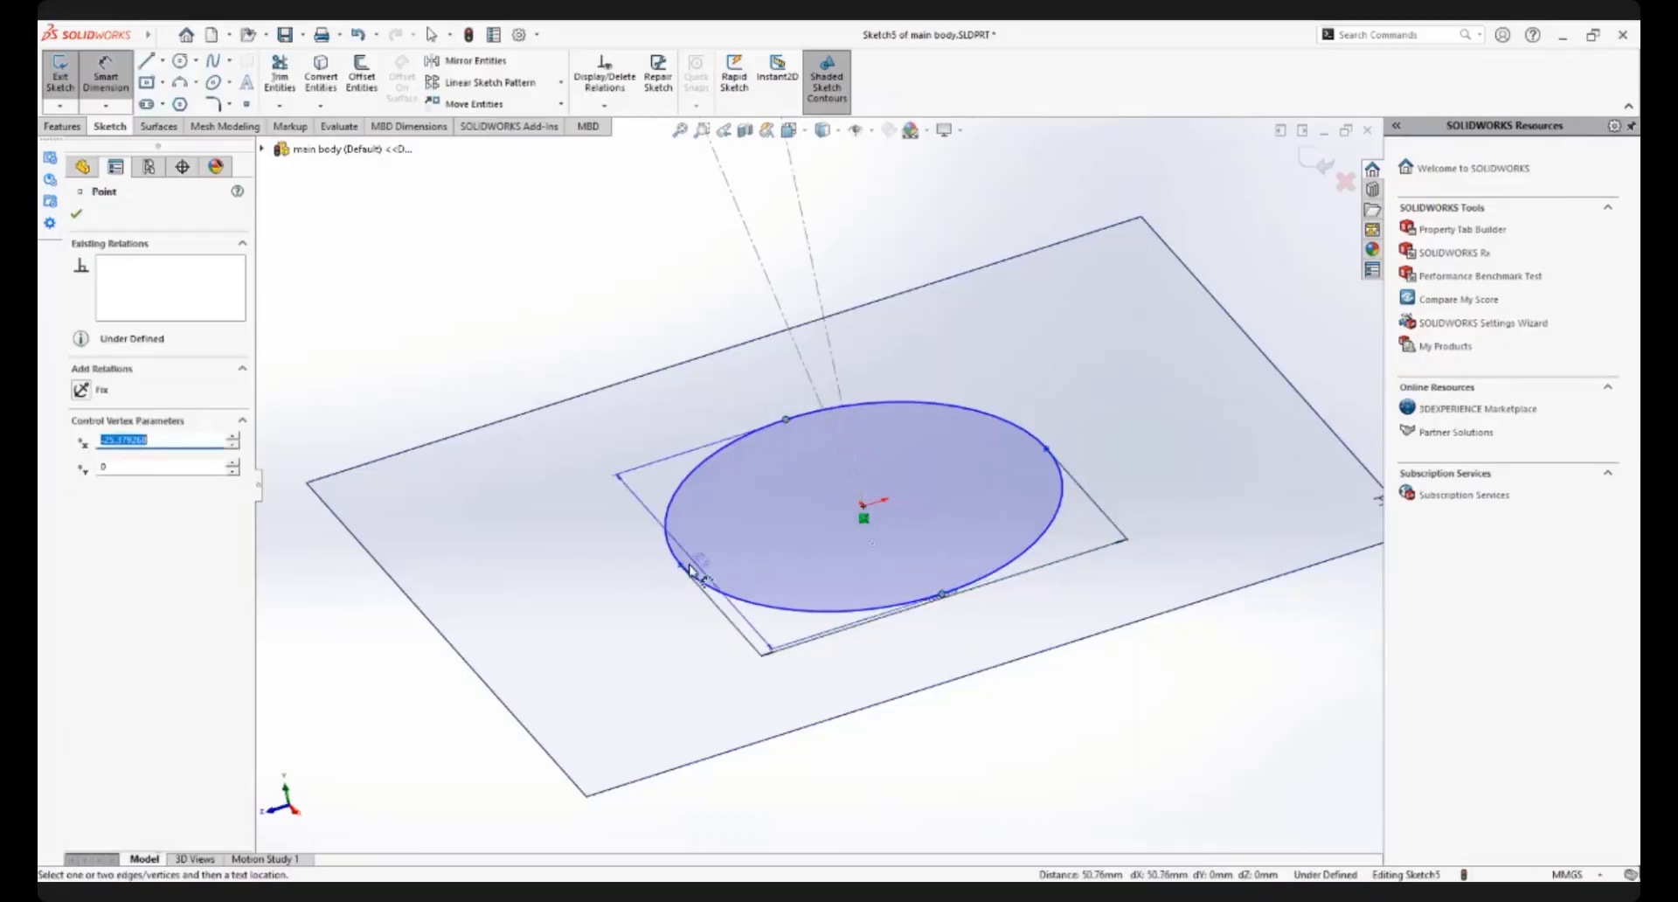
left_click(638, 592)
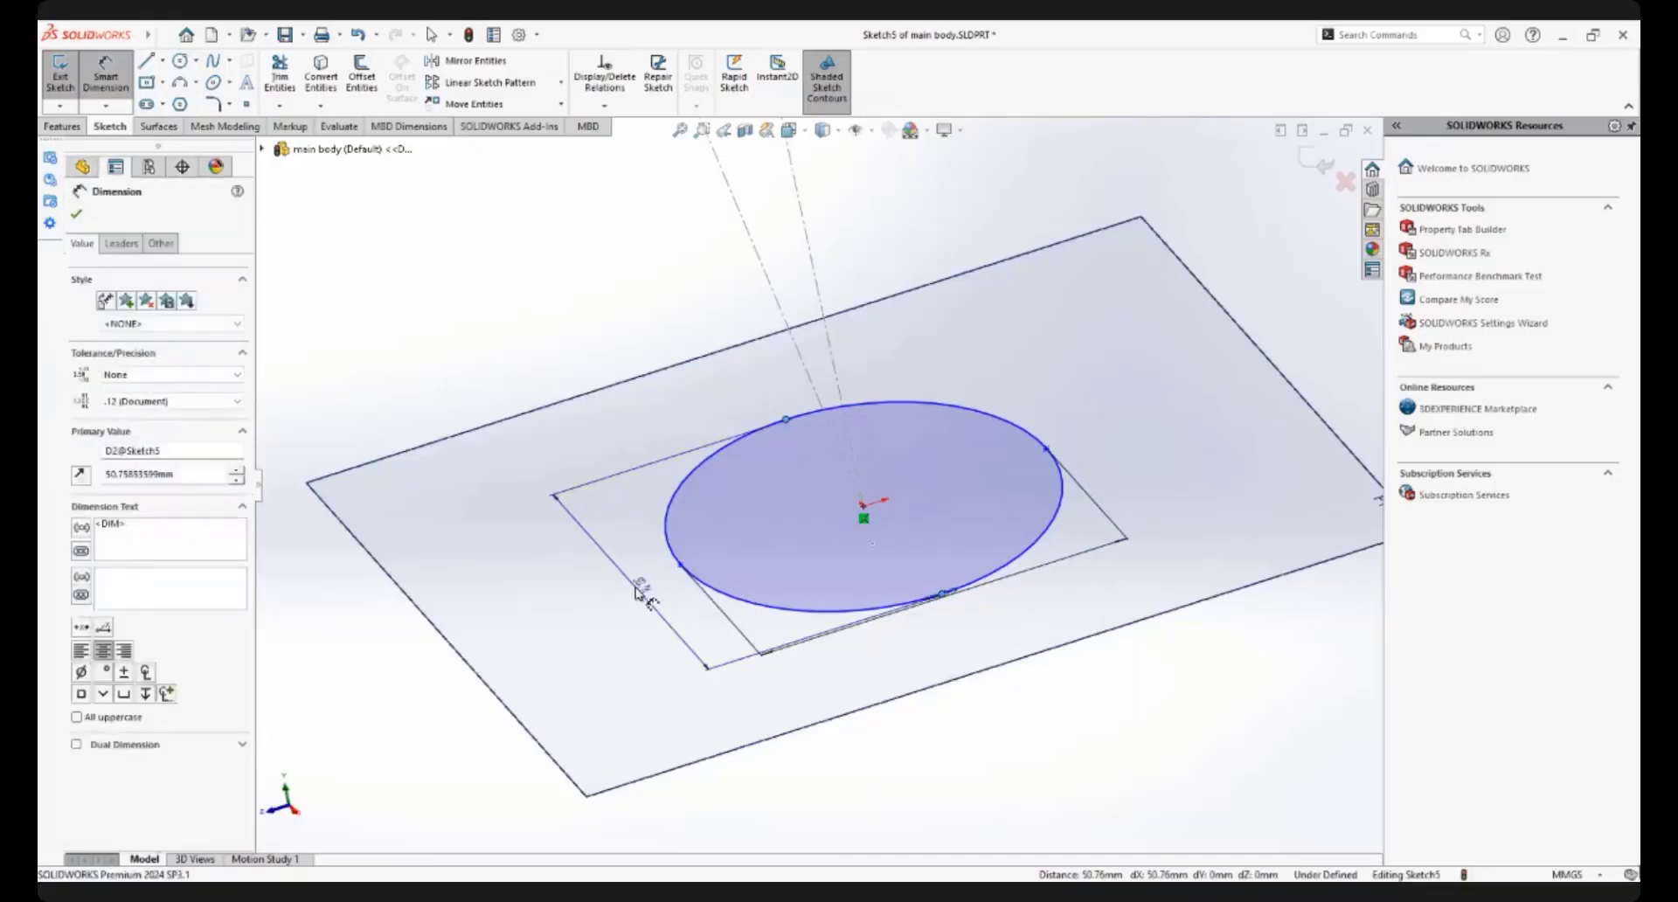
type("35")
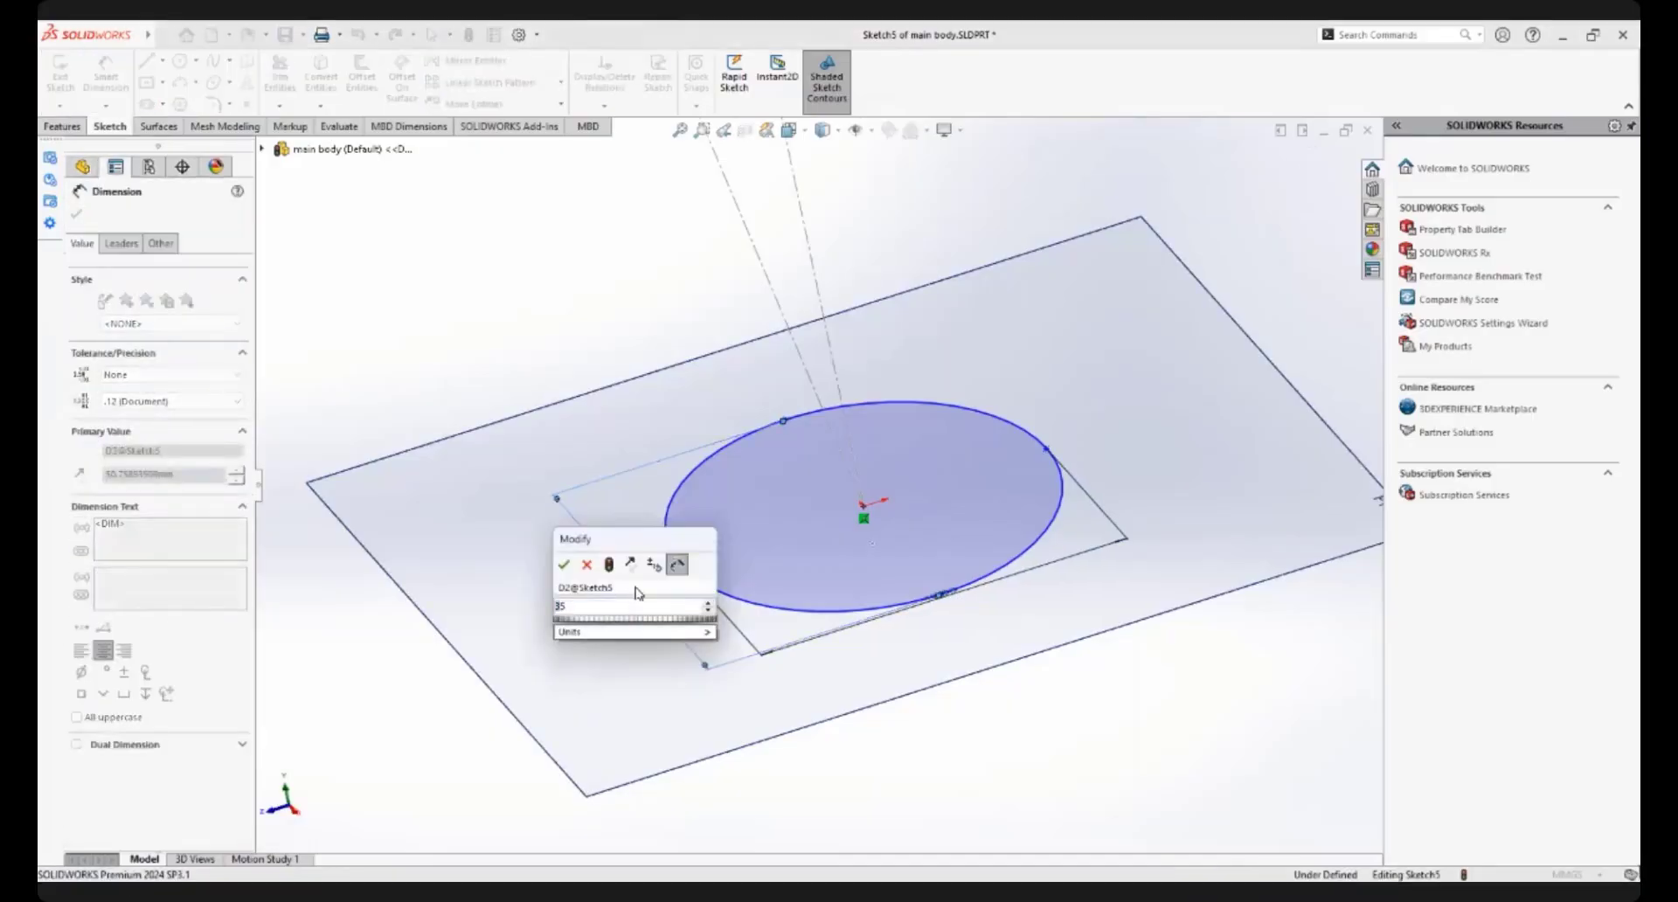
key("Return")
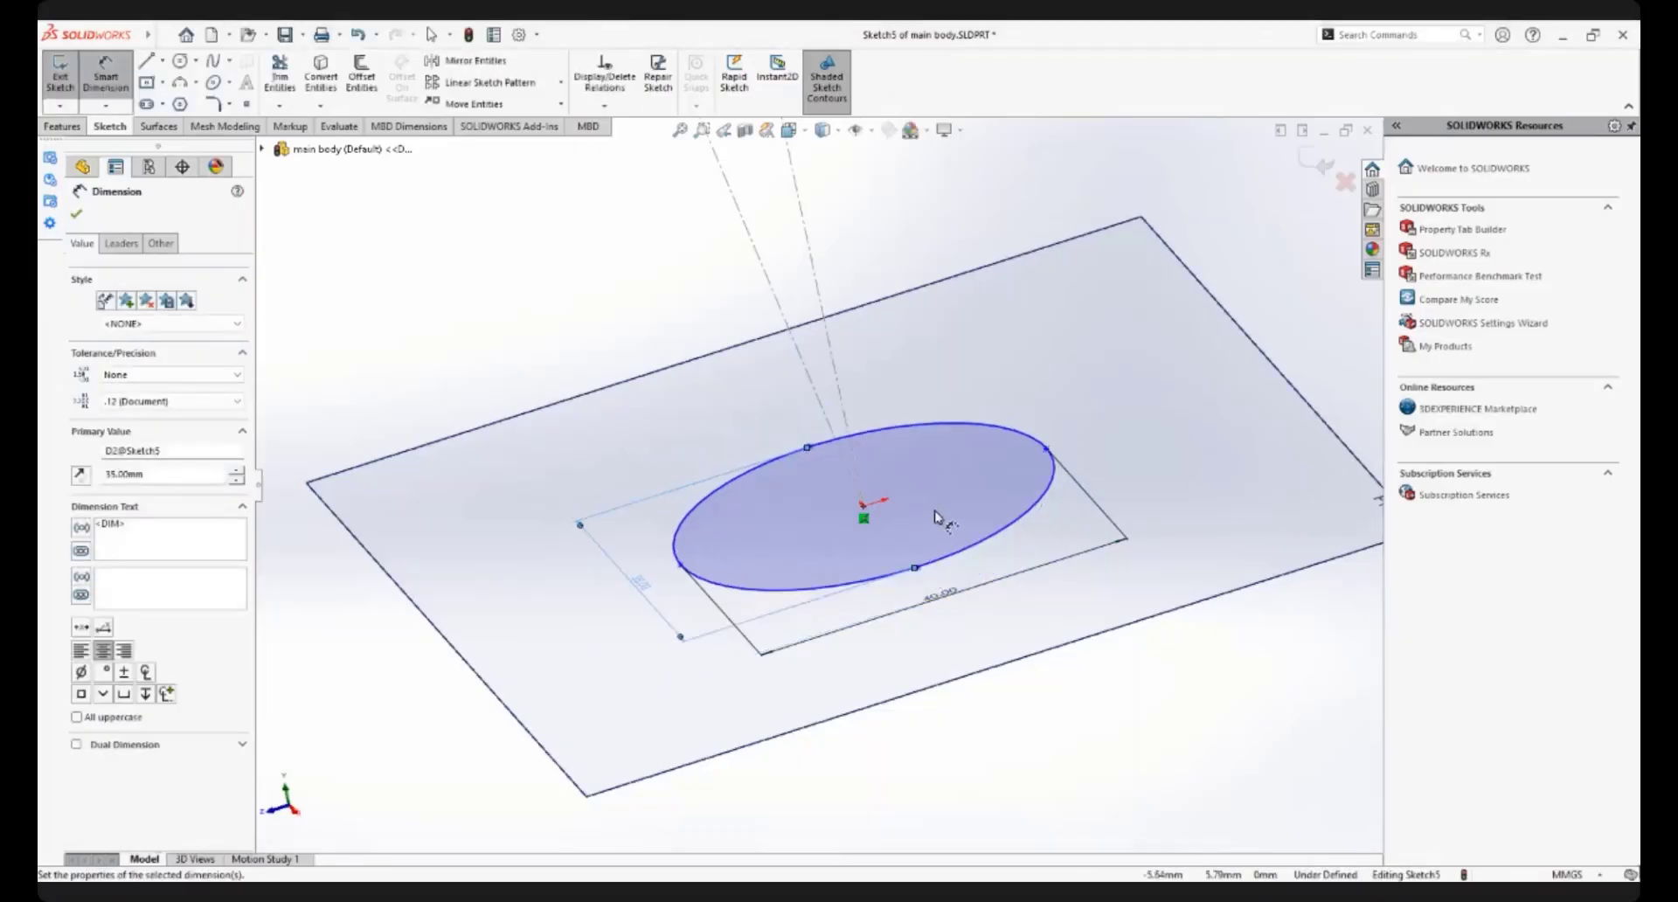
End dimensioning and add a Horizontal relation between the two opposite end points of the ellipse's 40 mm axis
scroll(928, 517, "up", 3)
scroll(833, 466, "up", 3)
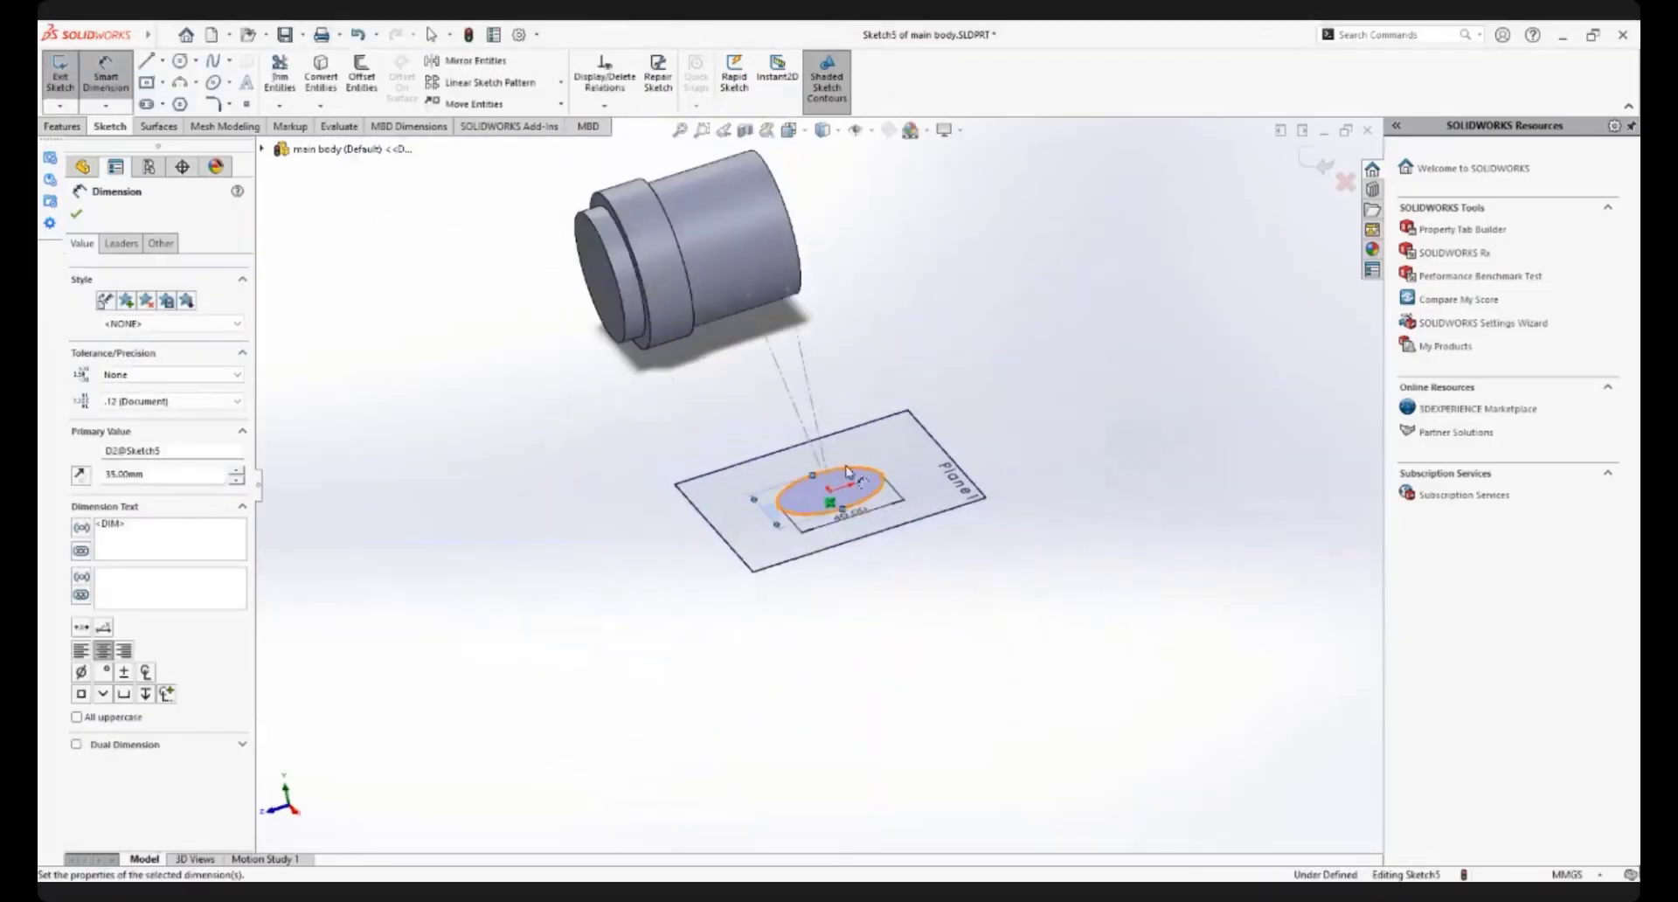
mouse_move(833, 478)
middle_mouse_down()
mouse_move(764, 431)
mouse_move(801, 440)
mouse_move(781, 401)
mouse_move(805, 426)
mouse_move(770, 421)
middle_mouse_up()
mouse_move(866, 516)
middle_mouse_down()
mouse_move(809, 525)
mouse_move(912, 556)
middle_mouse_up()
scroll(912, 556, "down", 3)
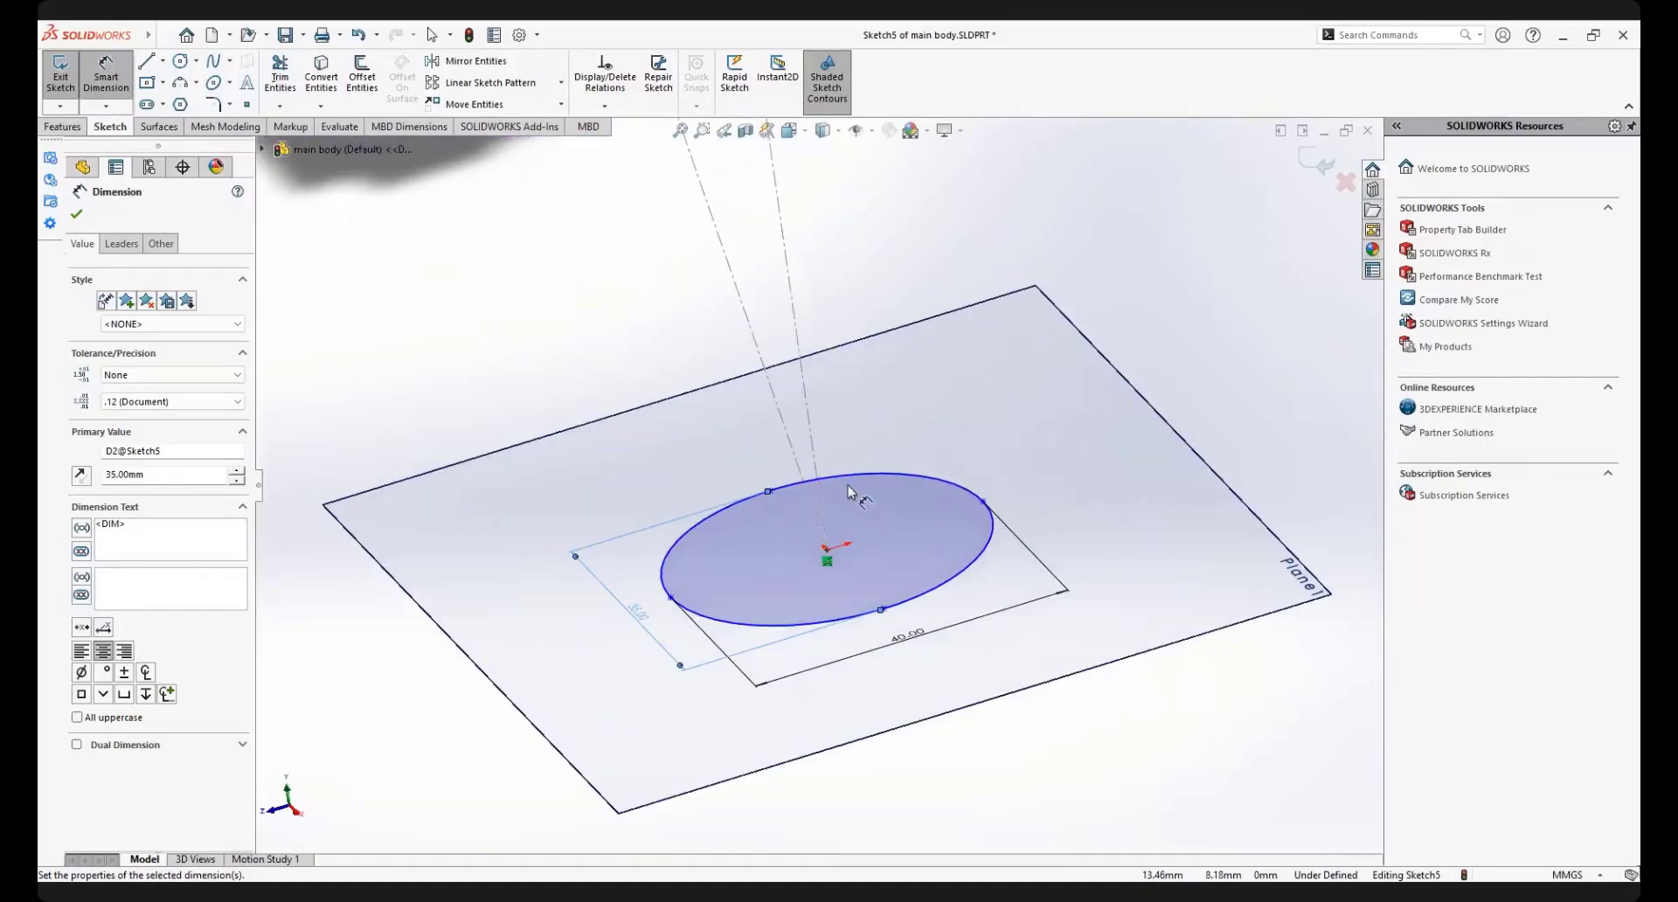
right_click(1018, 396)
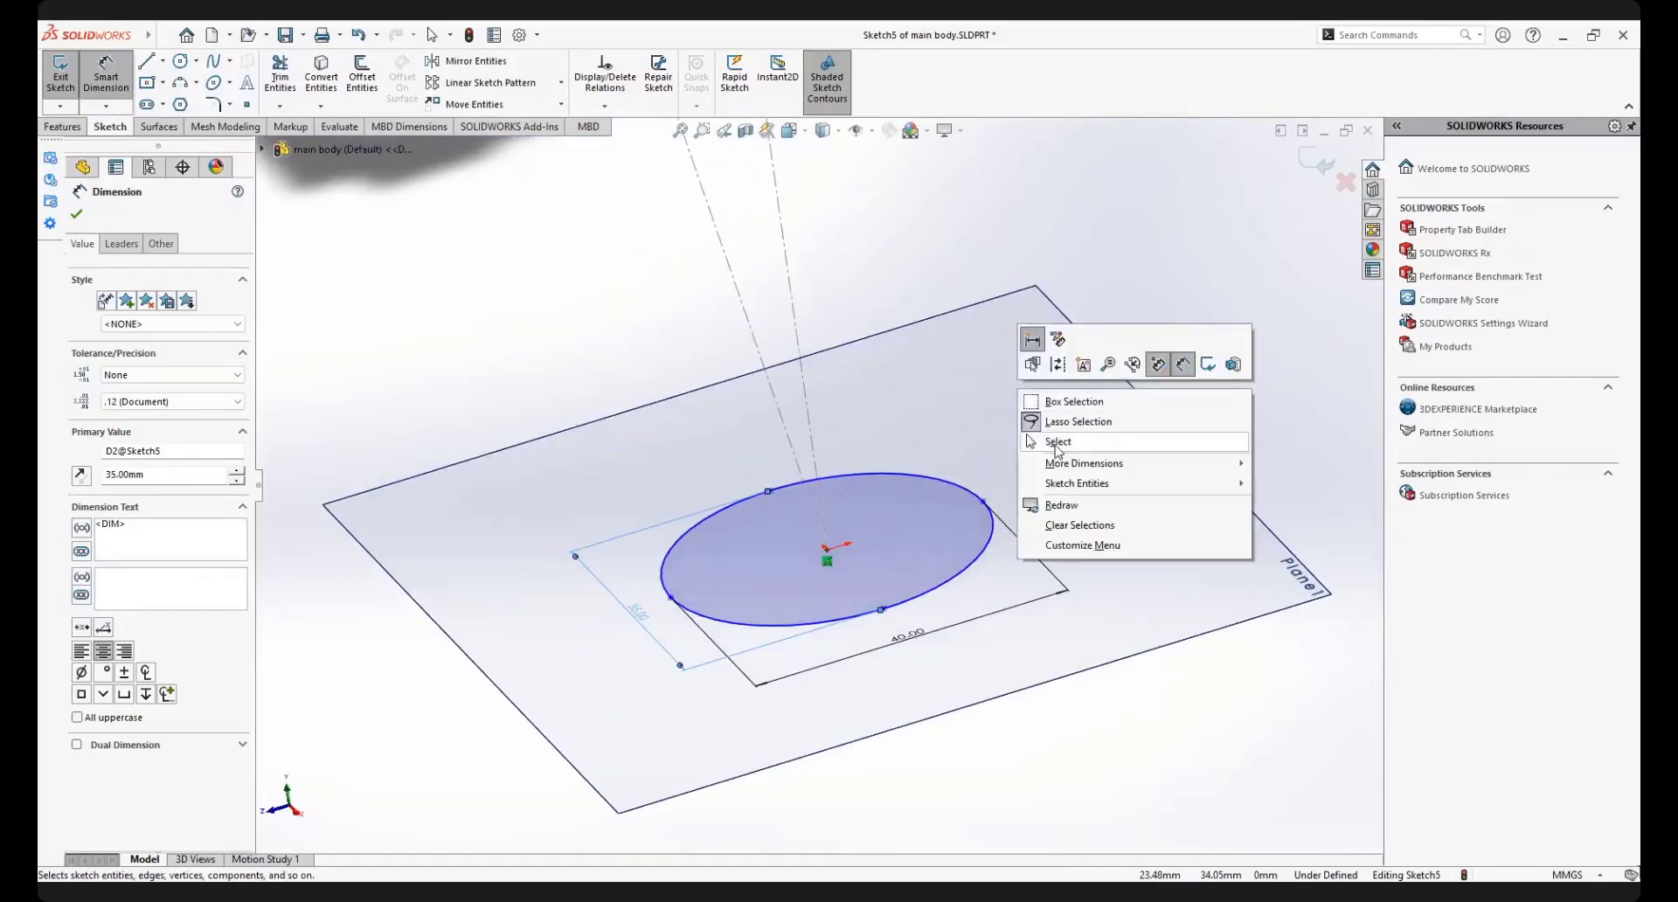
left_click(1052, 447)
left_click(761, 575)
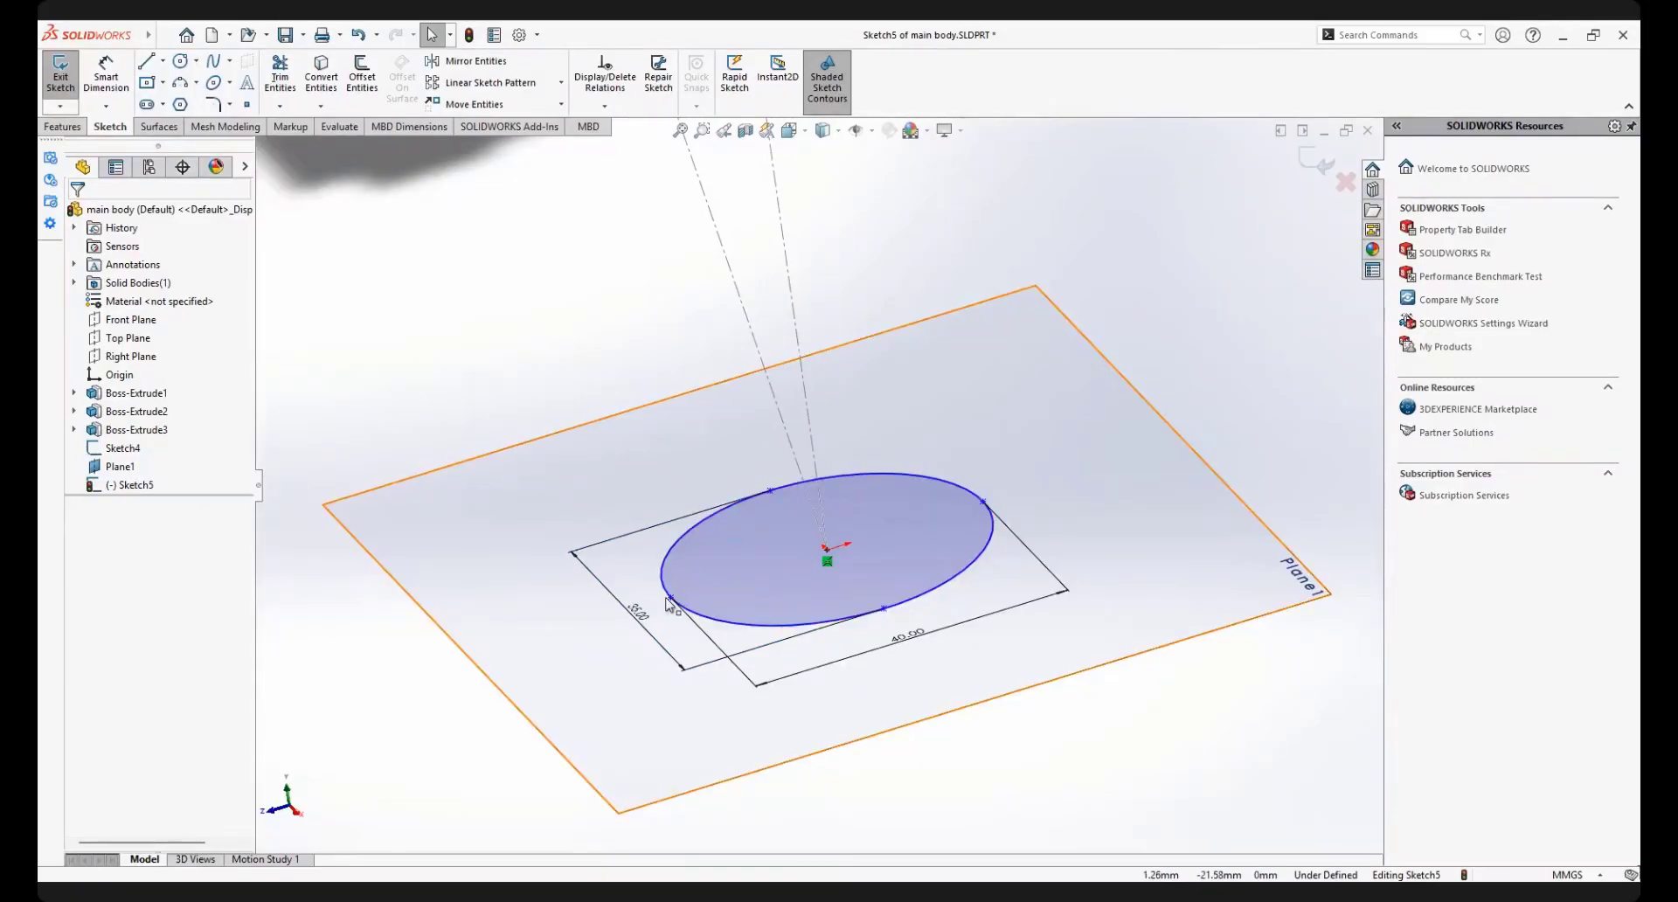
left_click(985, 503)
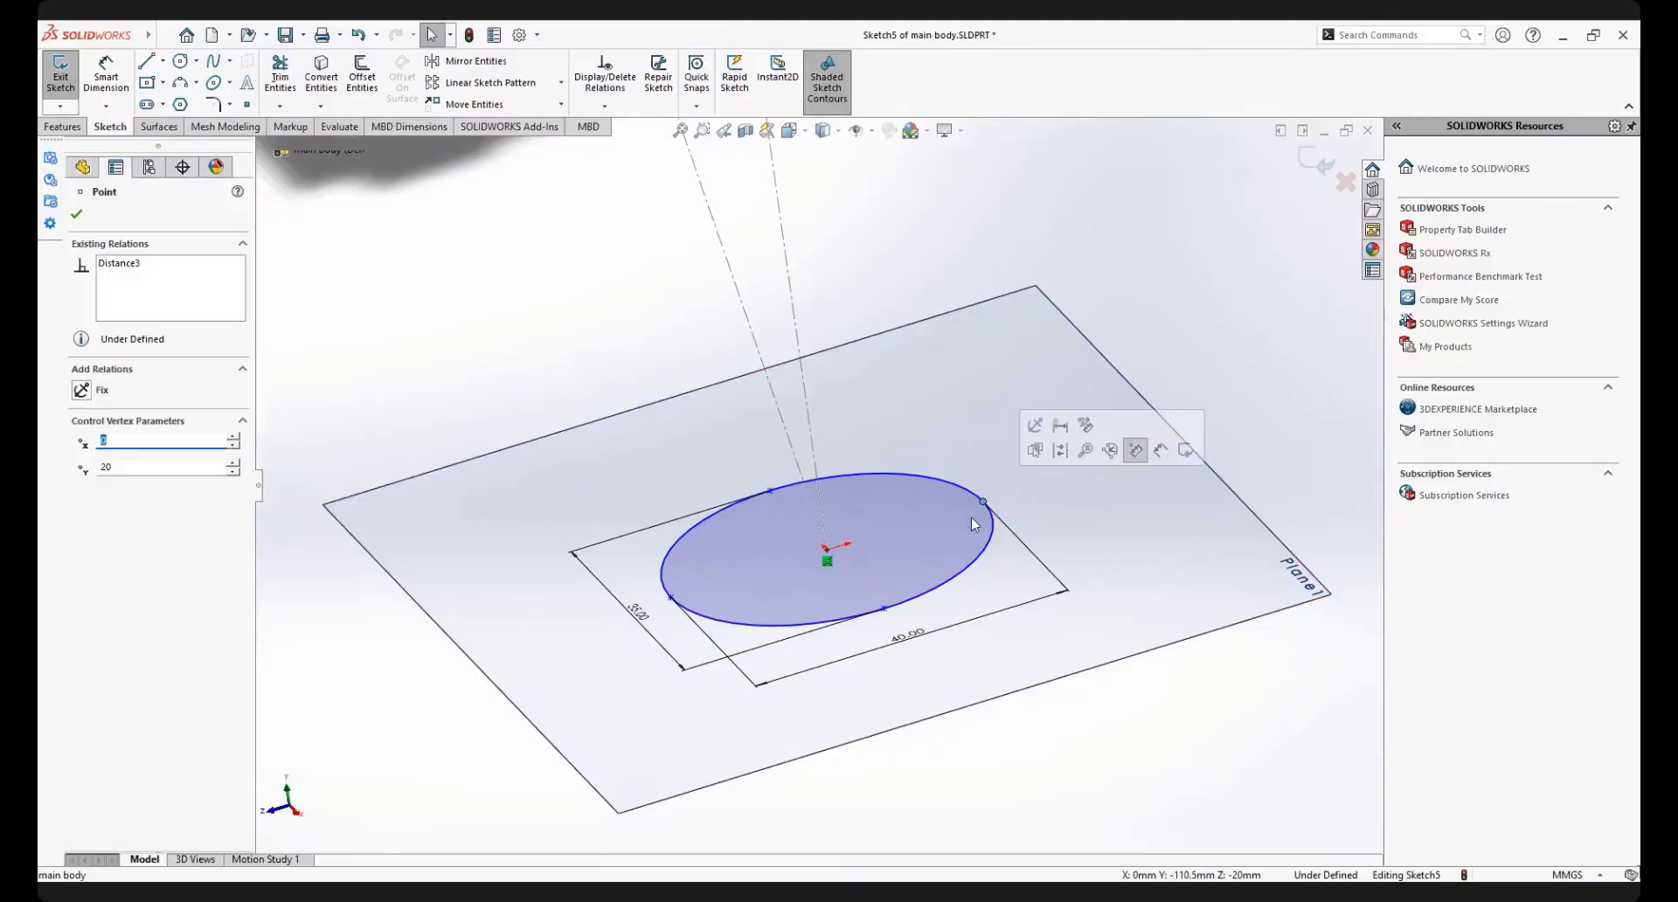
left_click(670, 600, "ctrl")
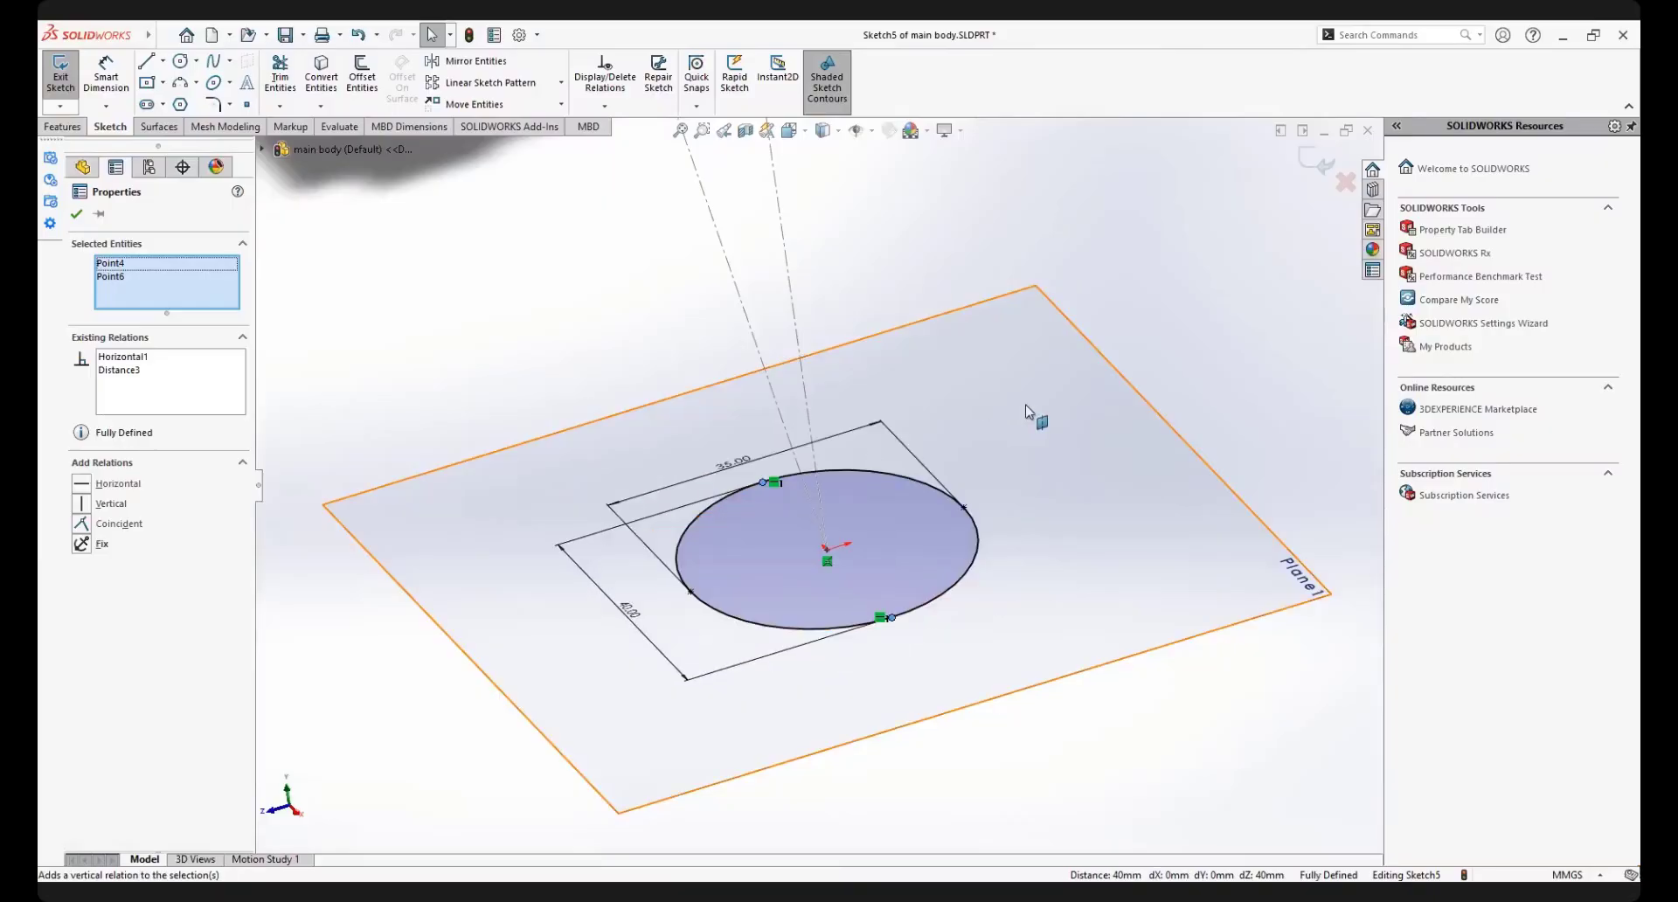
left_click(1041, 442)
Set the ellipse's 35 mm axis dimension to 40 mm
scroll(894, 610, "up", 2)
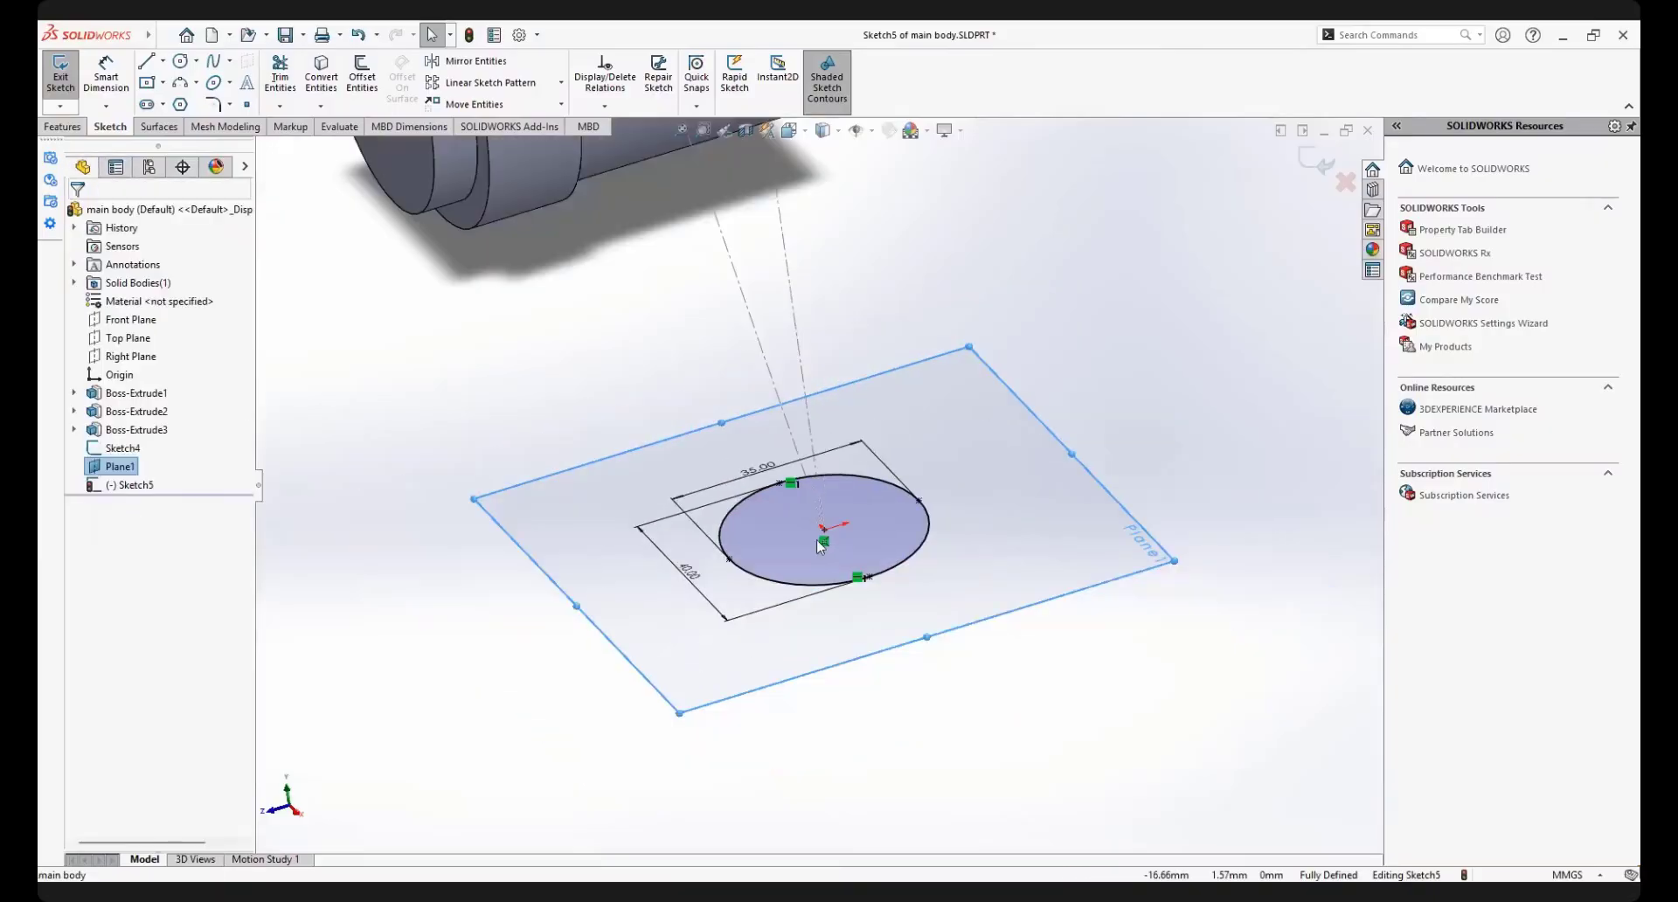
scroll(826, 524, "down", 3)
mouse_move(822, 516)
middle_mouse_down()
mouse_move(772, 479)
mouse_move(831, 492)
mouse_move(815, 506)
middle_mouse_up()
scroll(836, 502, "up", 3)
scroll(894, 542, "down", 3)
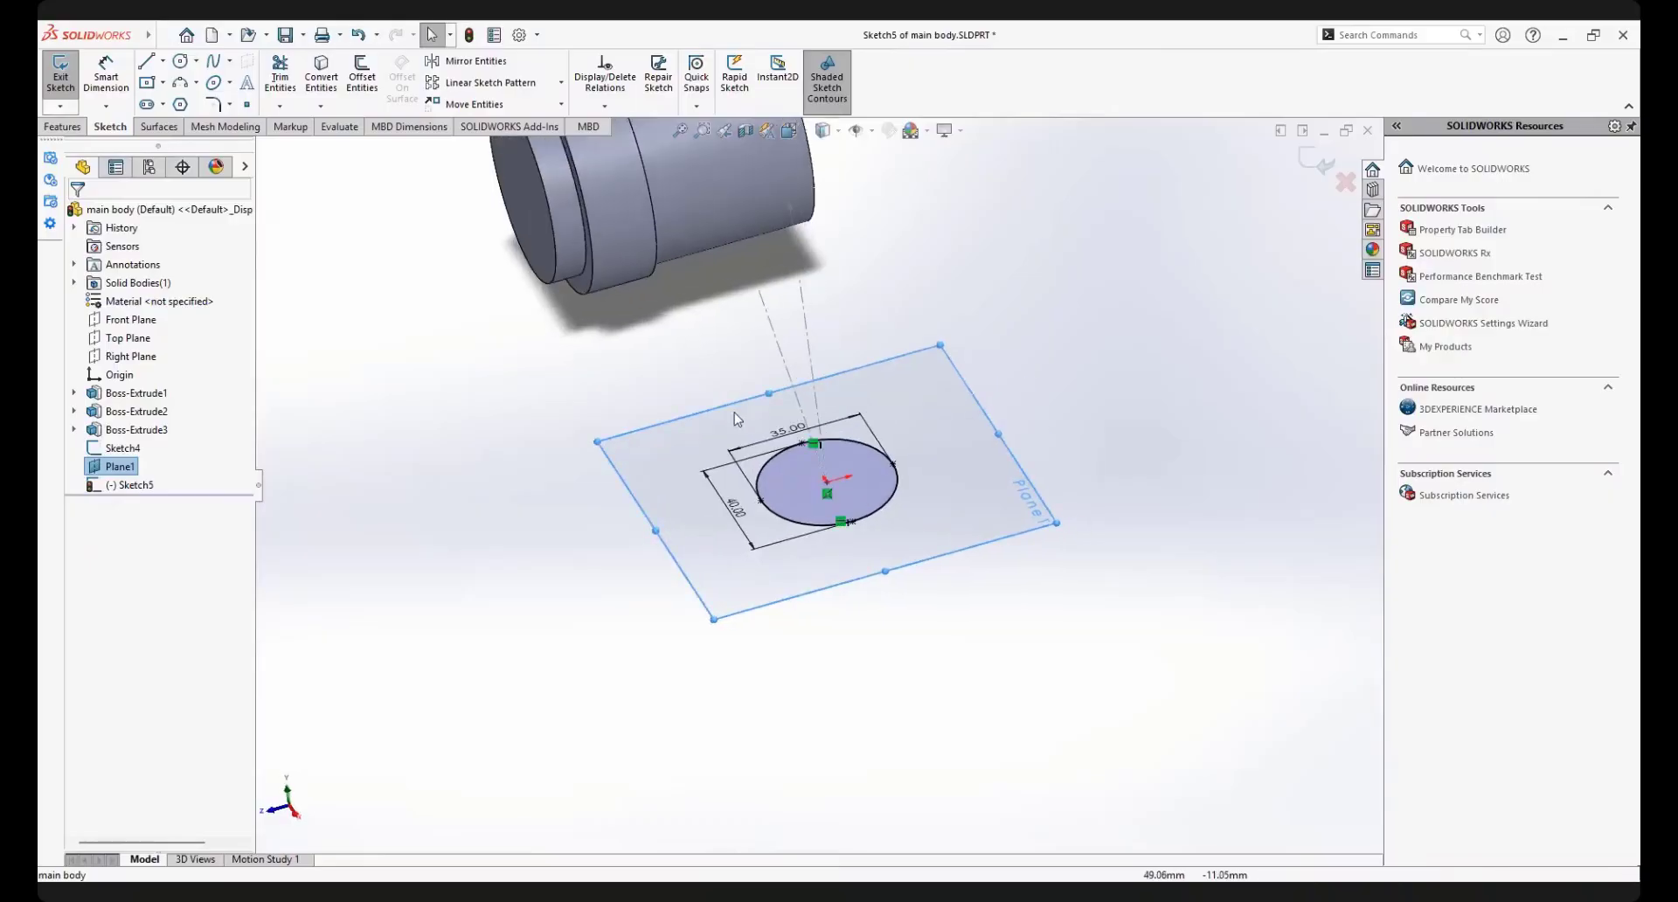
scroll(894, 542, "up", 2)
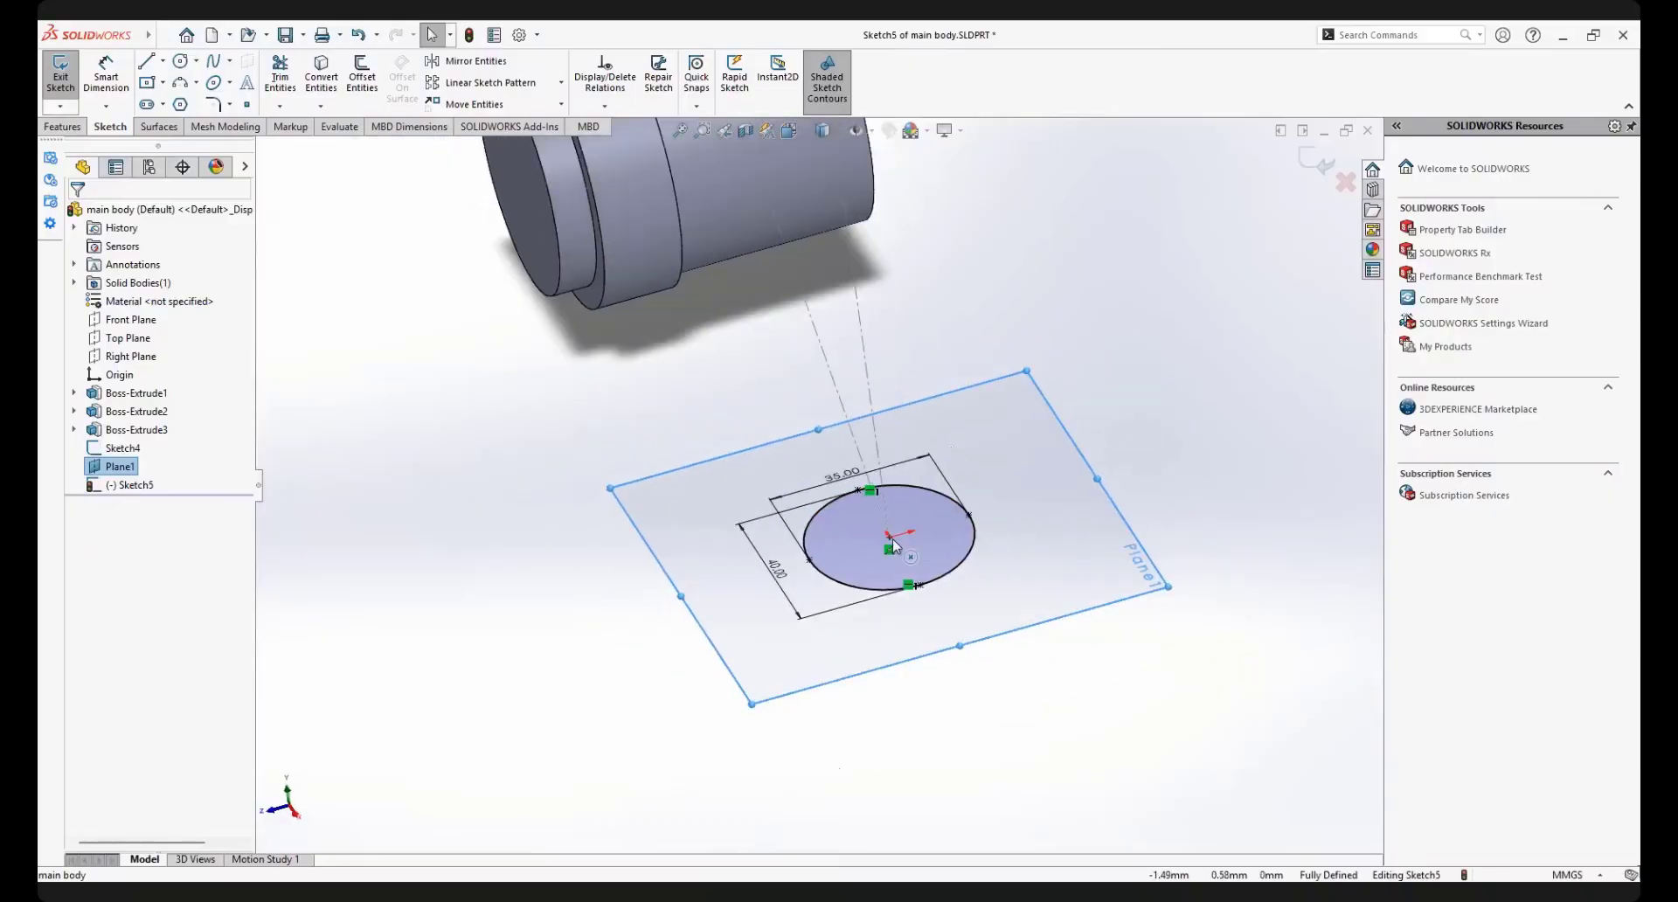
scroll(878, 507, "down", 2)
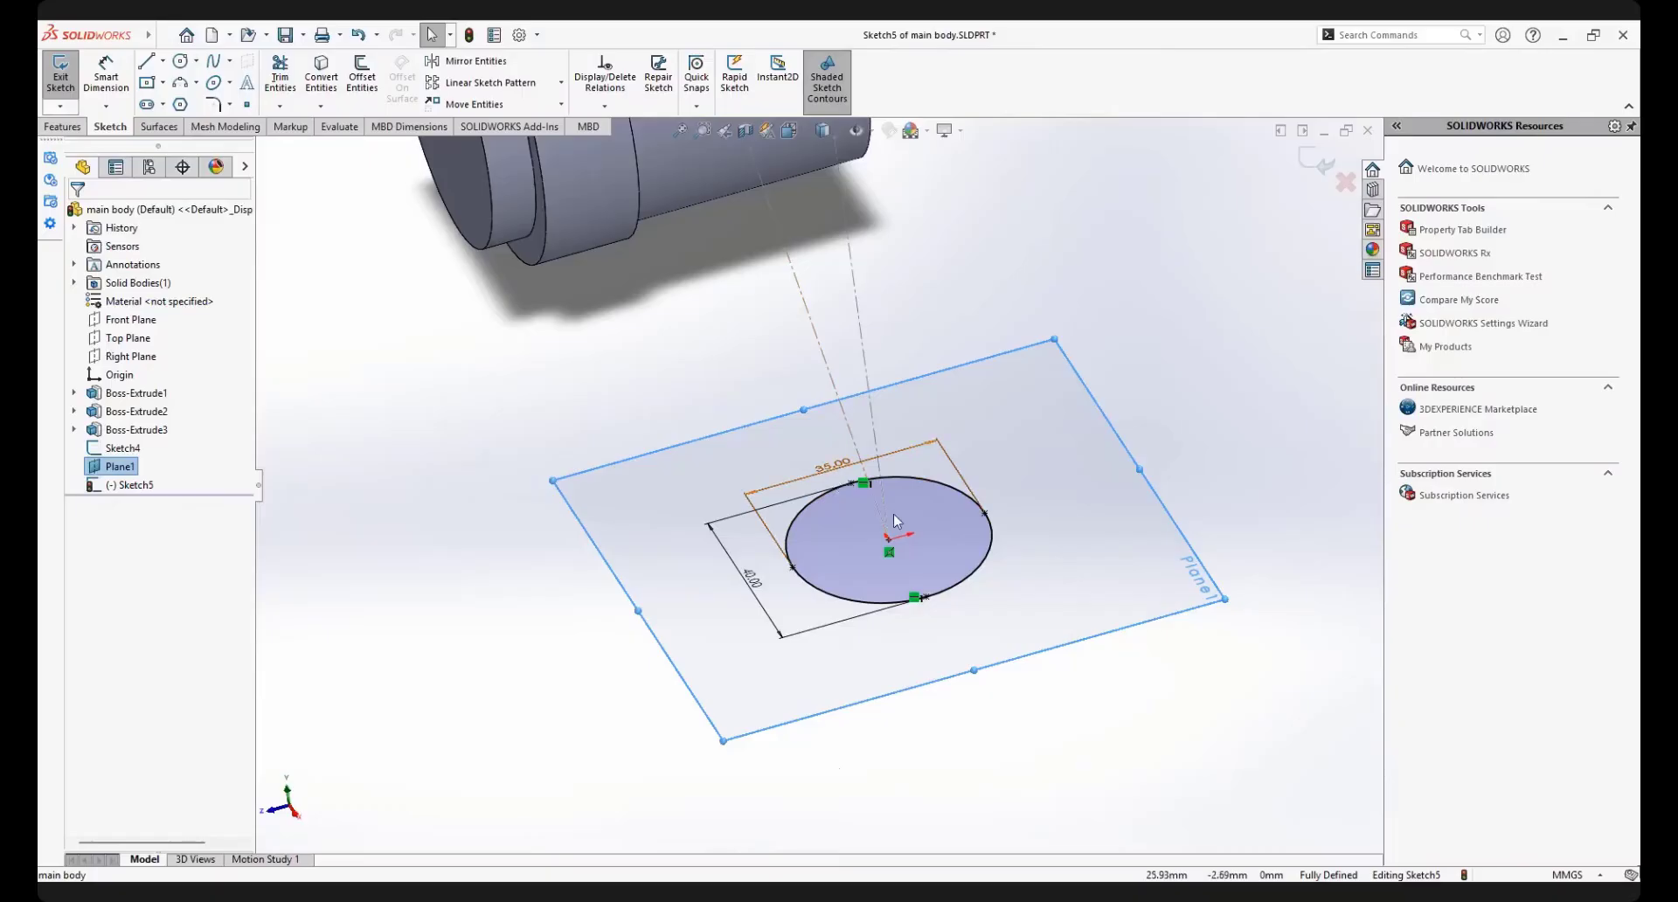
mouse_move(830, 477)
middle_mouse_down()
mouse_move(884, 475)
mouse_move(865, 524)
middle_mouse_up()
double_click(861, 551)
type("4")
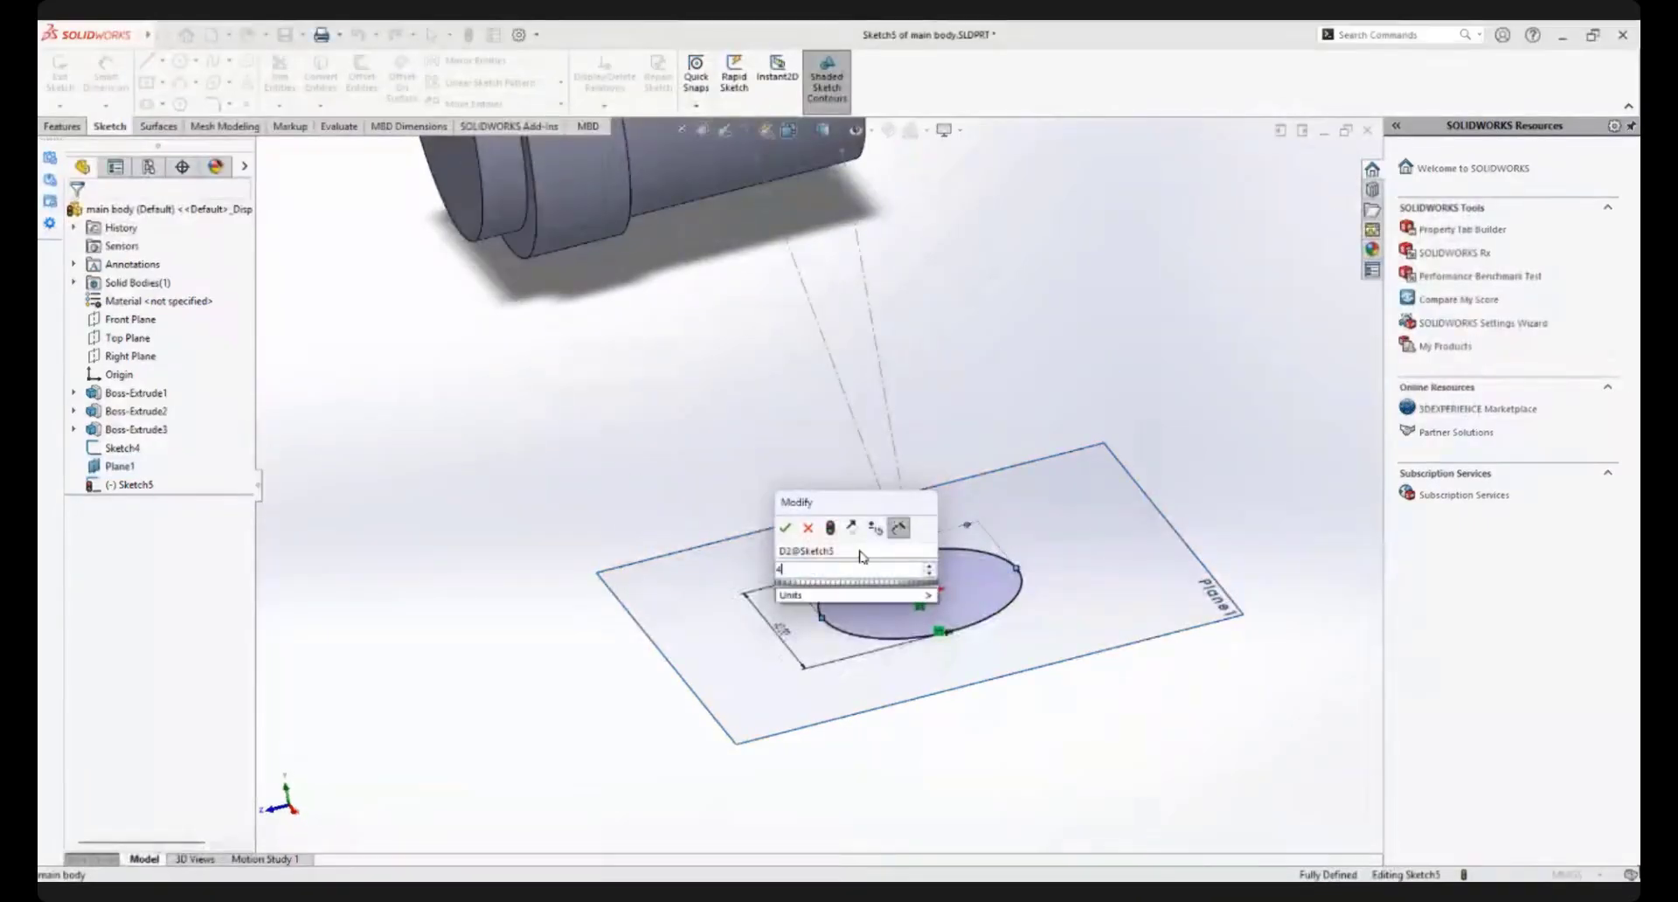
type("0")
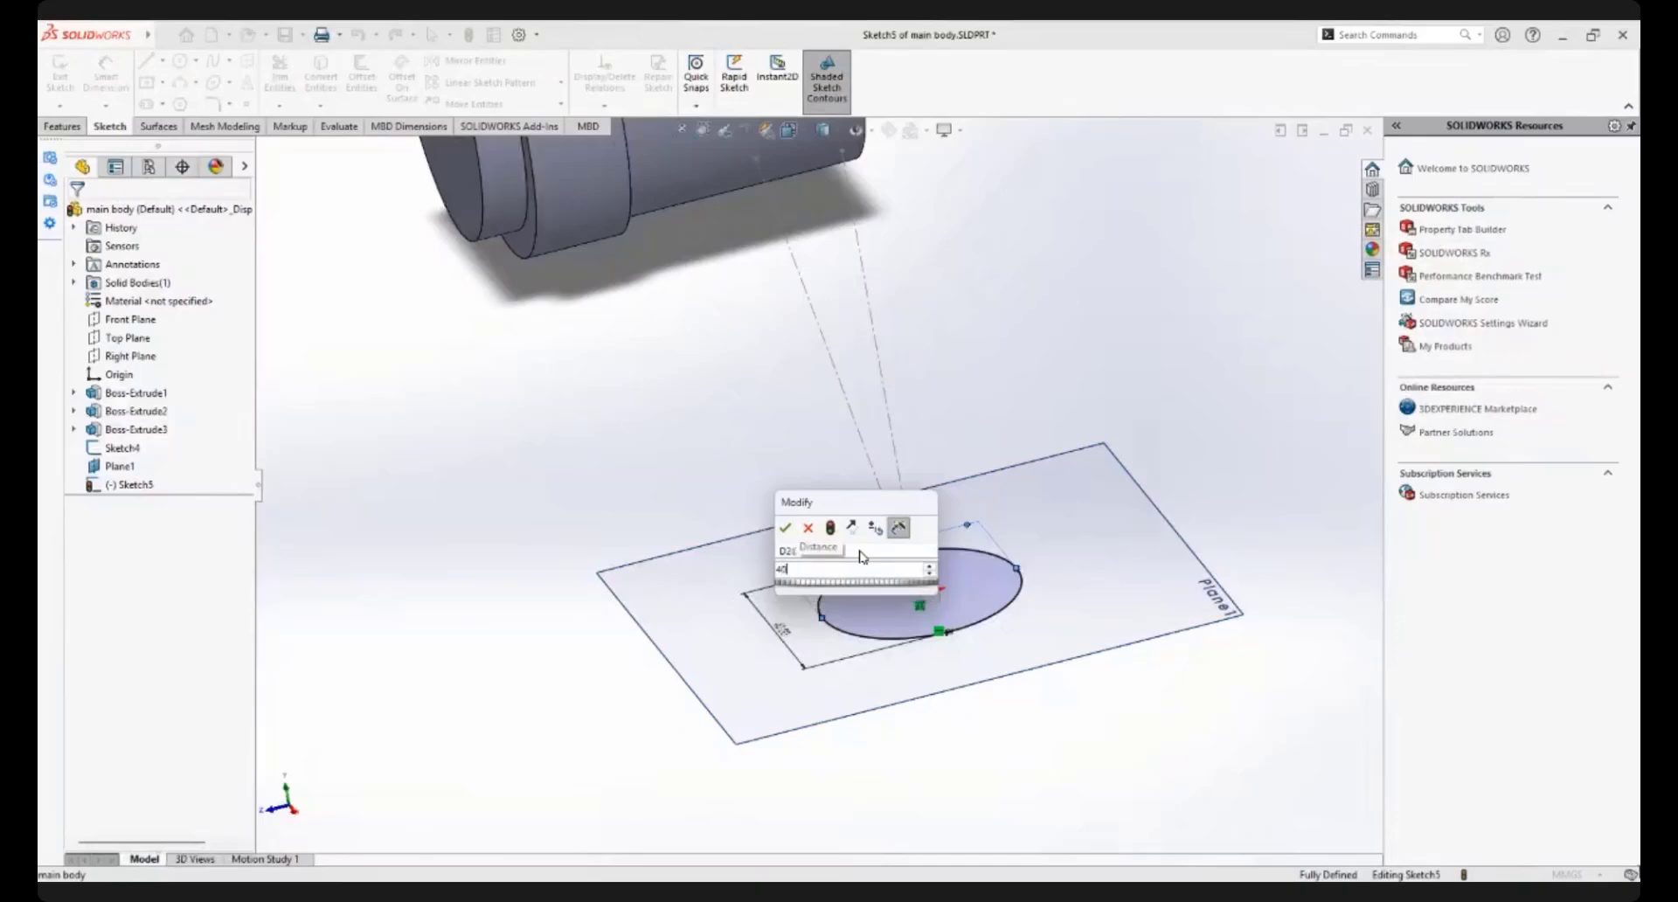
key("Return")
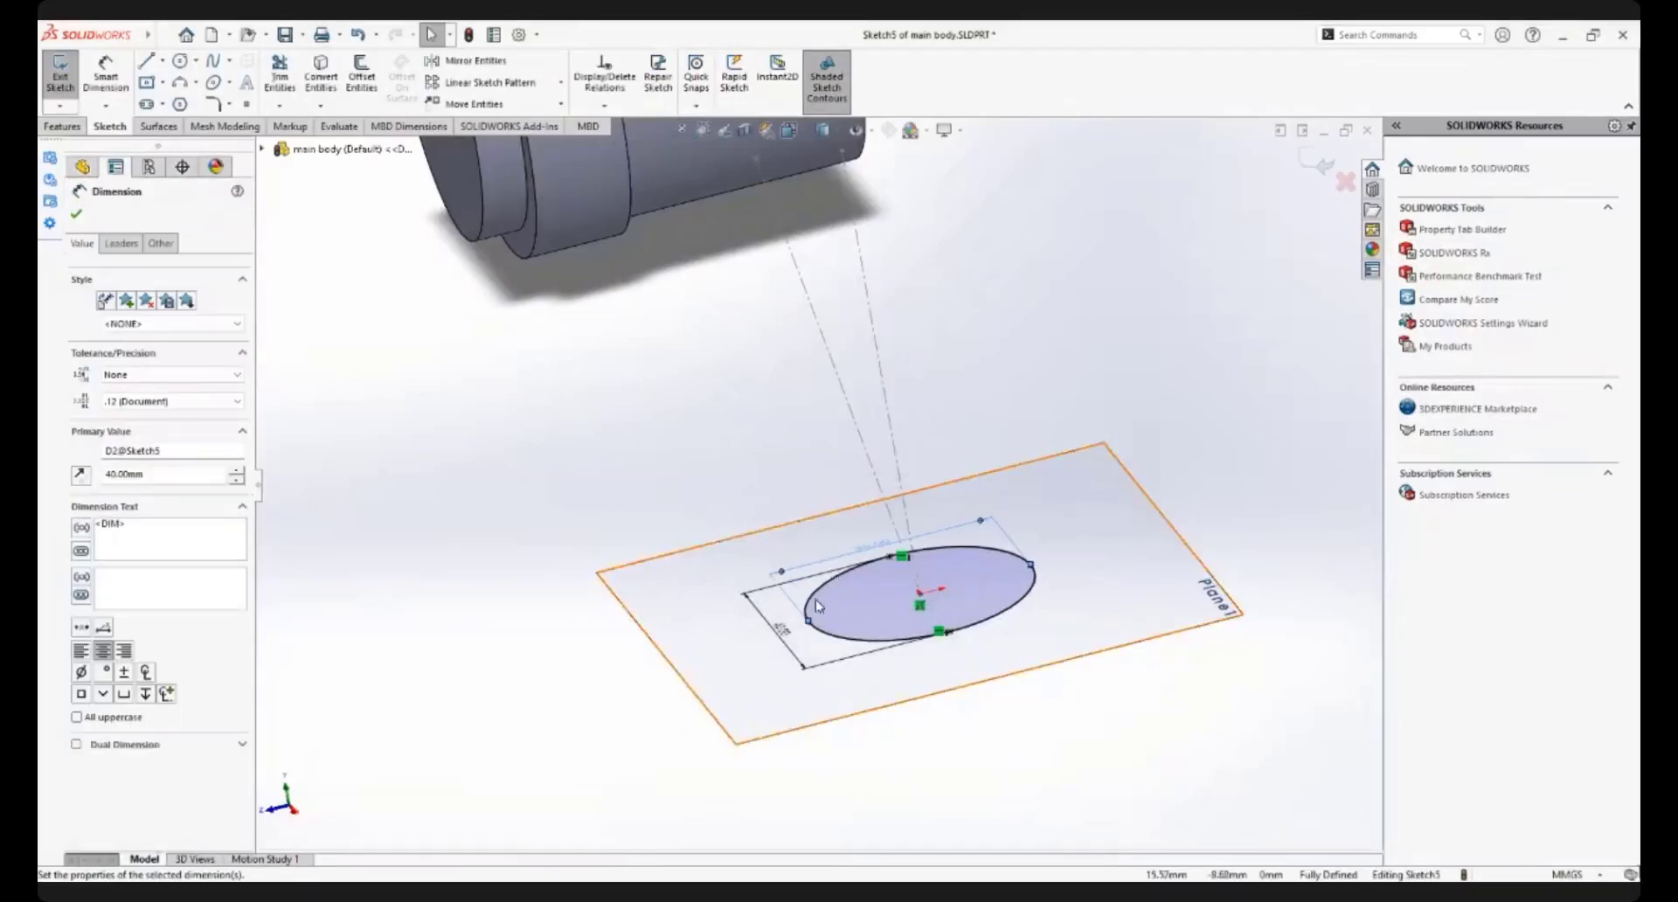
Set the ellipse's other axis dimension, perpendicular to the one just edited, to 35 mm and fit the whole model in view
double_click(782, 631)
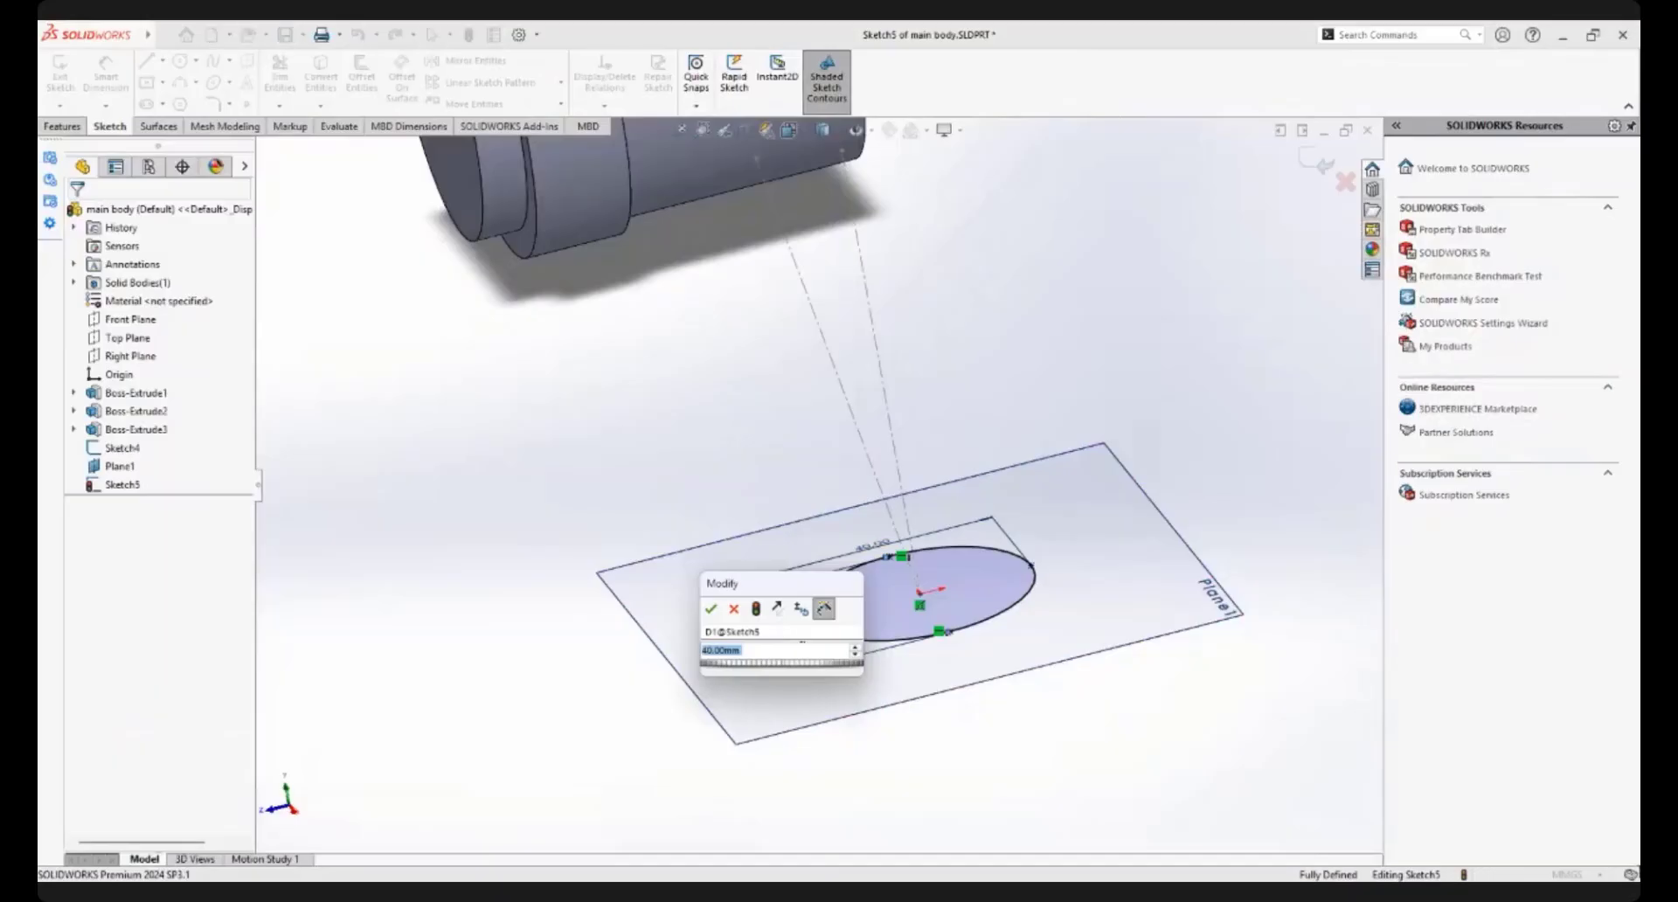
key("Return")
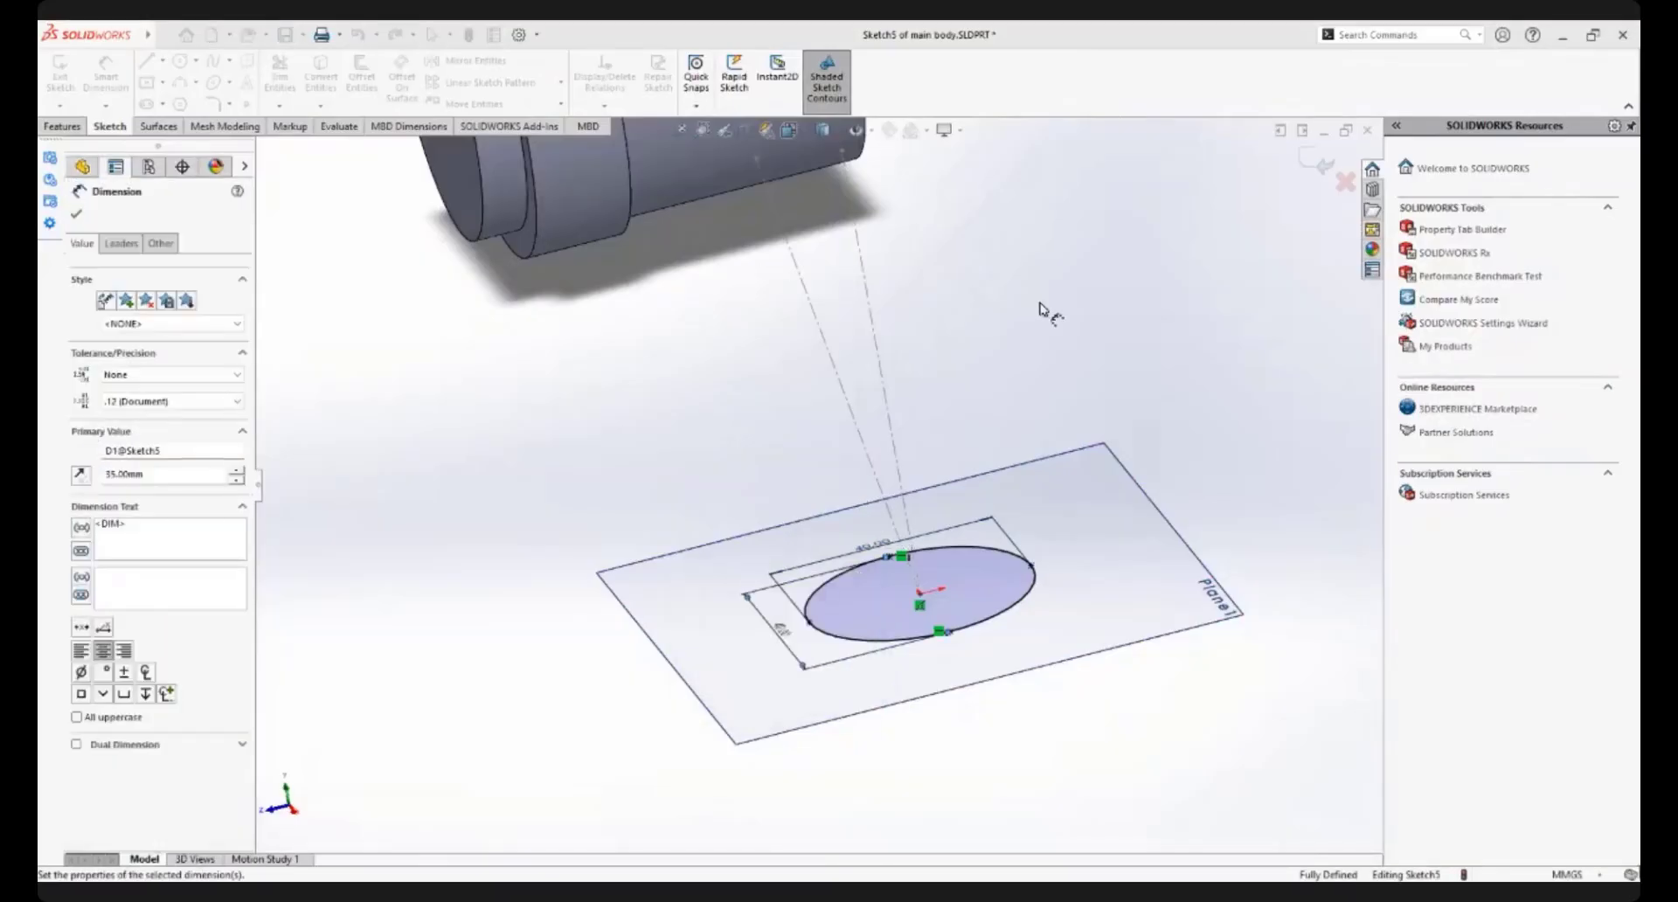
key("f")
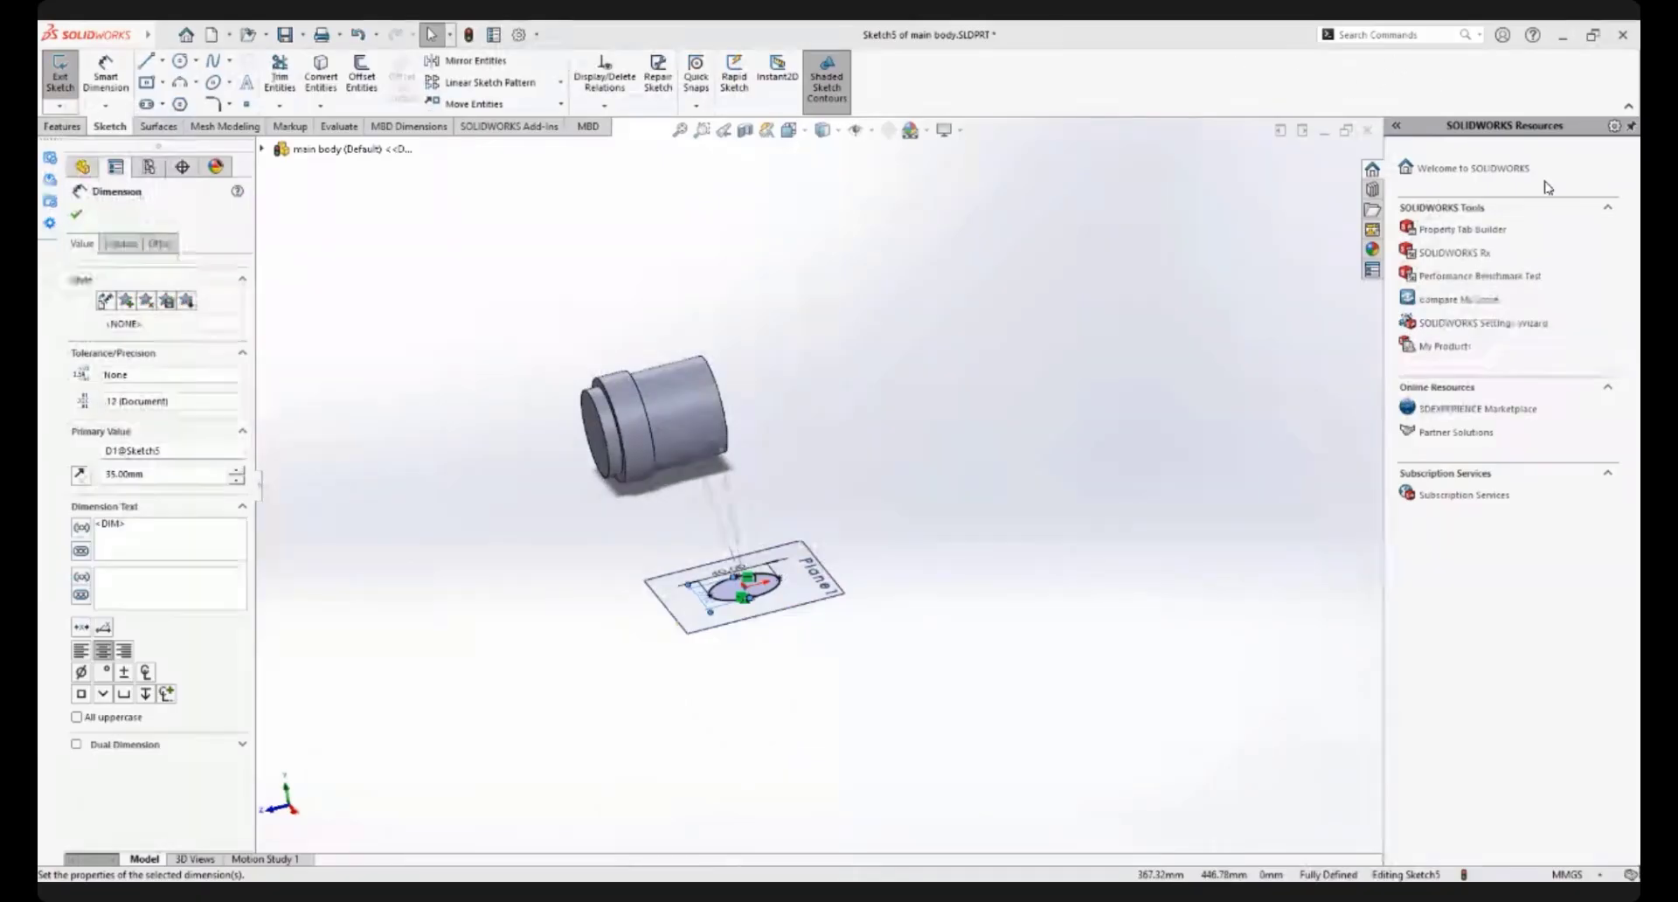
Finish the ellipse sketch and hide Plane1 in the model
scroll(1180, 289, "up", 1)
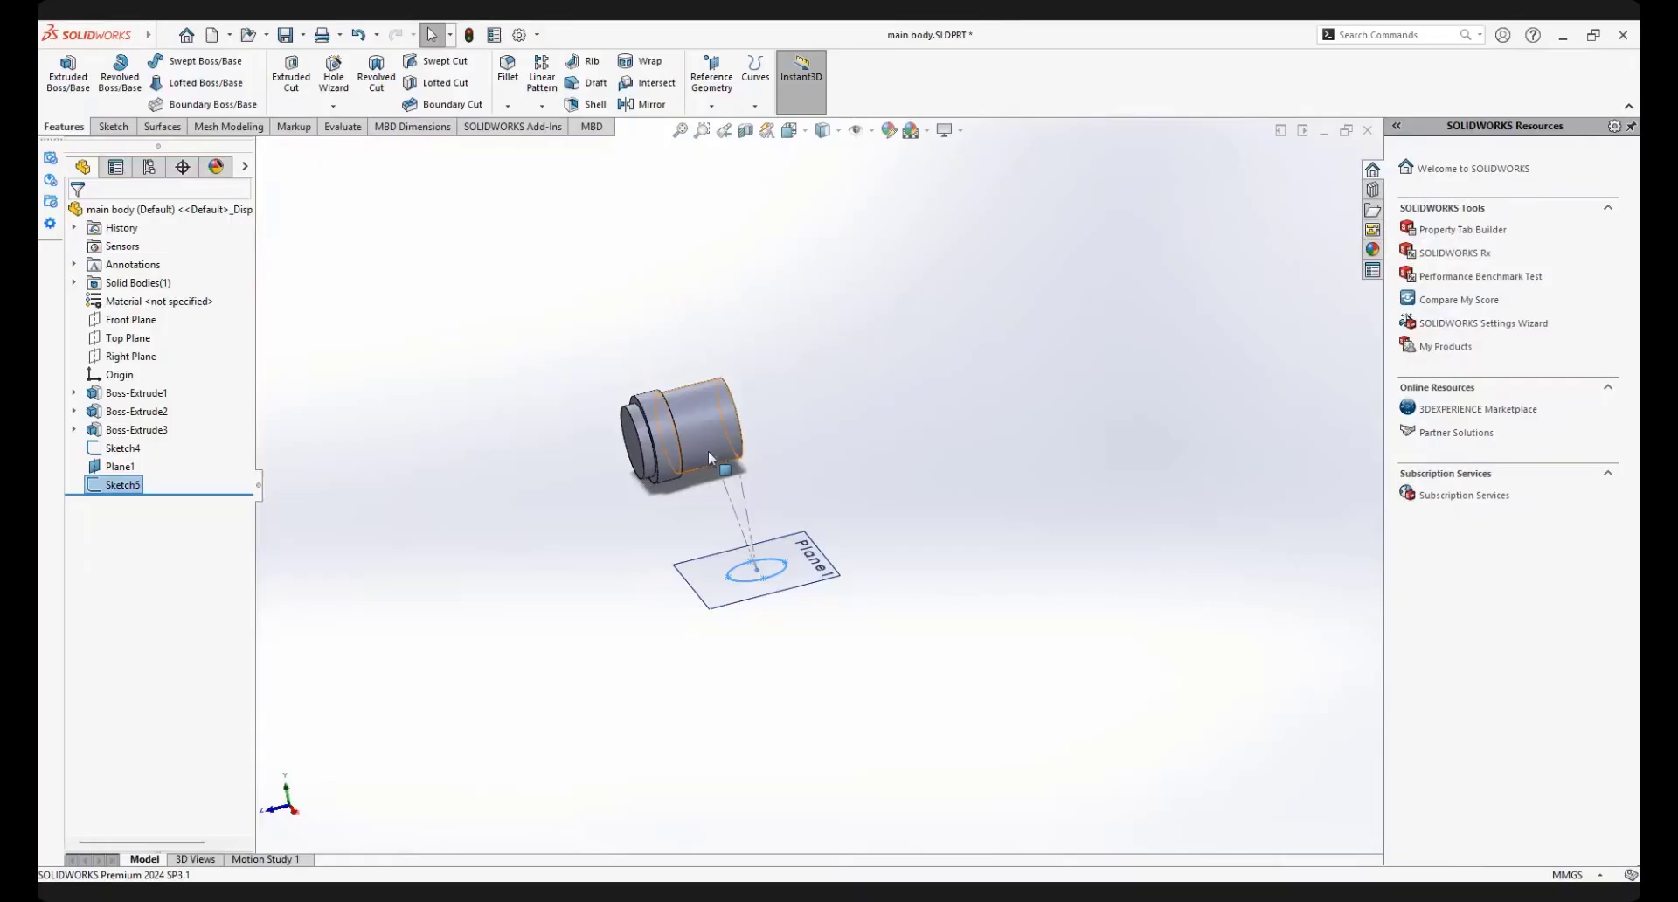
scroll(706, 454, "down", 2)
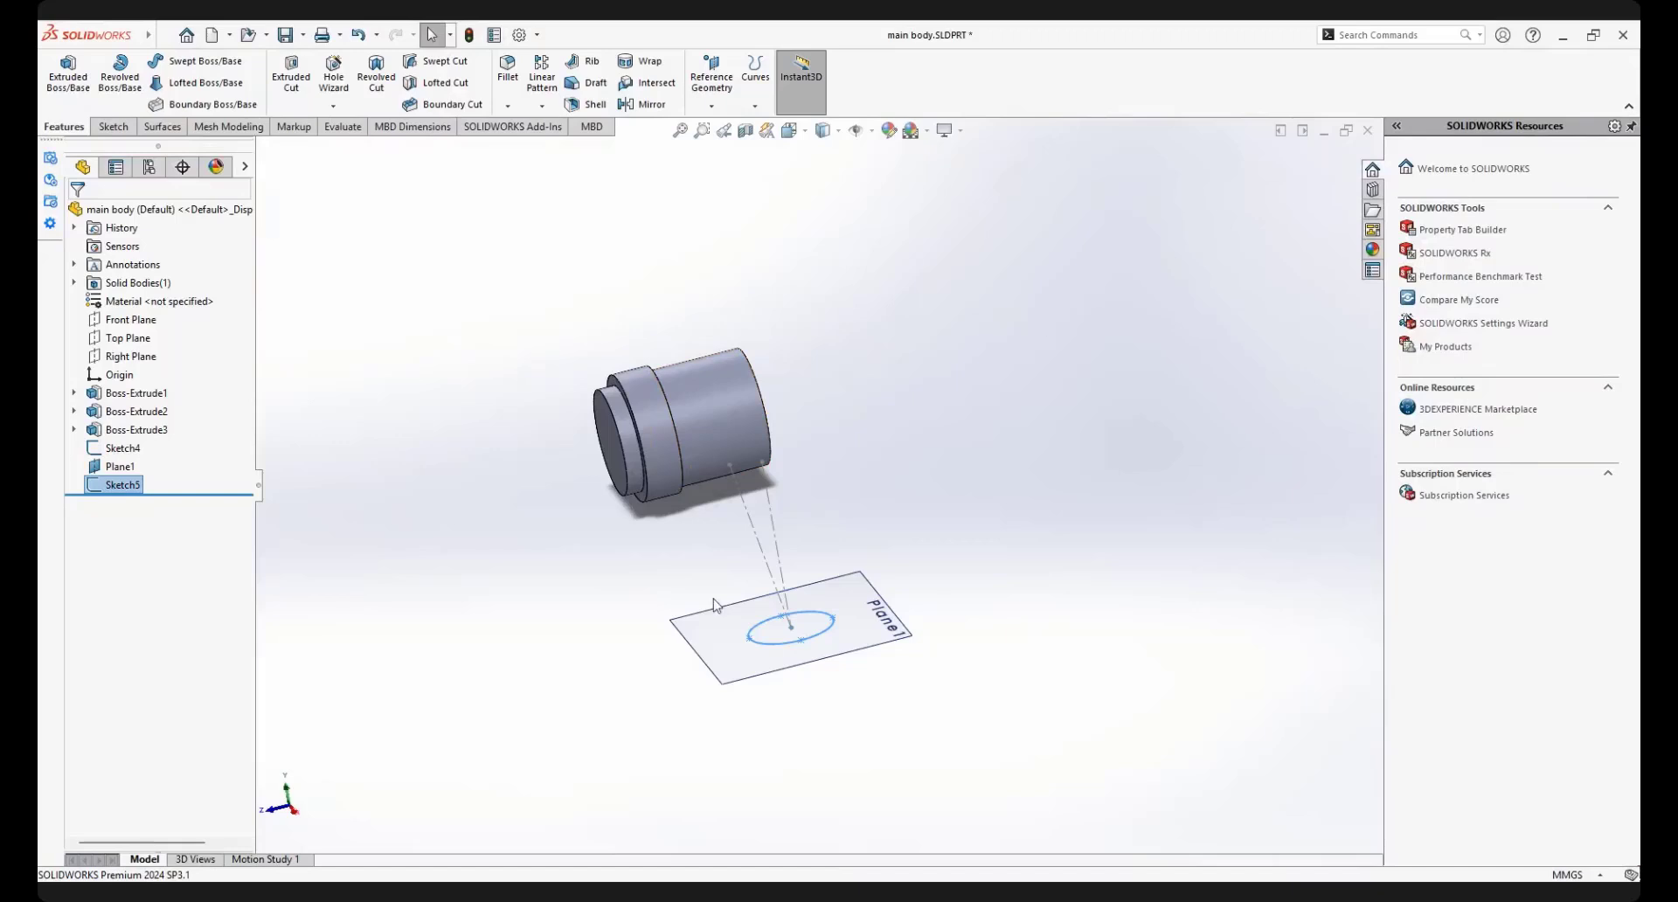
scroll(714, 604, "down", 2)
mouse_move(848, 543)
middle_mouse_down()
mouse_move(900, 560)
mouse_move(915, 627)
middle_mouse_up()
key("Escape")
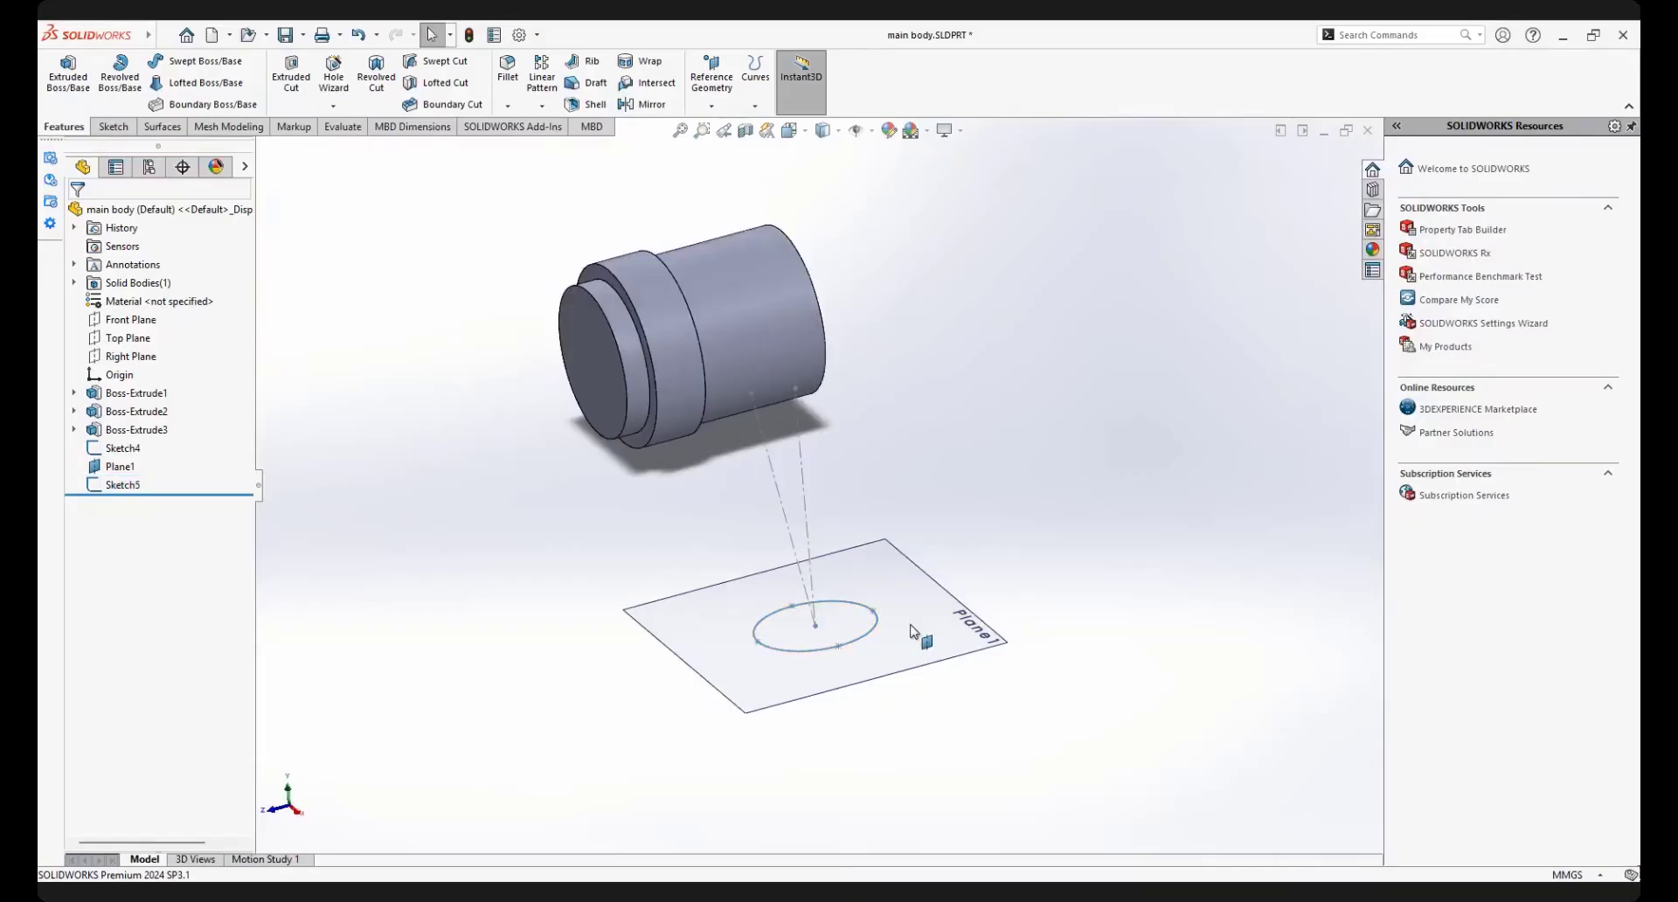
scroll(889, 640, "down", 1)
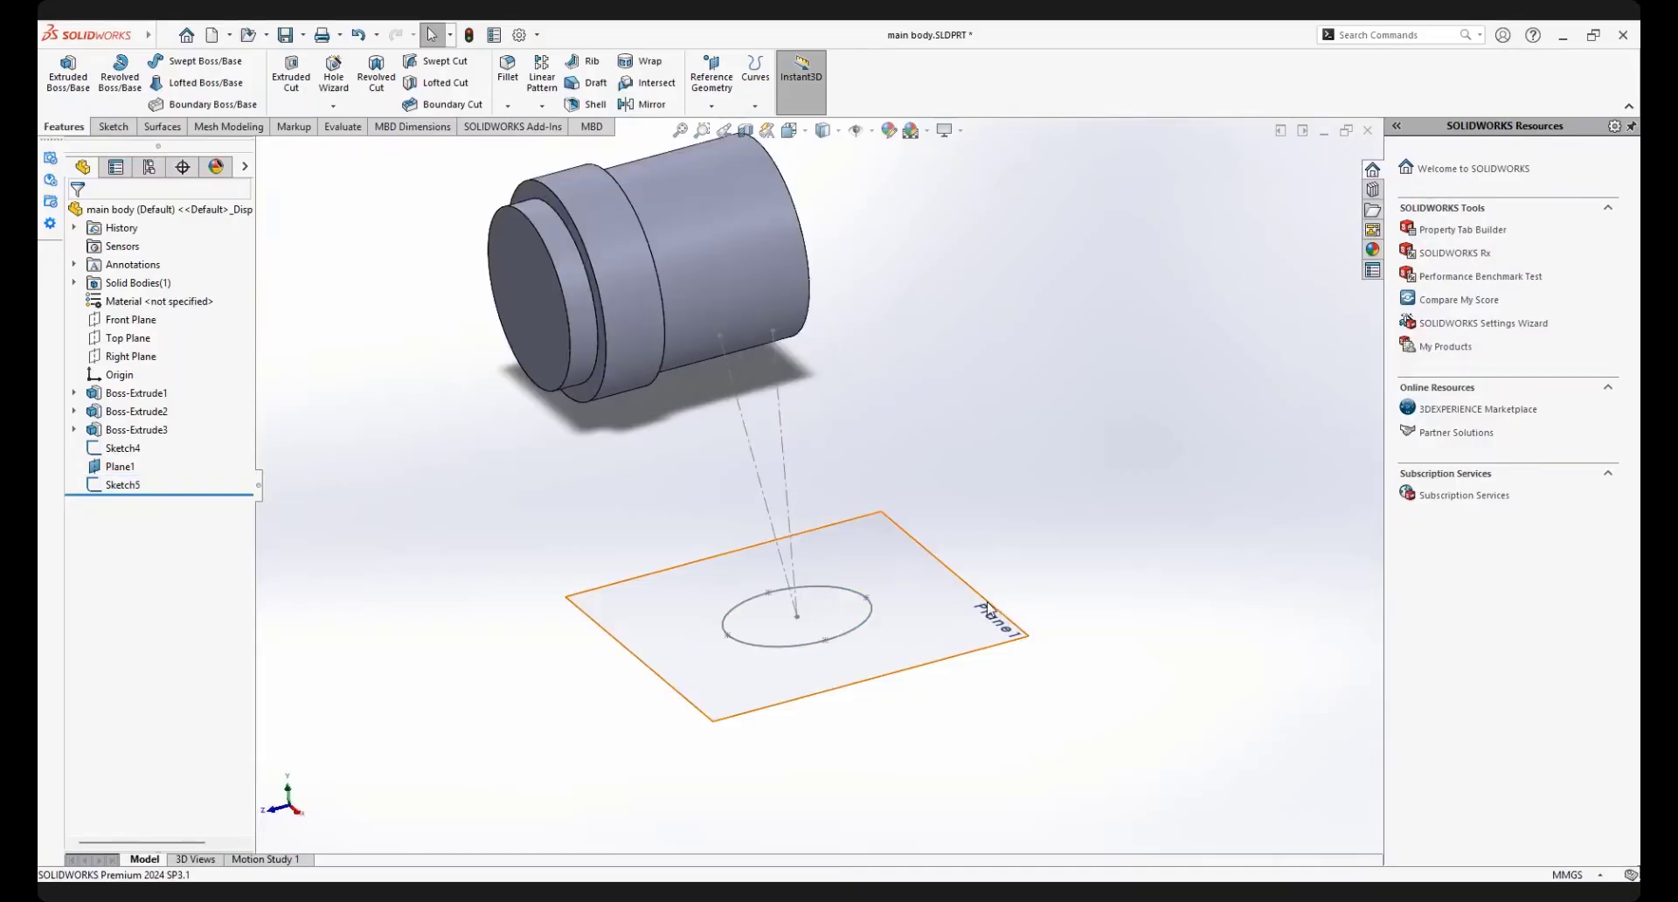
left_click(988, 609)
left_click(1084, 549)
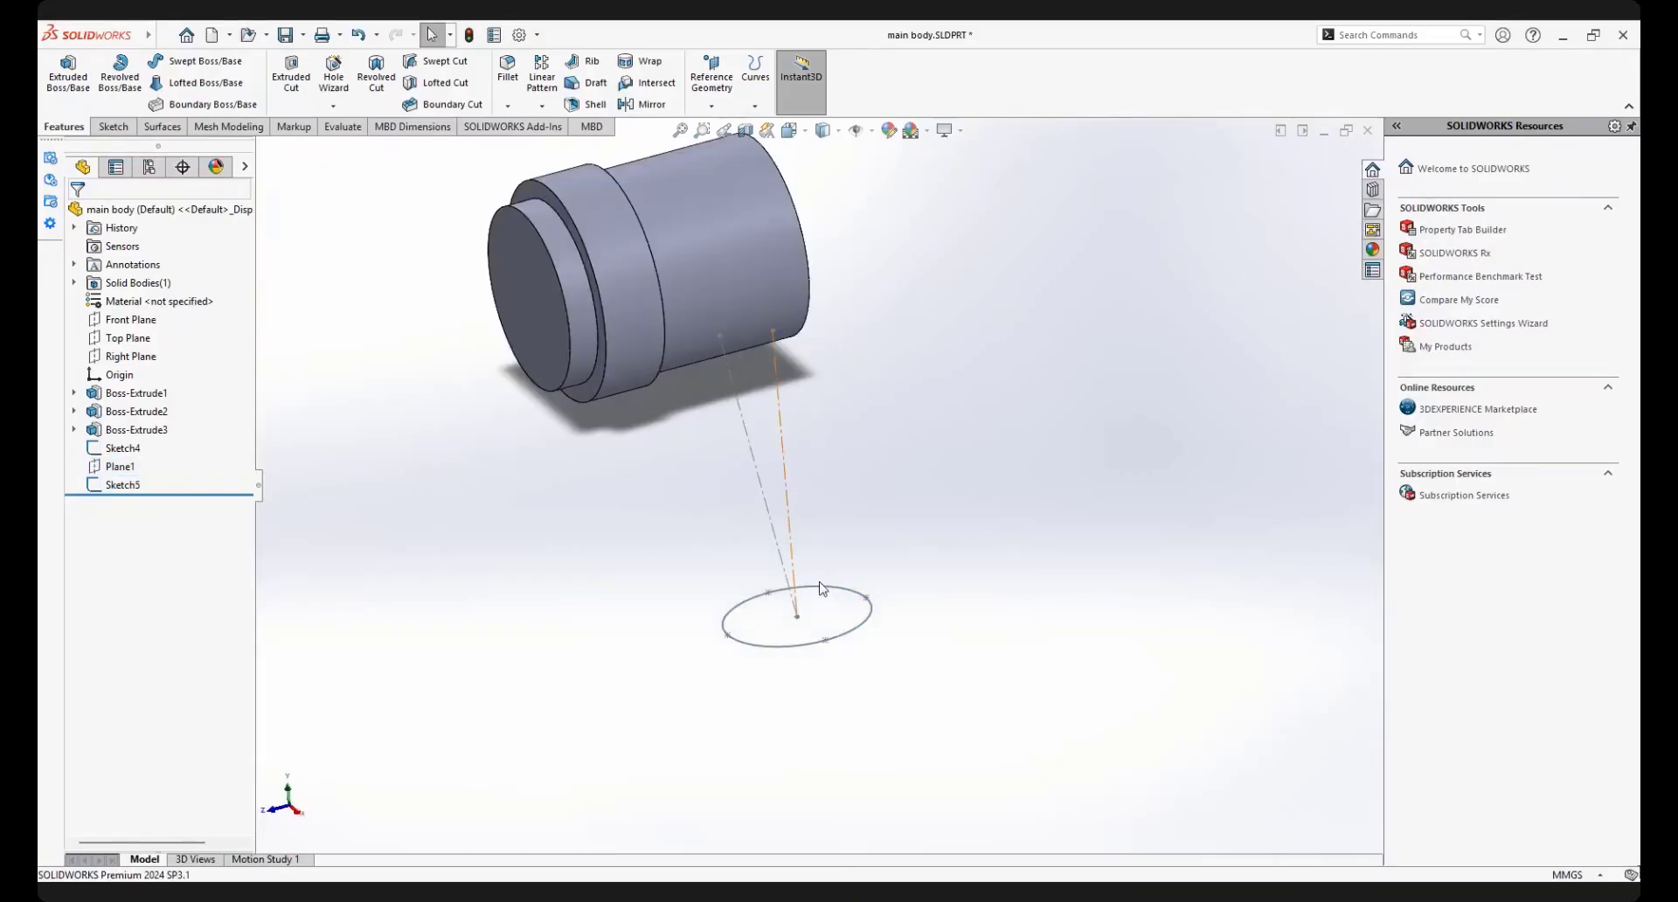
mouse_move(835, 586)
middle_mouse_down()
mouse_move(787, 547)
mouse_move(843, 580)
middle_mouse_up()
scroll(740, 476, "up", 3)
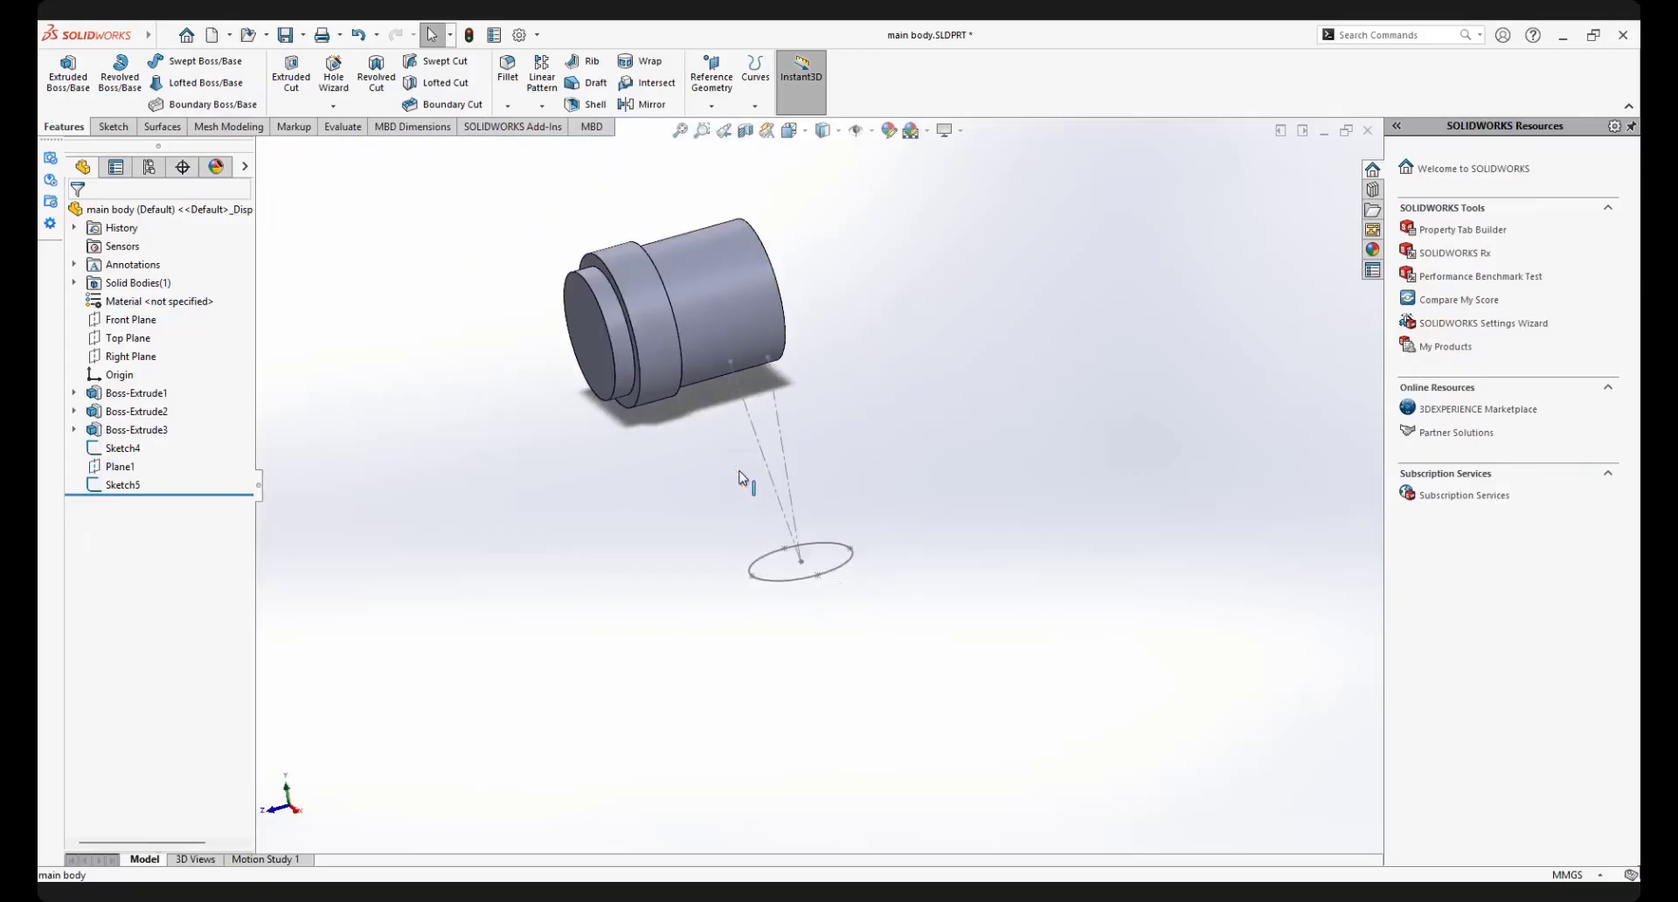
Edit the construction-line sketch below the body, set the angle between its two lines to 15 degrees, and exit the sketch
left_click(763, 456)
left_click(808, 404)
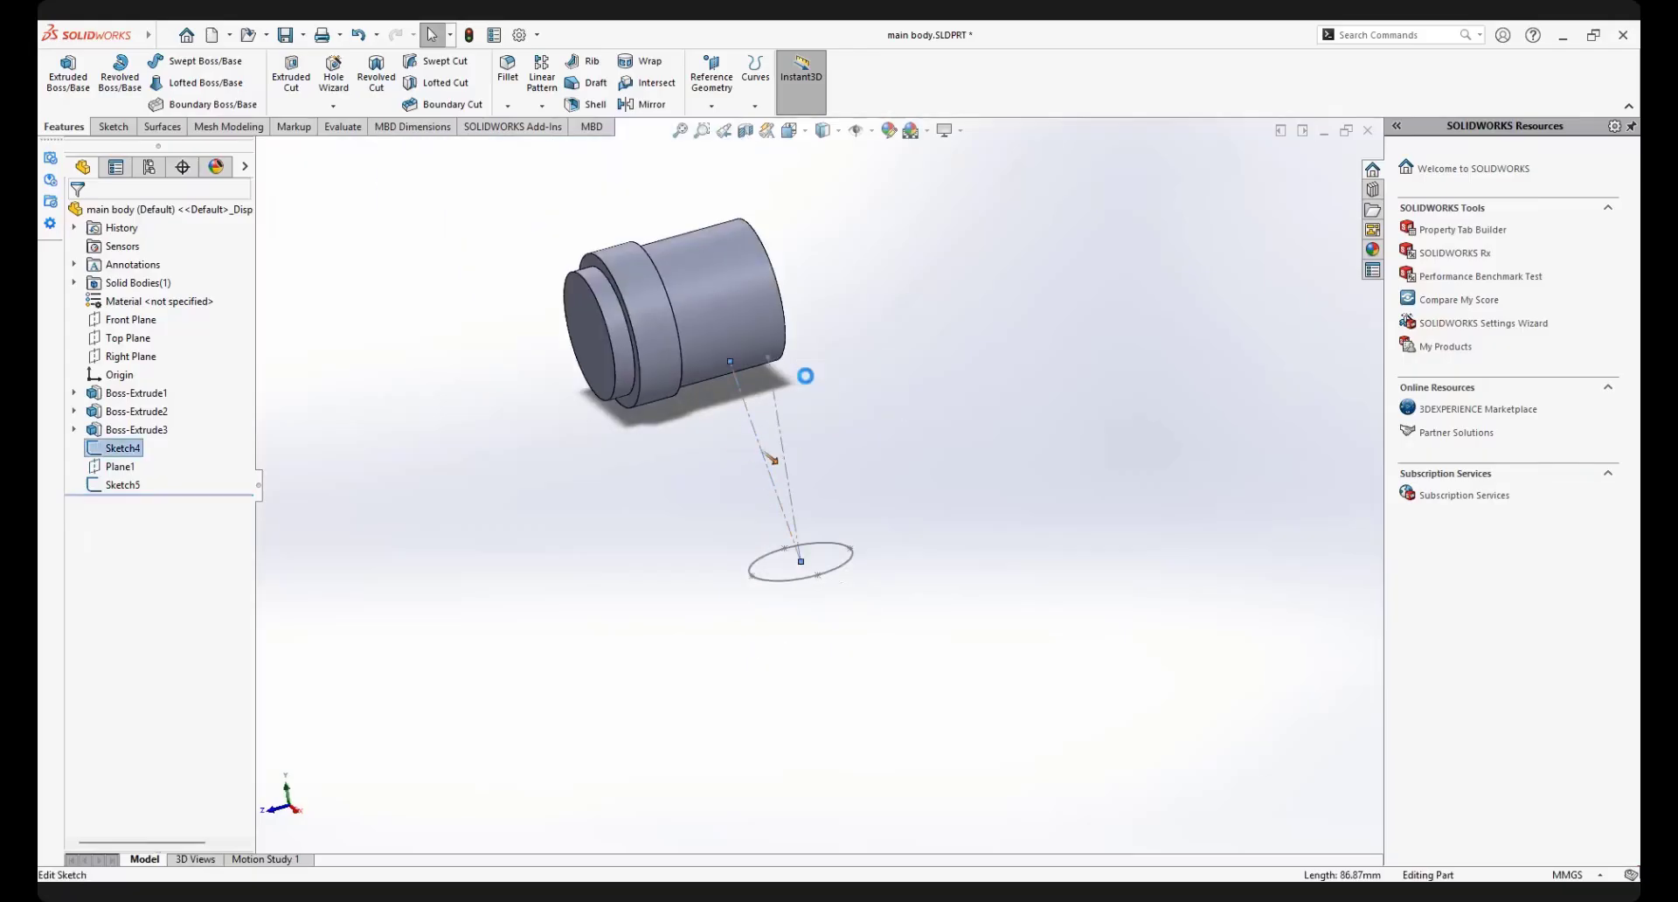
double_click(907, 522)
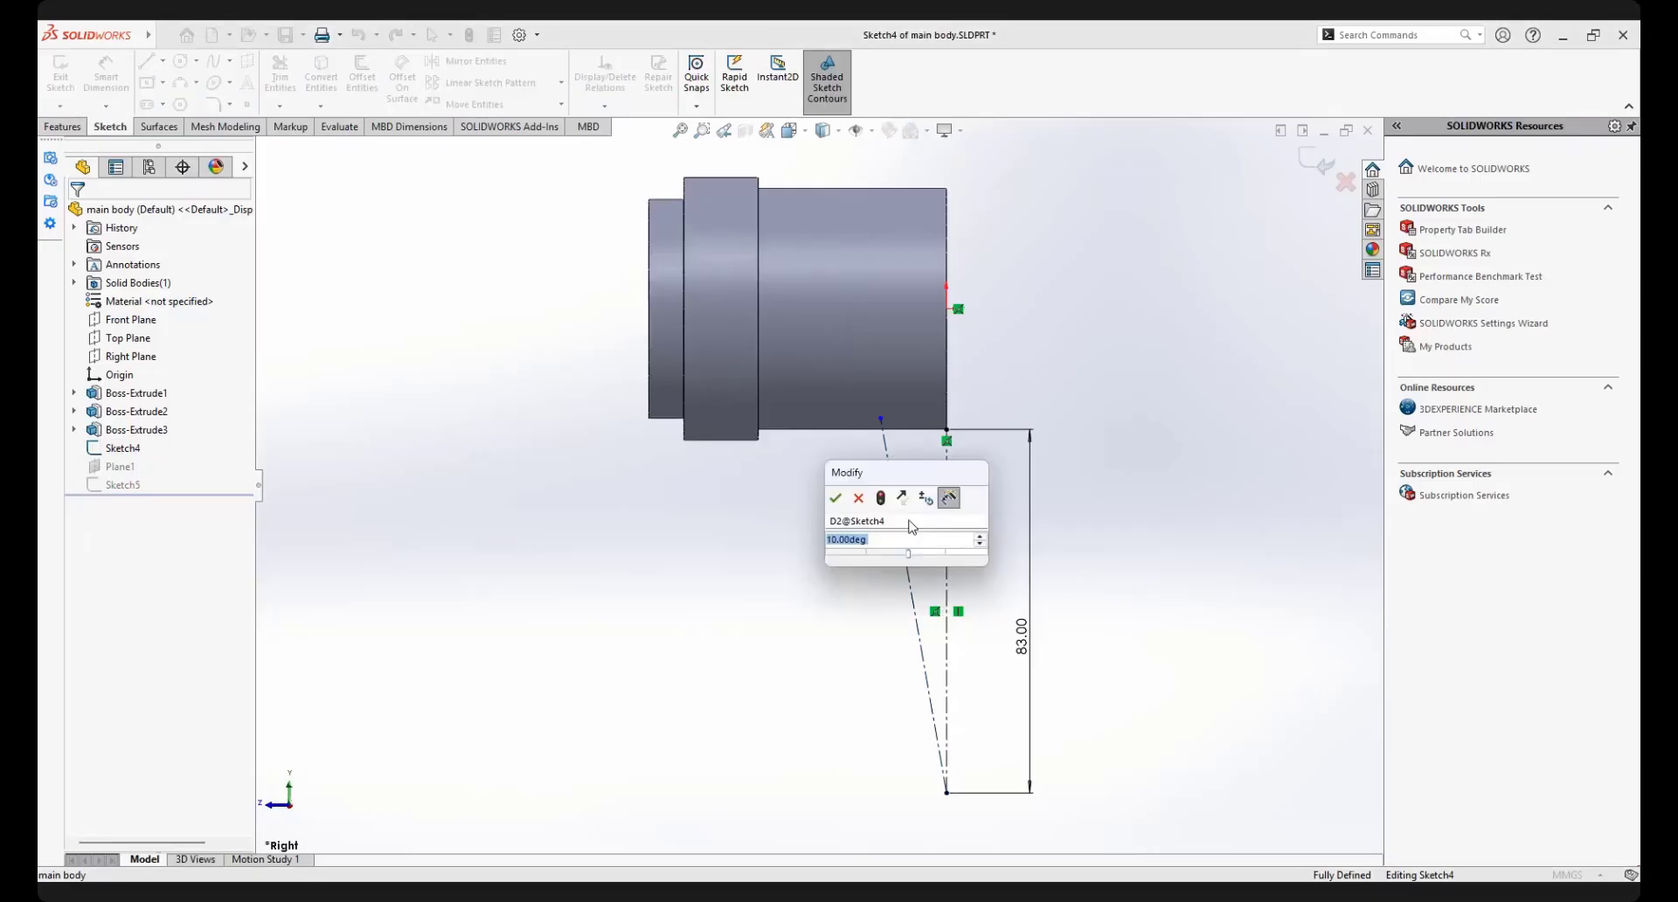
type("15")
key("Return")
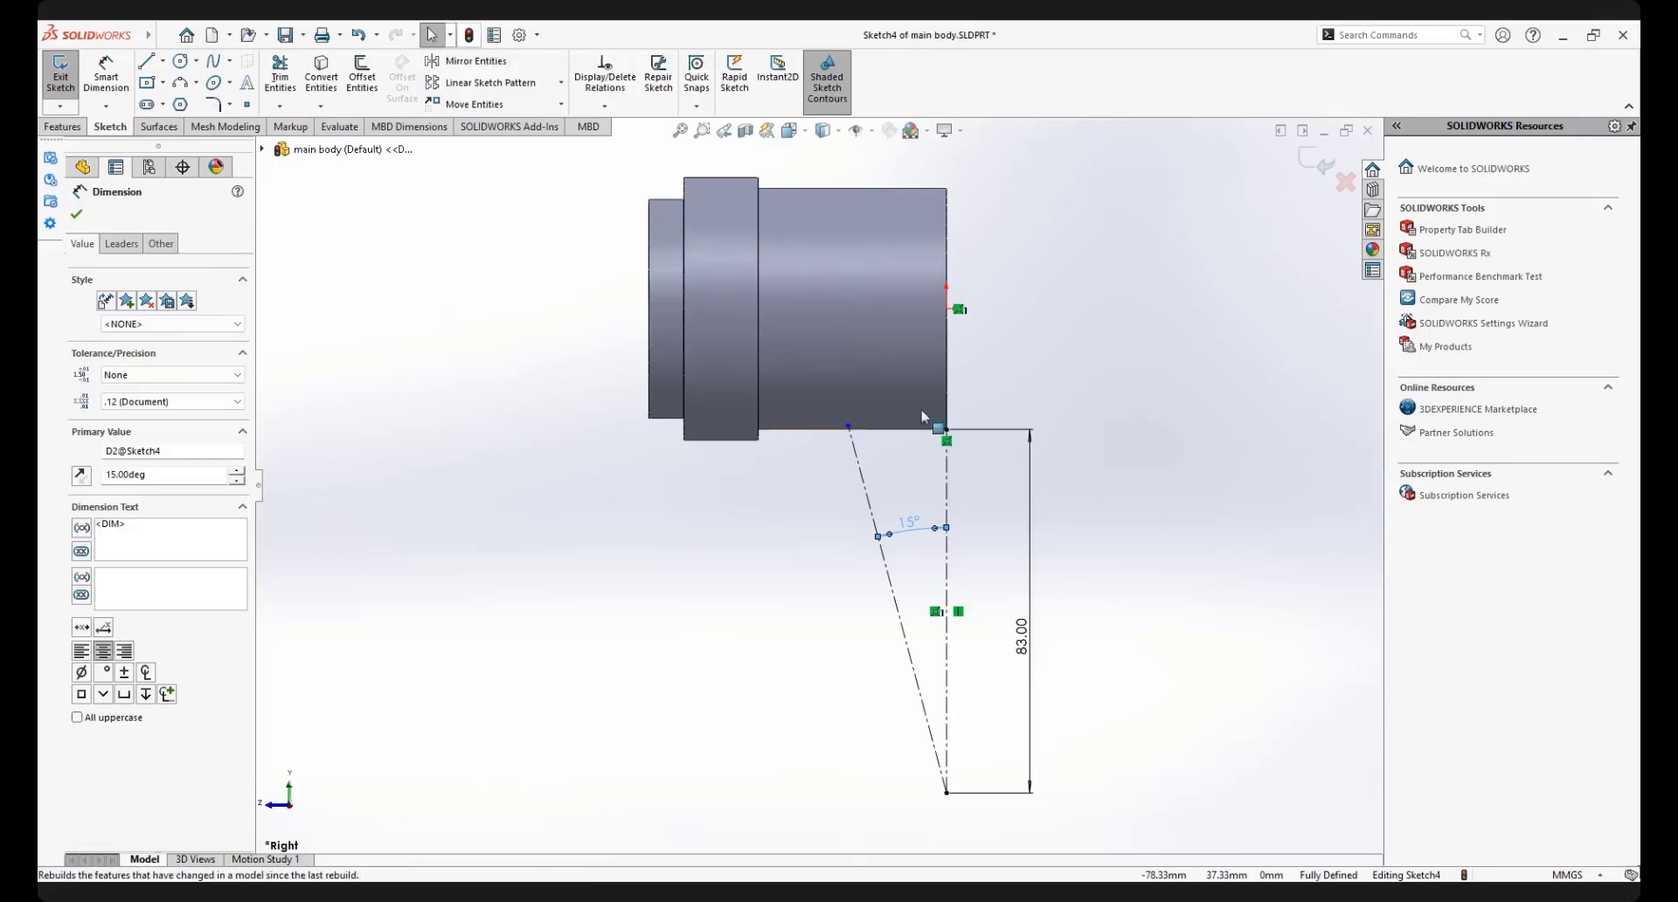
scroll(905, 601, "down", 1)
scroll(909, 600, "up", 1)
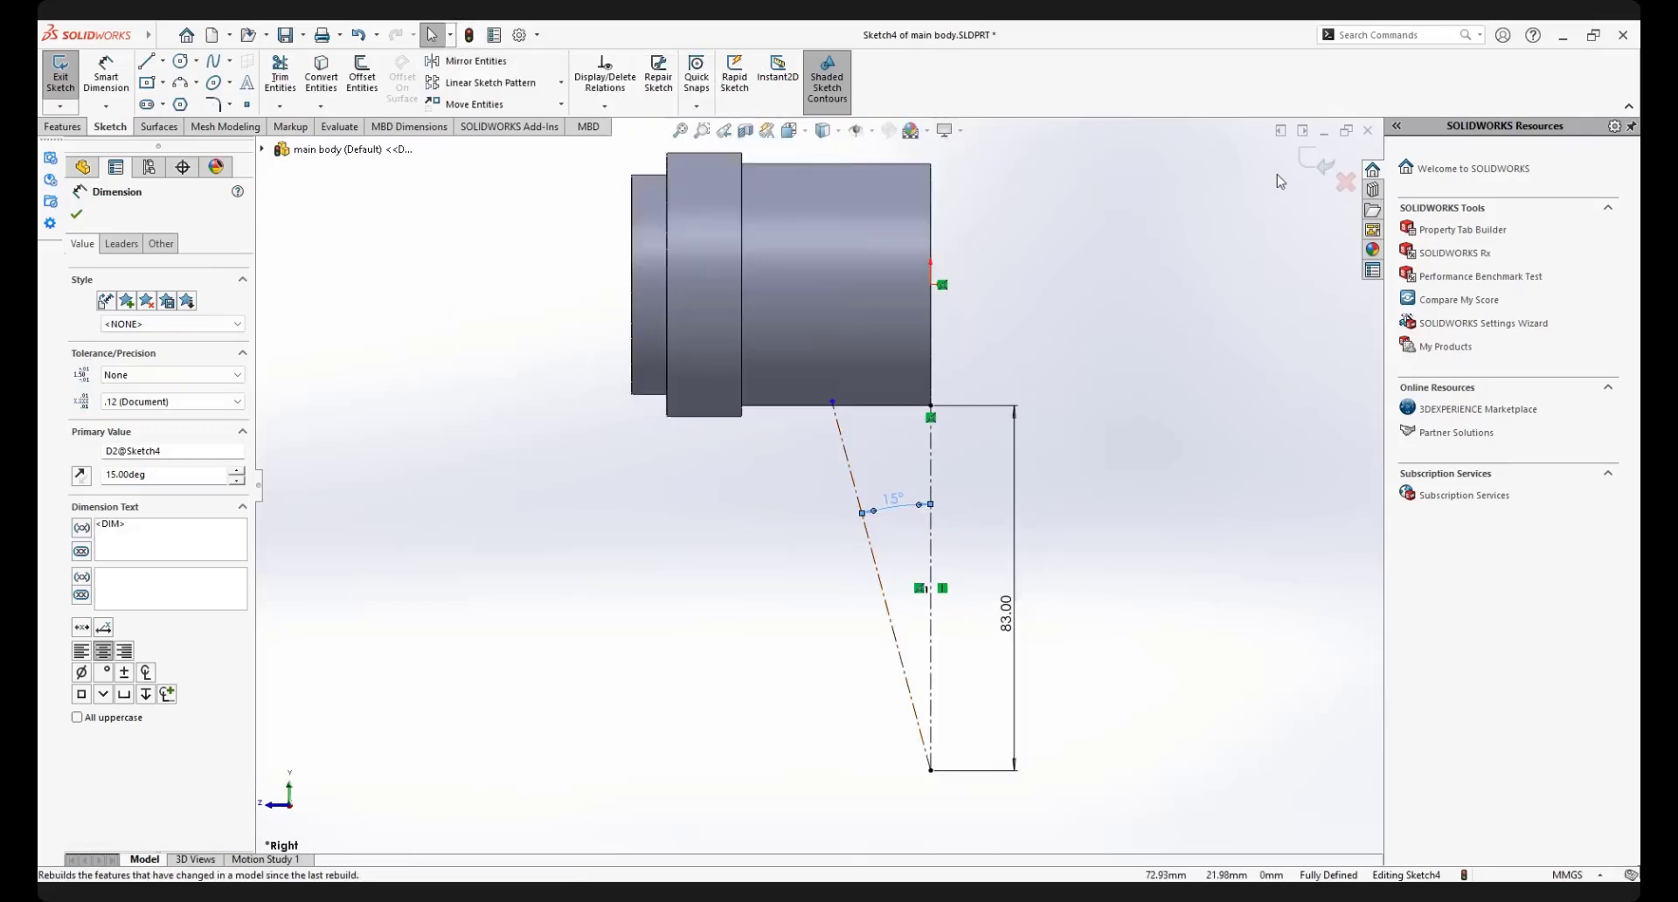
left_click(1314, 162)
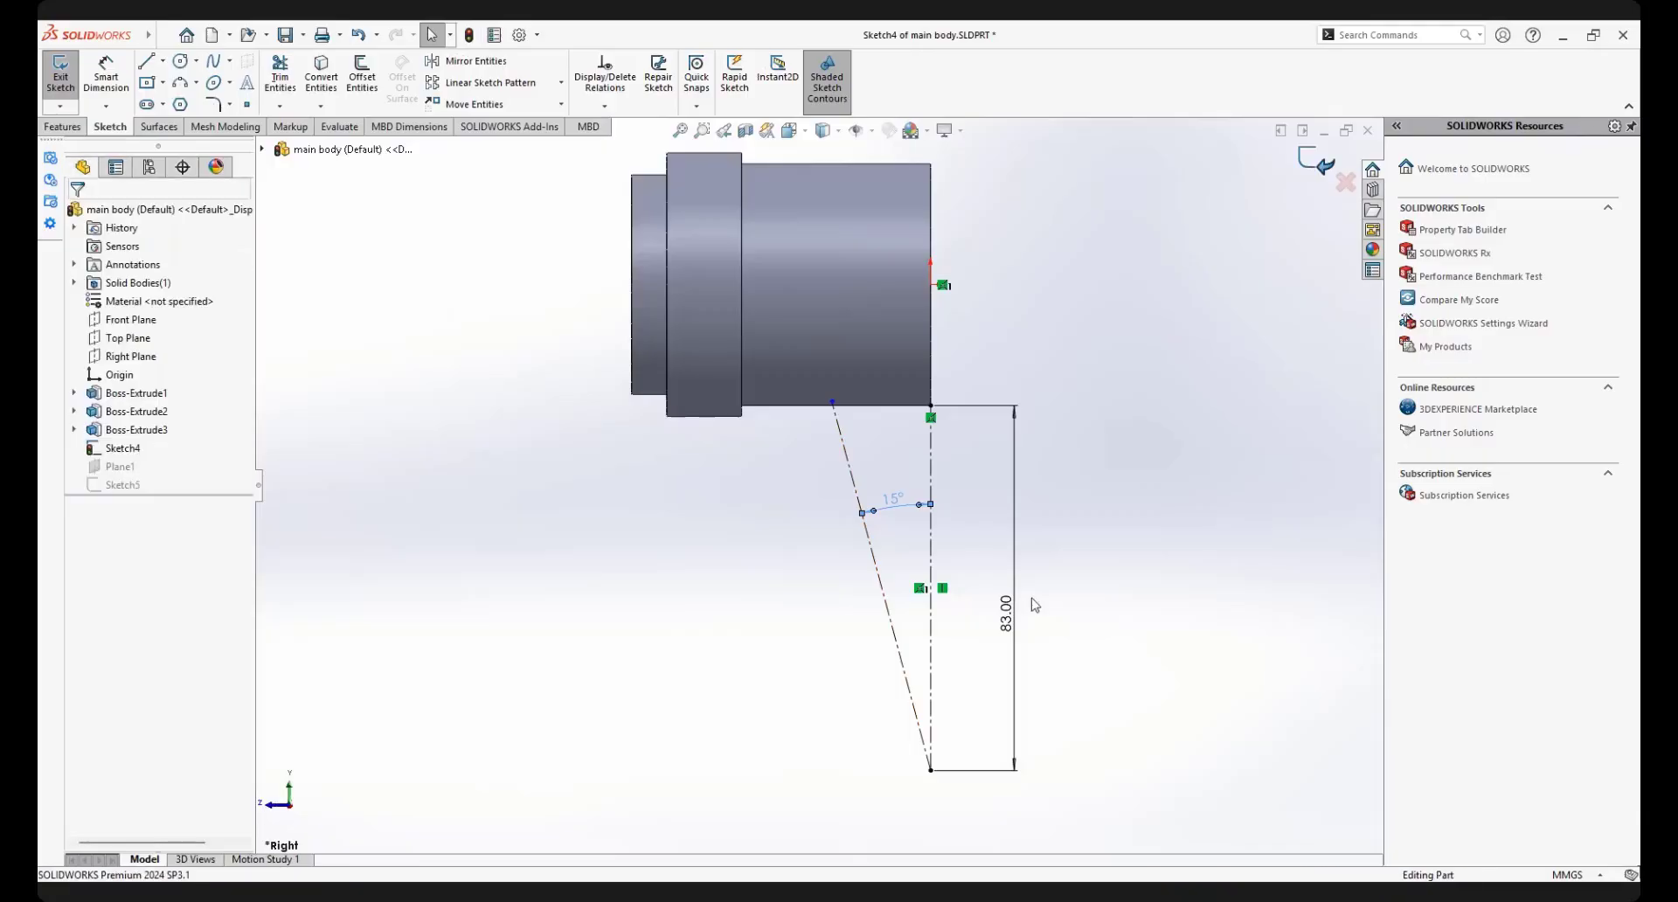
Start a boss extrude of the ellipse, reversed toward the main body, with the end condition Up To Surface
mouse_move(973, 568)
middle_mouse_down()
mouse_move(955, 606)
mouse_move(862, 528)
middle_mouse_up()
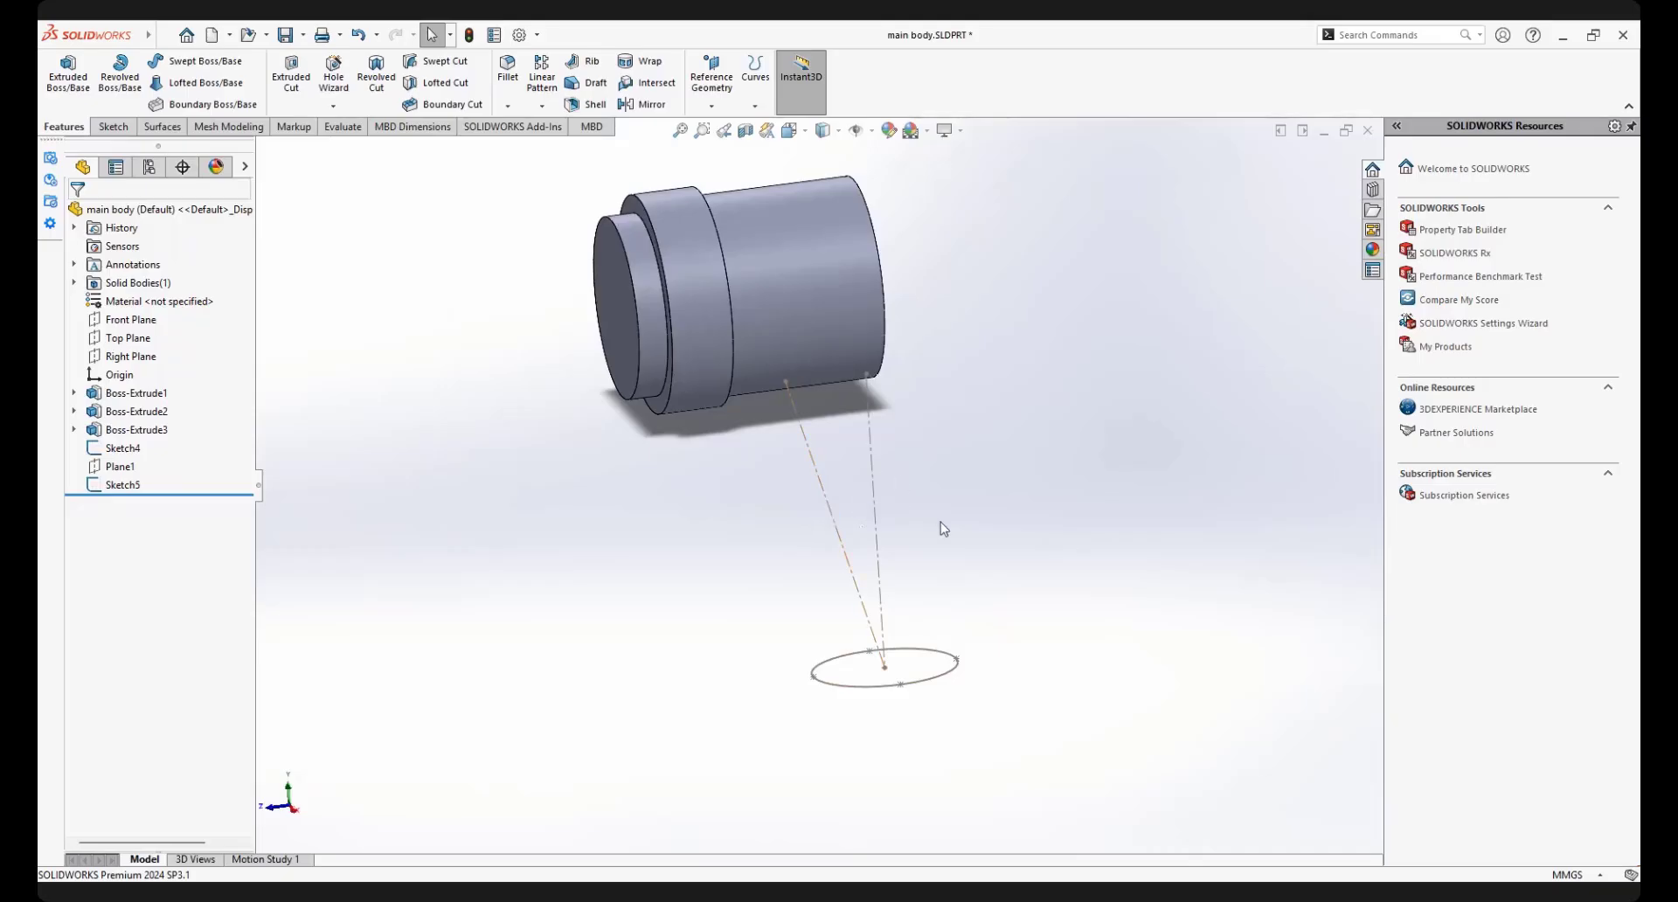
left_click(69, 83)
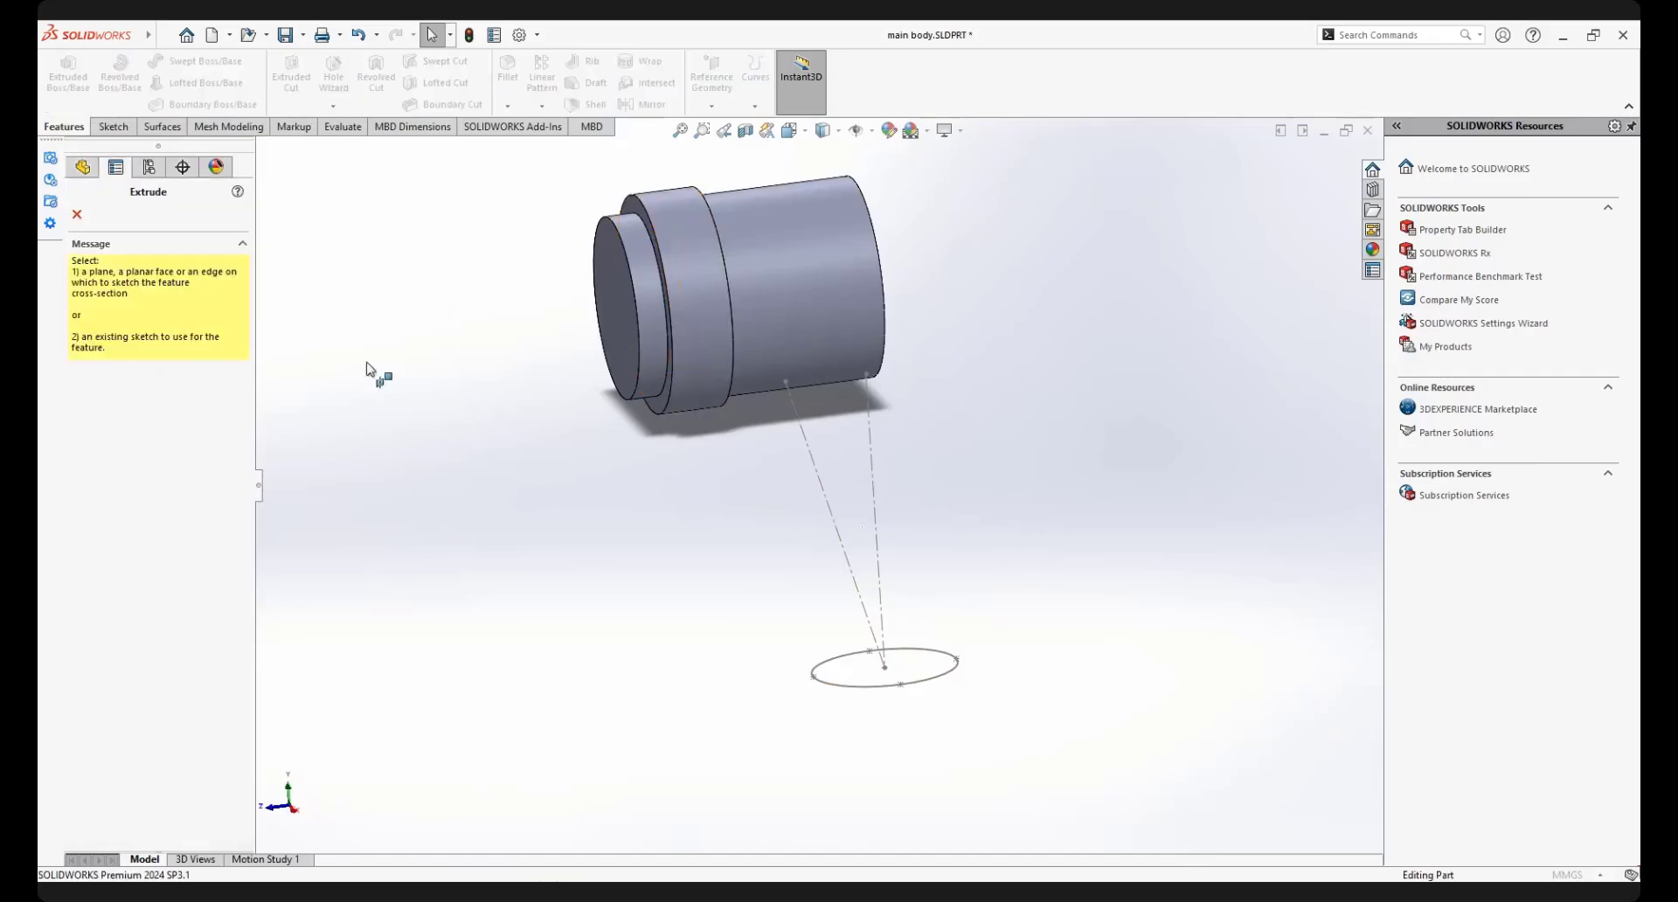
left_click(935, 684)
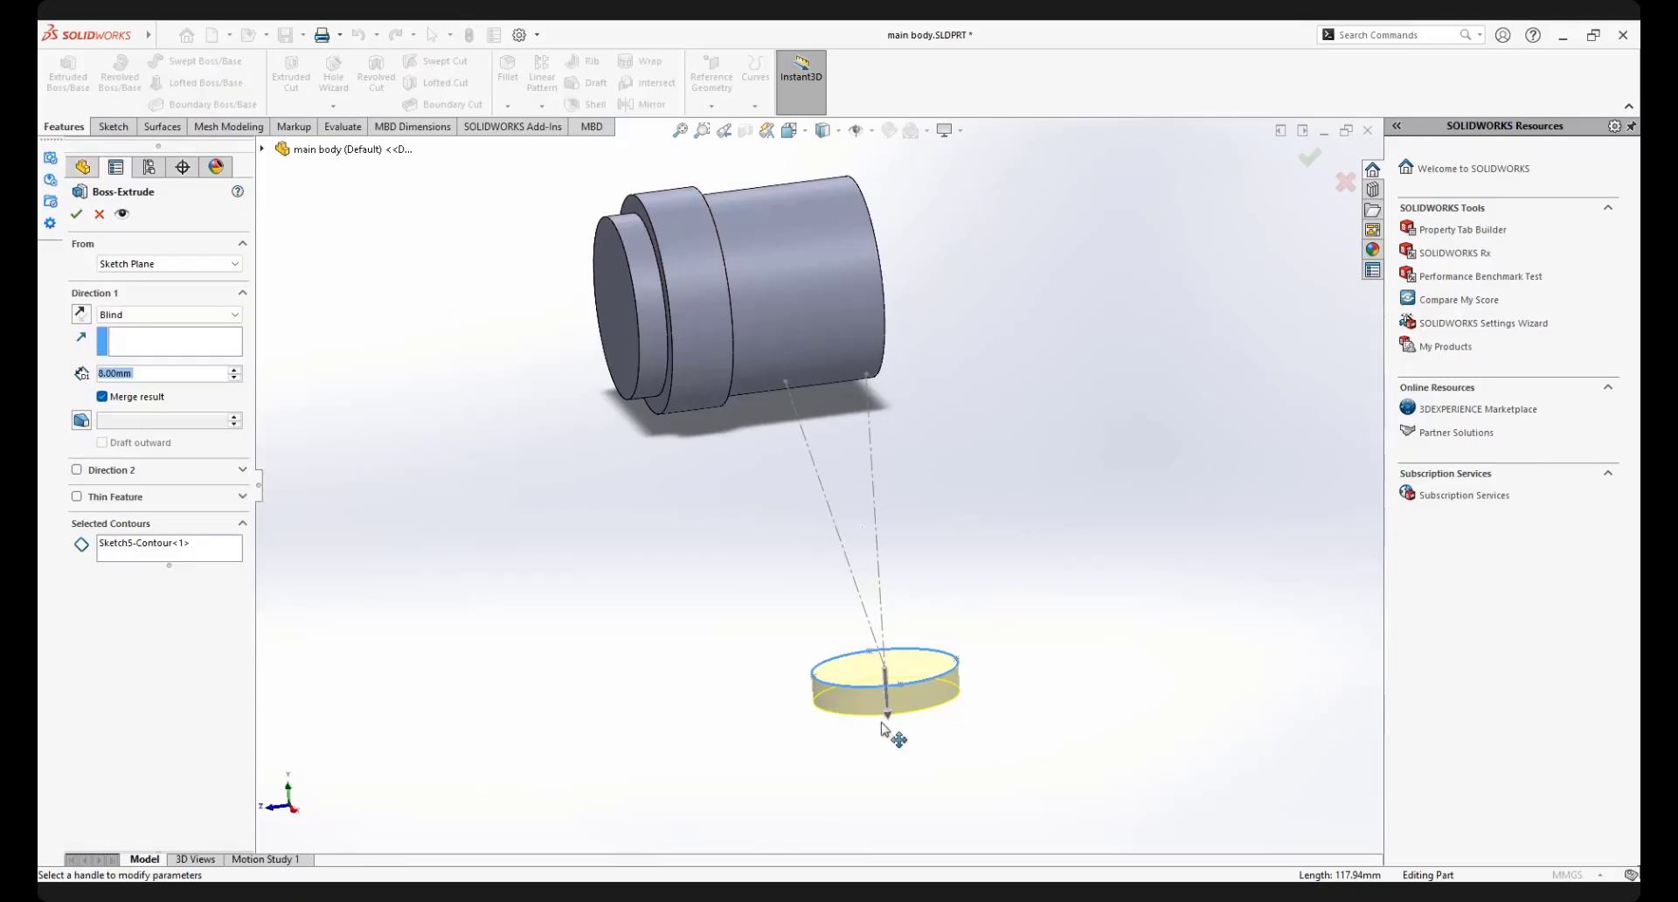
left_click(82, 315)
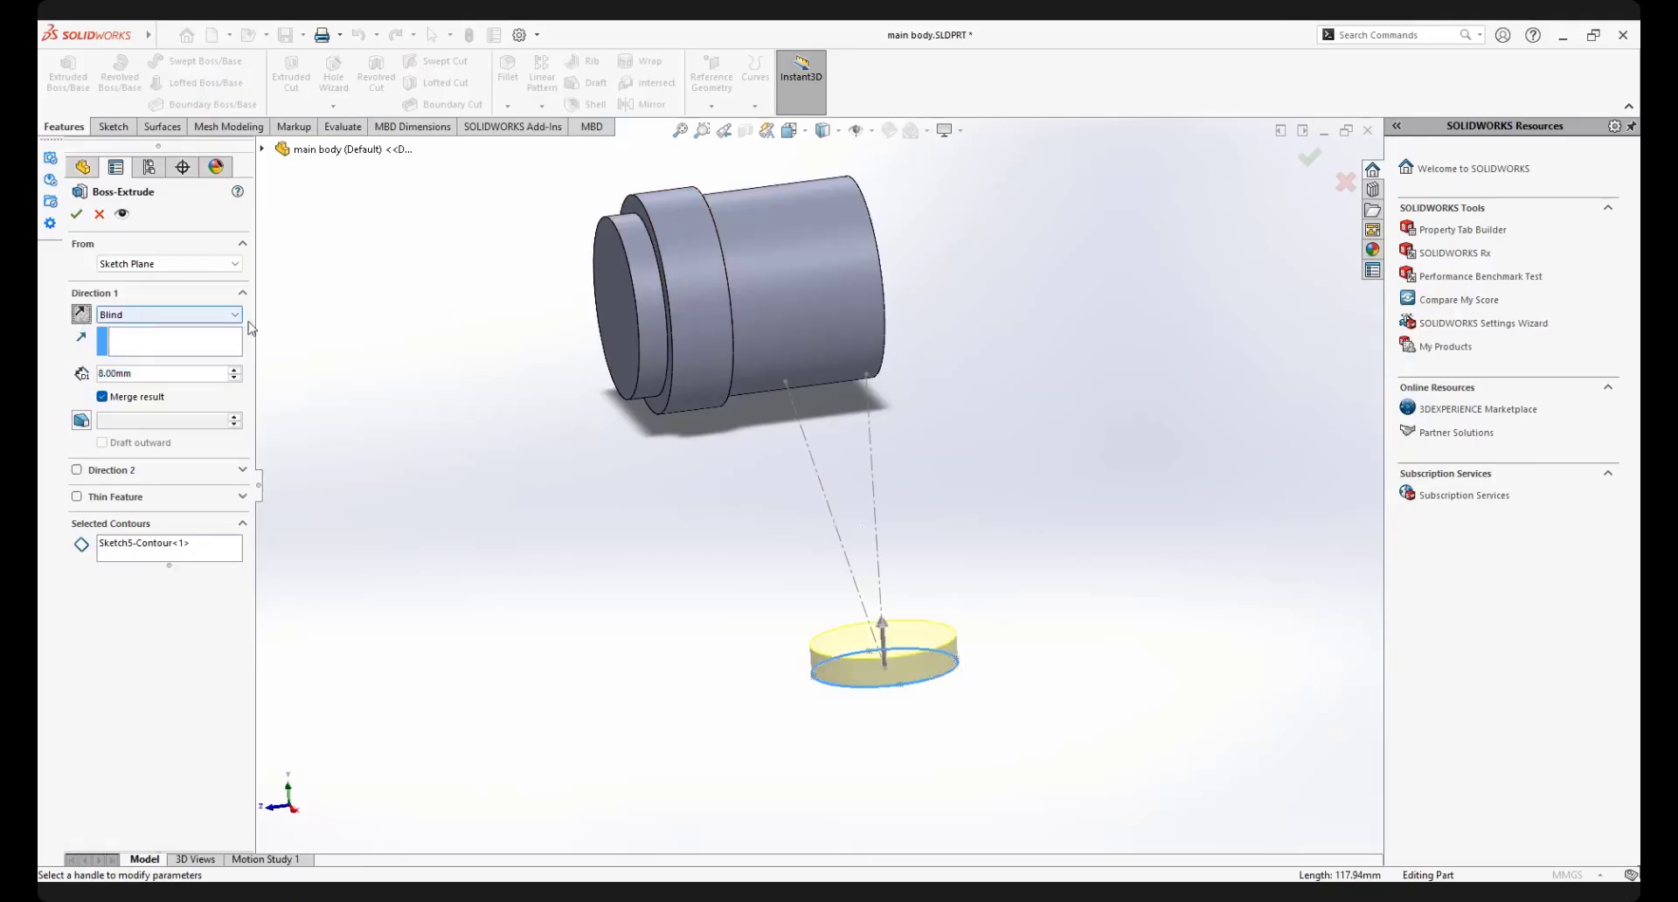
left_click(169, 317)
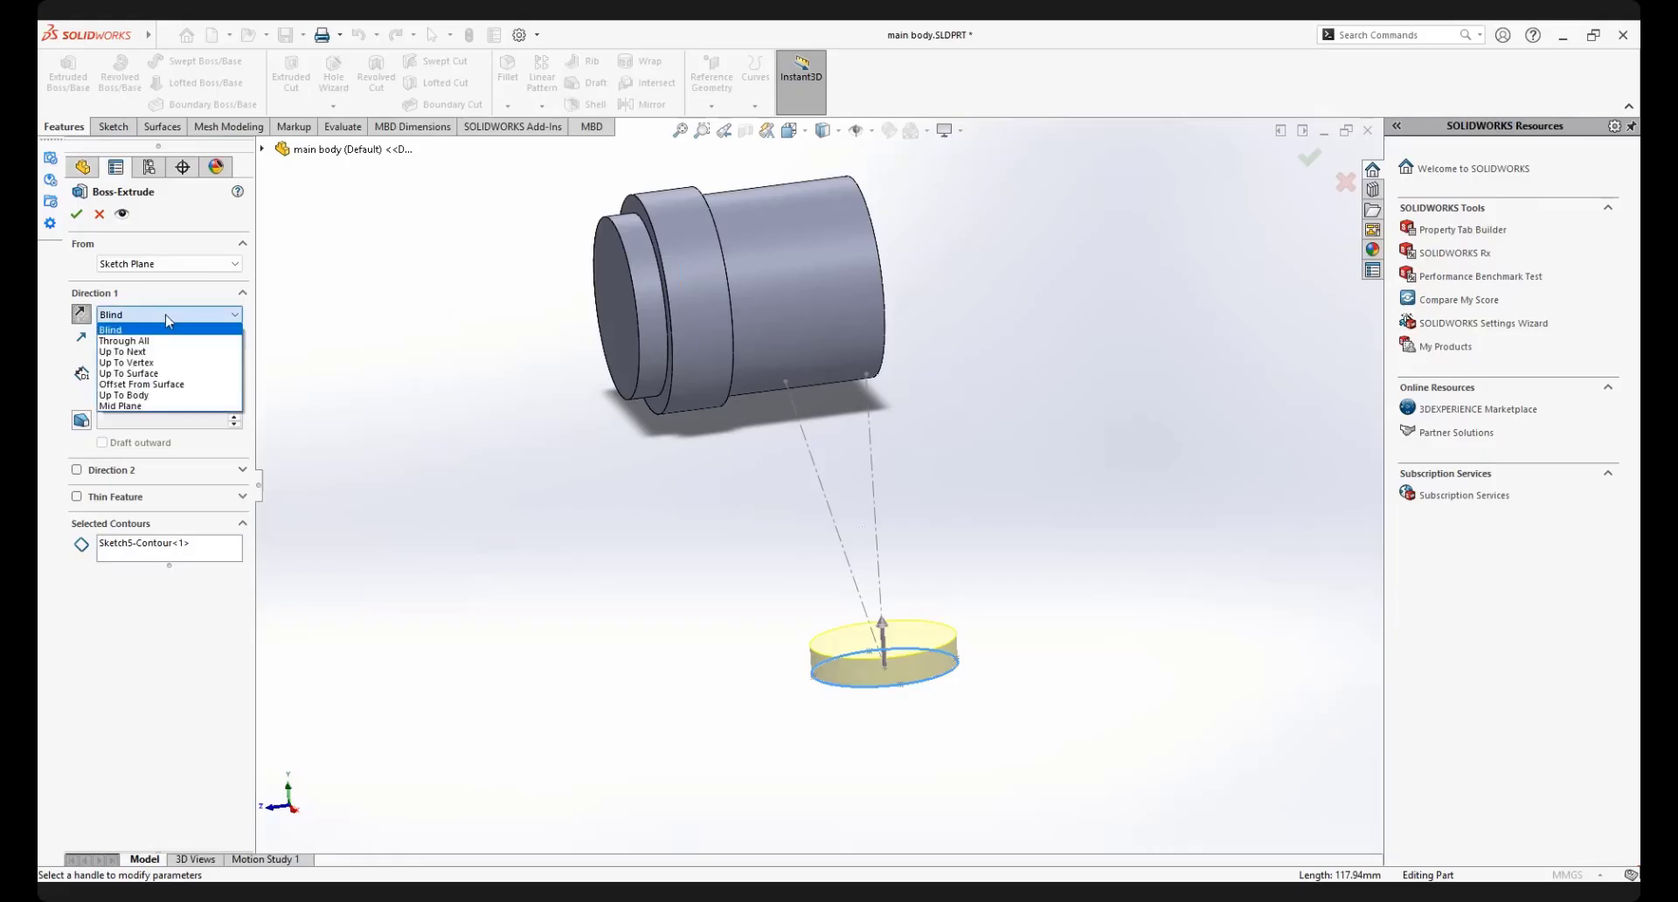
left_click(138, 373)
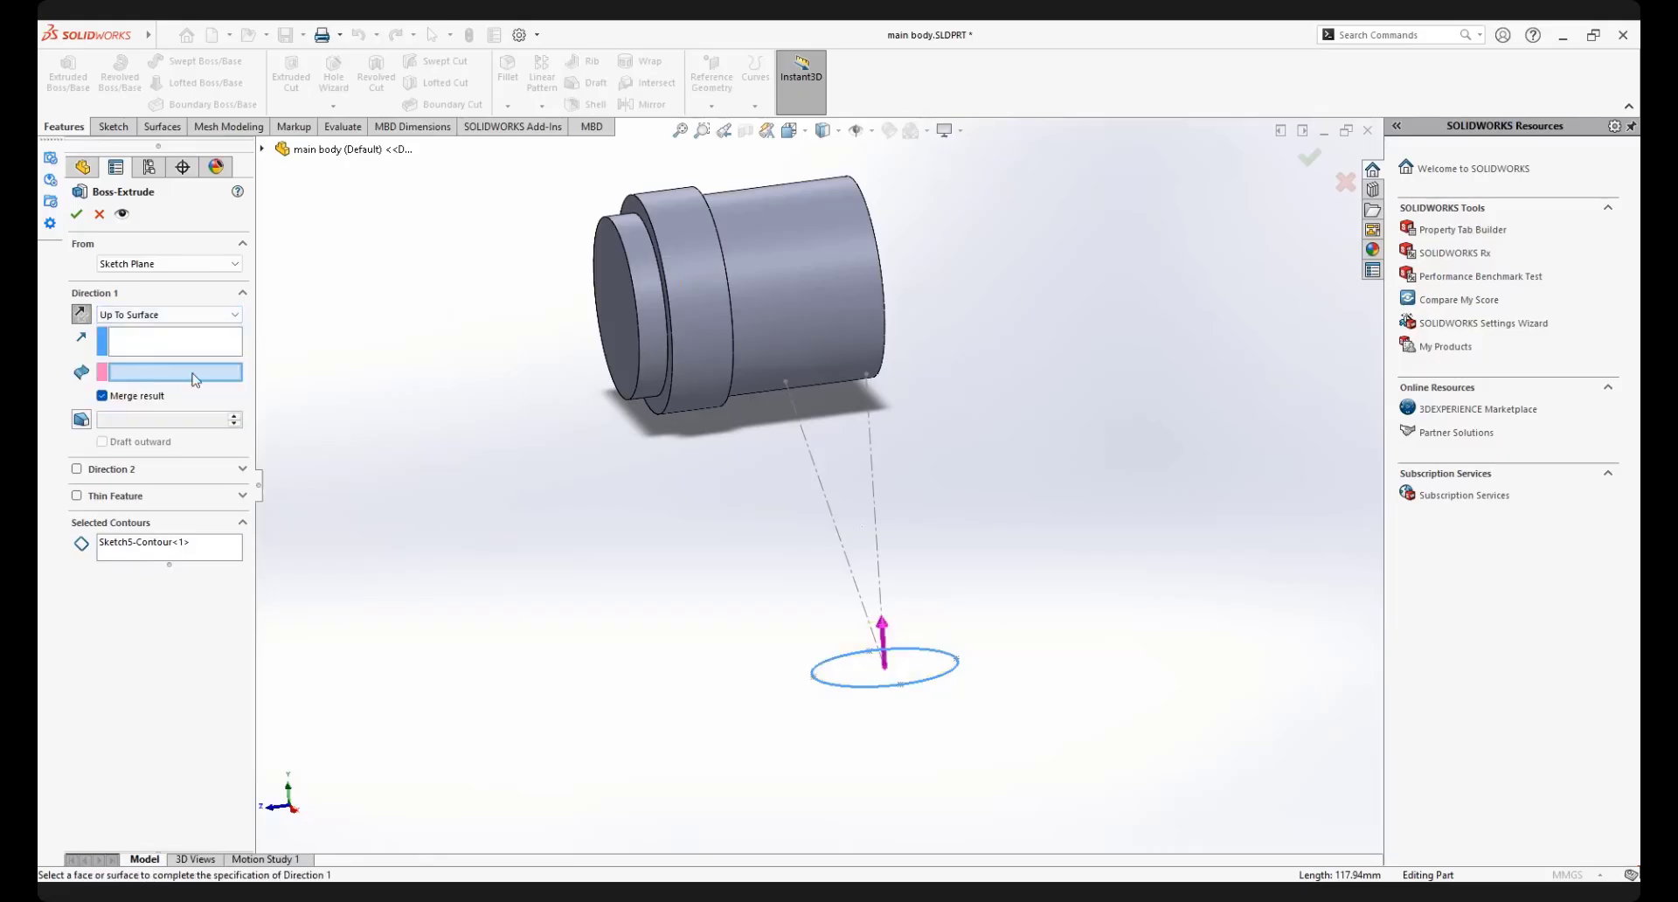
left_click(153, 350)
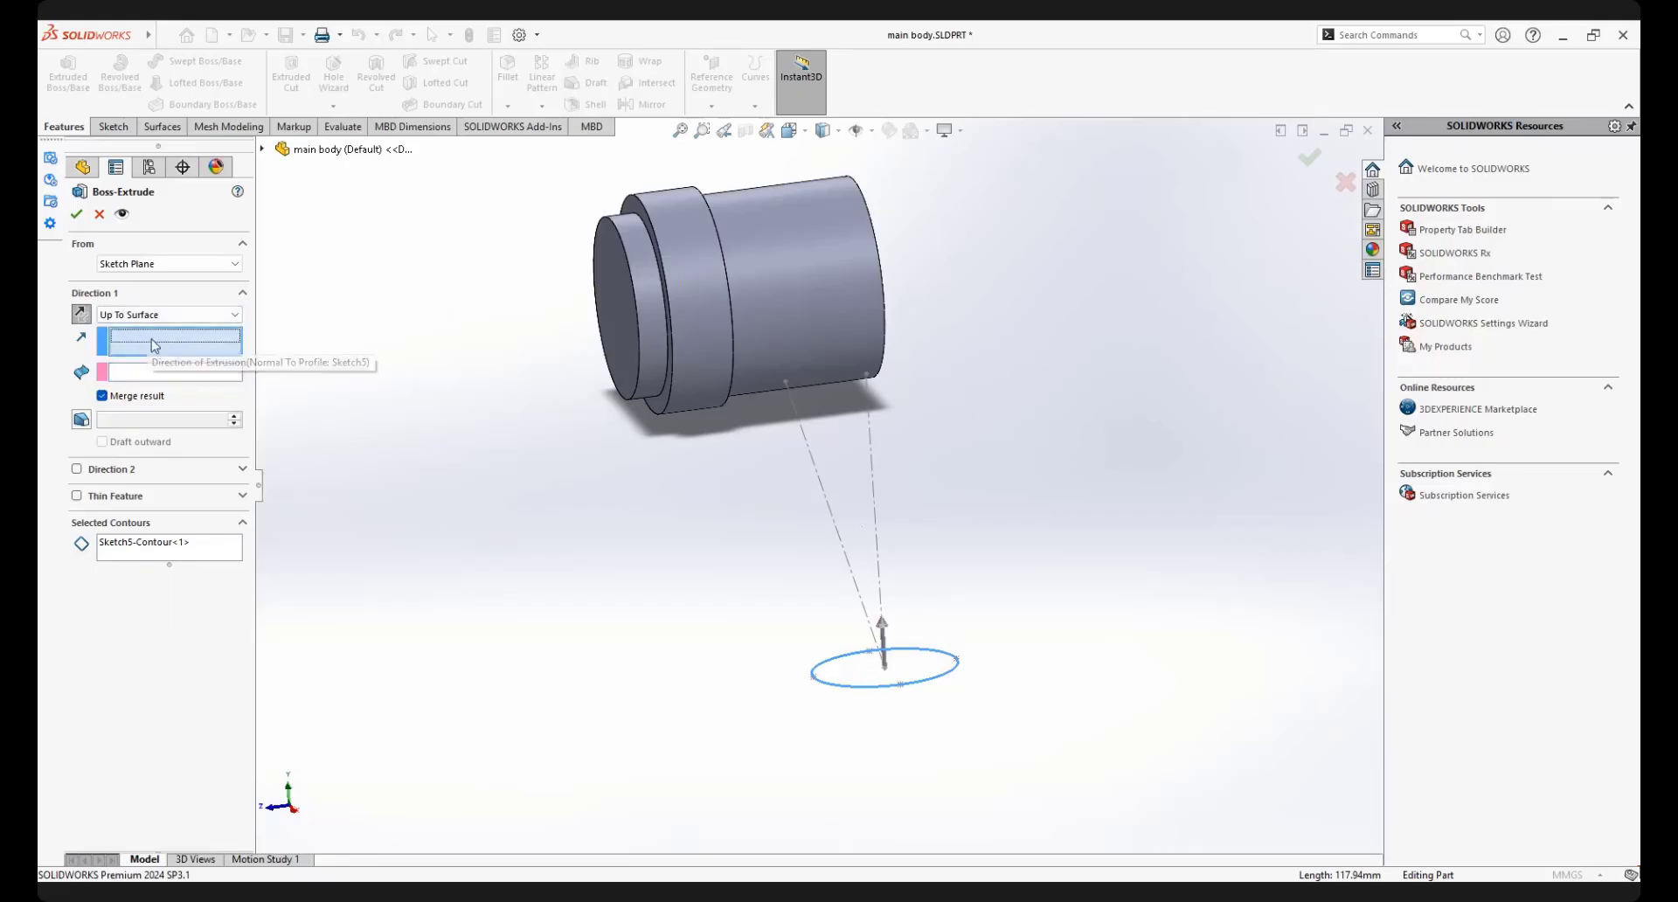
left_click(158, 318)
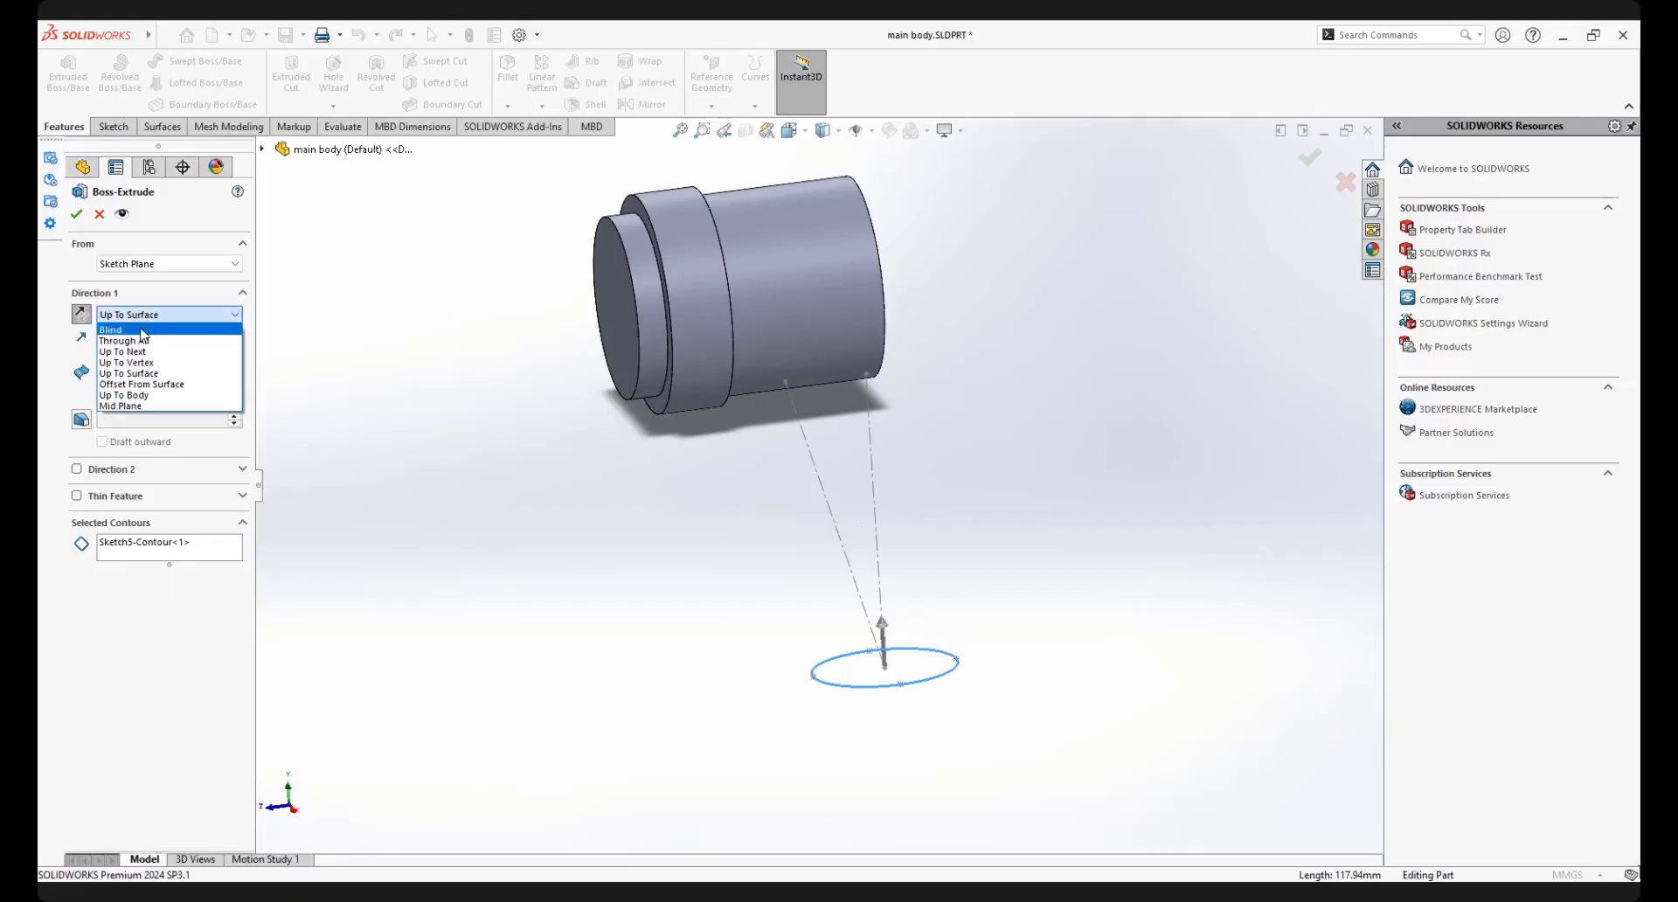
left_click(145, 334)
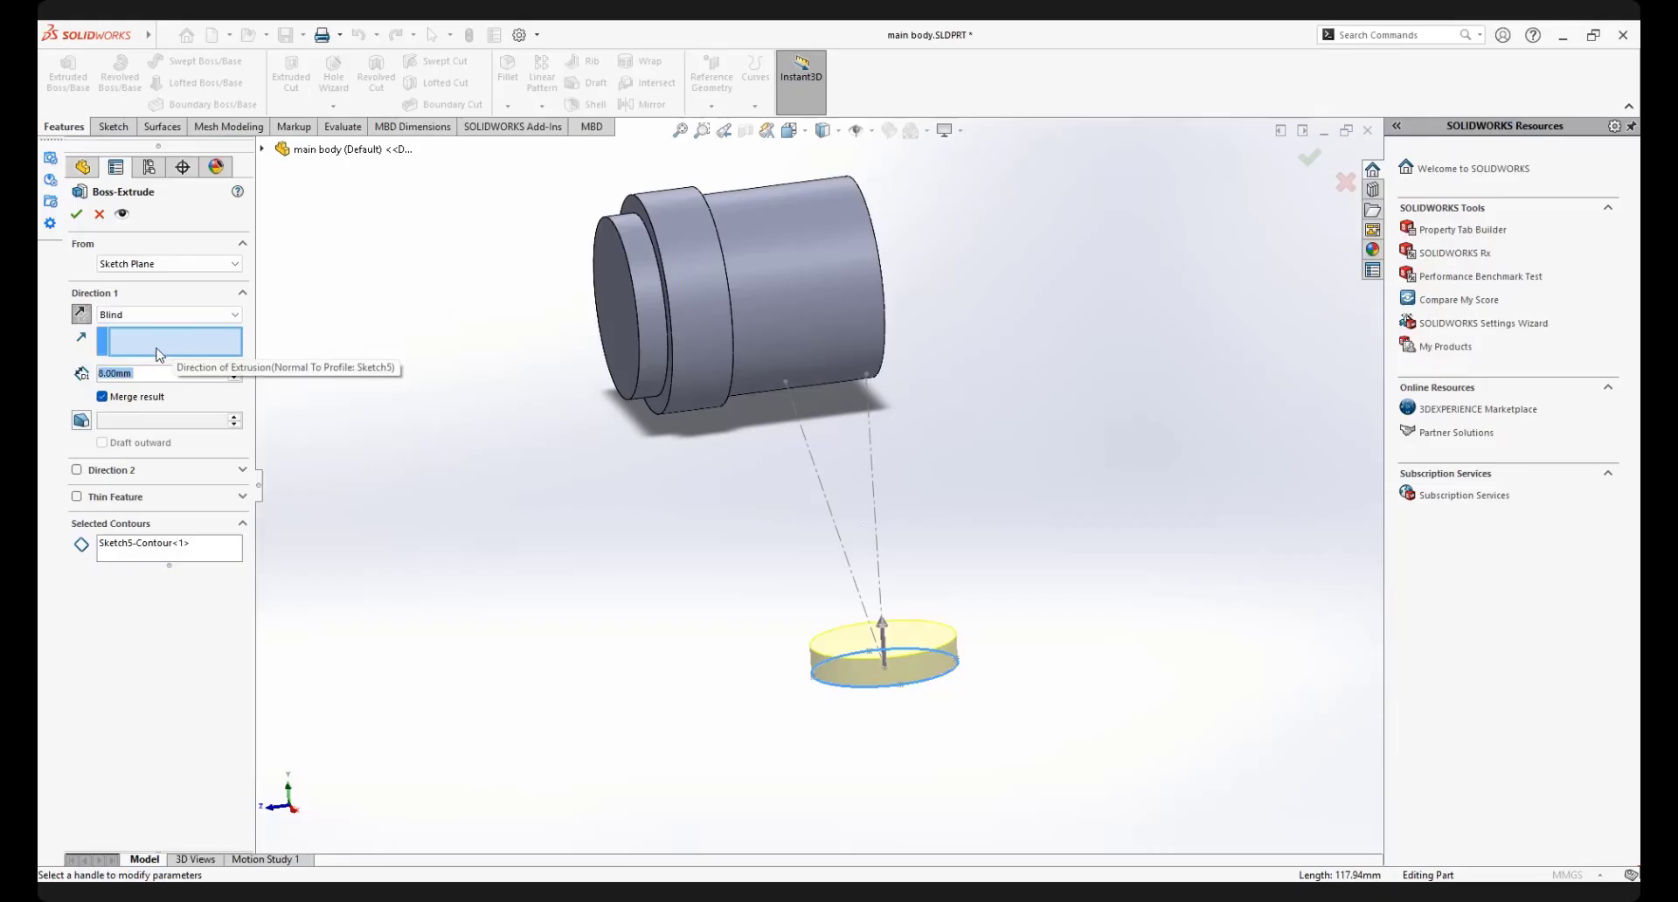
left_click(167, 314)
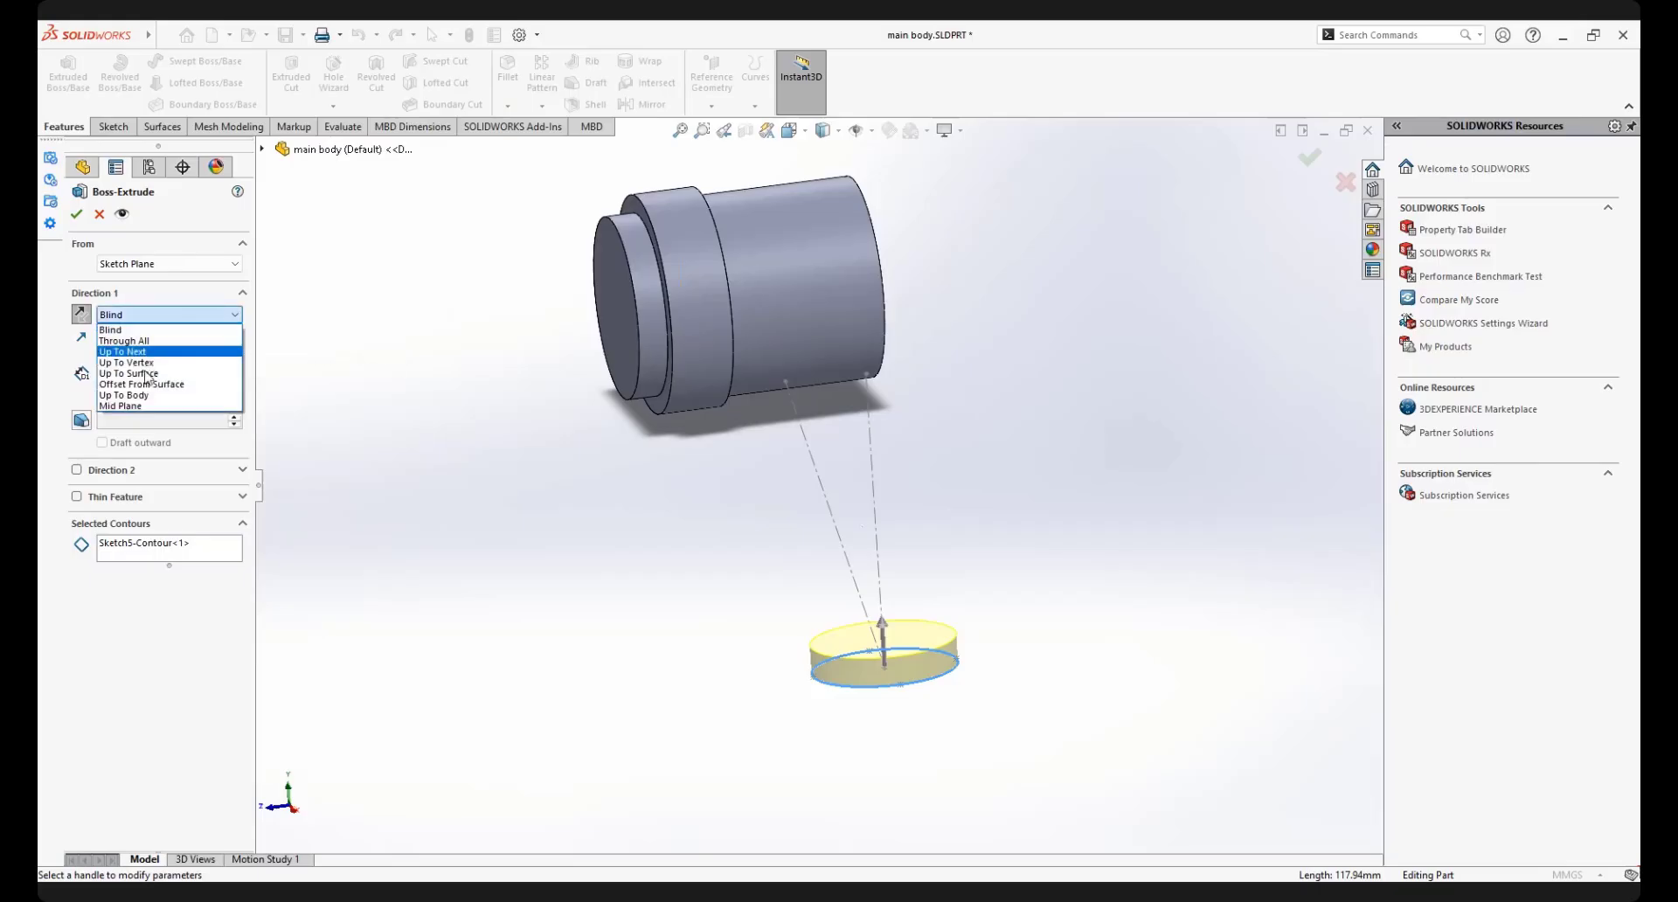
left_click(145, 373)
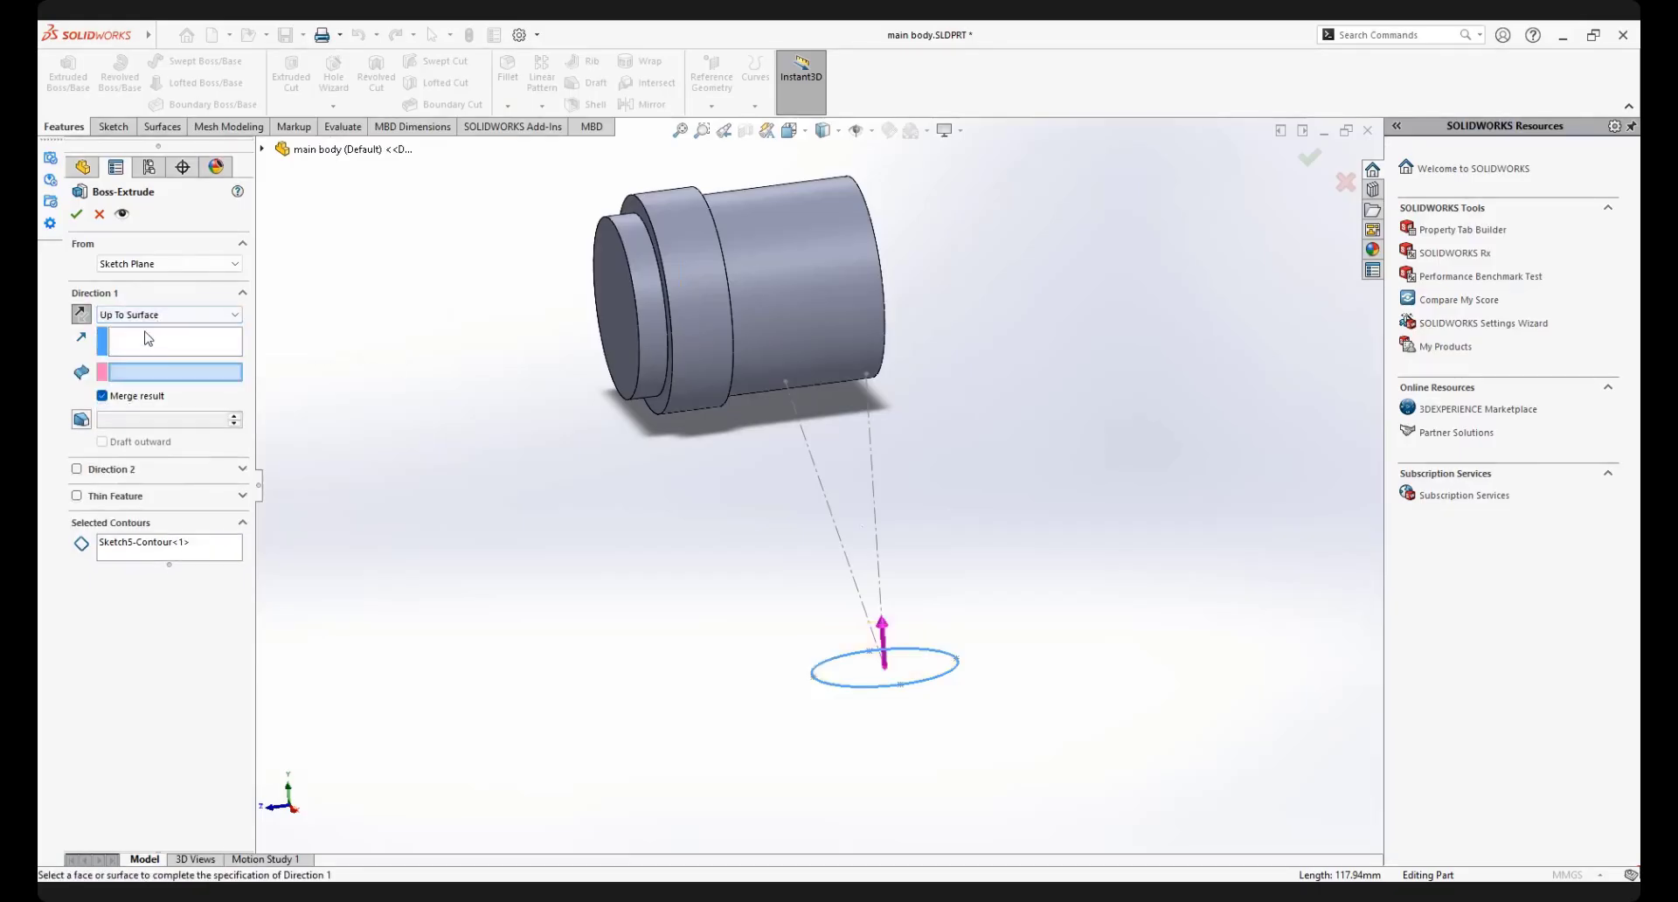
Complete the extrusion along the slanted construction line up to the main cylinder's outer face, and save the part
left_click(830, 507)
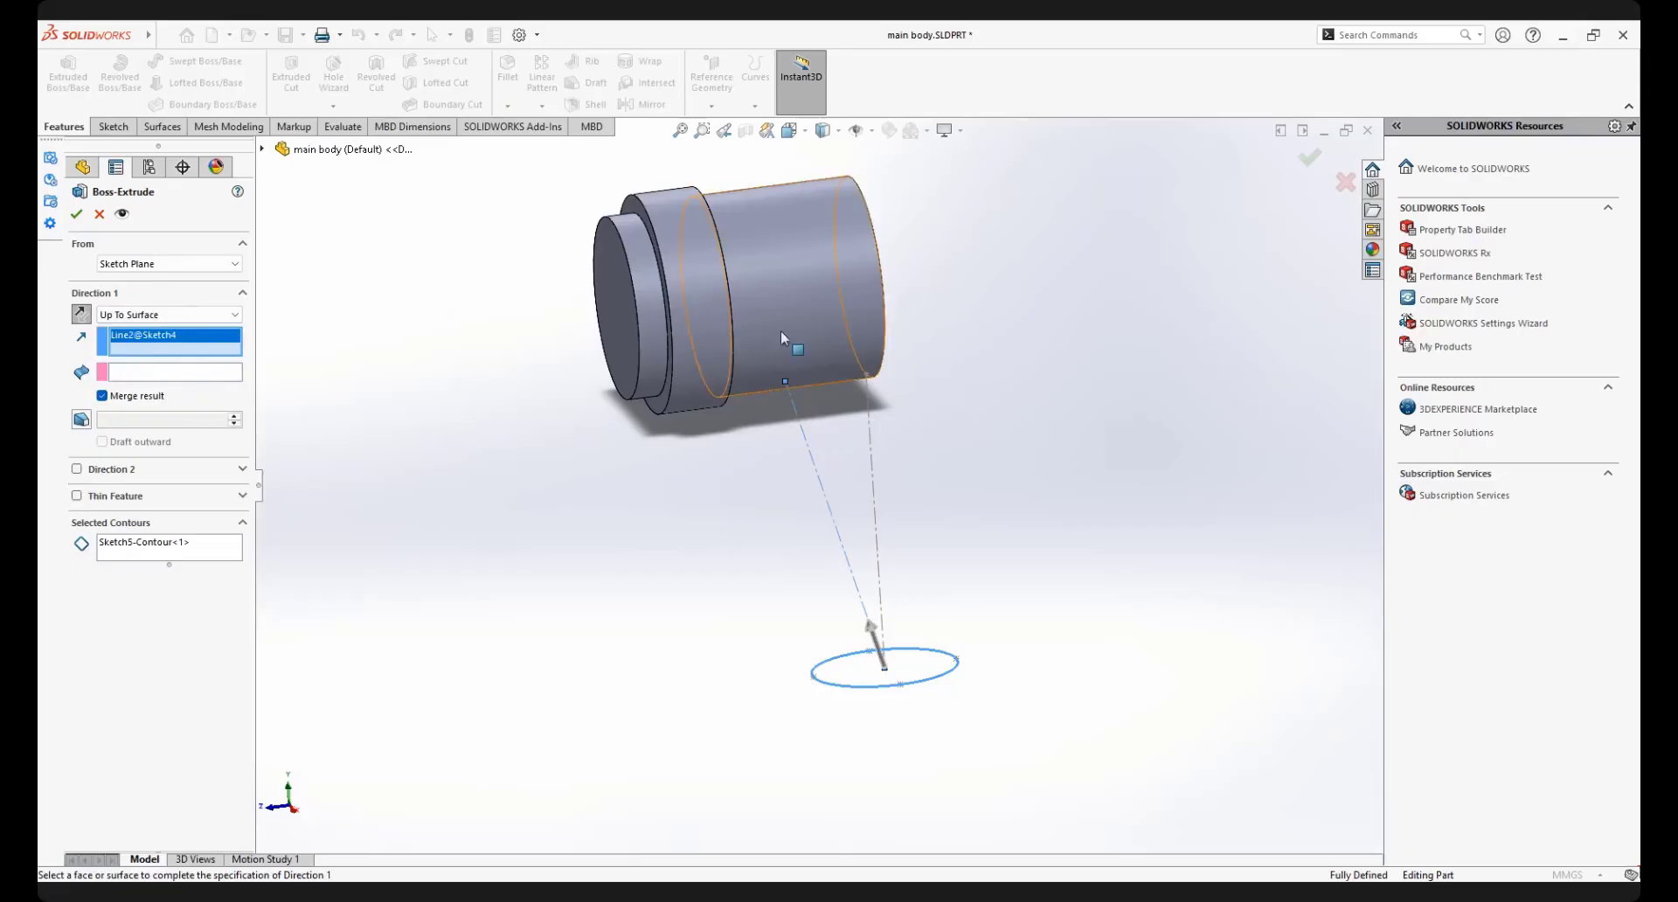
left_click(154, 376)
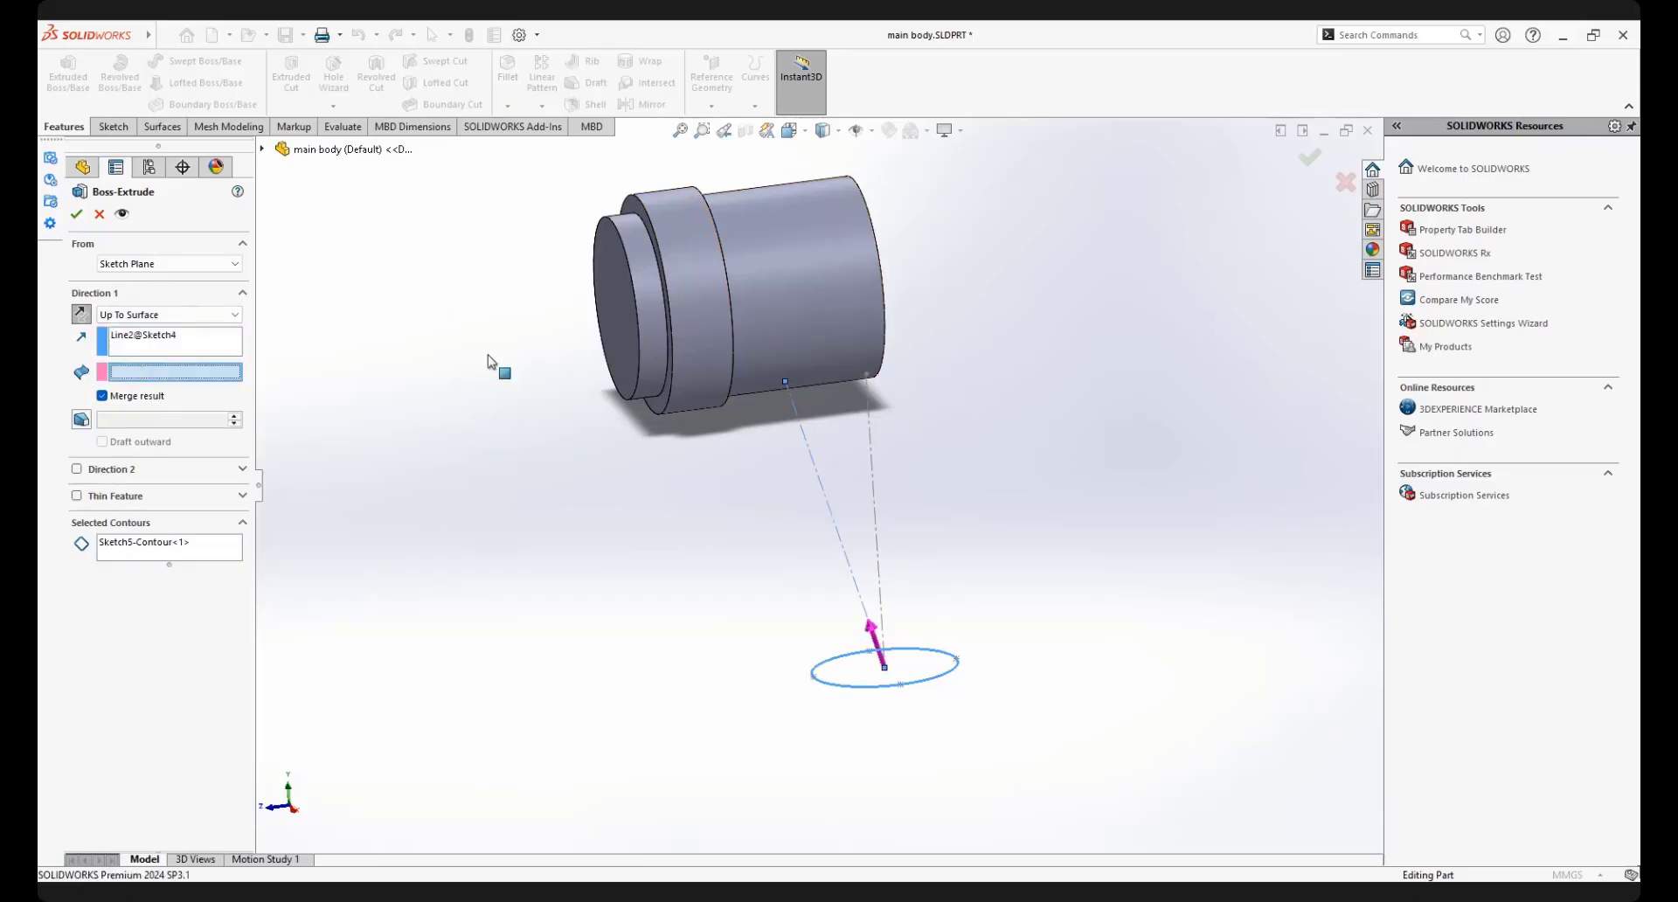
left_click(793, 307)
middle_click_drag(793, 307, 982, 464)
key("Return")
left_click(974, 464)
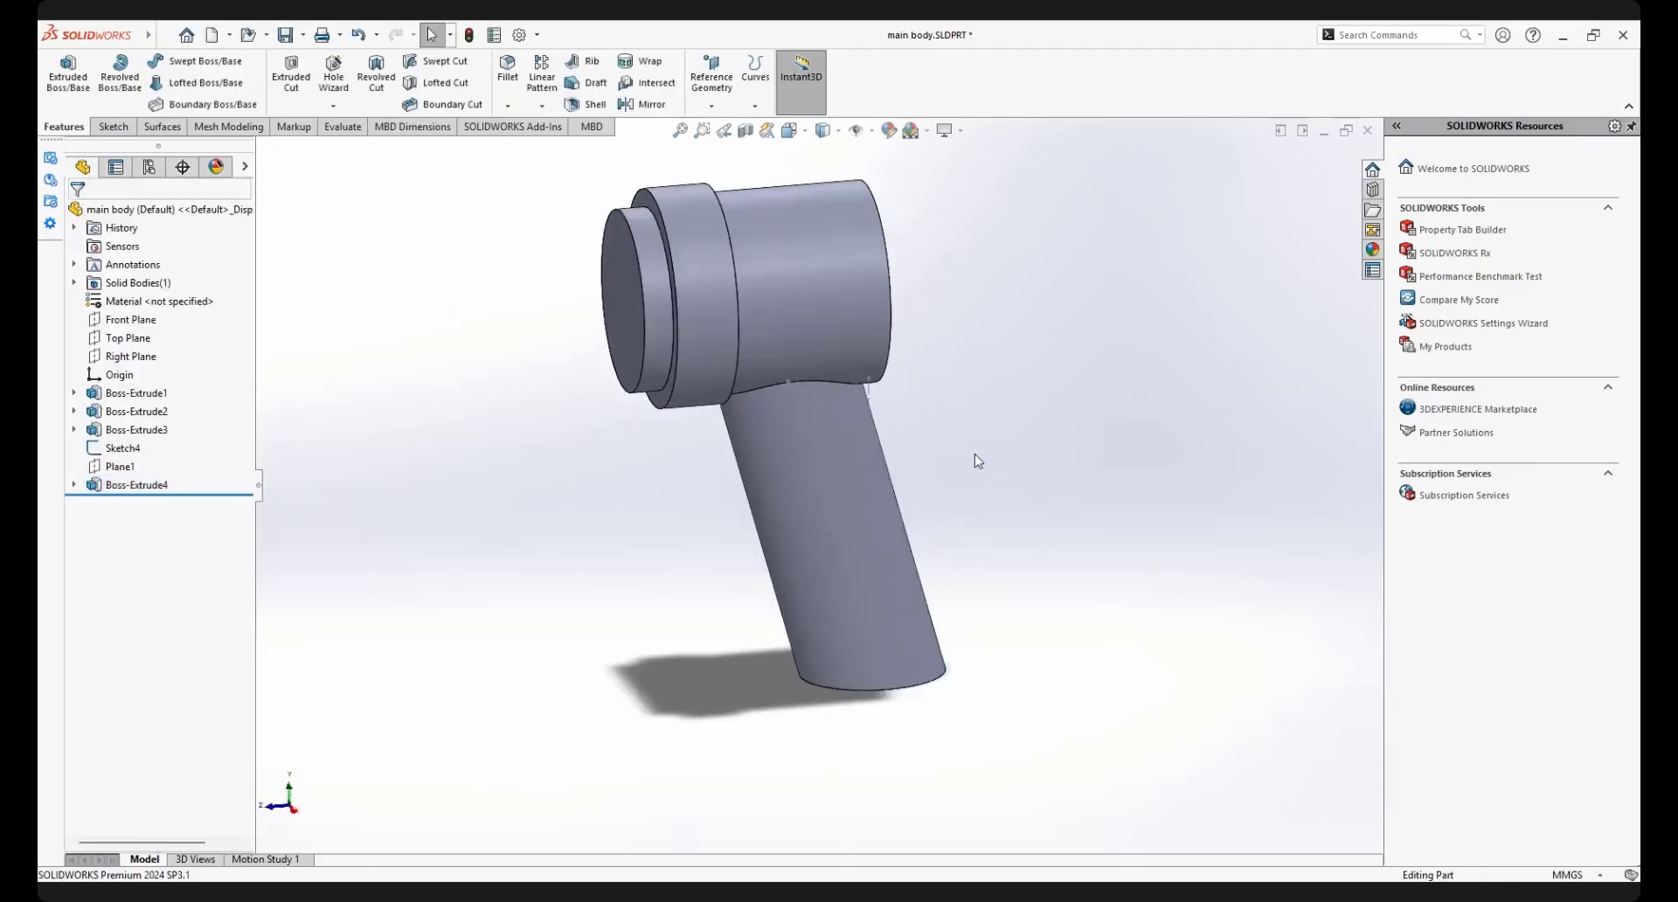
left_click(284, 36)
Examine the angled handle and its junction with the cylindrical main body from several views
scroll(859, 399, "up", 3)
middle_click_drag(900, 480, 813, 456)
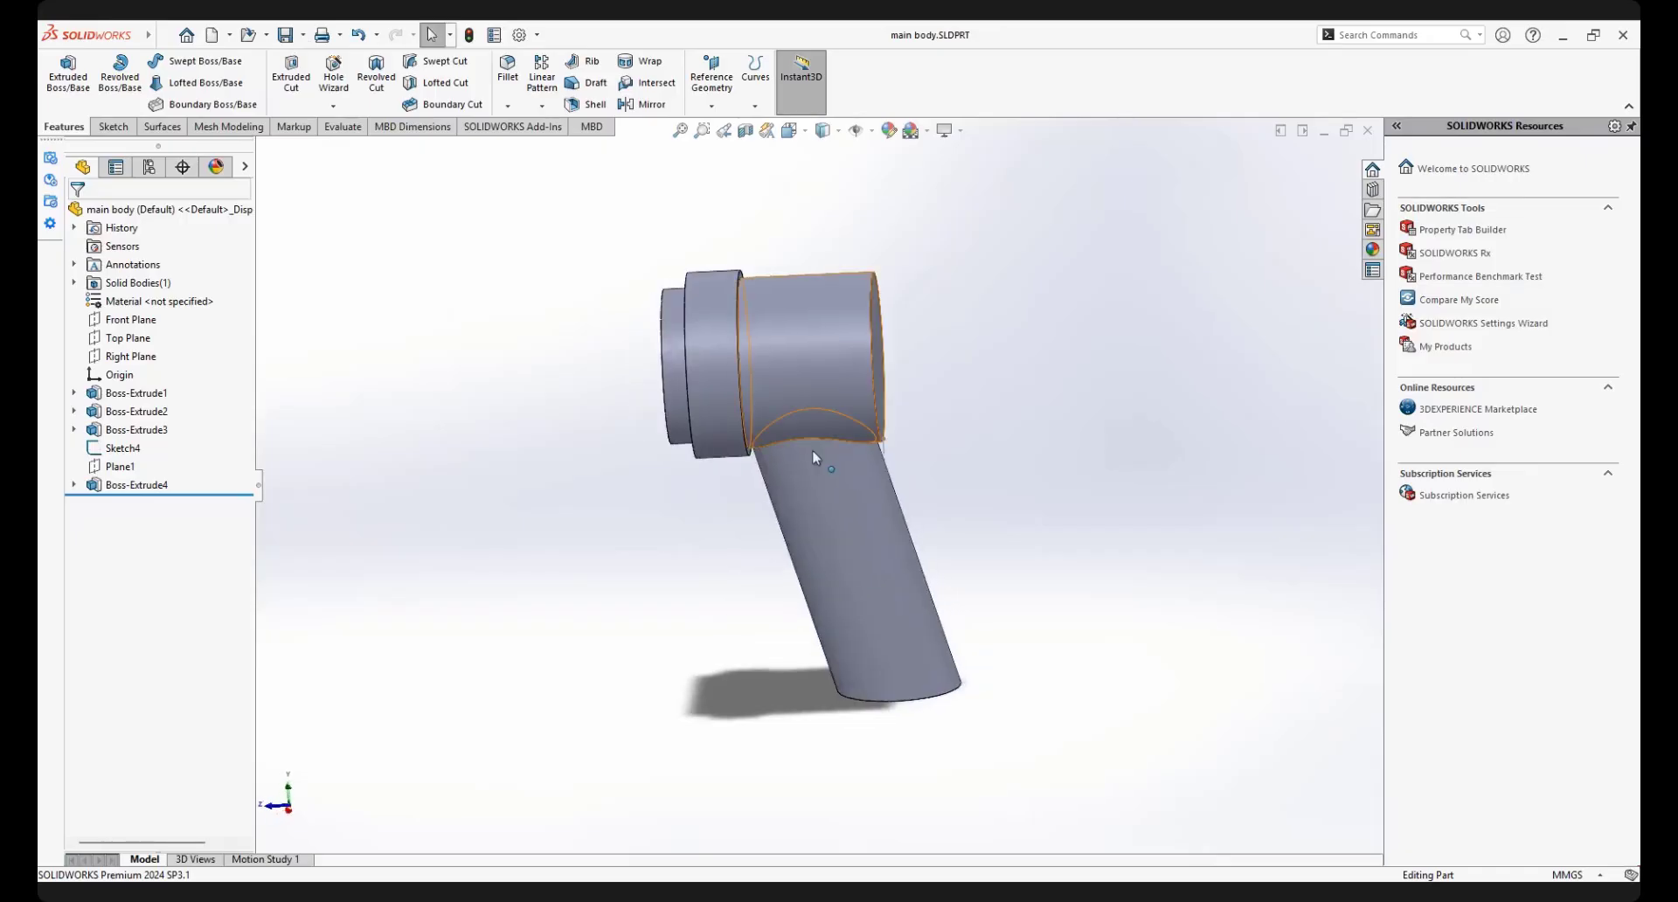
scroll(822, 428, "down", 2)
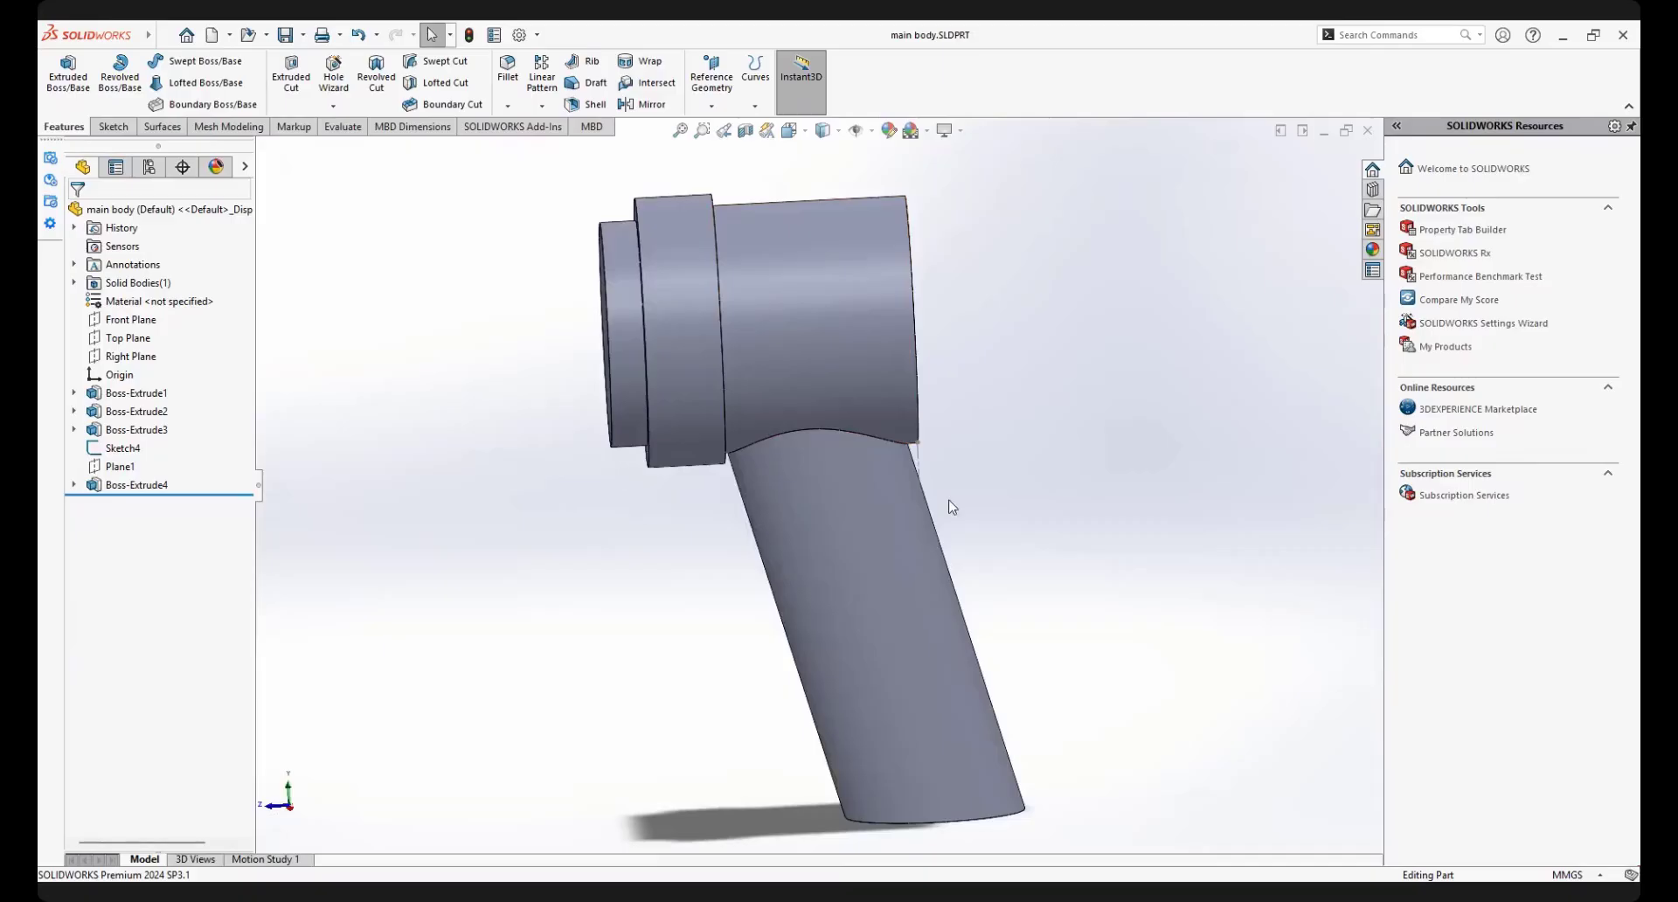
scroll(769, 447, "down", 1)
middle_click_drag(768, 449, 830, 450)
scroll(773, 465, "up", 2)
scroll(773, 465, "up", 2)
scroll(812, 528, "up", 4)
scroll(832, 486, "down", 2)
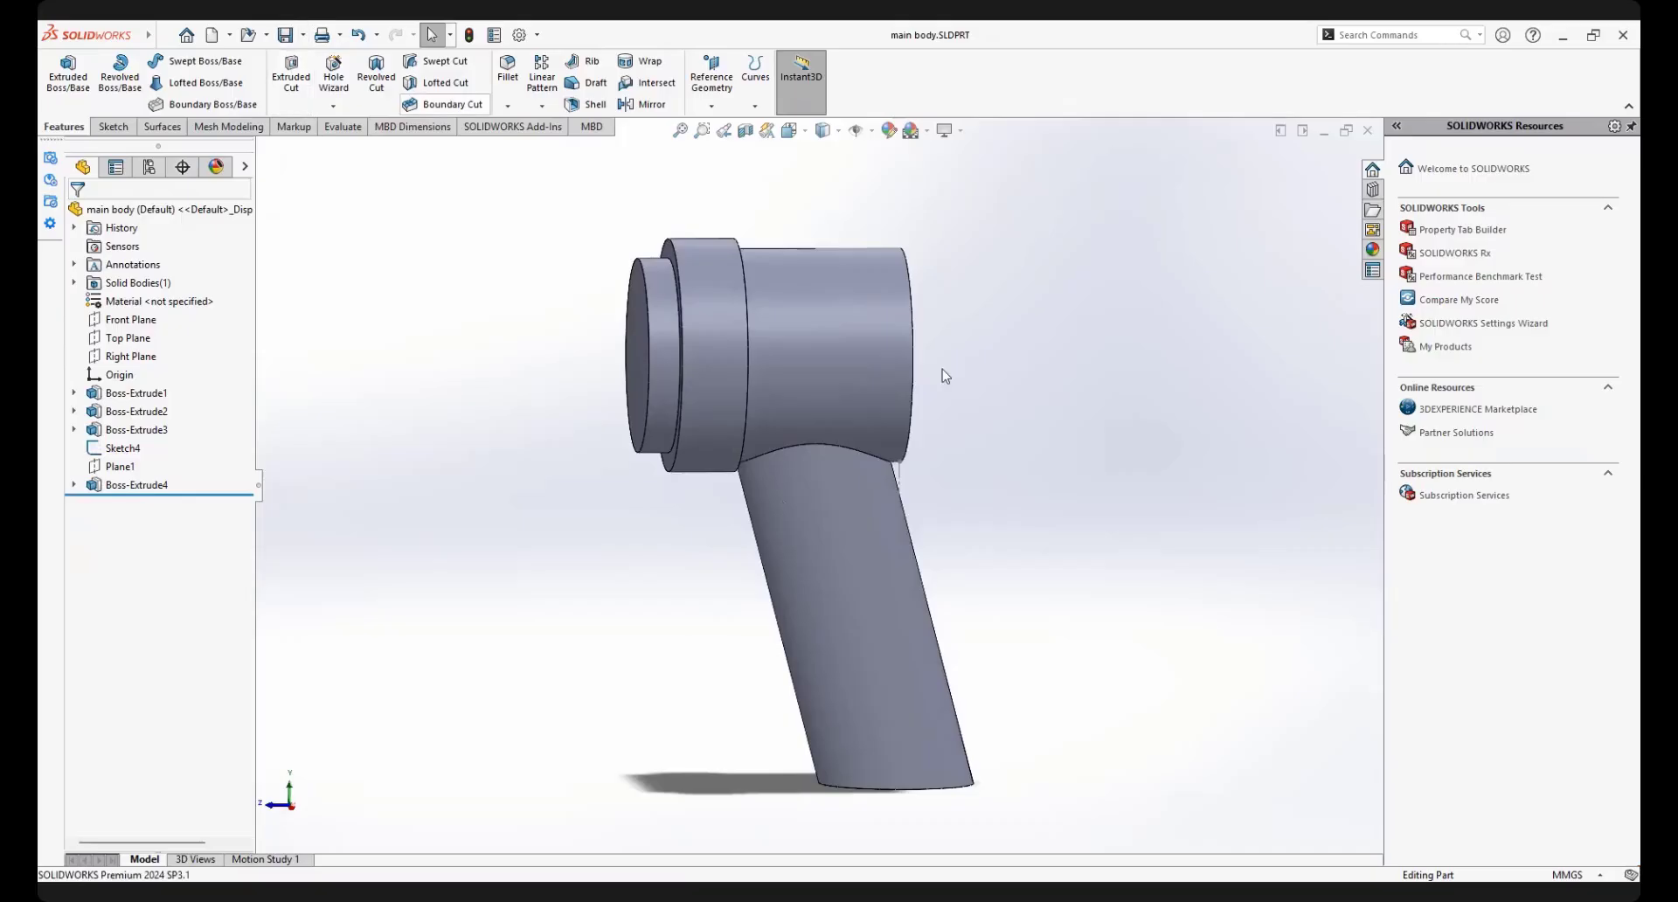
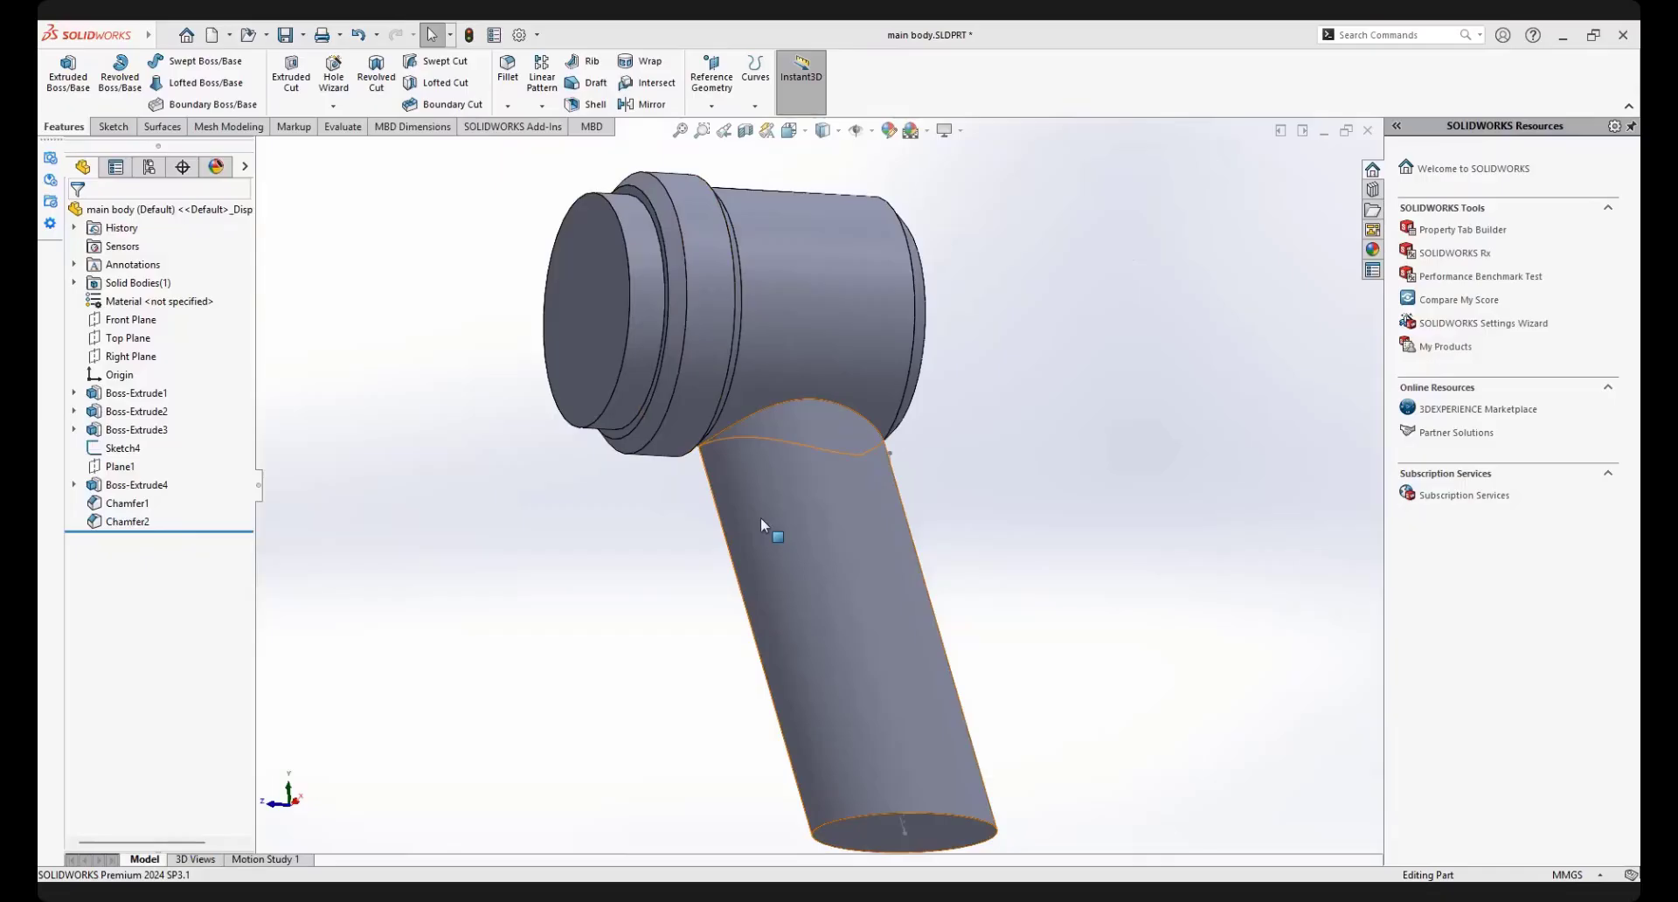
Check the elliptical profile sketch of the angled handle extrusion and exit it
middle_click_drag(760, 516, 745, 574)
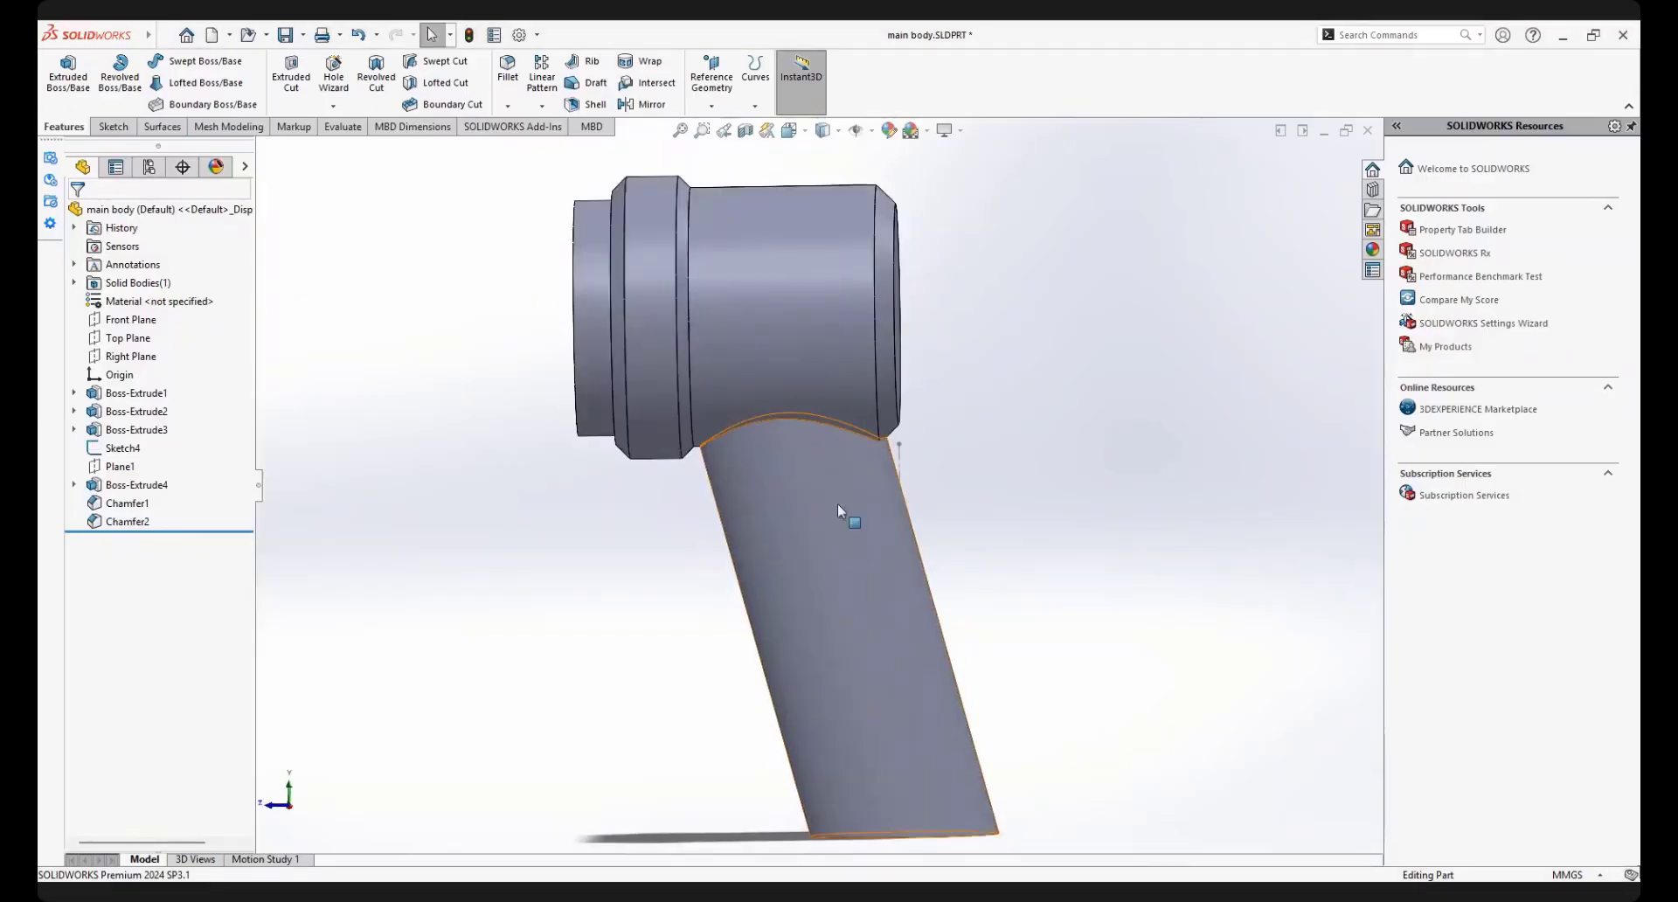
left_click(891, 564)
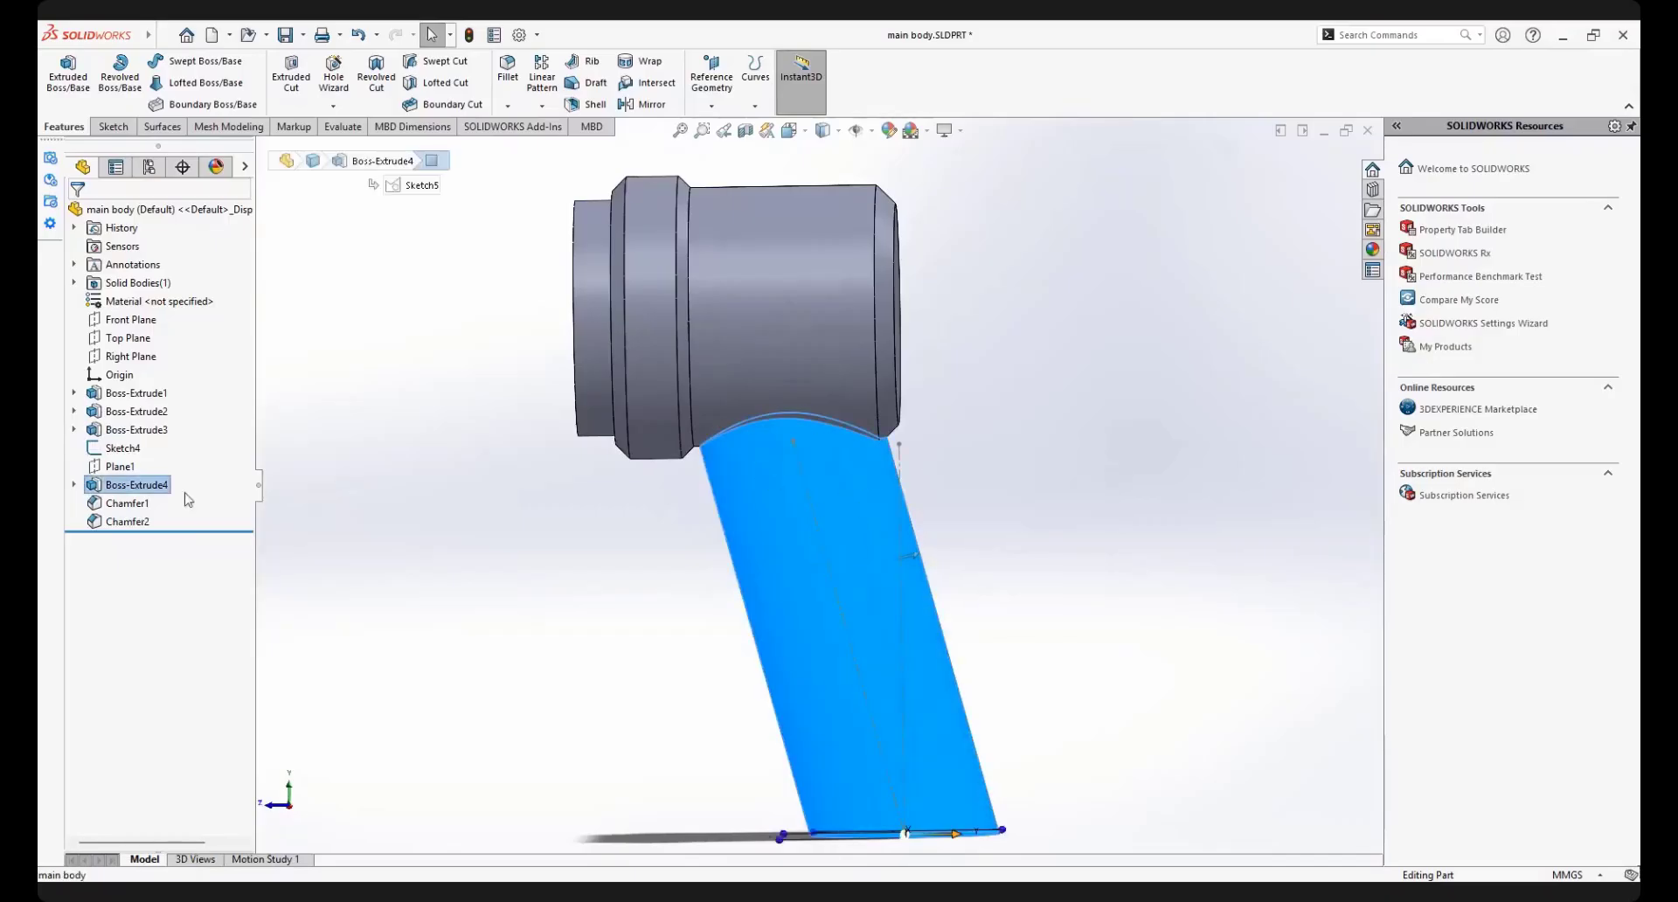
left_click(94, 493)
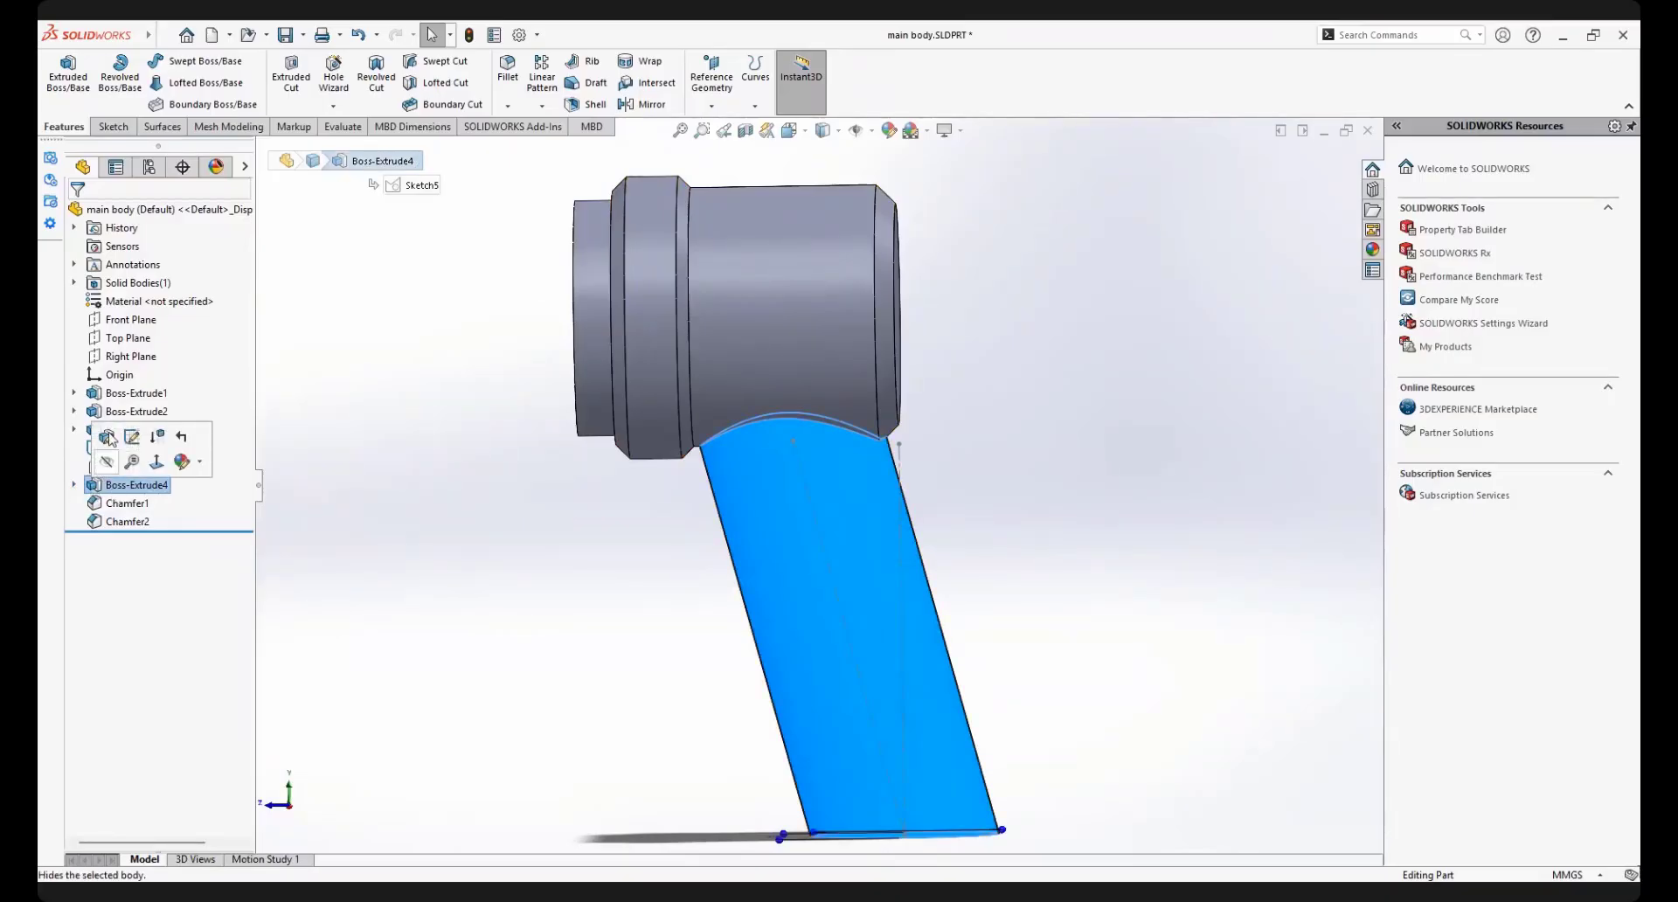
left_click(74, 485)
left_click(131, 504)
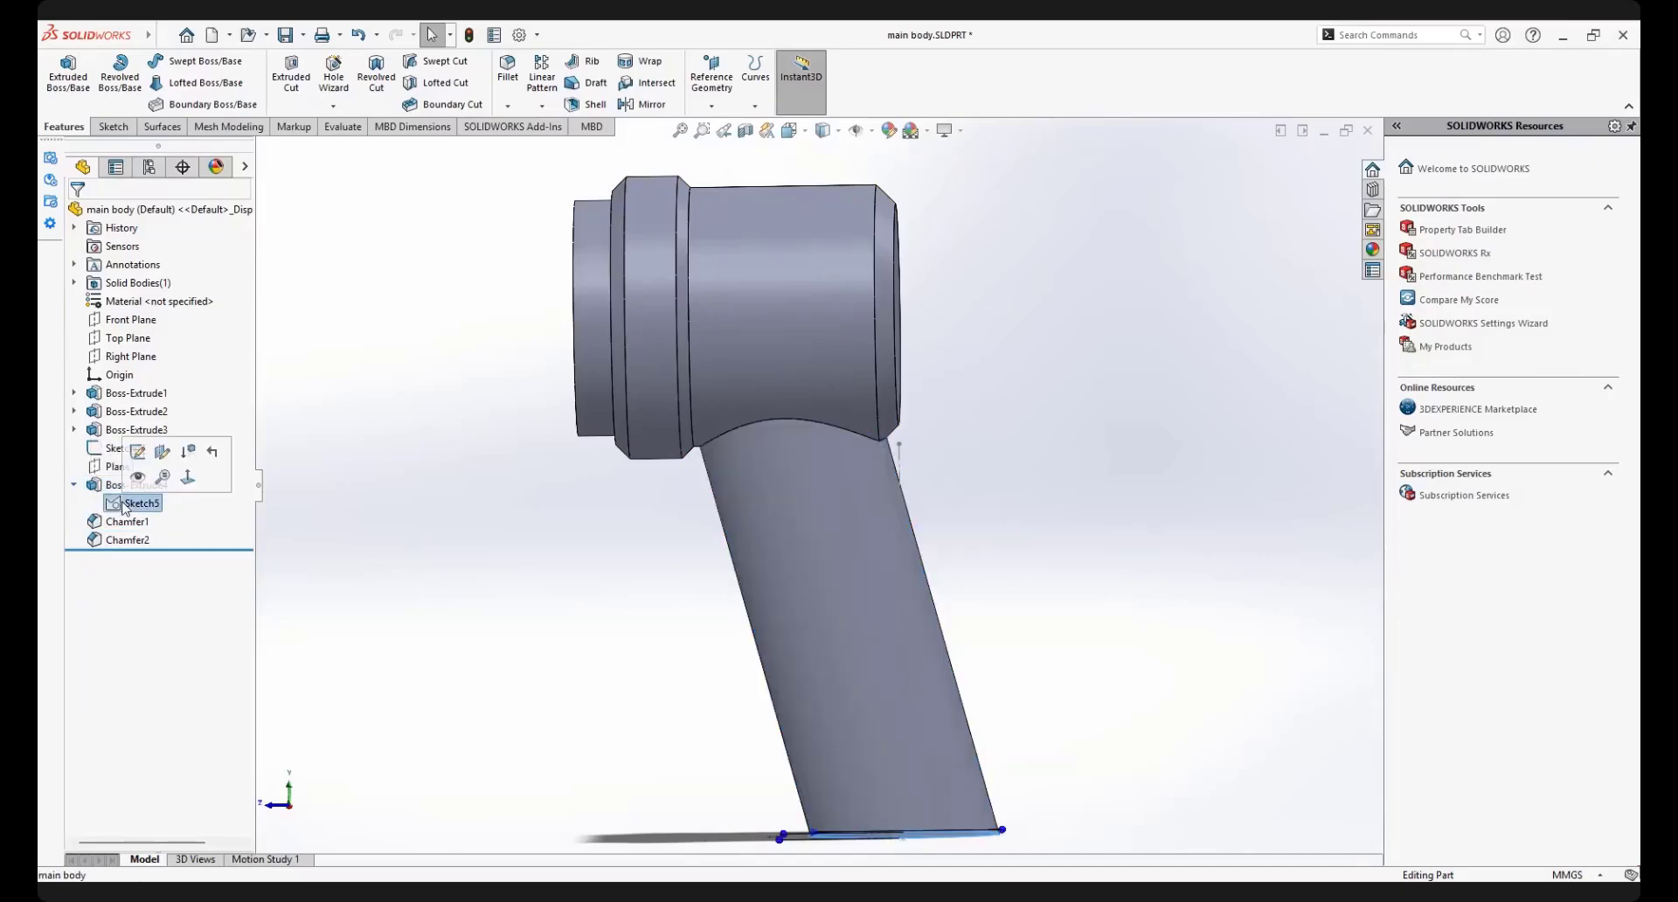
left_click(142, 458)
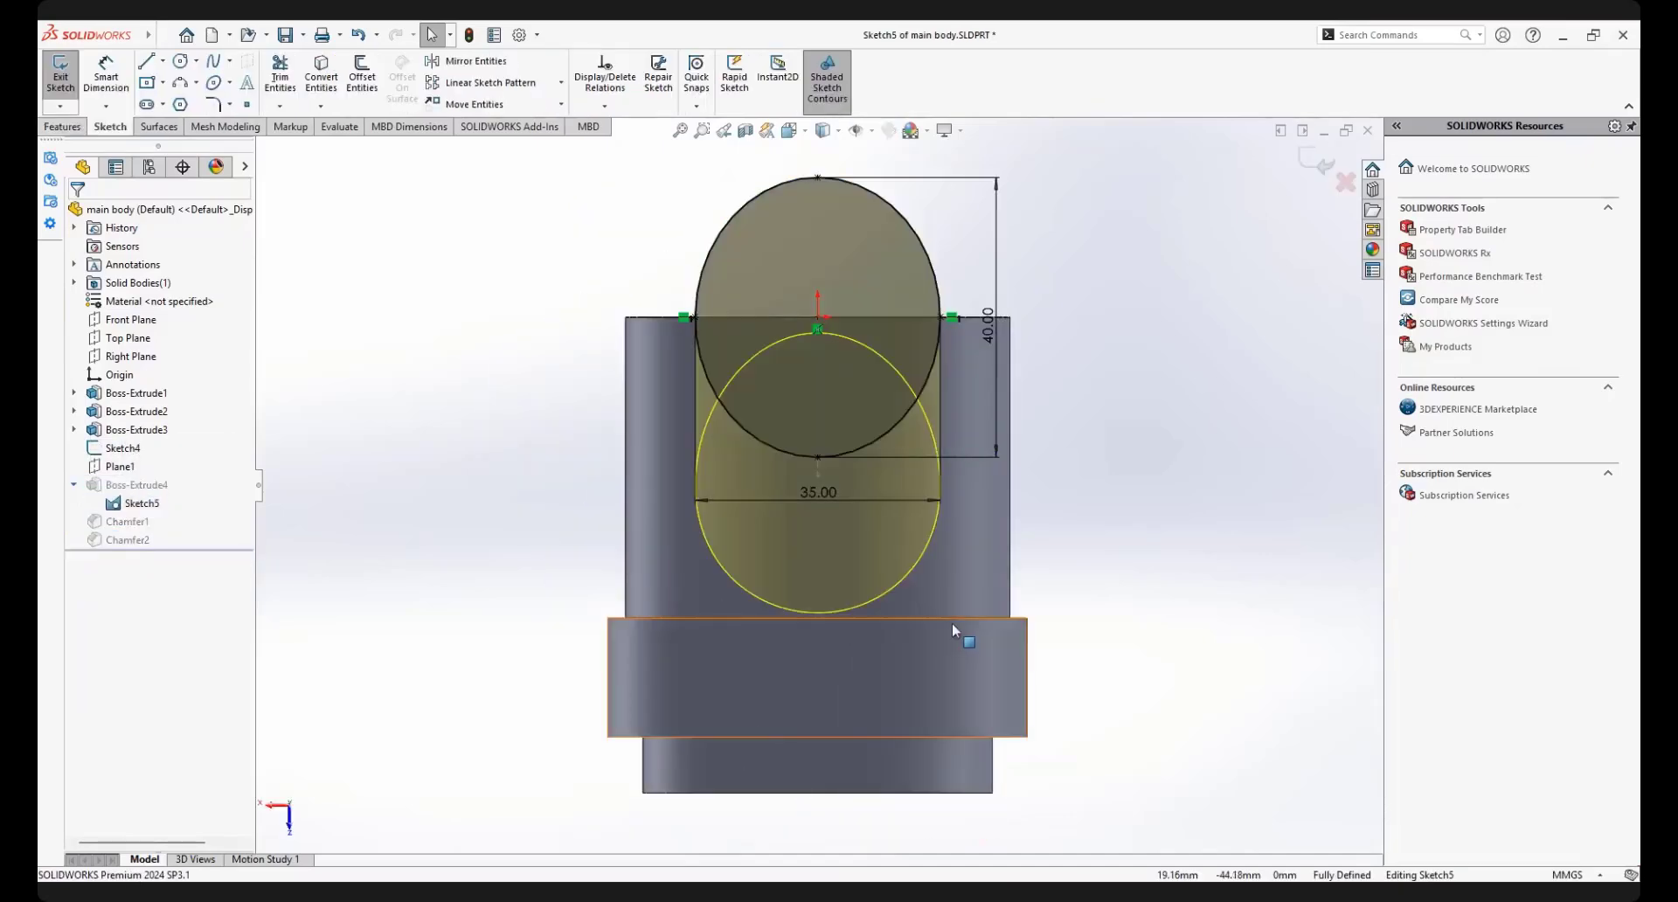
left_click(1323, 164)
Open the sketch holding the vertical and slanted construction lines below the body for editing
mouse_move(831, 471)
middle_mouse_down()
mouse_move(857, 479)
mouse_move(962, 412)
mouse_move(847, 486)
middle_mouse_up()
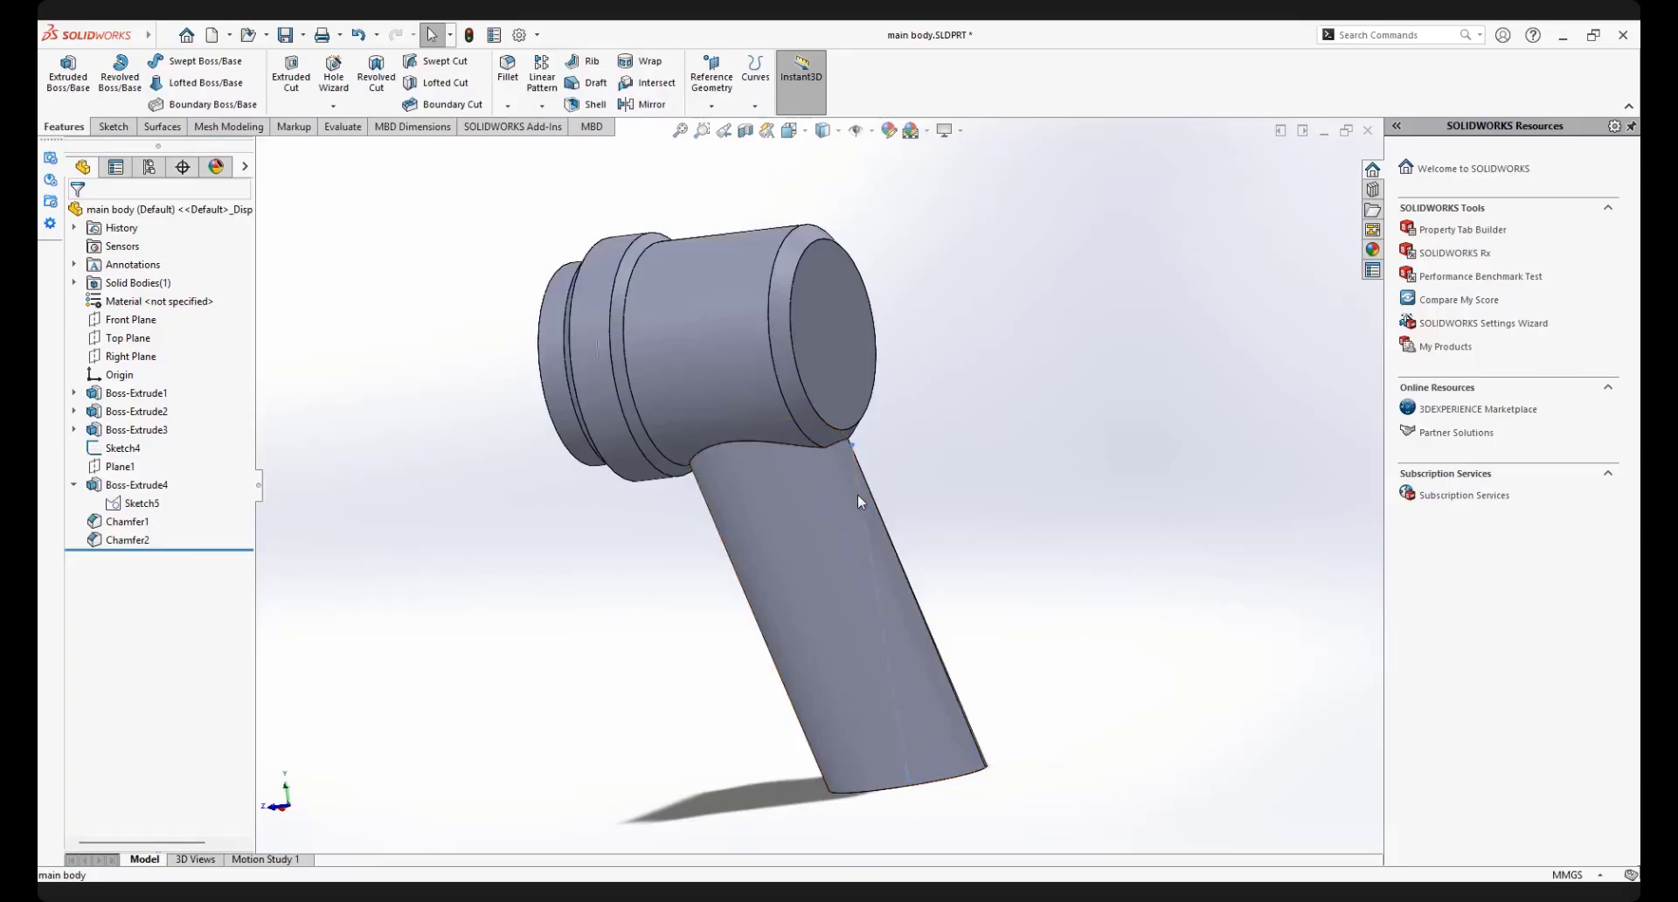
left_click(857, 494)
left_click(907, 420)
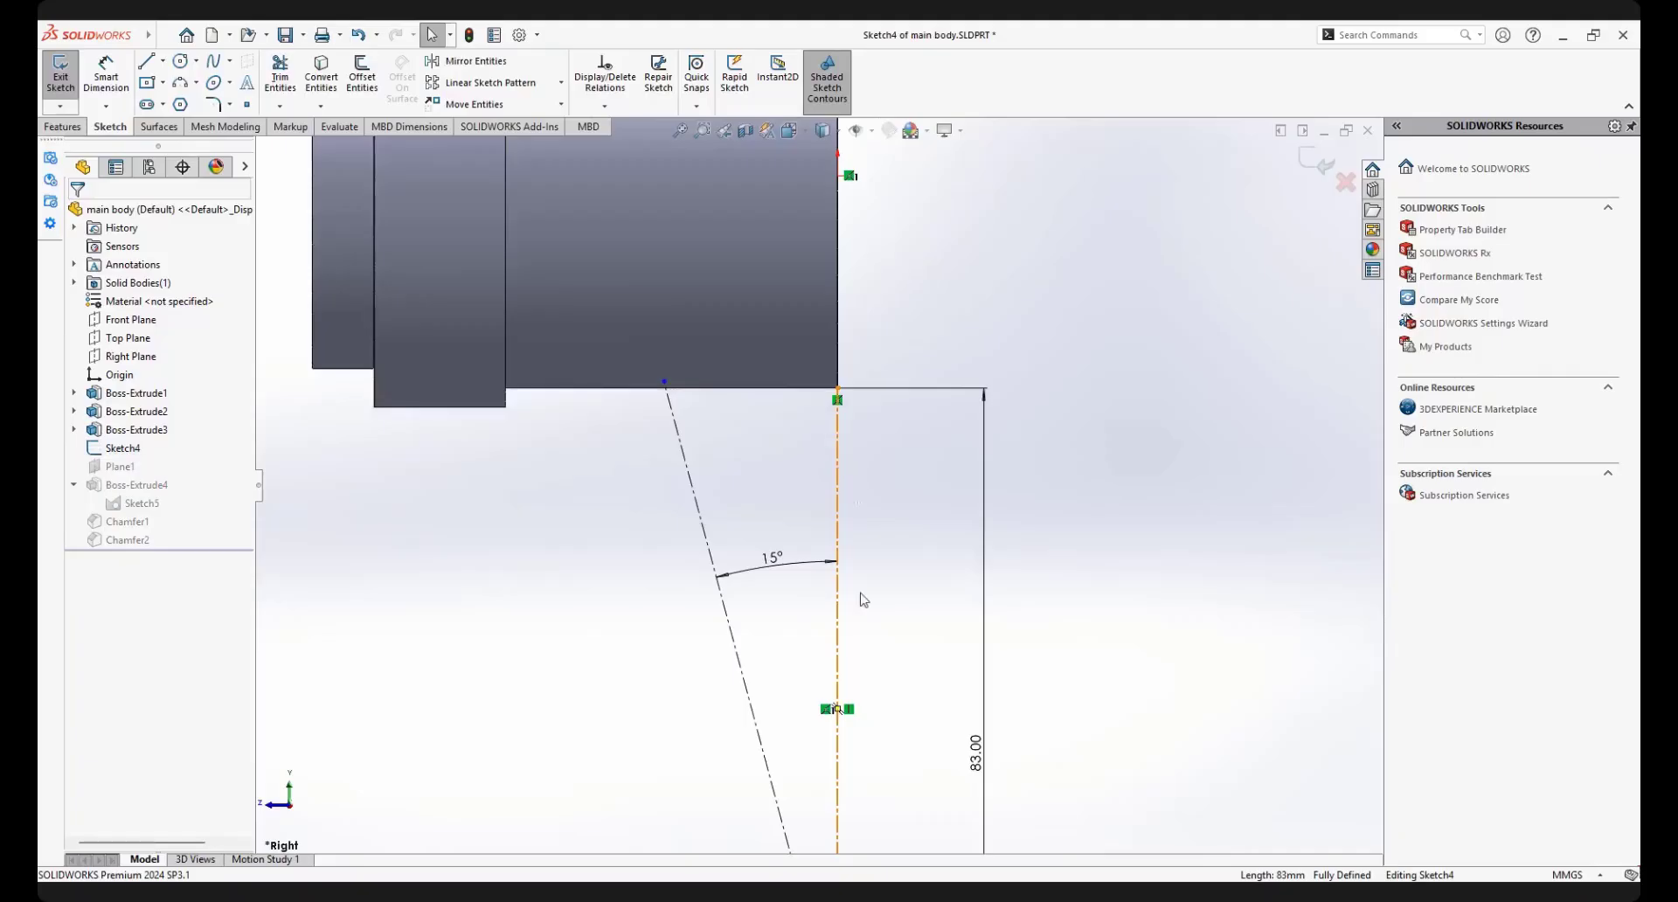
Delete the relation tying the vertical construction line's upper endpoint to the body's lower edge
scroll(859, 596, "up", 3)
scroll(837, 638, "down", 2)
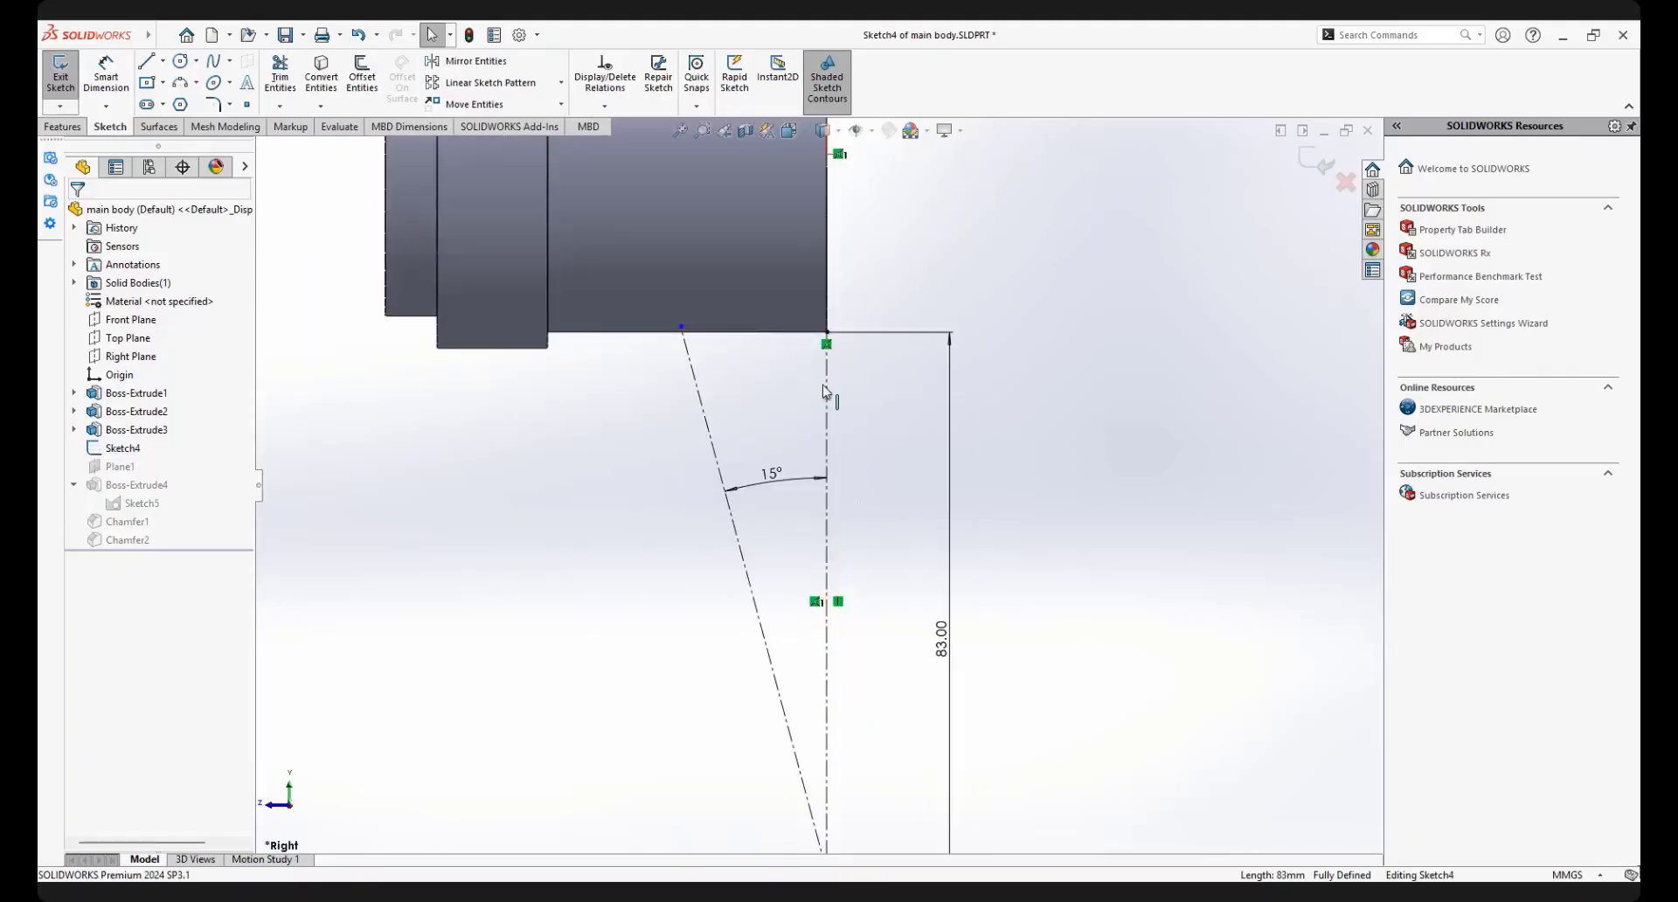
scroll(830, 359, "down", 2)
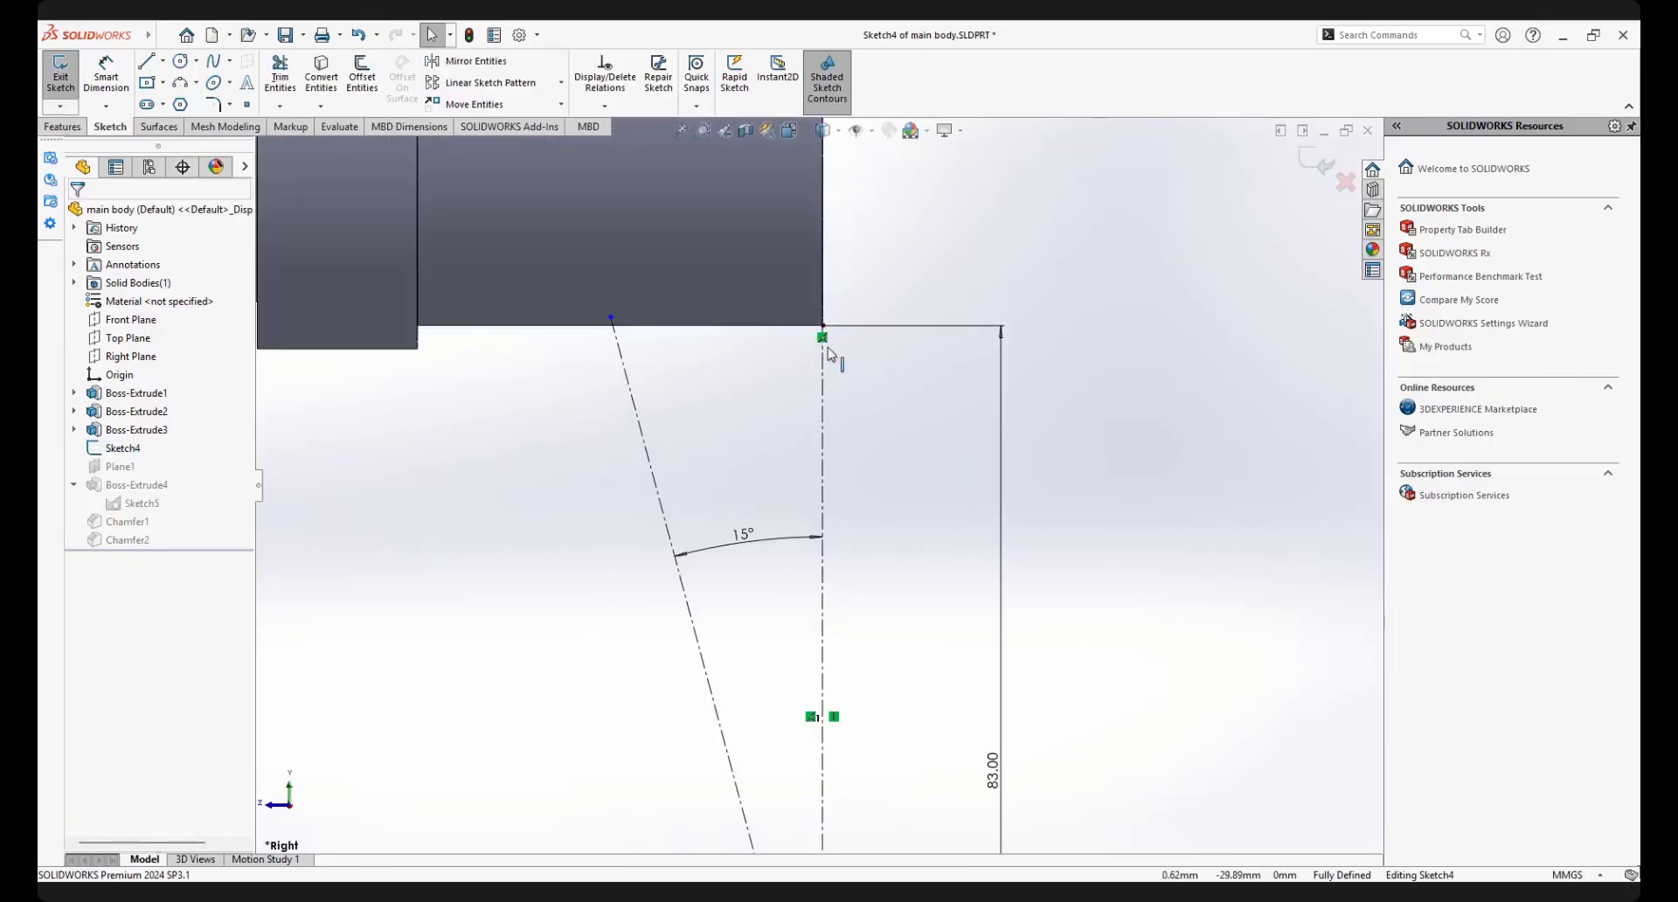
scroll(820, 361, "down", 2)
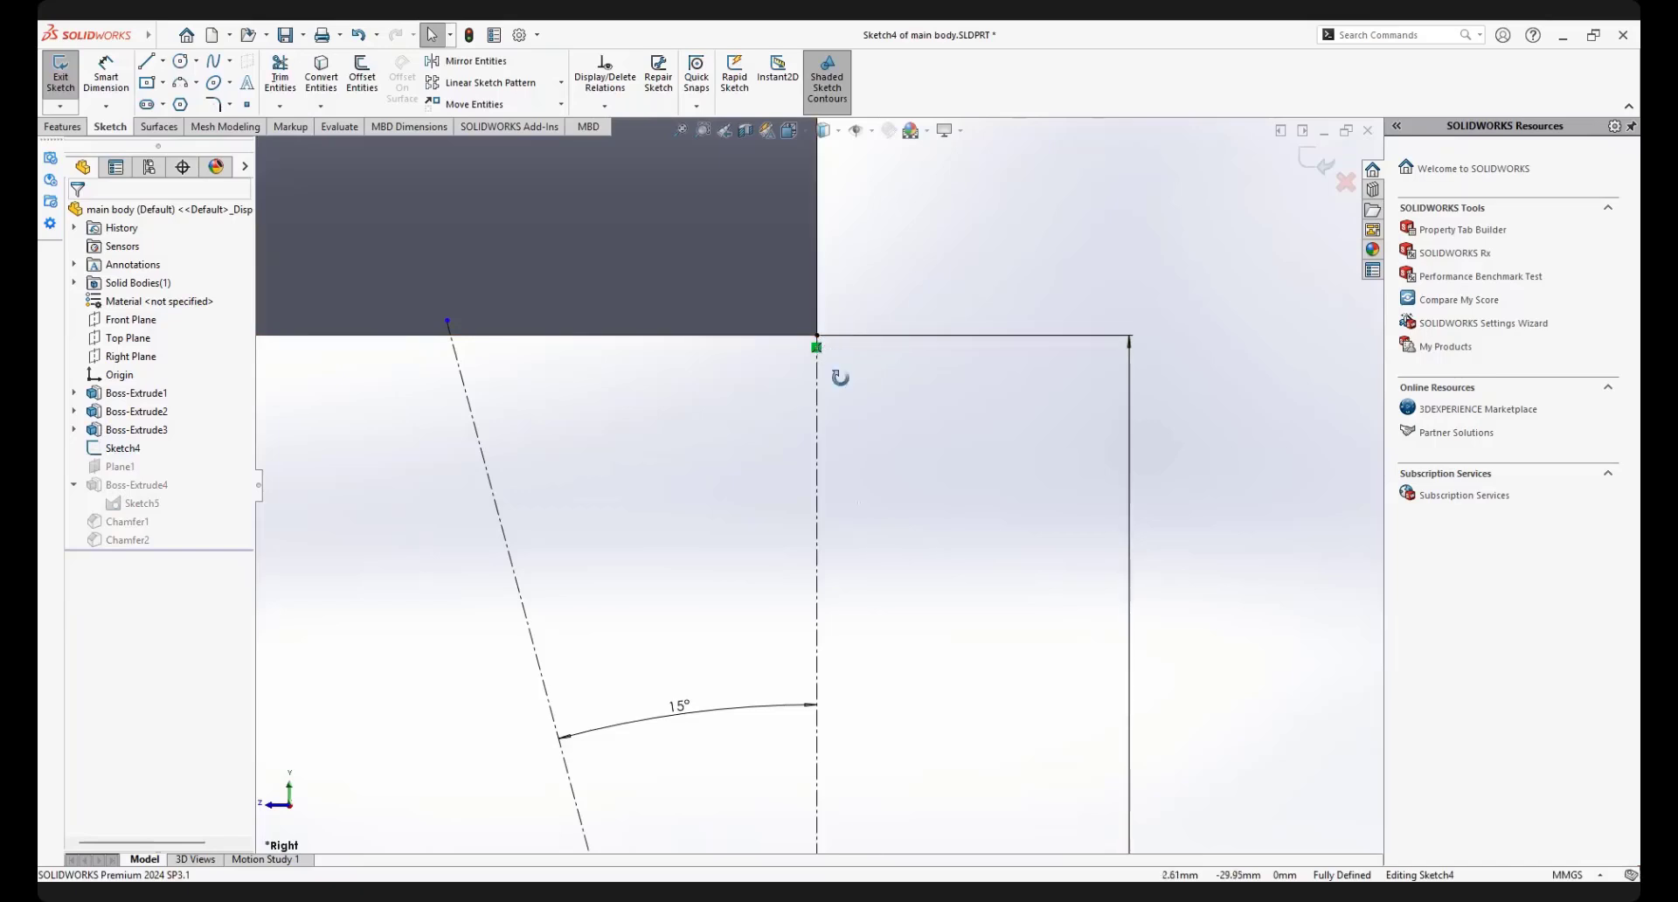
mouse_move(840, 378)
middle_mouse_down()
mouse_move(790, 382)
mouse_move(816, 394)
mouse_move(857, 374)
mouse_move(835, 376)
middle_mouse_up()
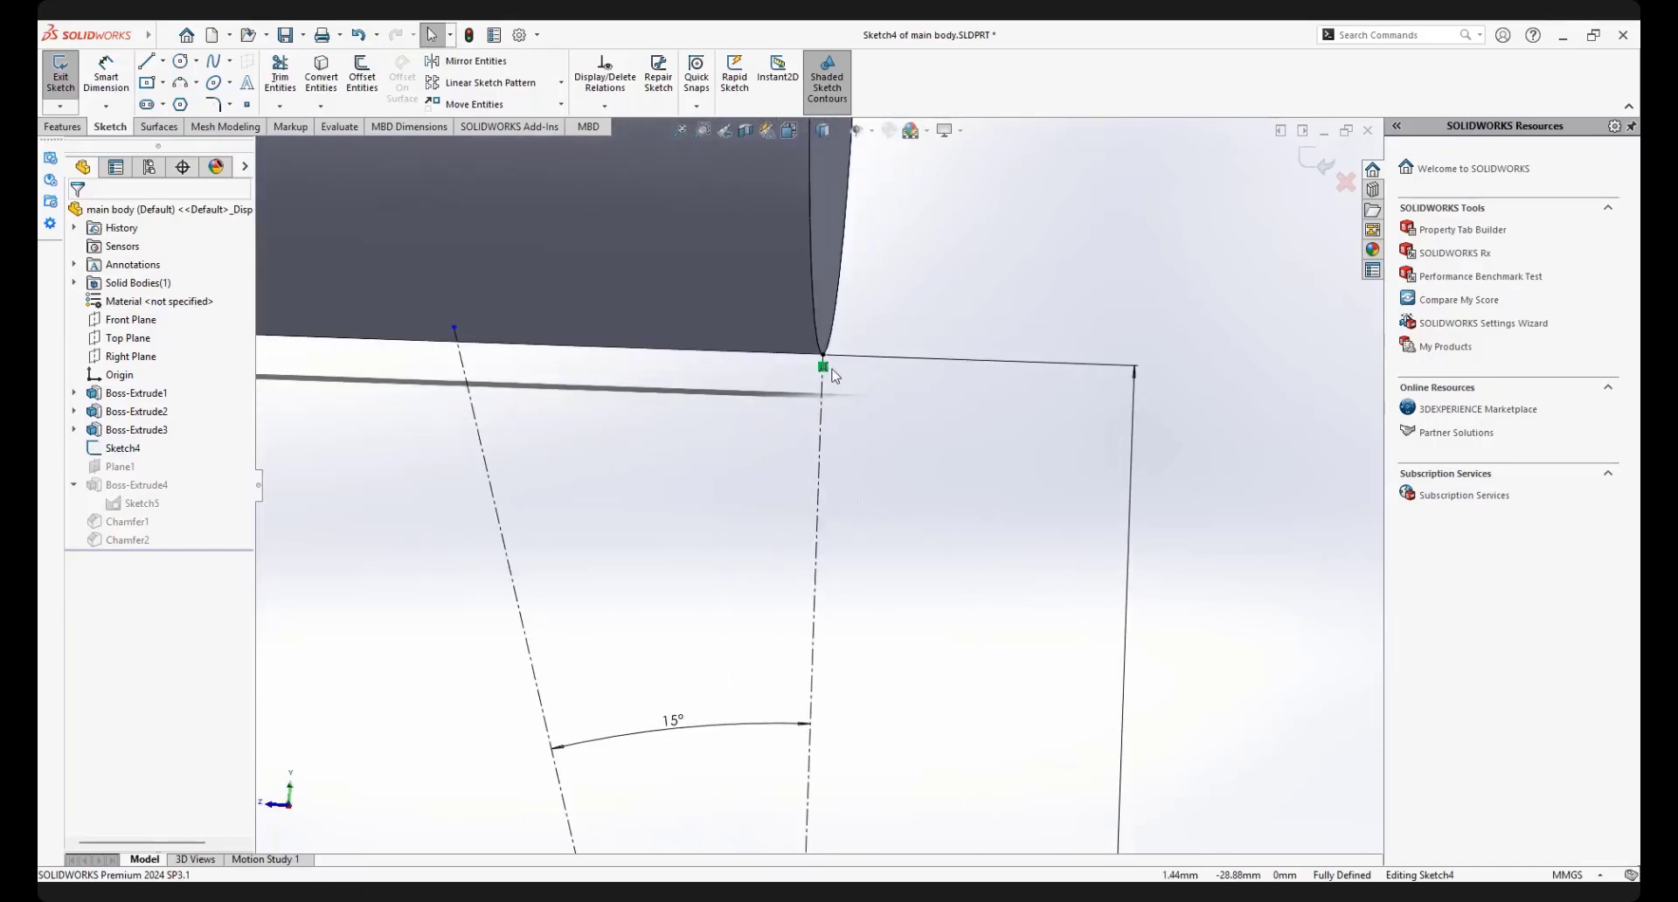
left_click(824, 367)
key("Delete")
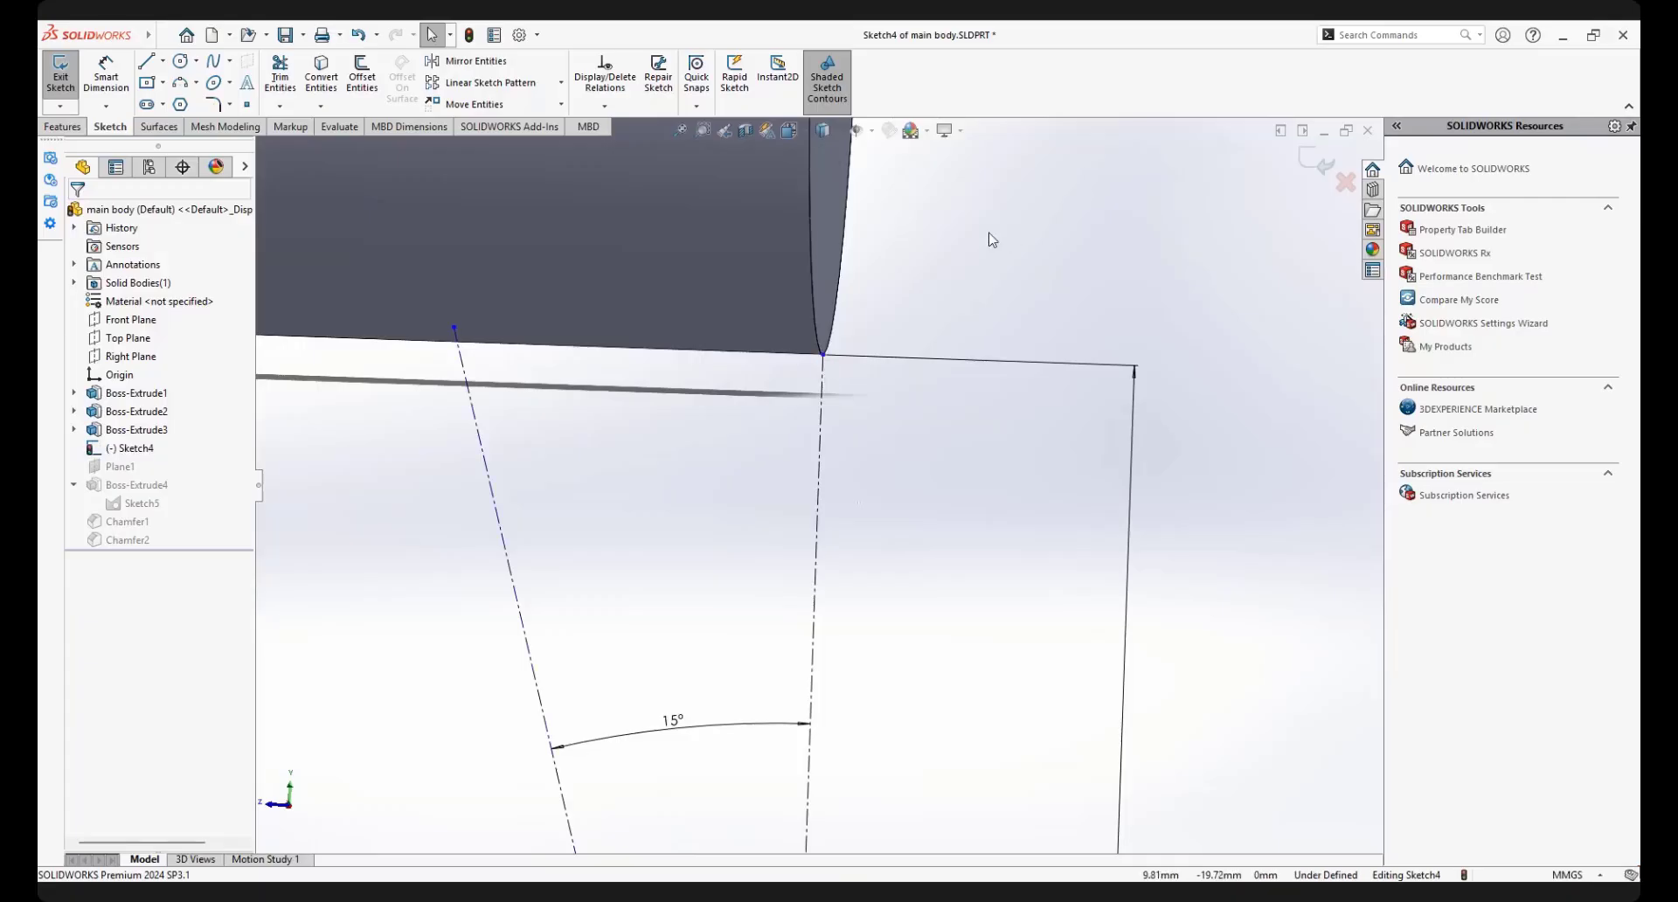
View the sketch straight on and move the vertical construction line's upper endpoint slightly down from the body's lower corner
key("space")
left_click(1187, 367)
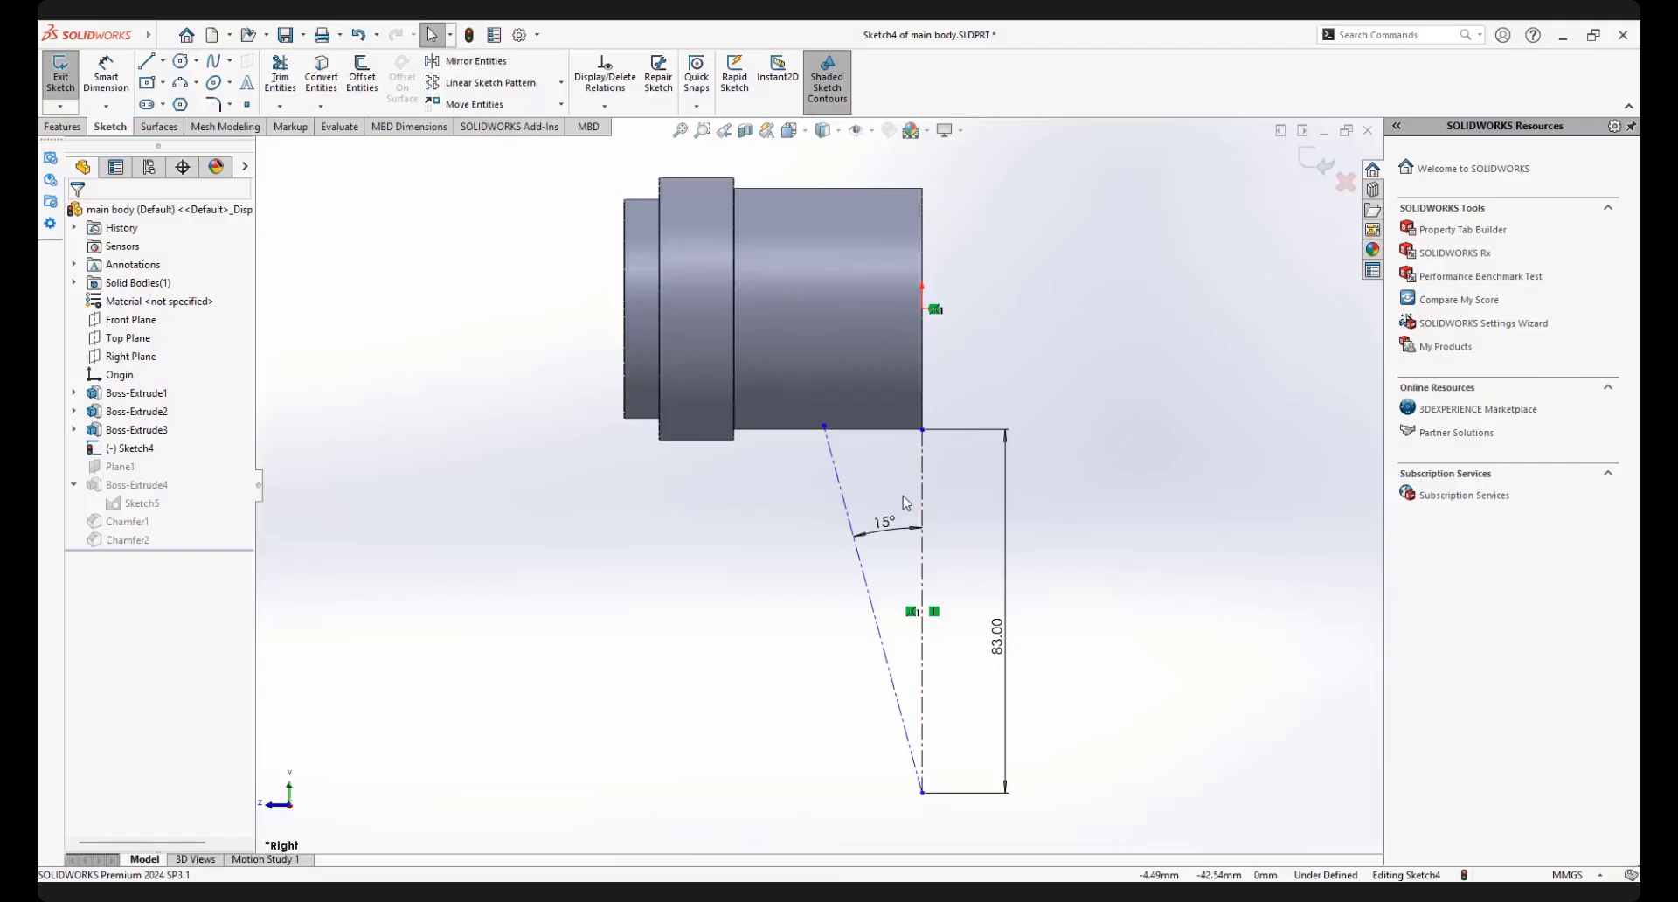
scroll(854, 487, "down", 1)
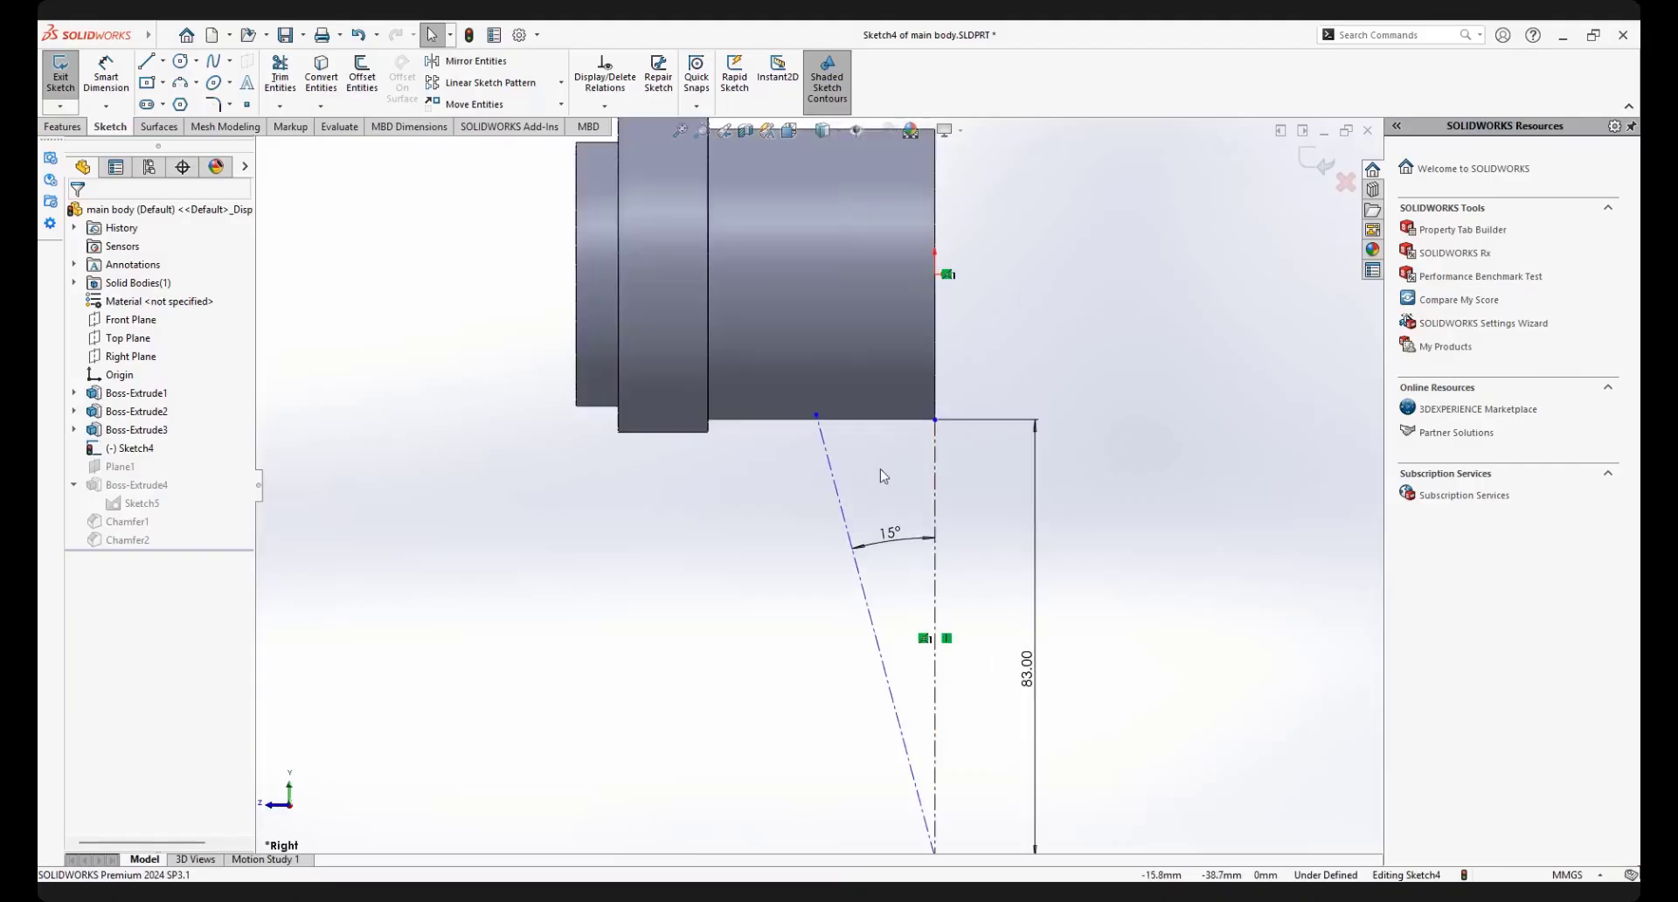
left_click(928, 478)
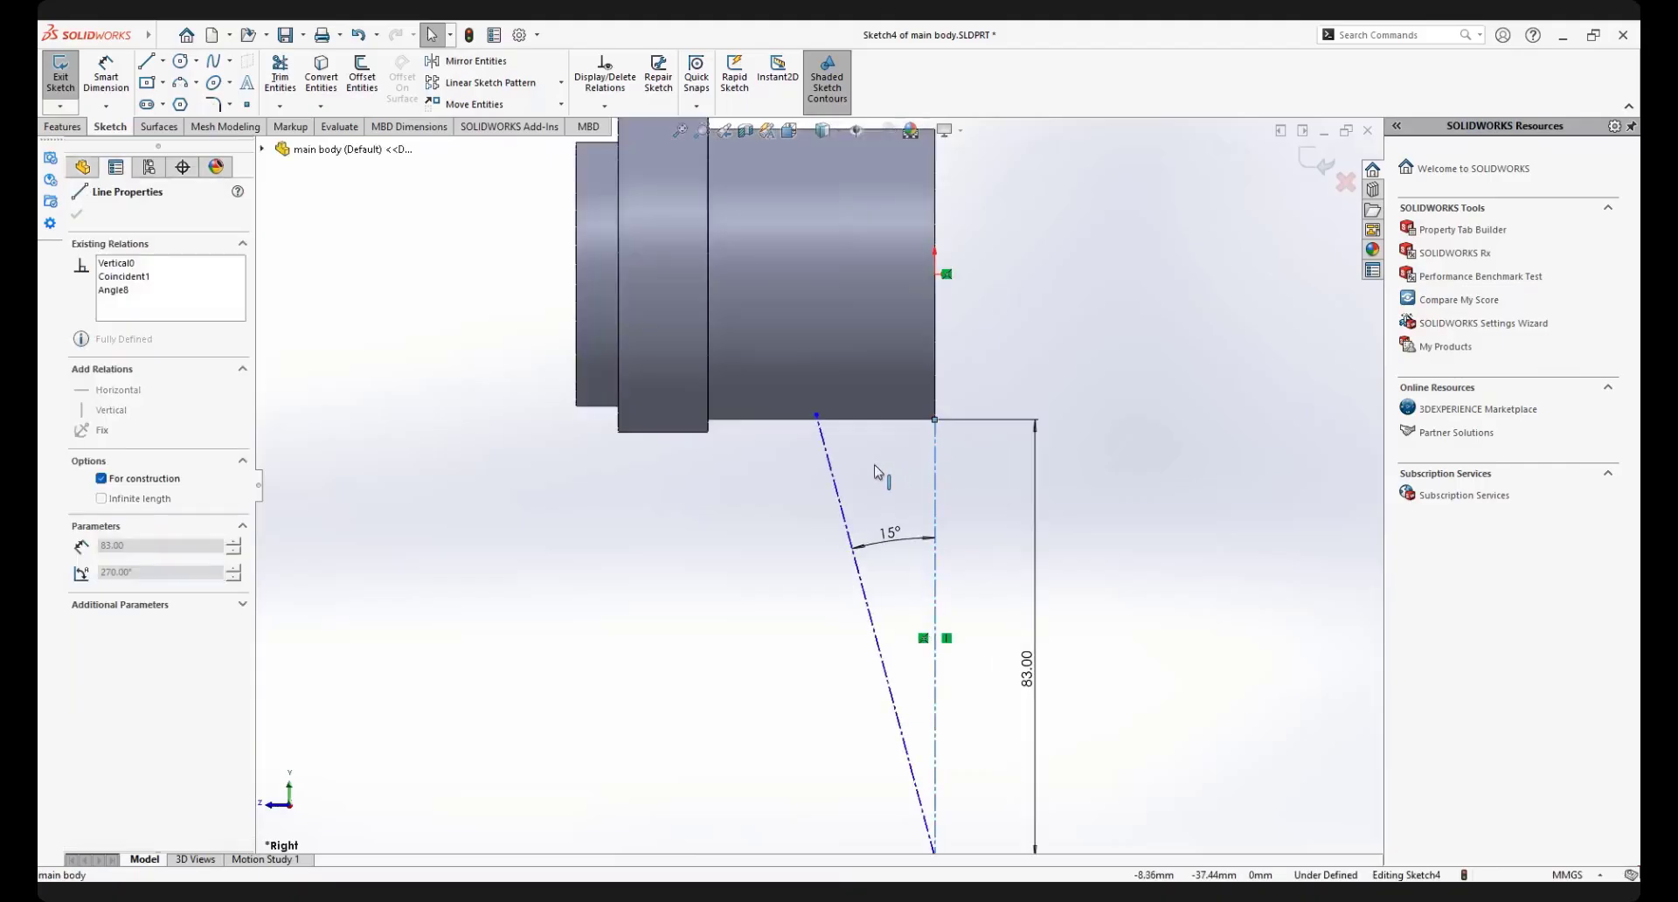
scroll(884, 477, "up", 1)
scroll(926, 501, "down", 1)
left_click(890, 477)
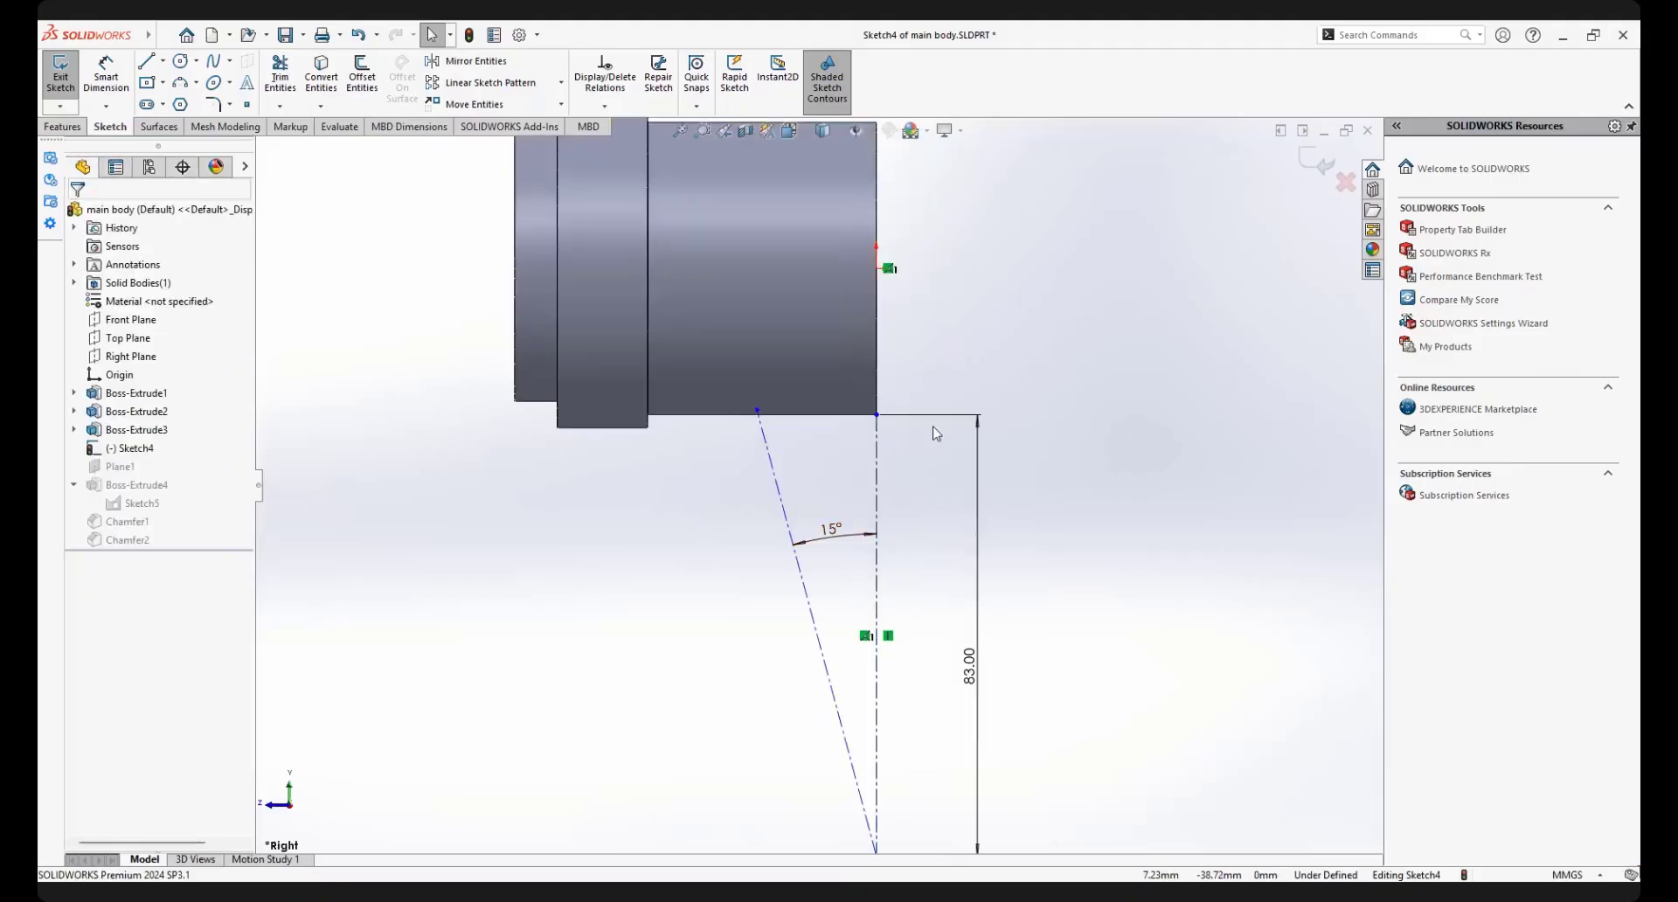
left_click(877, 473)
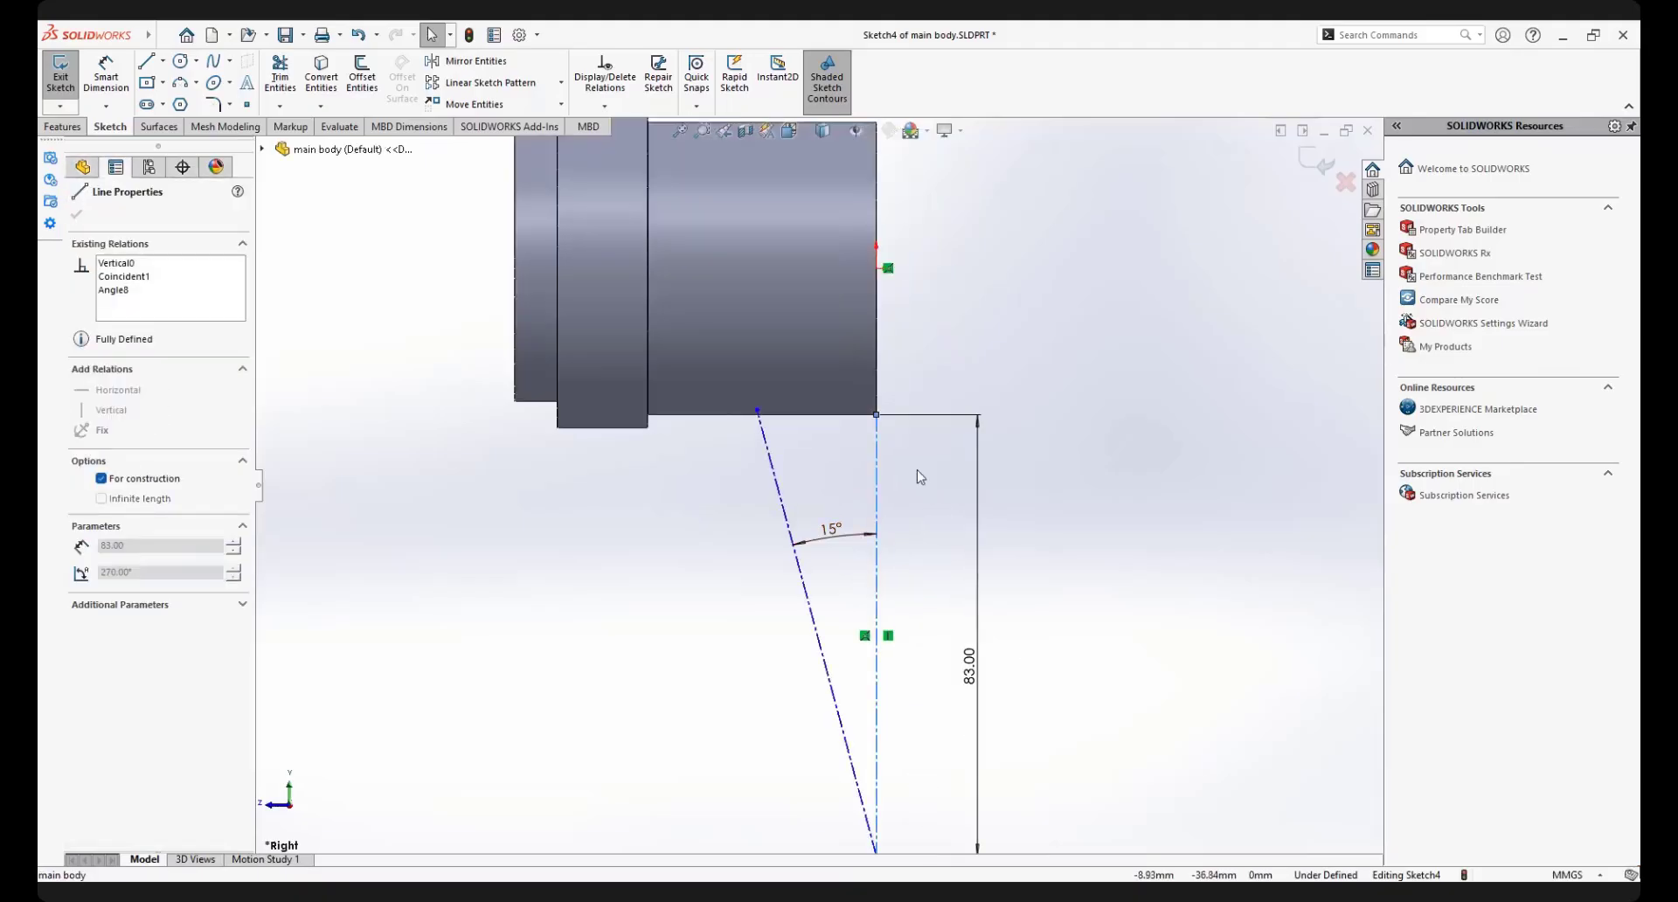
left_click(916, 476)
scroll(843, 467, "up", 1)
scroll(843, 468, "down", 1)
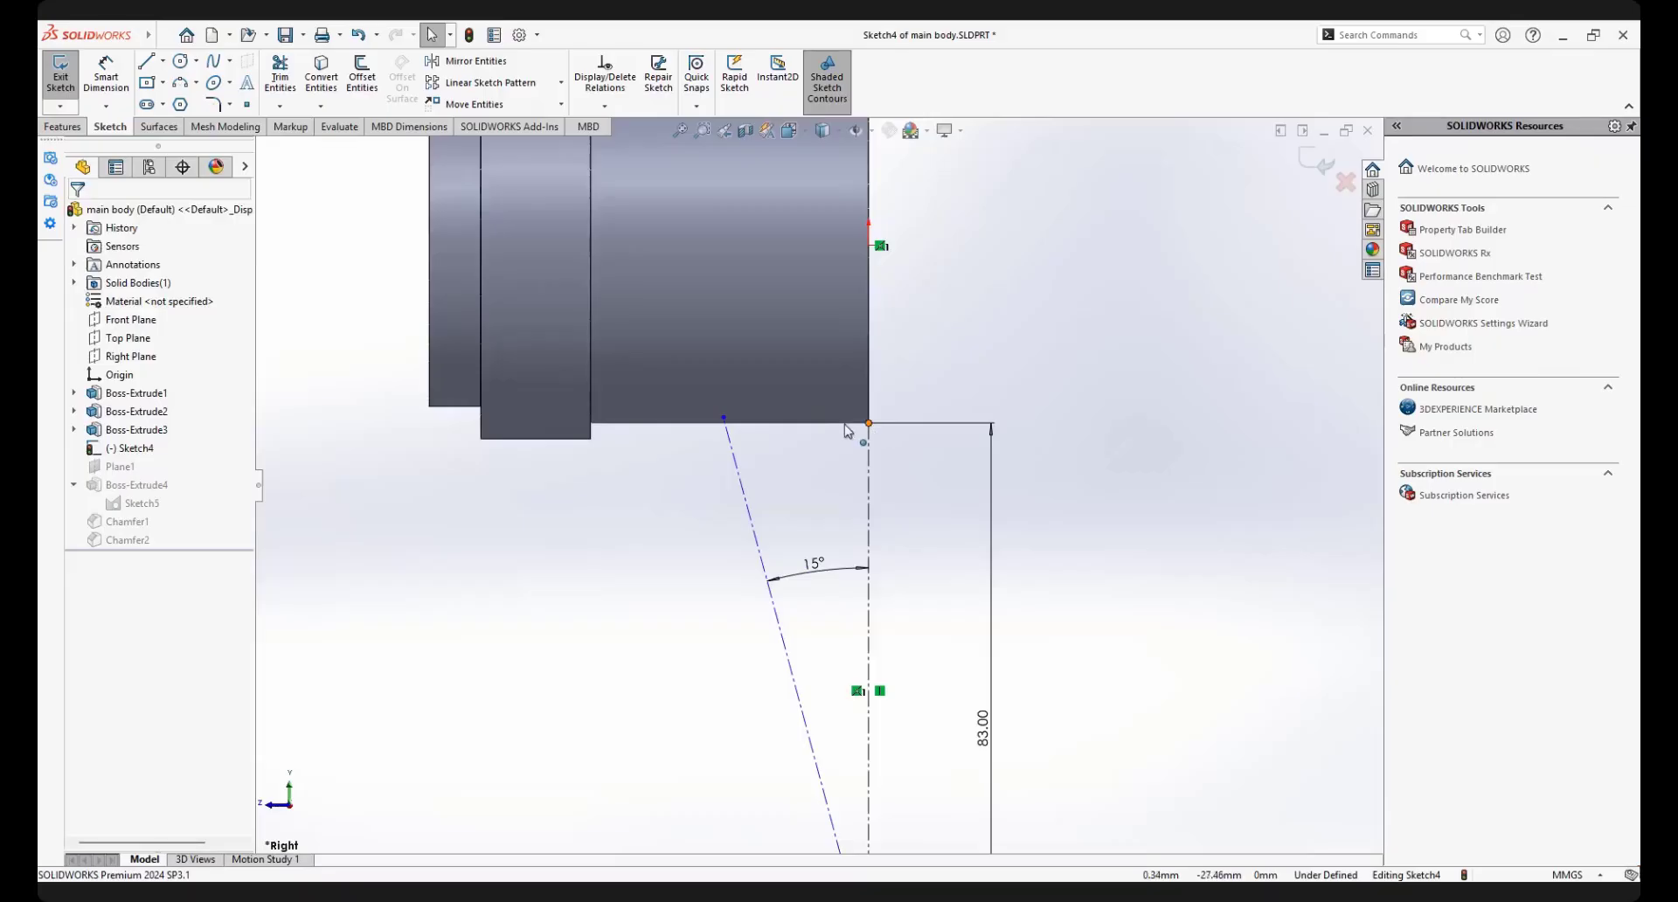
left_click(866, 427)
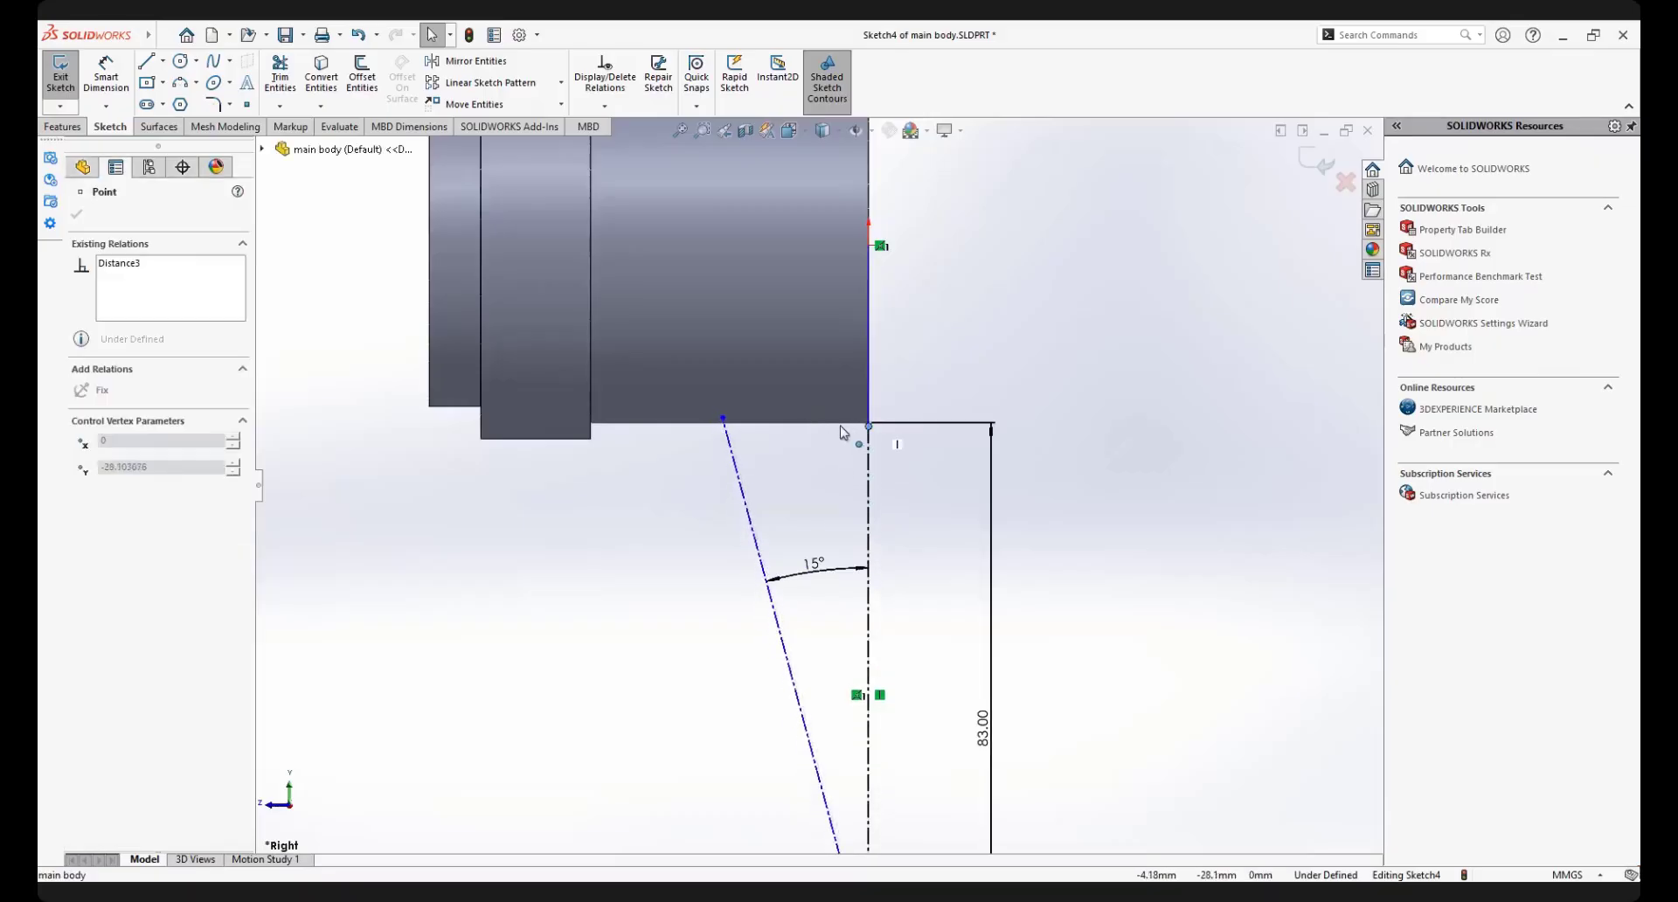
left_click_drag(841, 427, 834, 450)
scroll(835, 592, "up", 4)
scroll(834, 598, "down", 2)
scroll(863, 414, "down", 2)
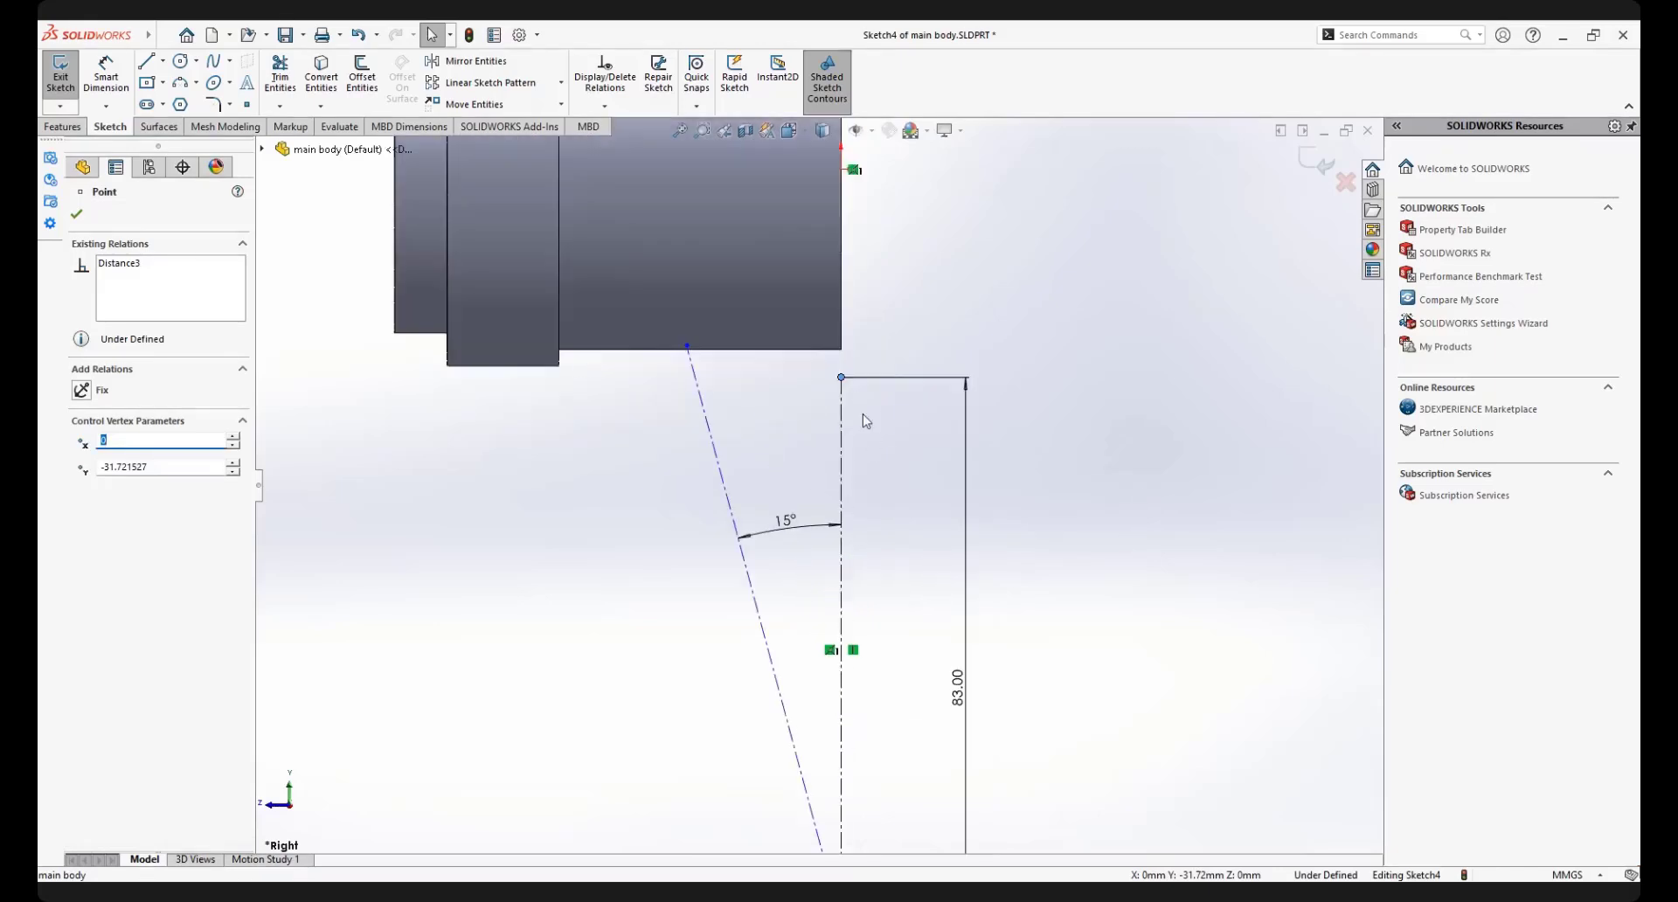
Shift the linked pair of construction lines further down so both upper ends are clear of the body
left_click(857, 414)
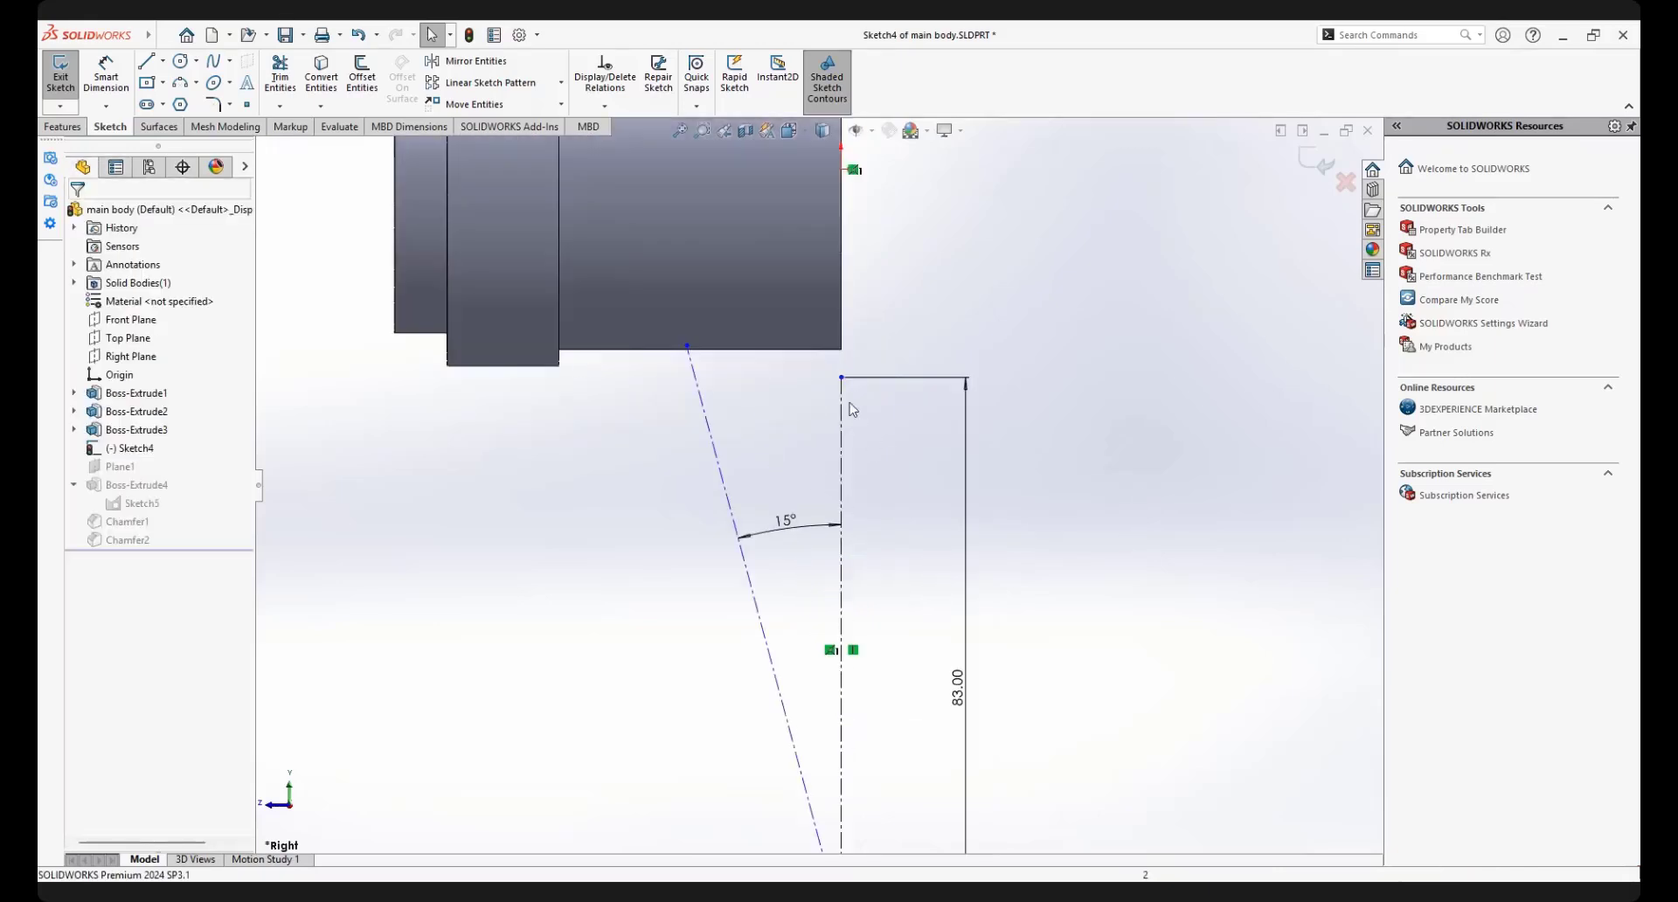
left_click(841, 455)
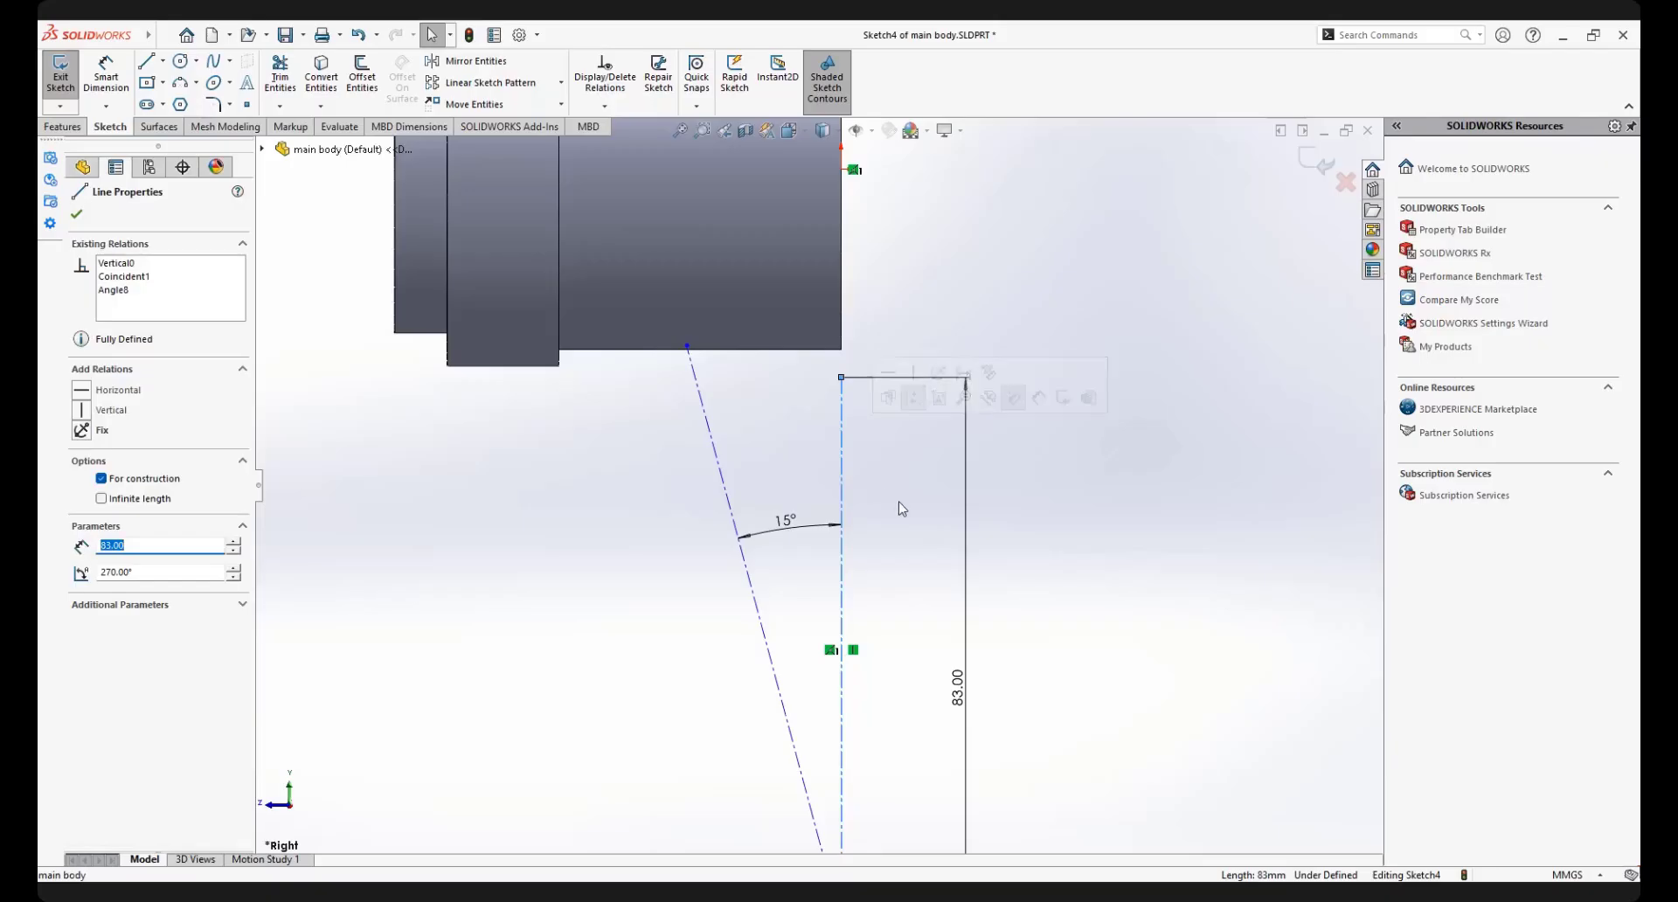
left_click(884, 521)
scroll(885, 524, "up", 2)
scroll(847, 465, "down", 1)
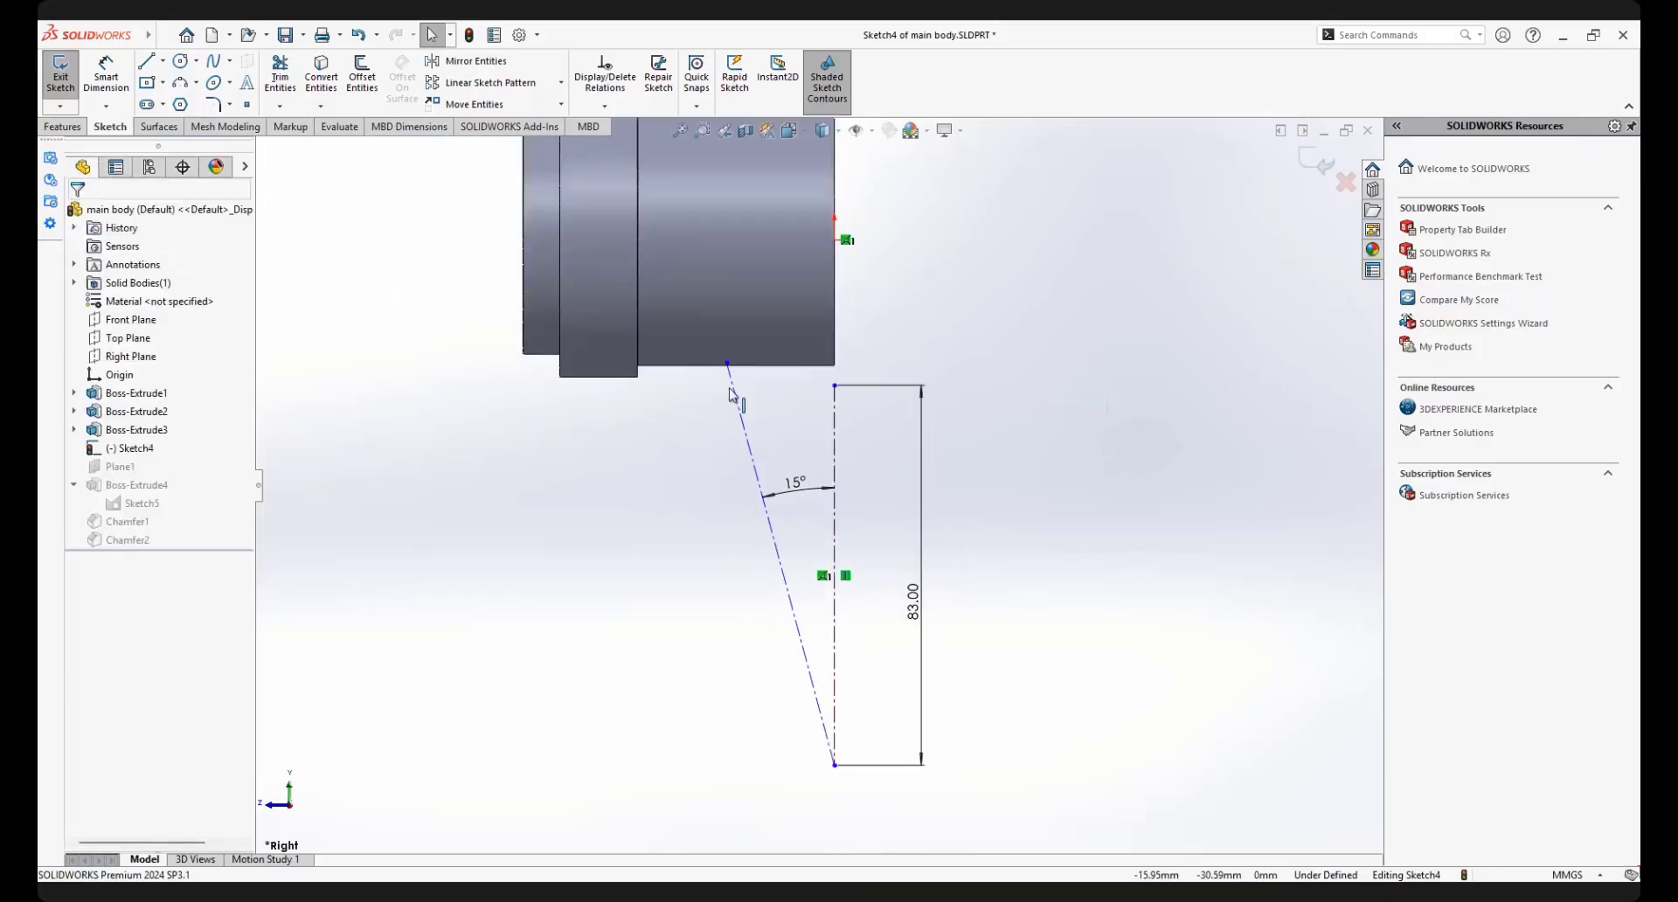
scroll(735, 373, "down", 1)
left_click_drag(727, 414, 712, 401)
scroll(870, 558, "up", 2)
left_click(869, 563)
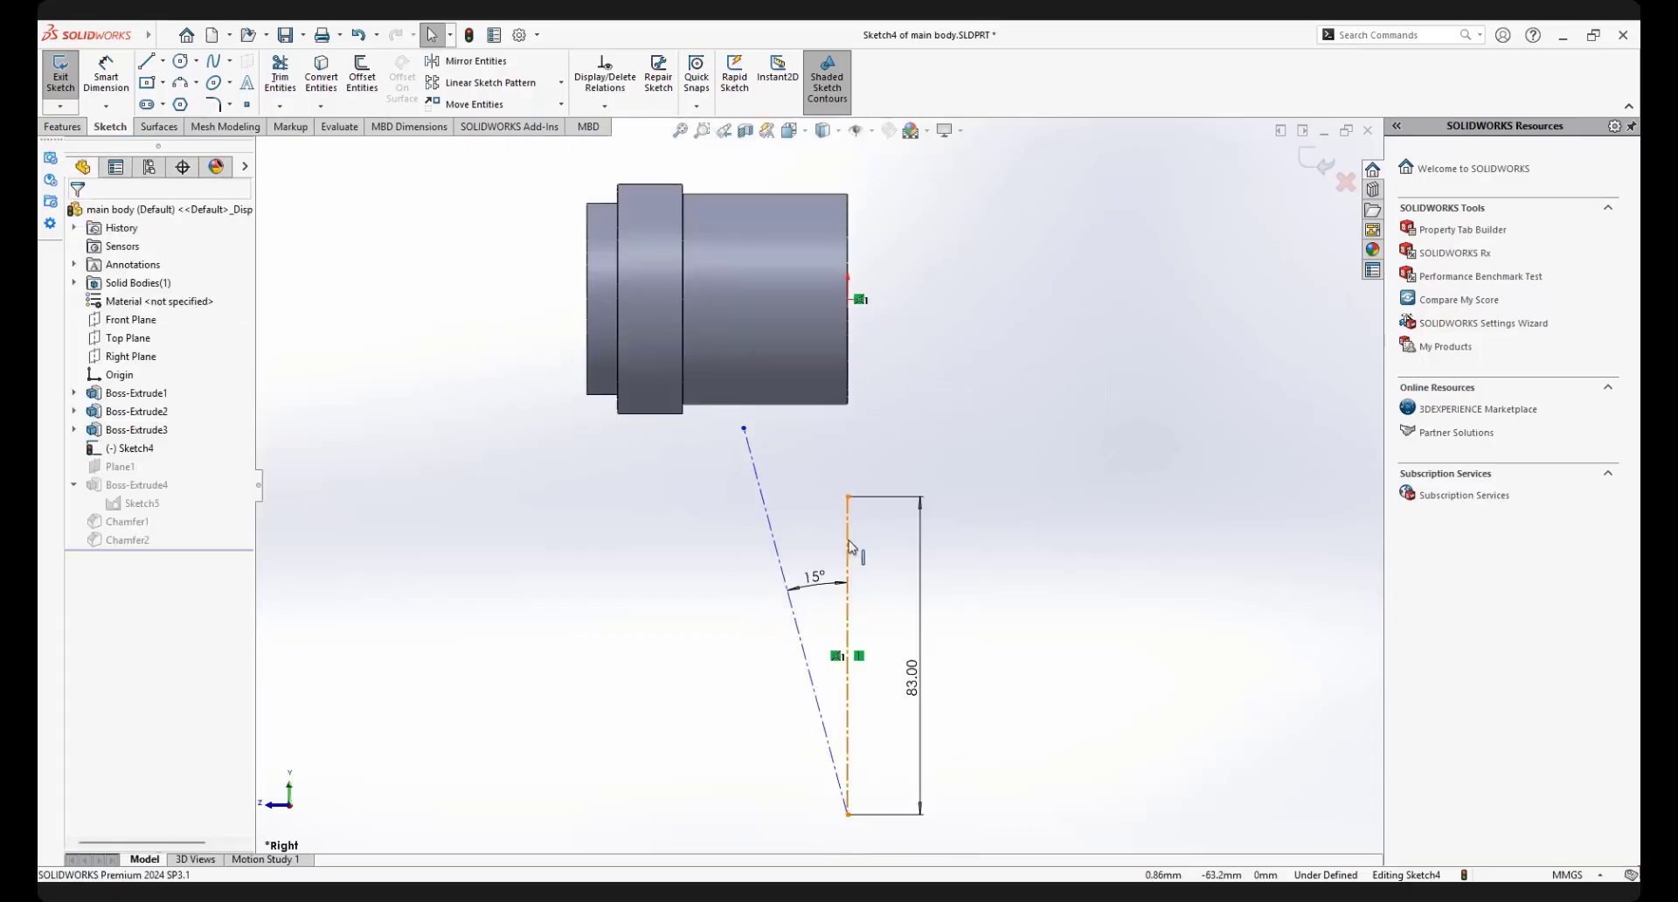
Select both construction lines with their angle and length dimensions and delete them all from the sketch
left_click(861, 496)
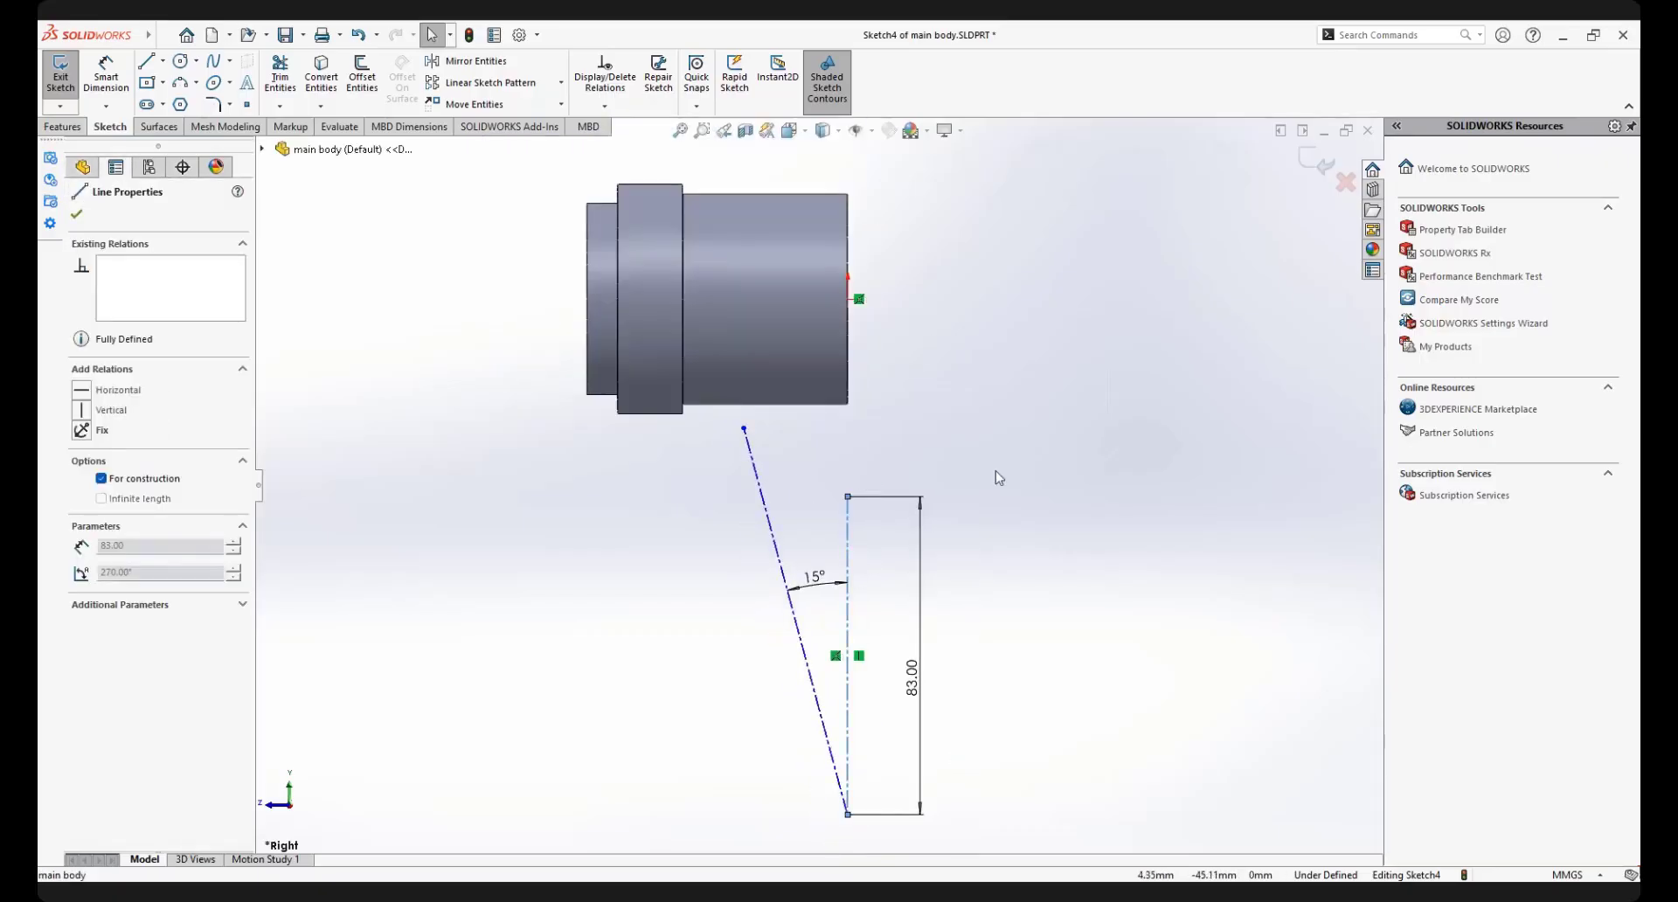
right_click_drag(999, 478, 999, 437)
key("Escape")
mouse_move(723, 422)
left_mouse_down()
mouse_move(741, 476)
mouse_move(988, 734)
mouse_move(1028, 532)
mouse_move(813, 433)
mouse_move(936, 412)
left_mouse_up()
right_click(933, 400)
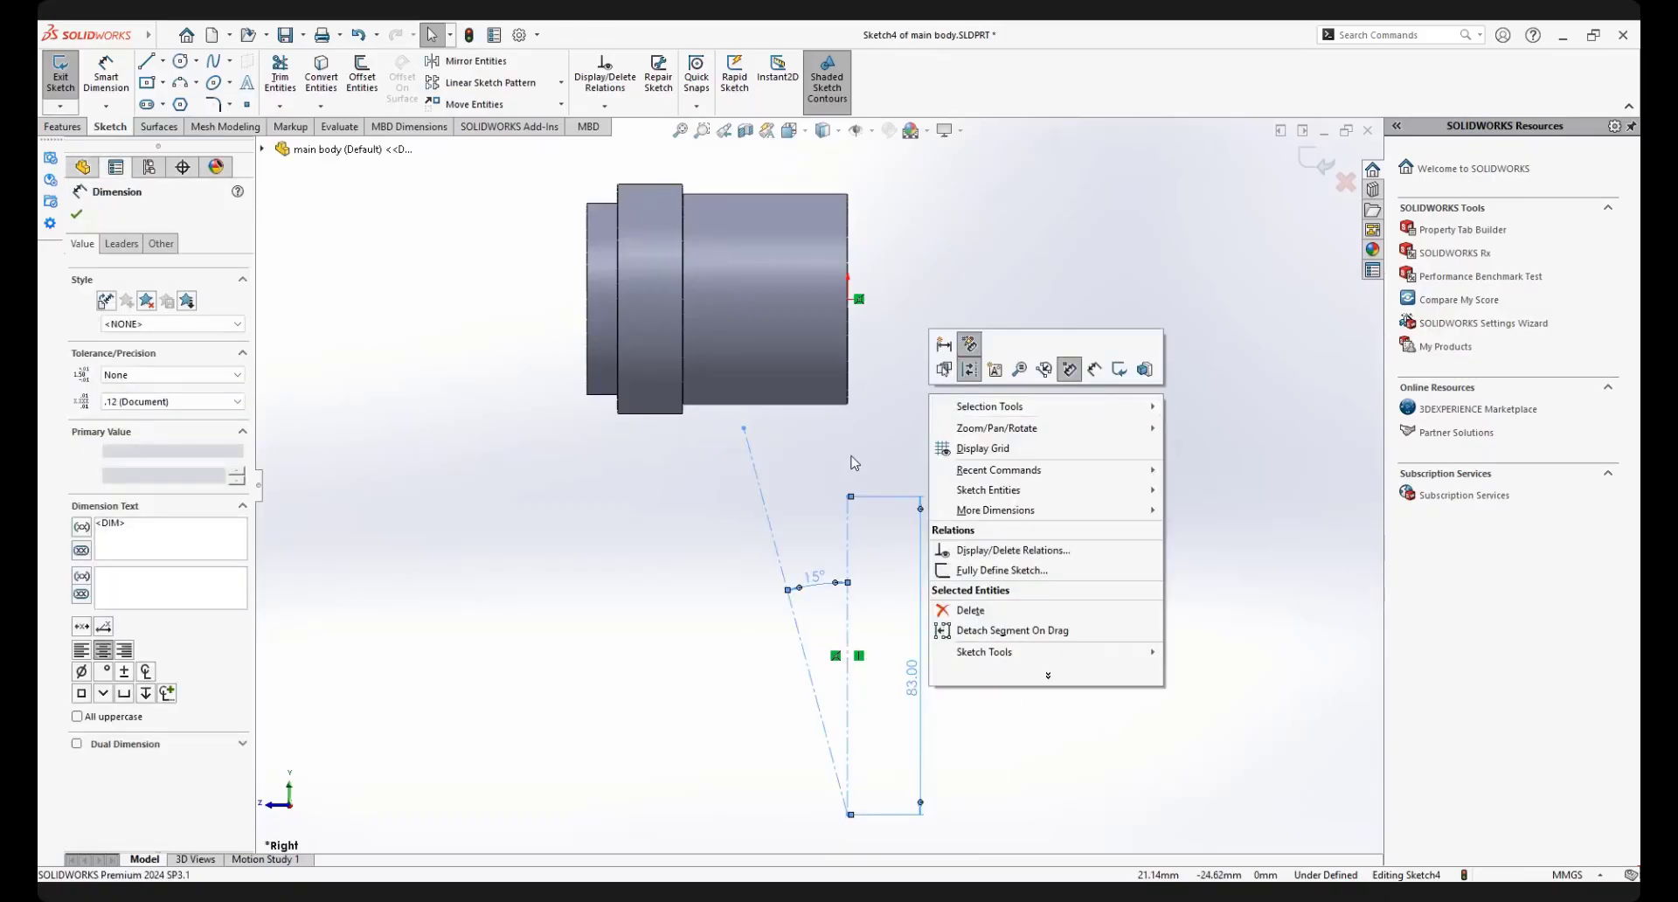
left_click(844, 455)
mouse_move(719, 423)
left_mouse_down()
mouse_move(1044, 448)
mouse_move(1055, 386)
left_mouse_up()
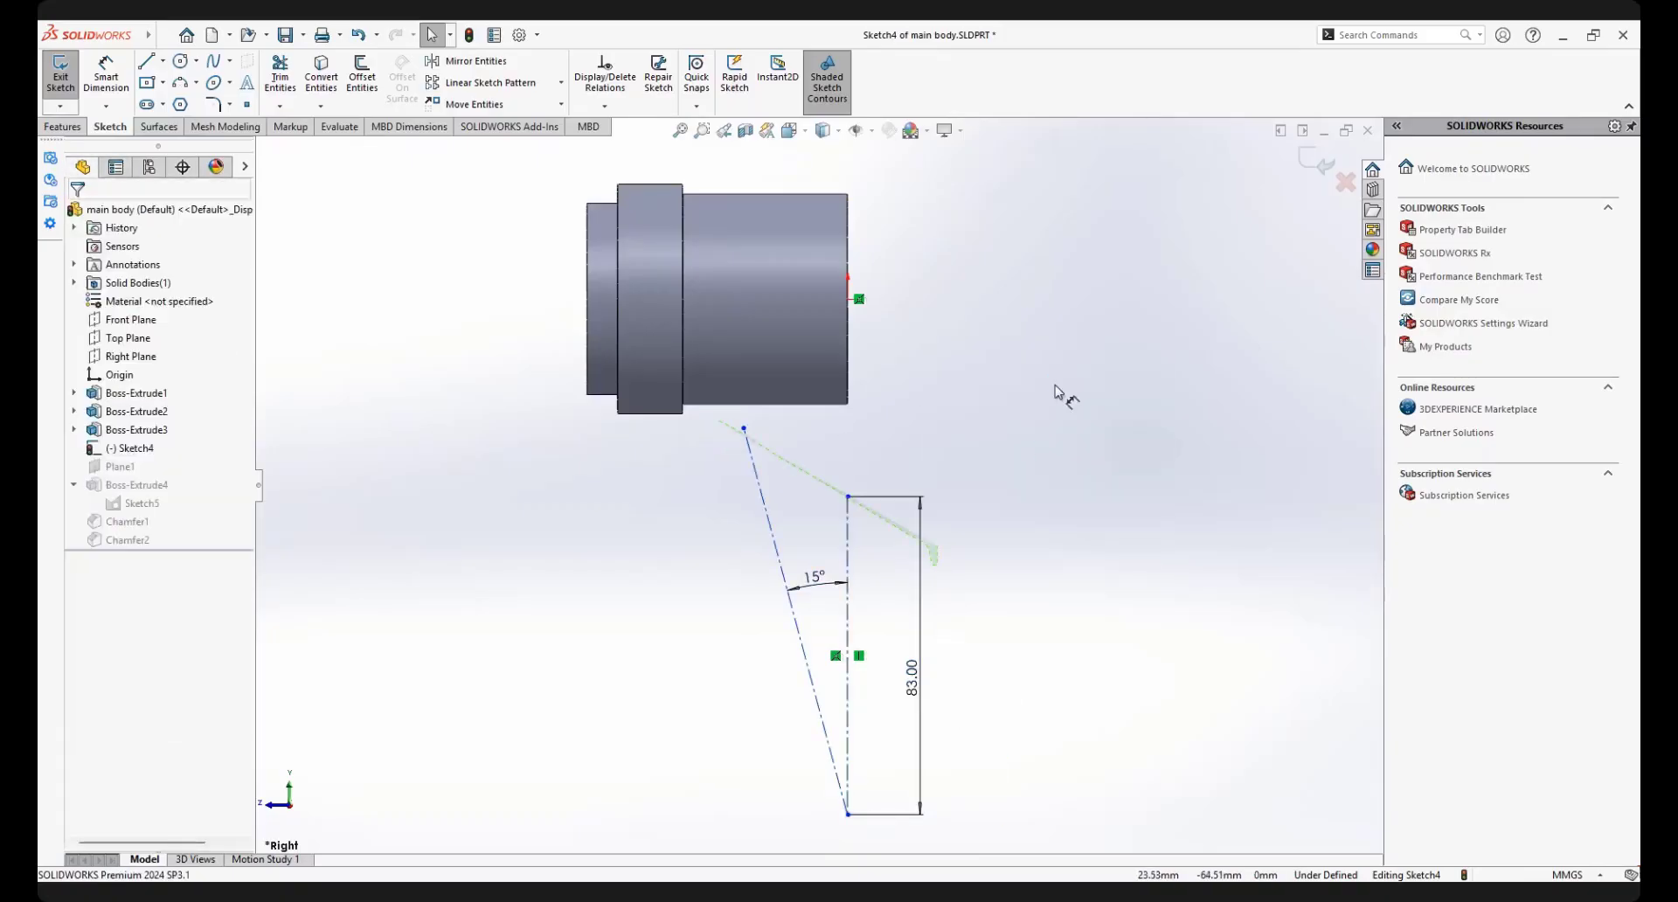
key("Escape")
right_click(1029, 334)
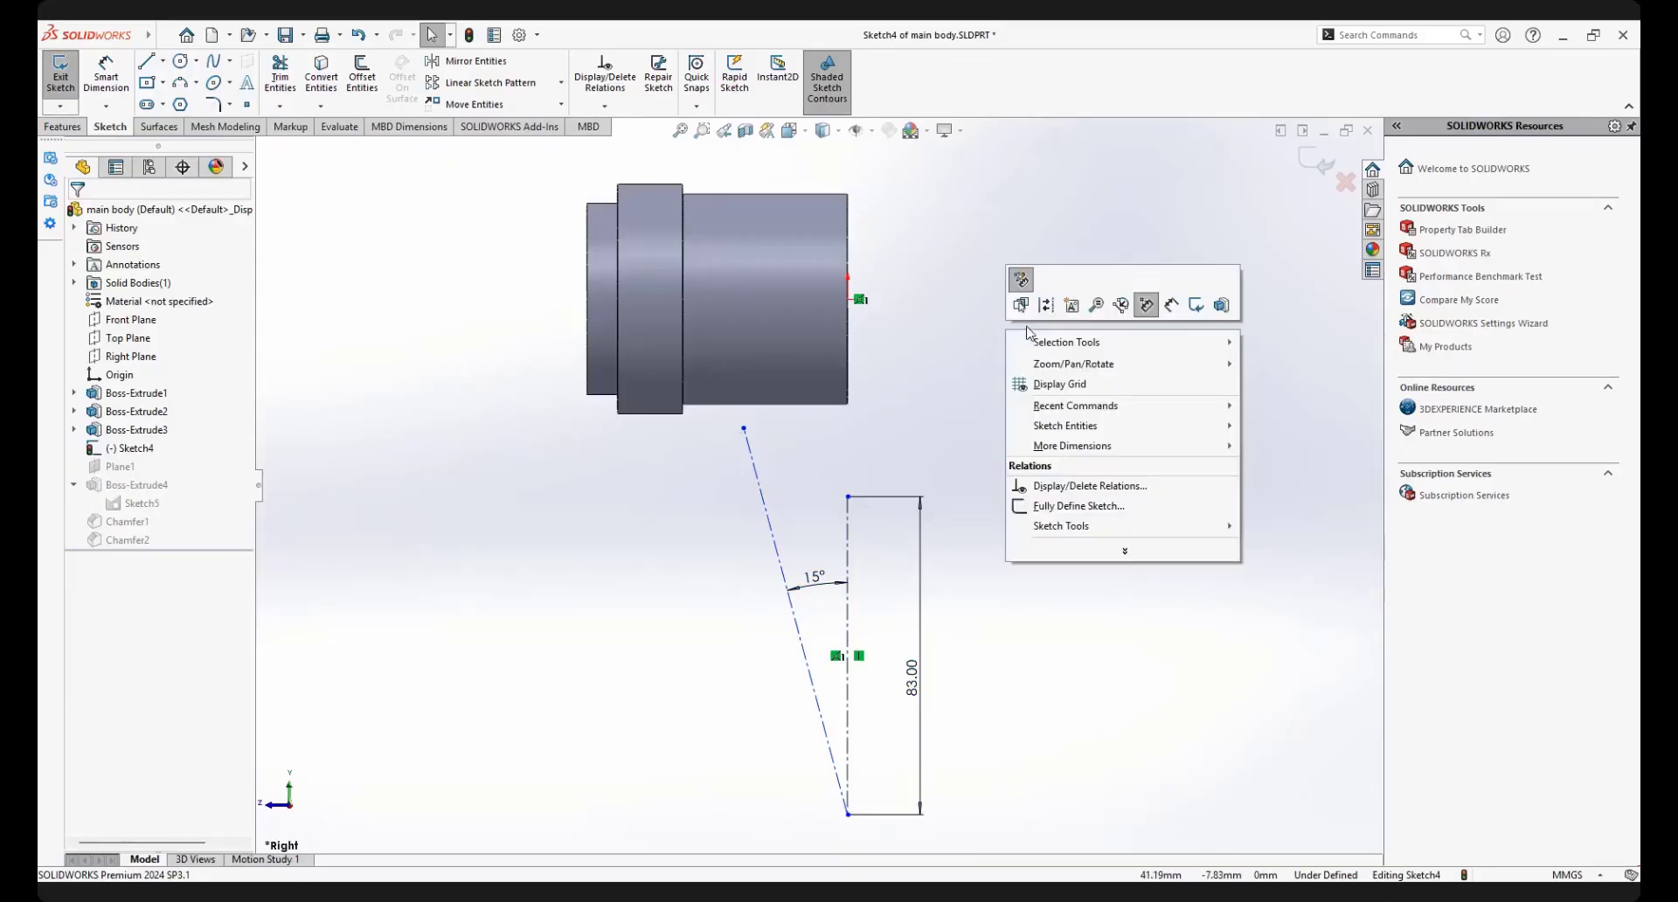
mouse_move(1040, 345)
left_click(1297, 342)
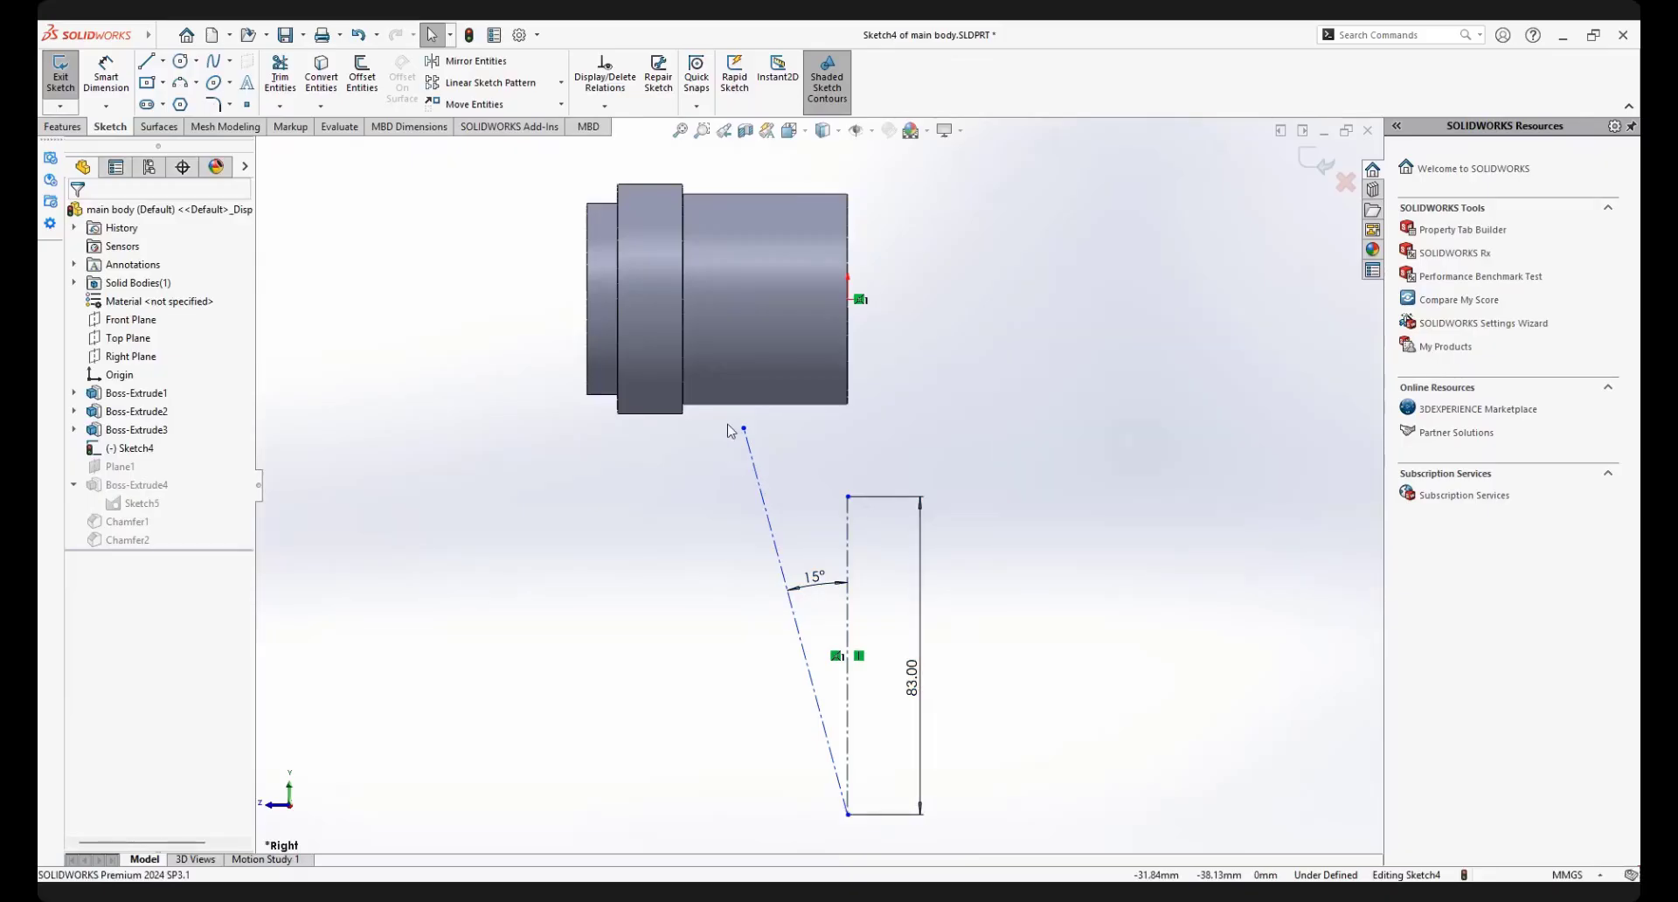
mouse_move(722, 418)
left_mouse_down()
mouse_move(939, 747)
mouse_move(973, 819)
mouse_move(963, 842)
left_mouse_up()
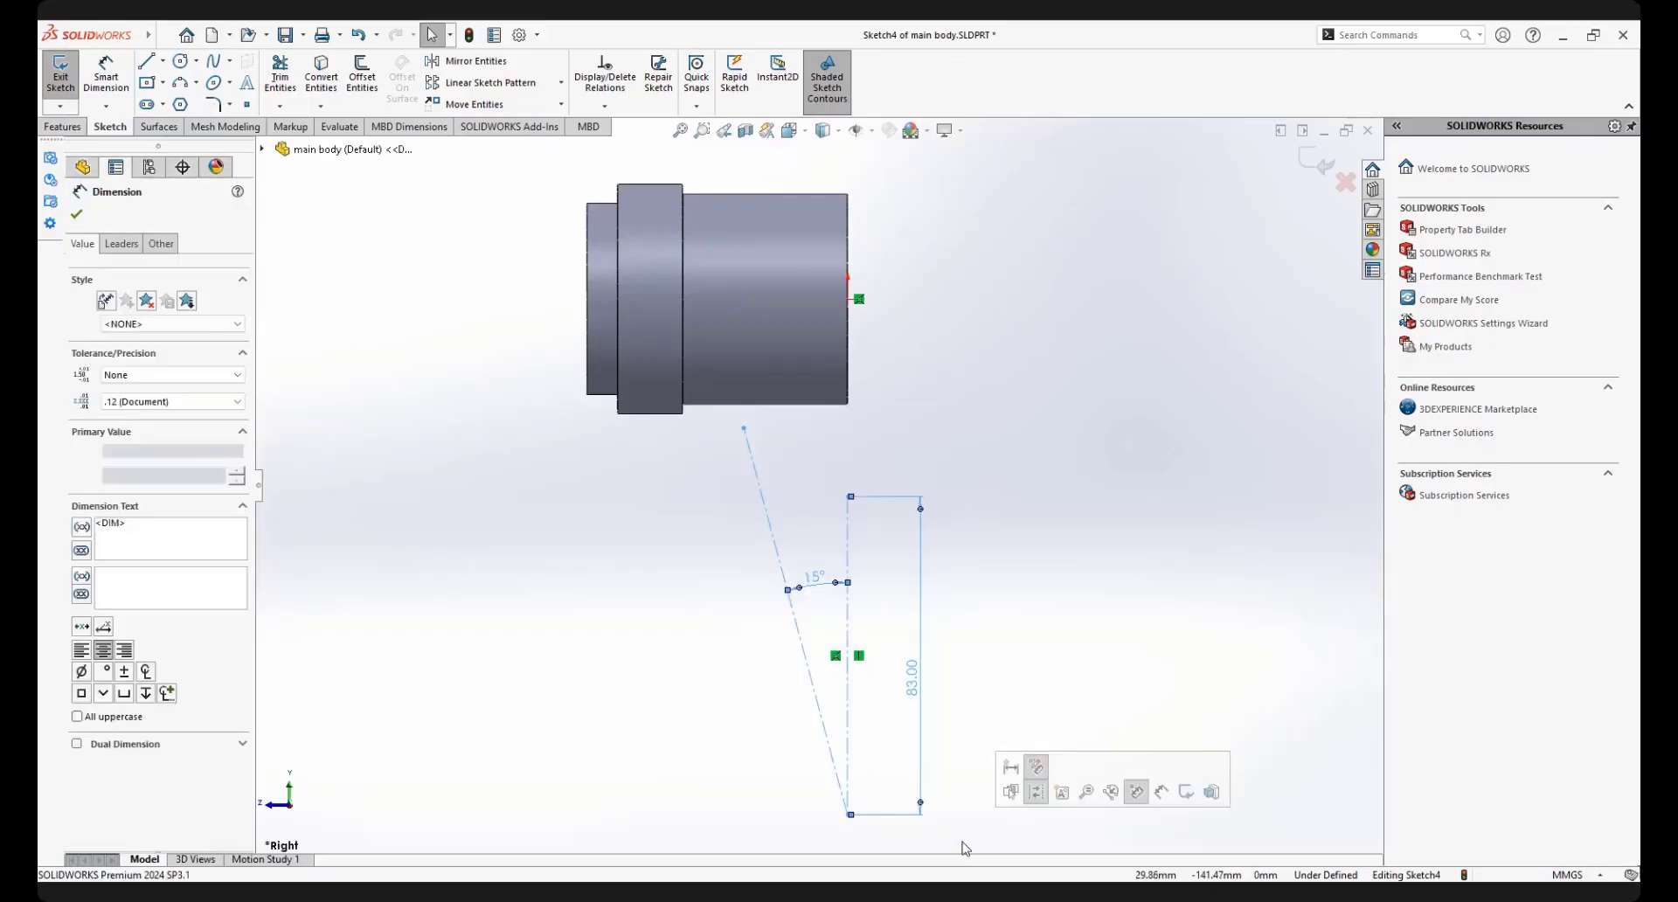
key("Delete")
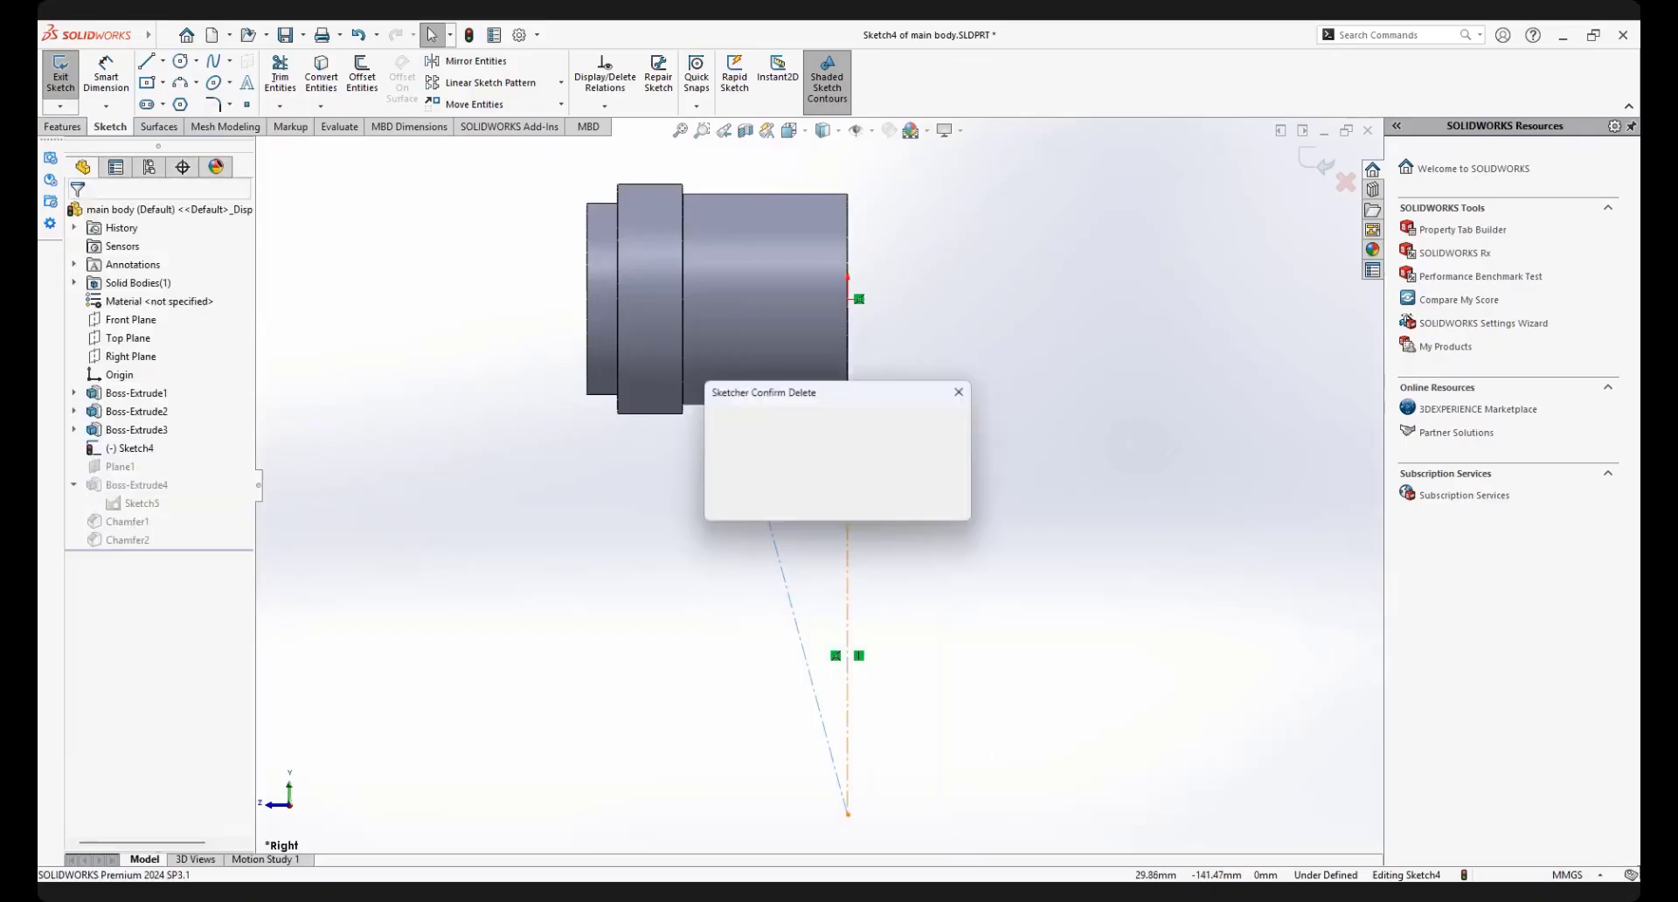
left_click(806, 463)
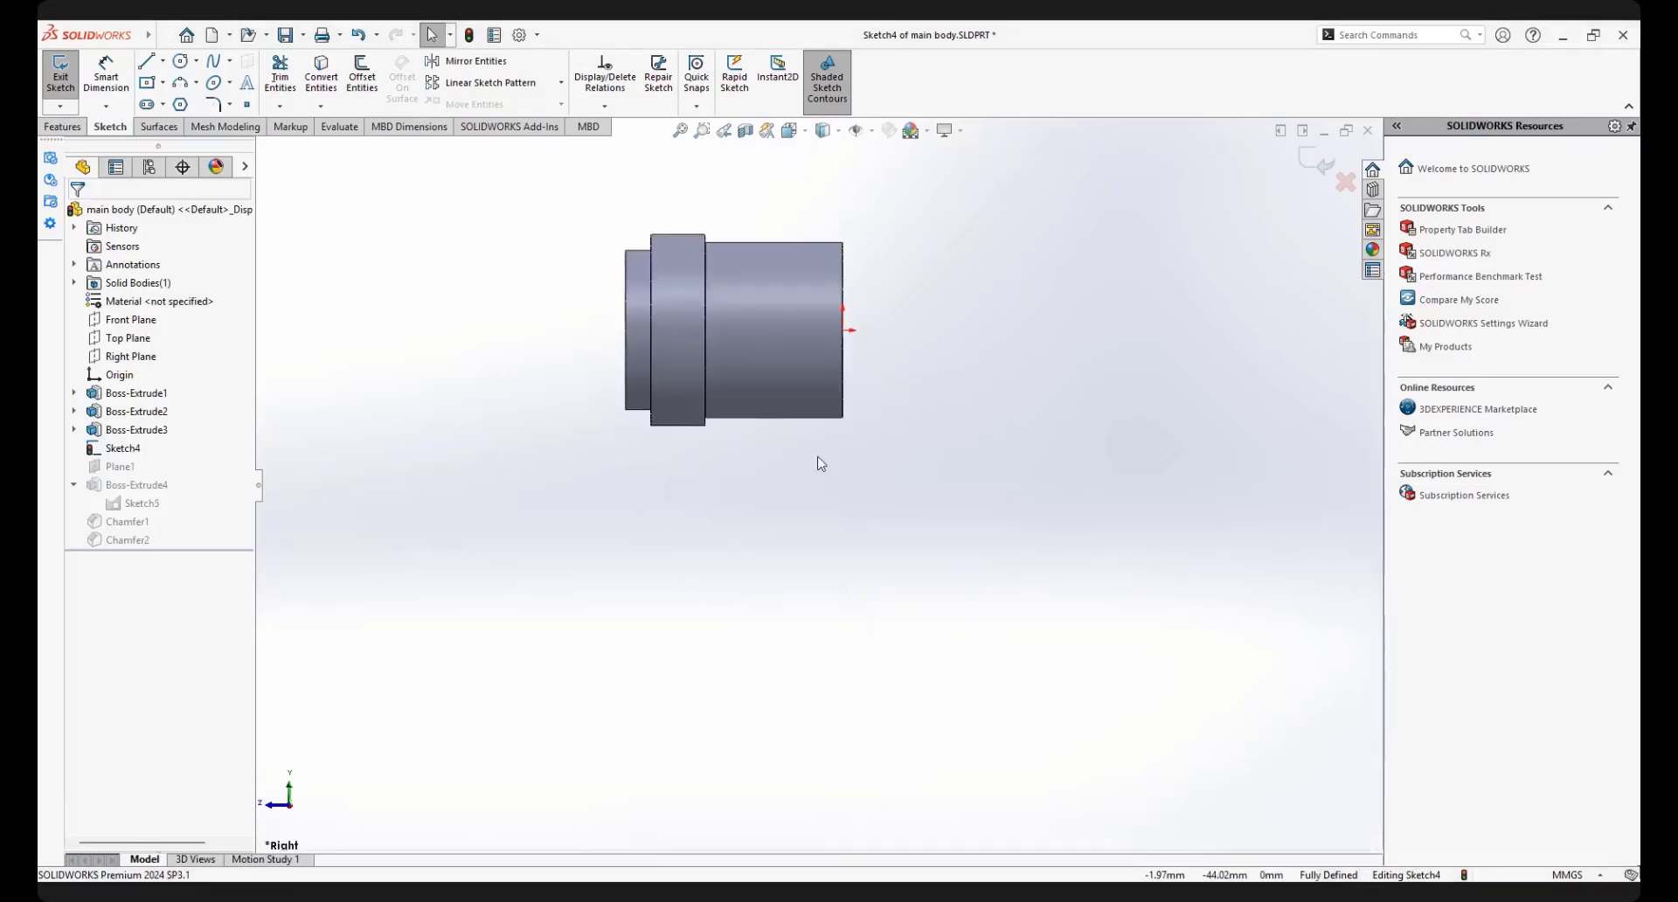
Sketch a vertical construction line about 69 mm long straight down from the body's lower edge, near its rear corner
scroll(815, 425, "up", 3)
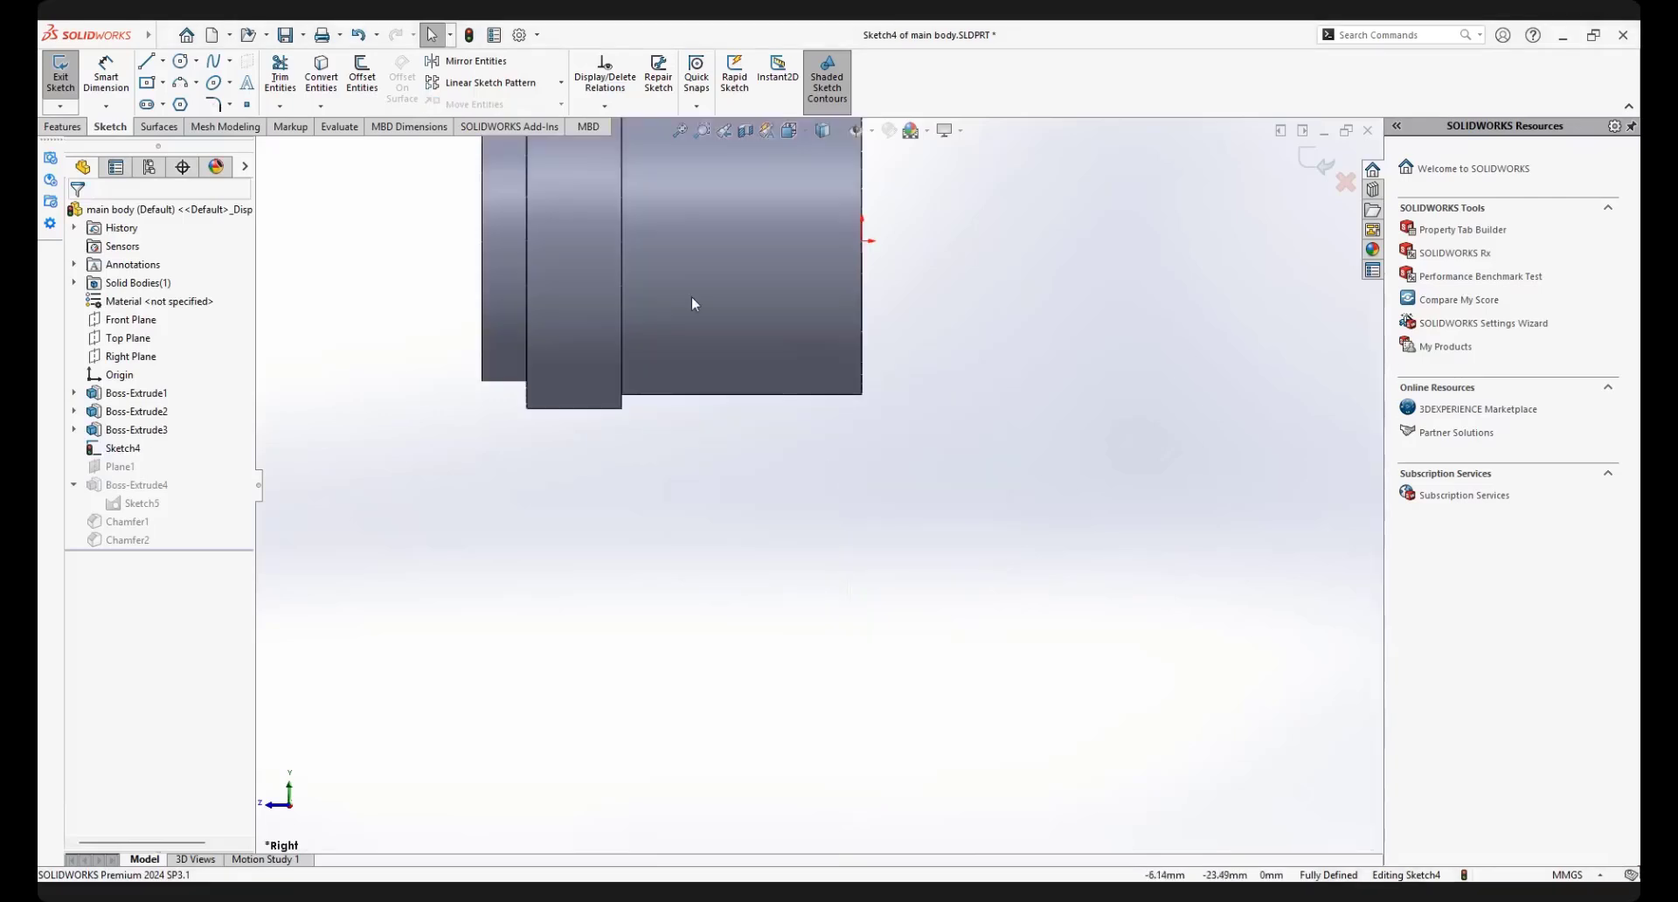
left_click(162, 61)
left_click(159, 114)
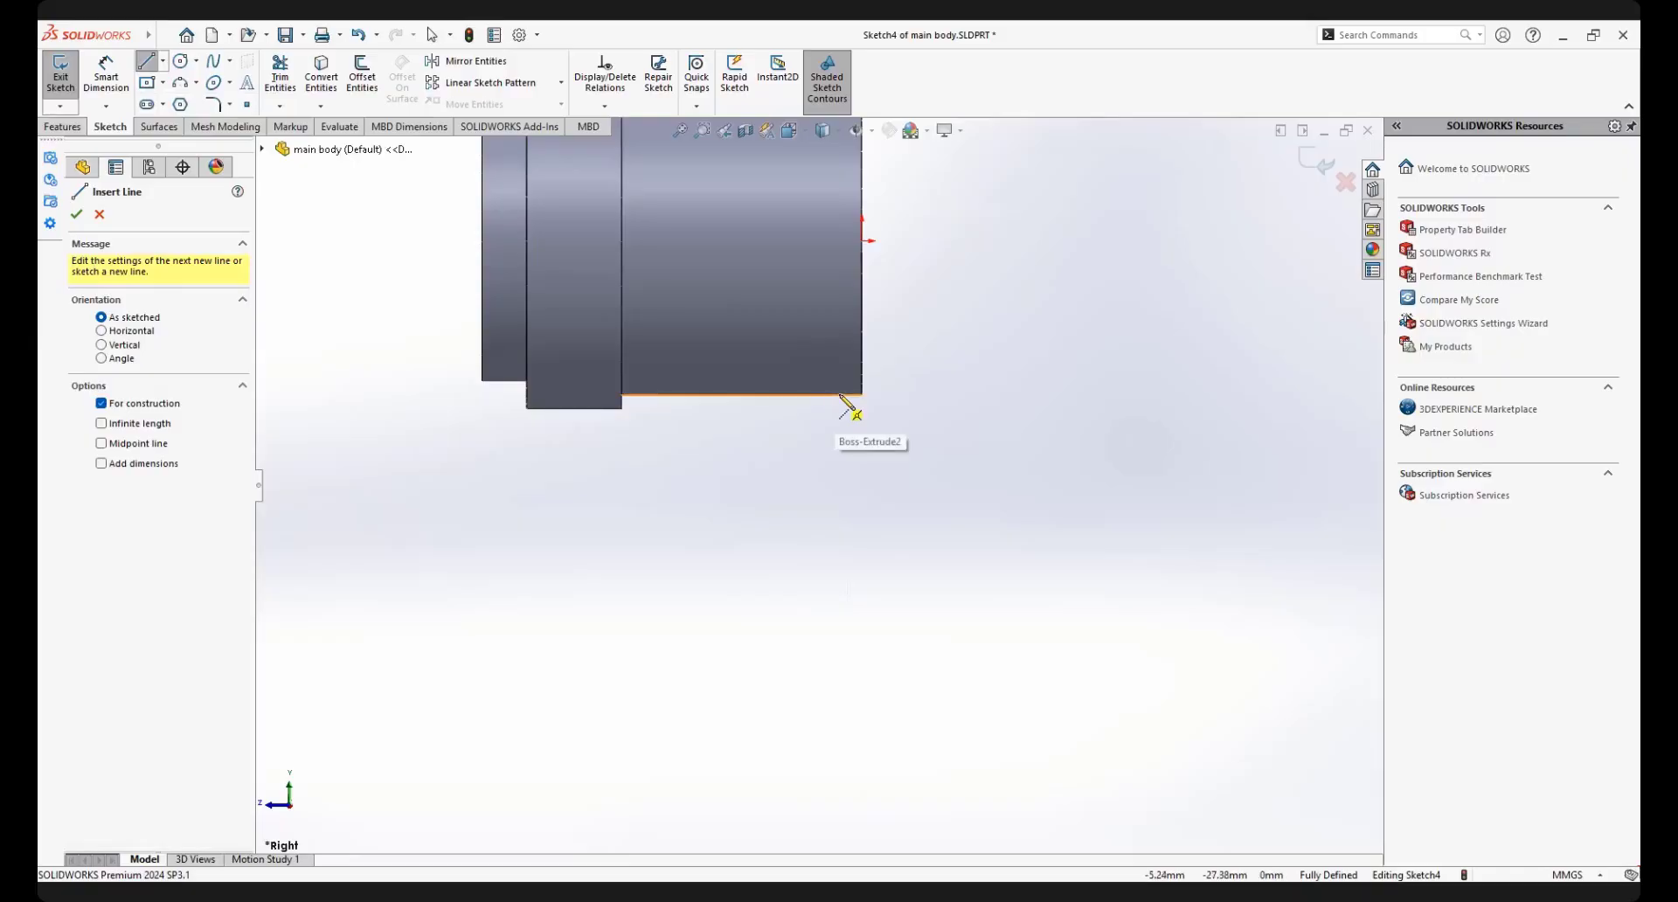
left_click(838, 395)
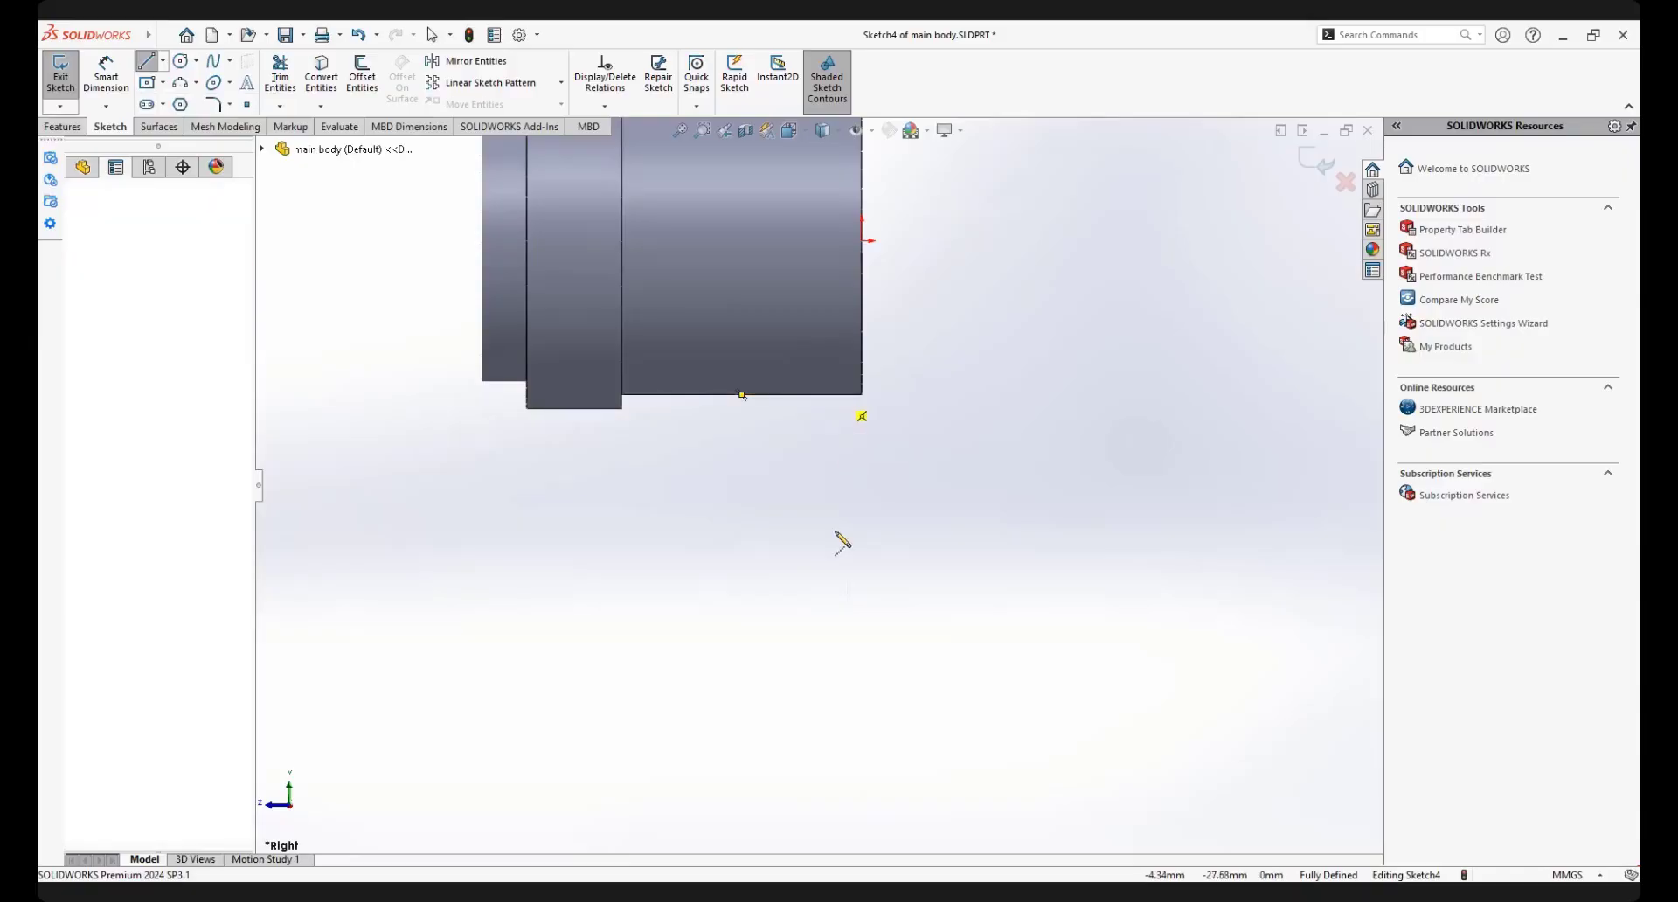
left_click(838, 778)
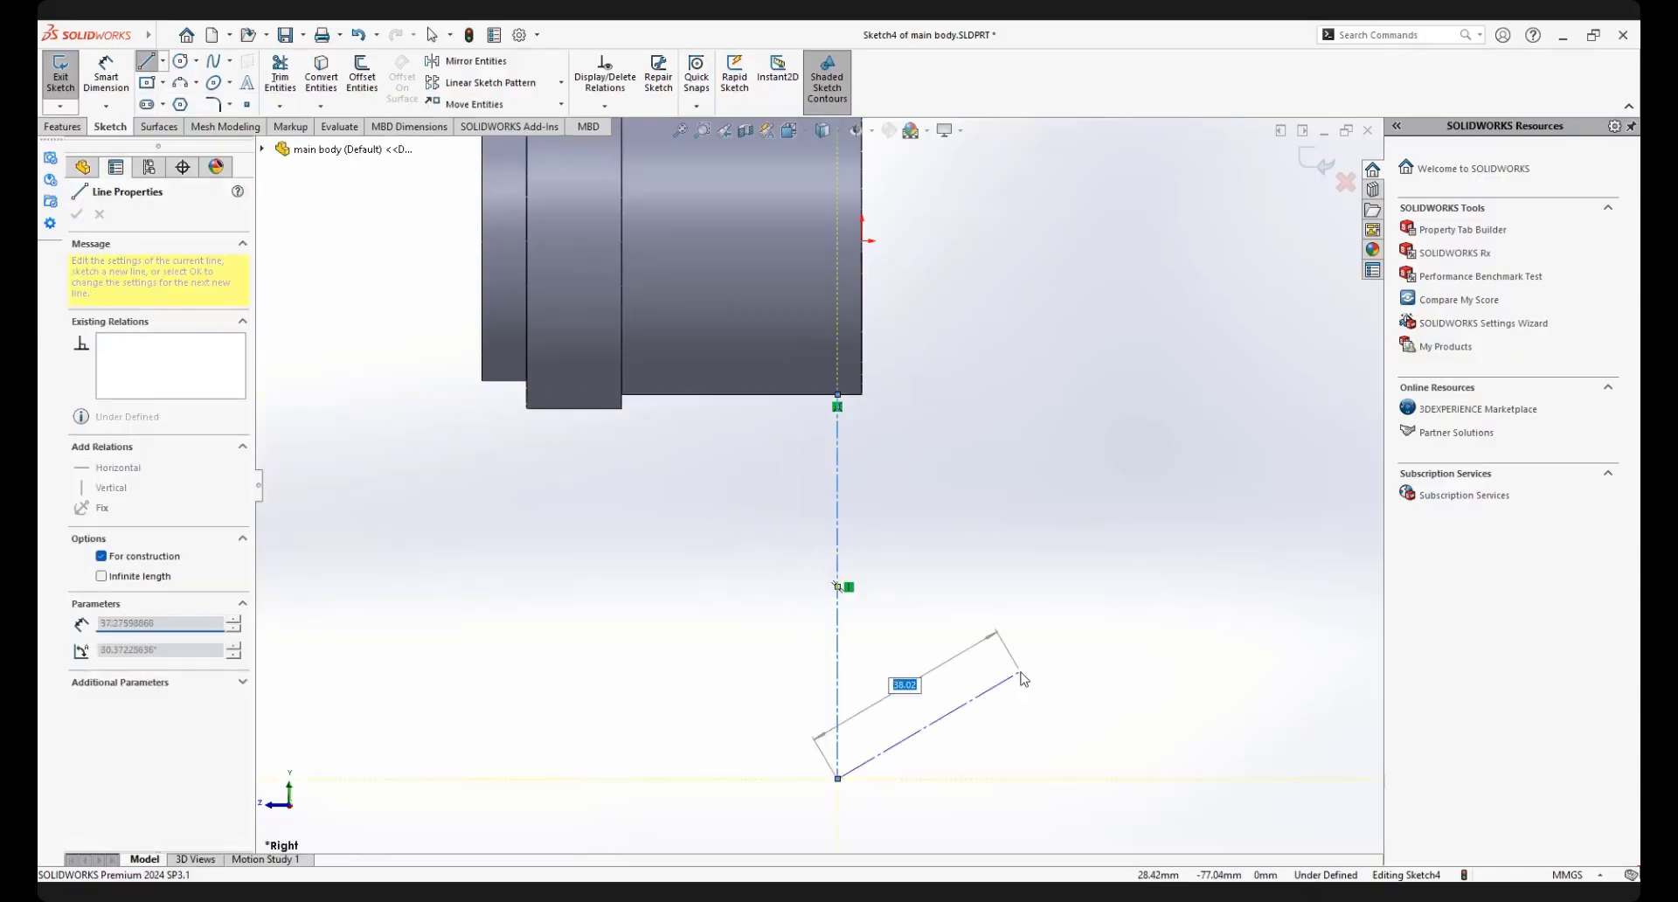
Dimension the vertical construction line's length and set it to 83 mm
right_click(1023, 678)
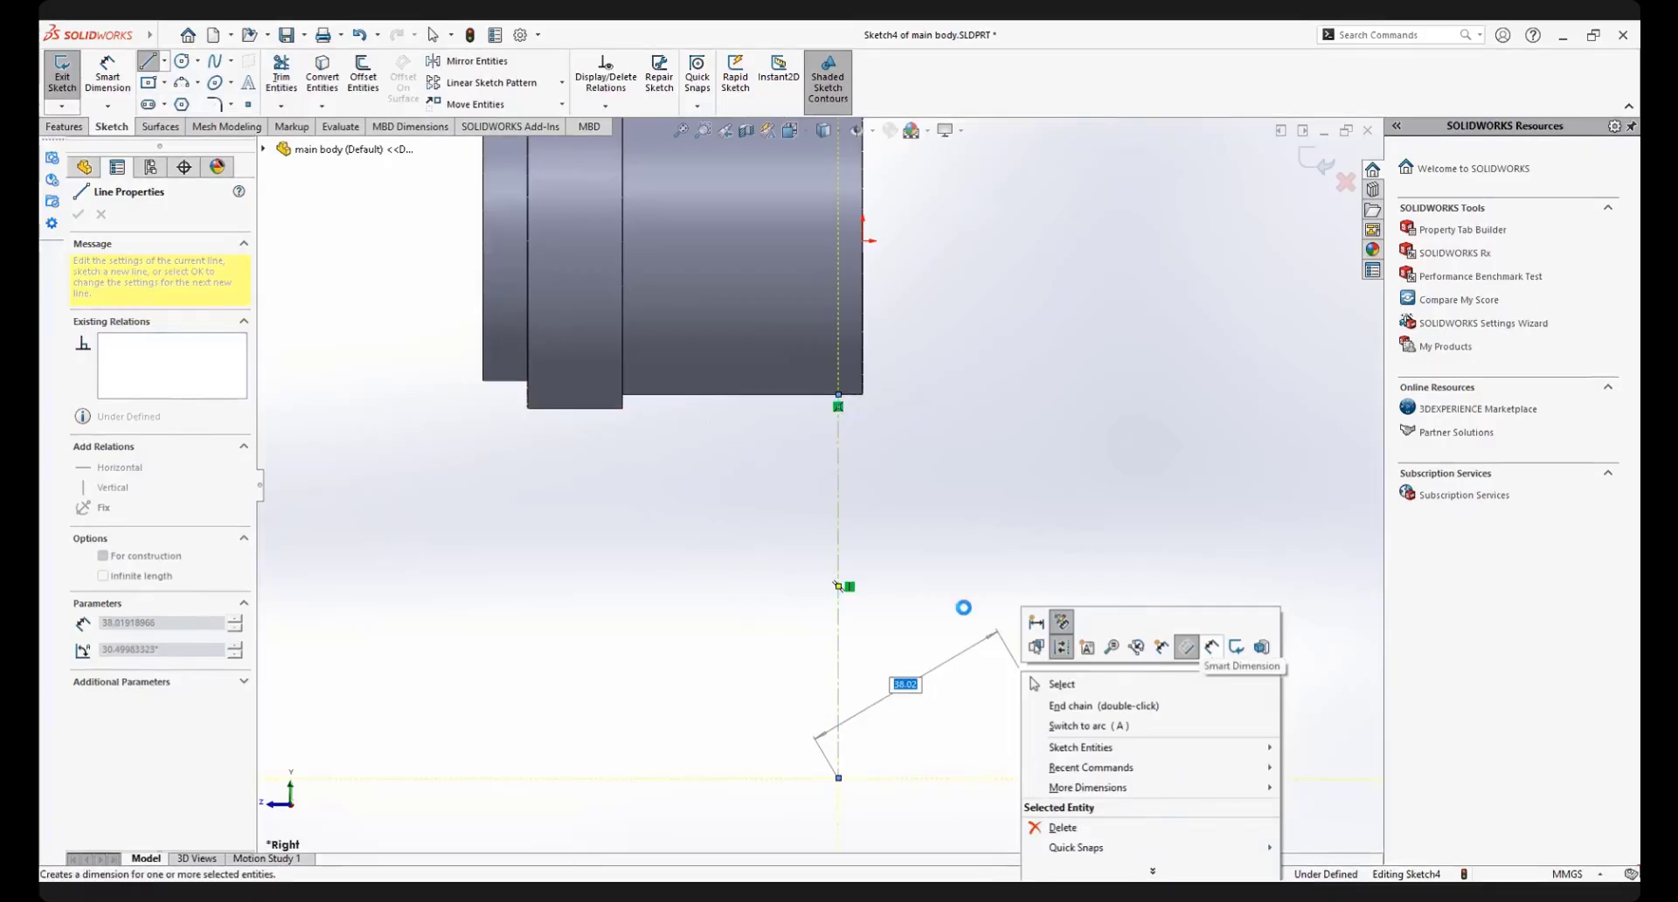
left_click(1186, 647)
left_click(885, 603)
left_click(910, 618)
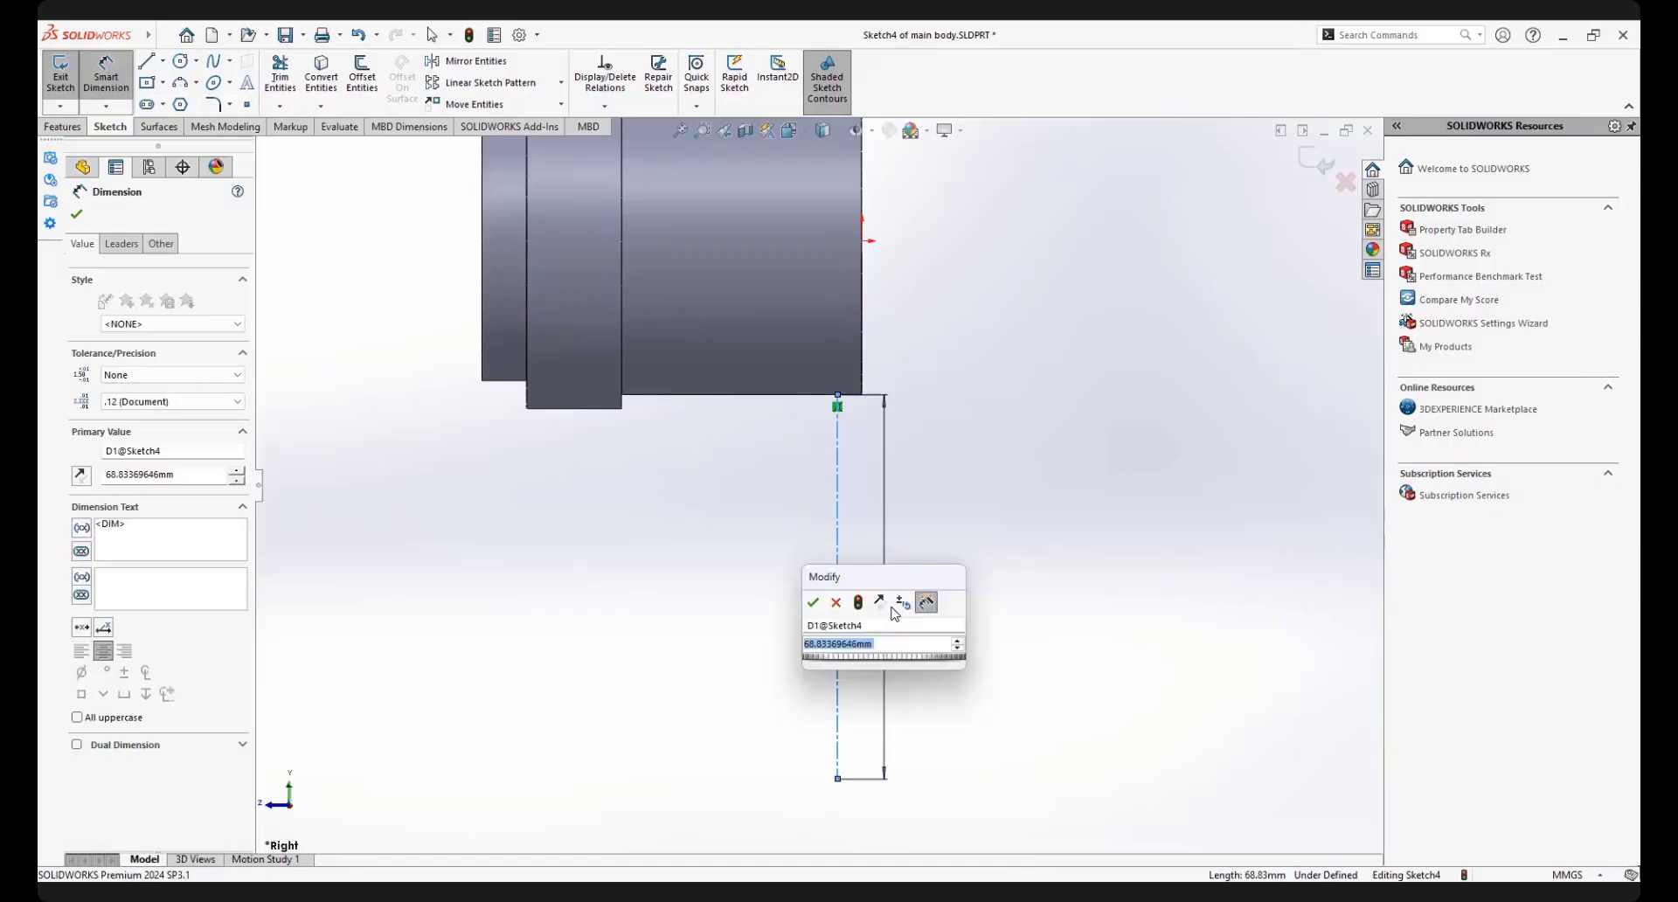
type("83")
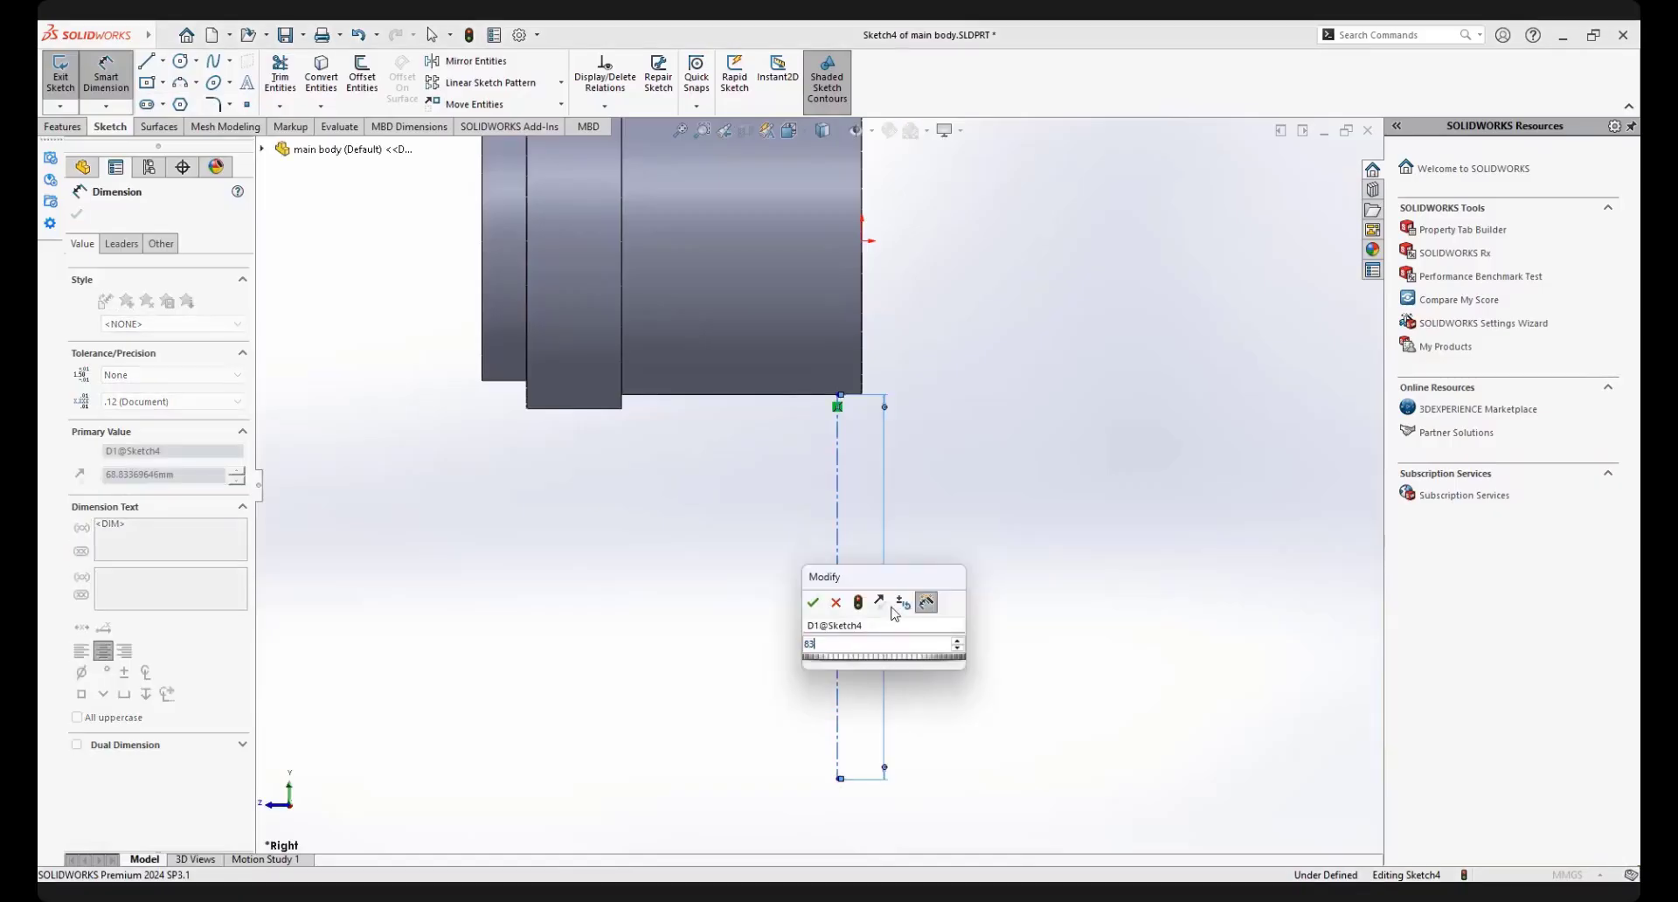
key("Escape")
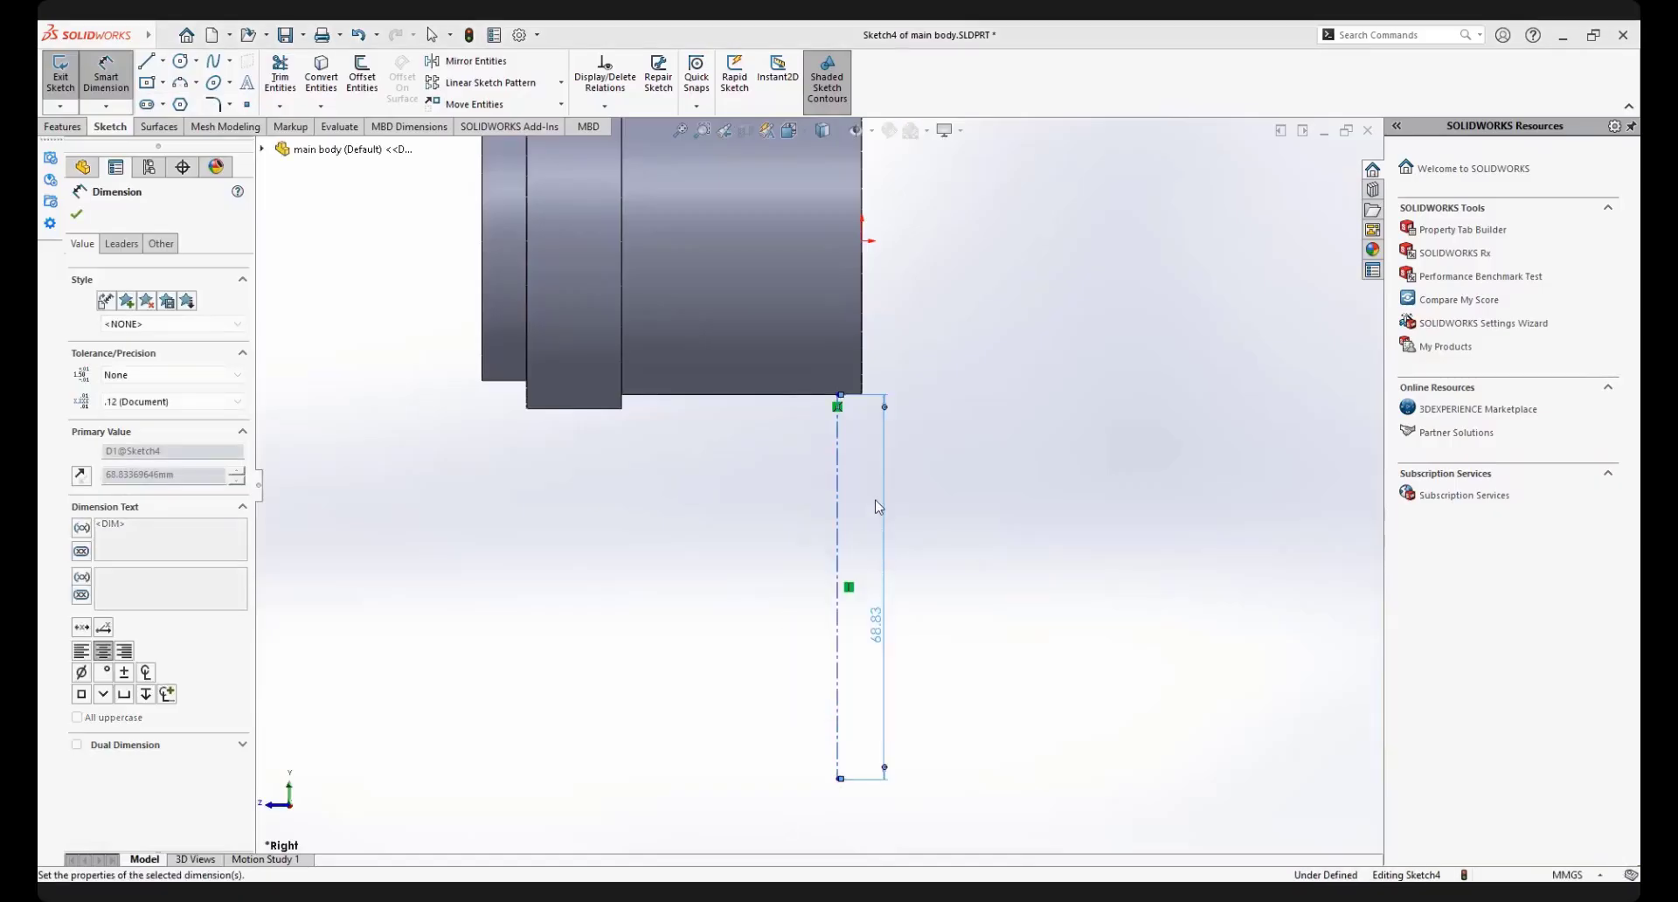
Dimension the vertical construction line from the body's rear end edge and set the distance to 5 mm
scroll(839, 465, "up", 3)
scroll(837, 465, "down", 3)
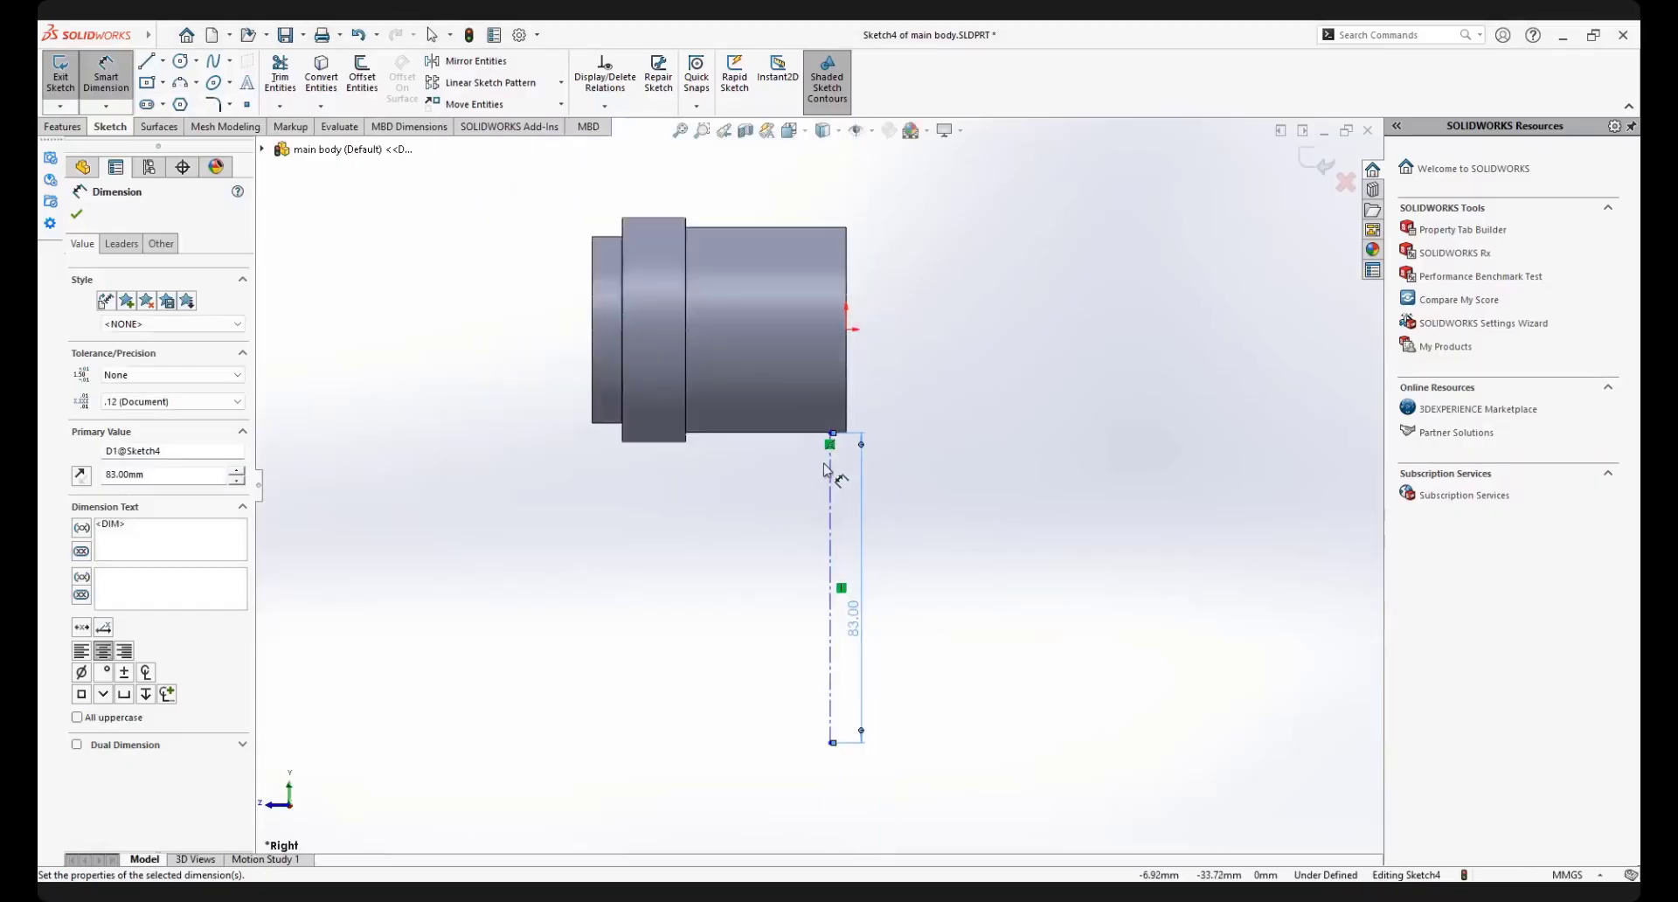
left_click(837, 465)
left_click(858, 417)
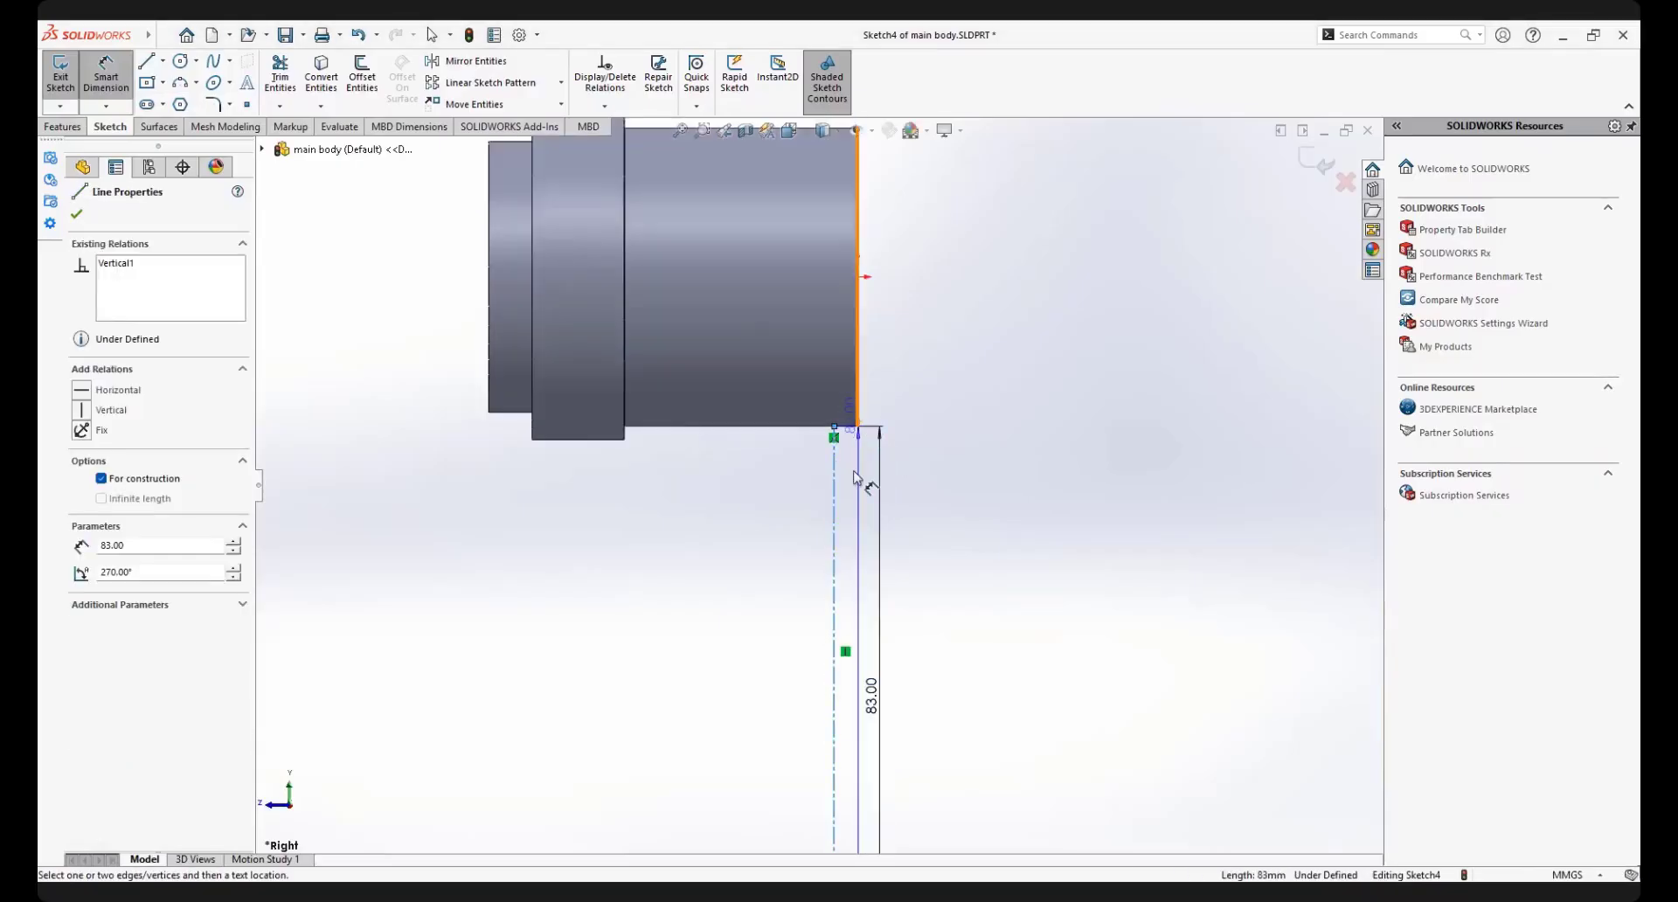
left_click(851, 473)
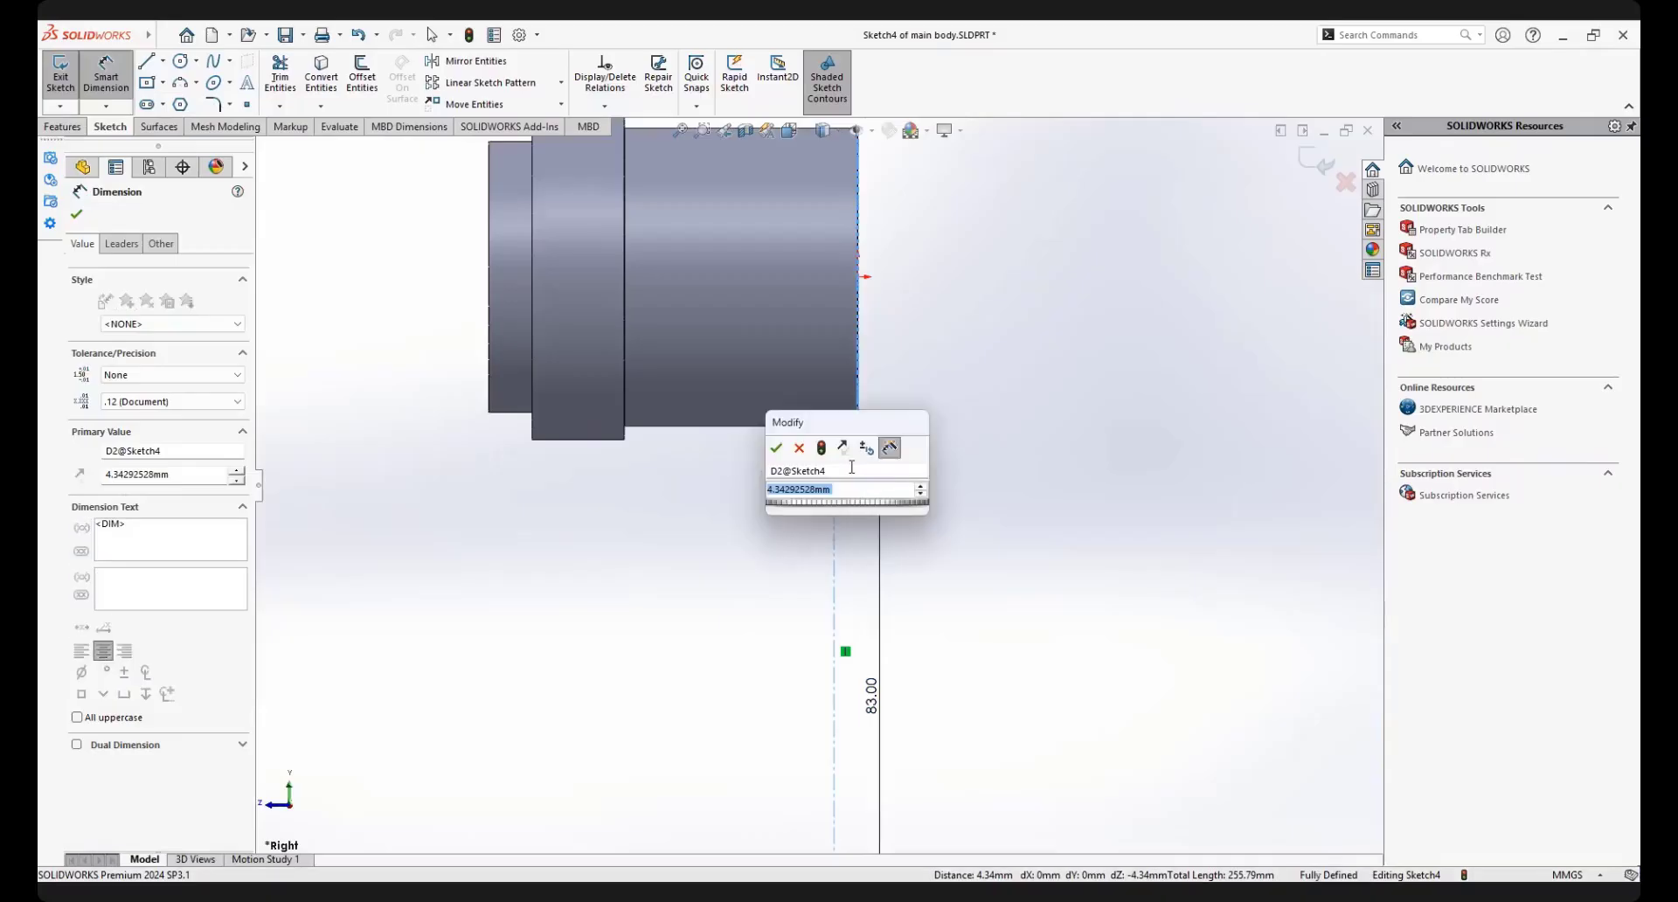
type("8")
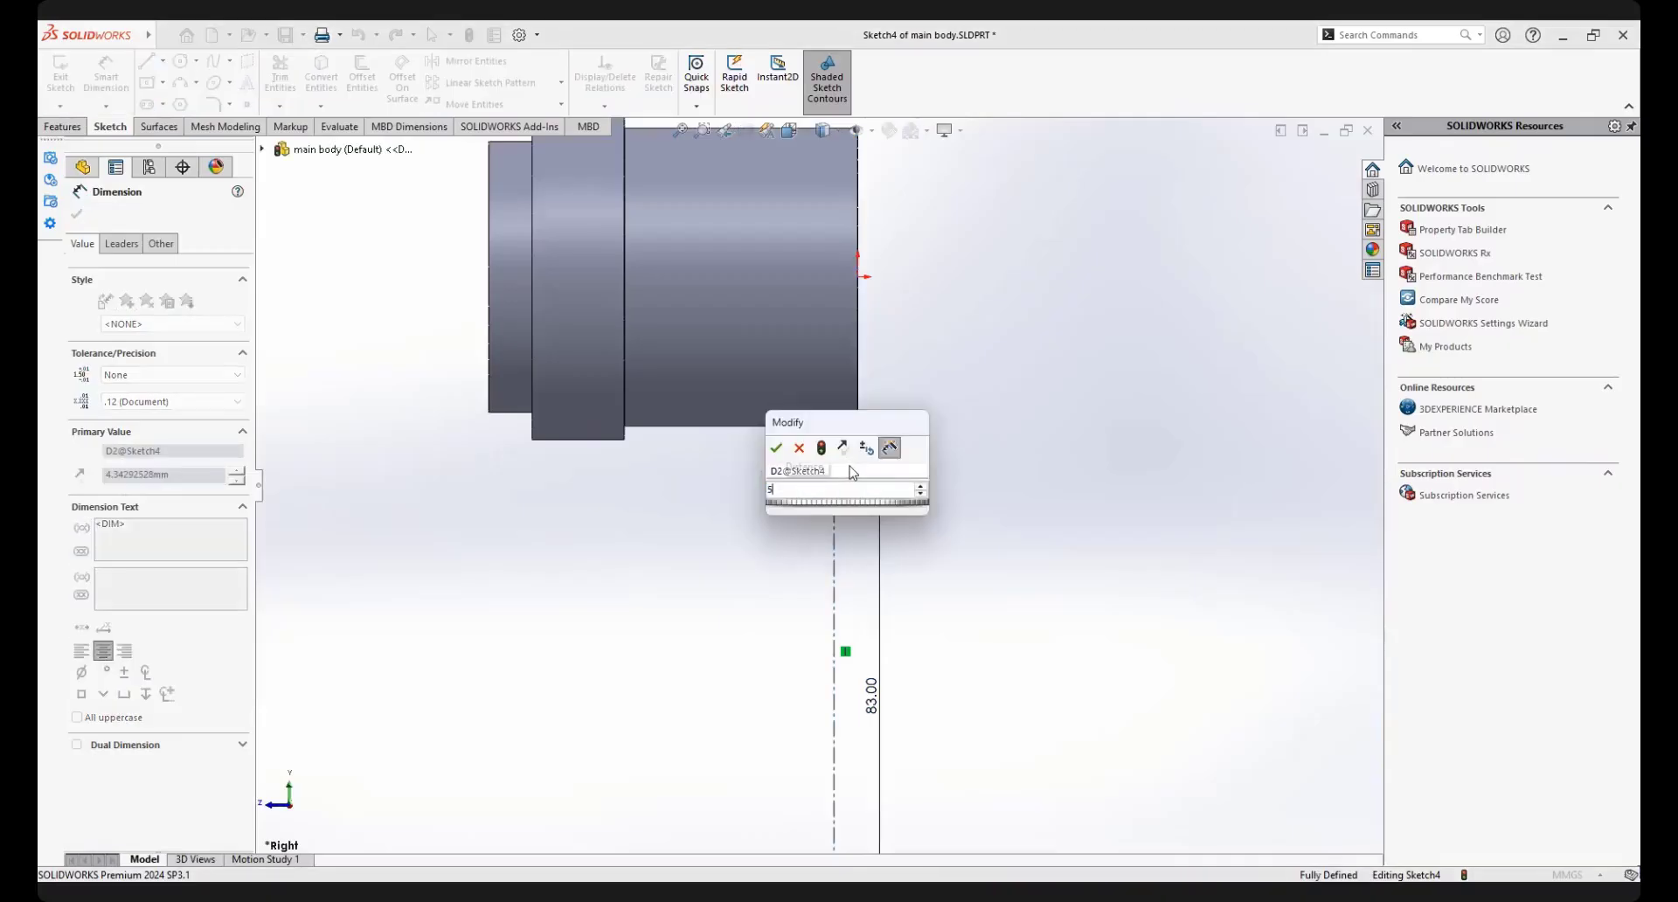
key("Return")
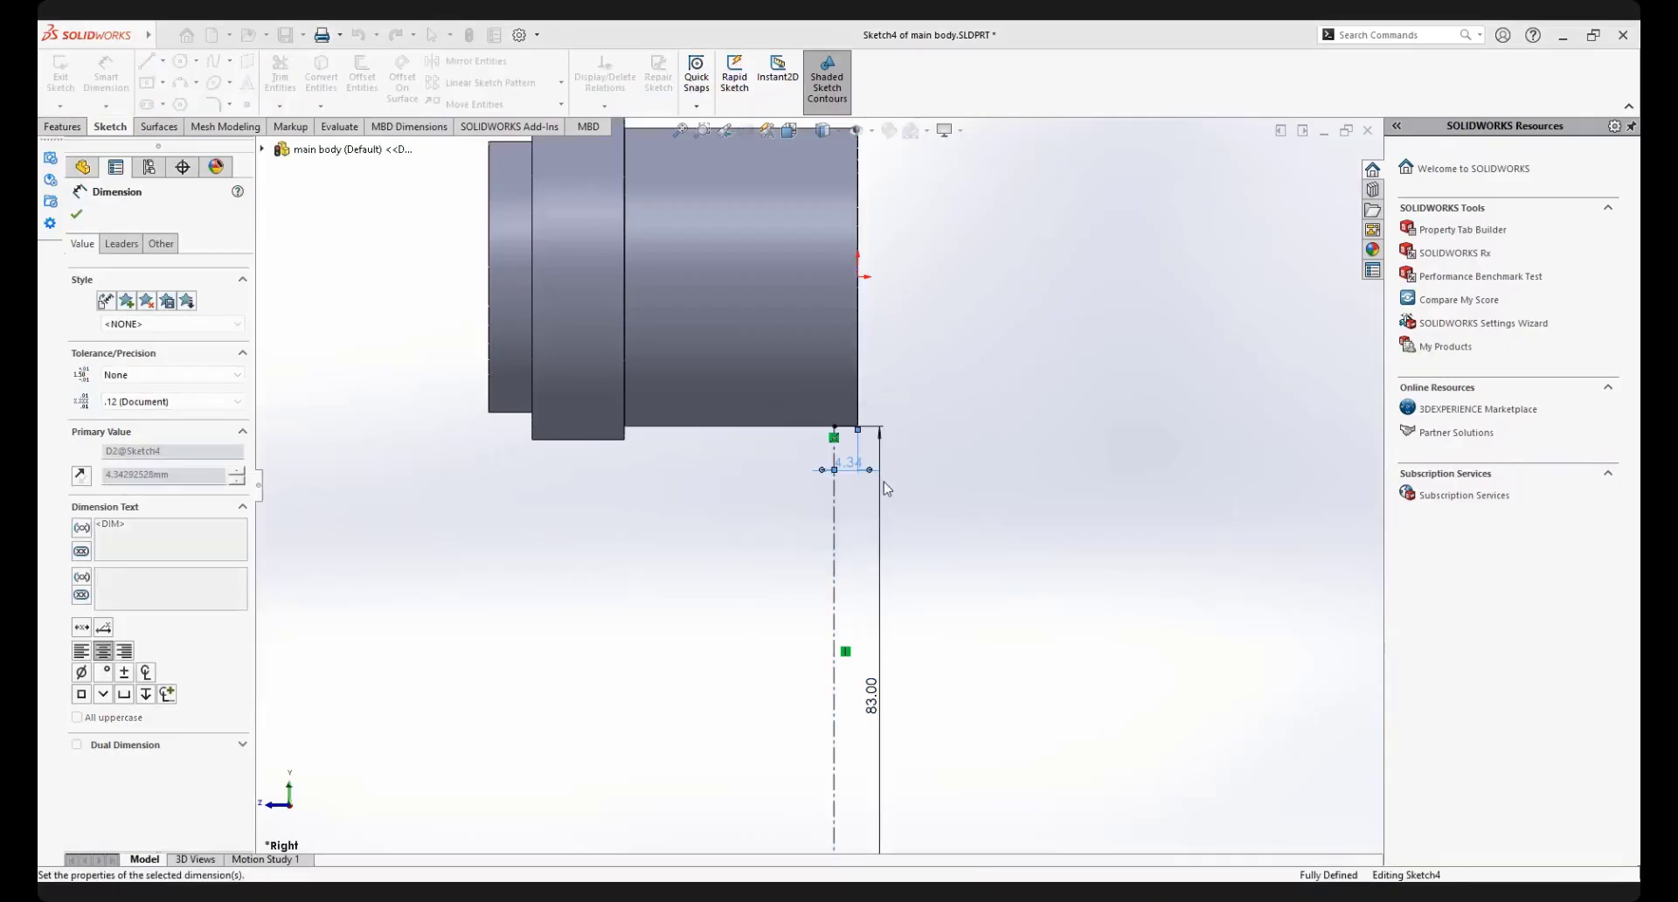
Sketch a slanted construction line from the vertical line's lower endpoint up to the body's lower edge, about 12.7° off vertical
scroll(817, 503, "up", 2)
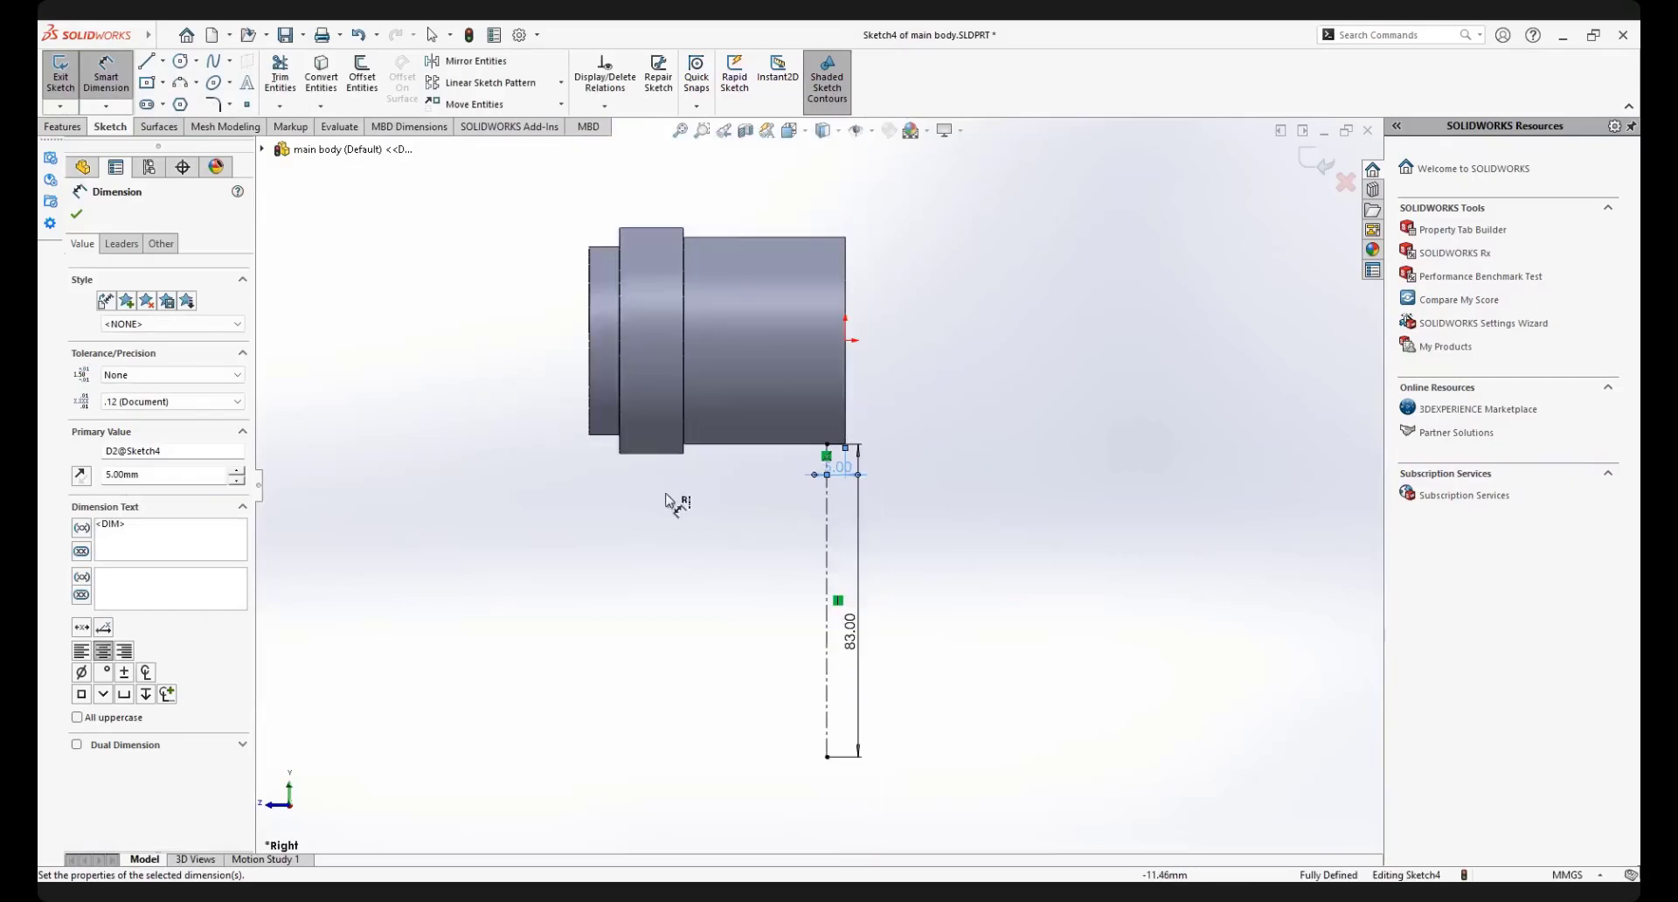
right_click(381, 306)
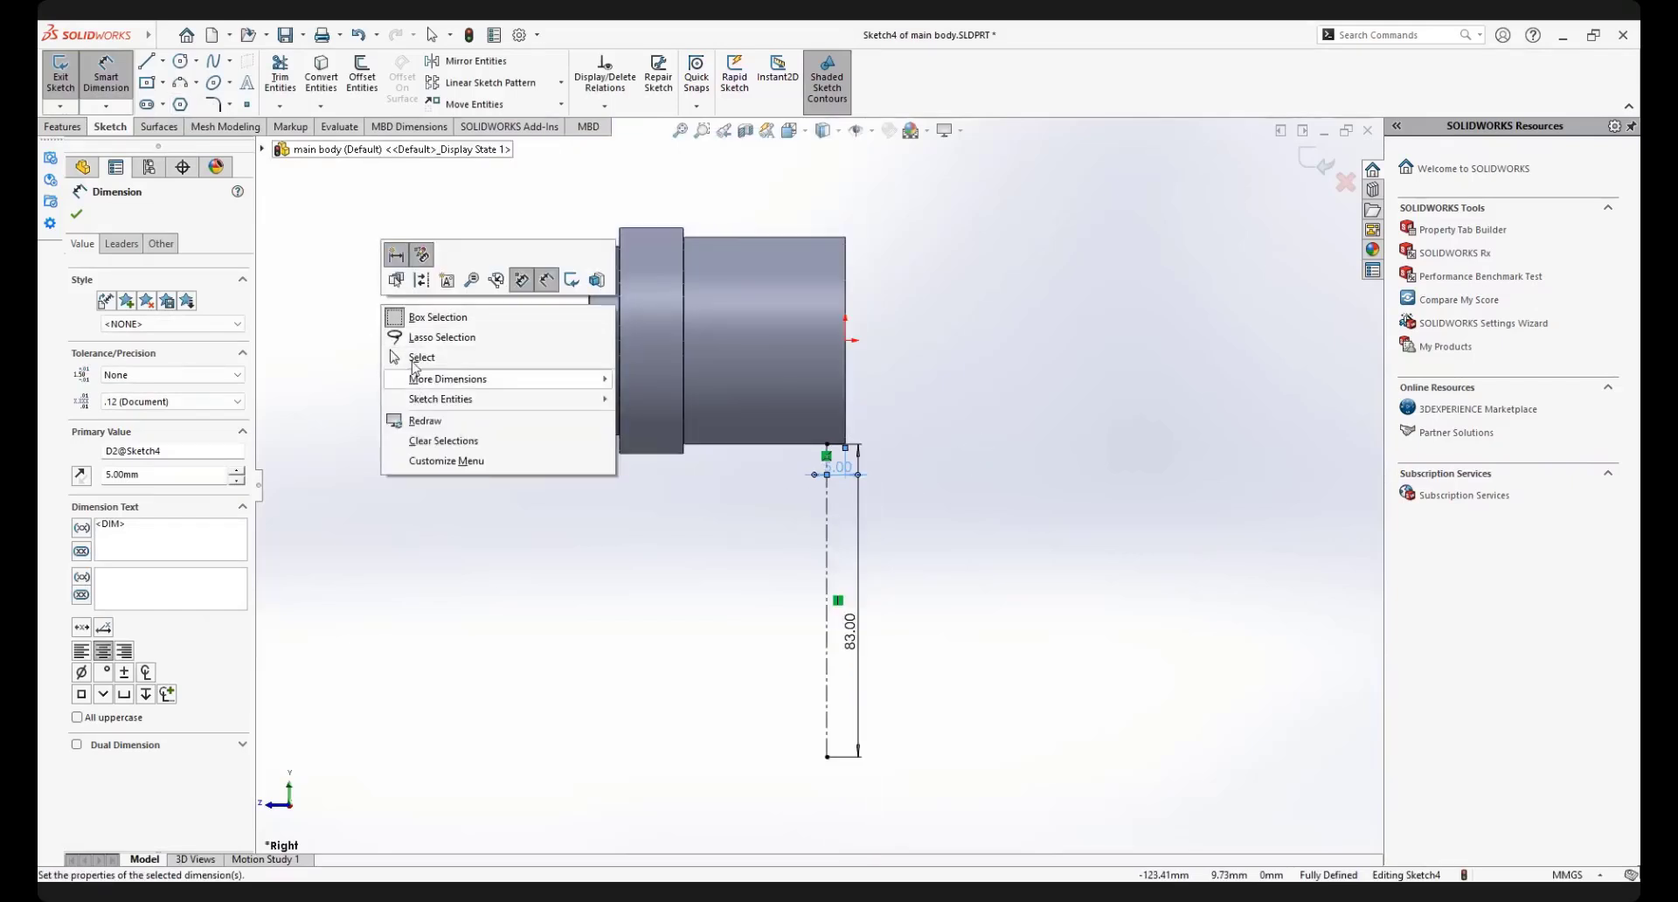
left_click(411, 357)
left_click(162, 61)
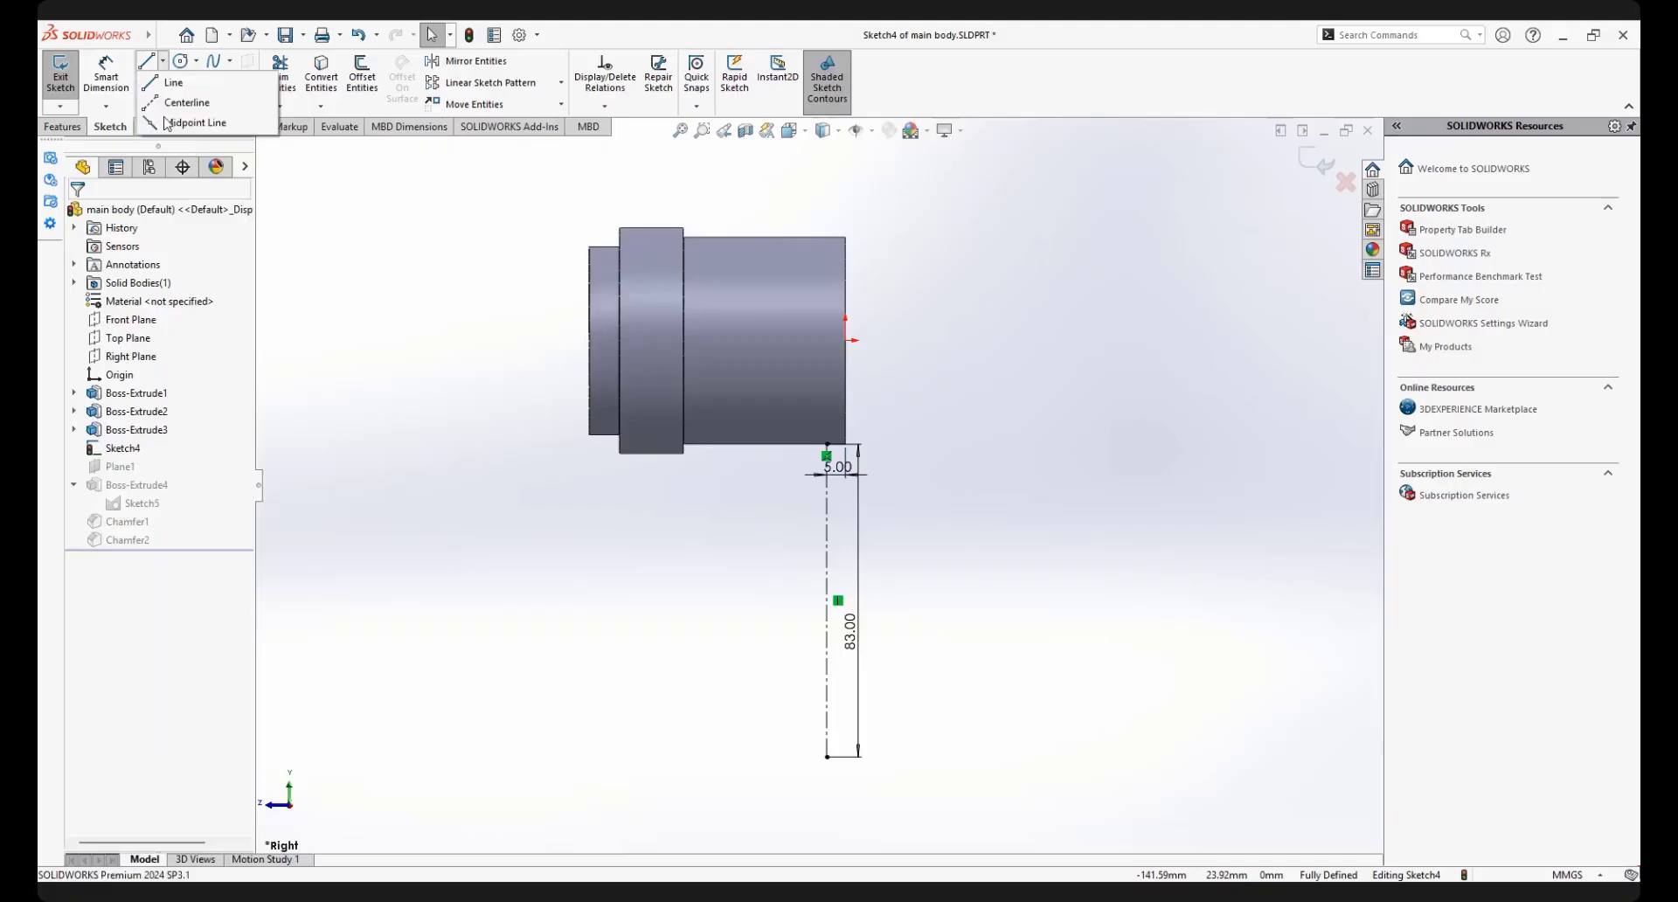
left_click(175, 103)
left_click(827, 757)
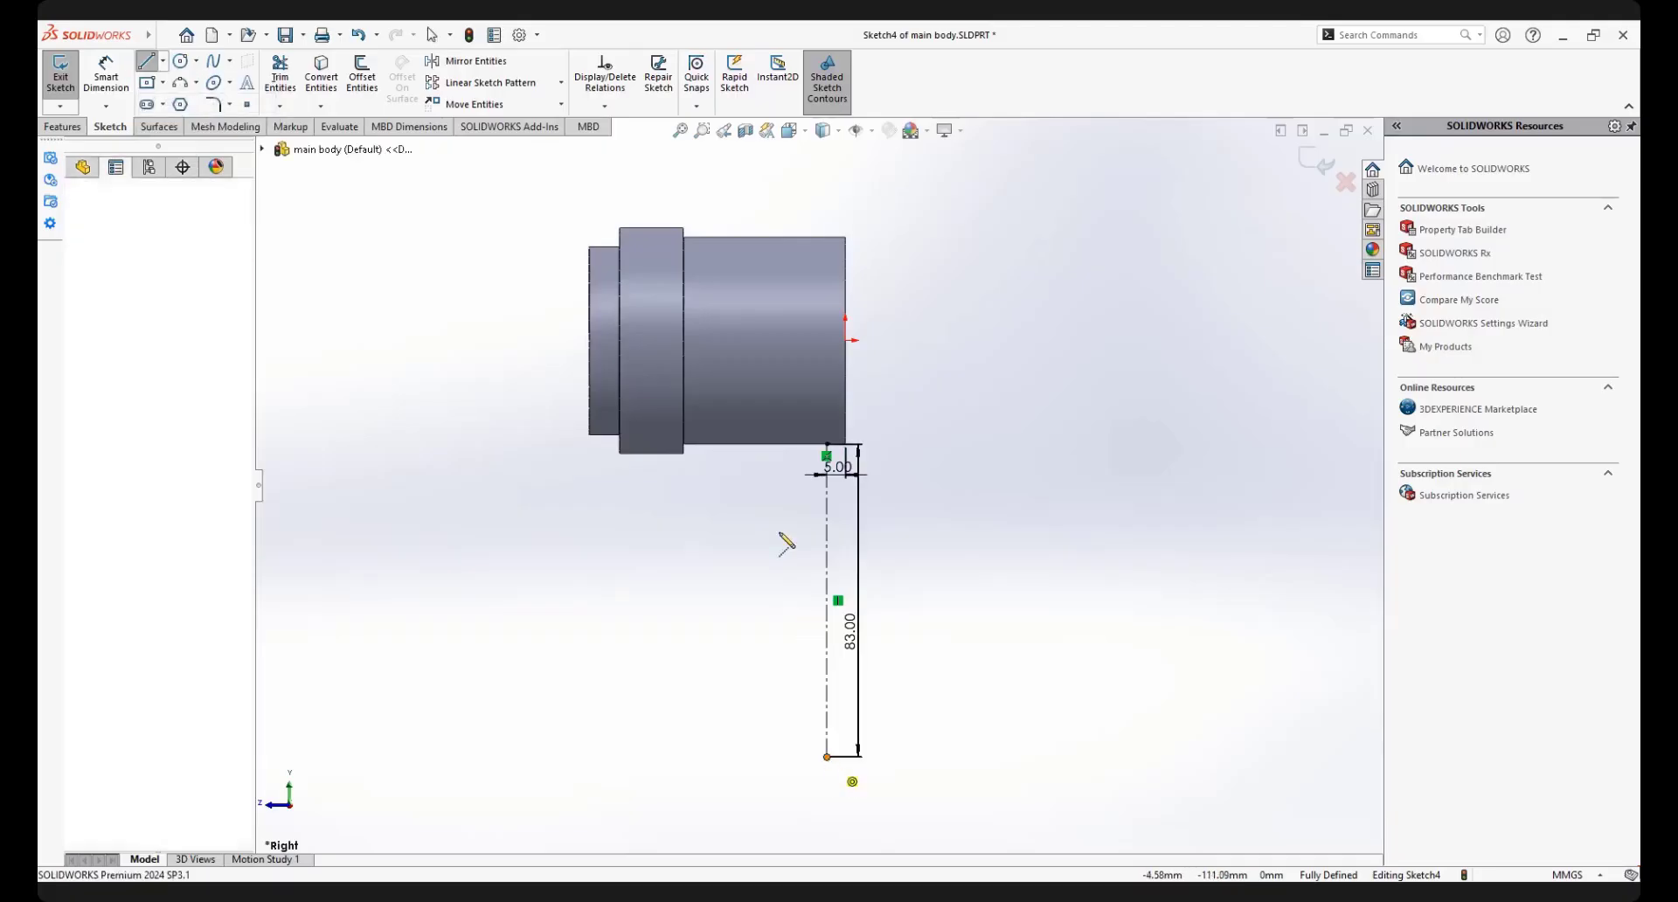
left_click(757, 444)
Dimension the angle between the slanted and vertical construction lines and set it to 15°
right_click(790, 495)
left_click(981, 473)
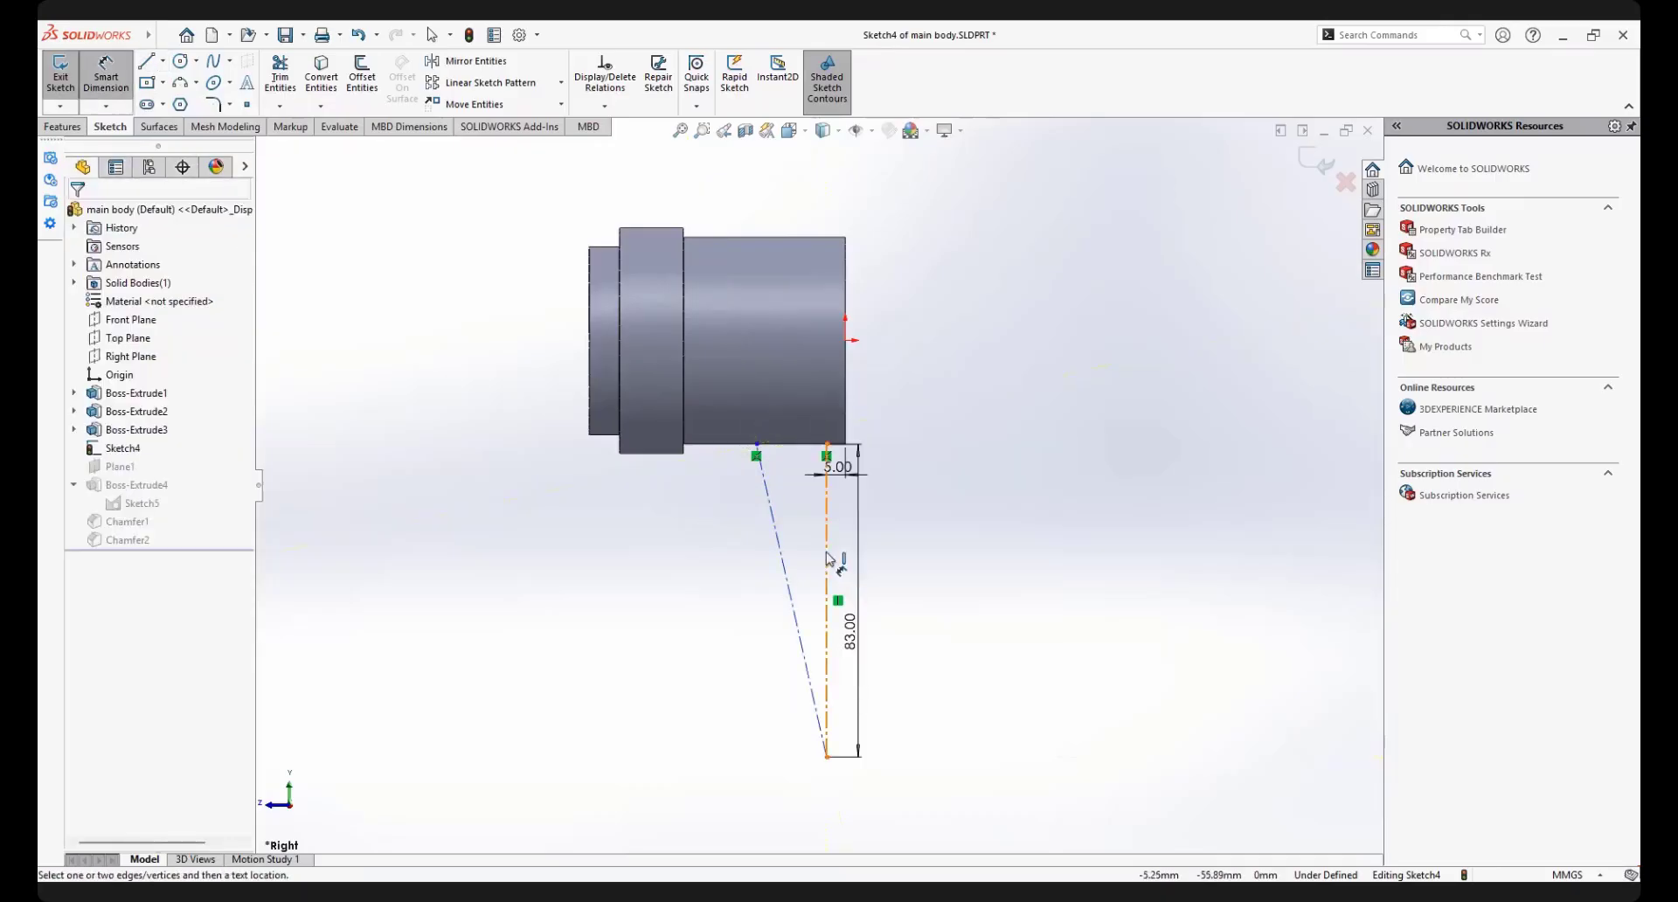
left_click(827, 557)
left_click(791, 560)
left_click(808, 553)
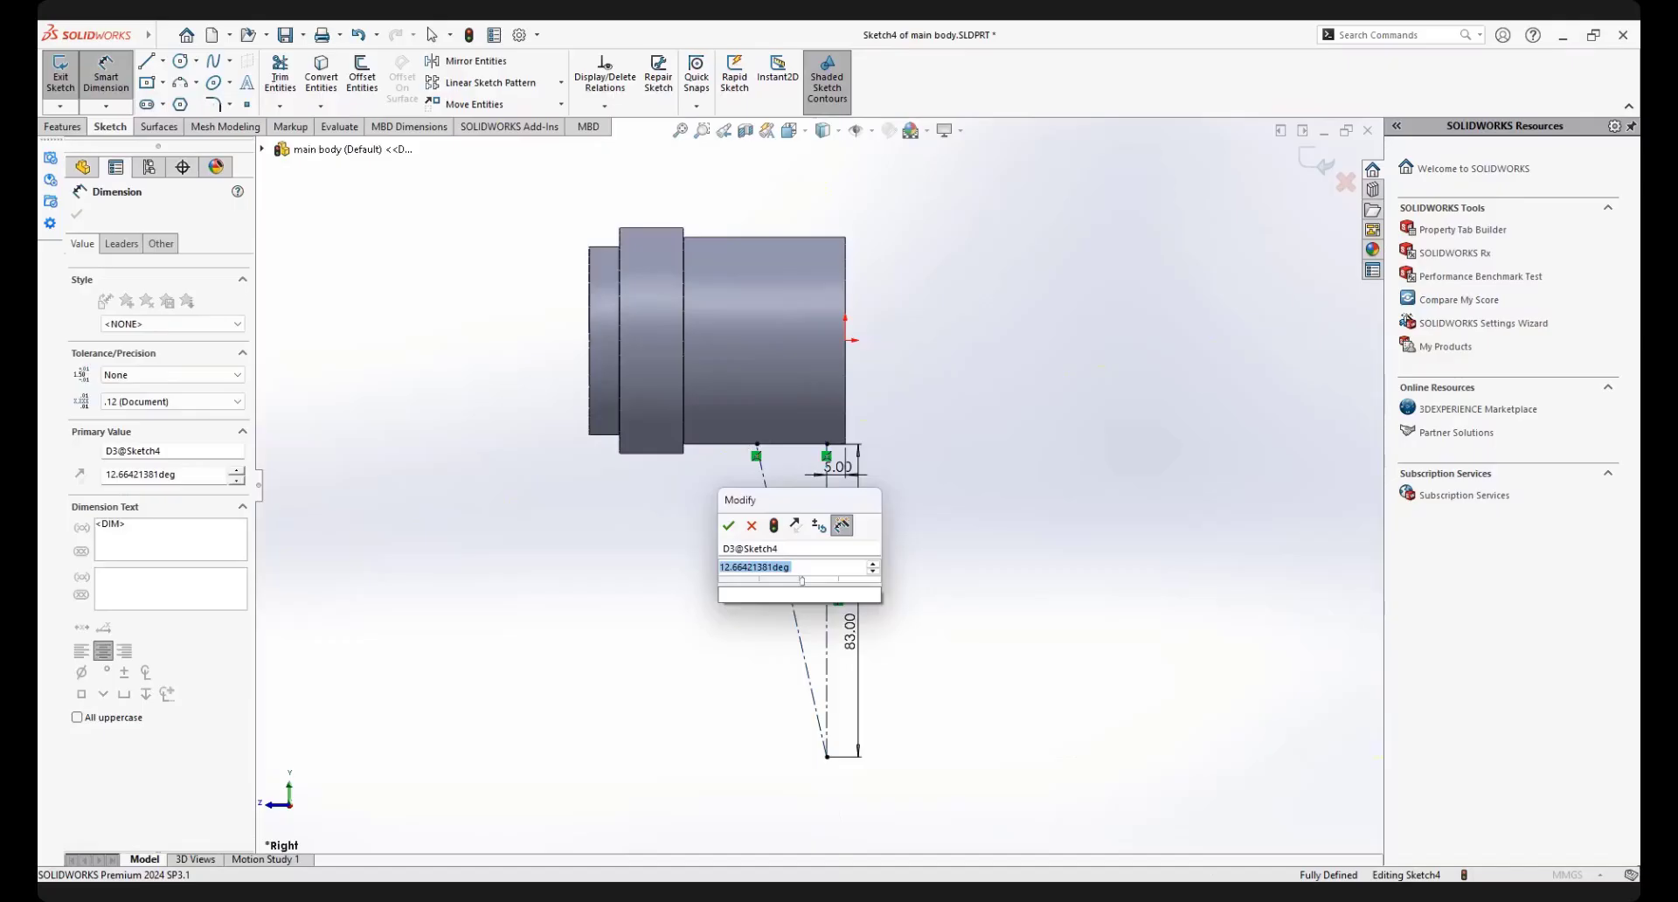
type("15")
key("Escape")
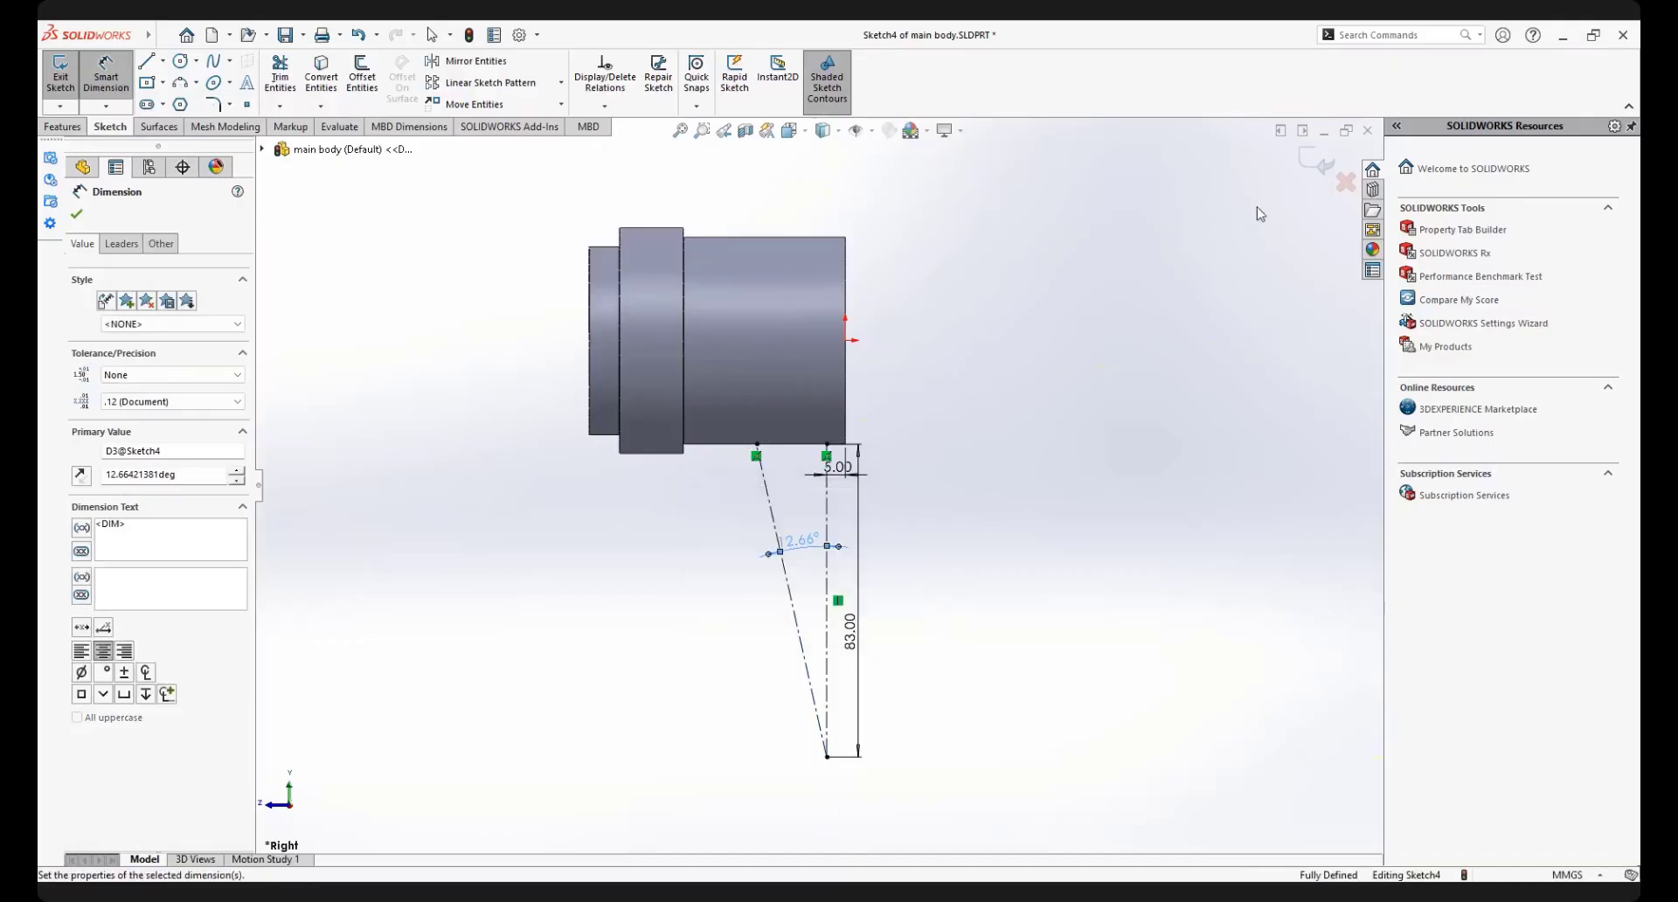
Exit the sketch and choose to stop the rebuild and repair Plane1, dismissing the error report
left_click(1324, 164)
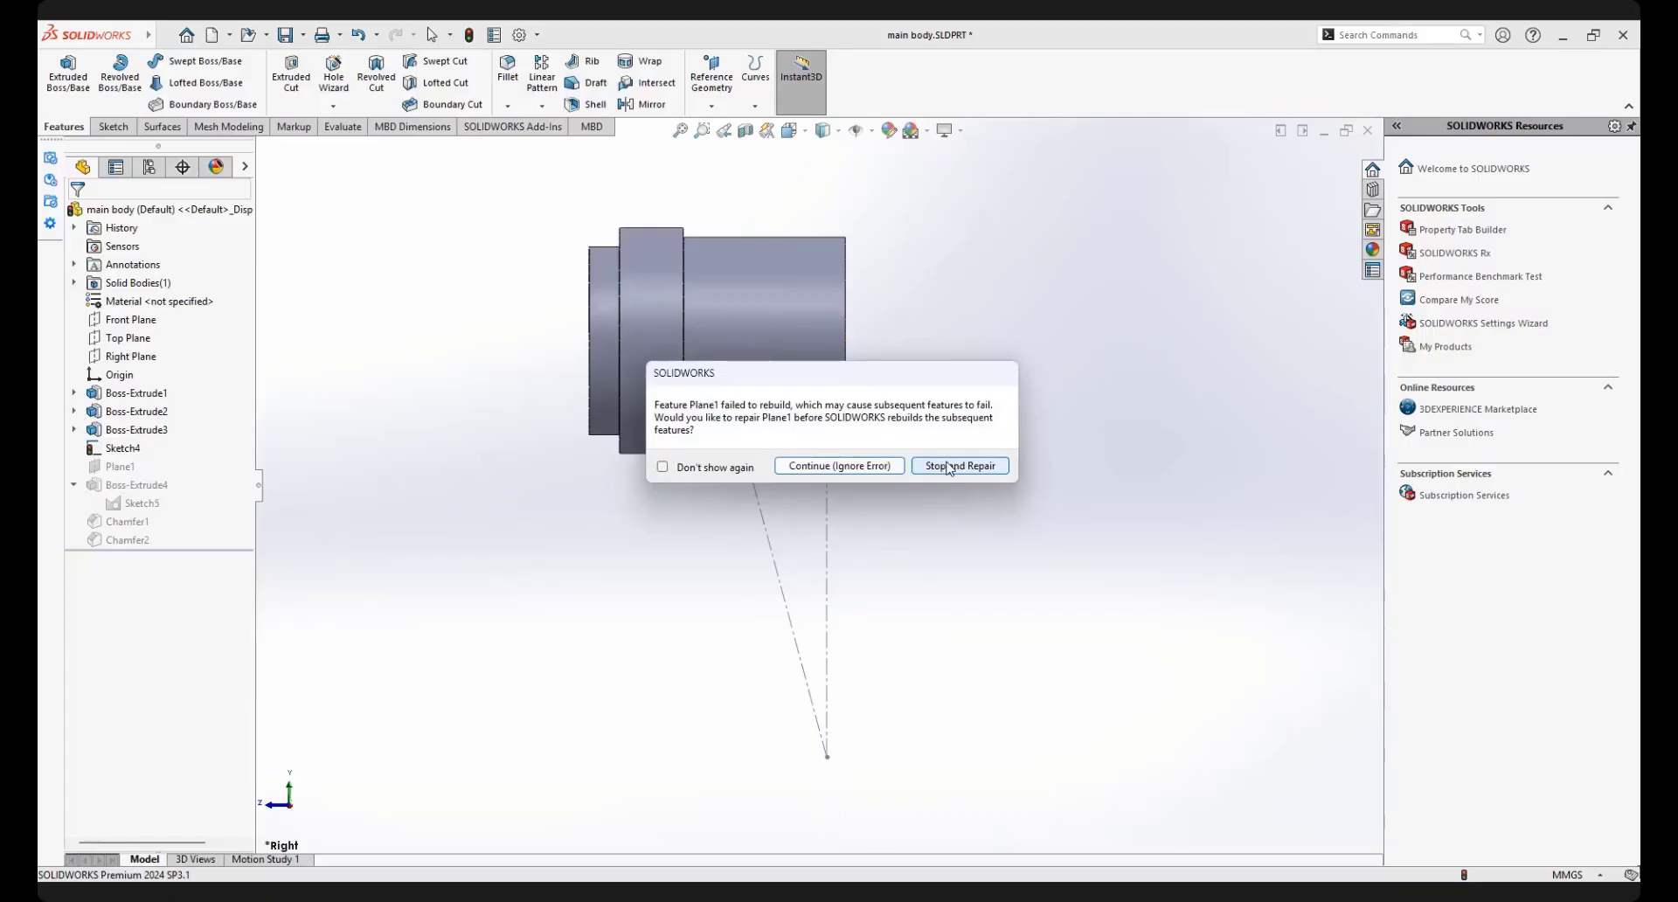
left_click(900, 467)
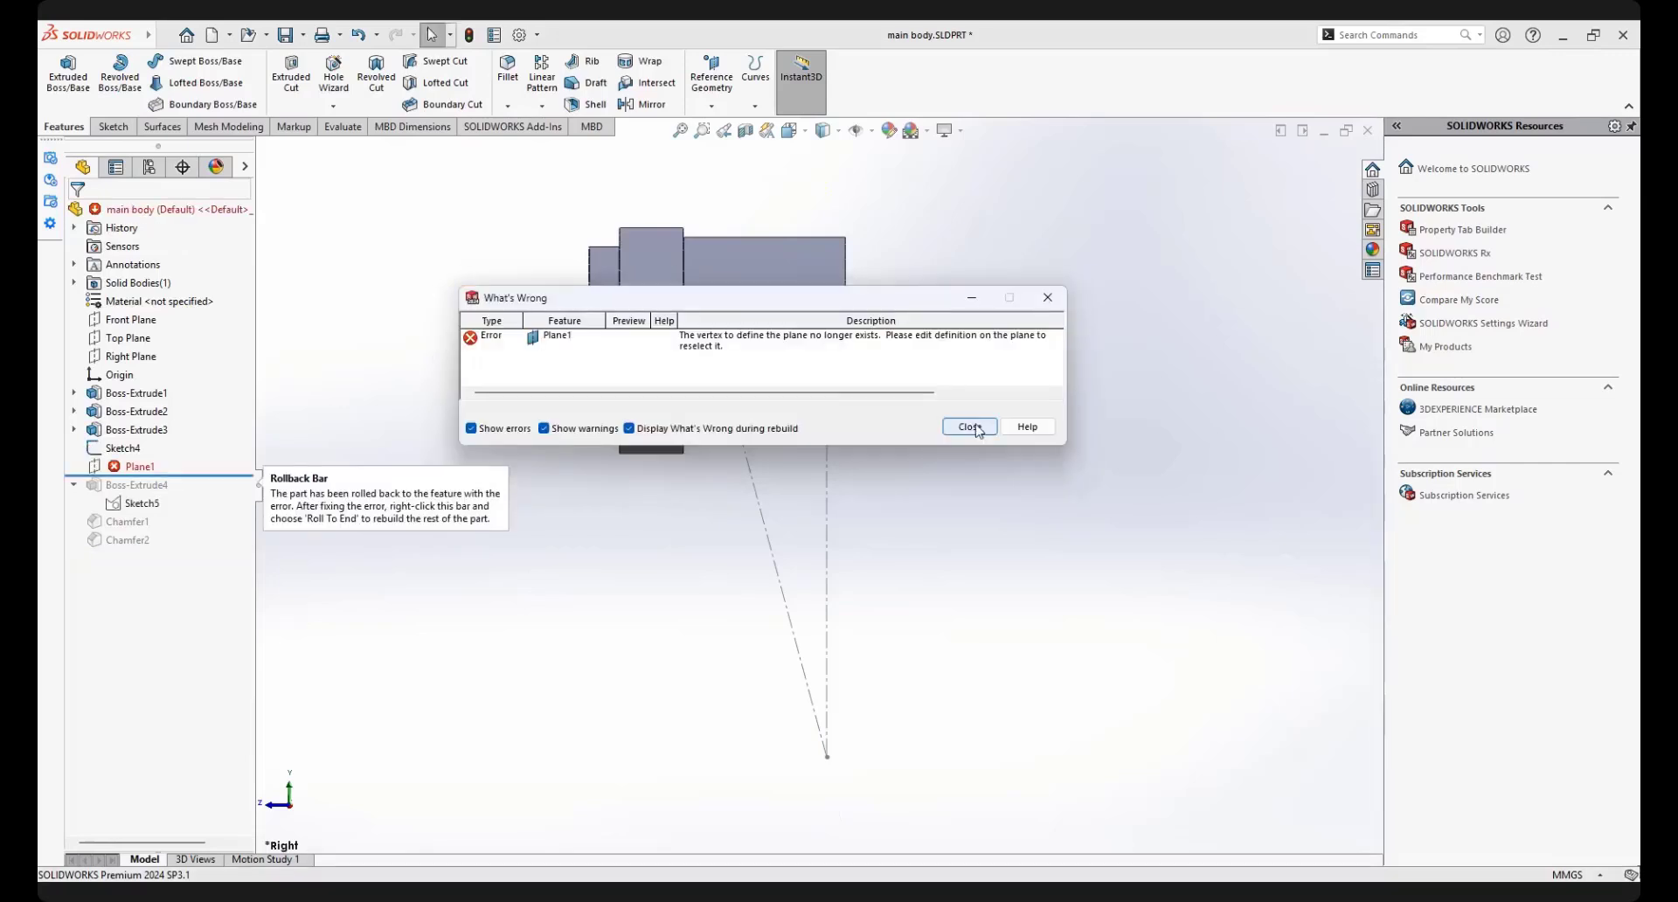
left_click(970, 427)
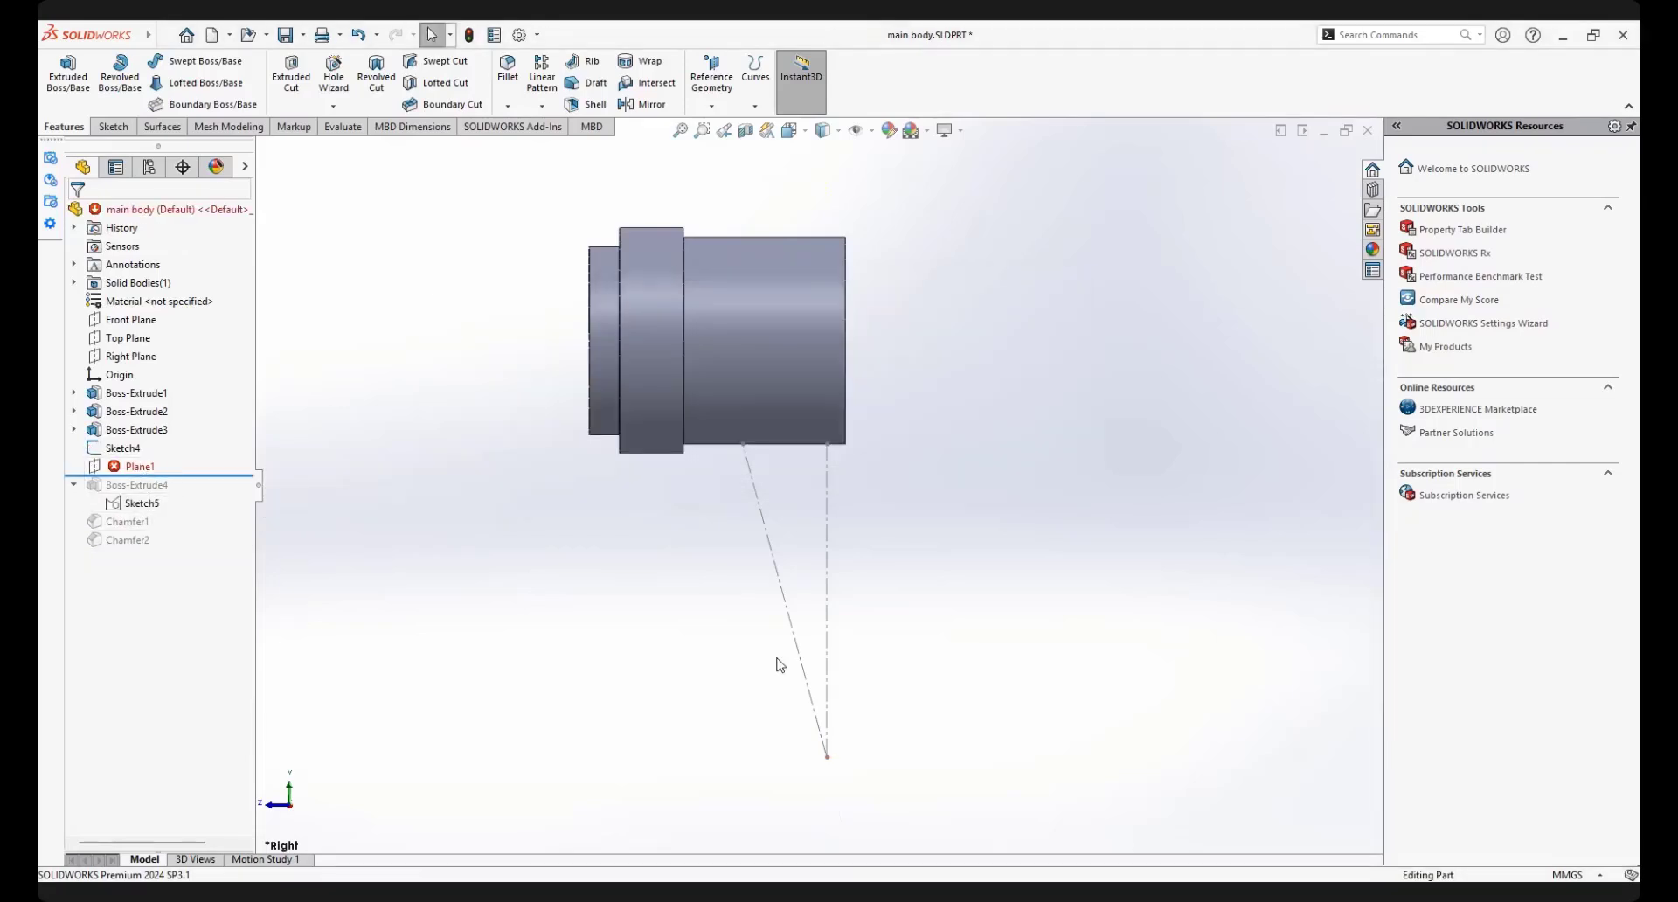
Edit Plane1 and replace its missing first reference with the vertical construction line
middle_click_drag(779, 665, 865, 678)
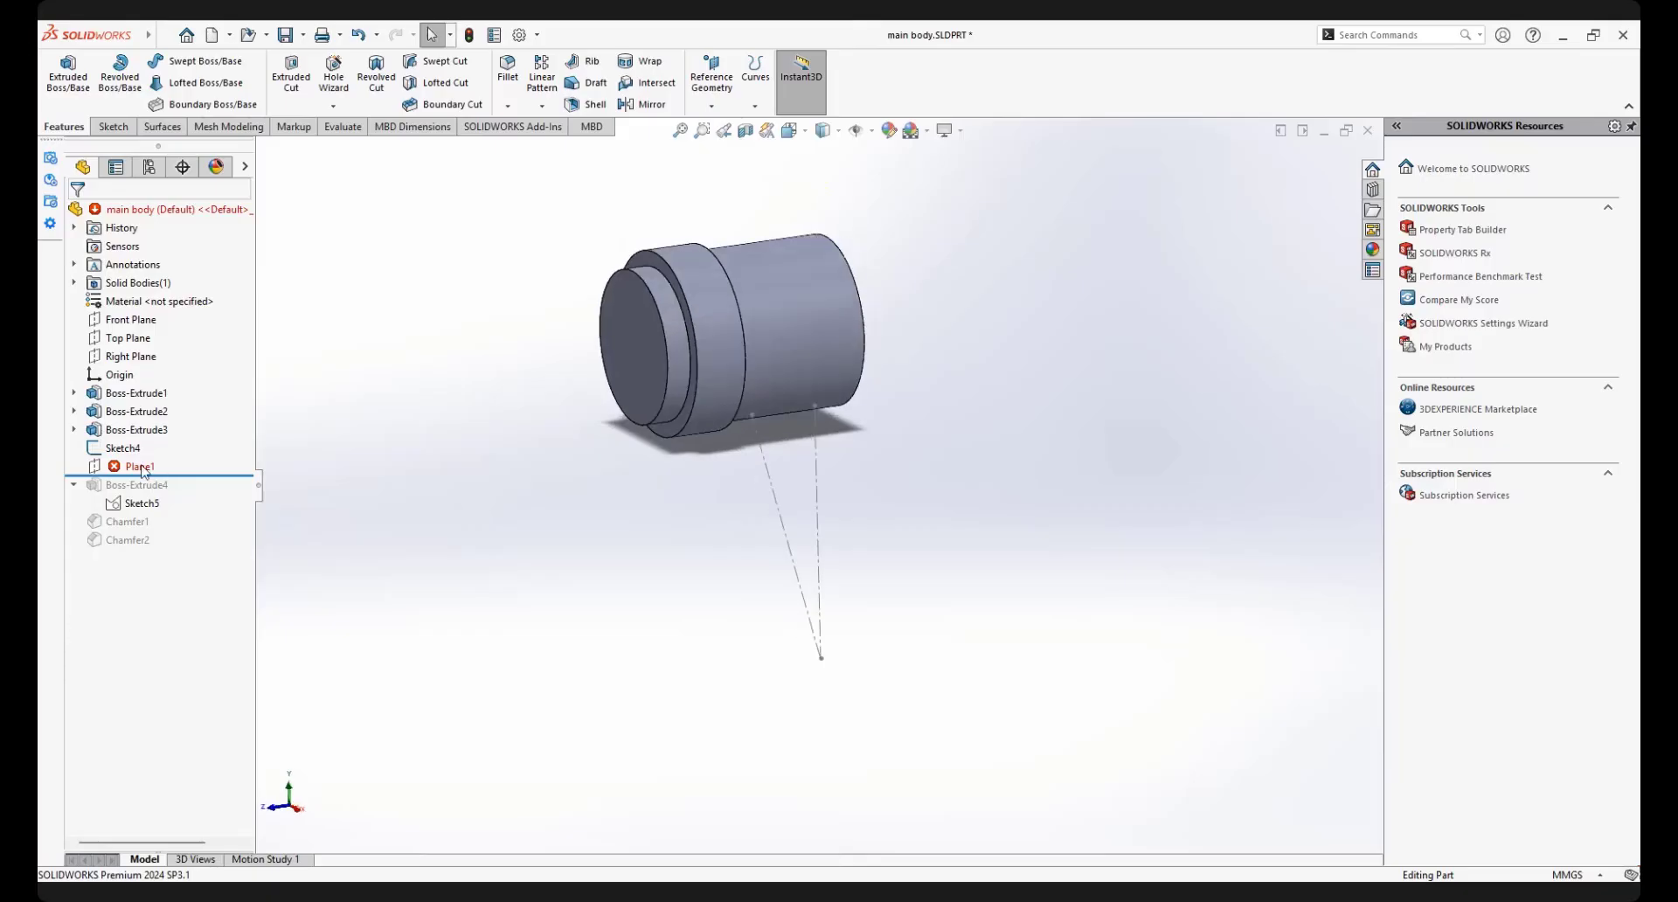
left_click(140, 468)
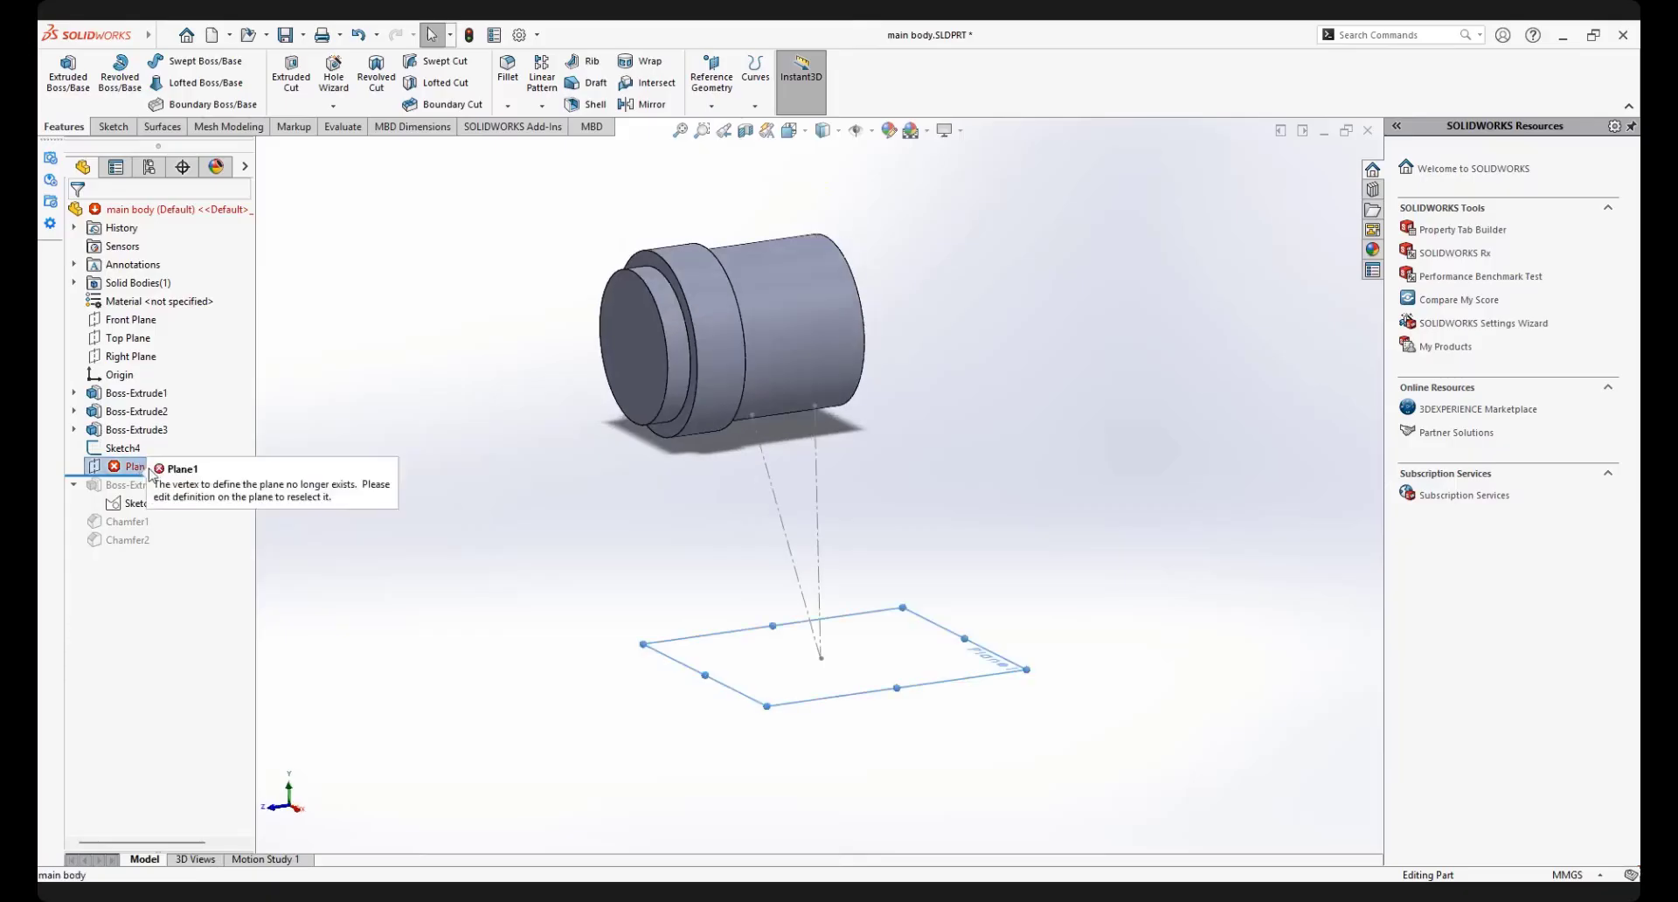
left_click(122, 467)
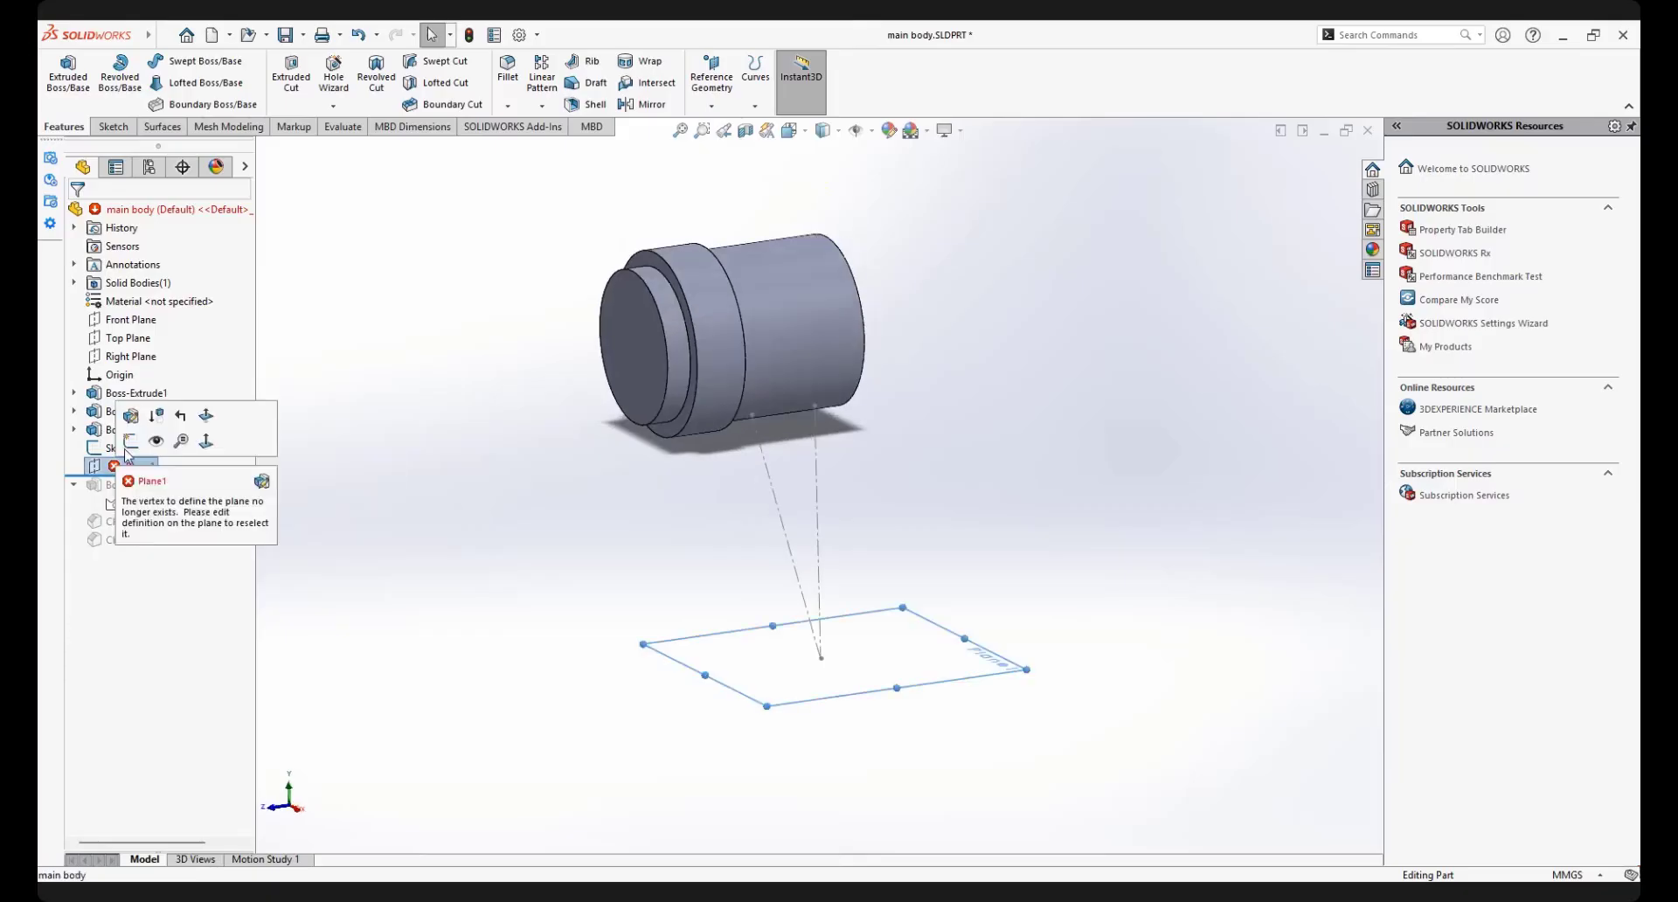
left_click(95, 466)
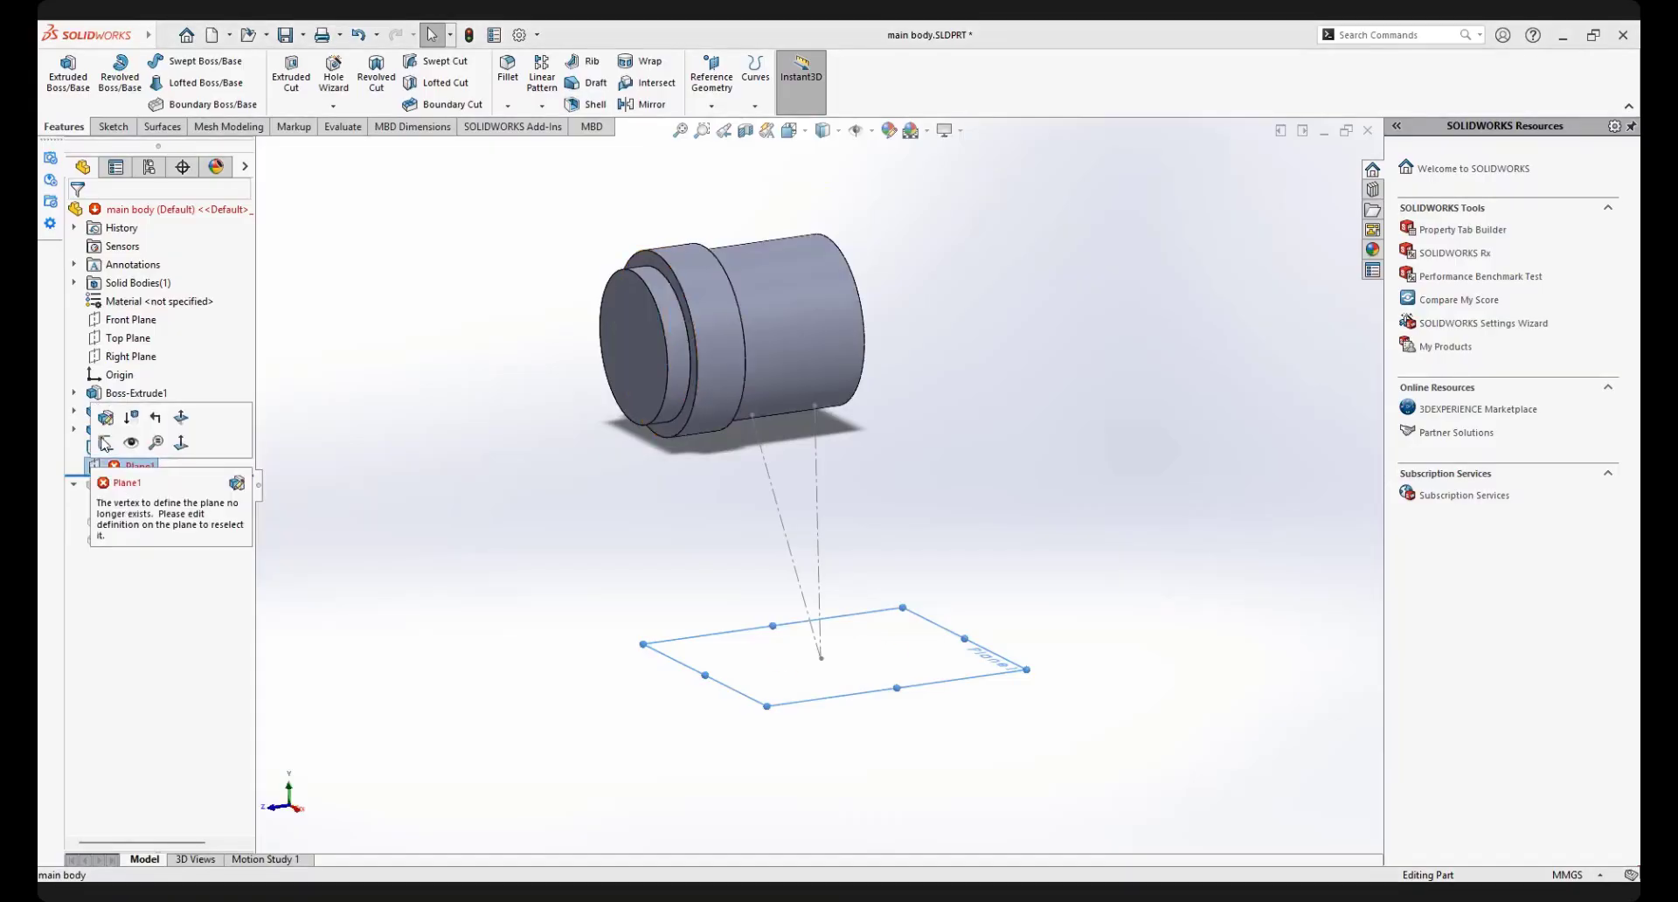
left_click(106, 422)
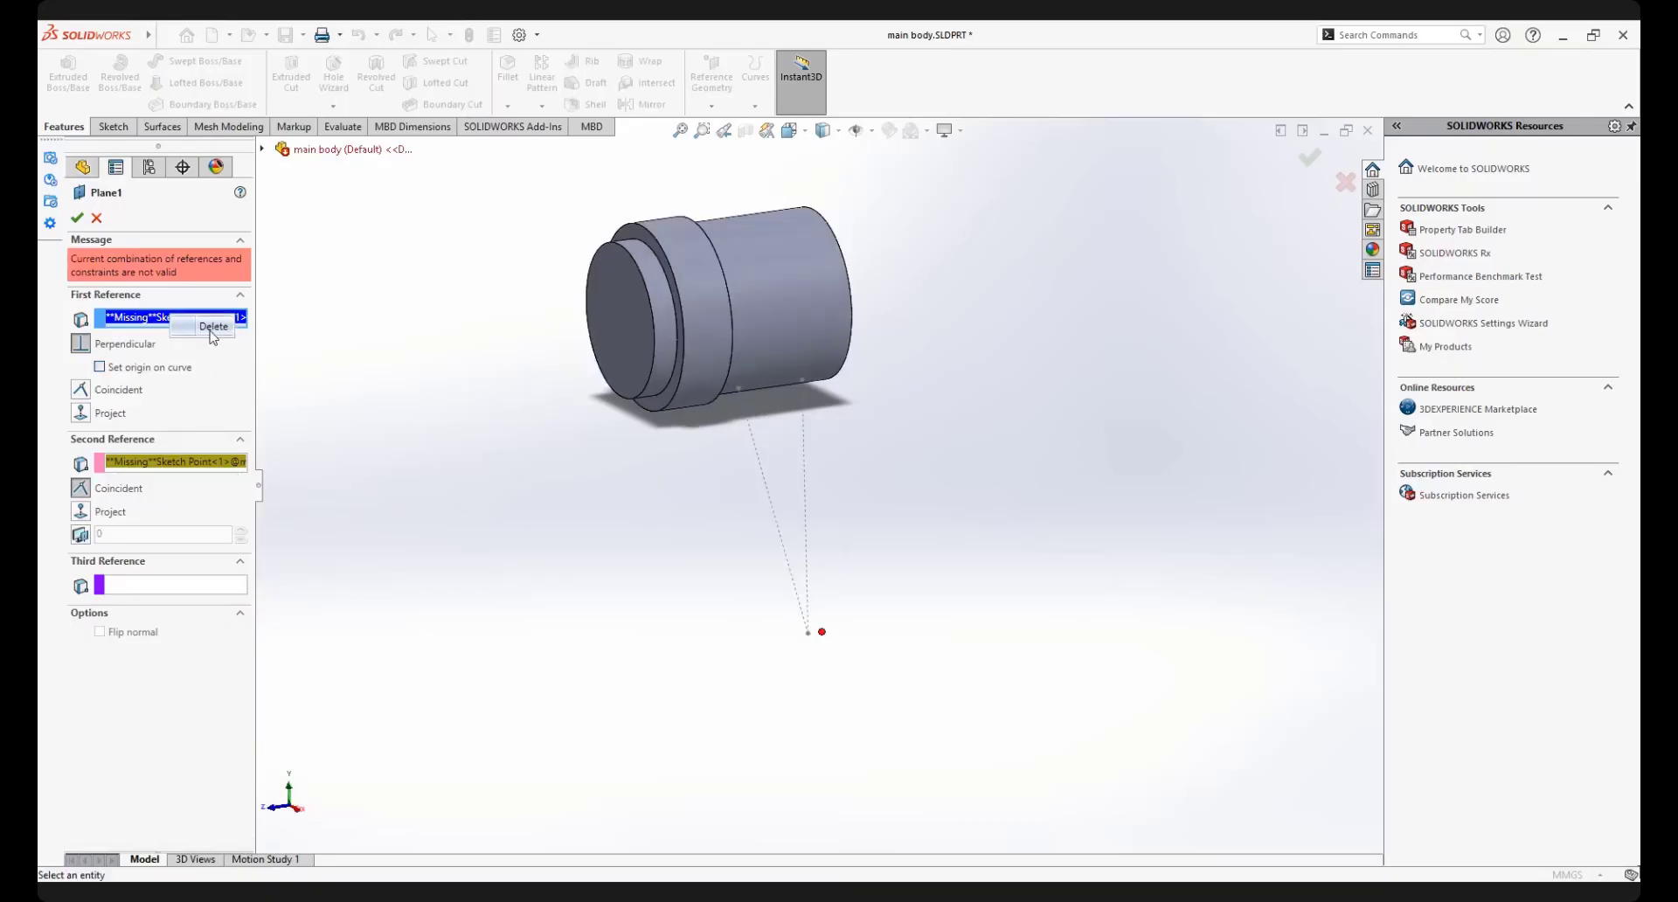
key("Delete")
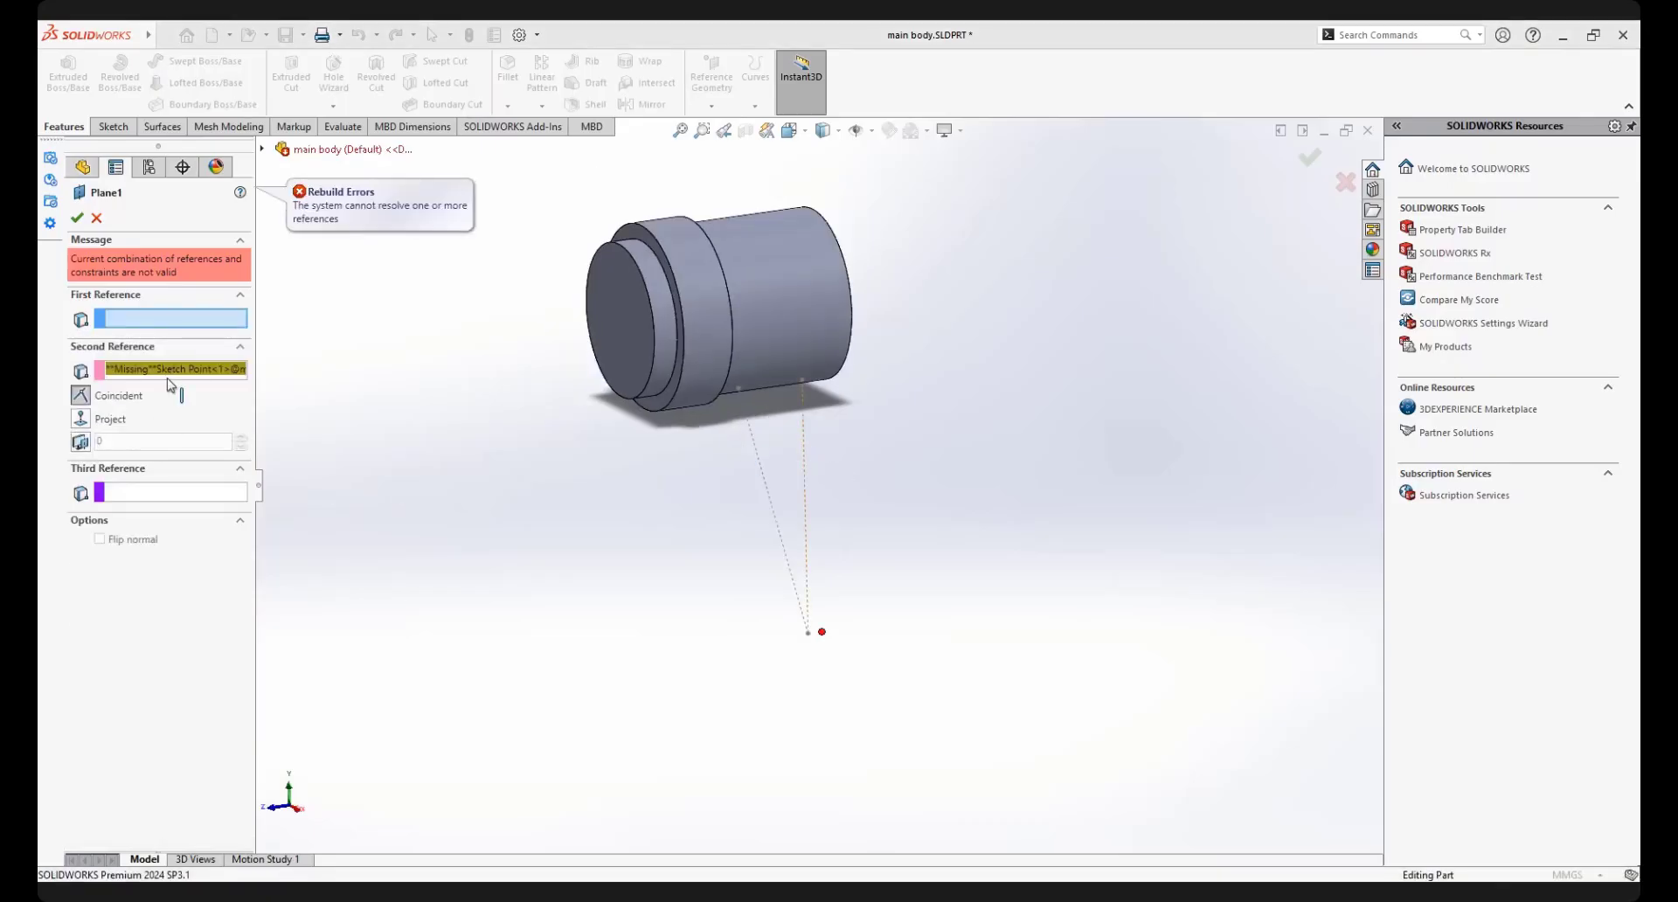
left_click(805, 442)
Replace Plane1's missing second reference with the construction lines' shared lower endpoint and accept the plane
left_click(149, 441)
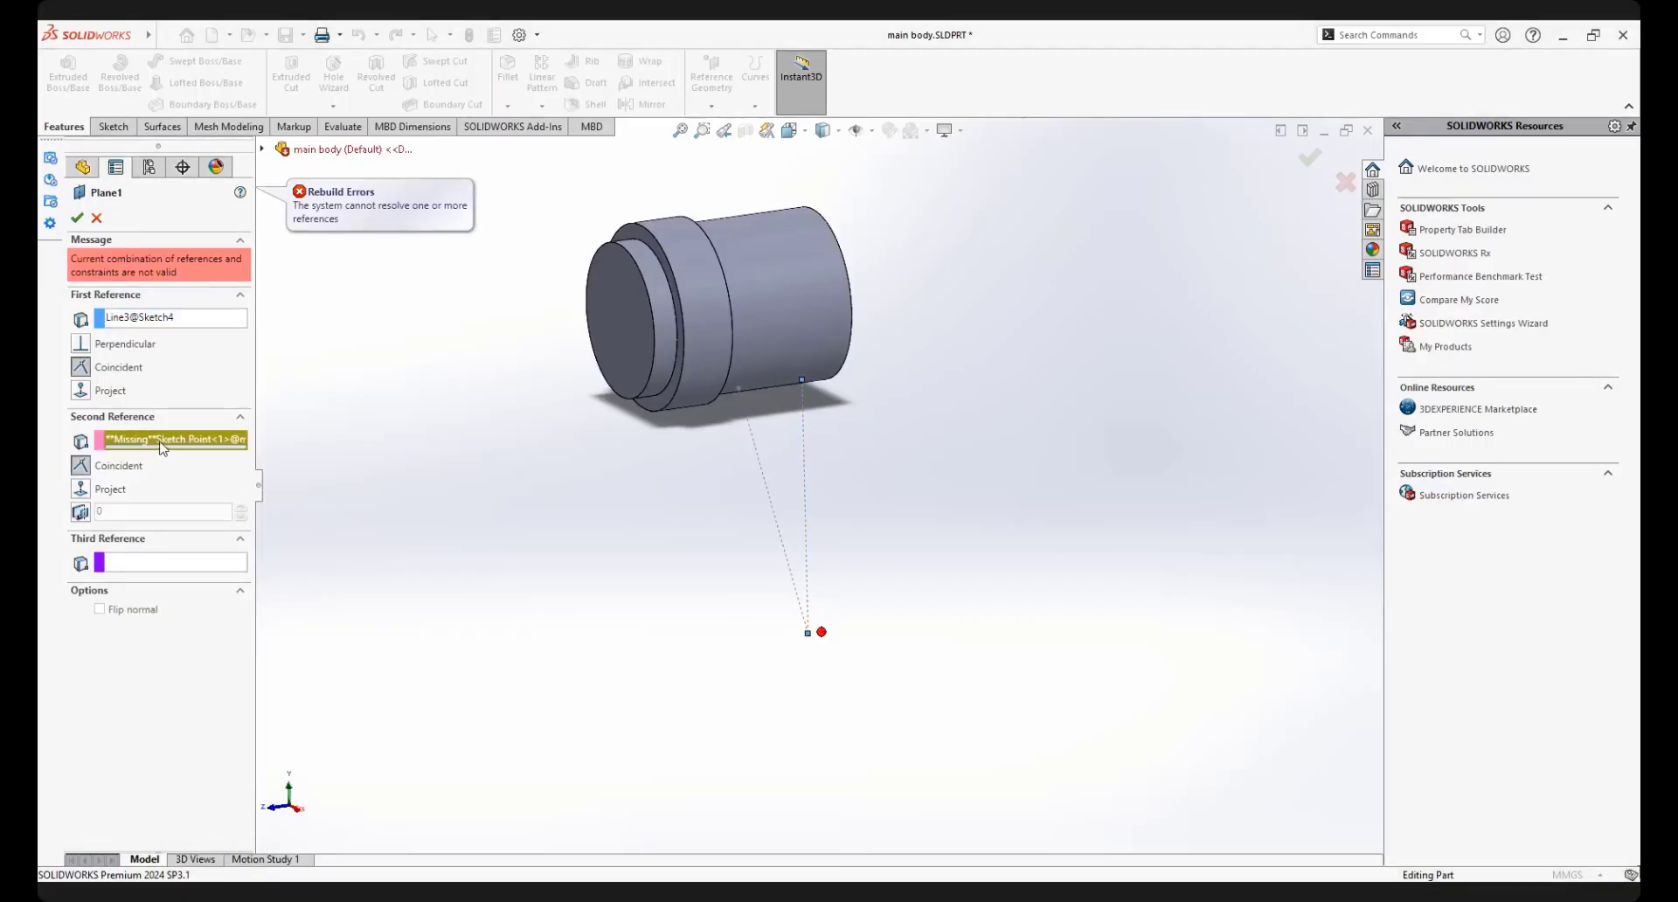
key("Delete")
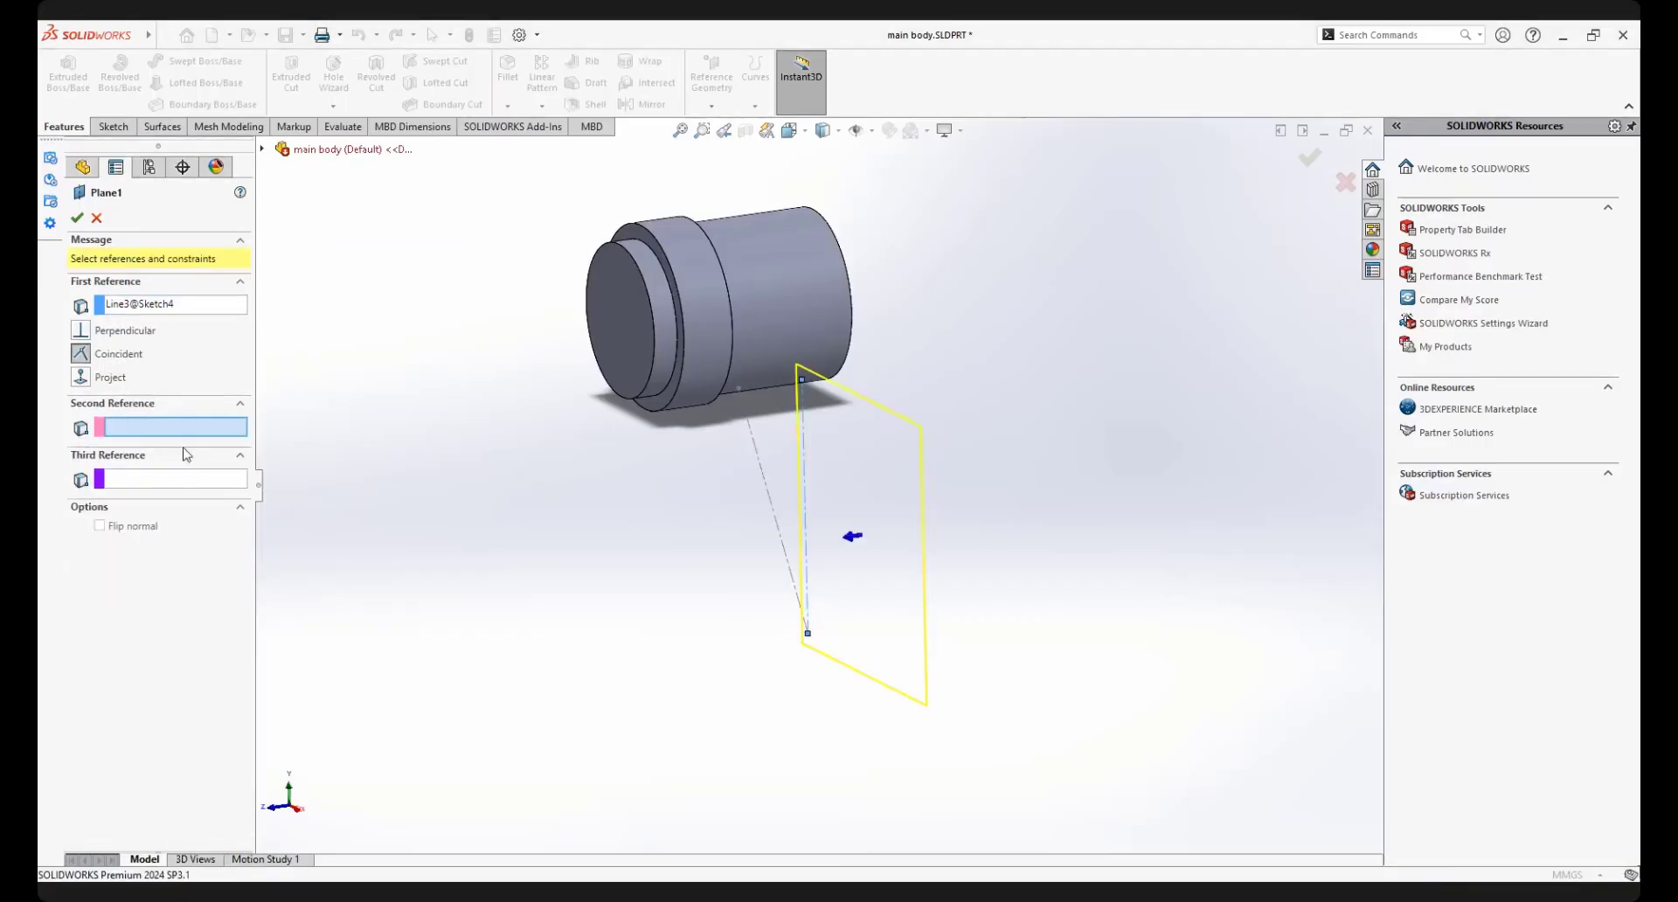
left_click(806, 634)
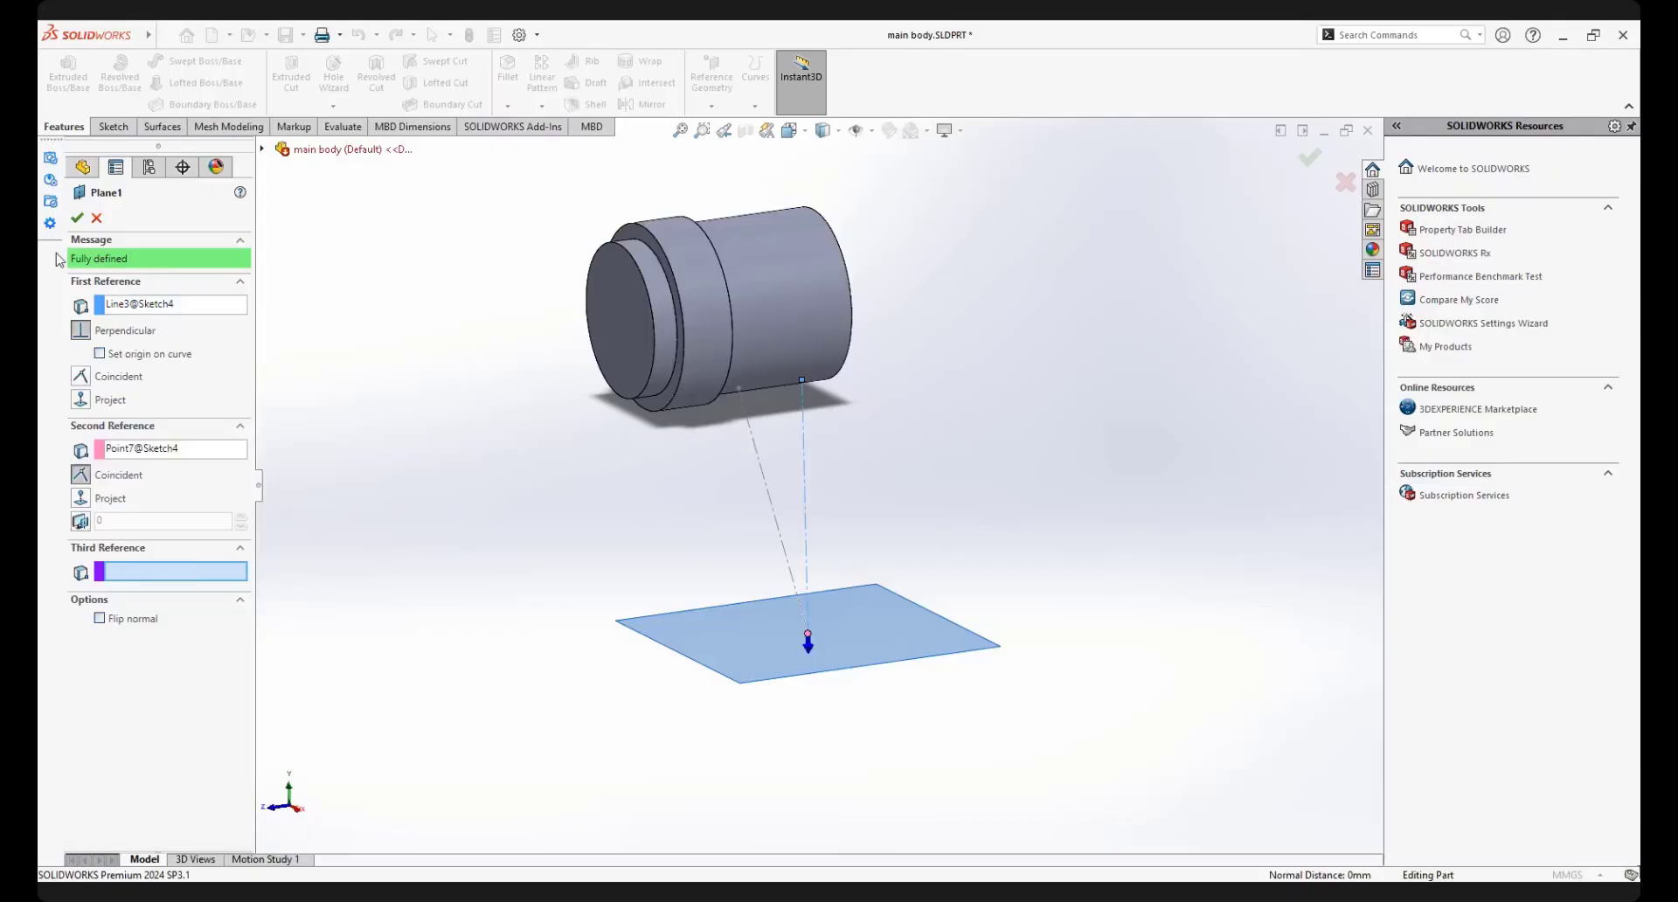
left_click(76, 219)
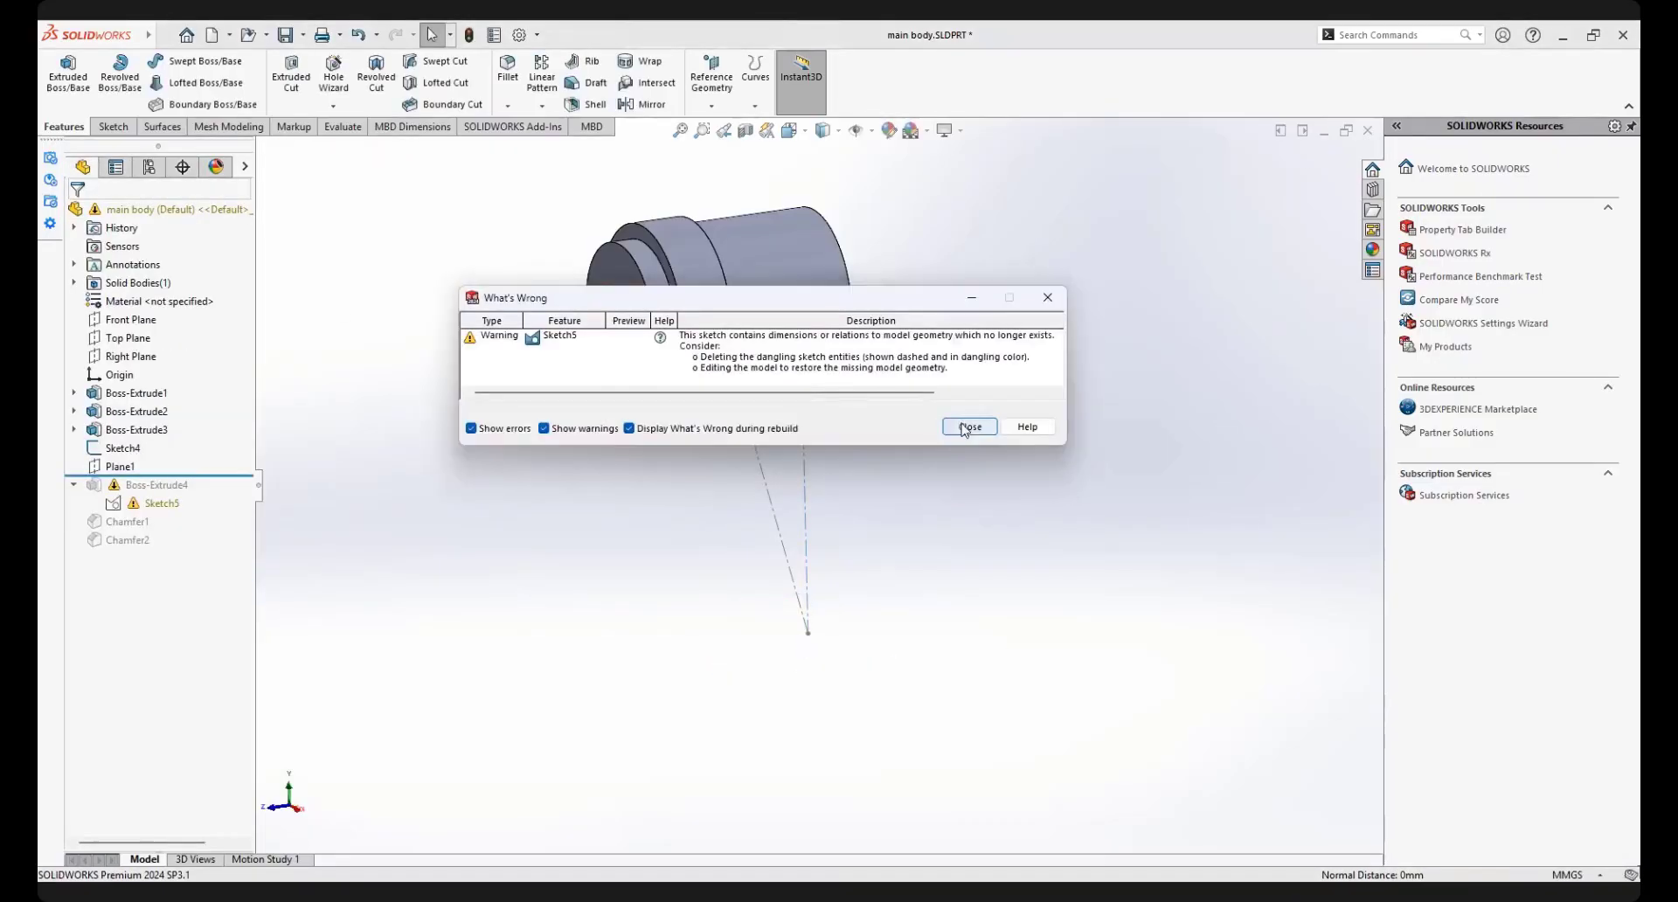
Dismiss the sketch warning report and roll the model forward to just after Boss-Extrude4
left_click(961, 426)
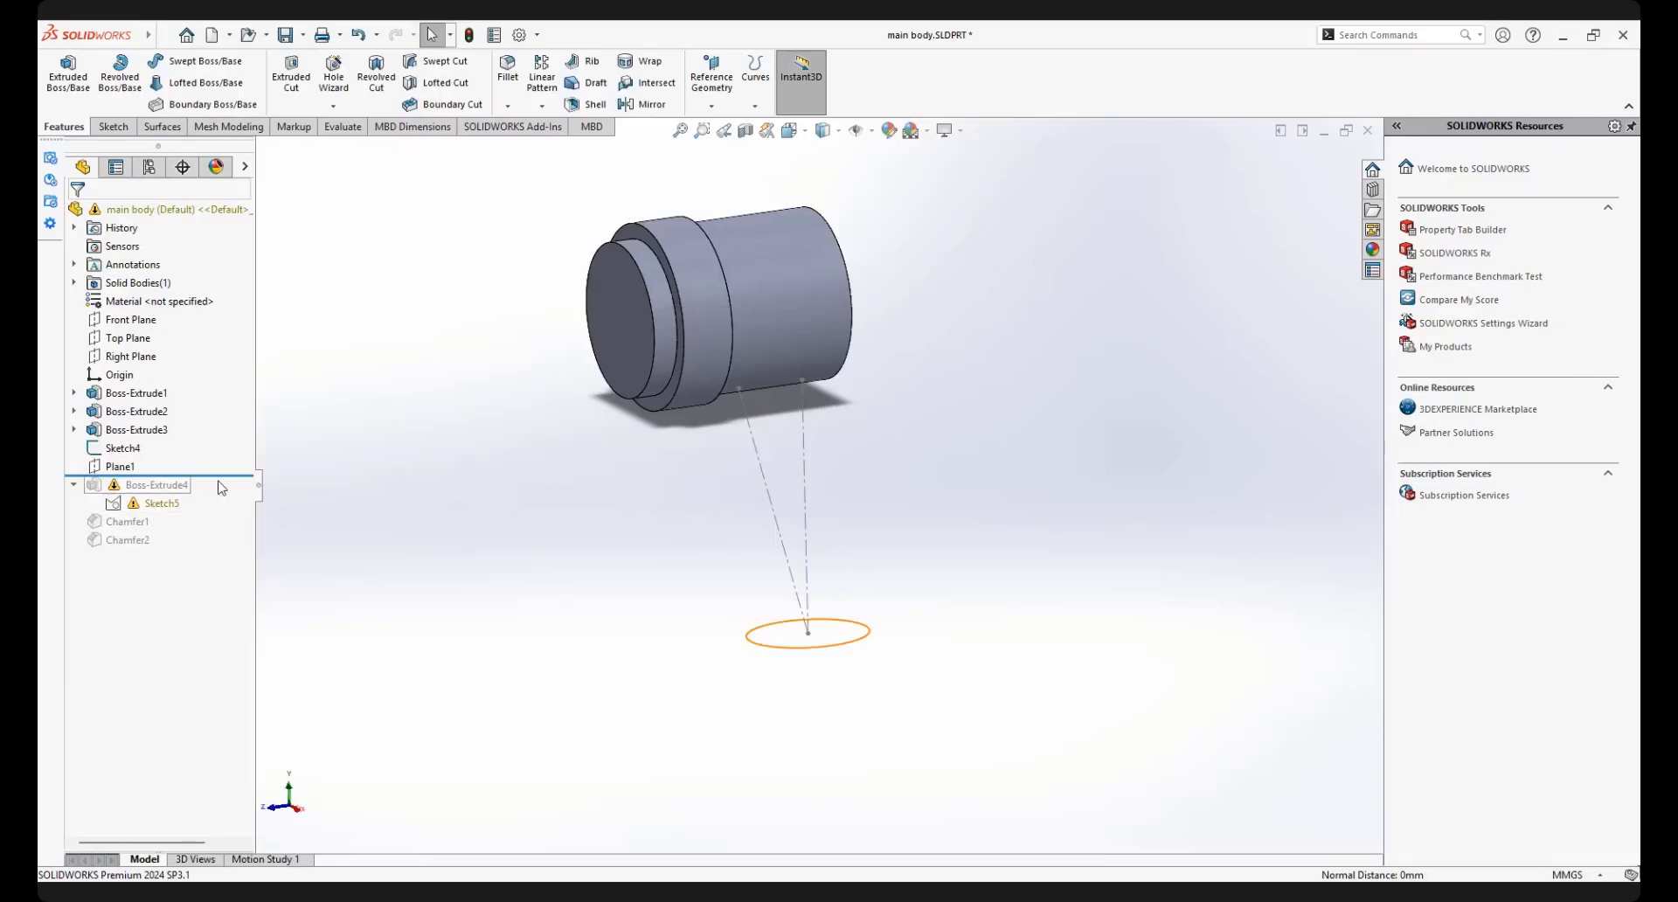
left_click_drag(215, 476, 206, 513)
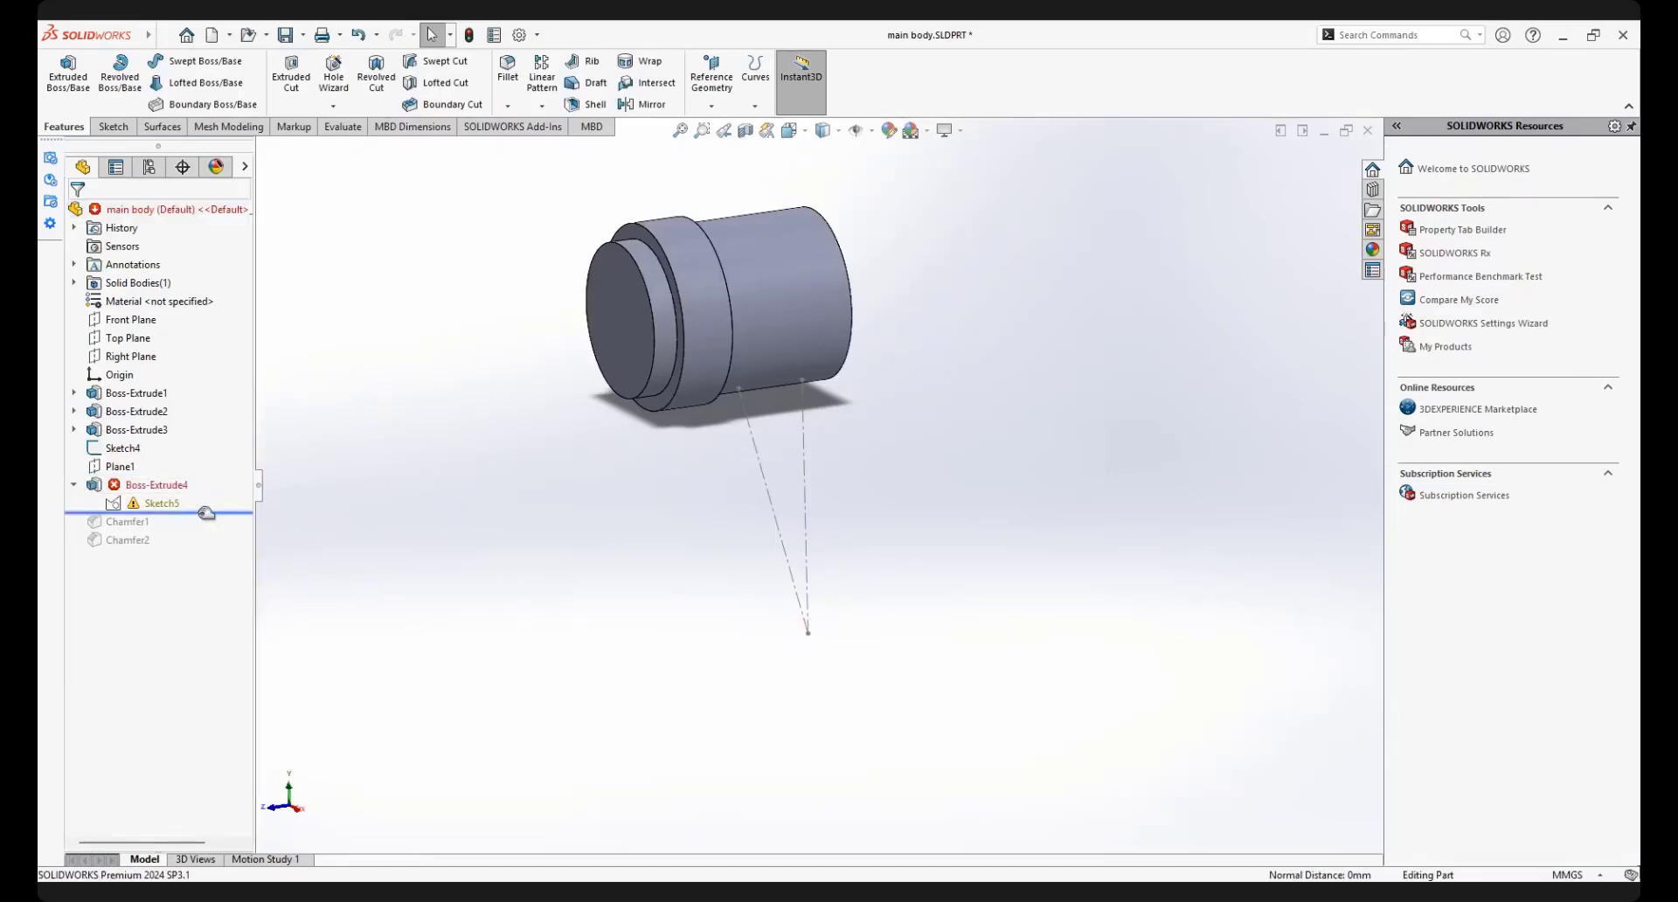
Edit Boss-Extrude4 to use the slanted construction line as its extrusion direction, and roll the model forward past Chamfer2
left_click(150, 486)
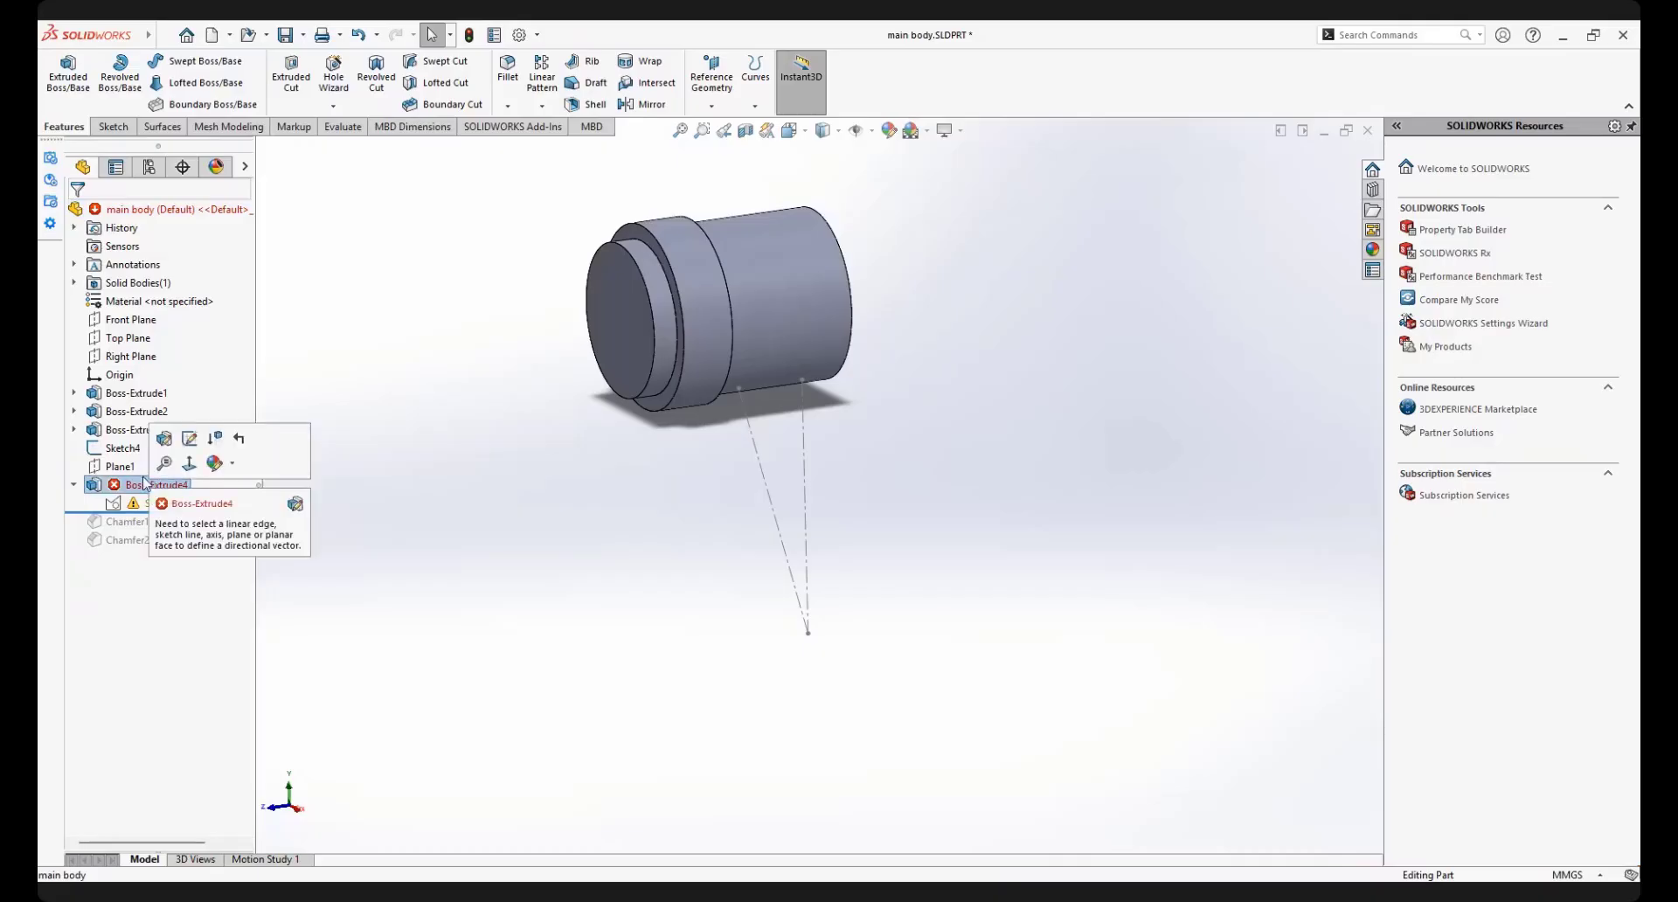
left_click(190, 439)
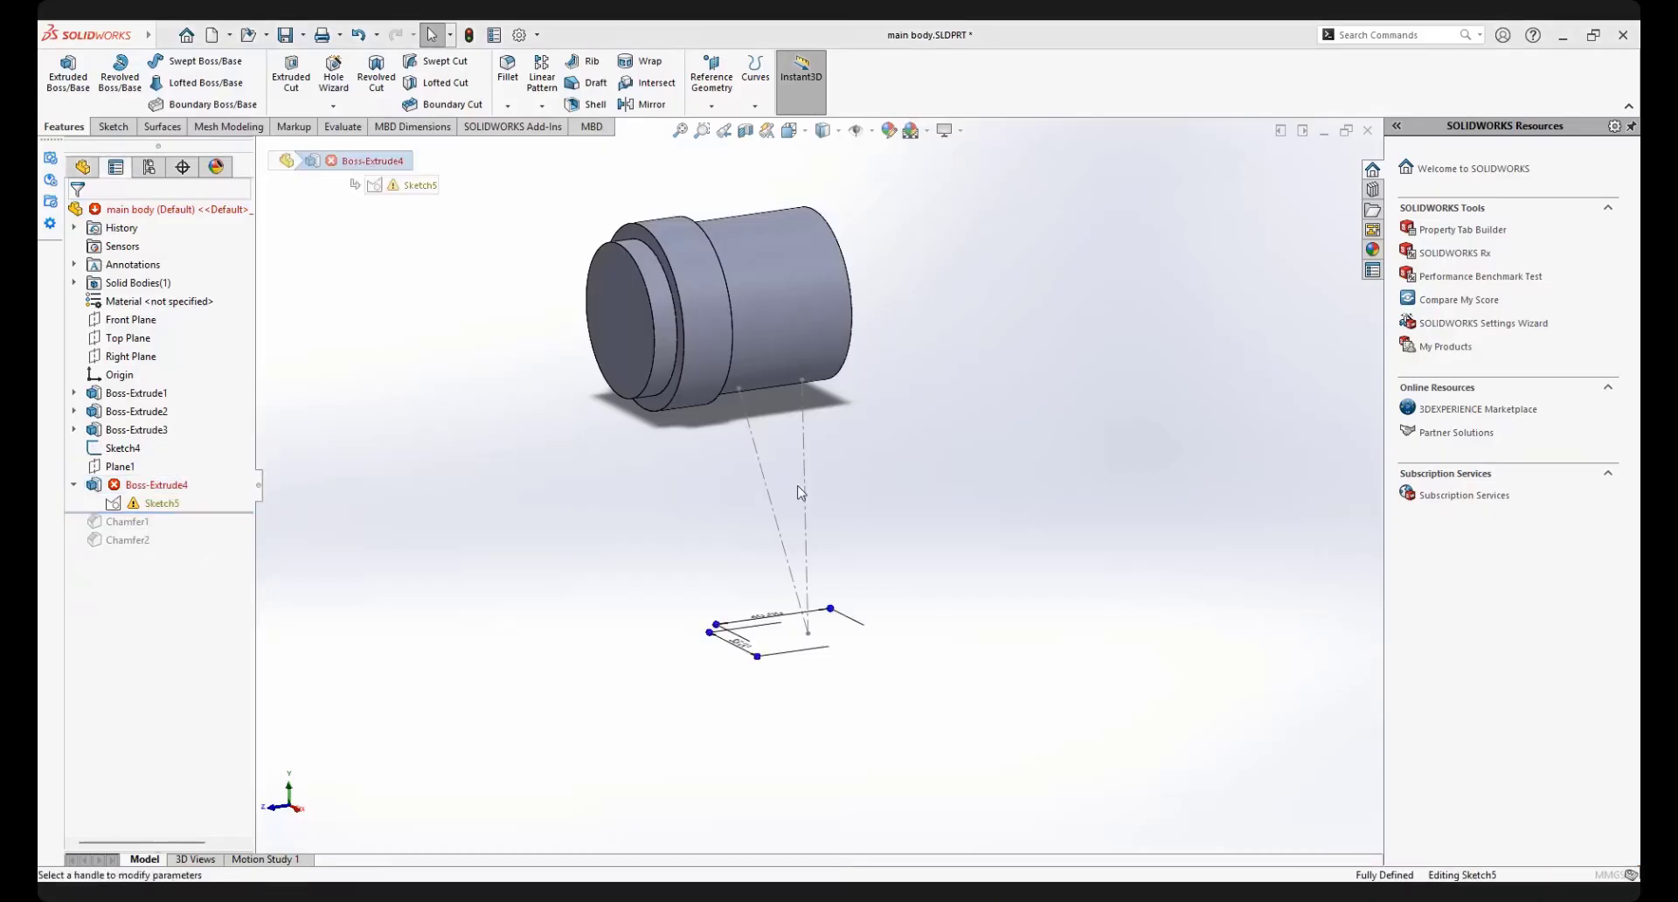
scroll(796, 487, "down", 4)
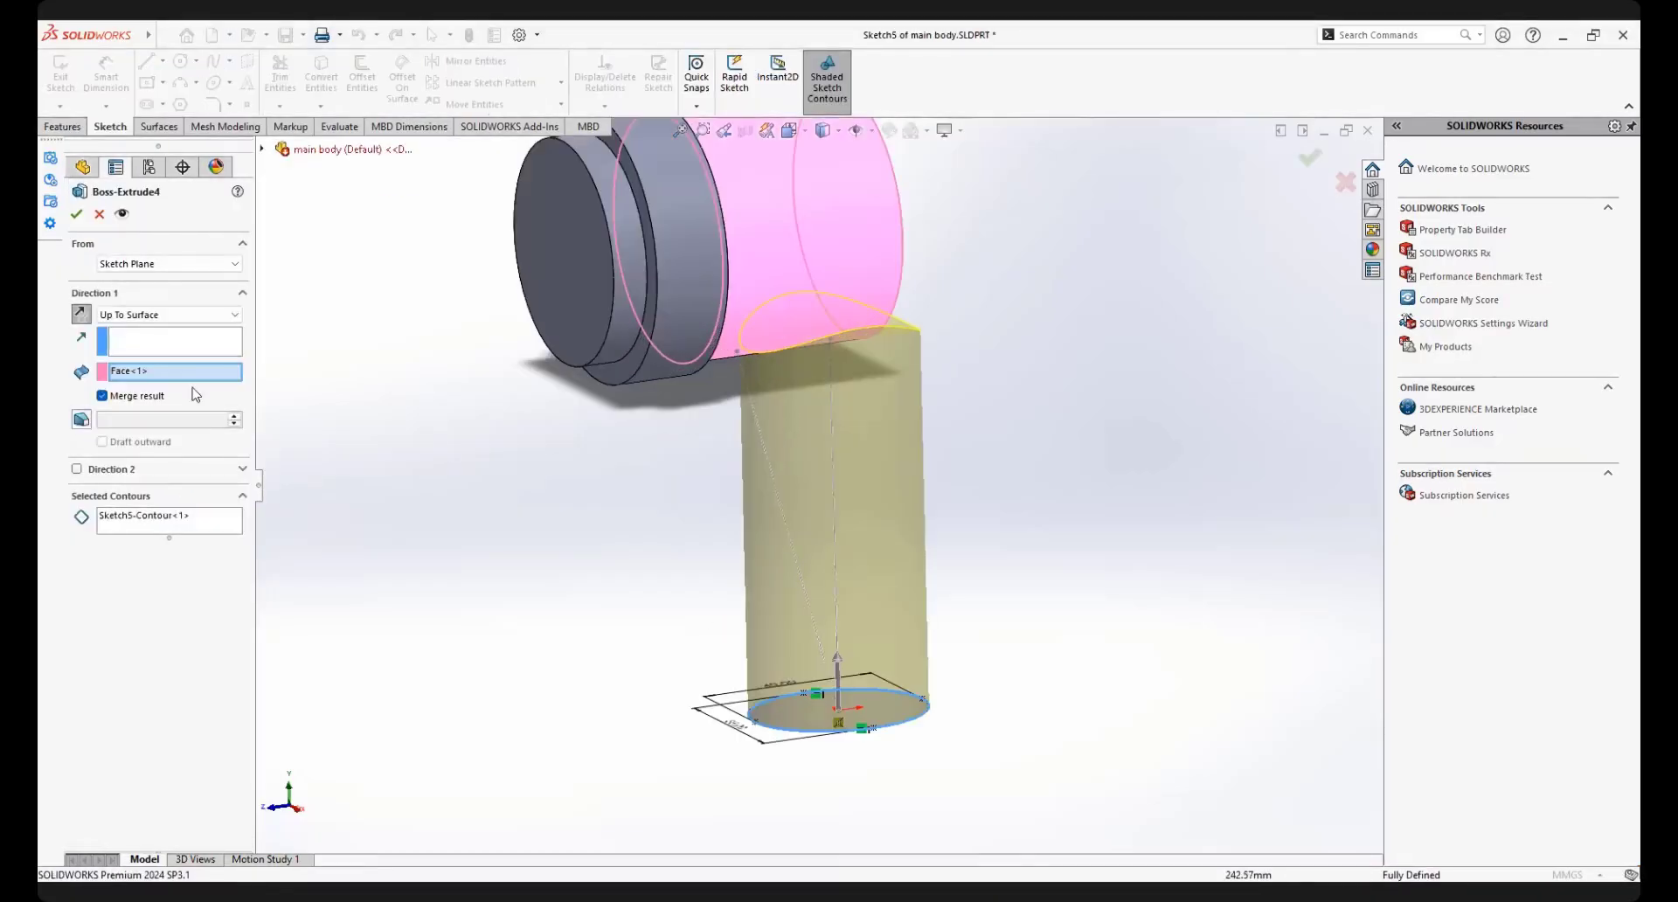
left_click(172, 350)
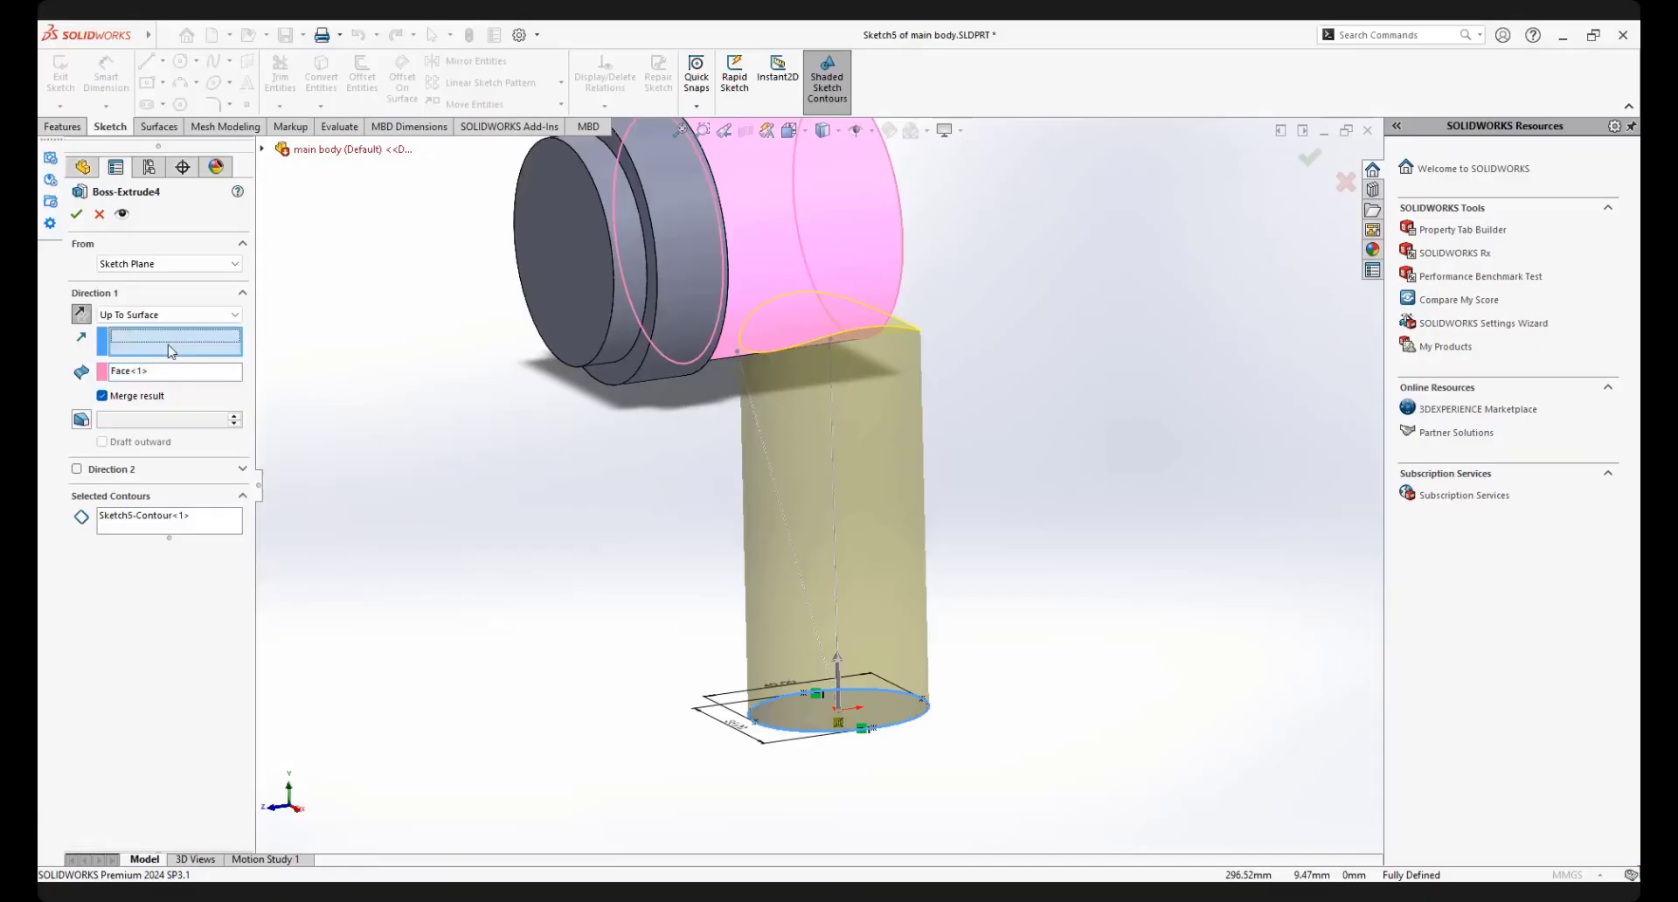
left_click(782, 504)
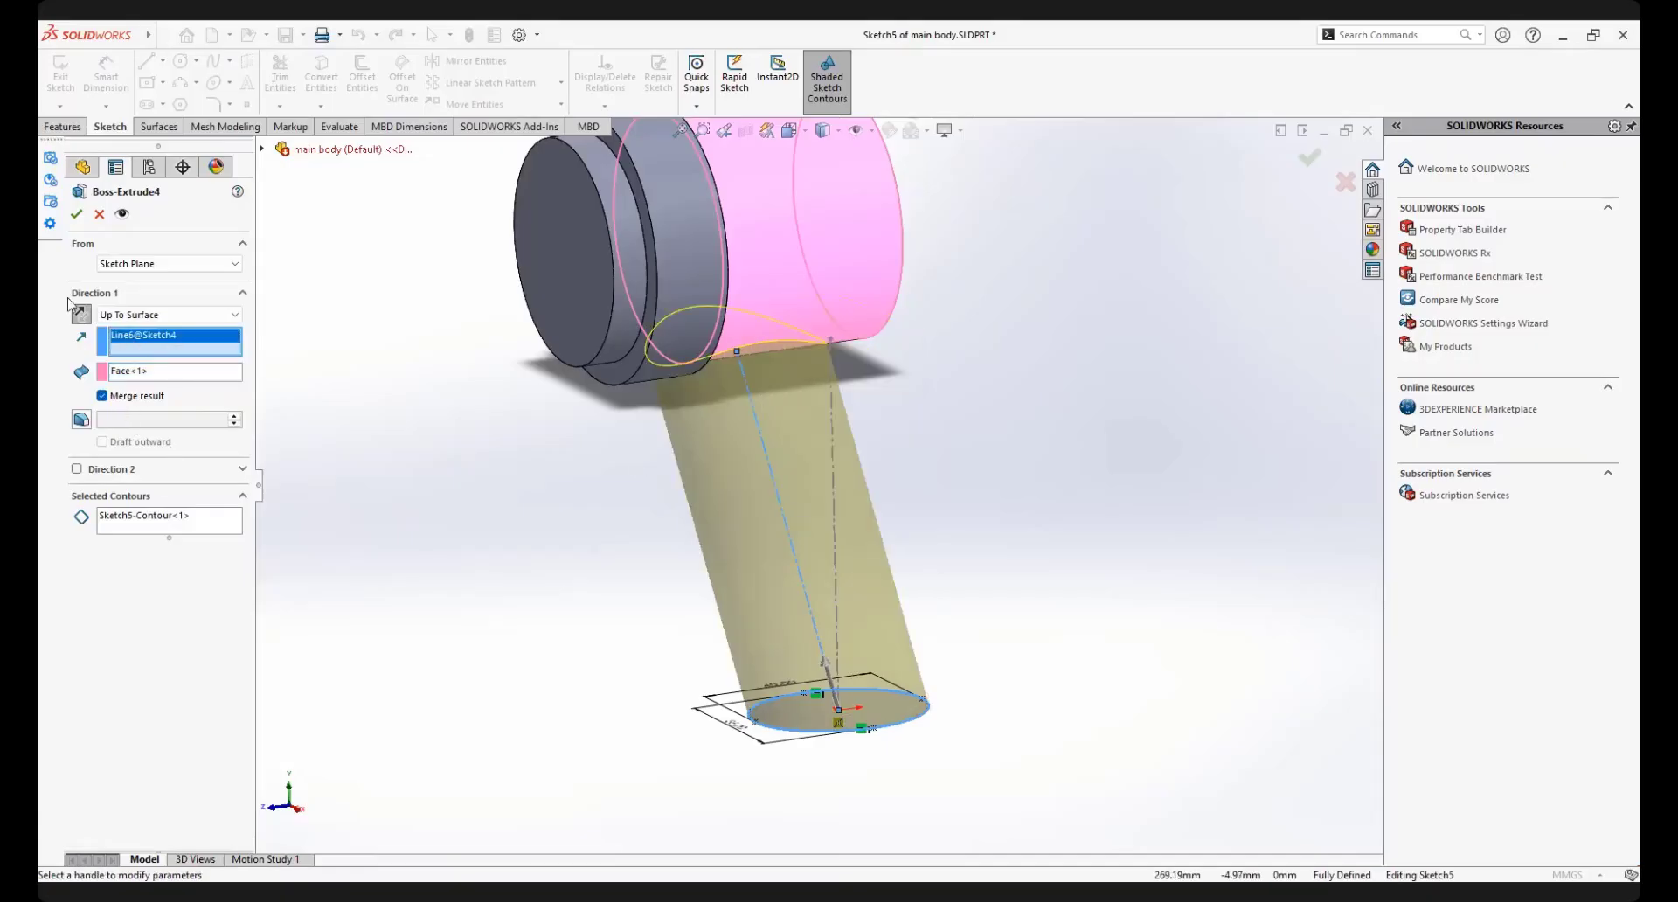
key("Return")
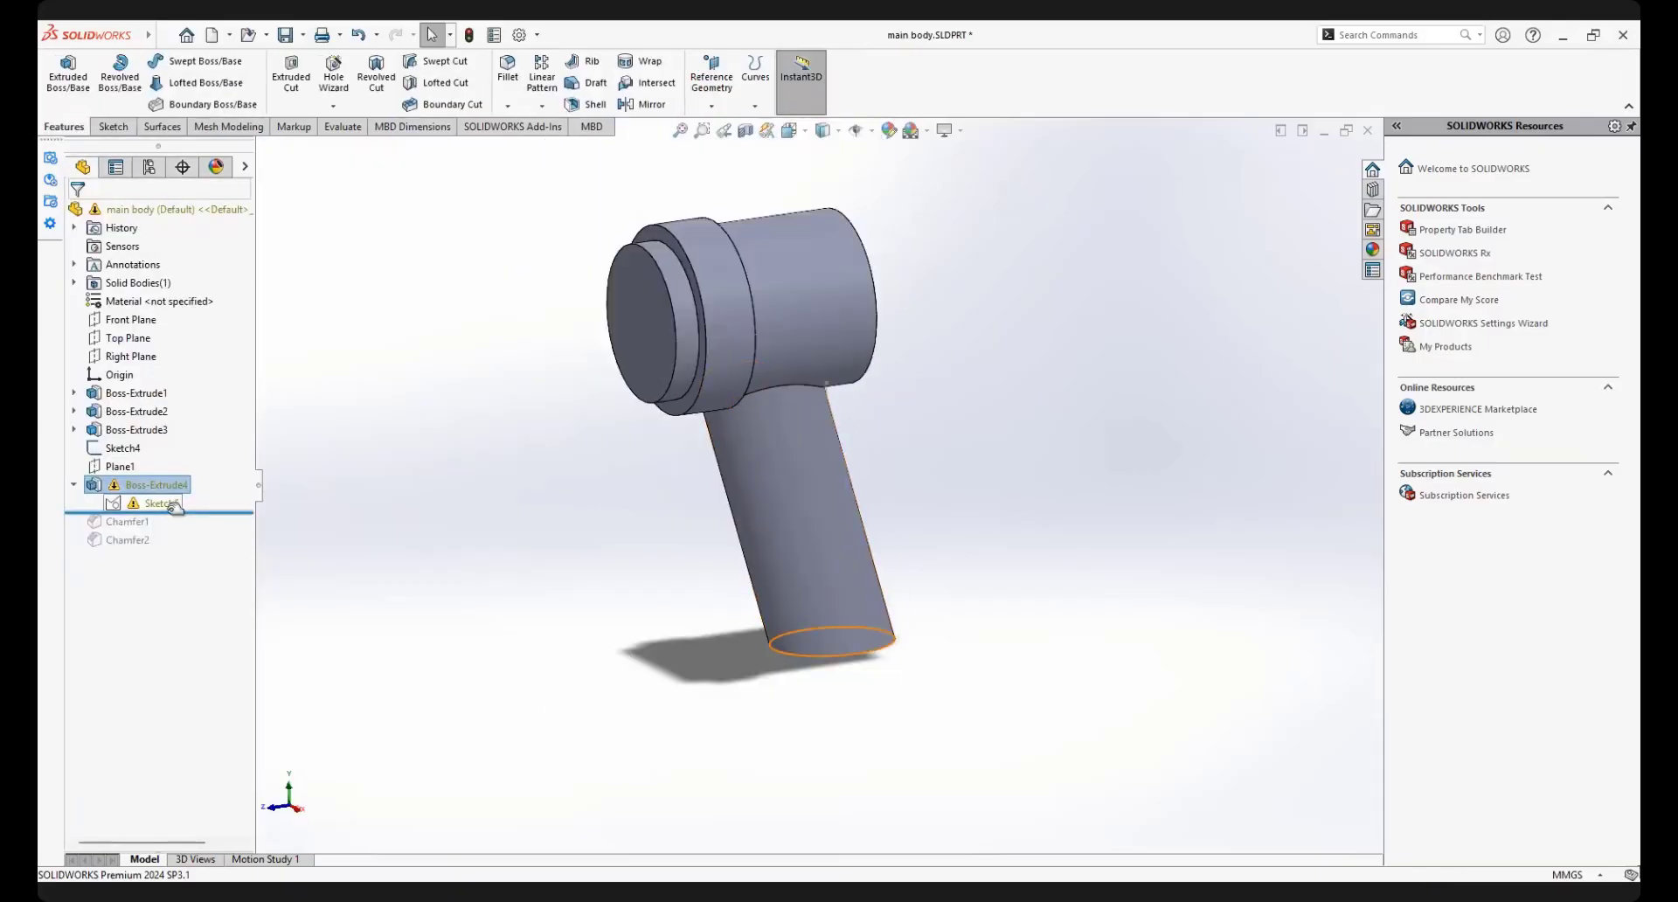
left_click_drag(175, 512, 158, 552)
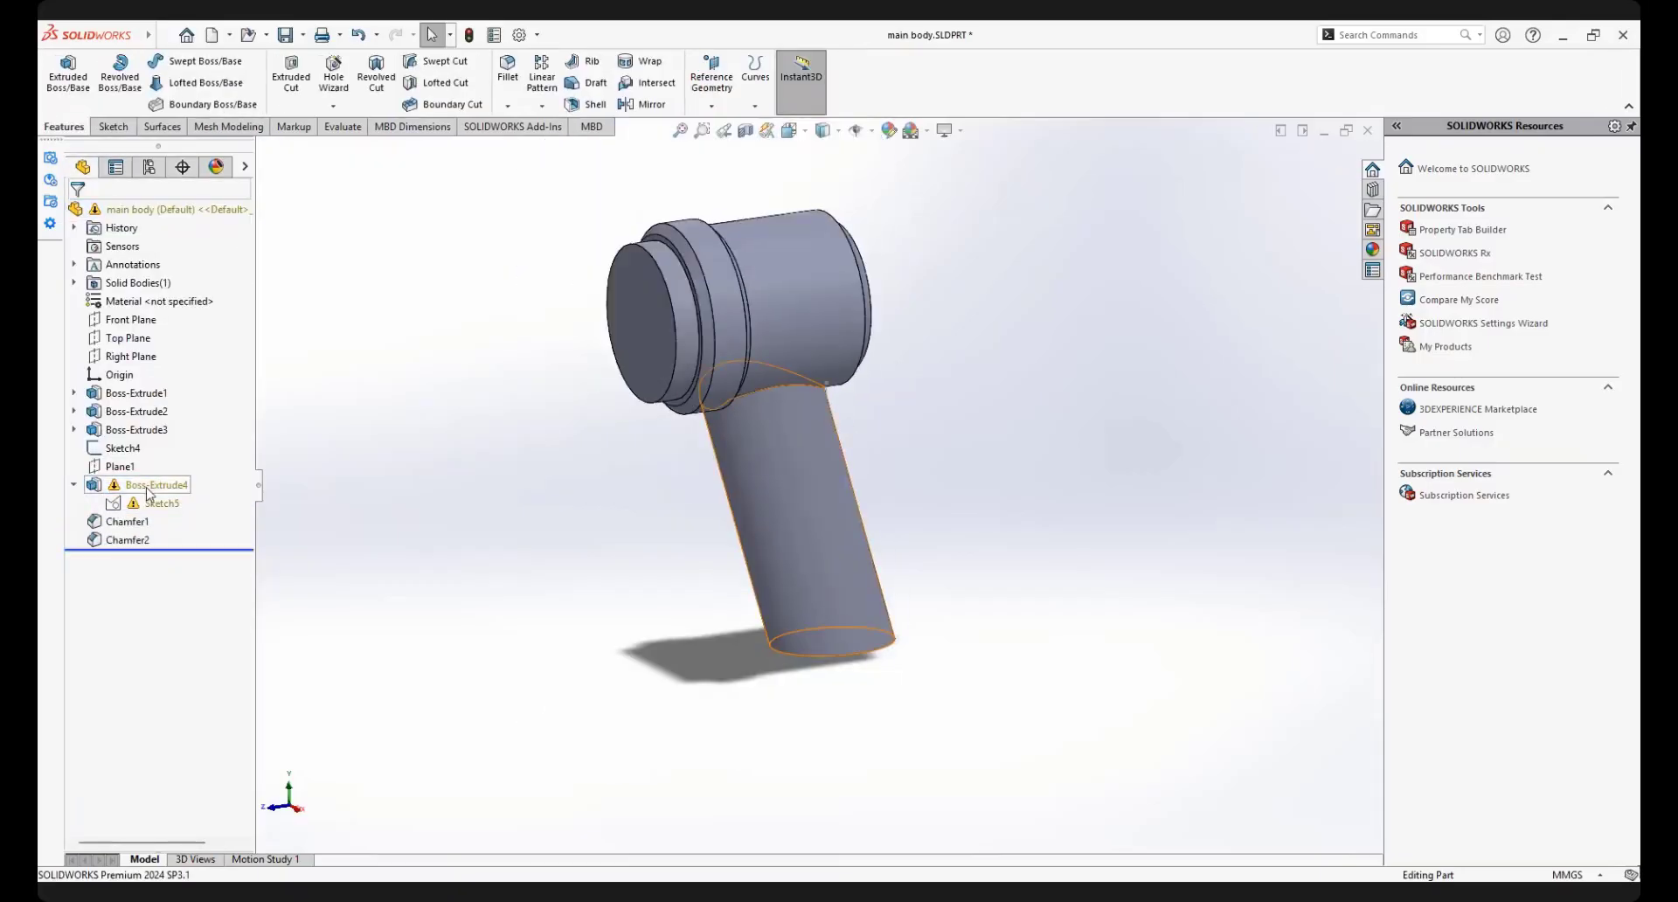
Reopen Boss-Extrude4 and examine its direction line and the junction between the handle, the cylindrical body and the collar
left_click(155, 484)
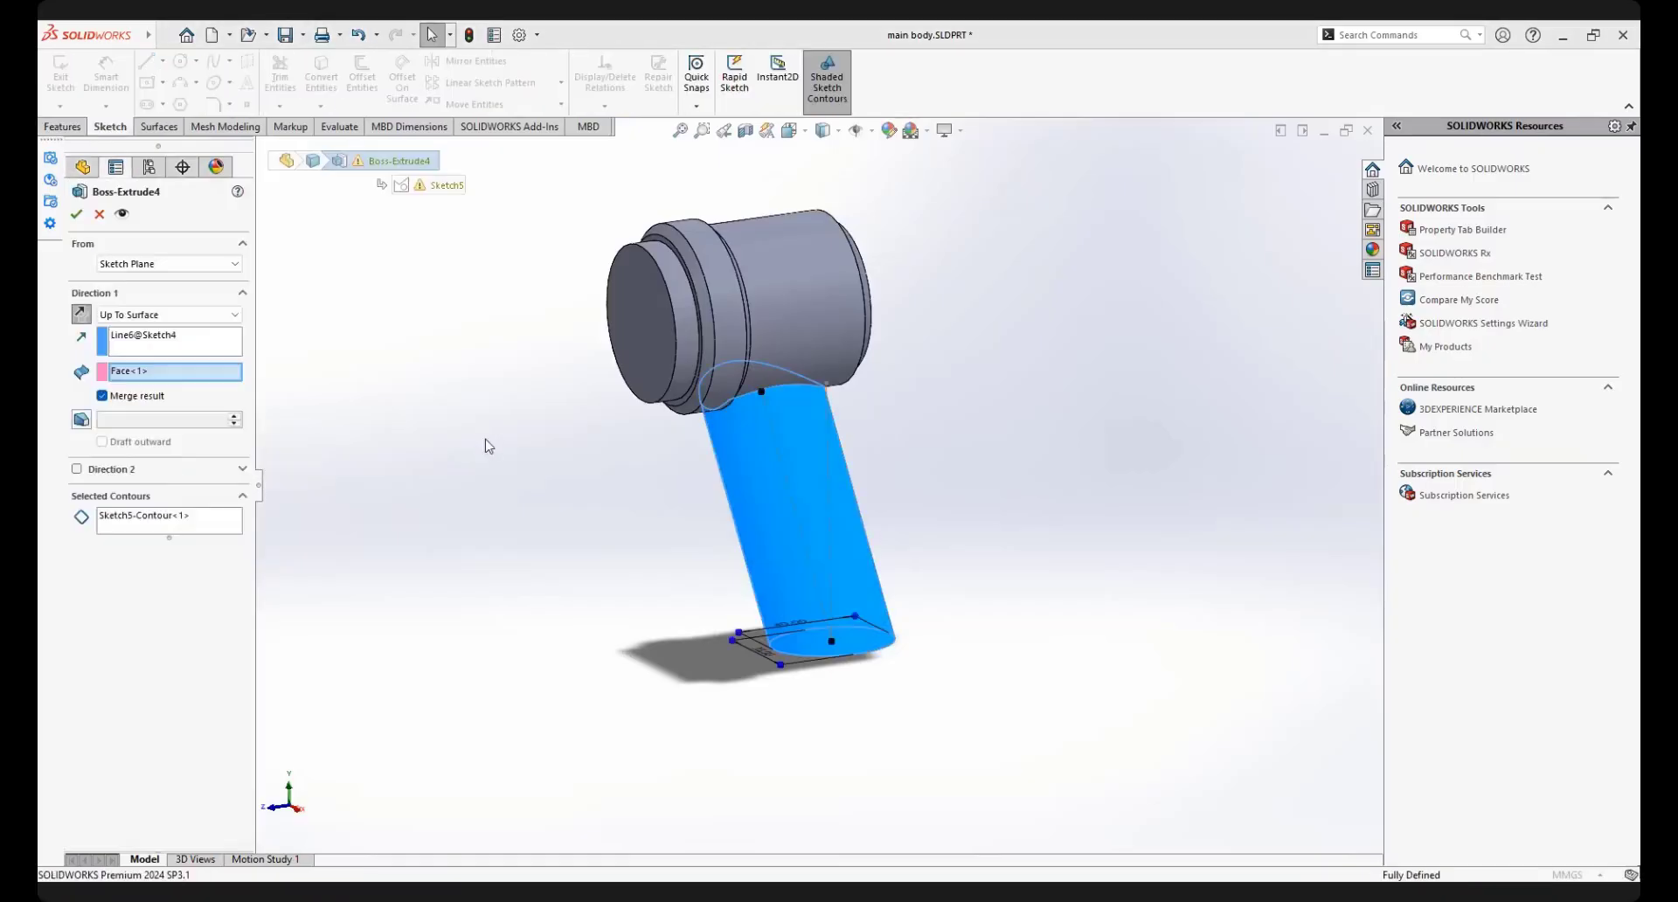
mouse_move(851, 429)
middle_mouse_down()
mouse_move(827, 438)
mouse_move(844, 446)
middle_mouse_up()
scroll(429, 426, "down", 2)
scroll(866, 468, "up", 2)
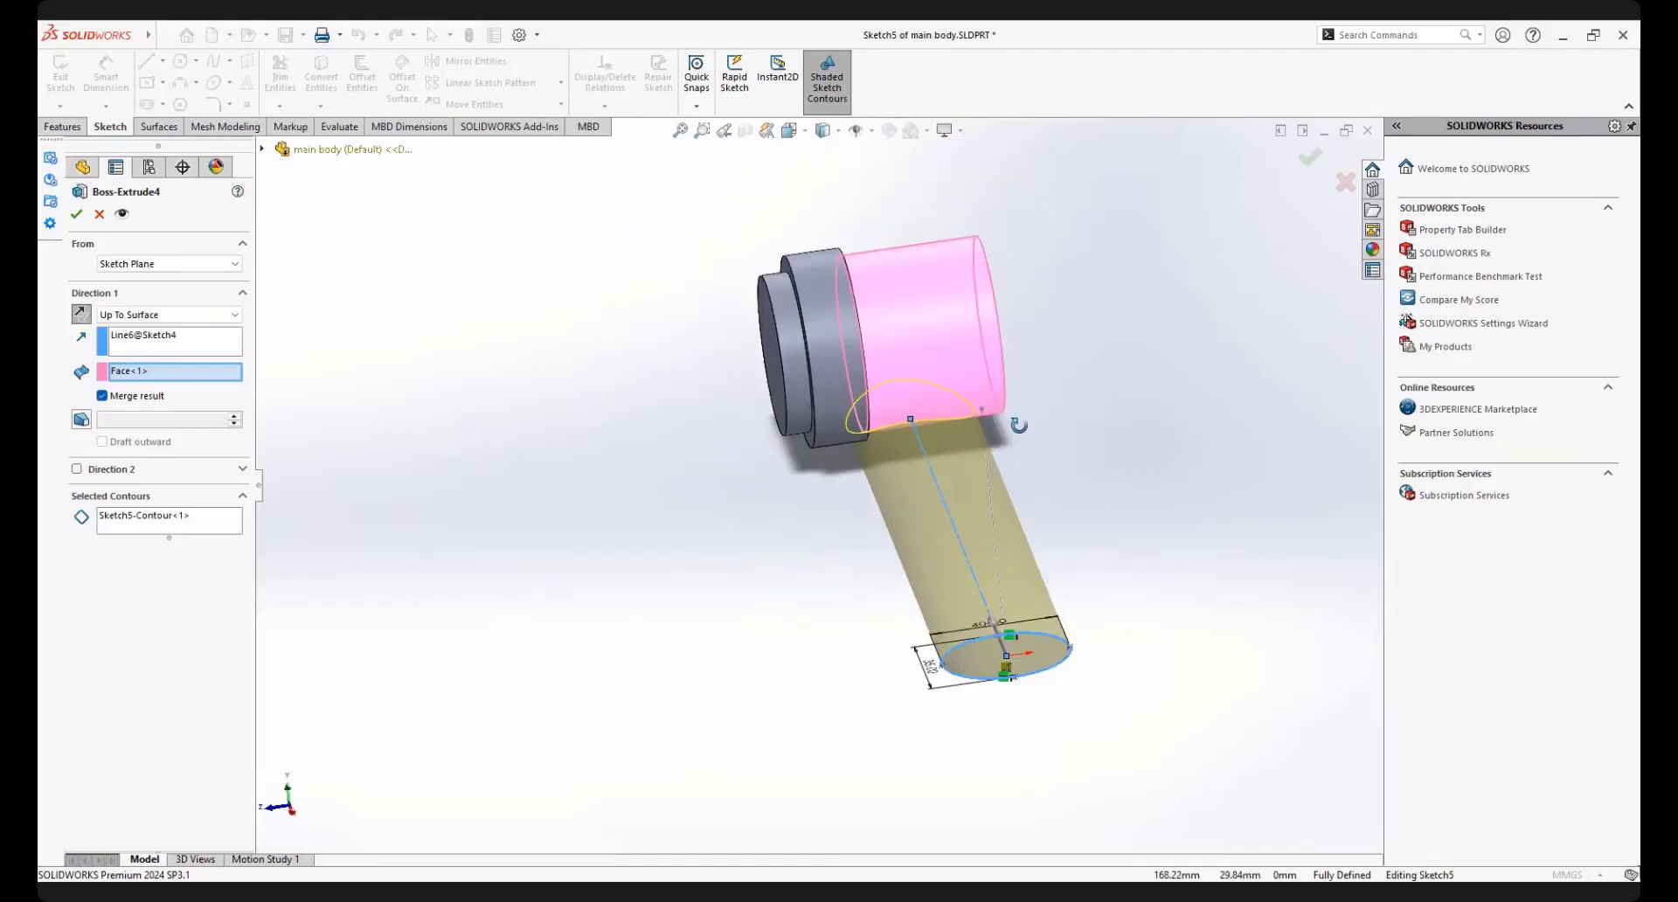
middle_click_drag(1018, 425, 972, 432)
left_click(192, 339)
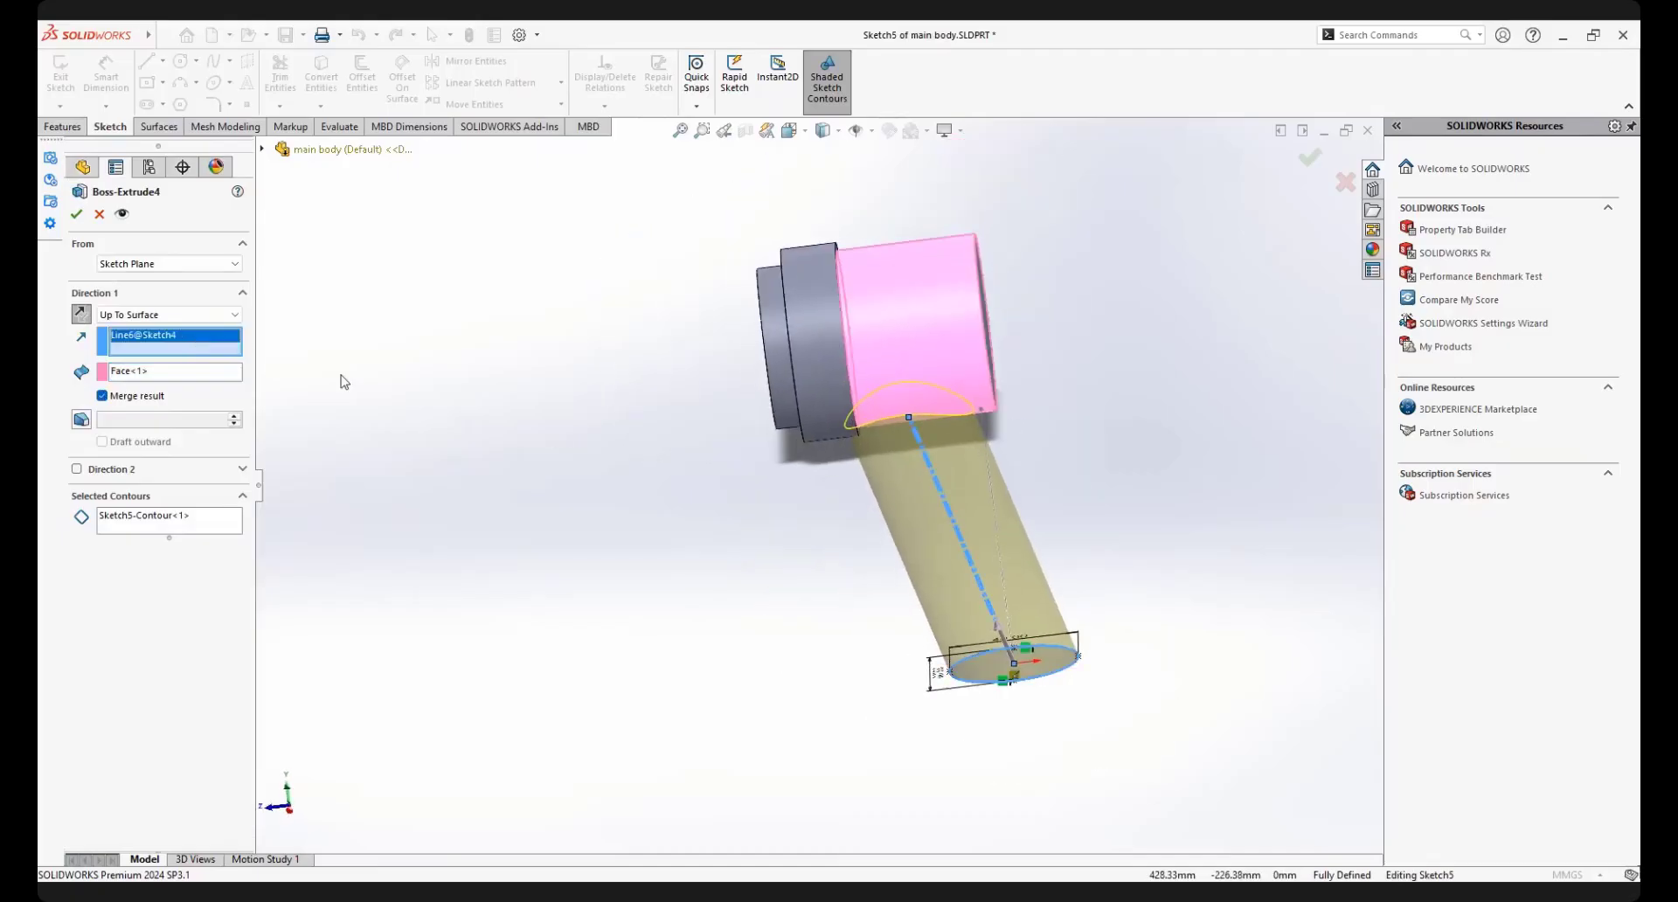
middle_click_drag(841, 426, 847, 407)
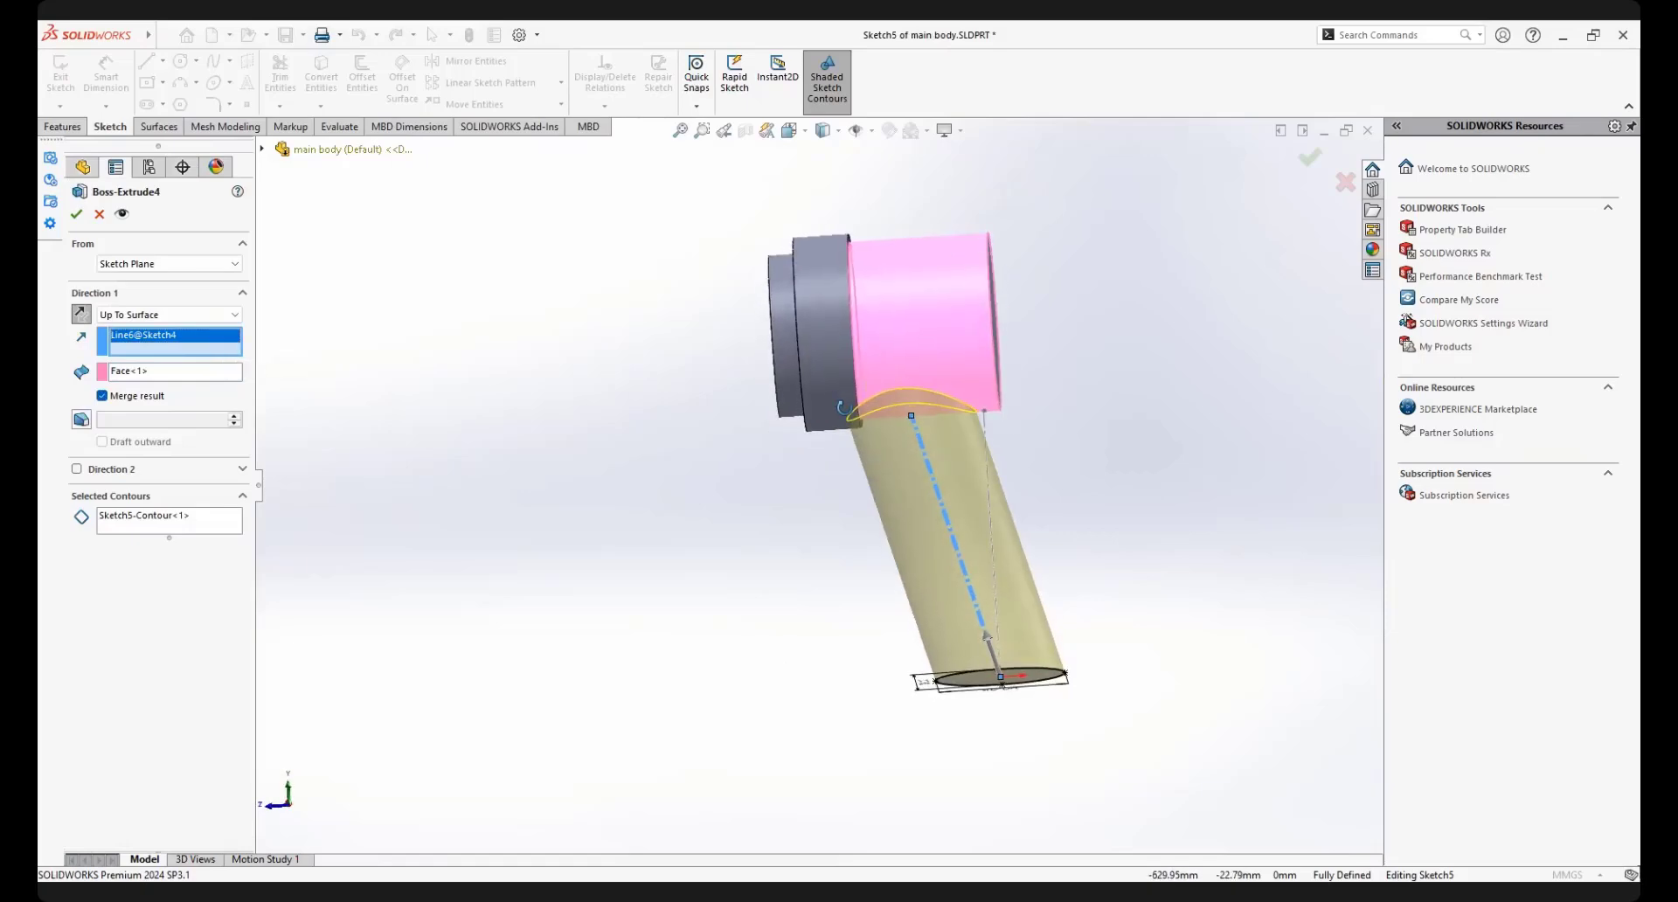
scroll(809, 419, "up", 1)
scroll(864, 359, "down", 2)
scroll(843, 450, "down", 3)
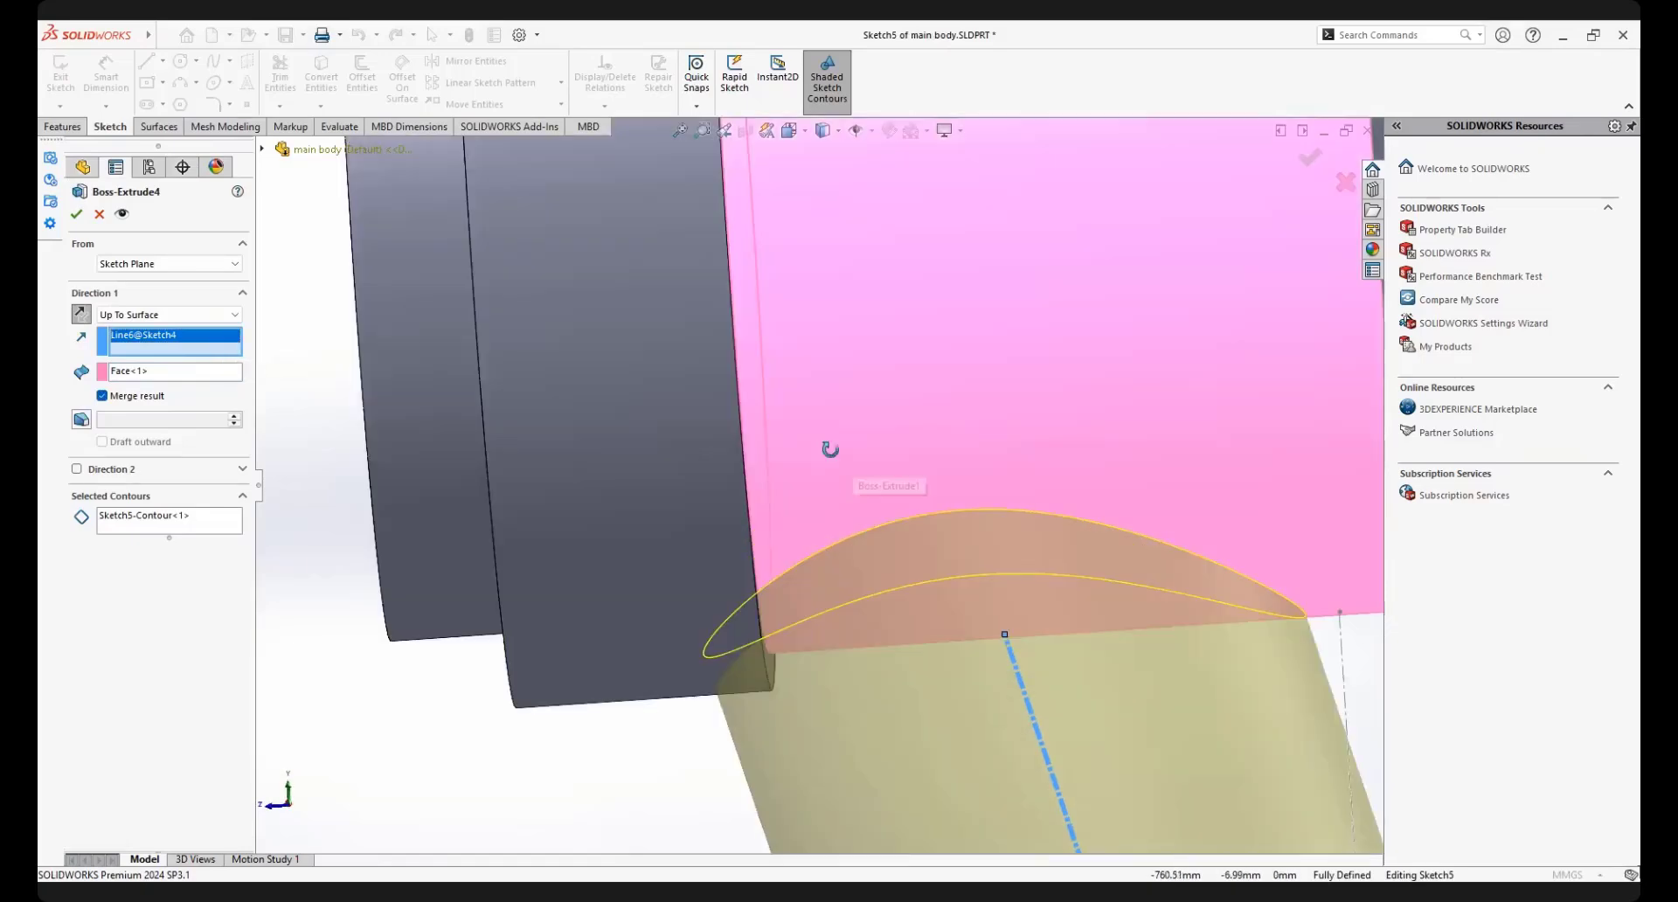
scroll(722, 533, "up", 2)
scroll(831, 552, "up", 1)
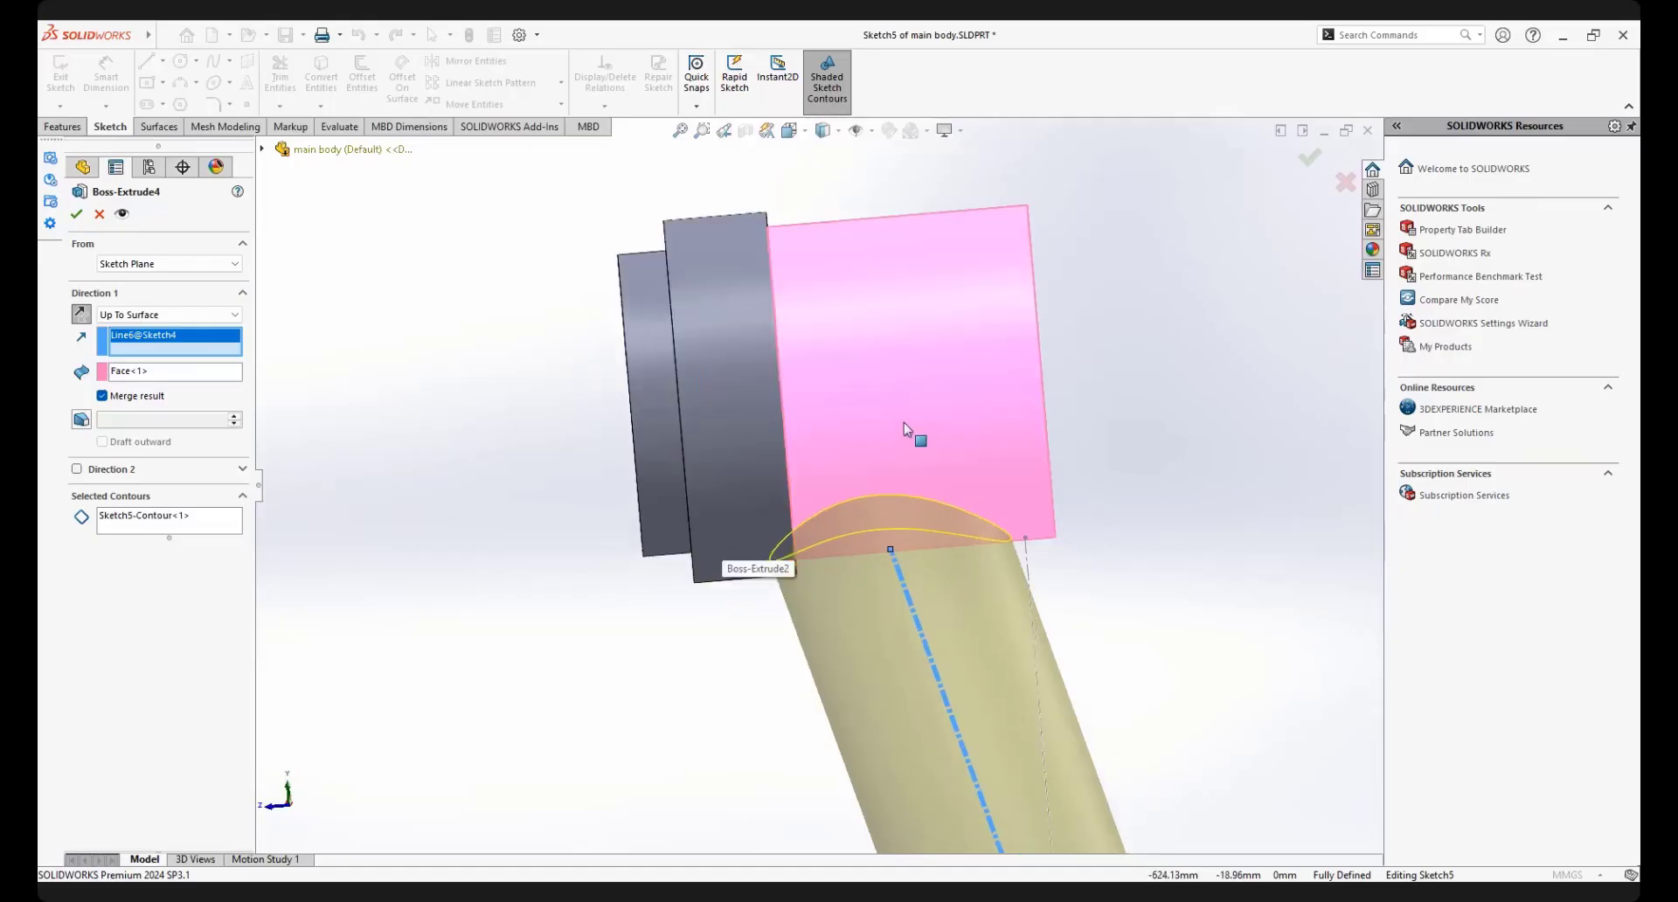
middle_click_drag(769, 443, 766, 470)
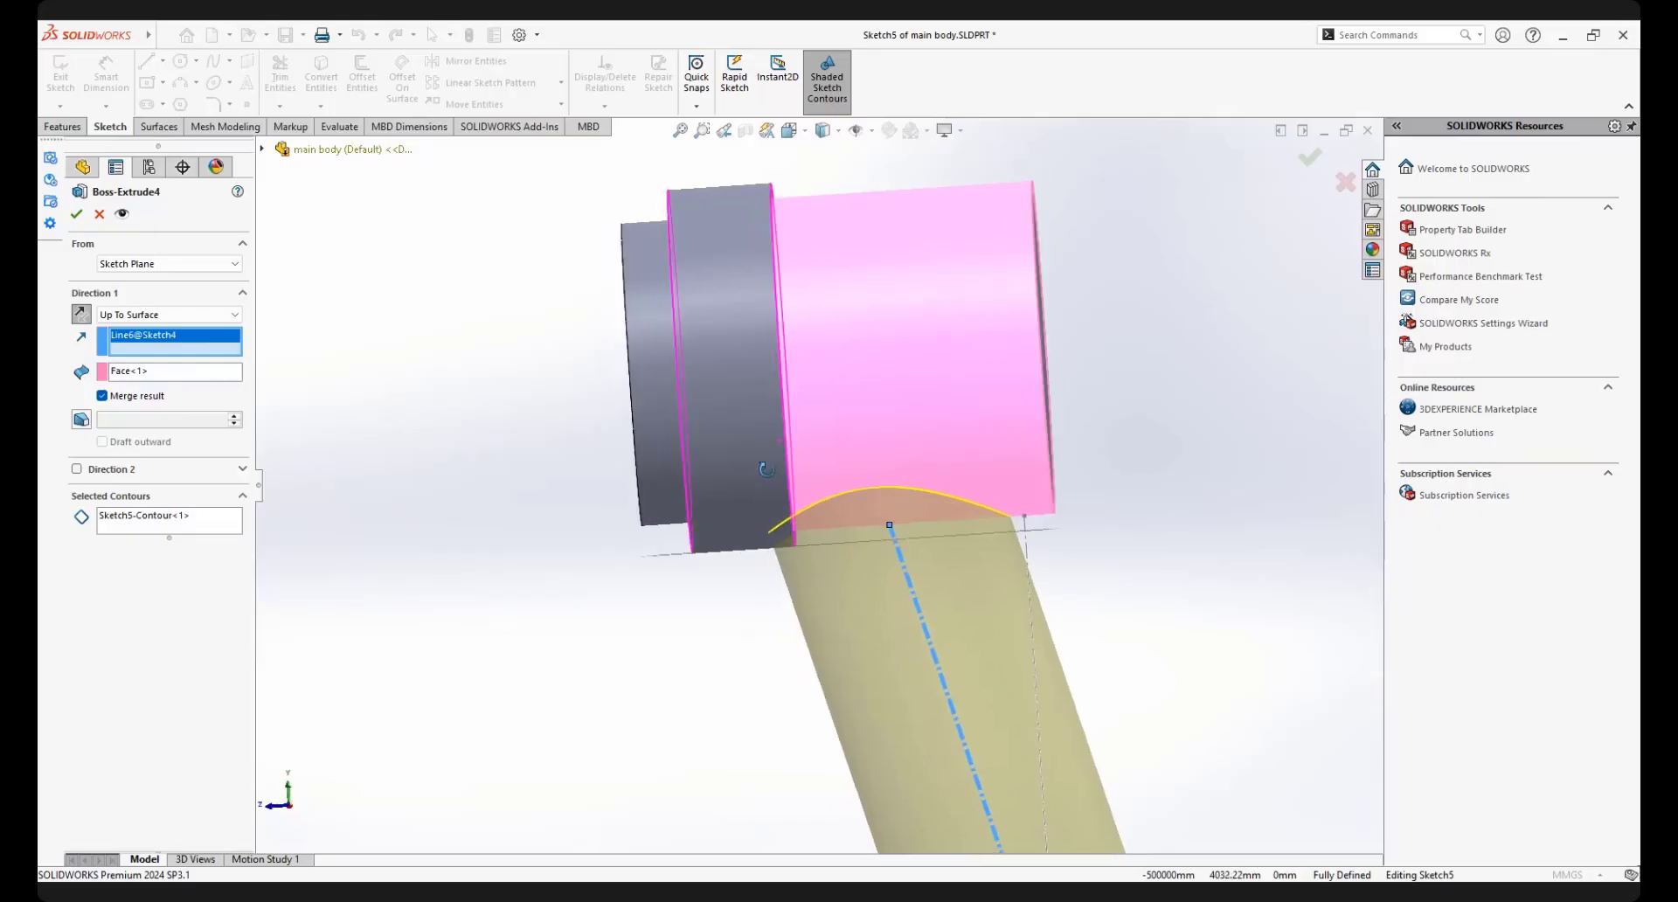
scroll(759, 470, "down", 1)
left_click(77, 215)
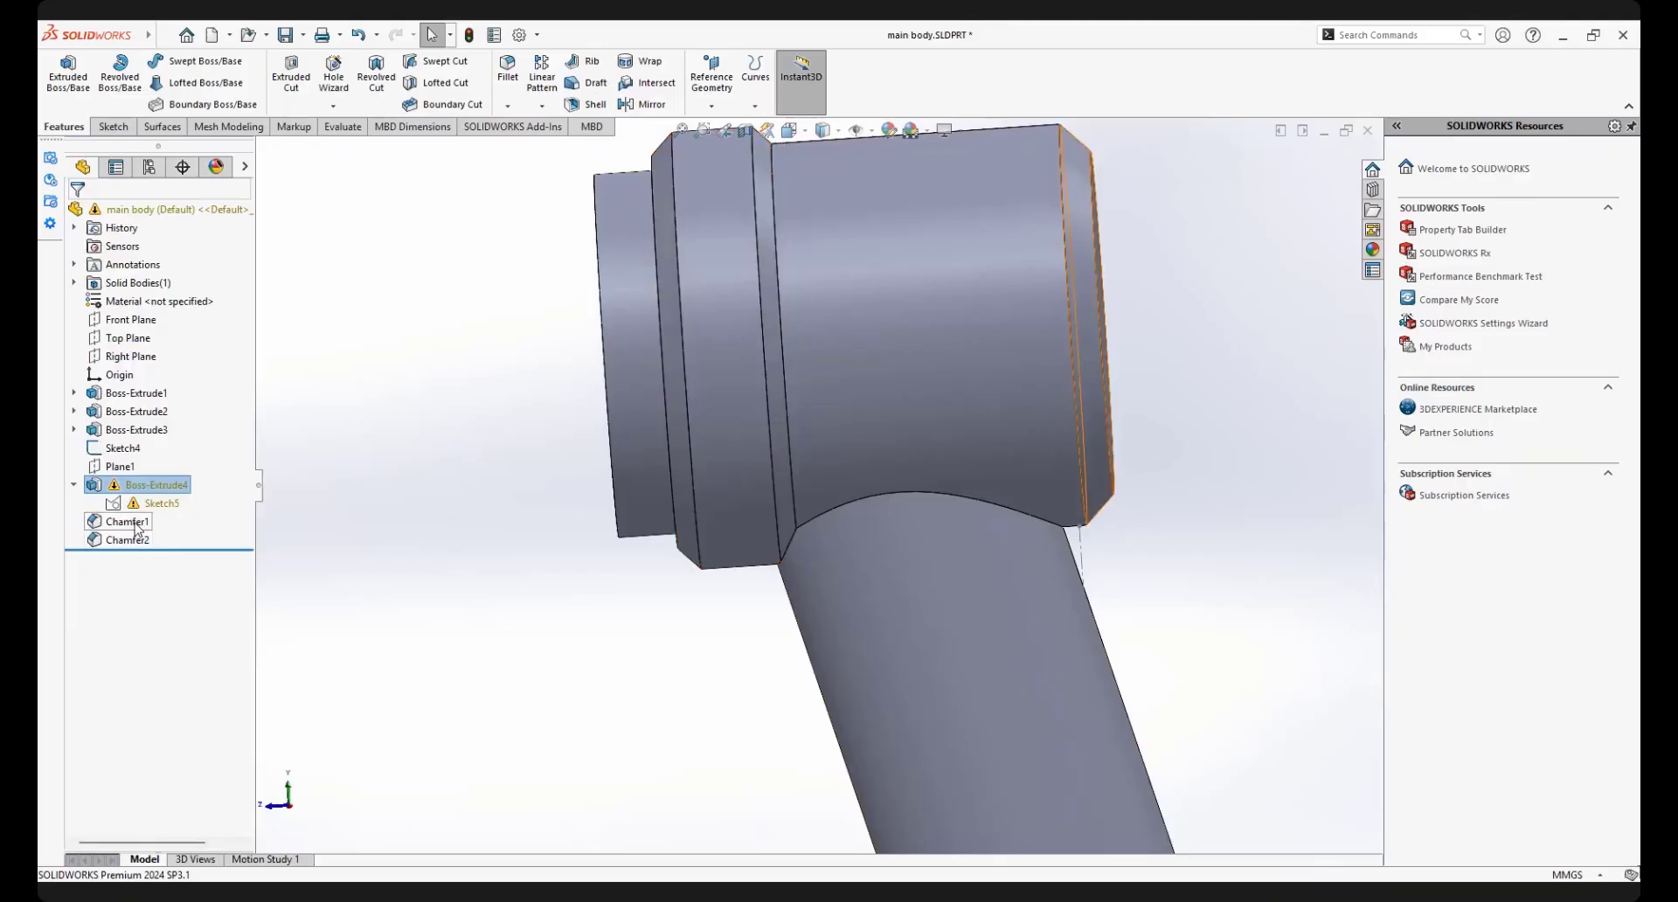
Suppress Chamfer1 and Chamfer2 together and dismiss the sketch warning report
left_click(136, 522)
left_click(137, 543, "ctrl")
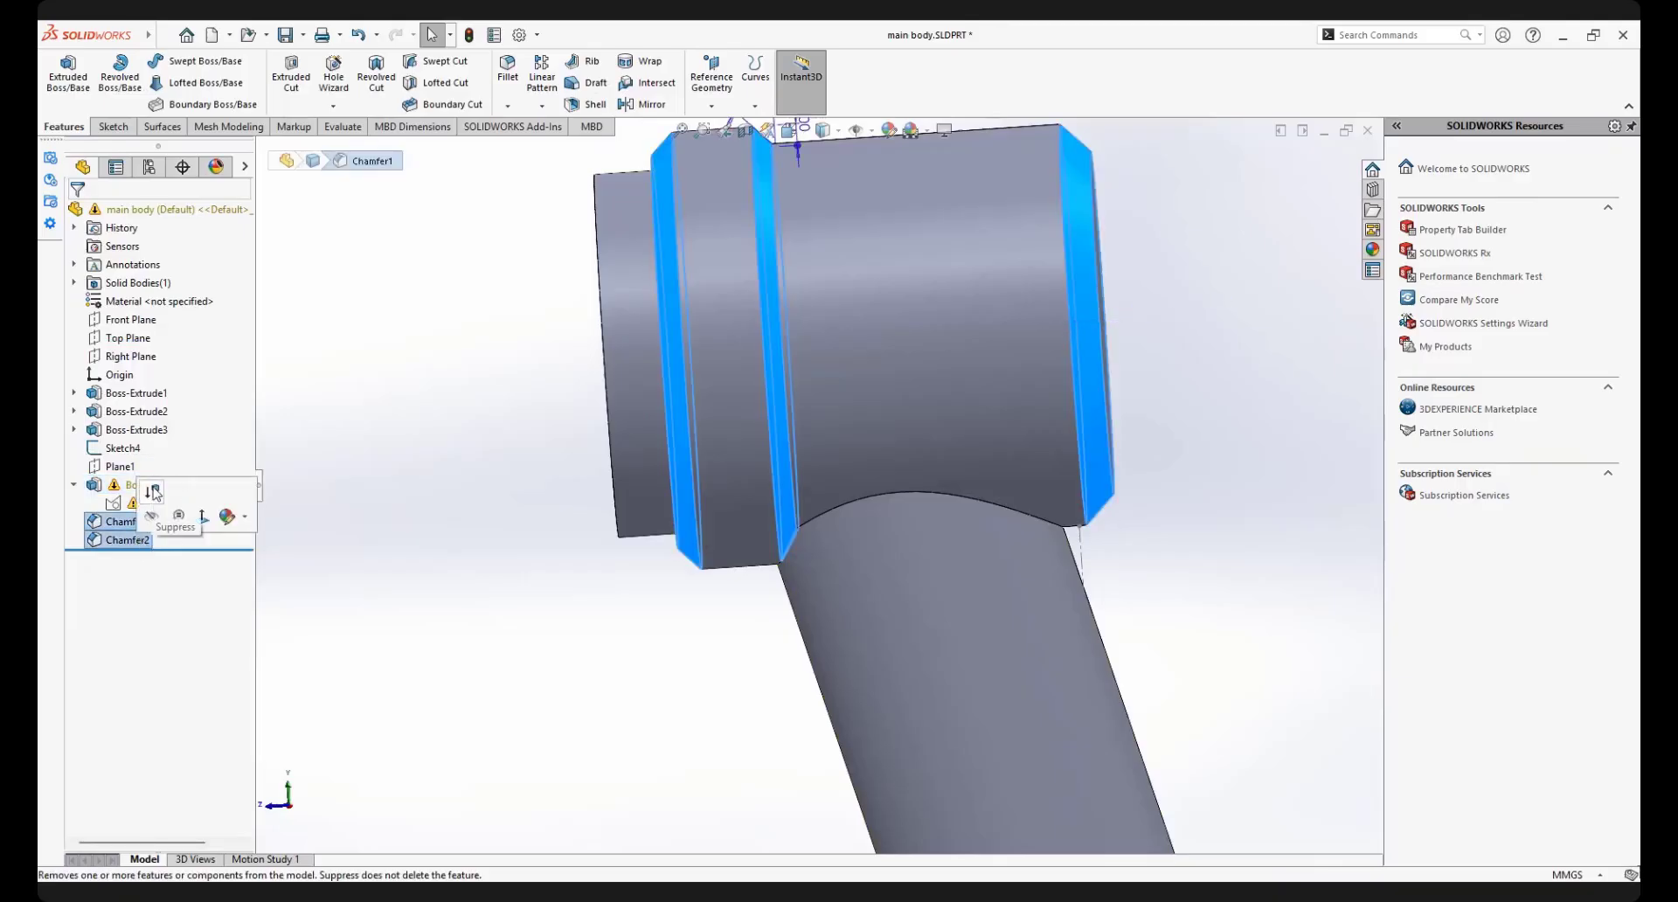
left_click(153, 493)
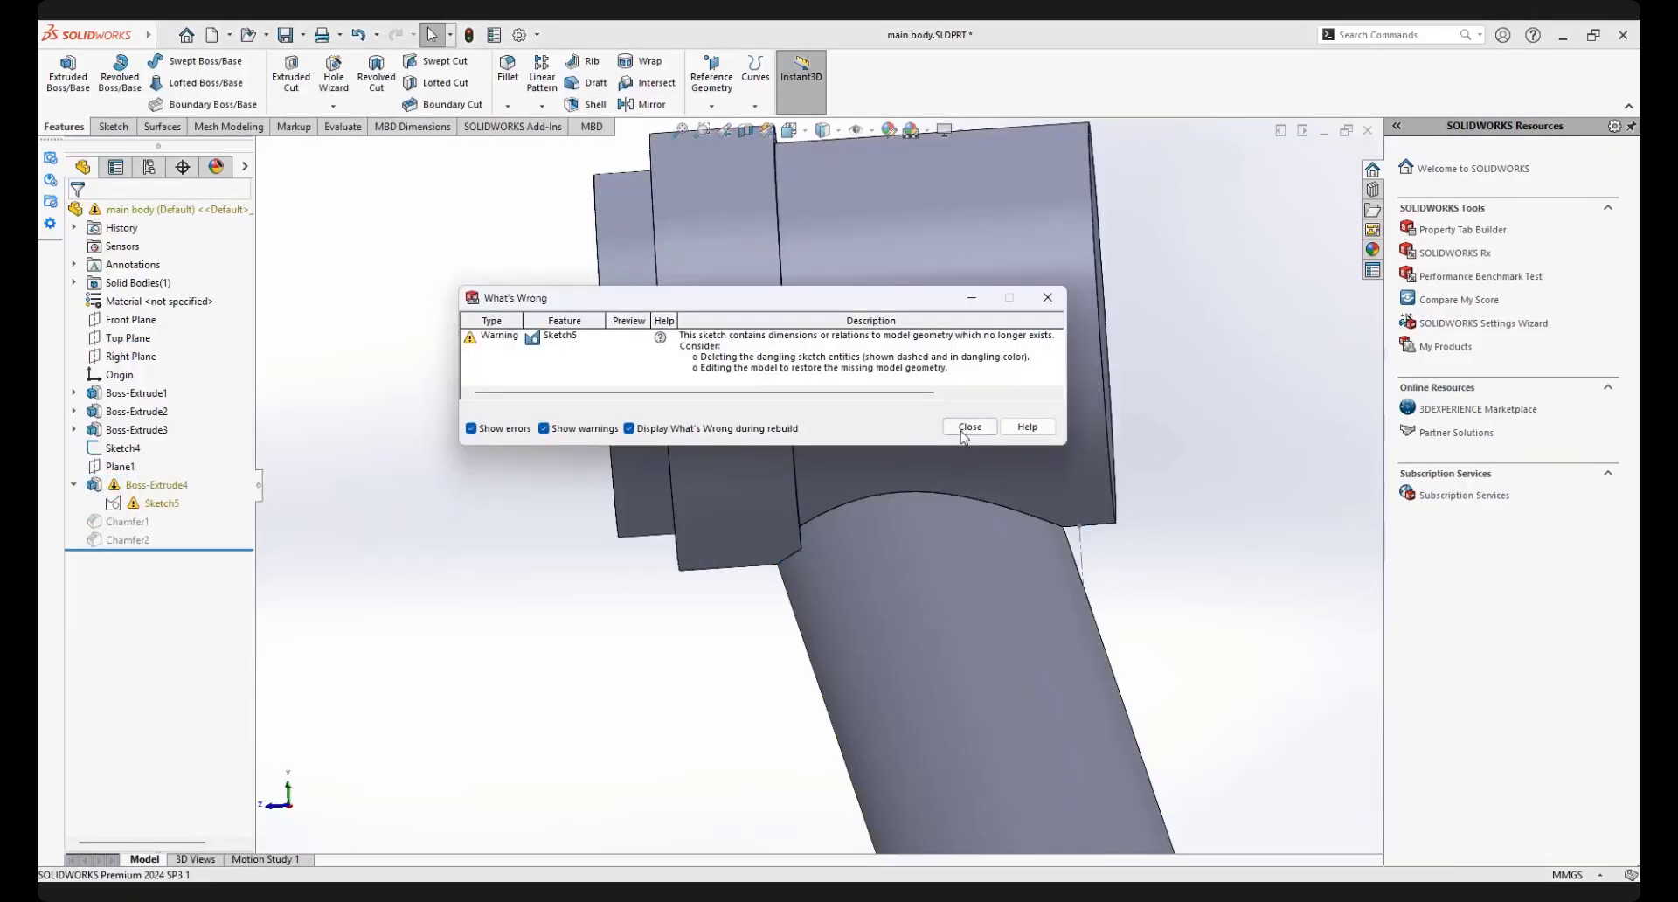
left_click(969, 426)
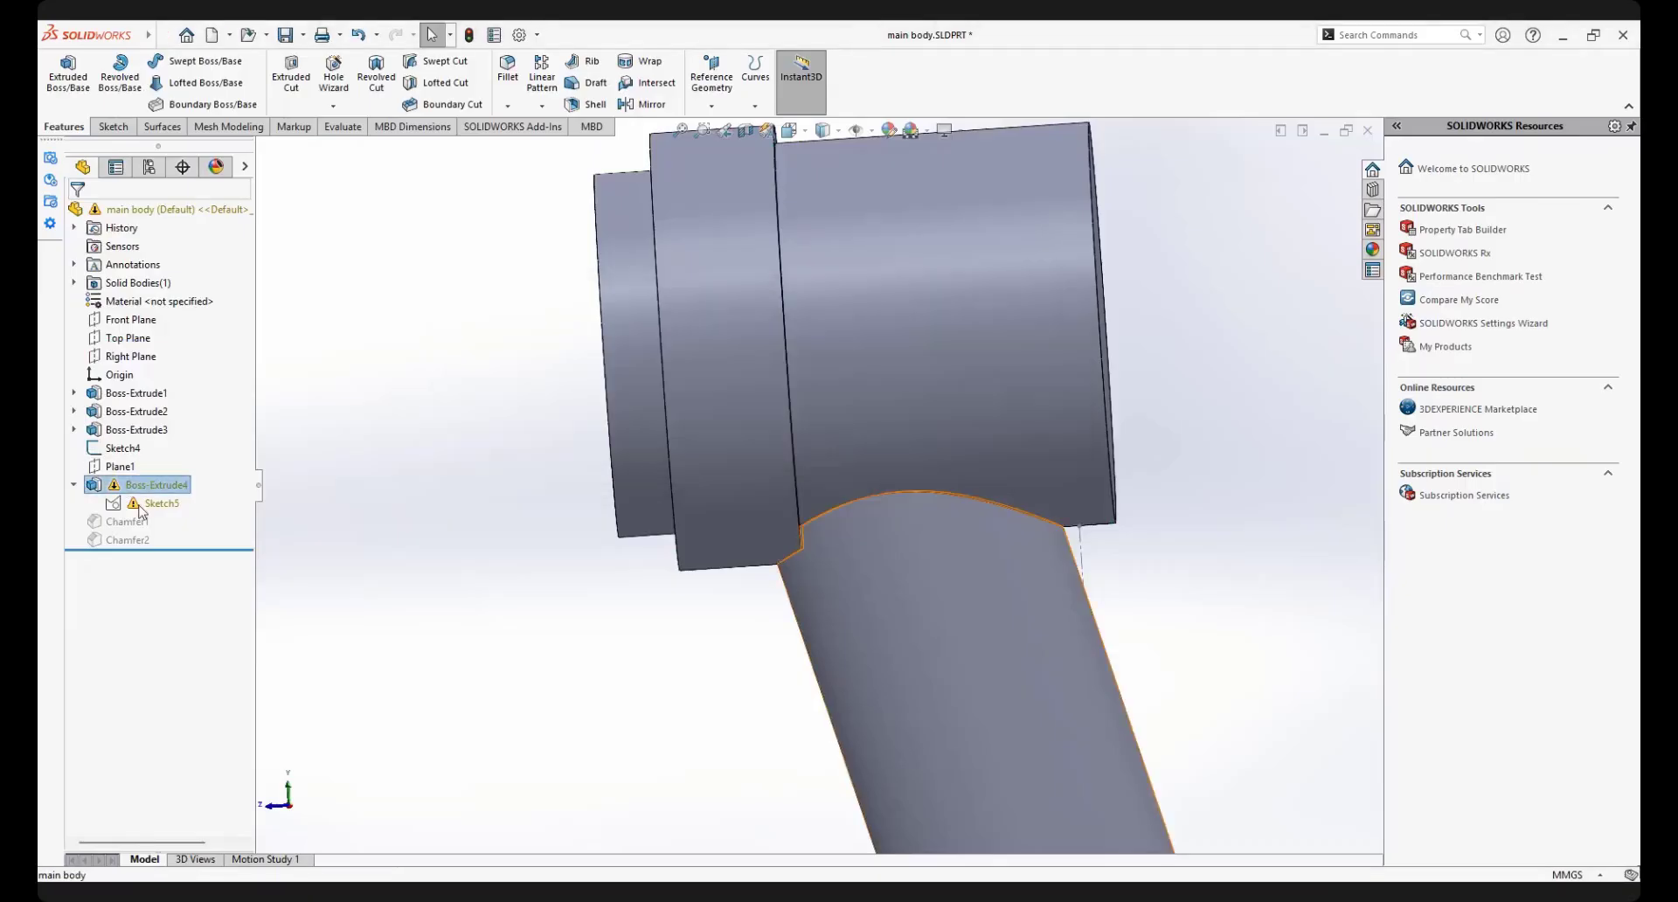
Suppress the handle extrusion Boss-Extrude4 together with its Sketch5
left_click(141, 505)
left_click(155, 455)
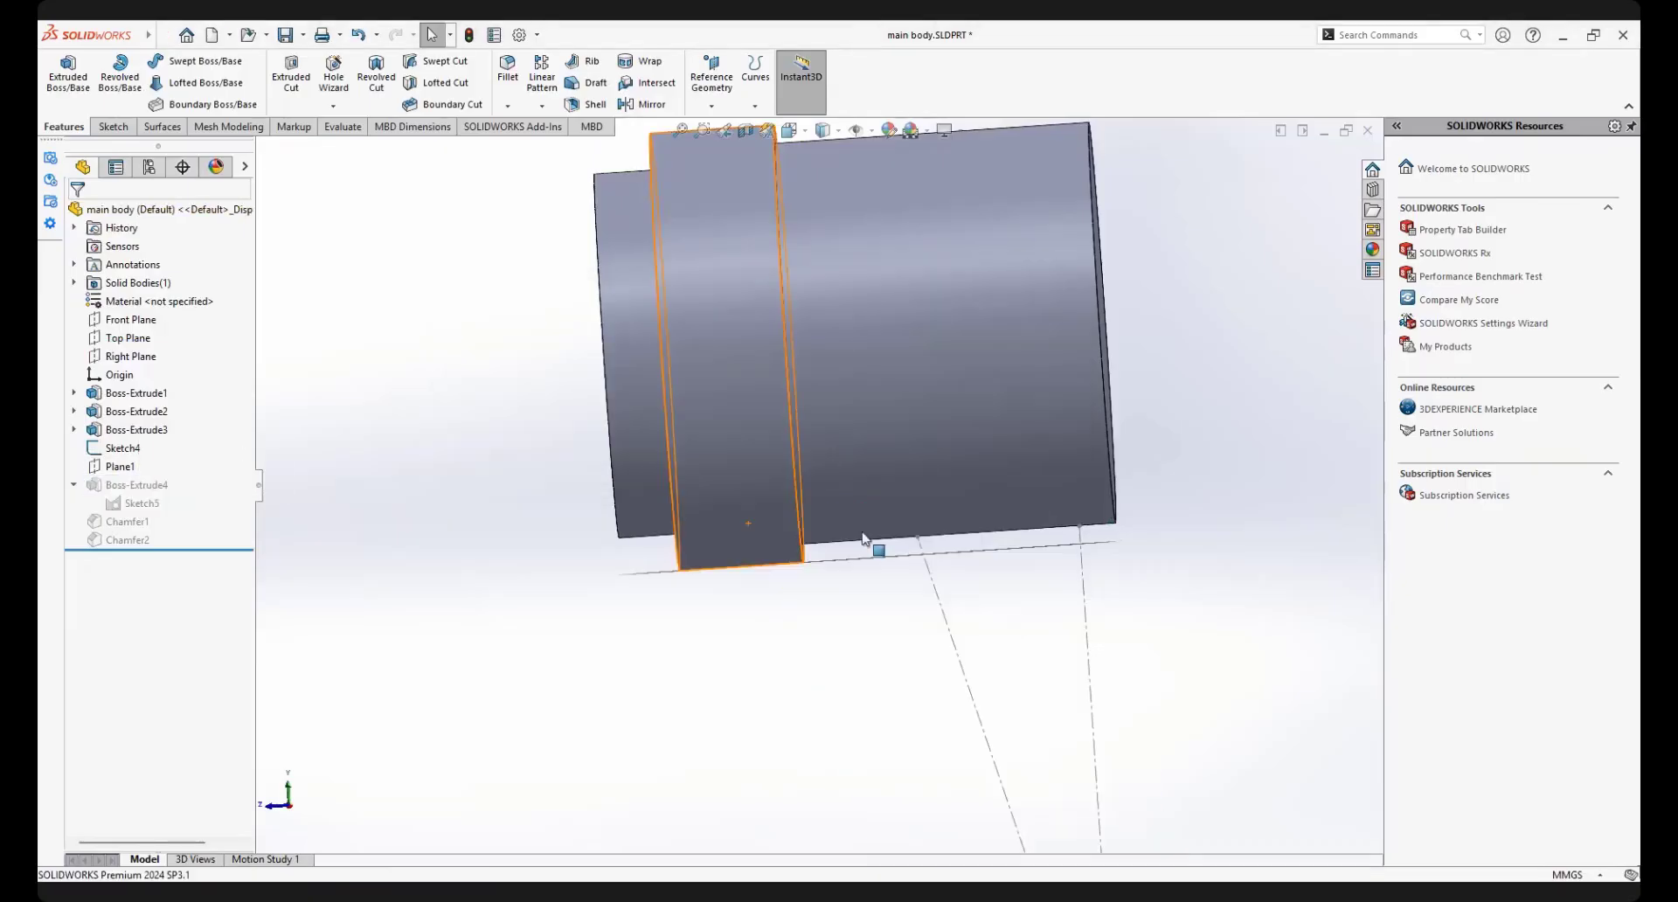
scroll(1056, 563, "up", 4)
middle_click_drag(1060, 542, 284, 590)
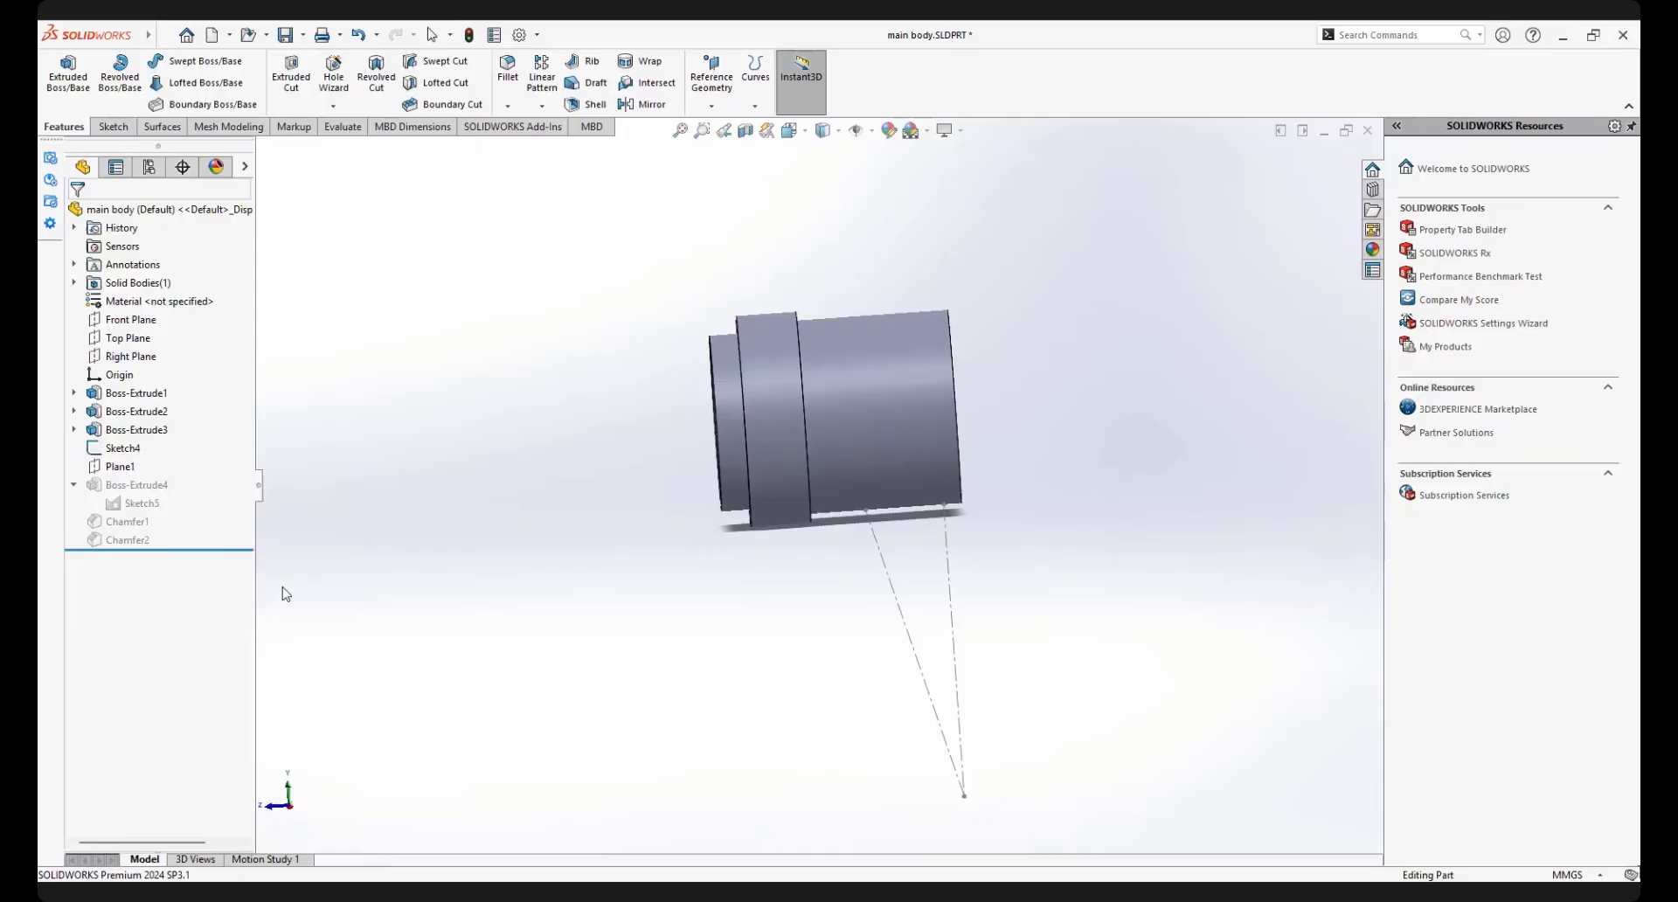
left_click(142, 504)
left_click(164, 457)
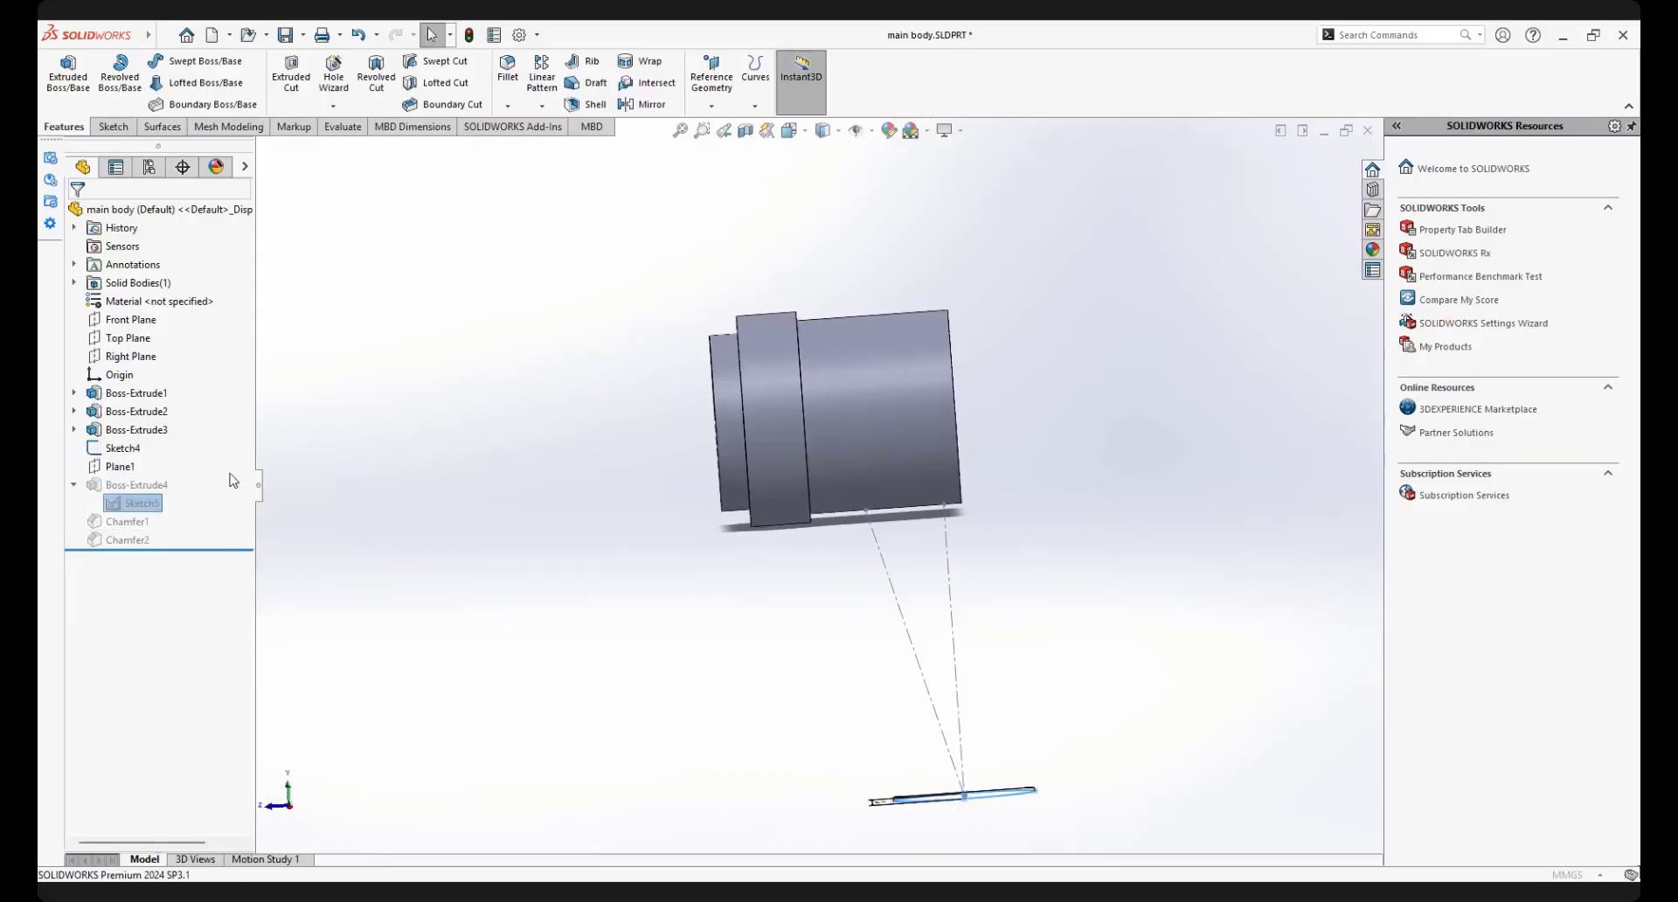
left_click(100, 215)
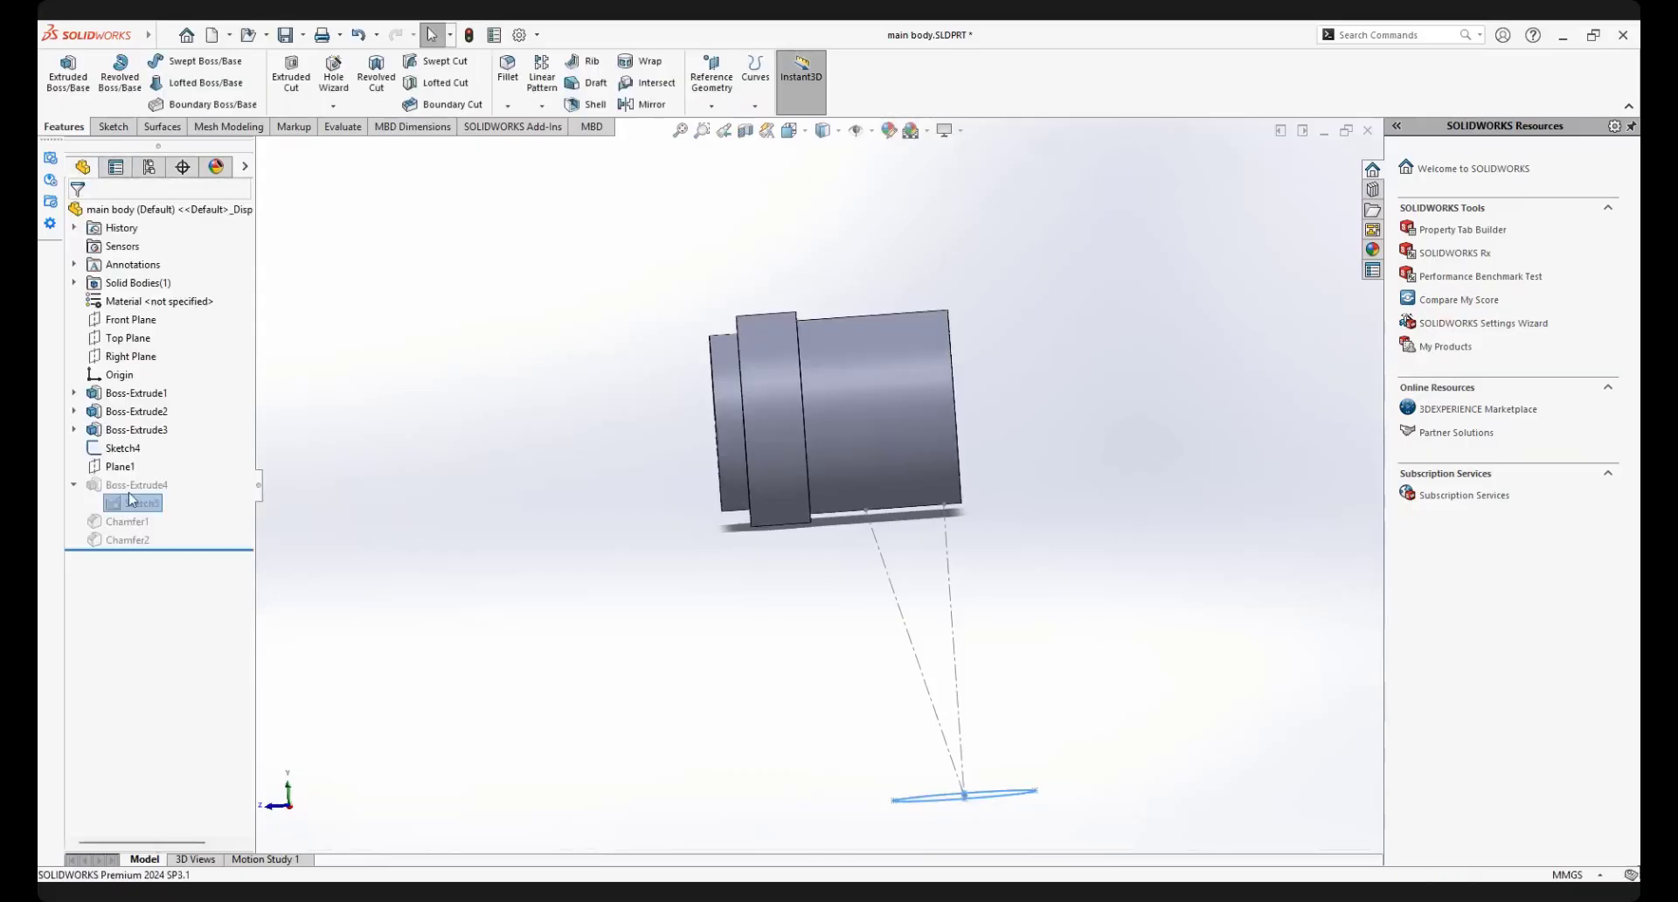
left_click(128, 492)
left_click(132, 508)
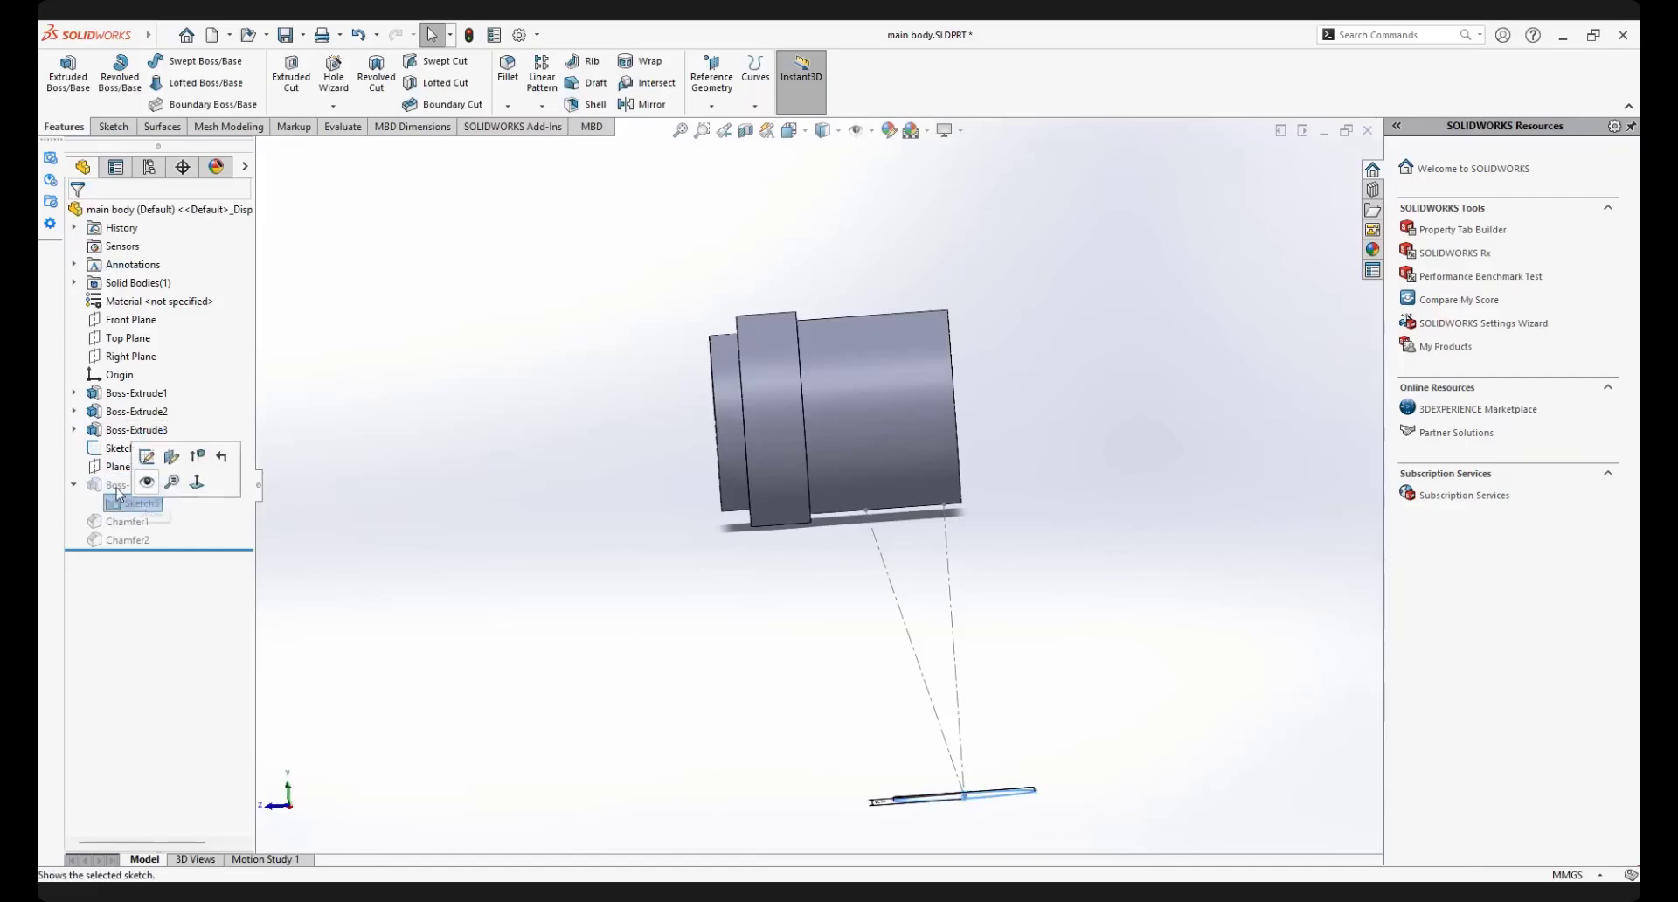
Unsuppress Boss-Extrude4, continue the rebuild ignoring the Sketch5 error, and dismiss the warning report
left_click(116, 486)
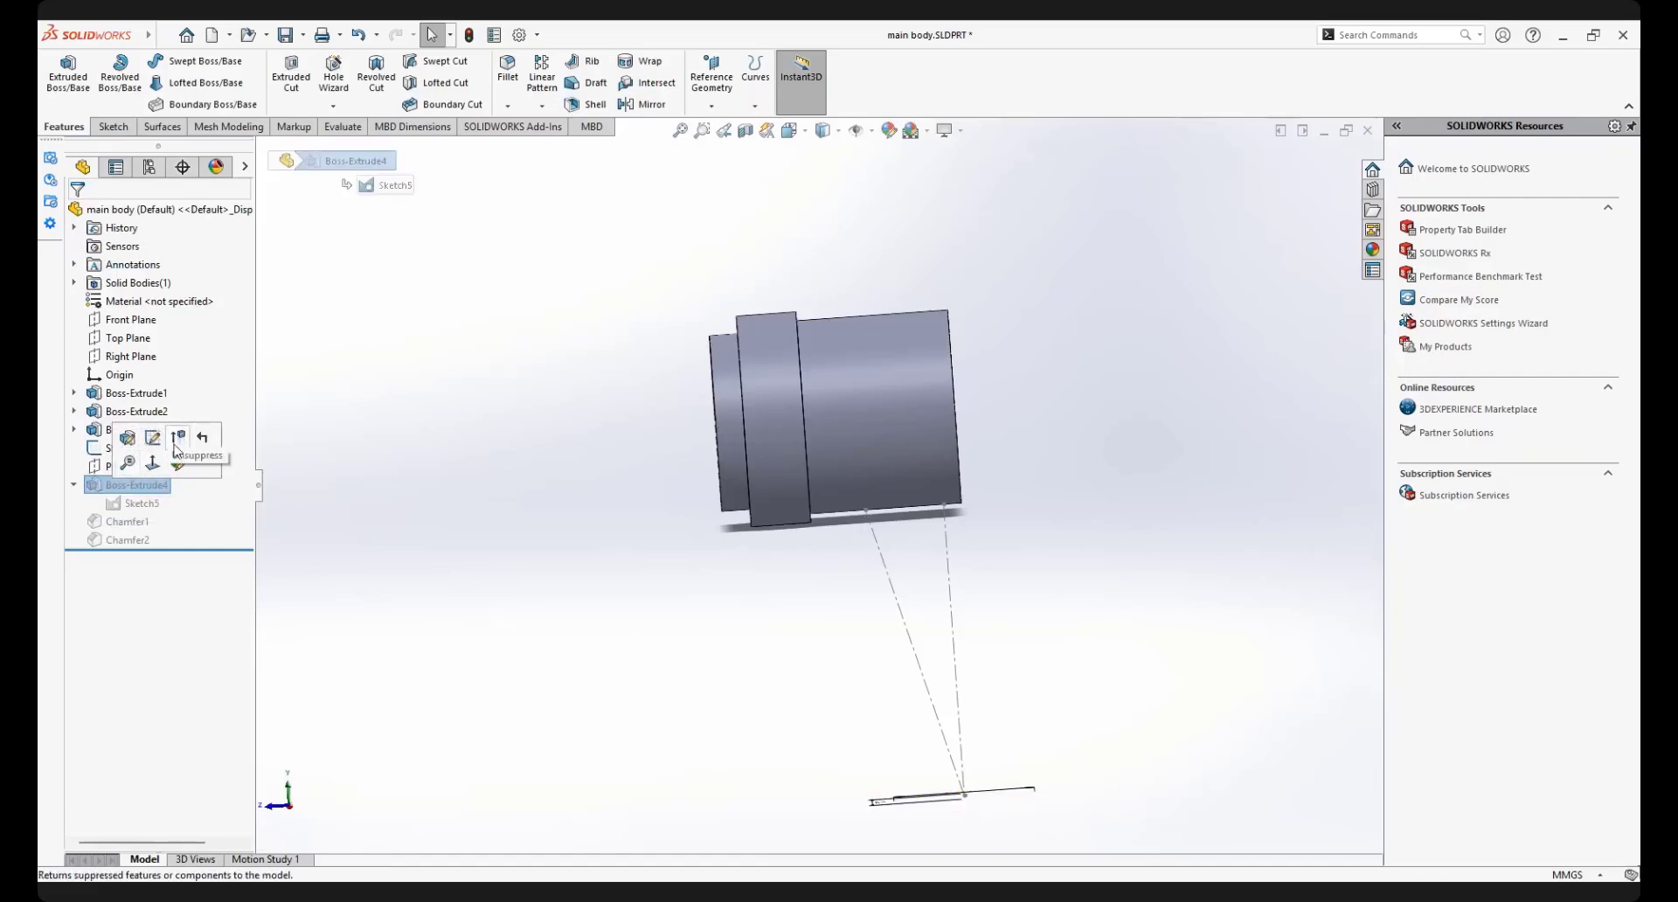
left_click(178, 438)
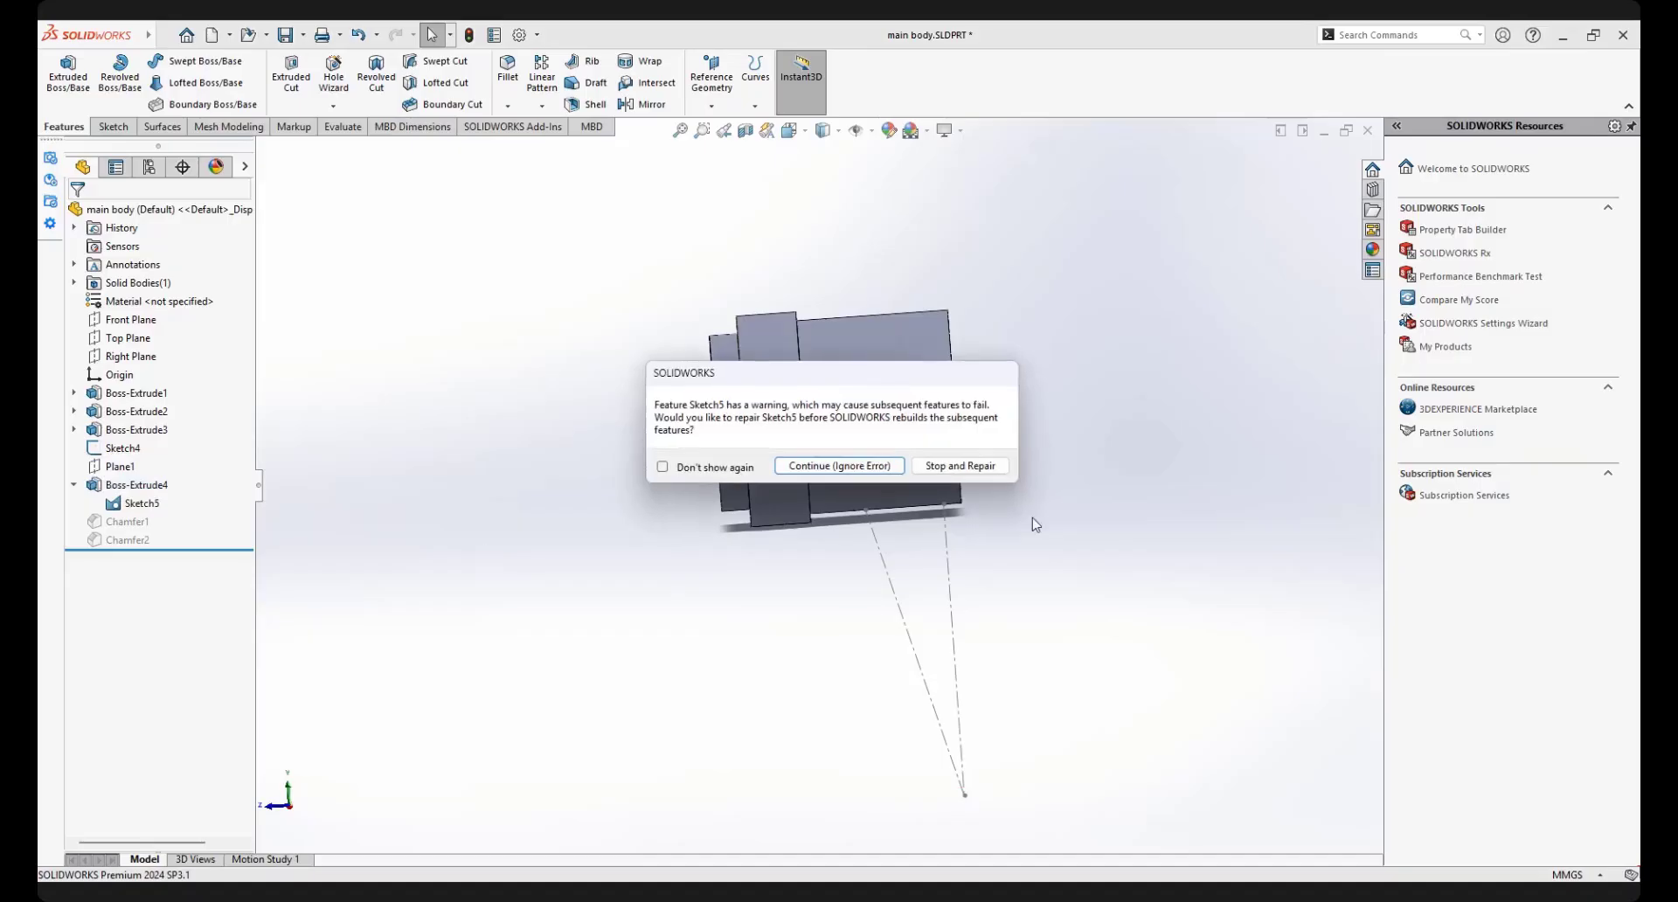
left_click(840, 467)
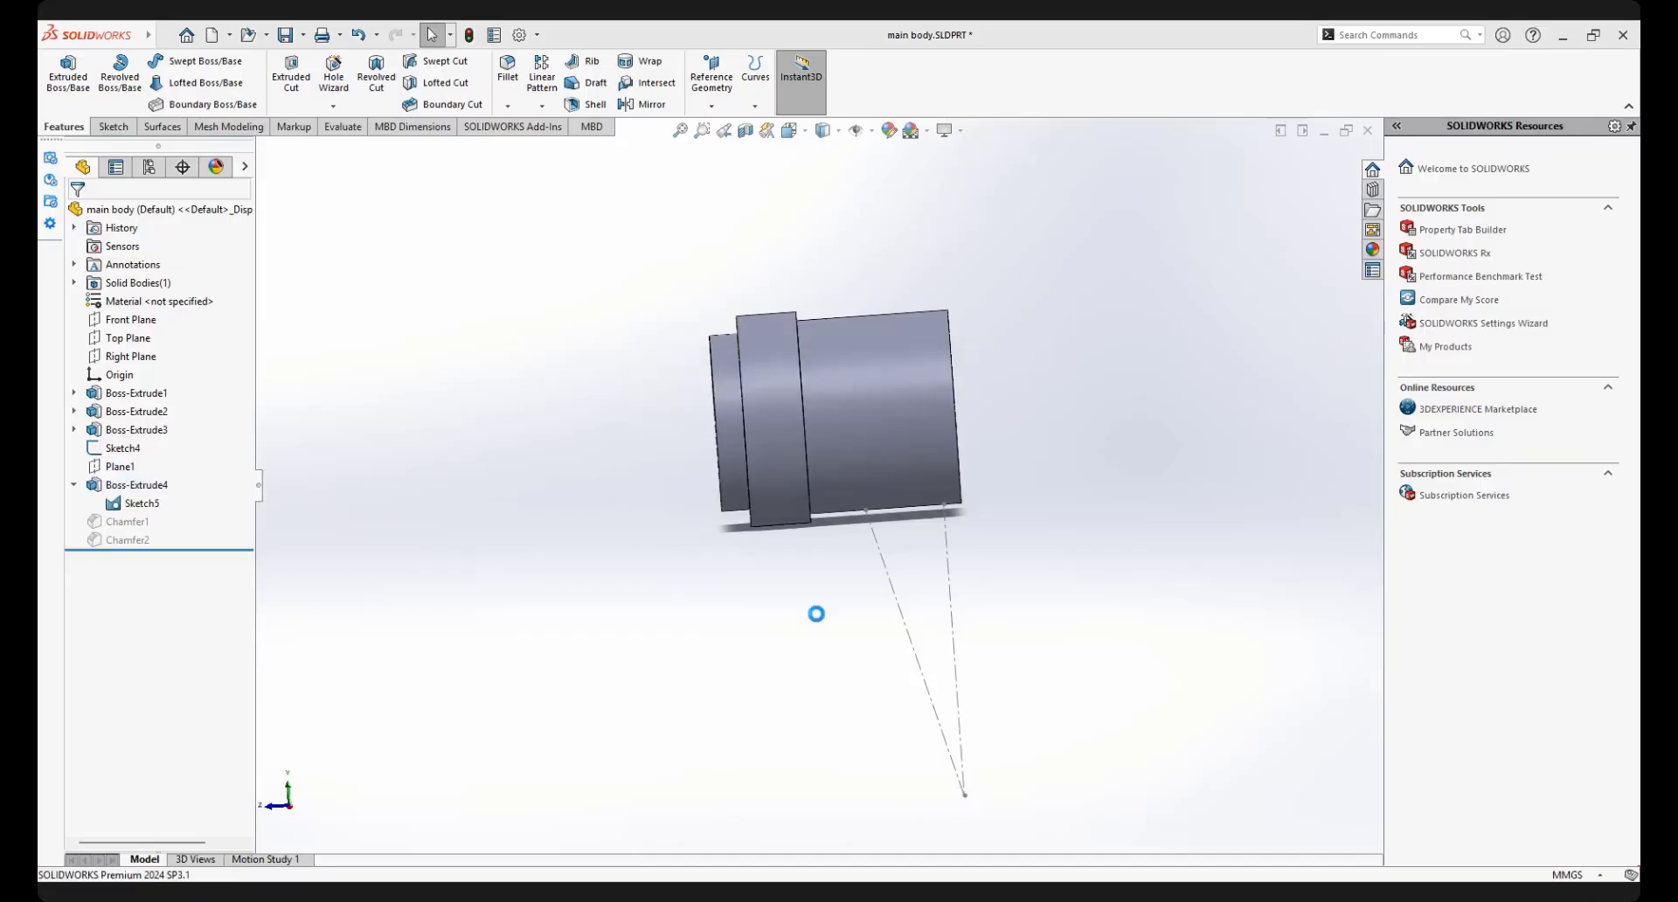
left_click(969, 426)
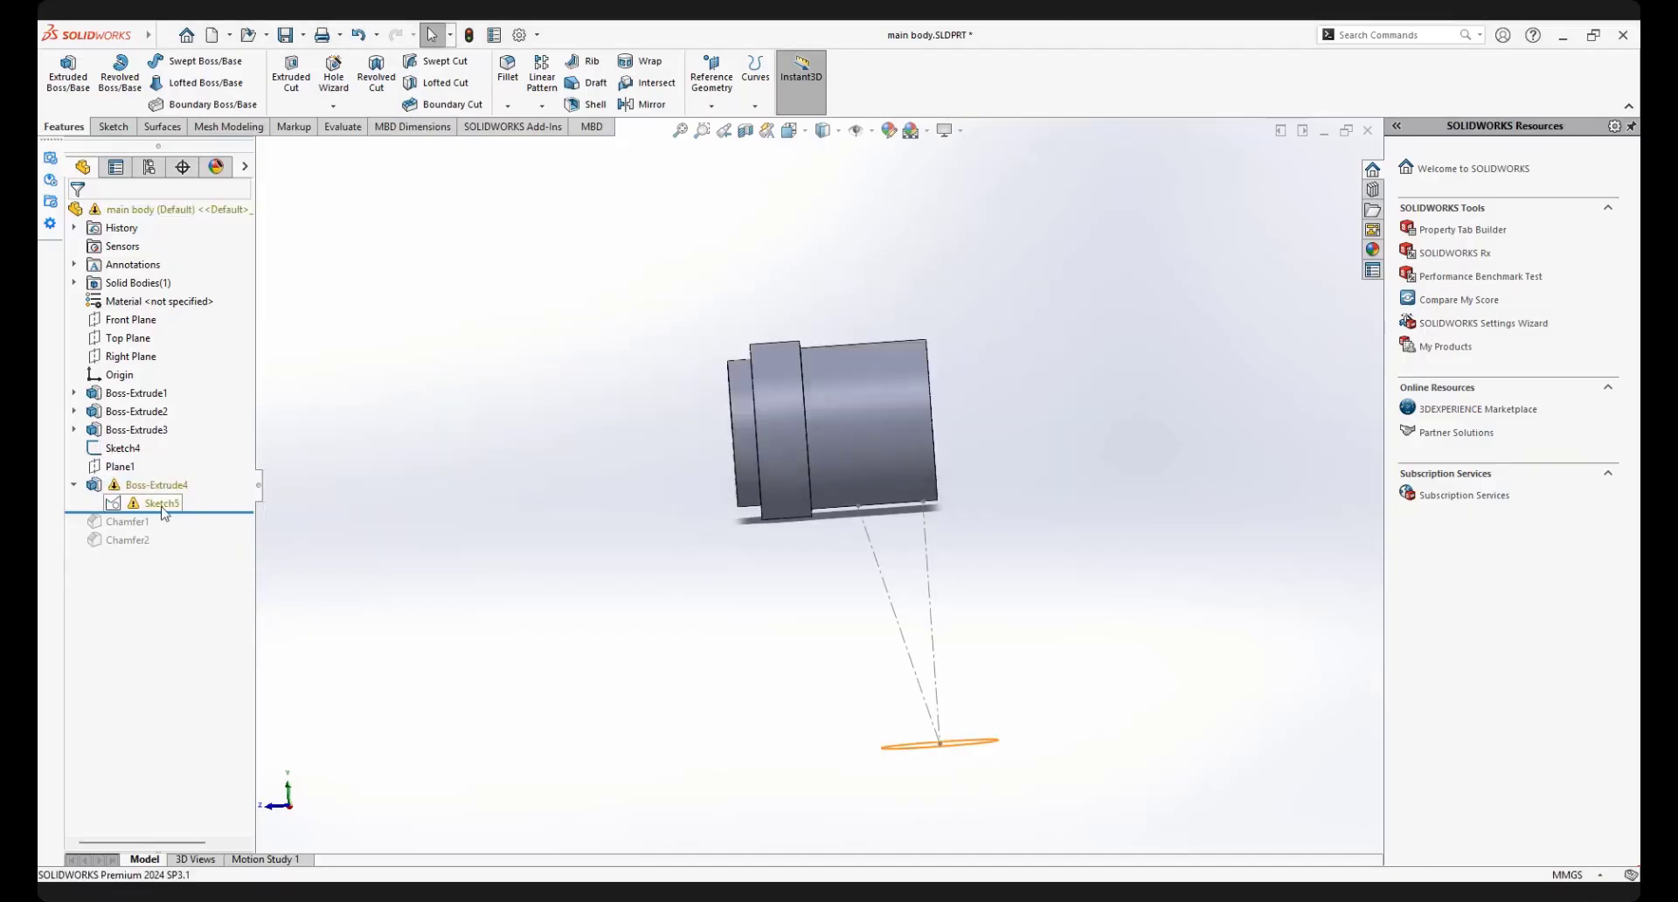
Edit Boss-Extrude4 to end Up To Body, pick the cylindrical main body as the target, and accept the feature
left_click(142, 502)
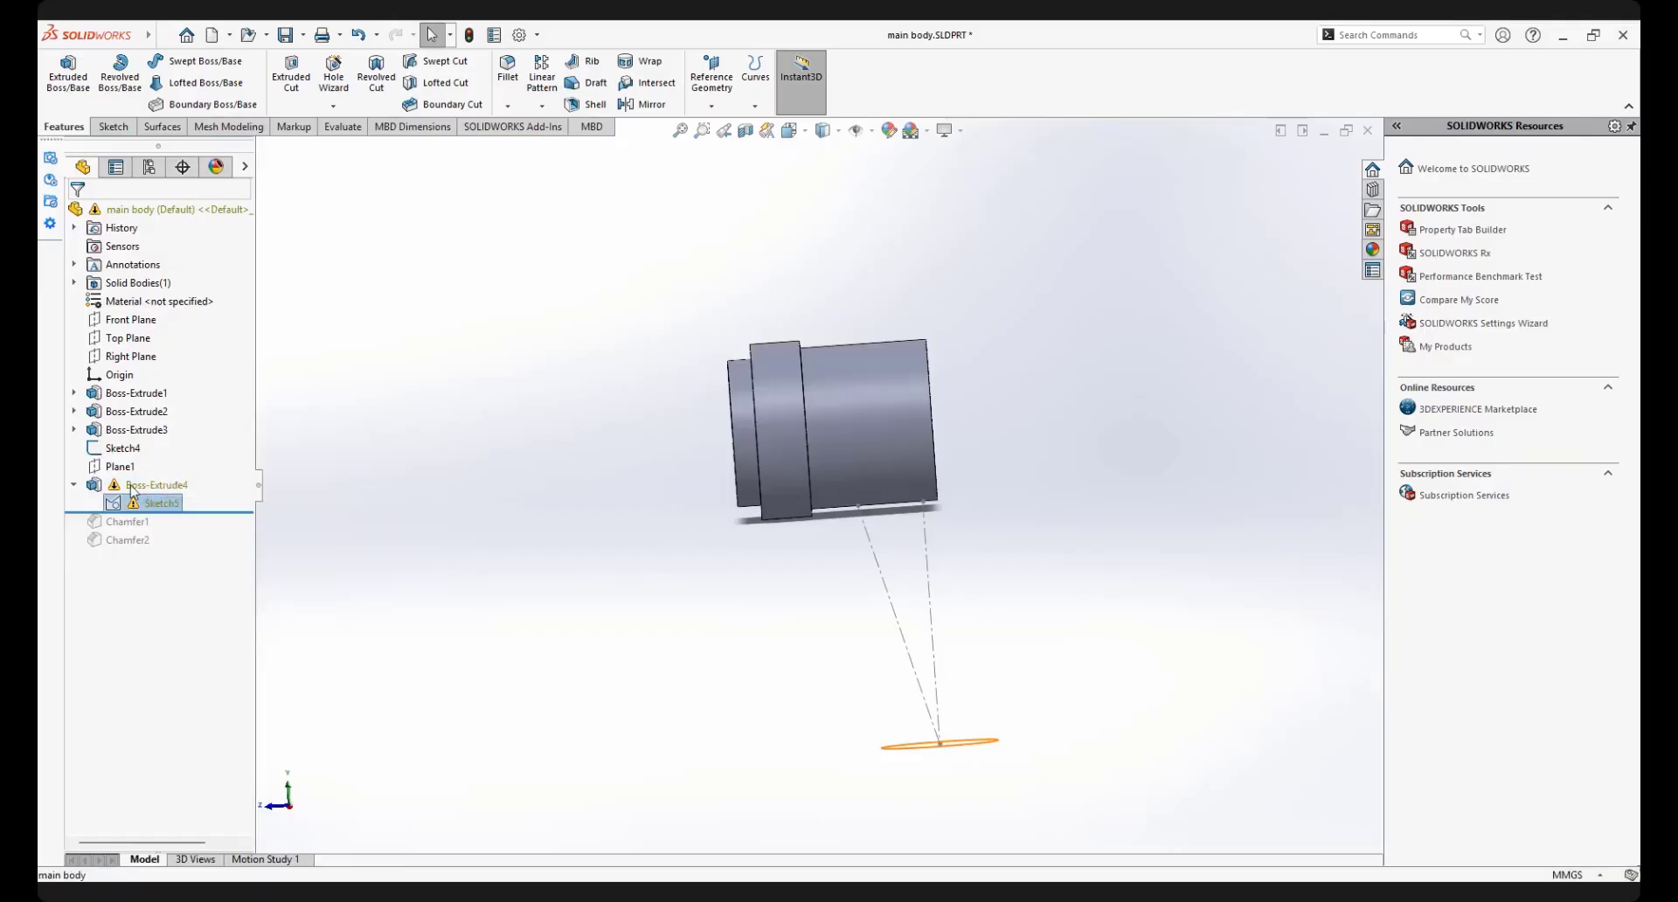
left_click(140, 485)
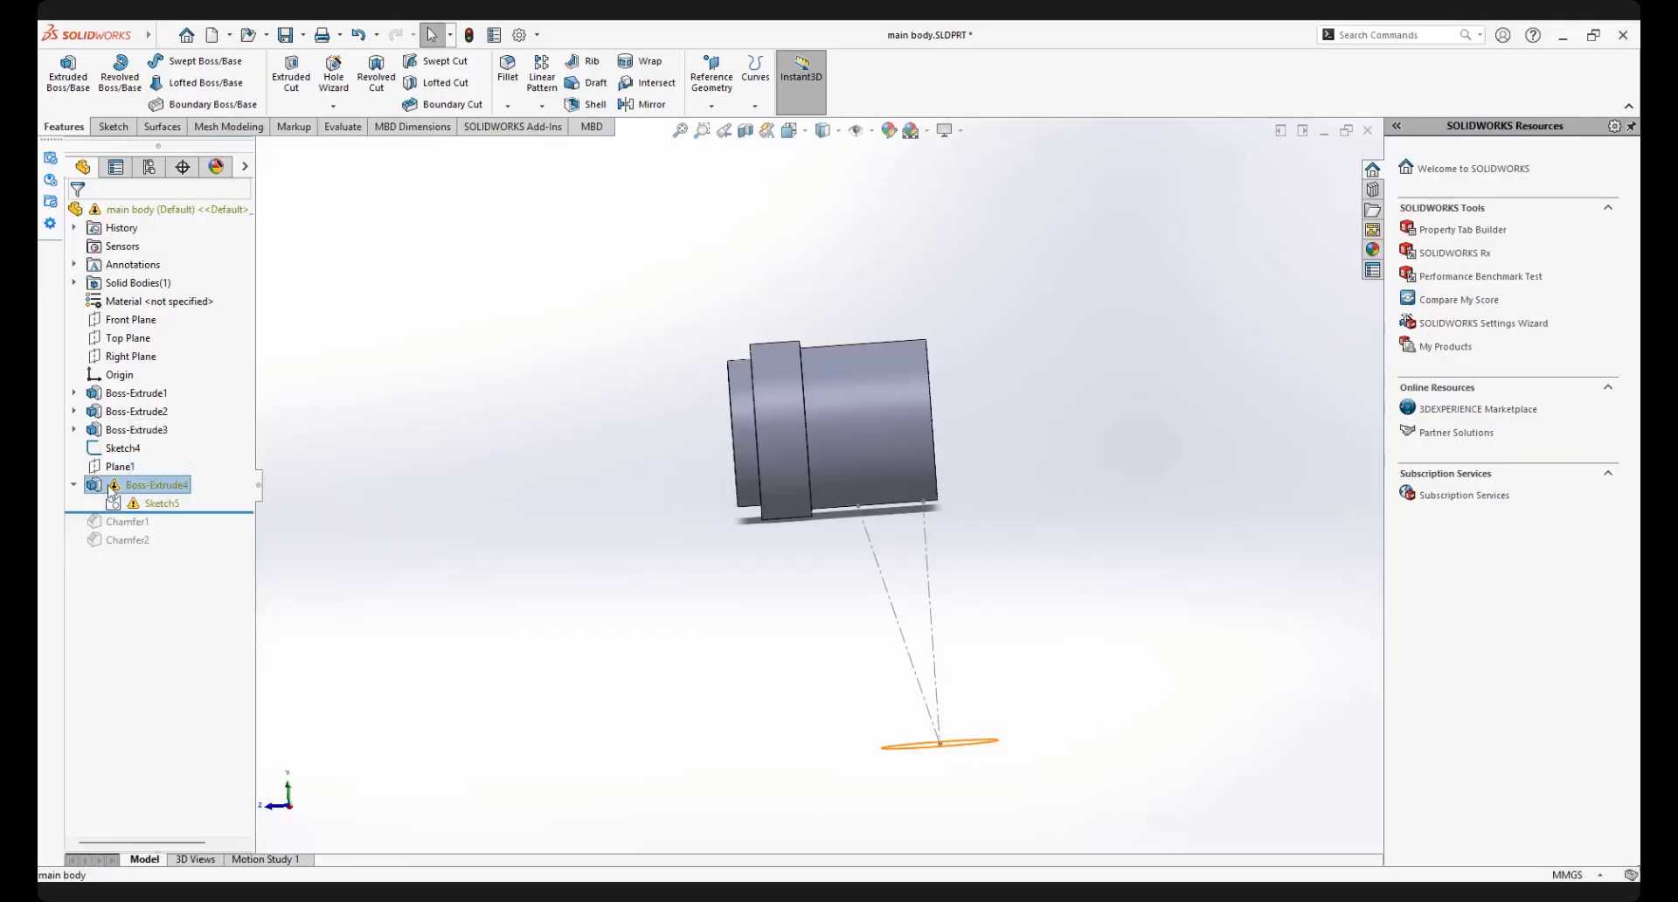
left_click(95, 487)
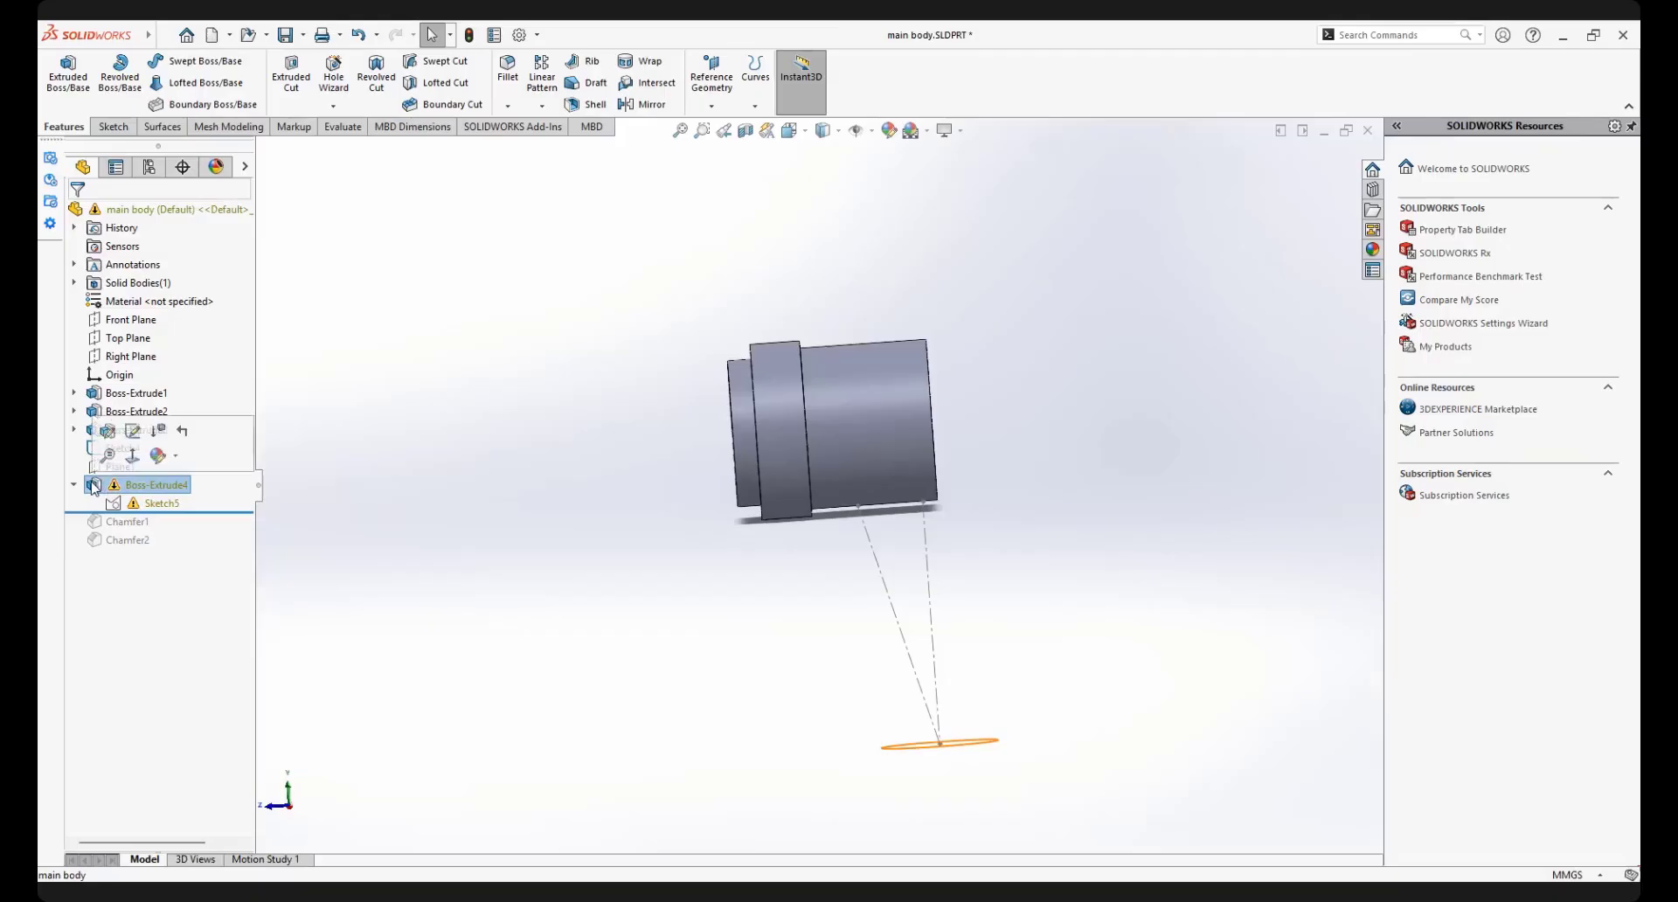
double_click(95, 490)
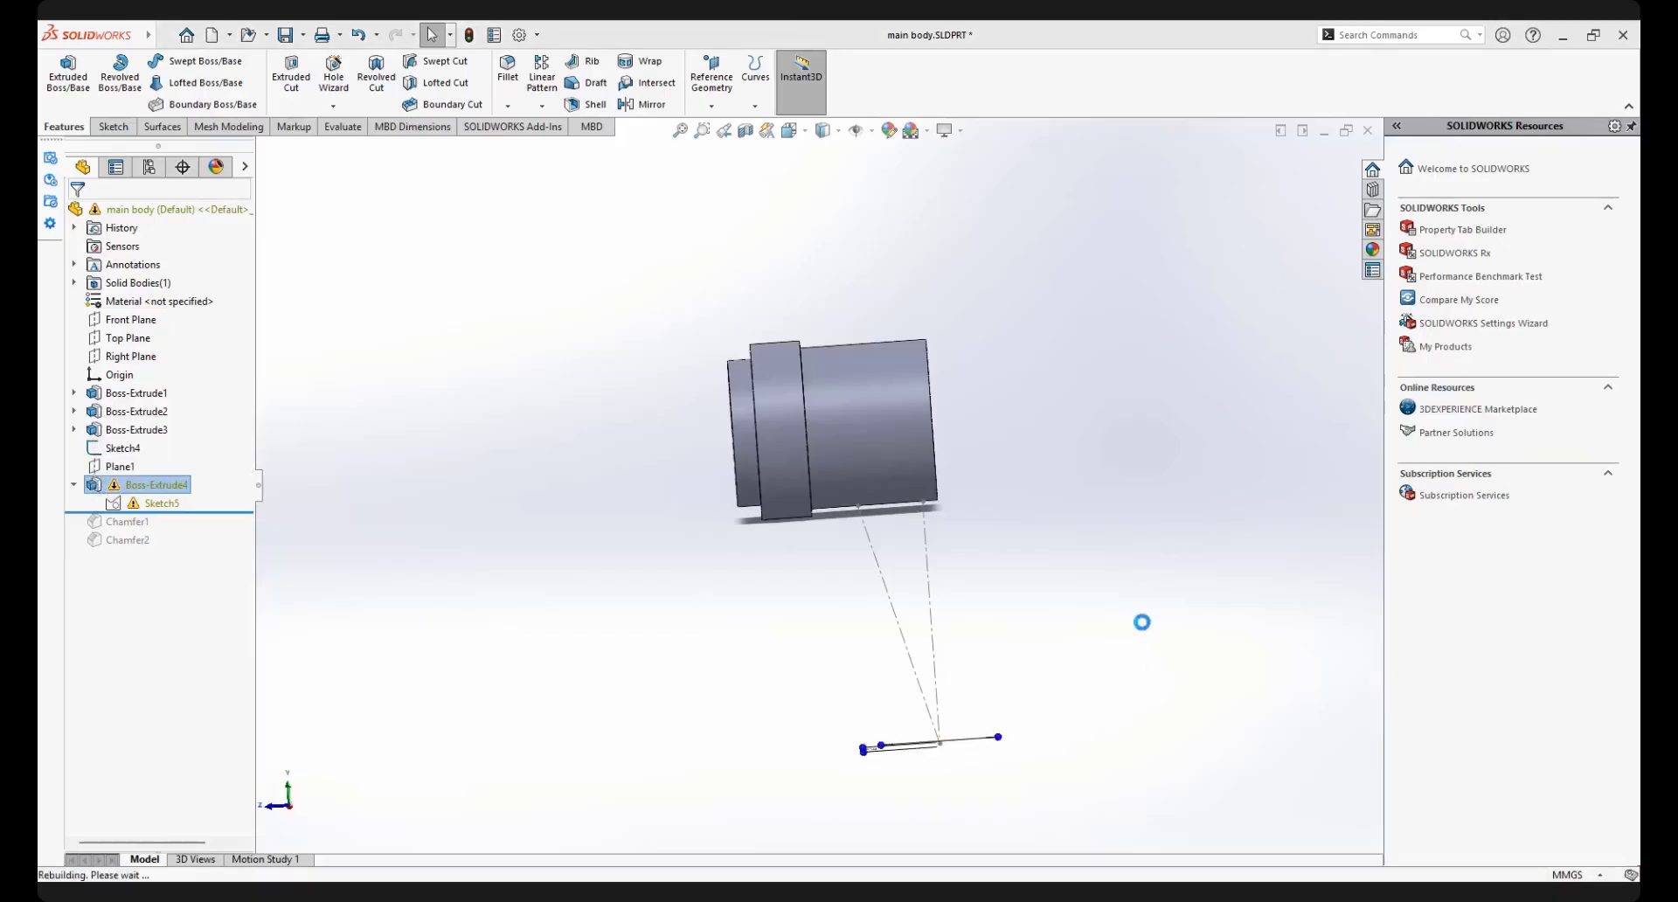
mouse_move(980, 707)
middle_mouse_down()
mouse_move(926, 580)
mouse_move(984, 505)
mouse_move(972, 648)
middle_mouse_up()
left_click(194, 319)
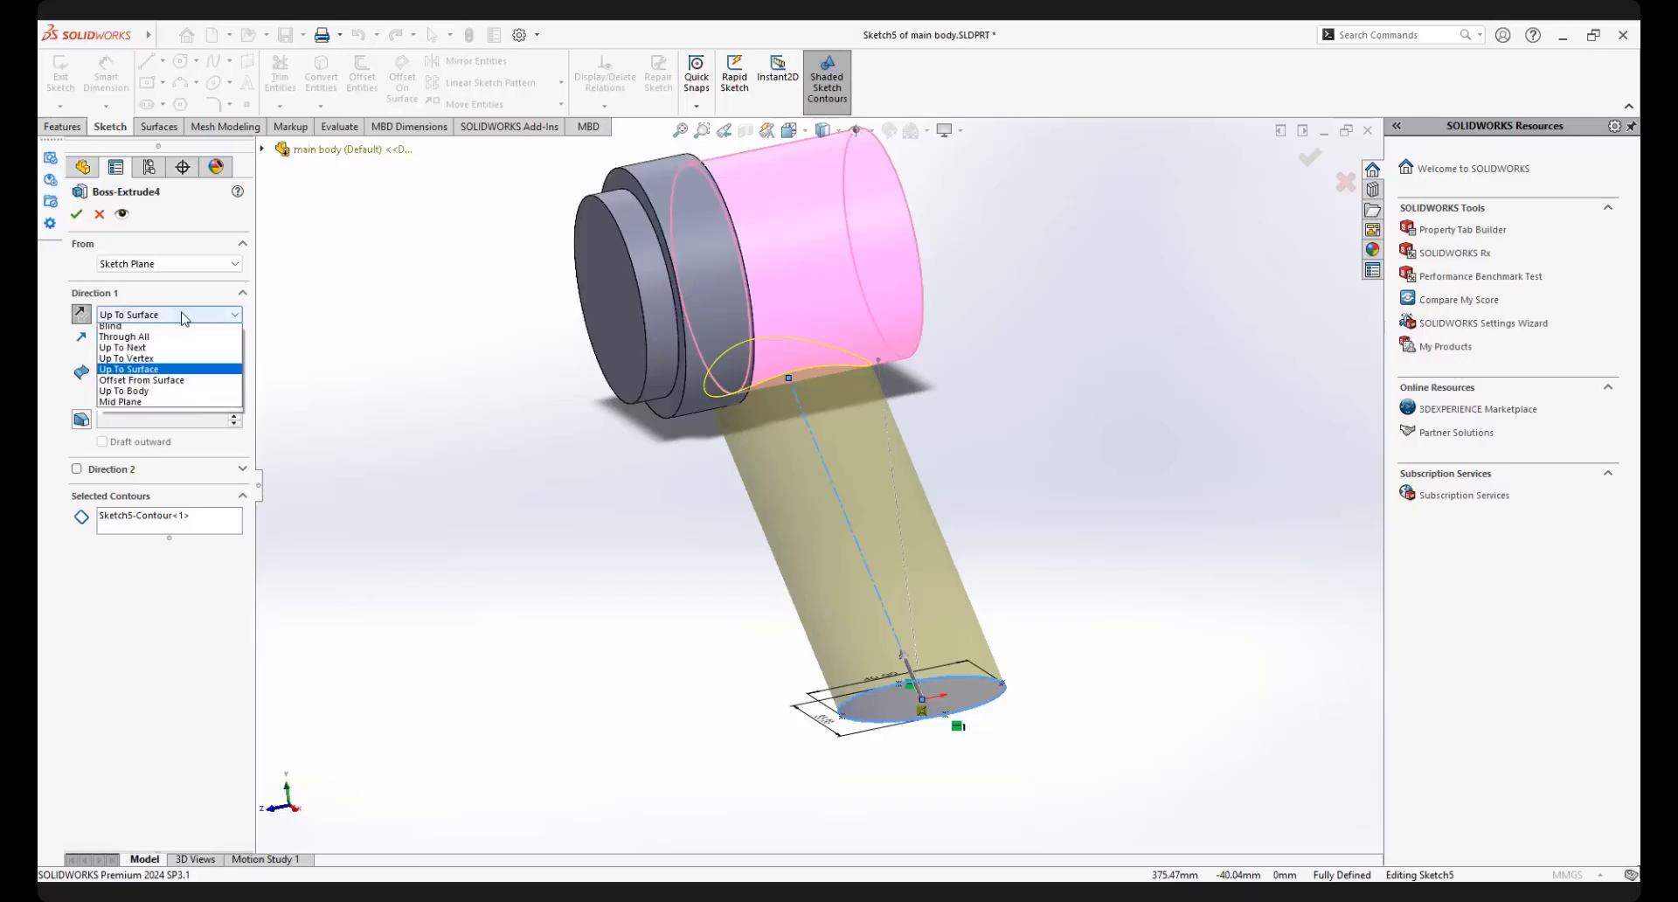
left_click(163, 396)
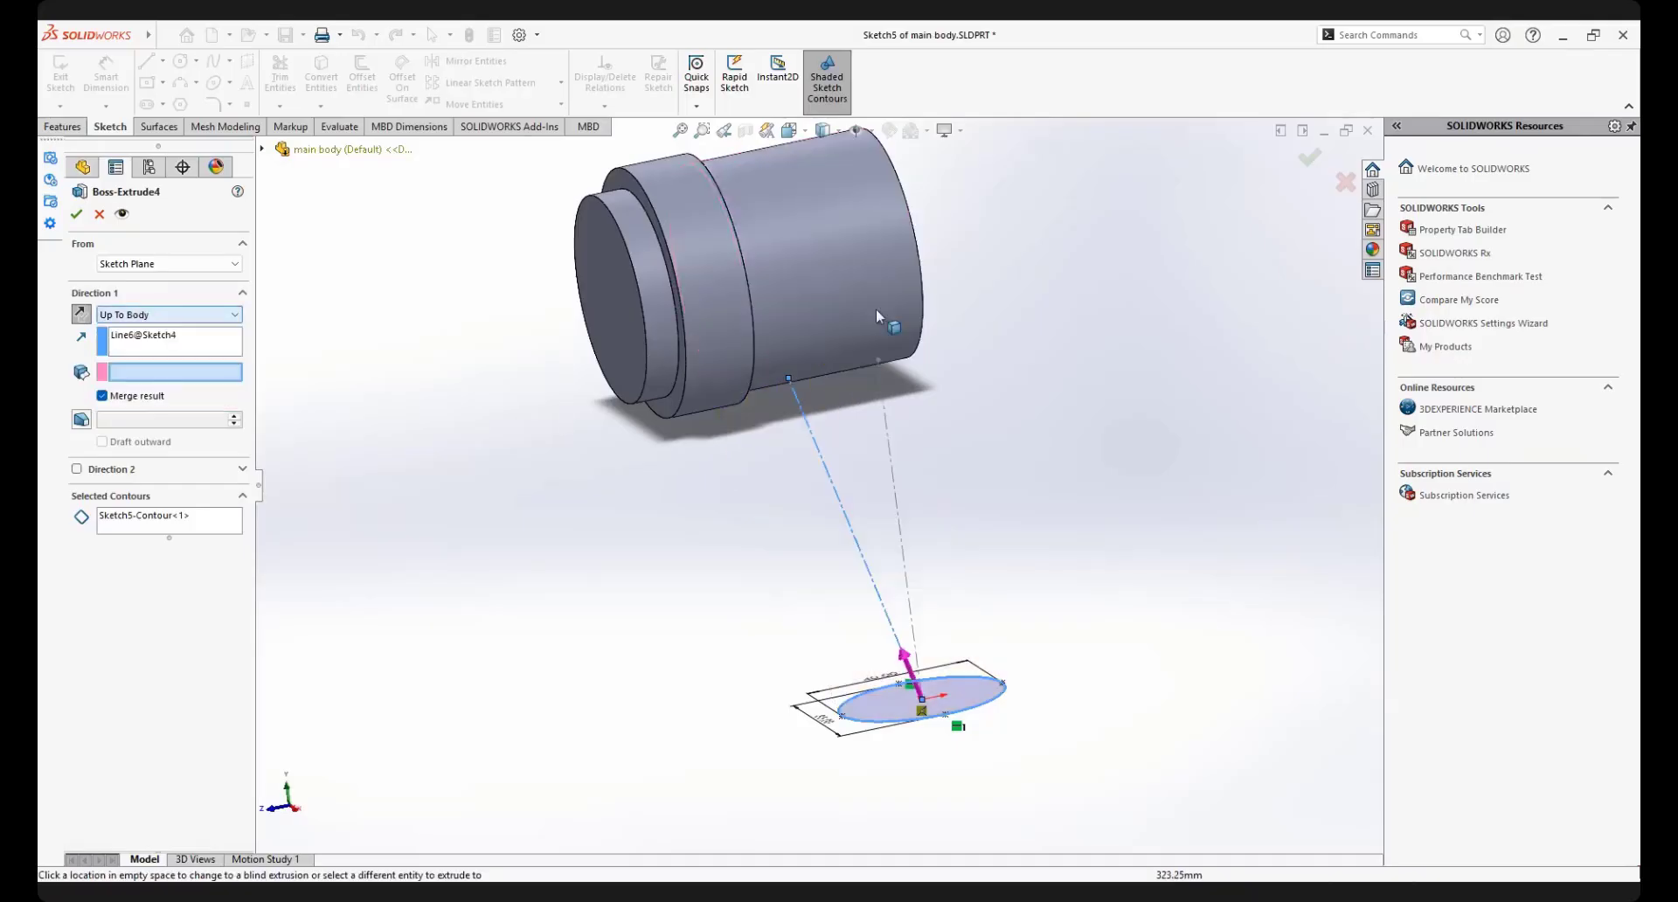
left_click(626, 401)
left_click(75, 215)
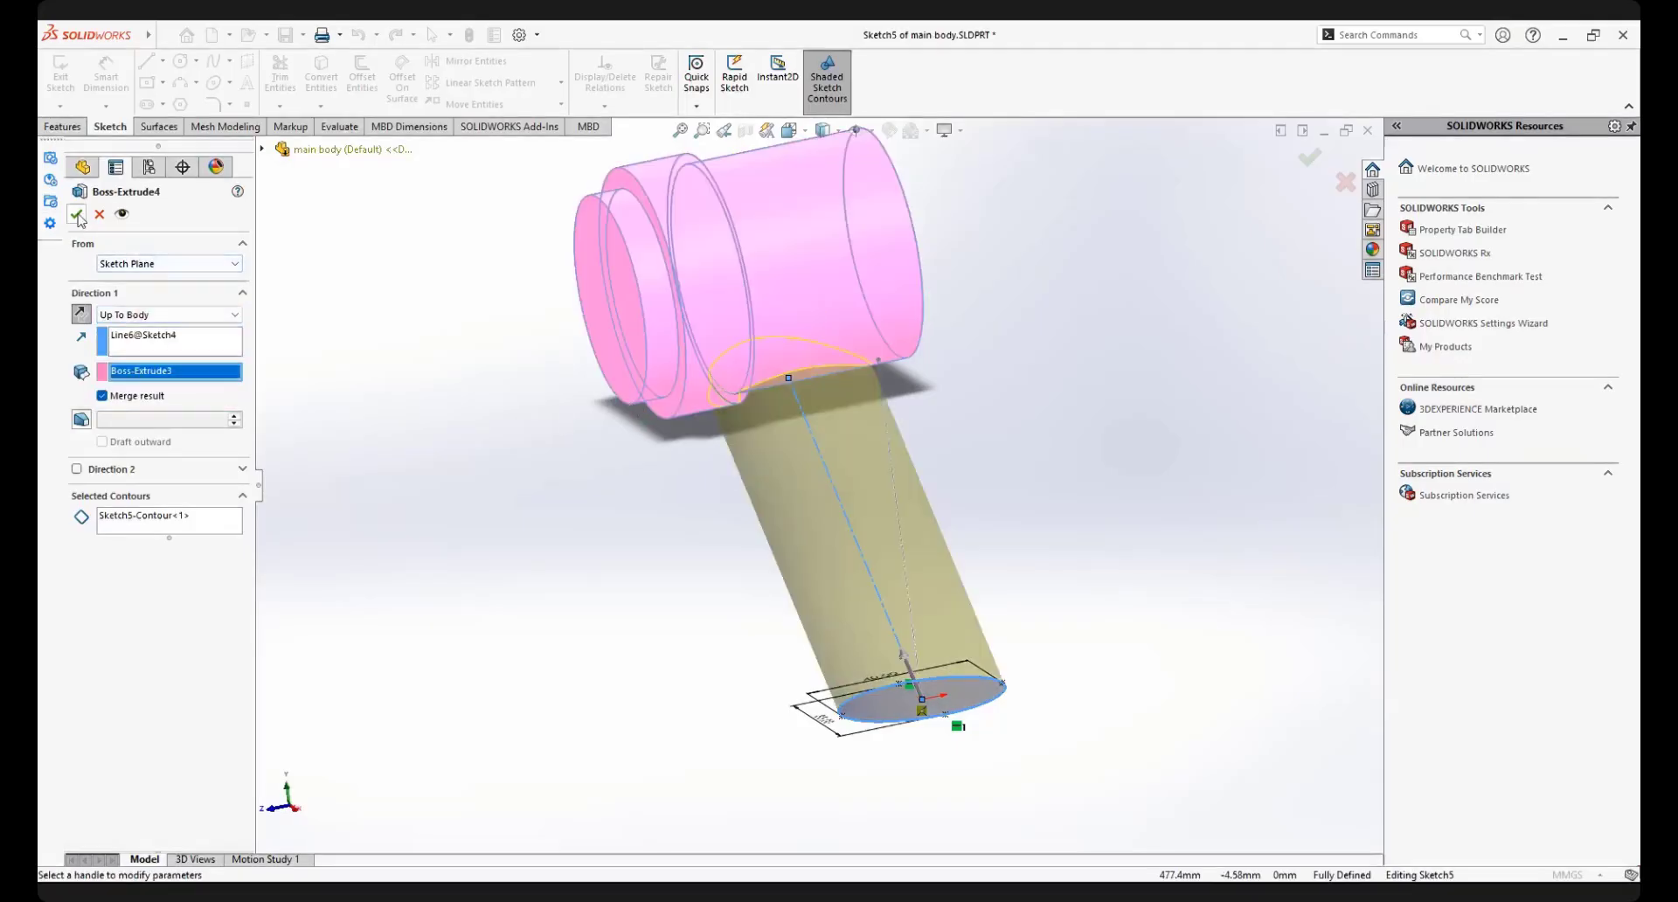
middle_click_drag(820, 381, 879, 409)
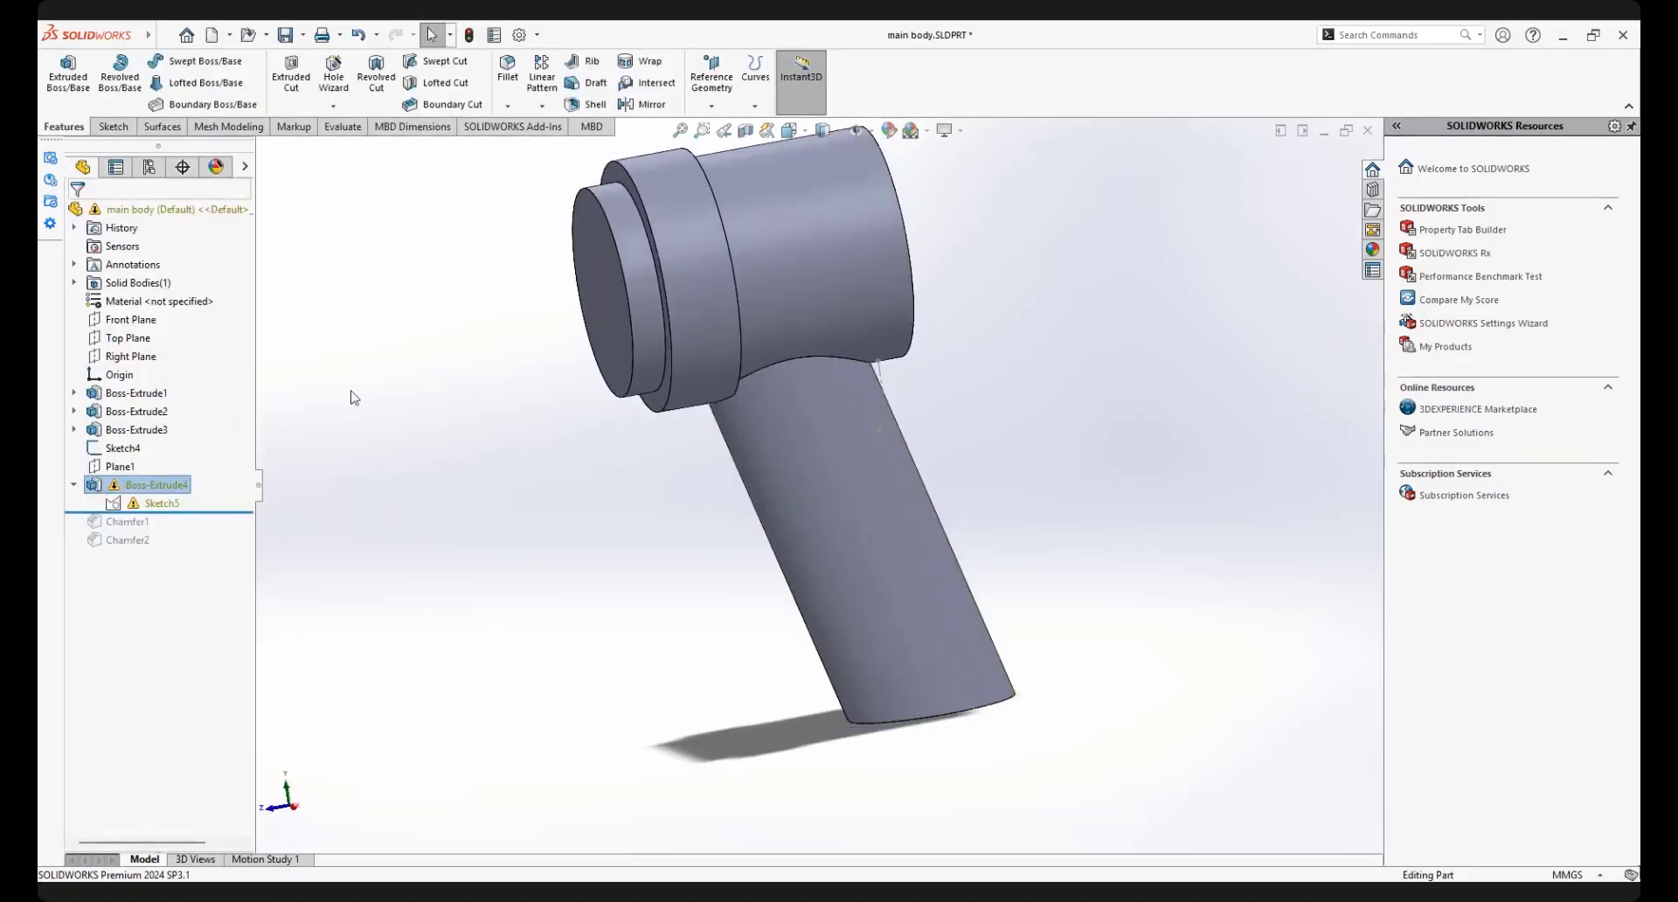
Edit Boss-Extrude4, replace its direction reference with the slanted Sketch4 line running to the body, accept, and dismiss the warning report
left_click(155, 505)
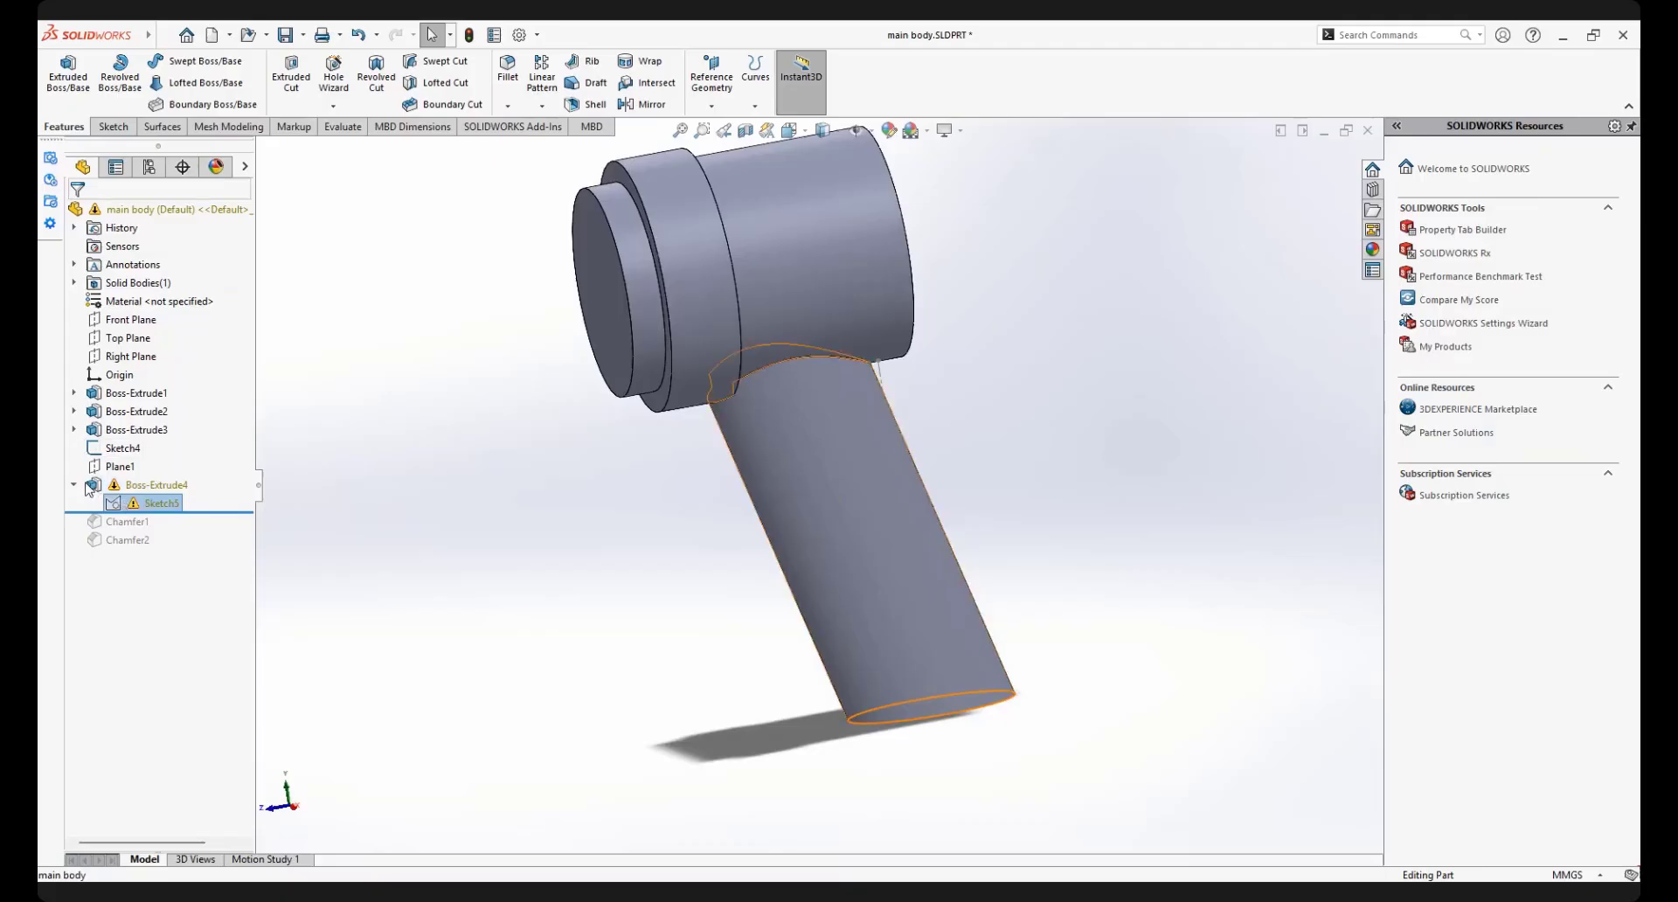
left_click(92, 486)
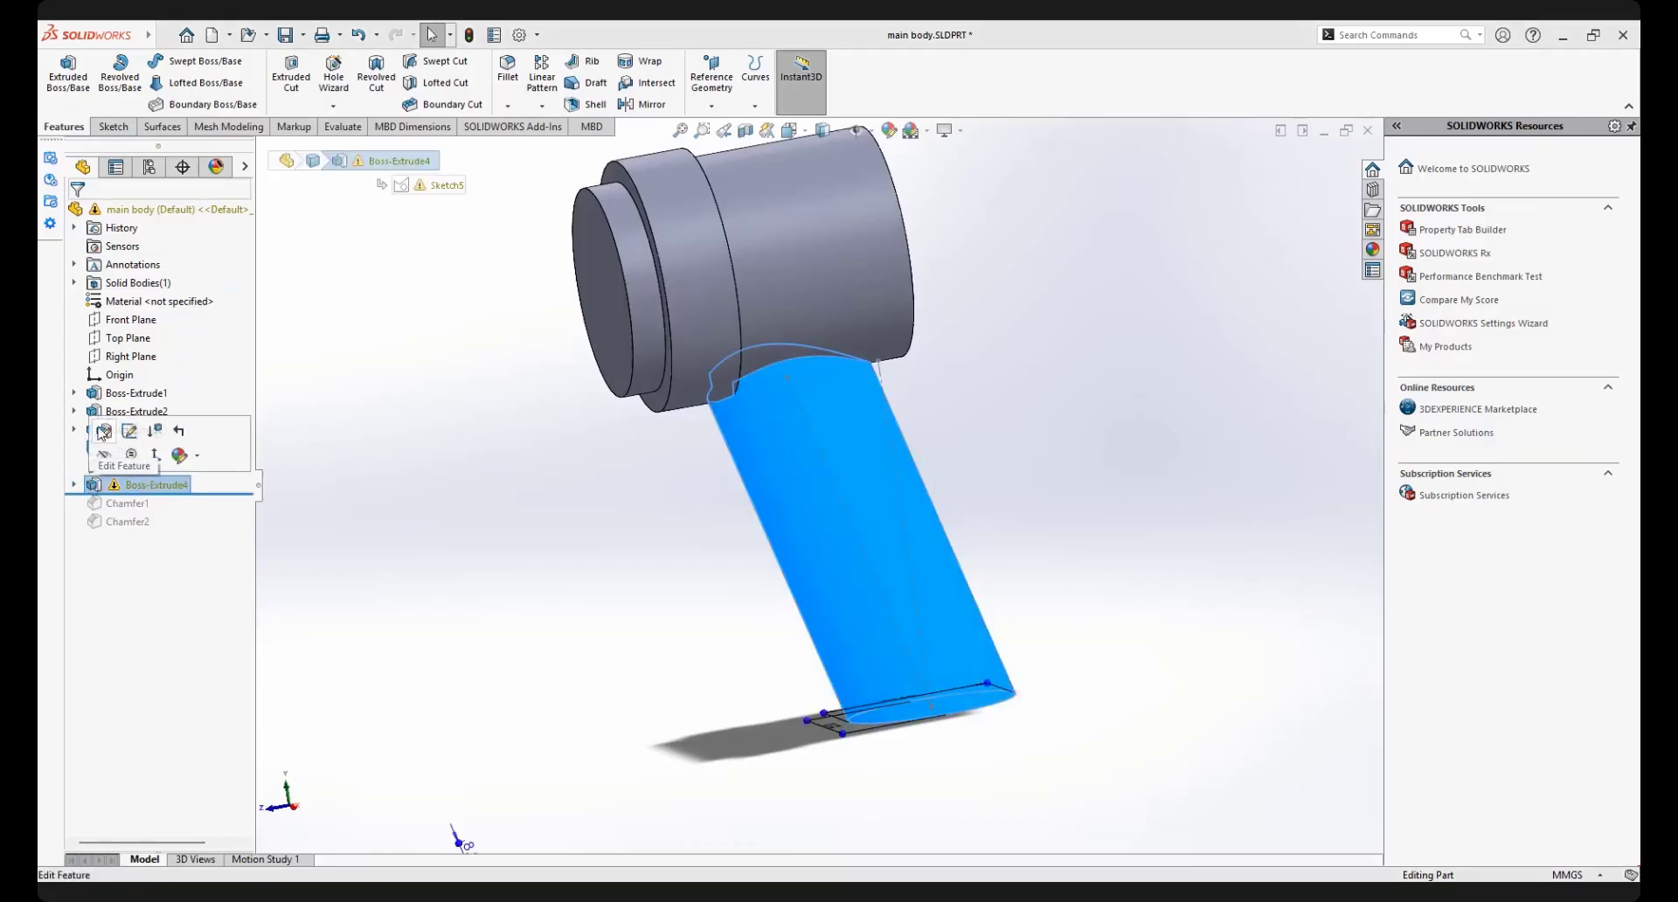
left_click(108, 433)
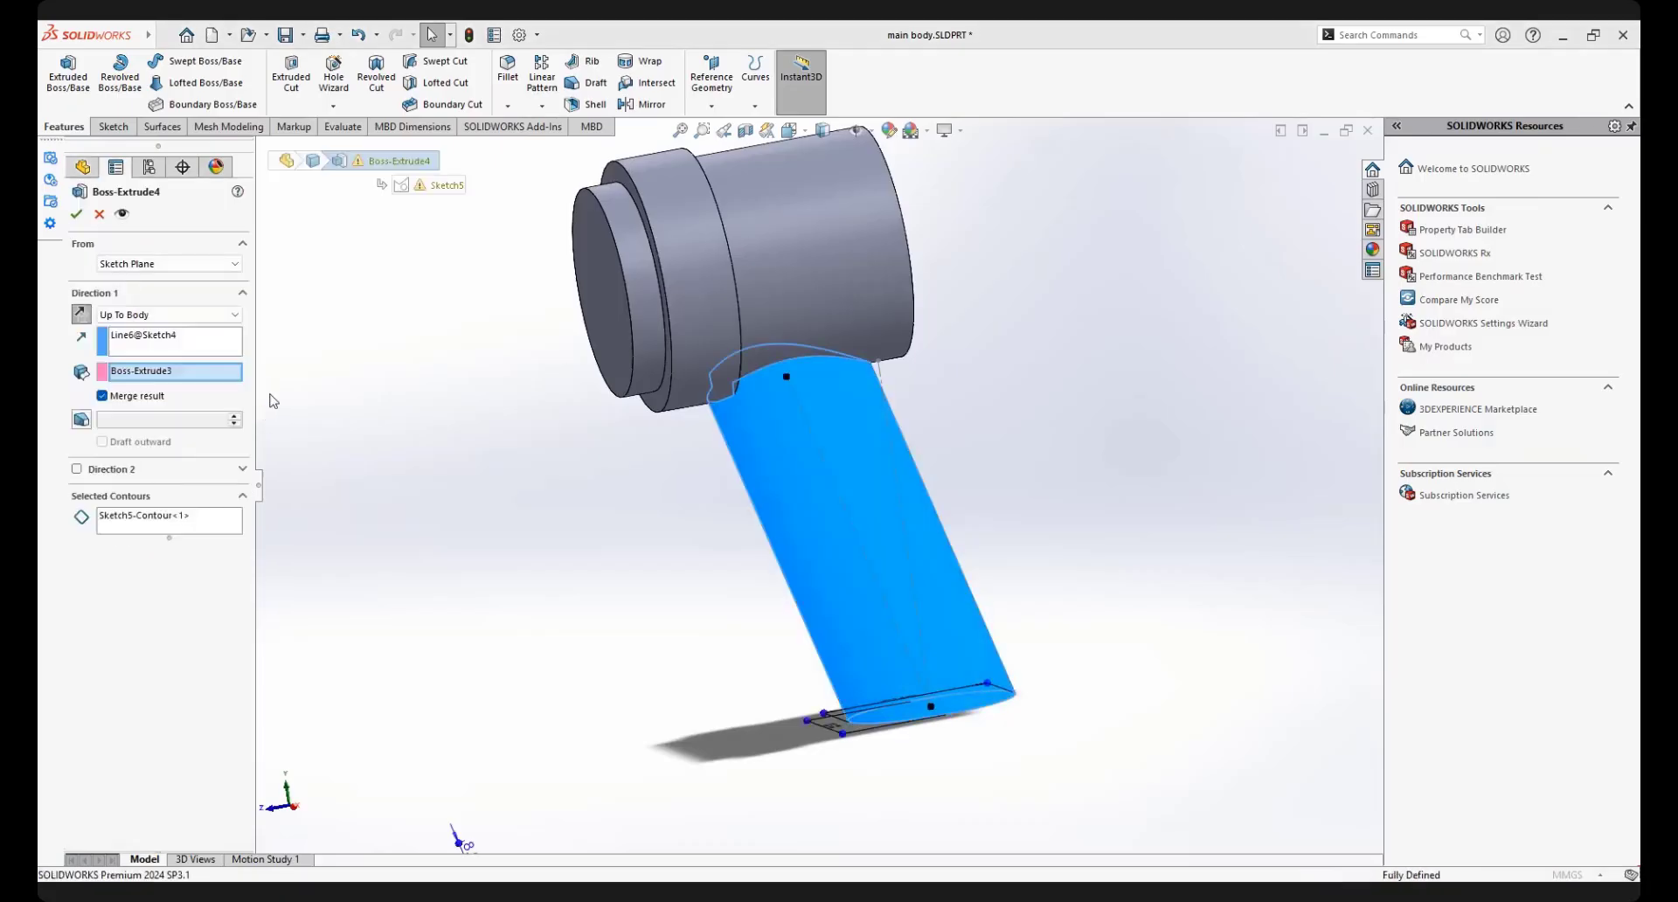
left_click(161, 341)
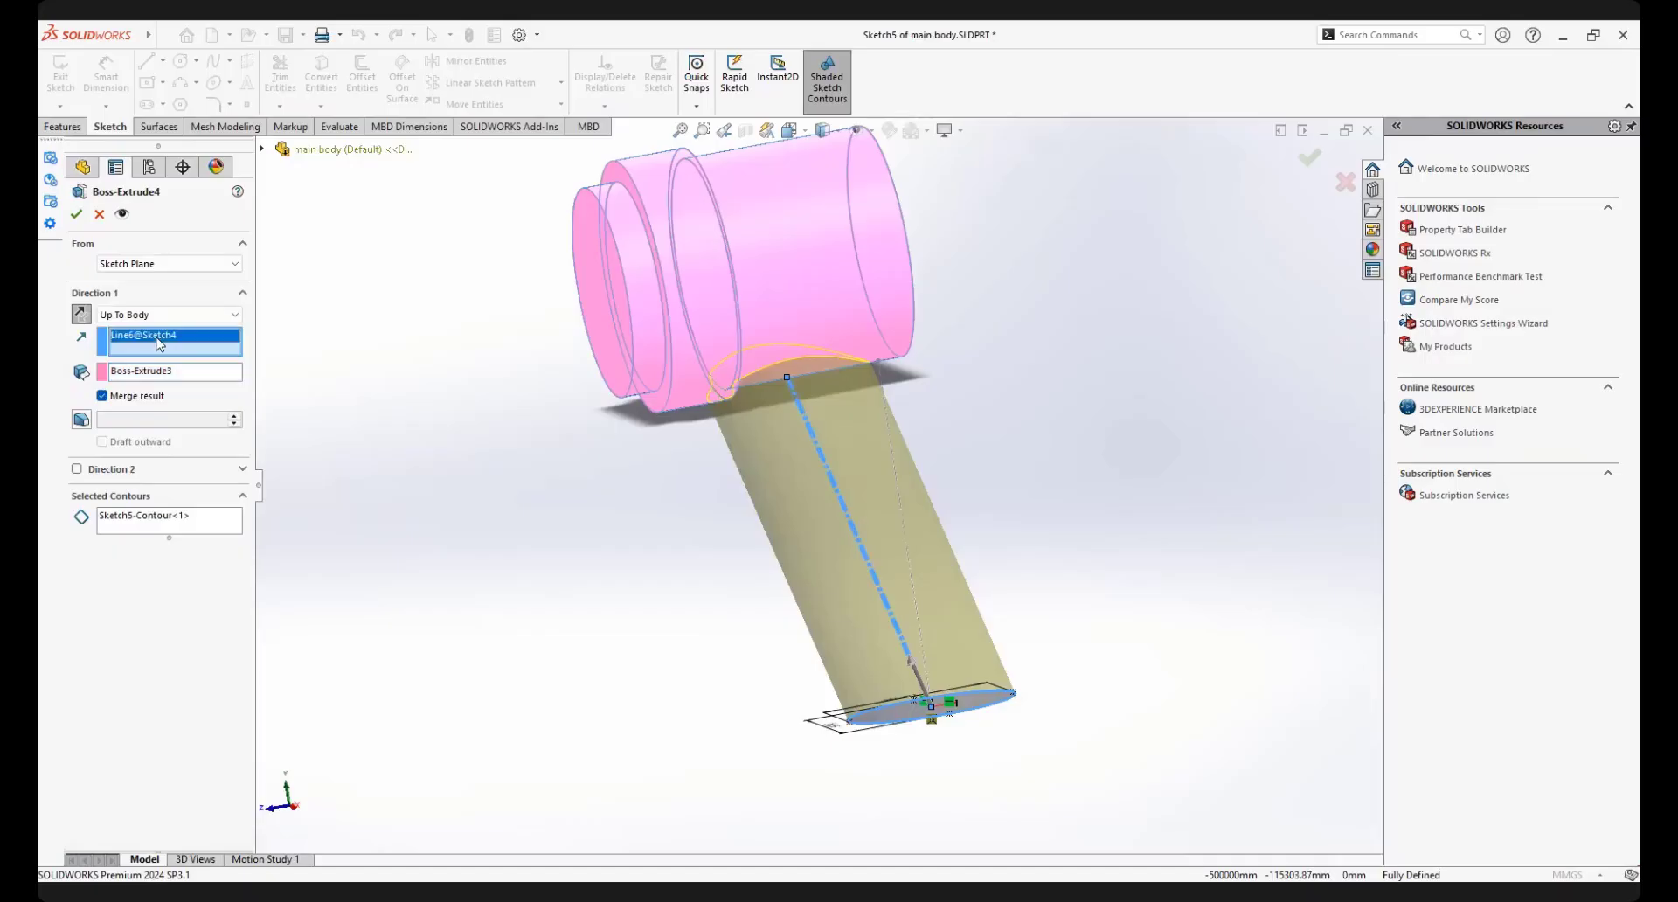
right_click(160, 341)
left_click(183, 350)
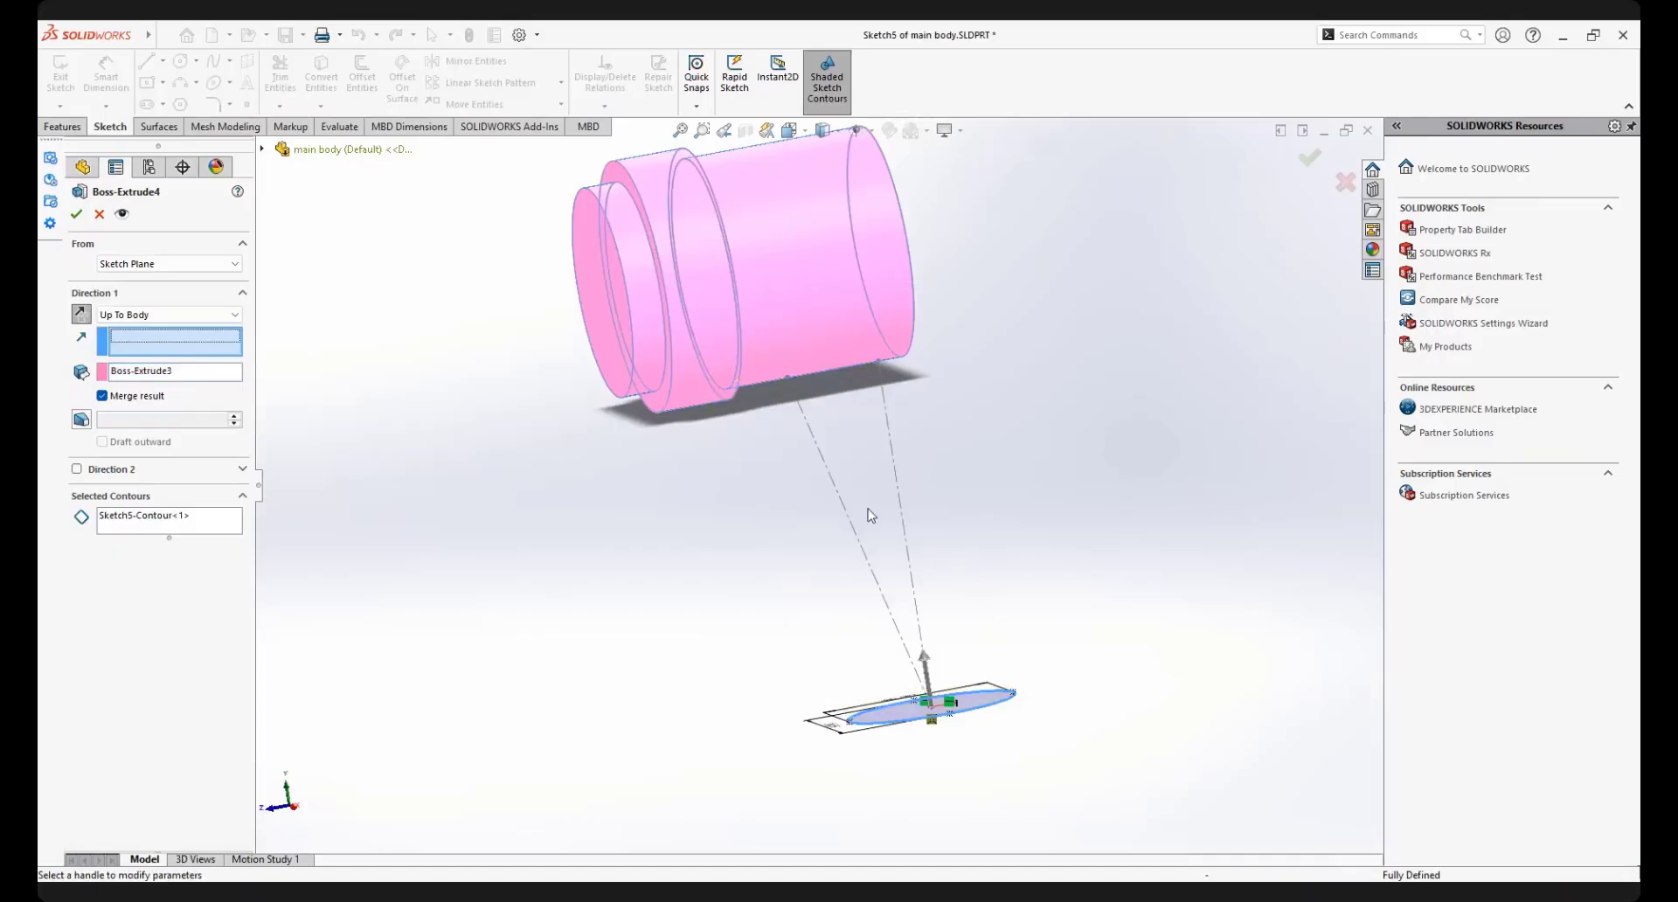
left_click(815, 509)
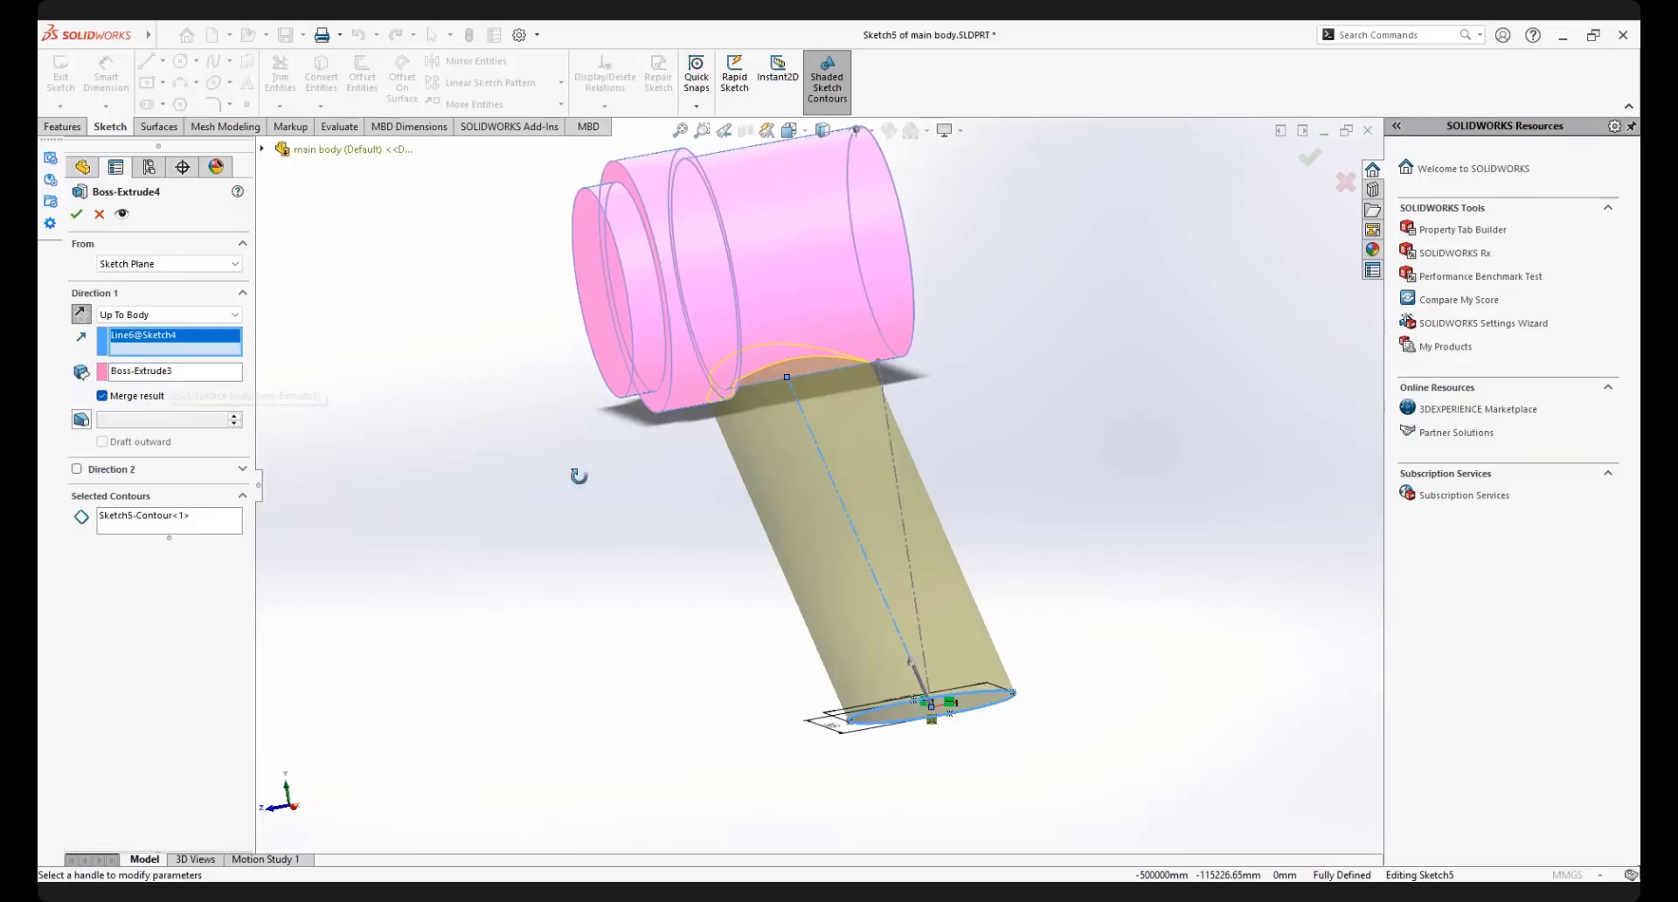
mouse_move(580, 476)
middle_mouse_down()
mouse_move(539, 480)
mouse_move(597, 518)
middle_mouse_up()
left_click(77, 214)
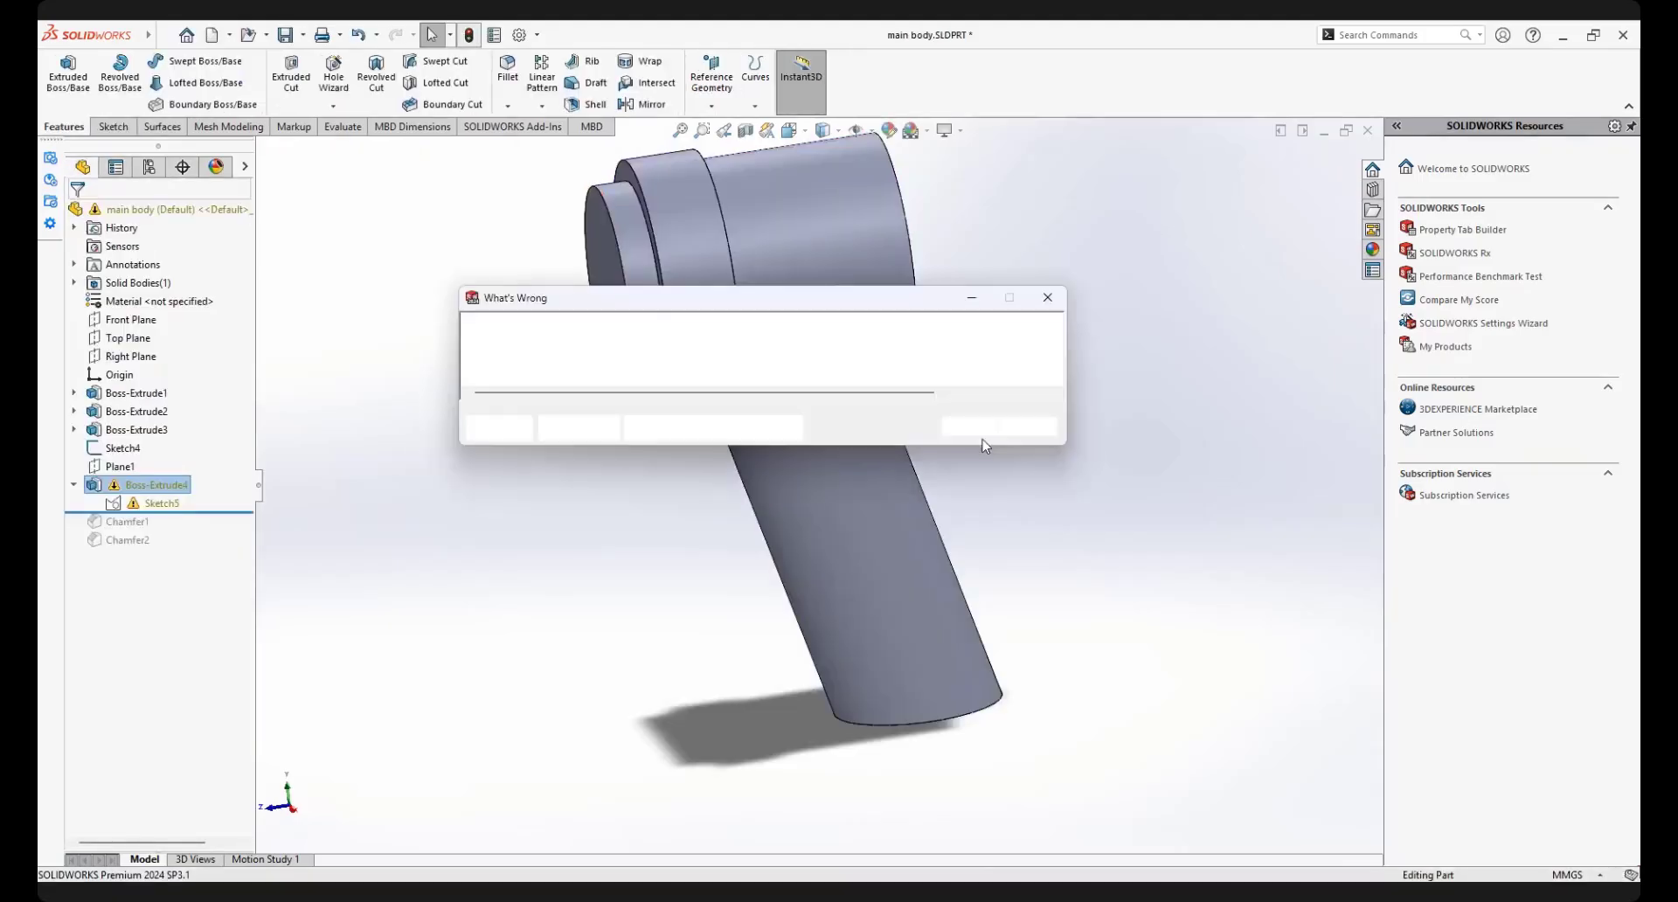
left_click(970, 427)
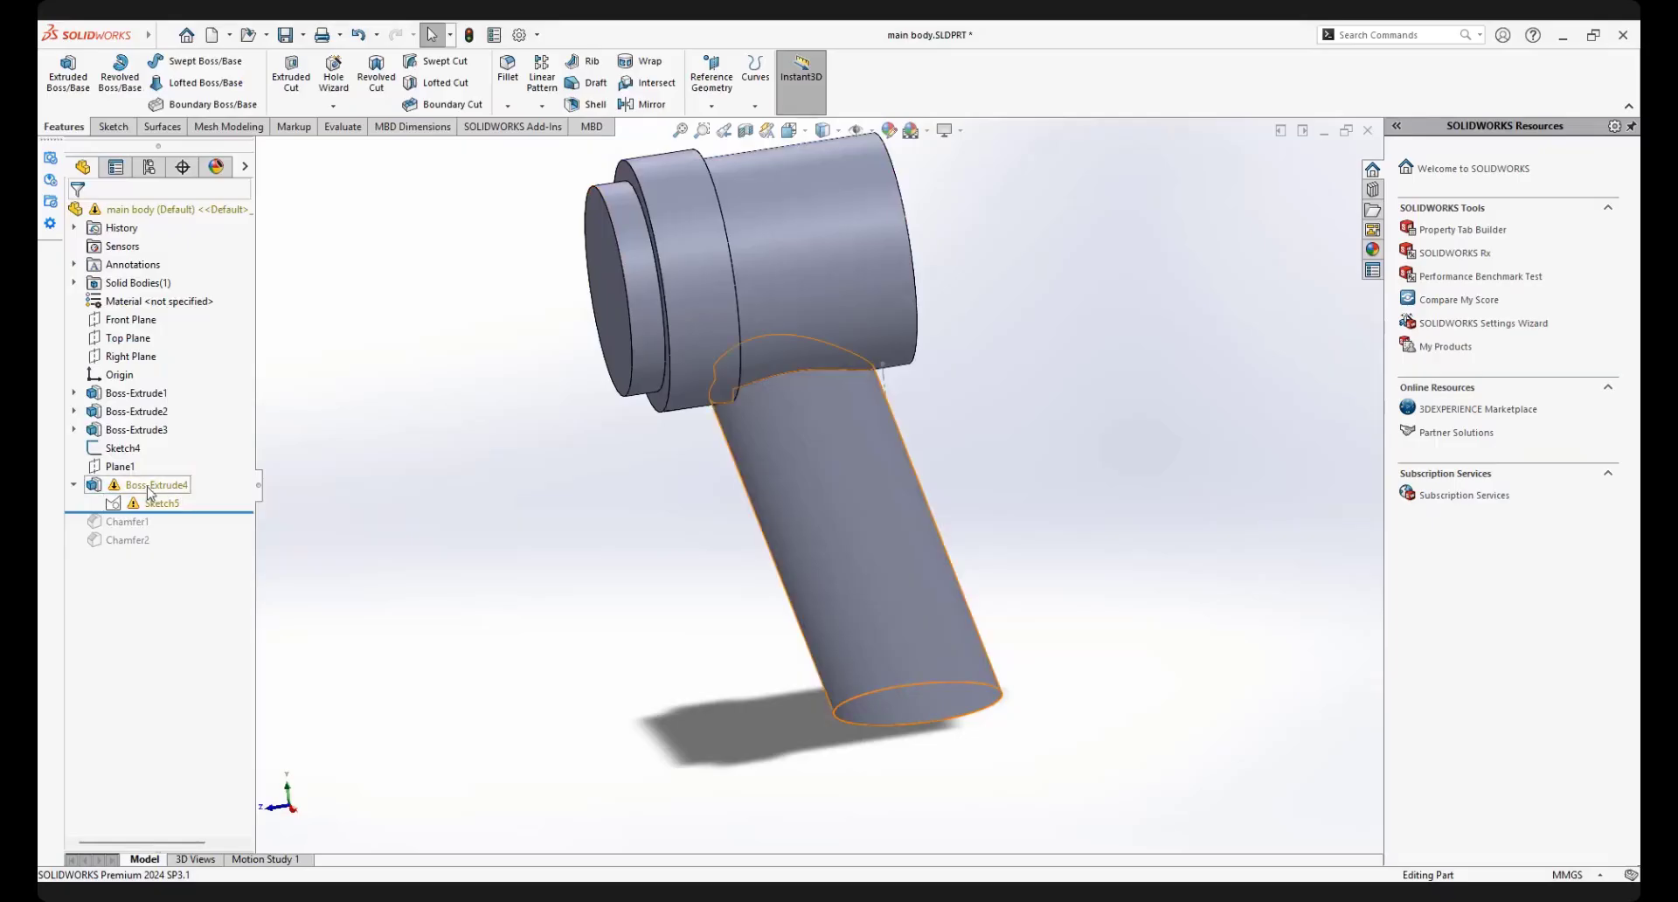
Delete the handle extrusion Boss-Extrude4 while keeping its sketch, continuing the rebuild despite the Sketch5 error and closing the warning report
left_click(151, 486)
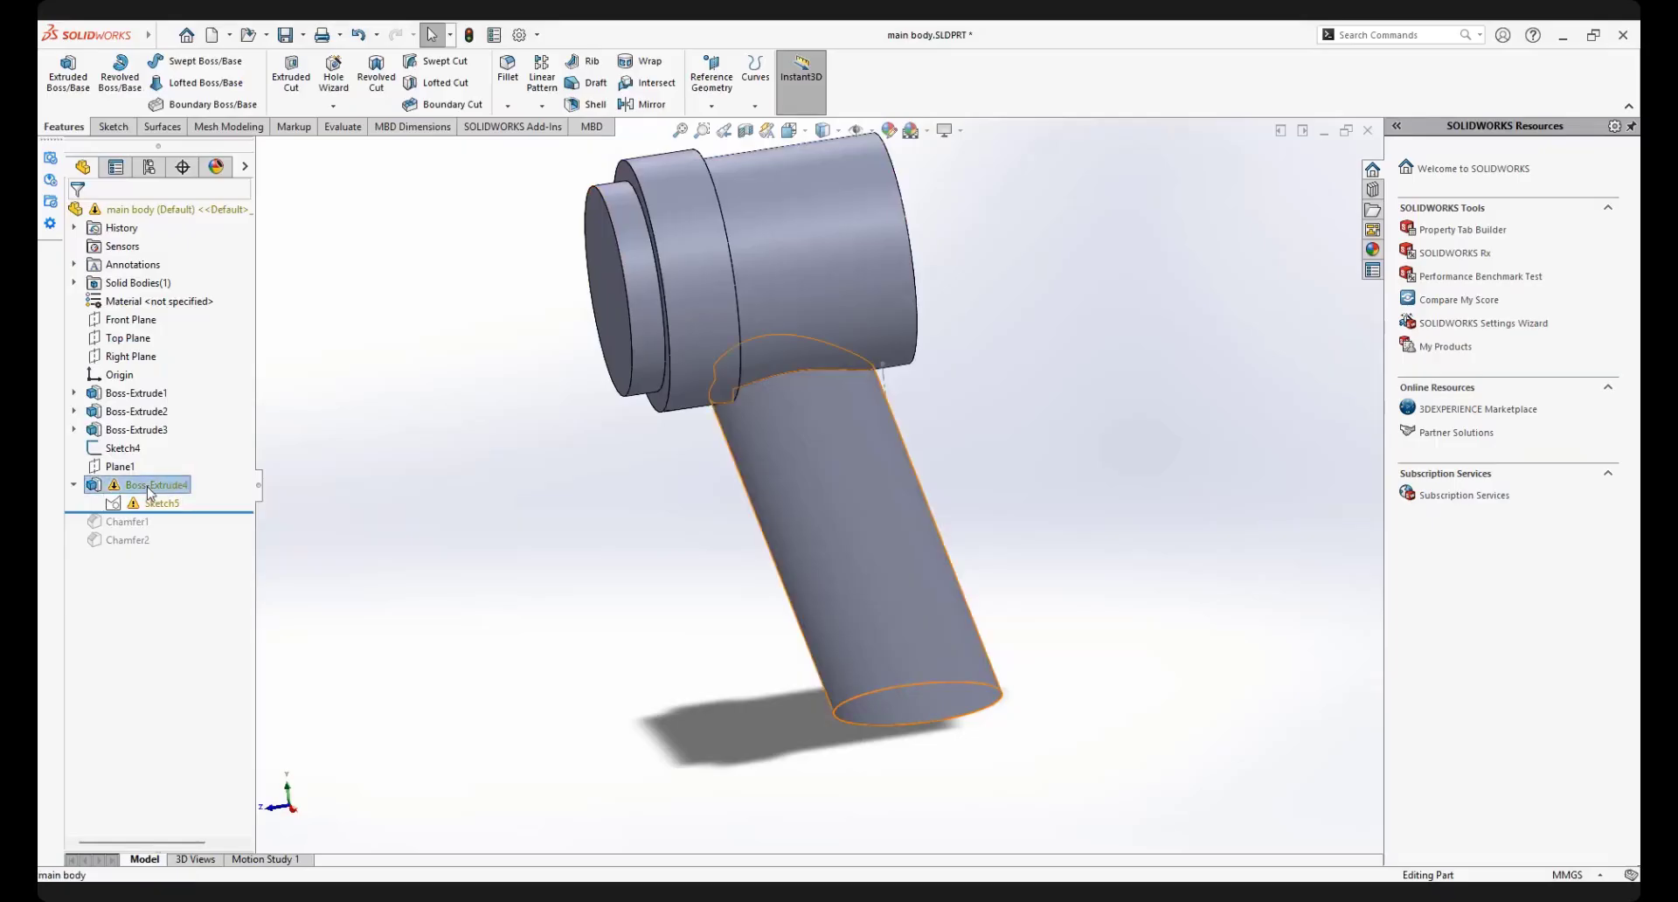
right_click(150, 488)
left_click(192, 620)
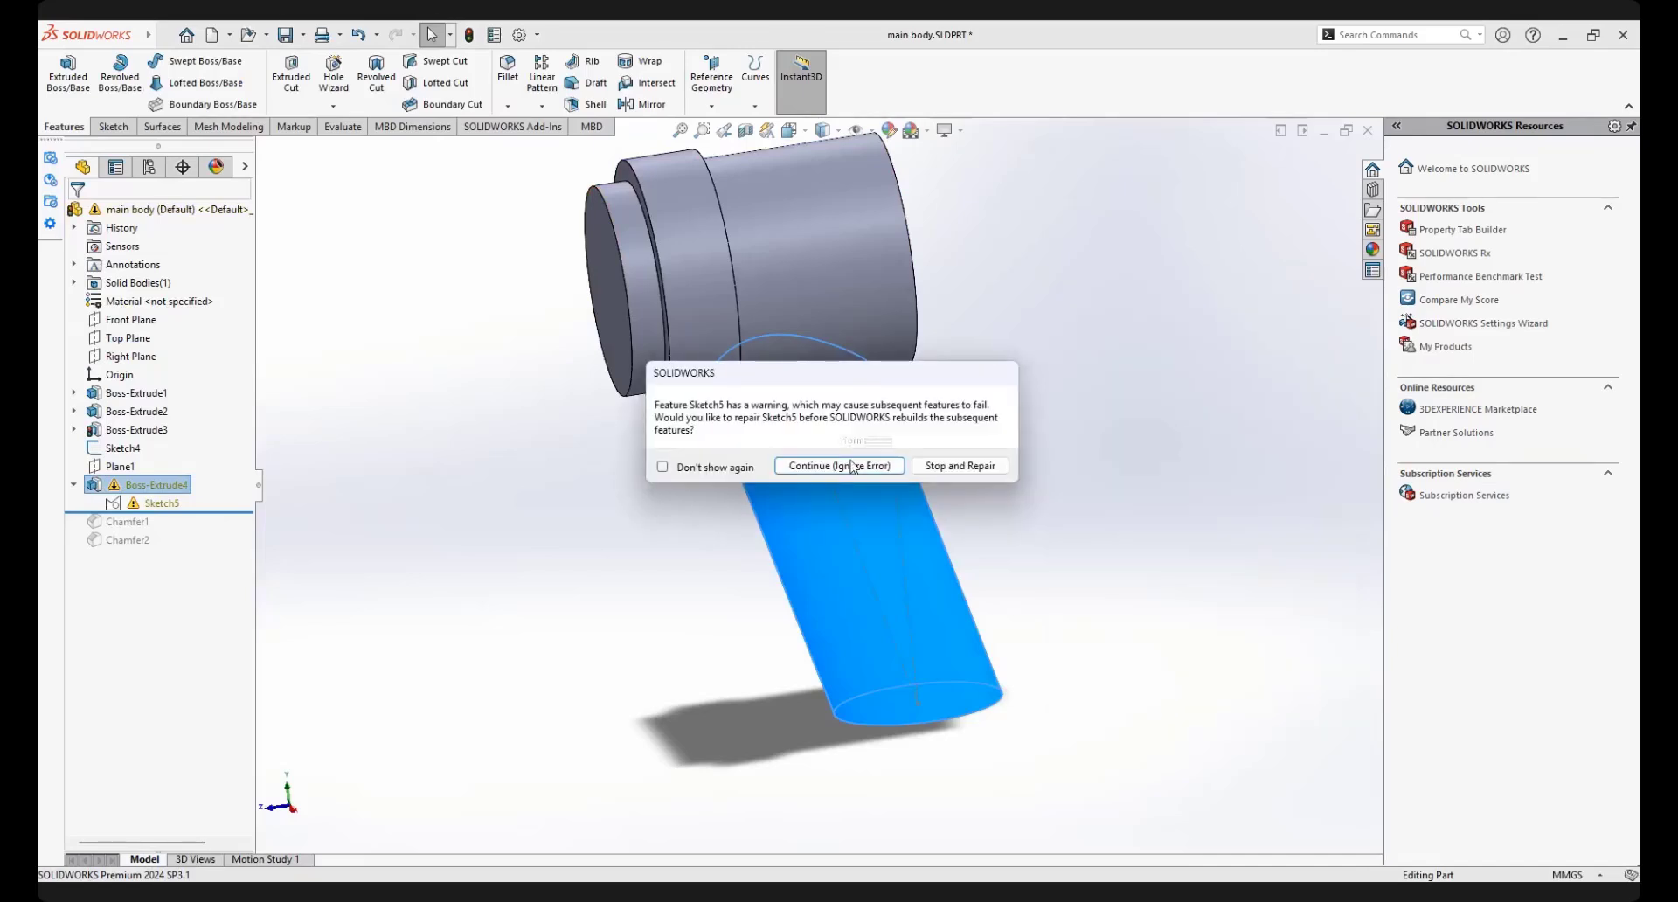
left_click(844, 472)
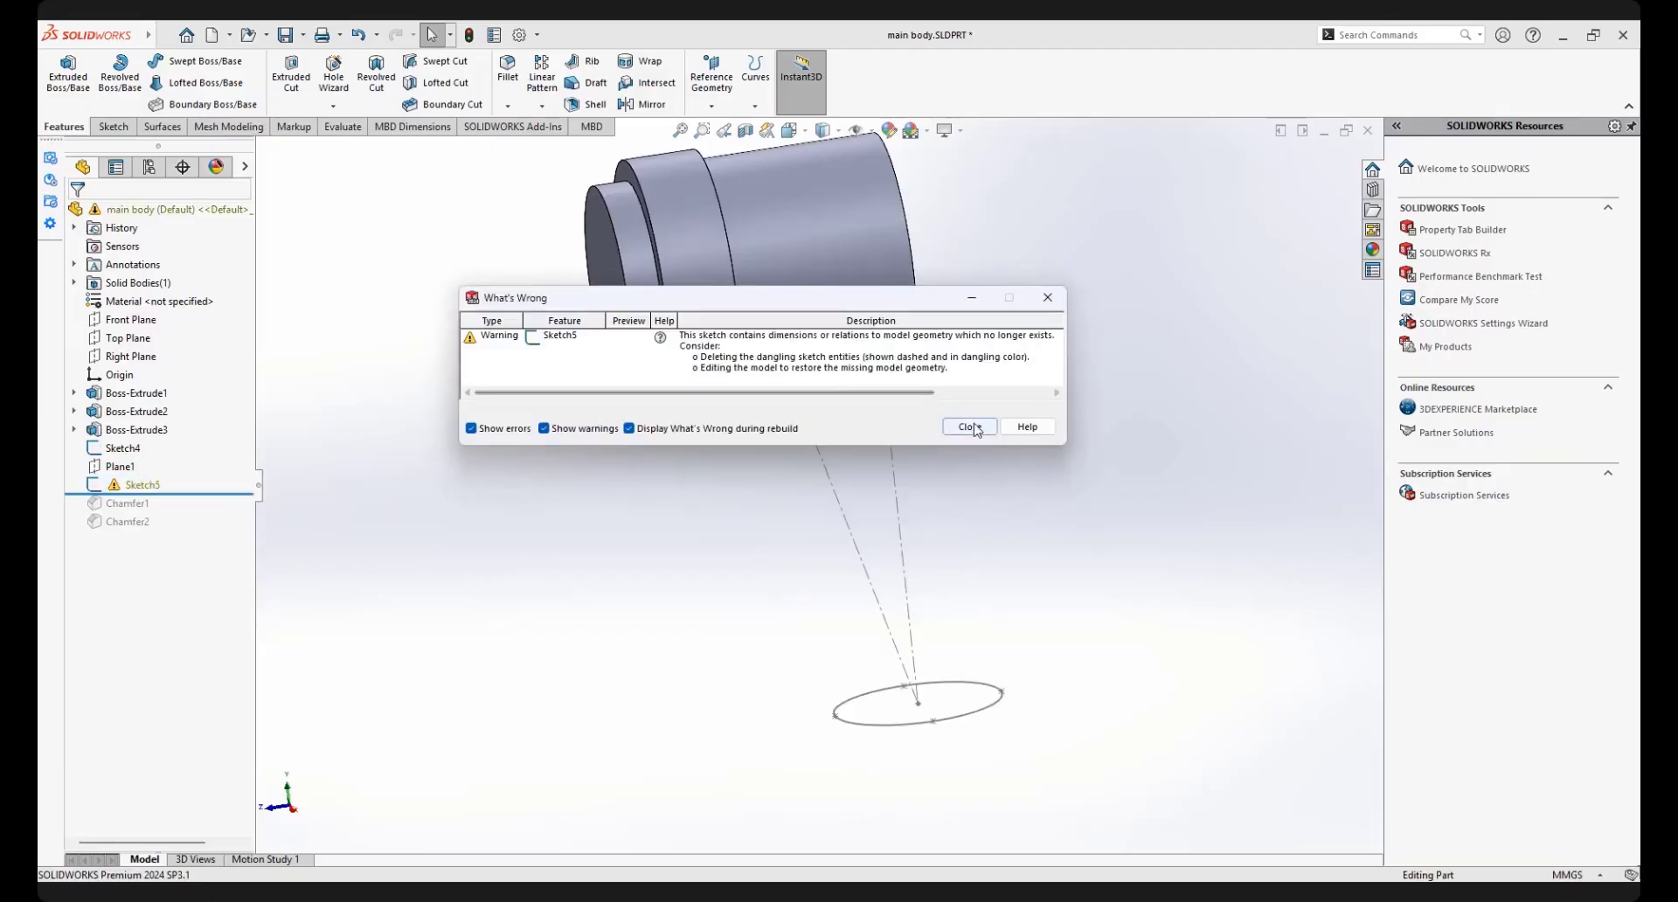
left_click(970, 426)
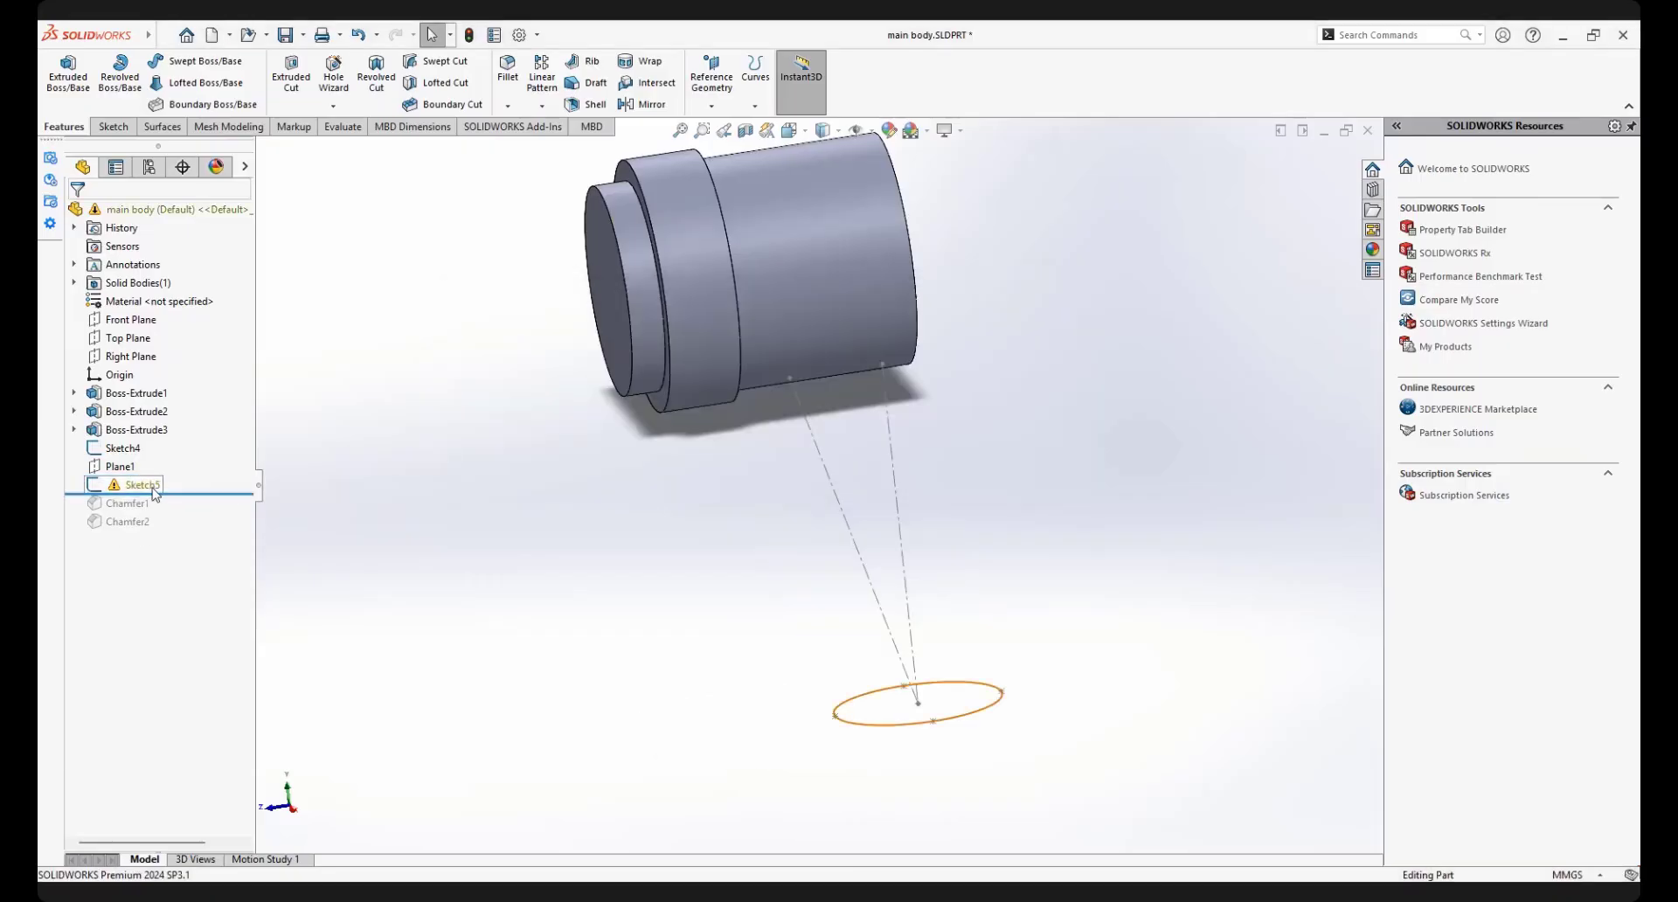
Edit Sketch5 and delete the coincident relation at the ellipse's centre point
left_click(154, 490)
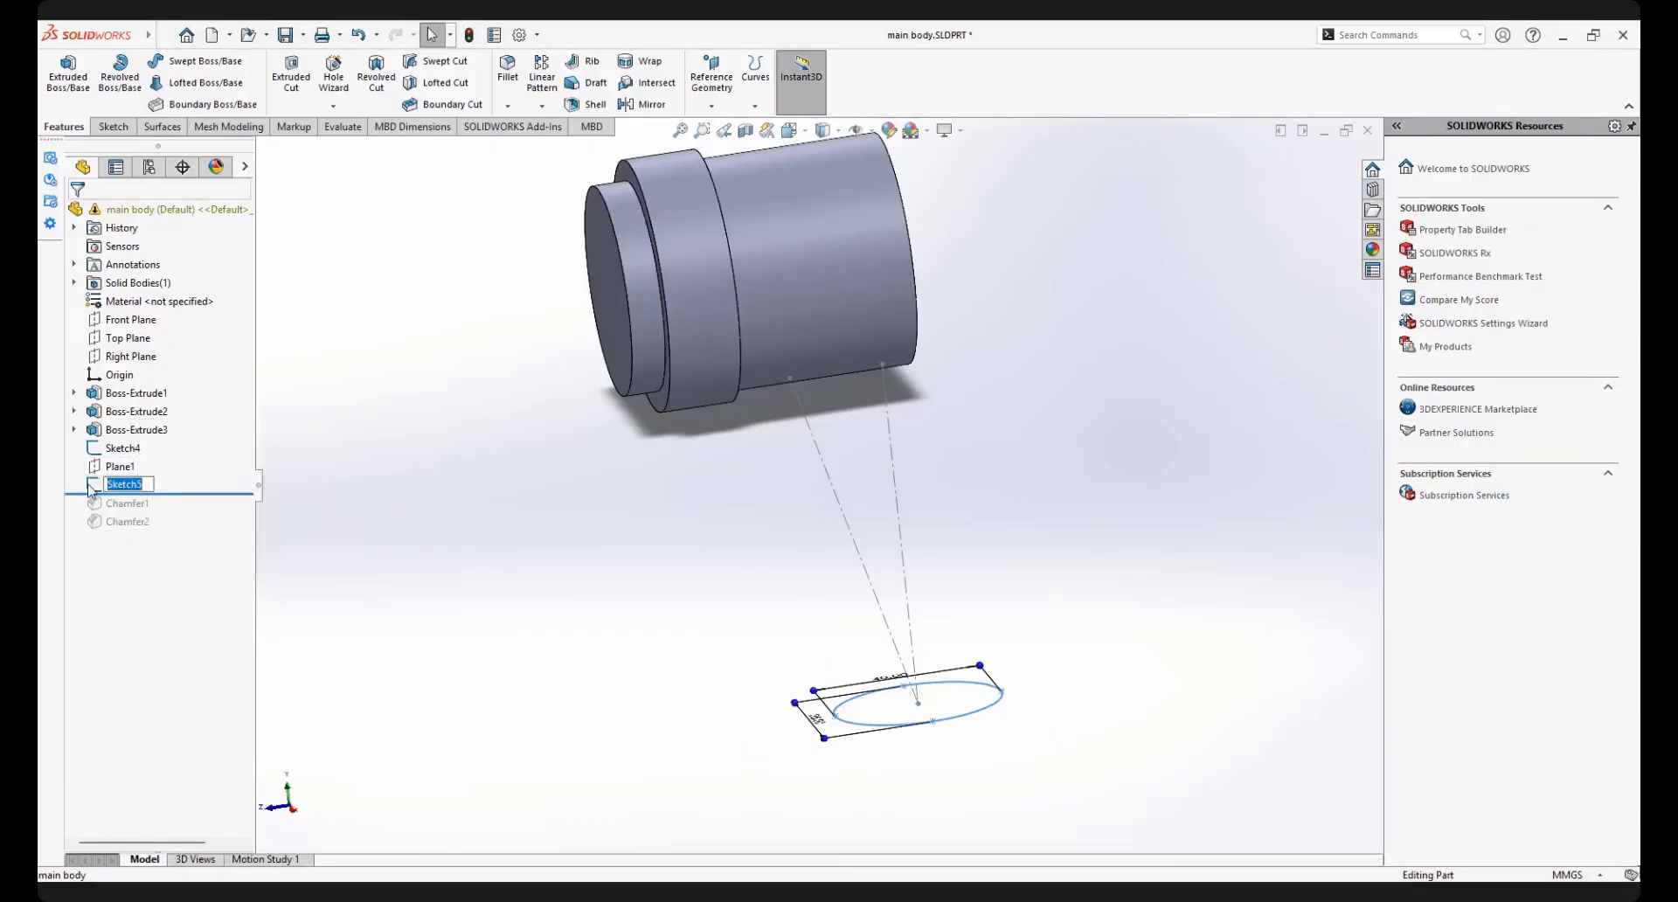
left_click(122, 484)
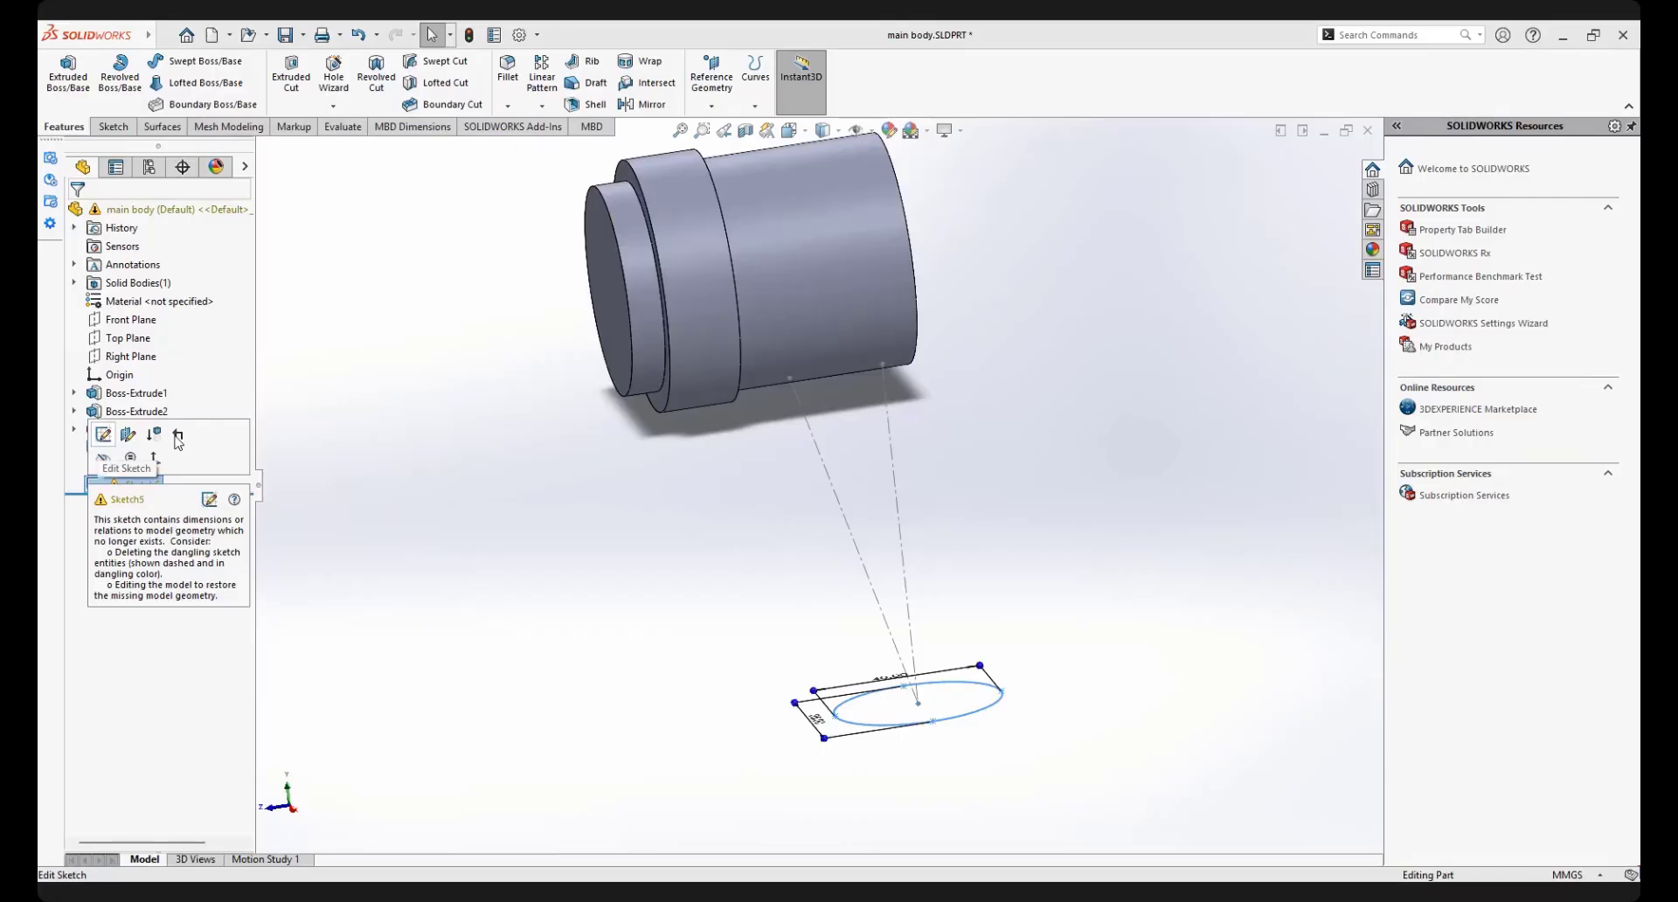
left_click(177, 436)
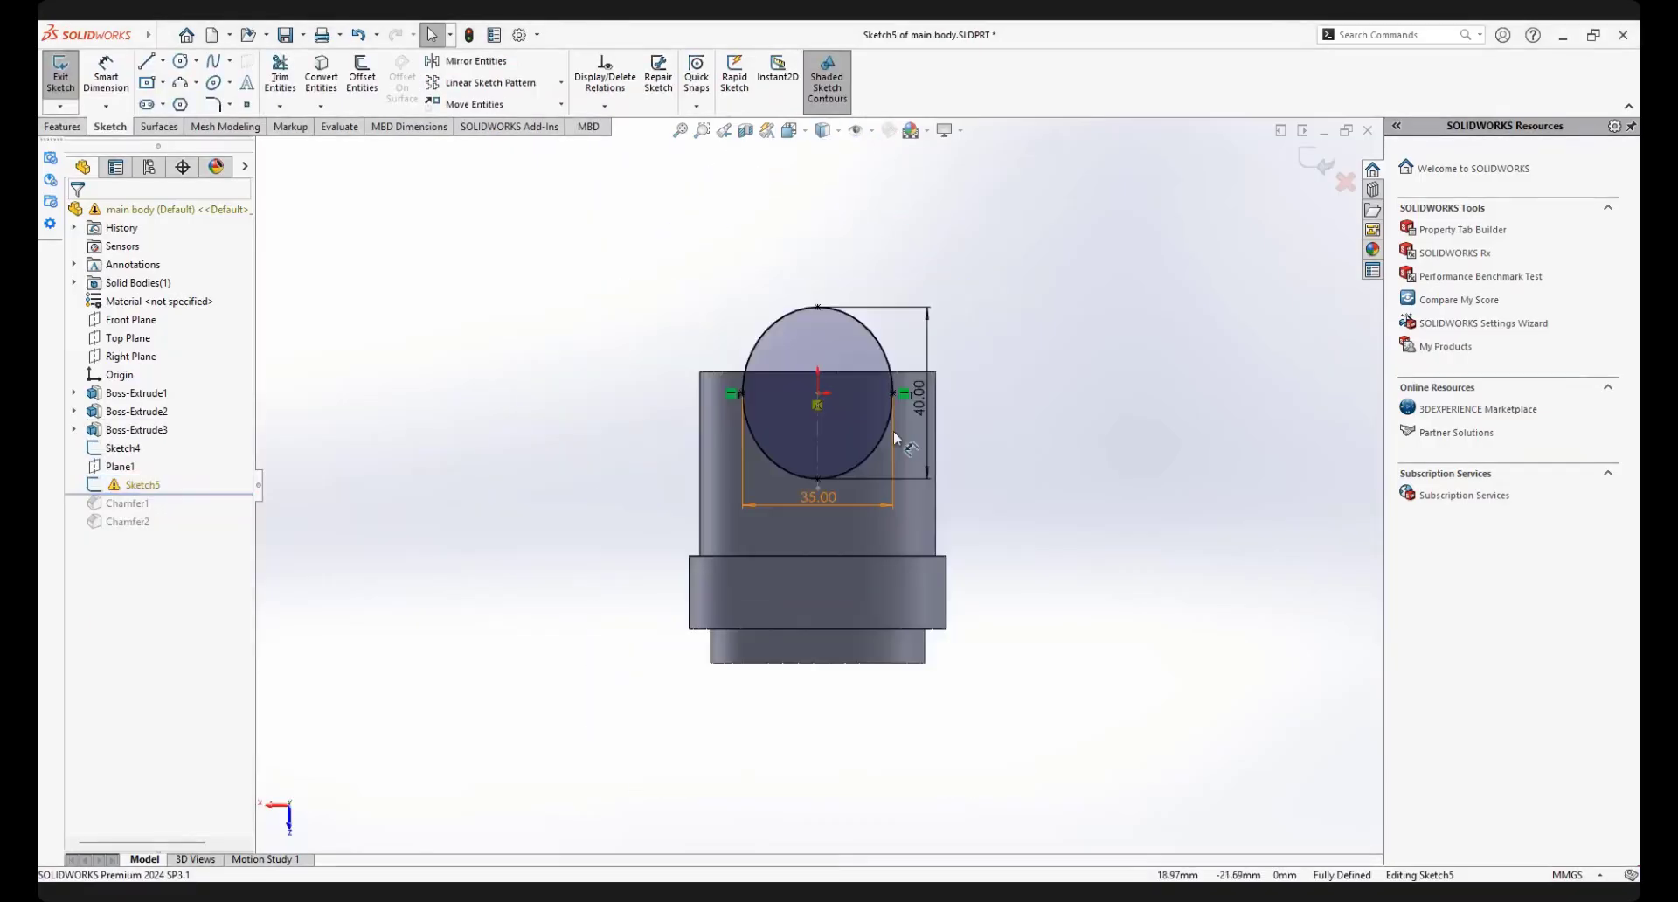
scroll(893, 431, "down", 3)
mouse_move(893, 430)
middle_mouse_down()
mouse_move(1077, 616)
mouse_move(857, 643)
middle_mouse_up()
scroll(856, 643, "down", 3)
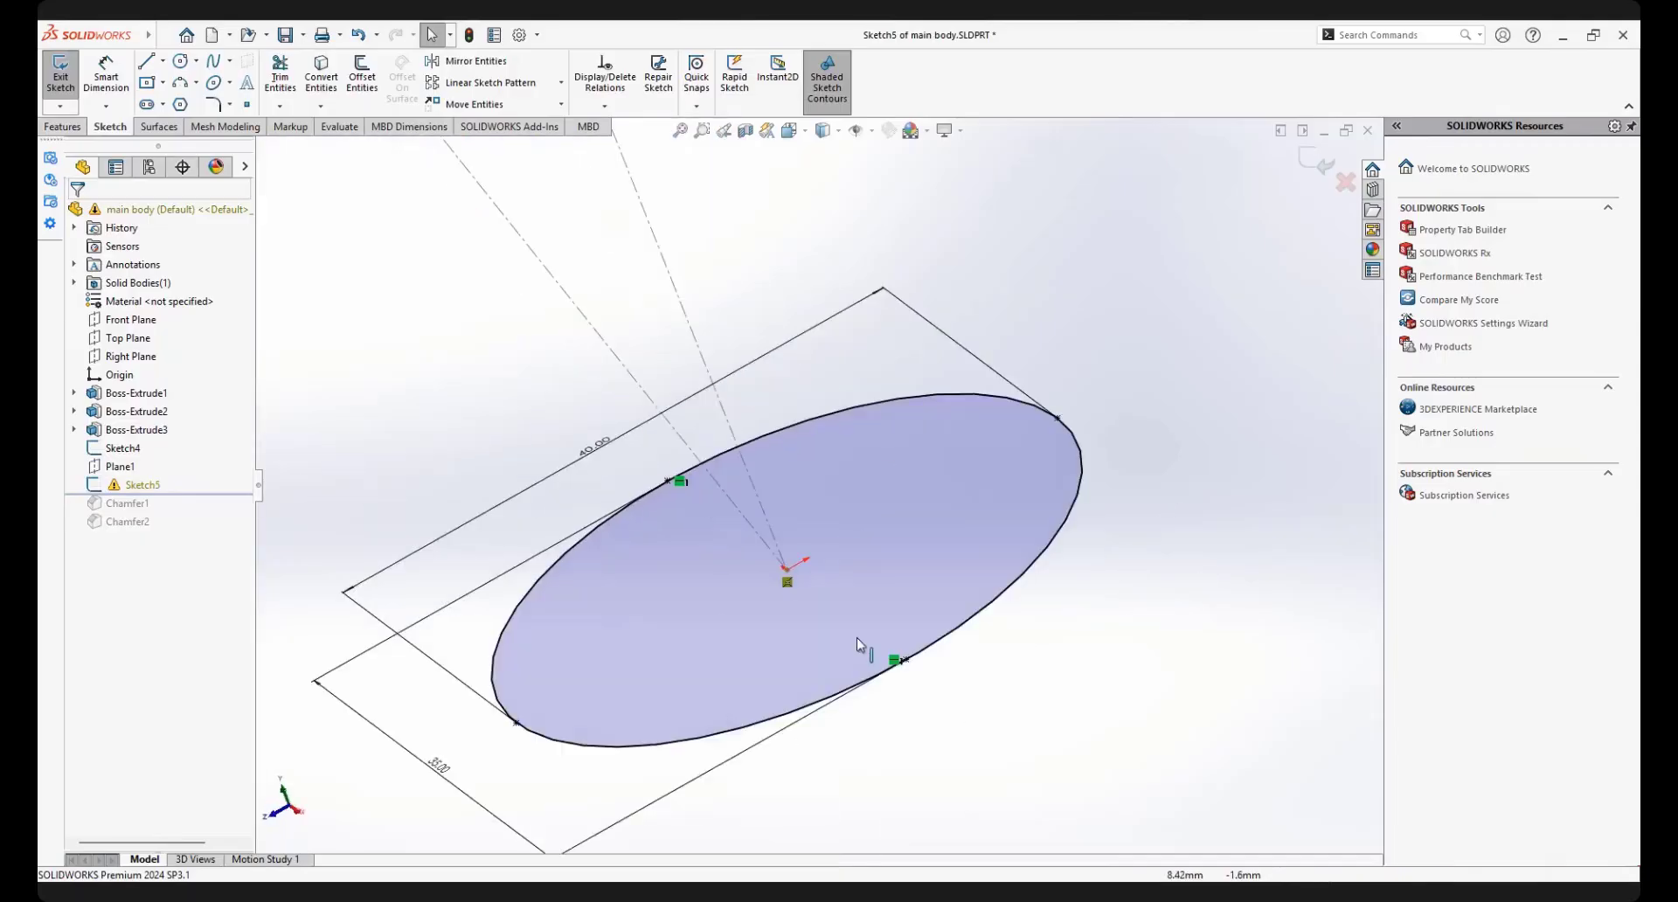
left_click(788, 583)
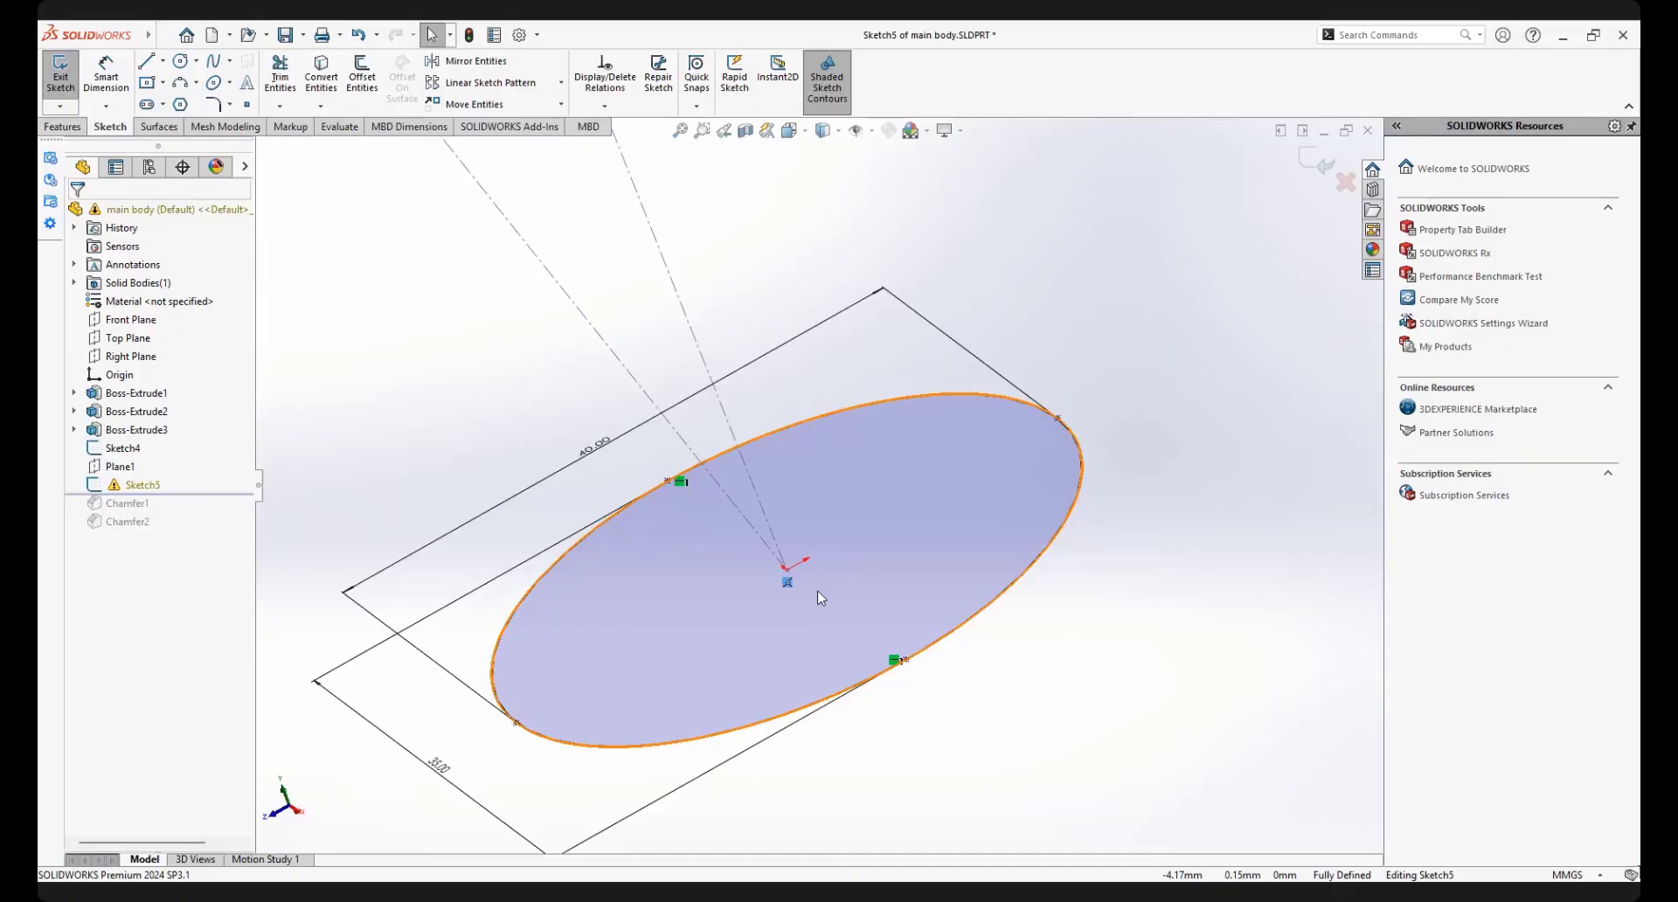
left_click(826, 584)
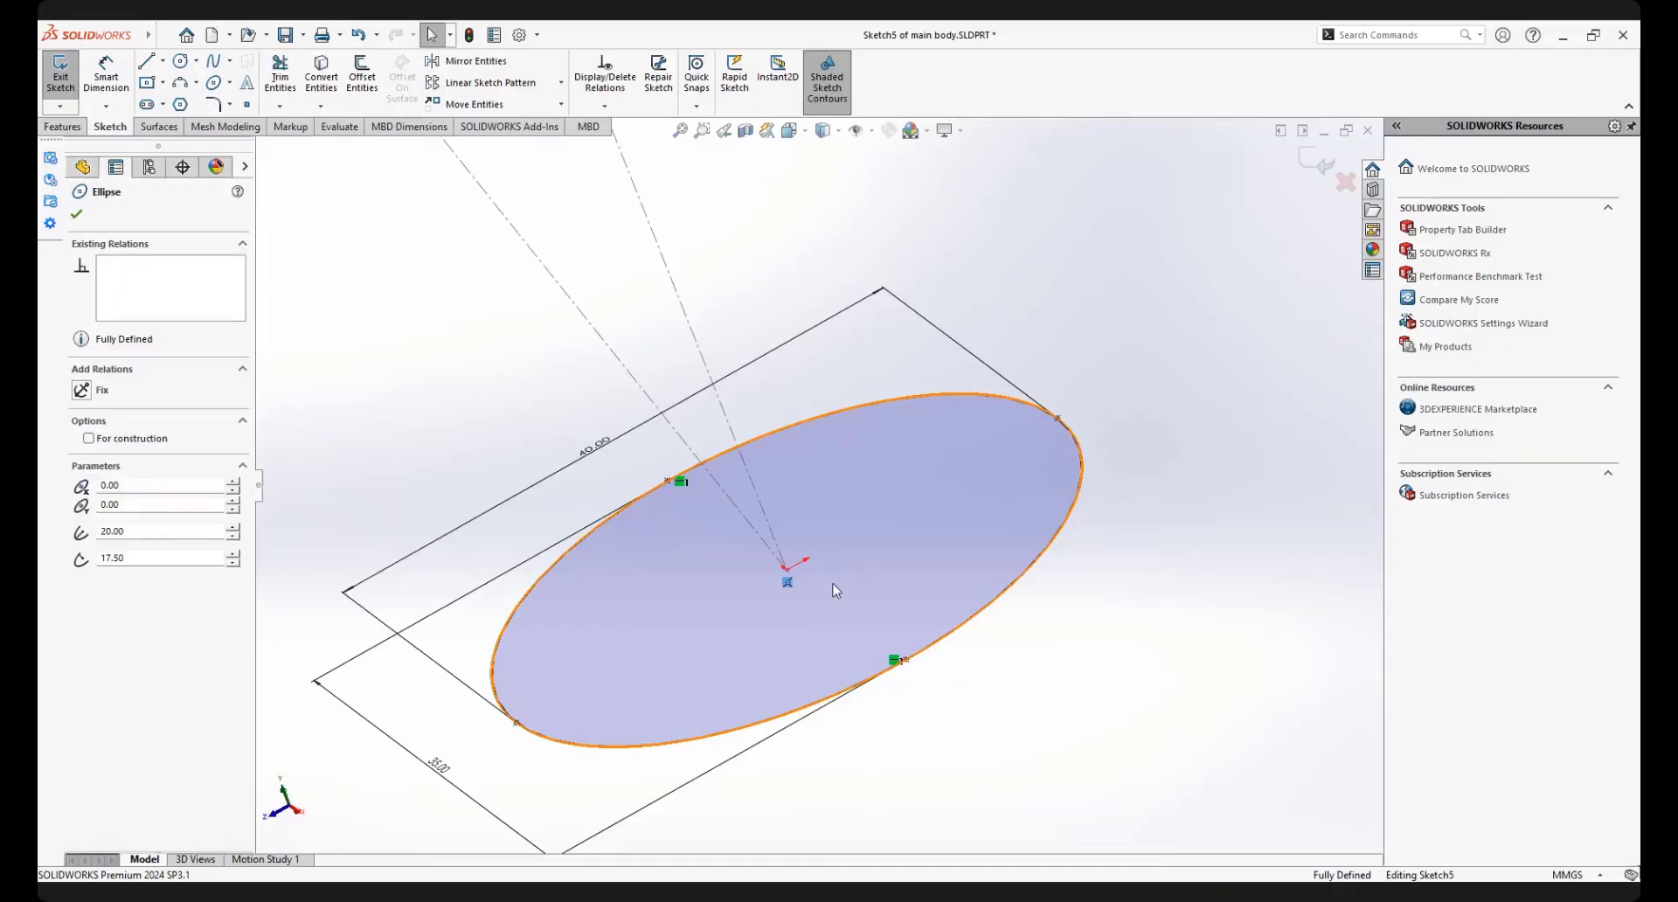
left_click(1131, 635)
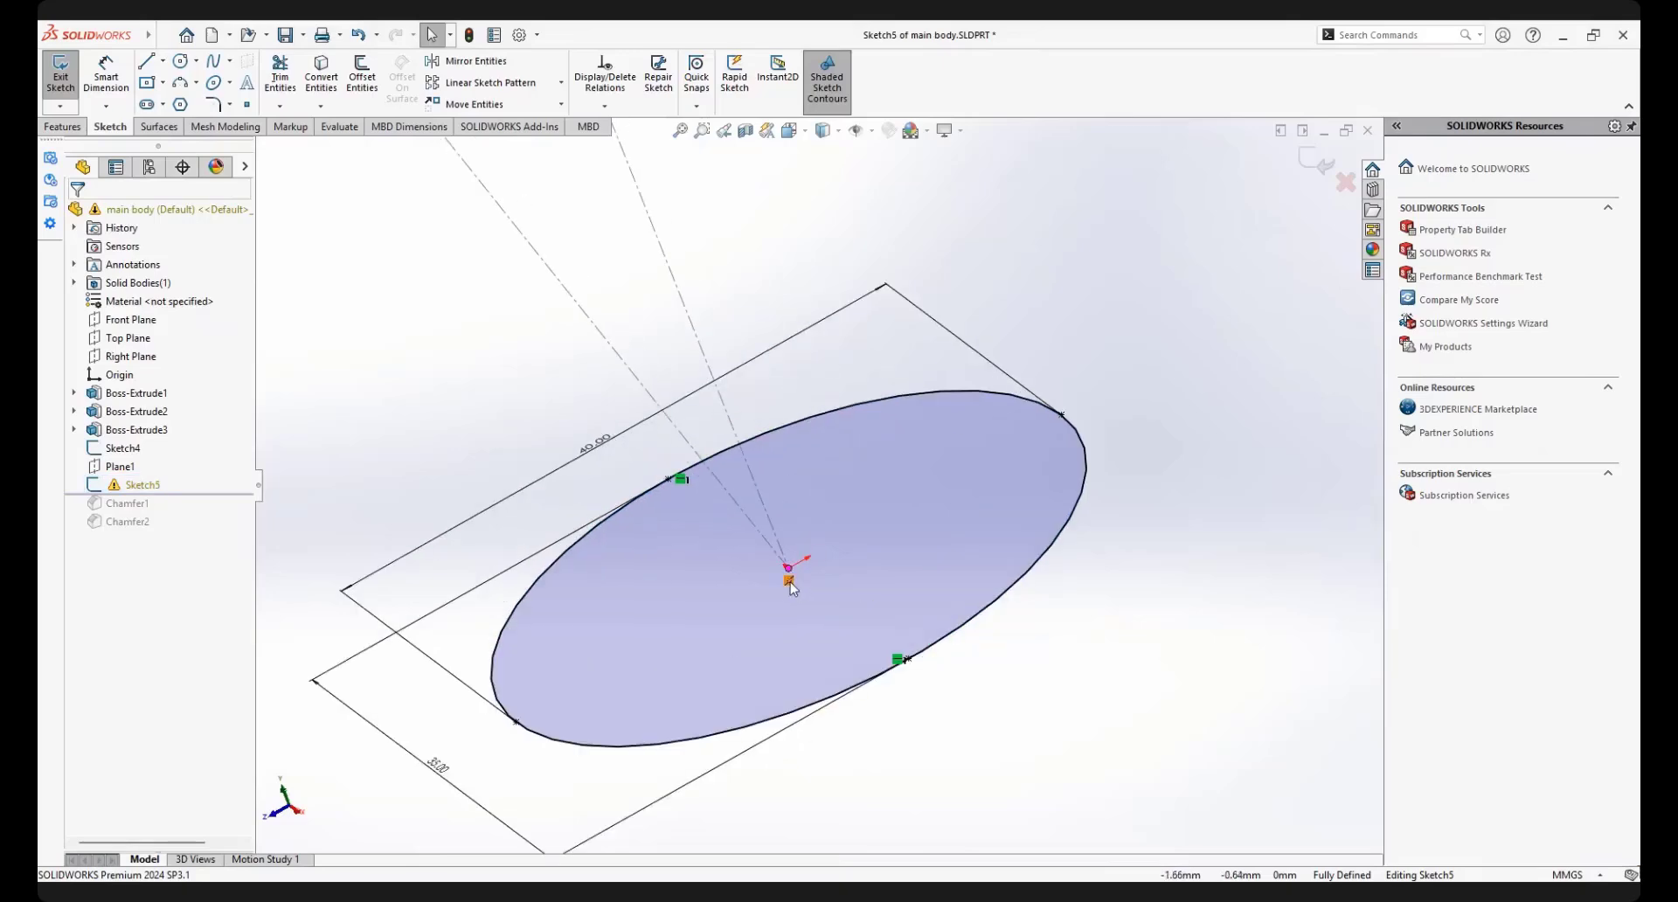
key("Delete")
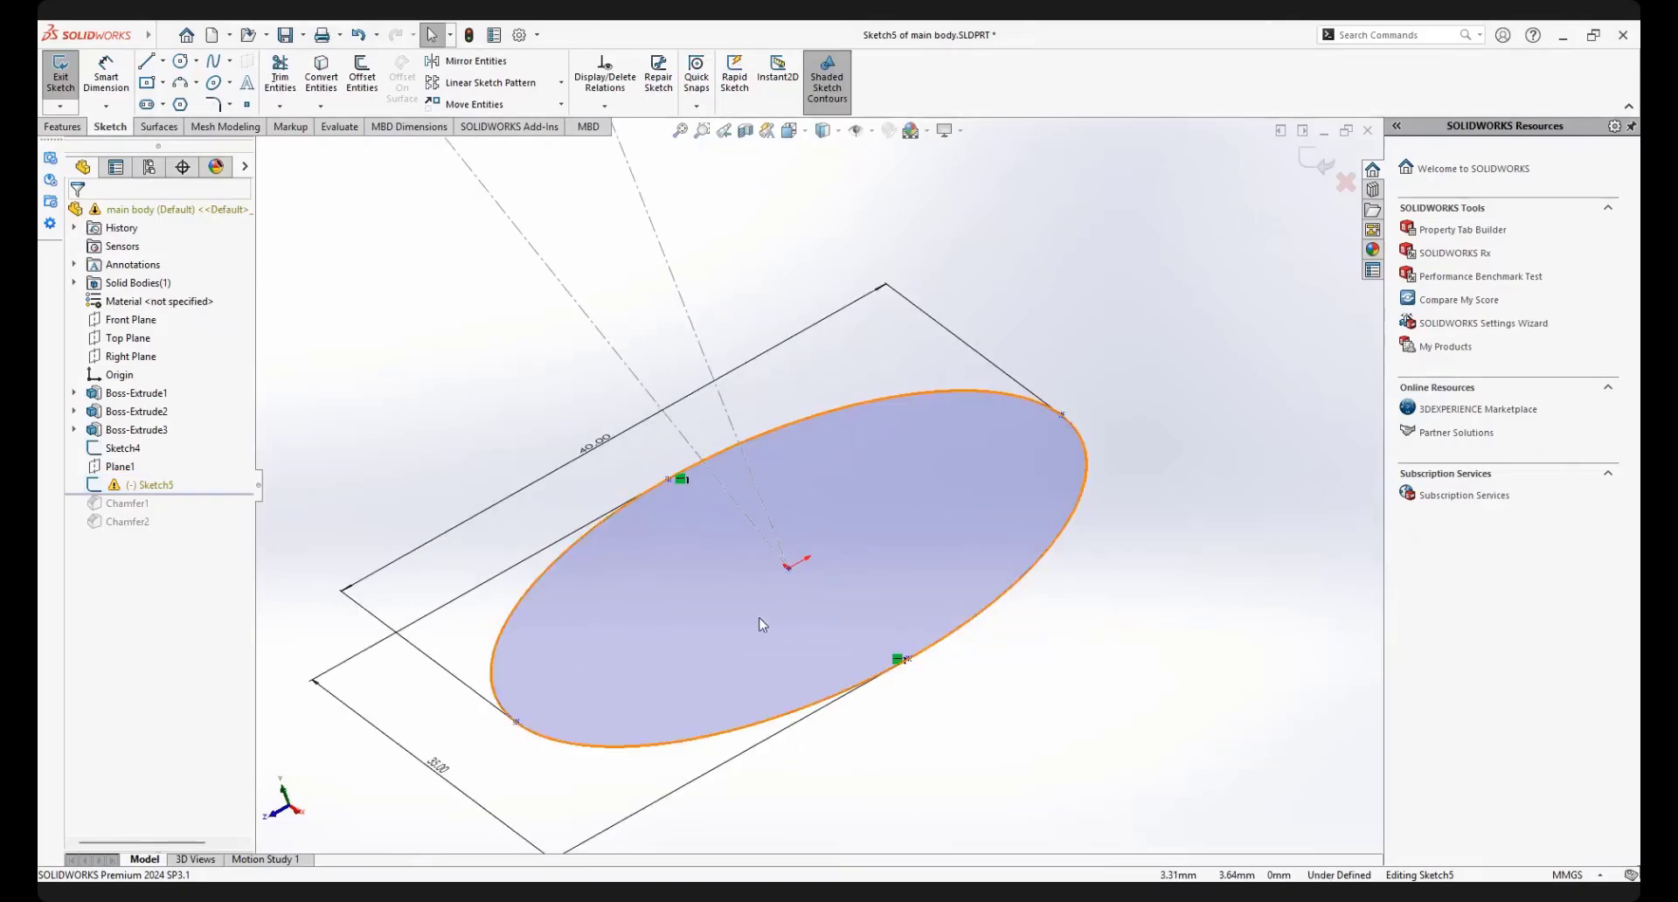
Make the ellipse's centre point coincident with the slanted construction line of Sketch4
left_click(787, 567)
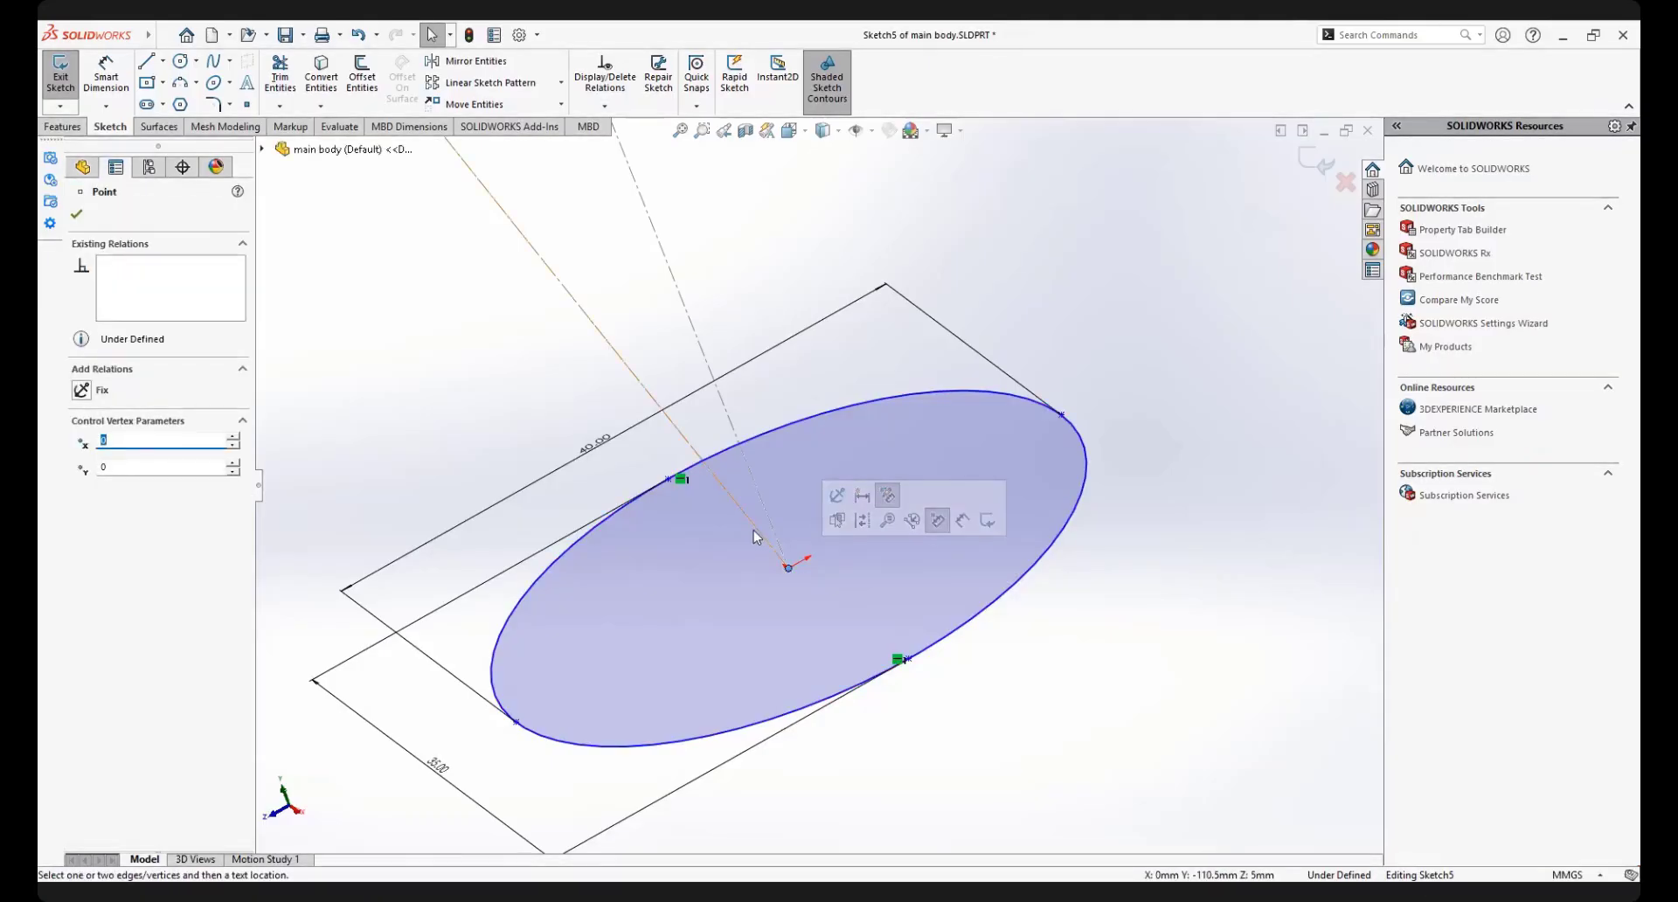
left_click(759, 535, "ctrl")
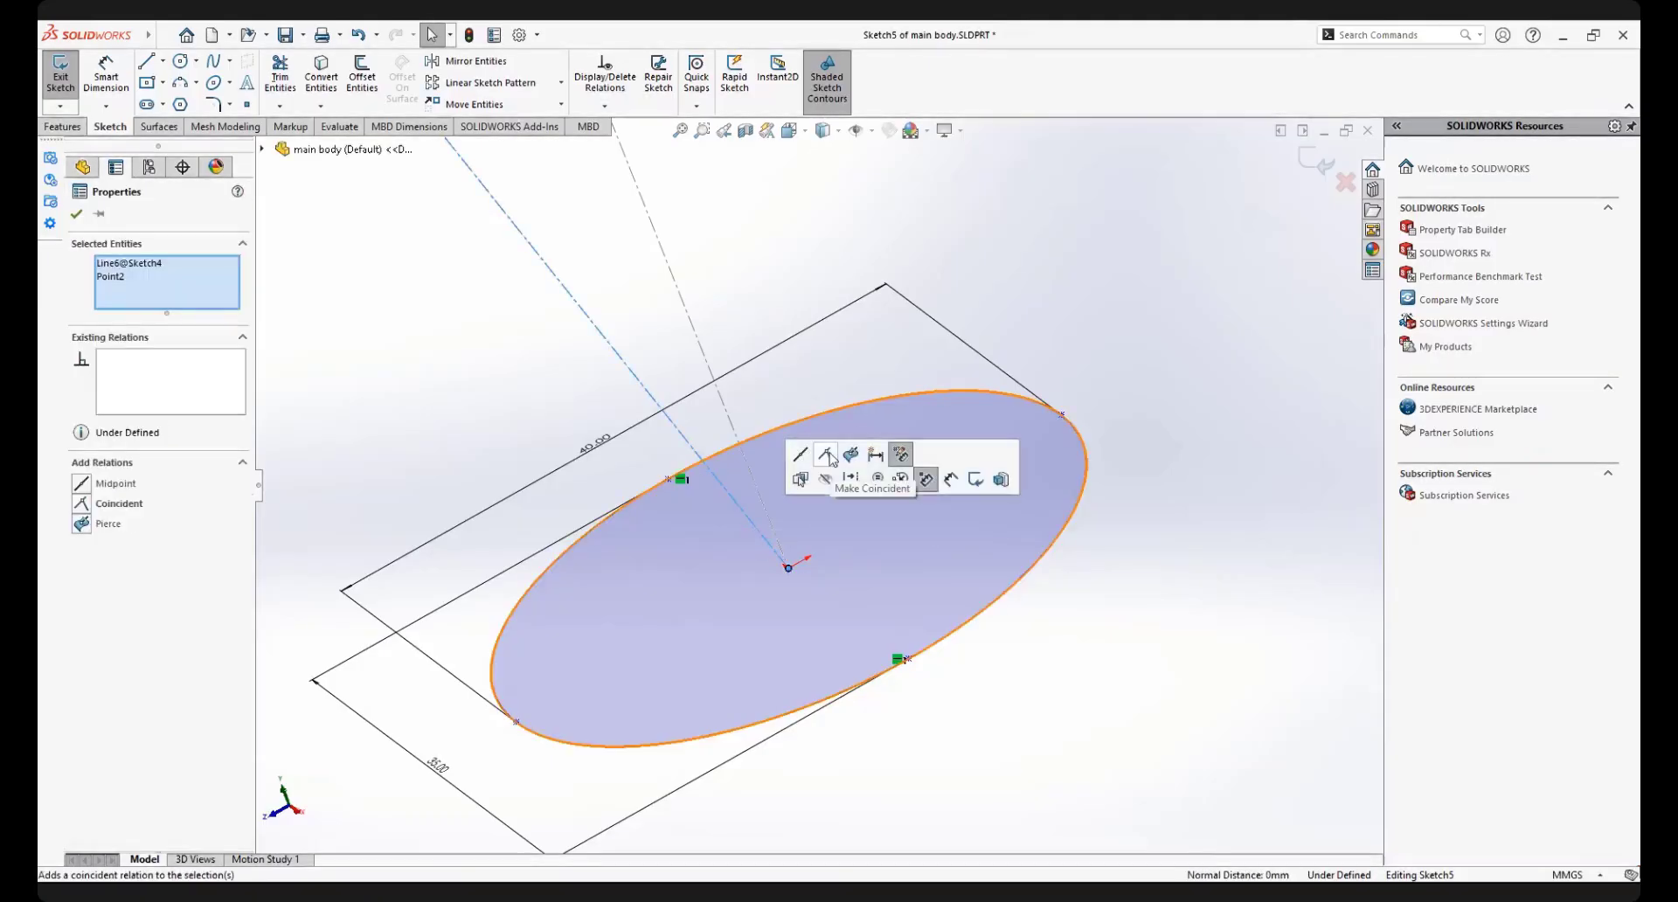
left_click(831, 459)
key("Escape")
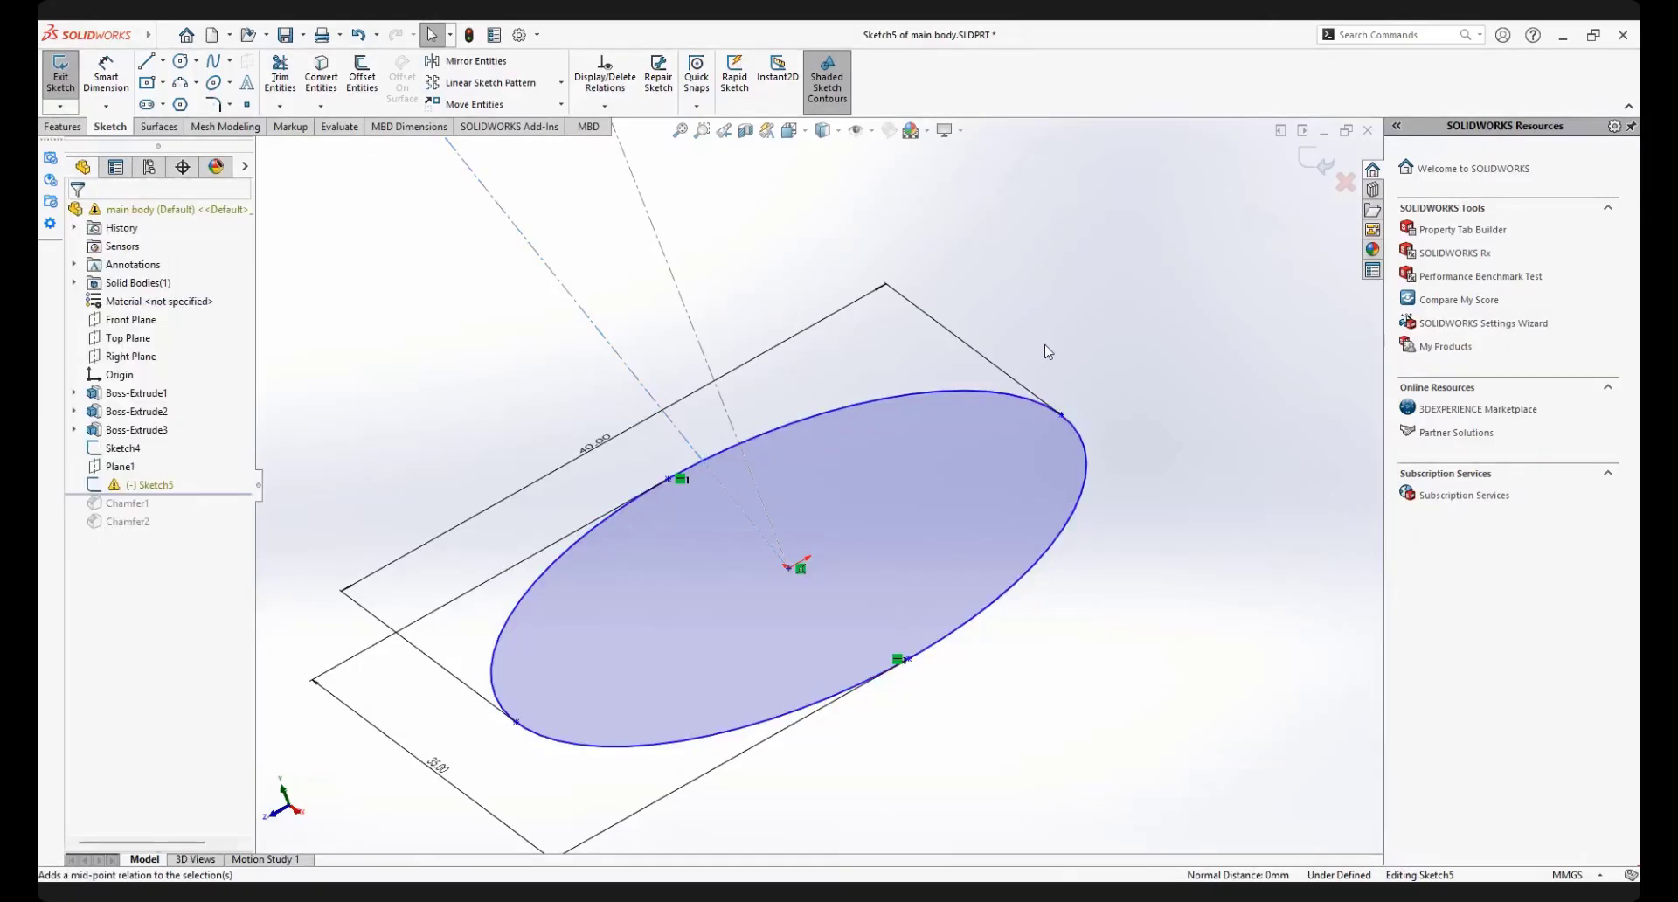
Try an alignment relation between the end points of the ellipse's 40 mm axis, exit the sketch ignoring the error, and close the report
scroll(1049, 356, "up", 4)
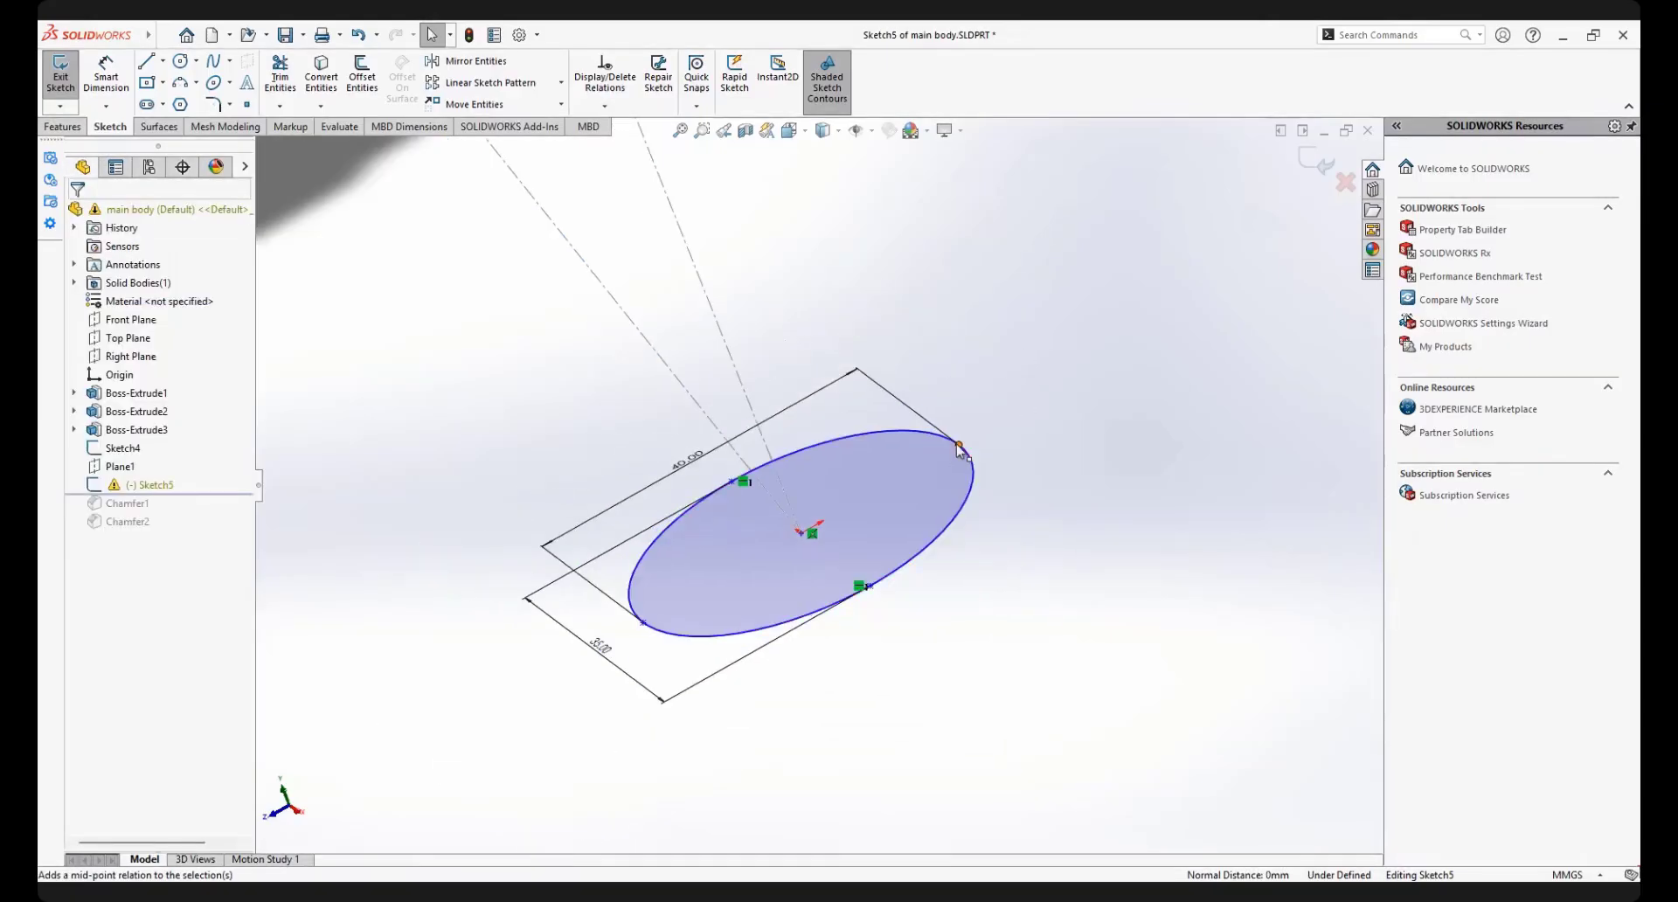
left_click(959, 444)
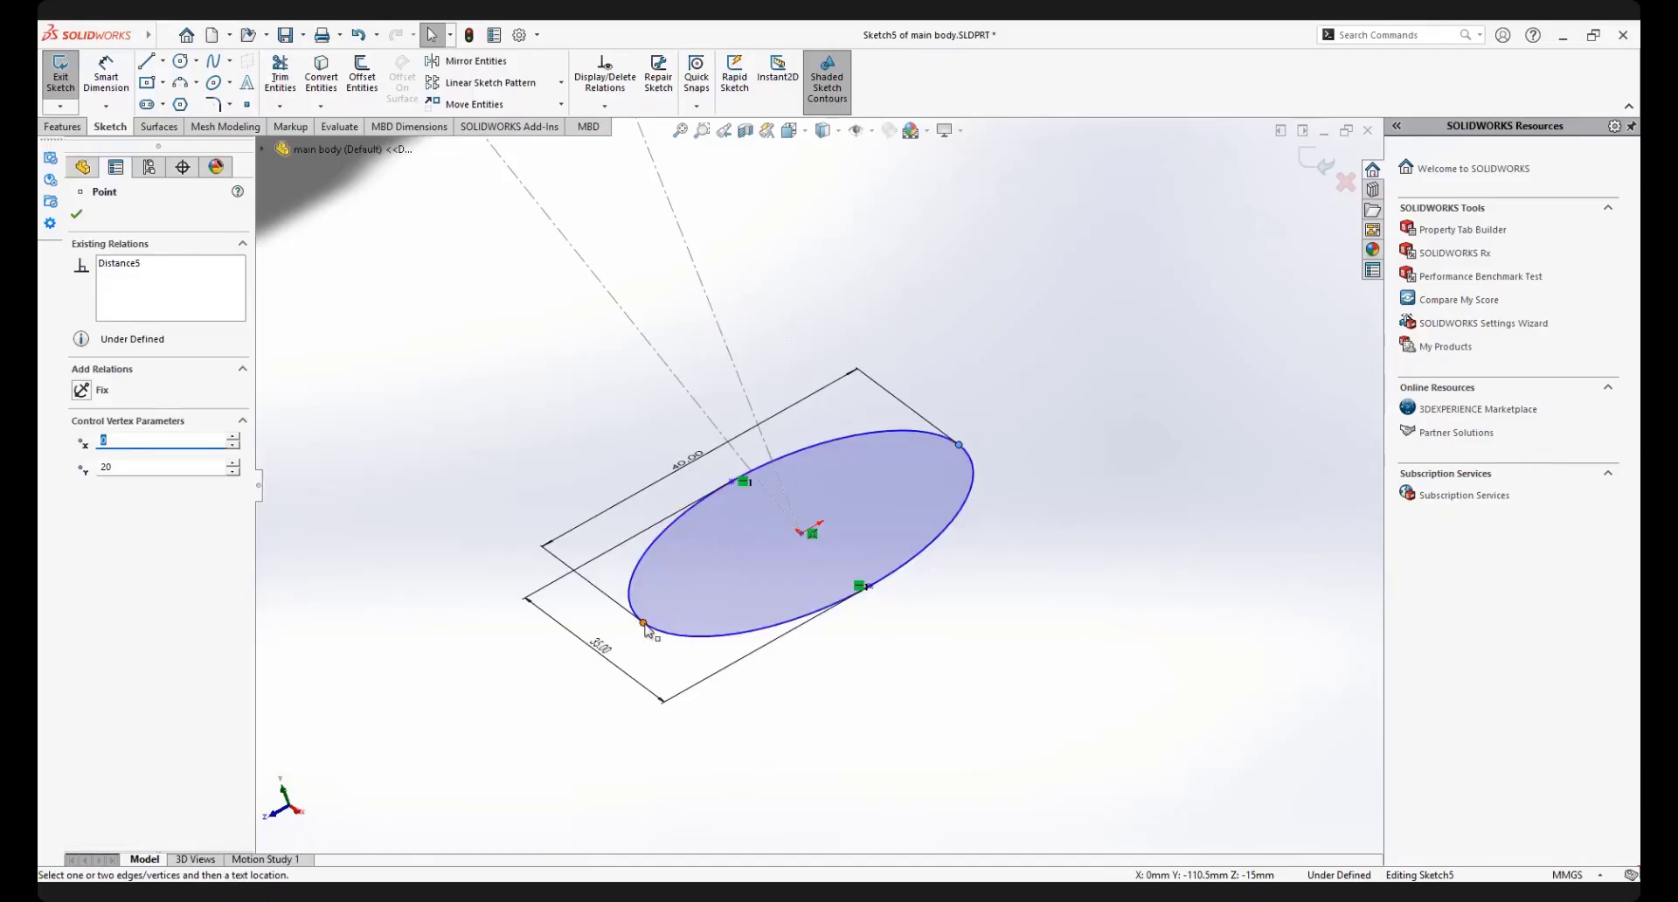
left_click(644, 623, "ctrl")
left_click(693, 549)
left_click(1158, 528)
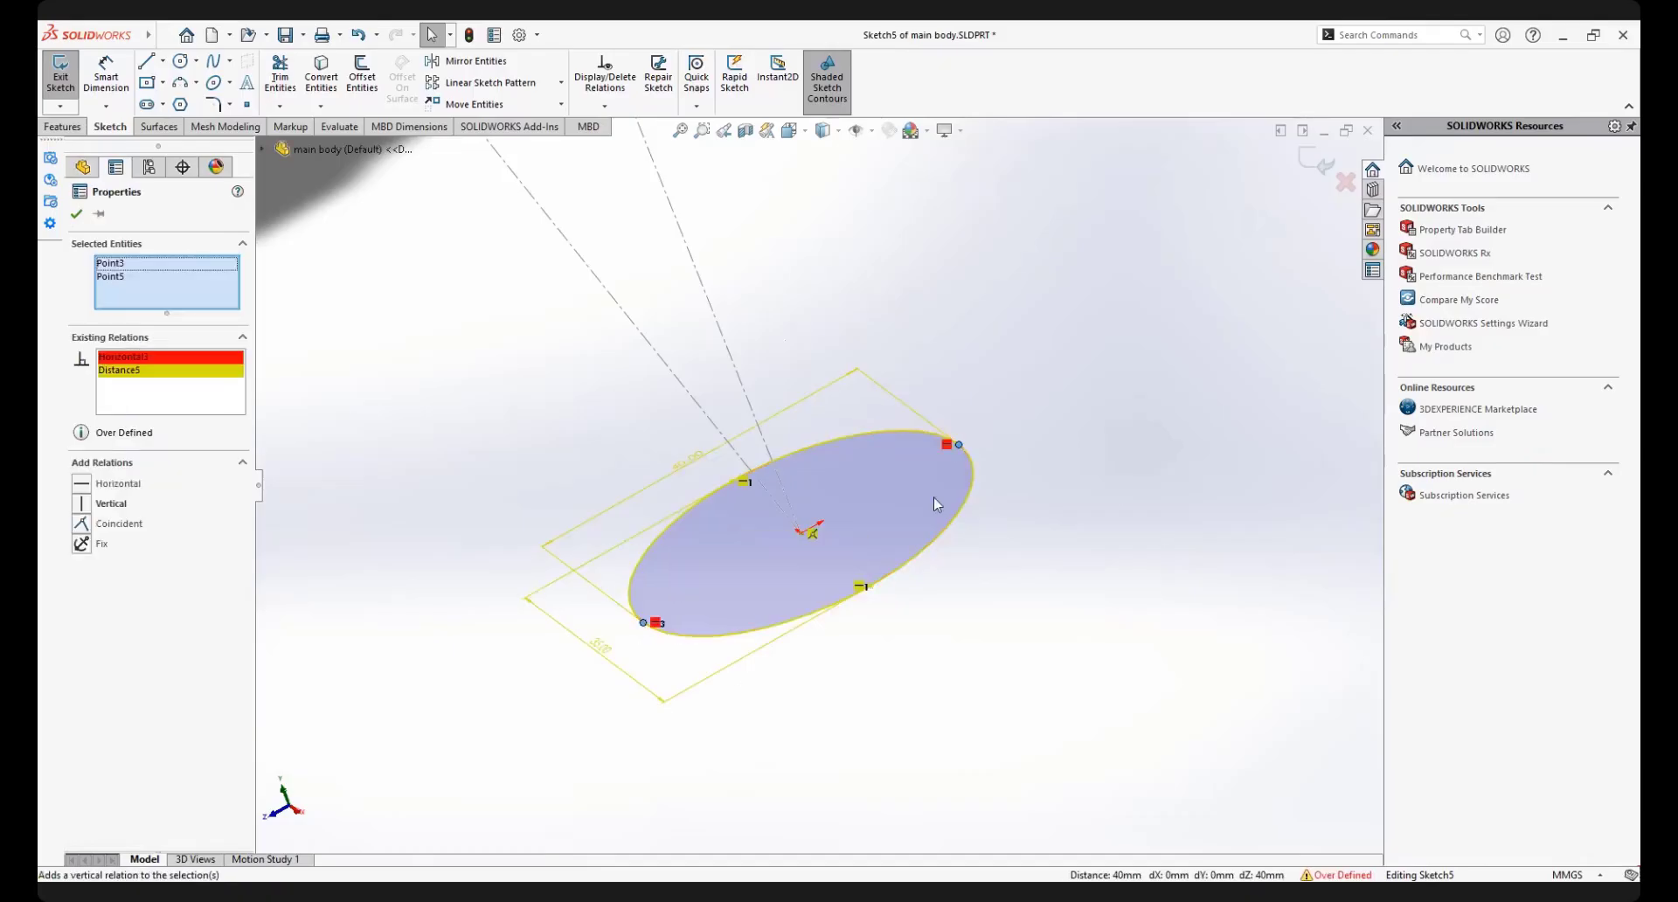
left_click(158, 487)
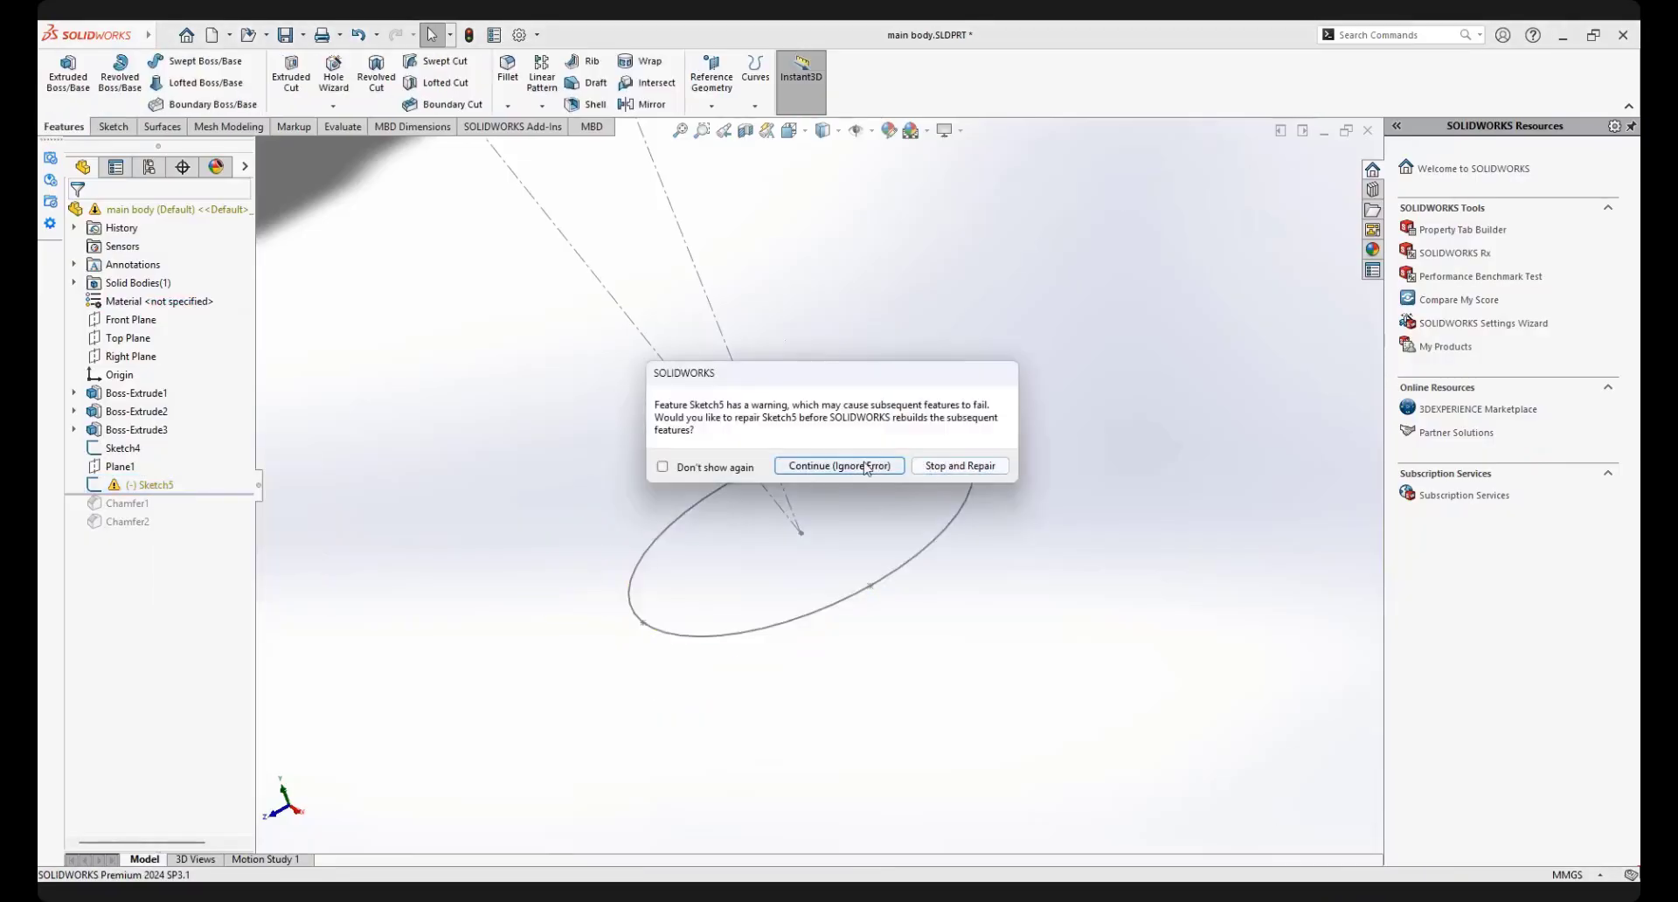
left_click(867, 466)
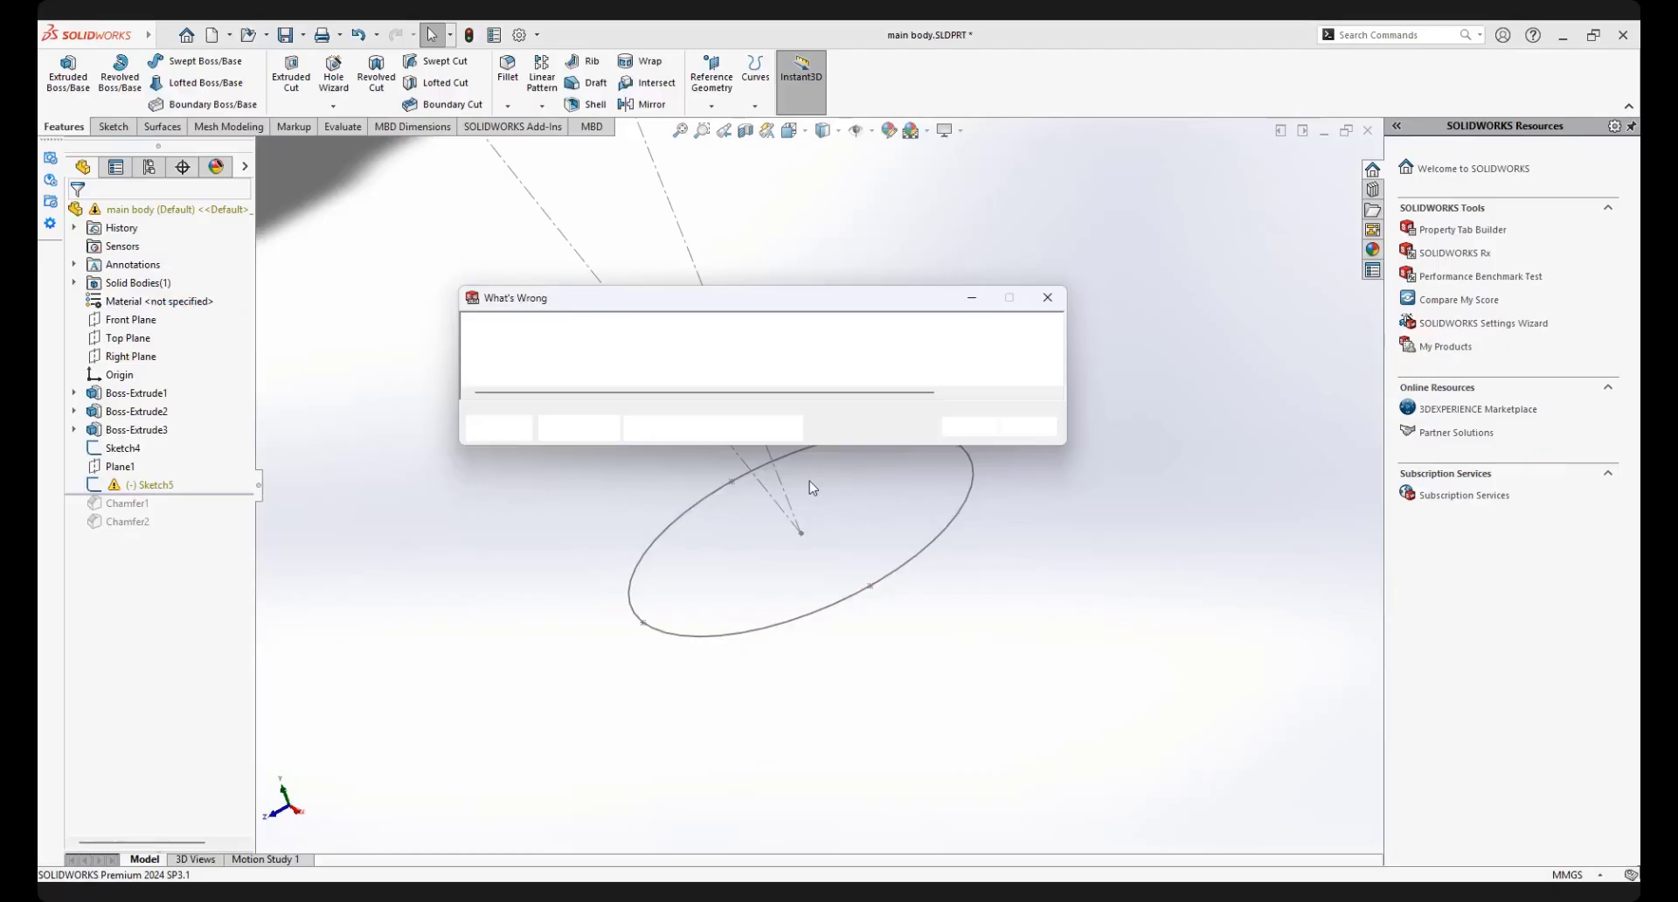
left_click(968, 427)
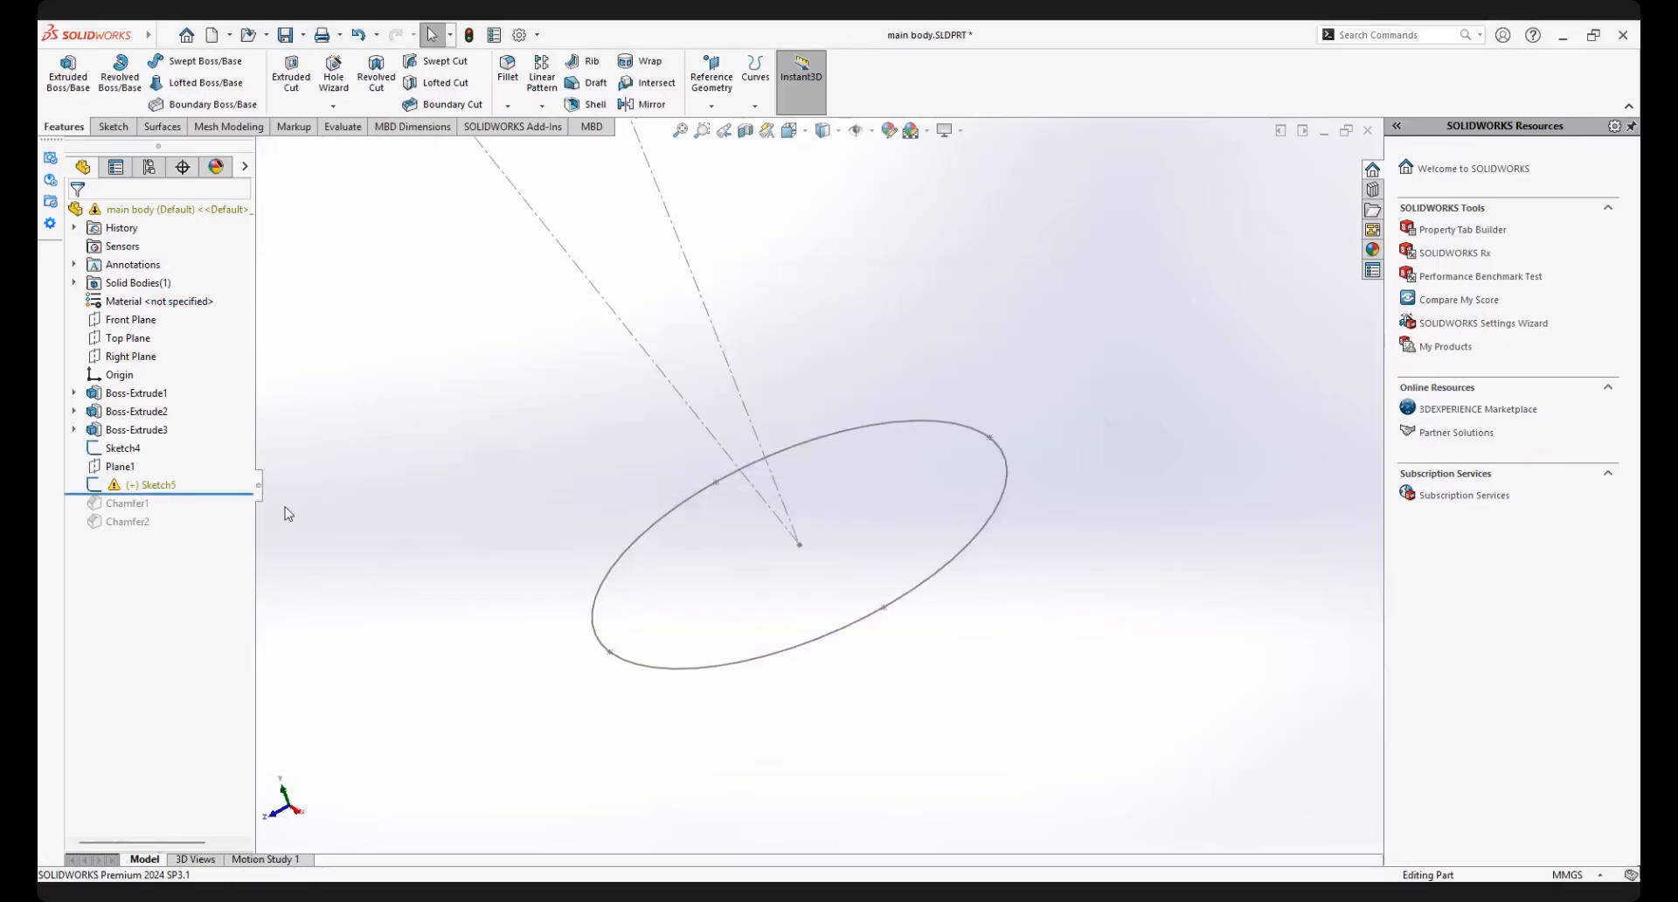
Delete the faulty ellipse sketch Sketch5 and confirm the deletion
left_click(154, 491)
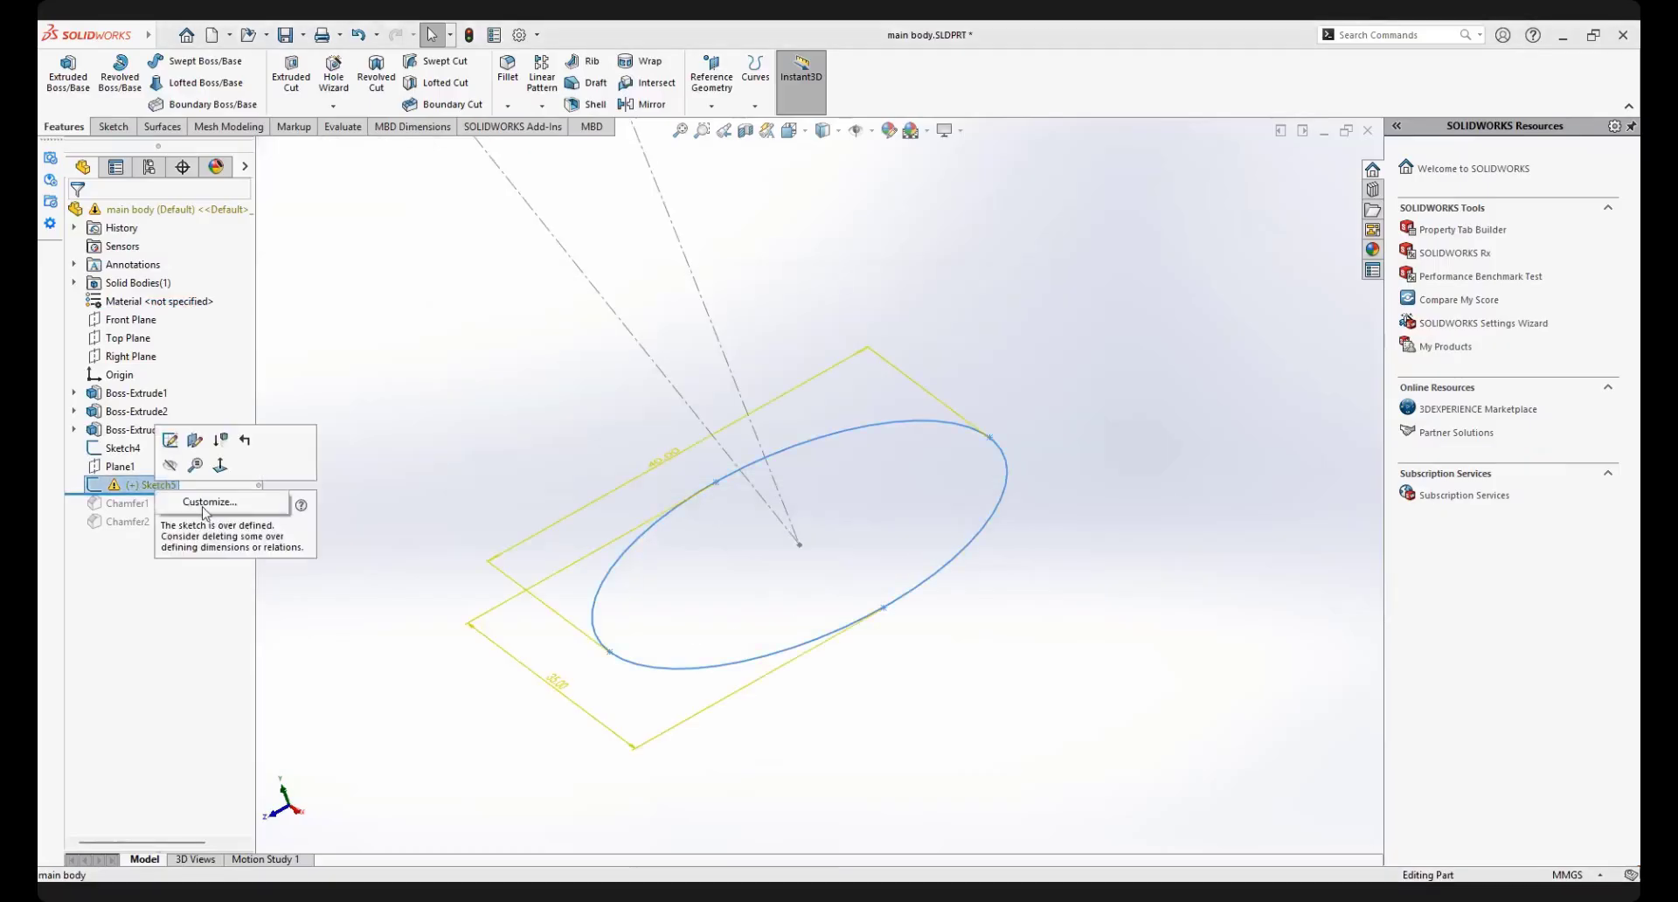
key("Escape")
right_click(115, 486)
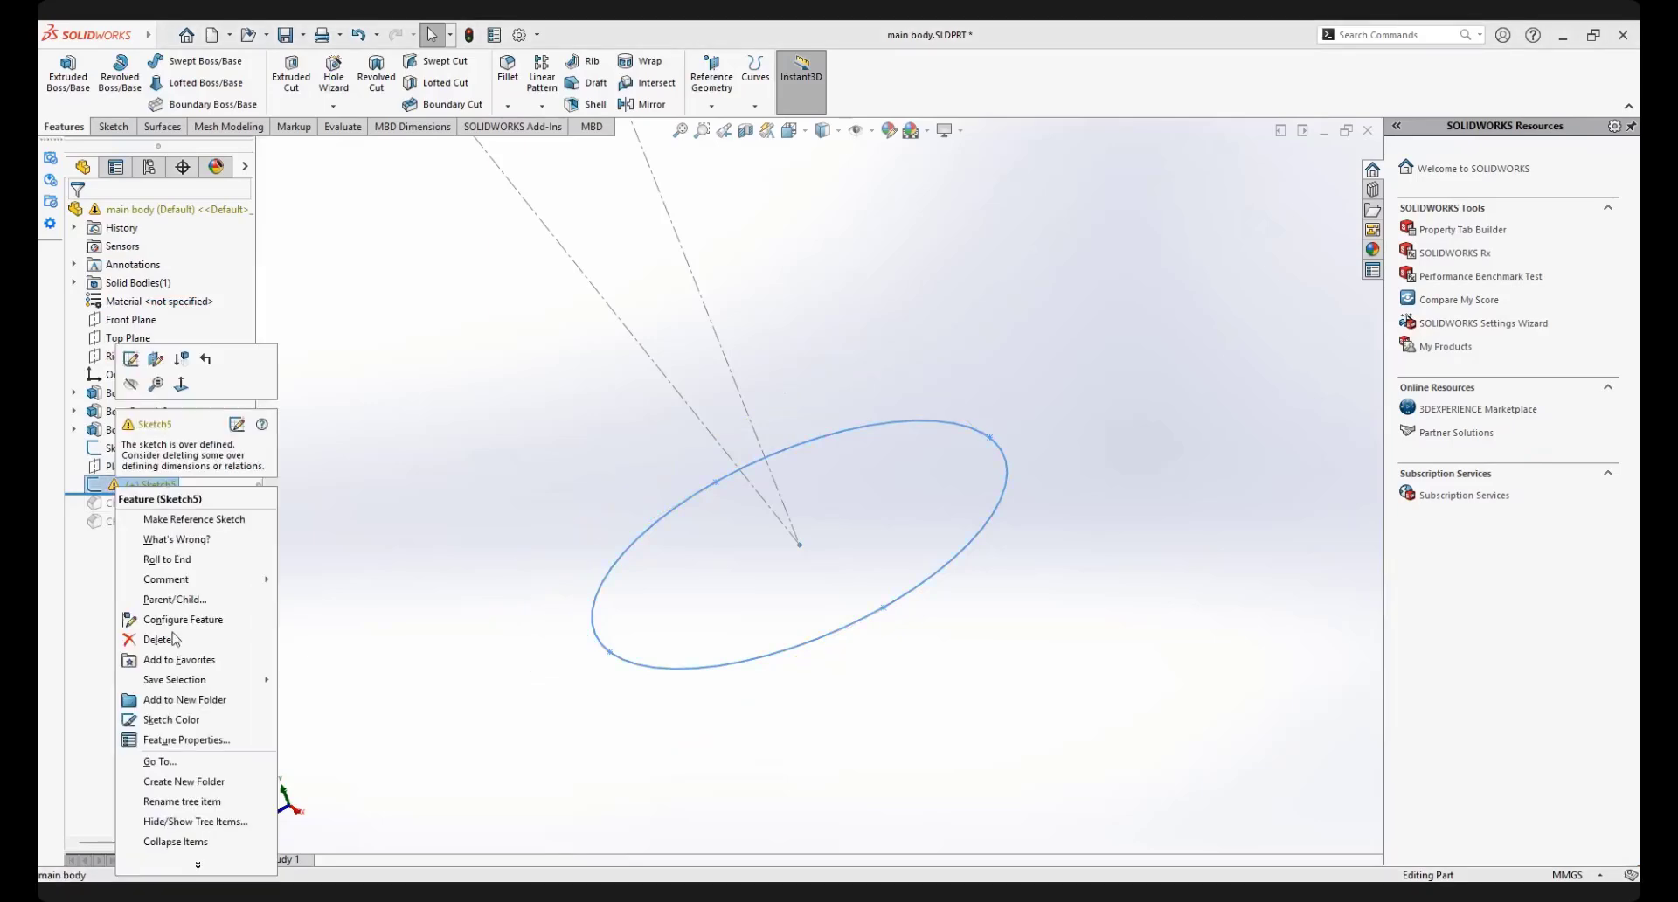
left_click(164, 642)
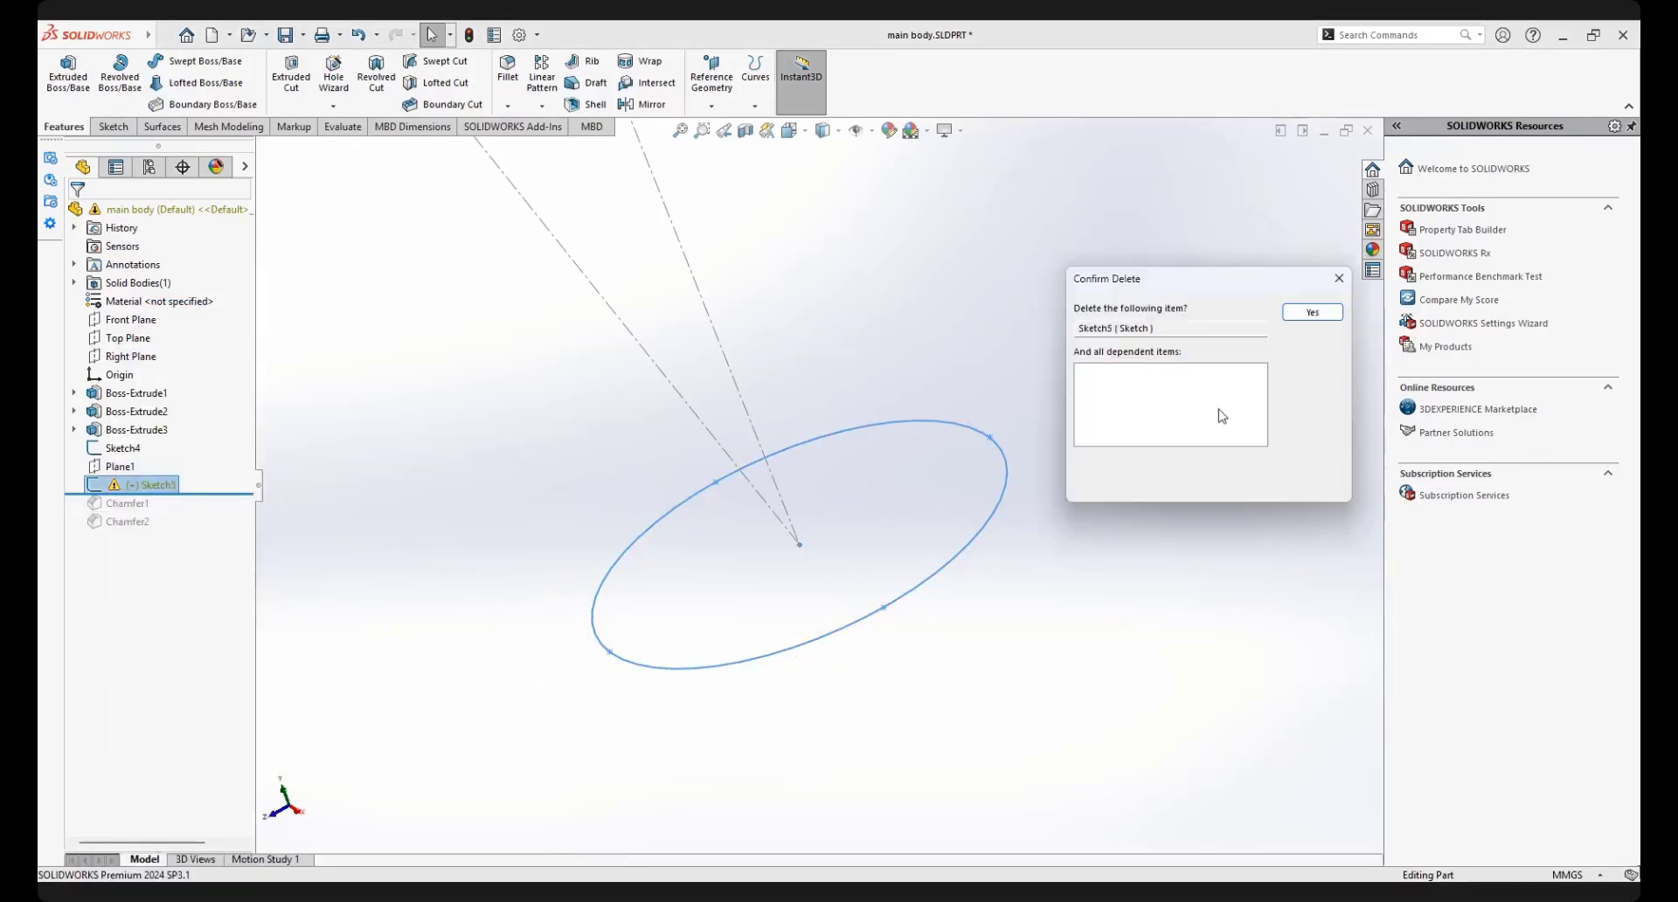
key("Return")
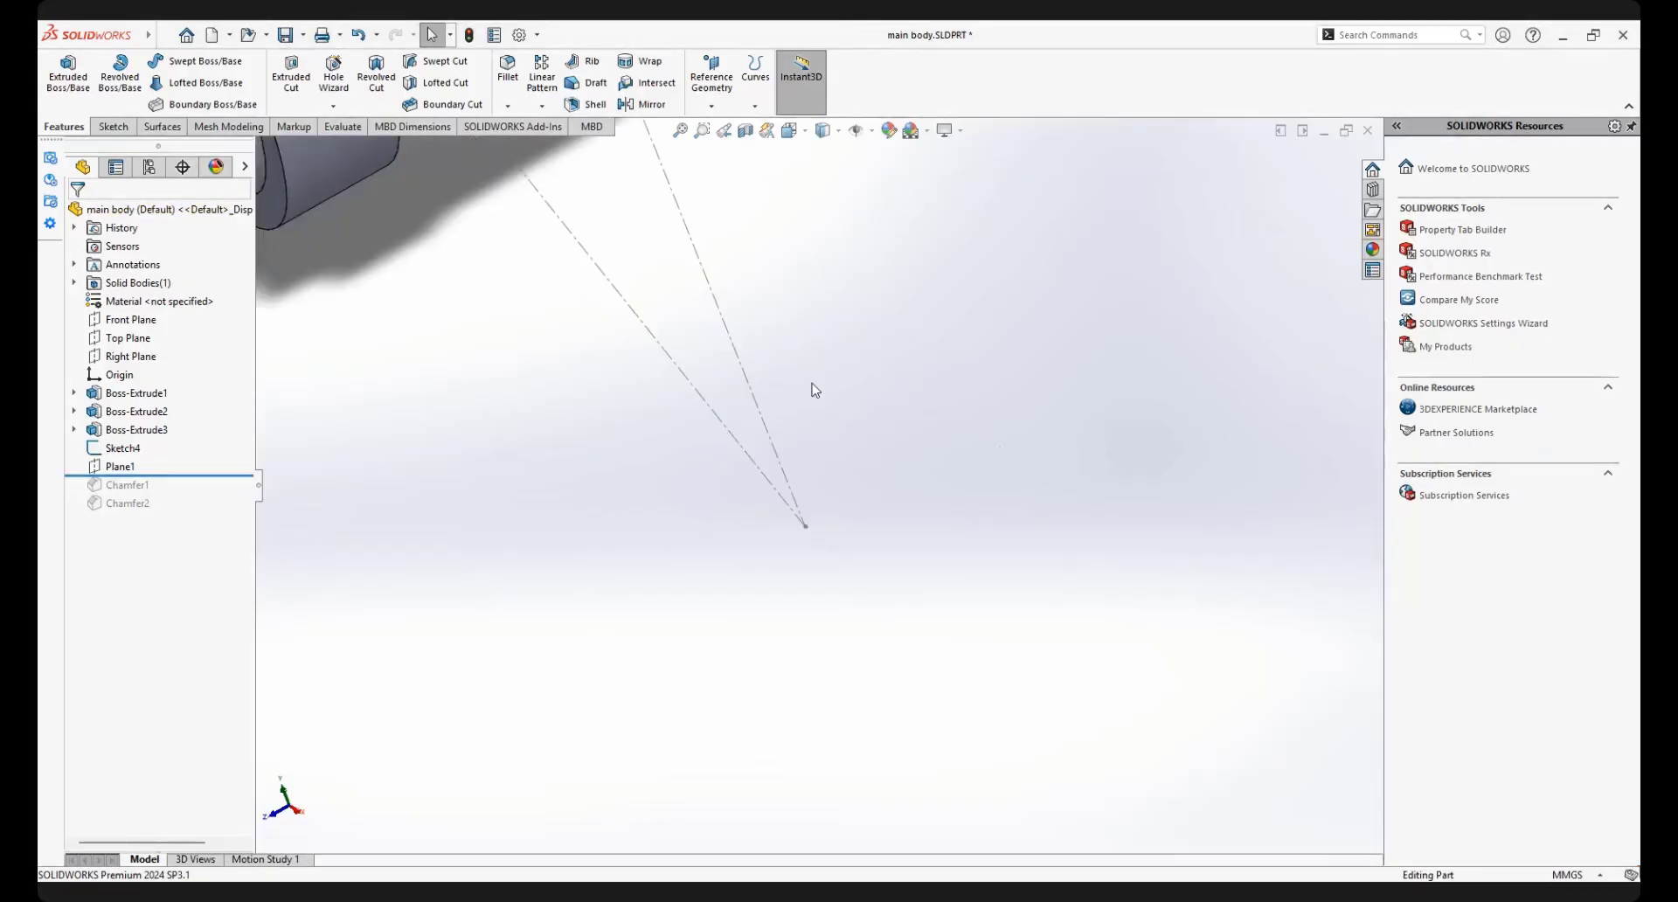
Show Plane1 and start a new sketch on it
scroll(810, 383, "up", 3)
scroll(791, 383, "down", 1)
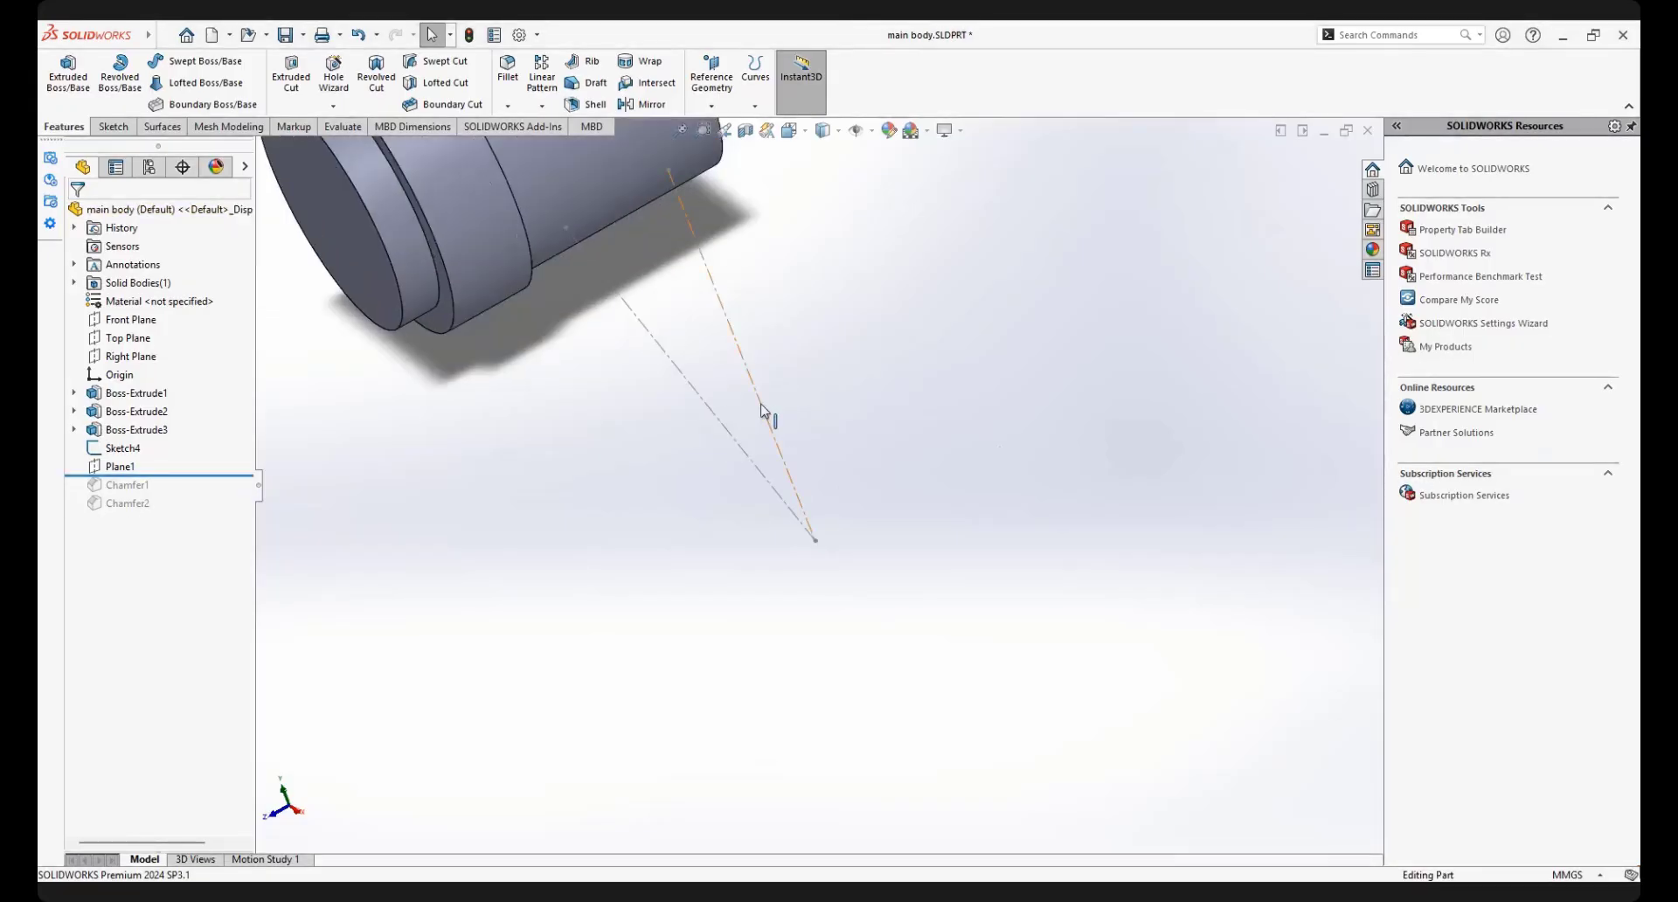
left_click(127, 474)
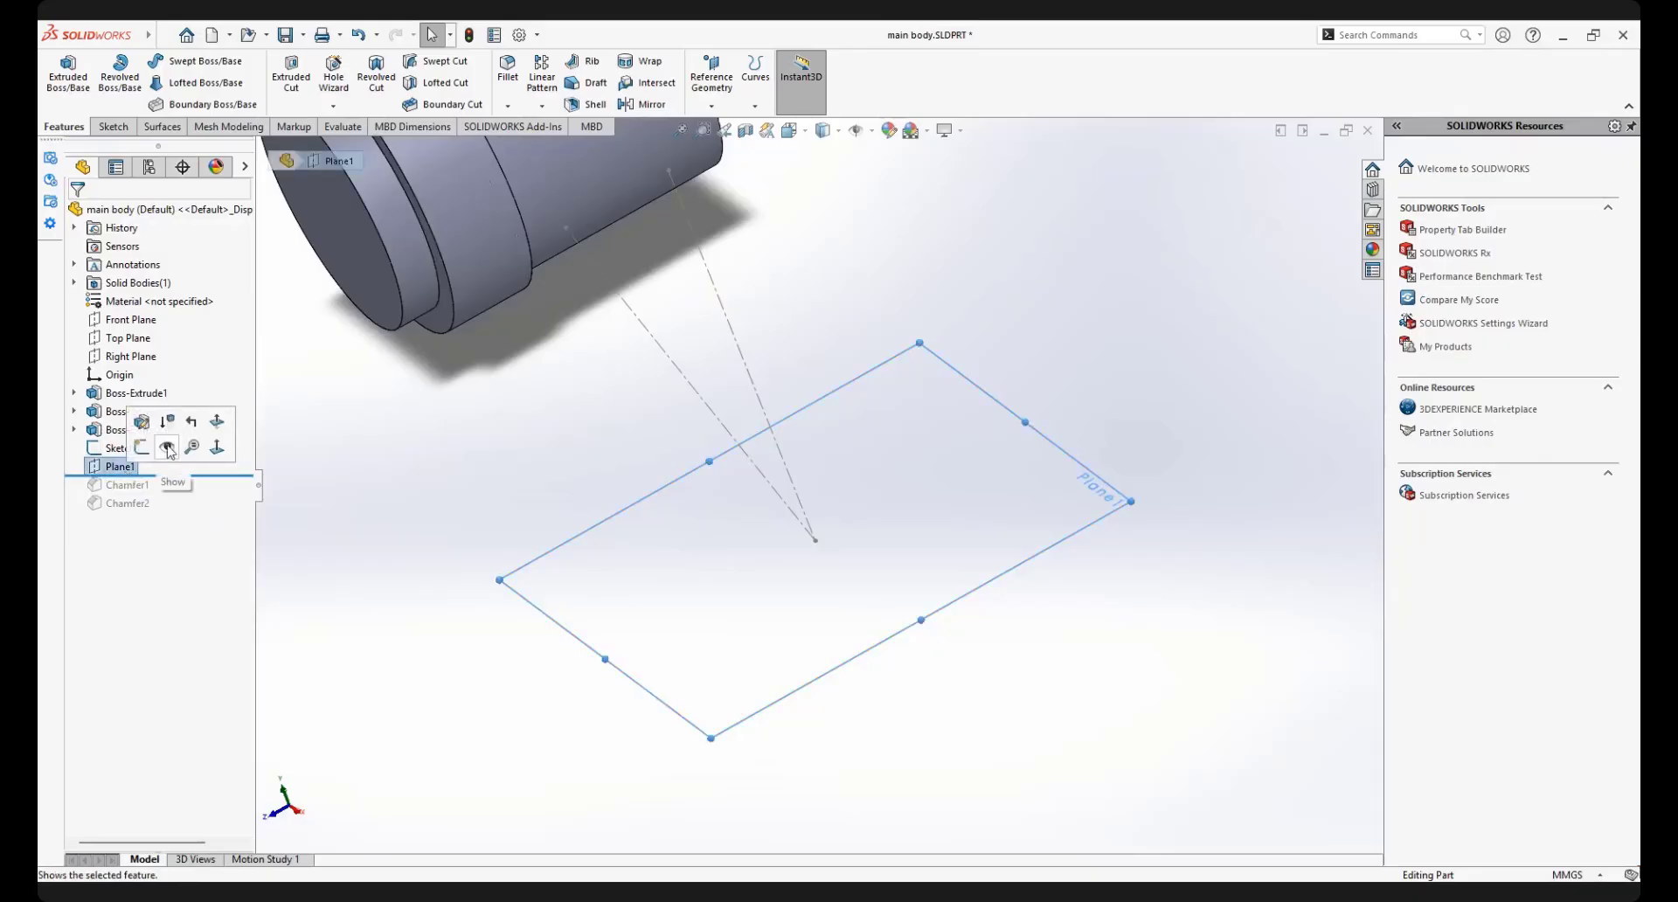
left_click(979, 391)
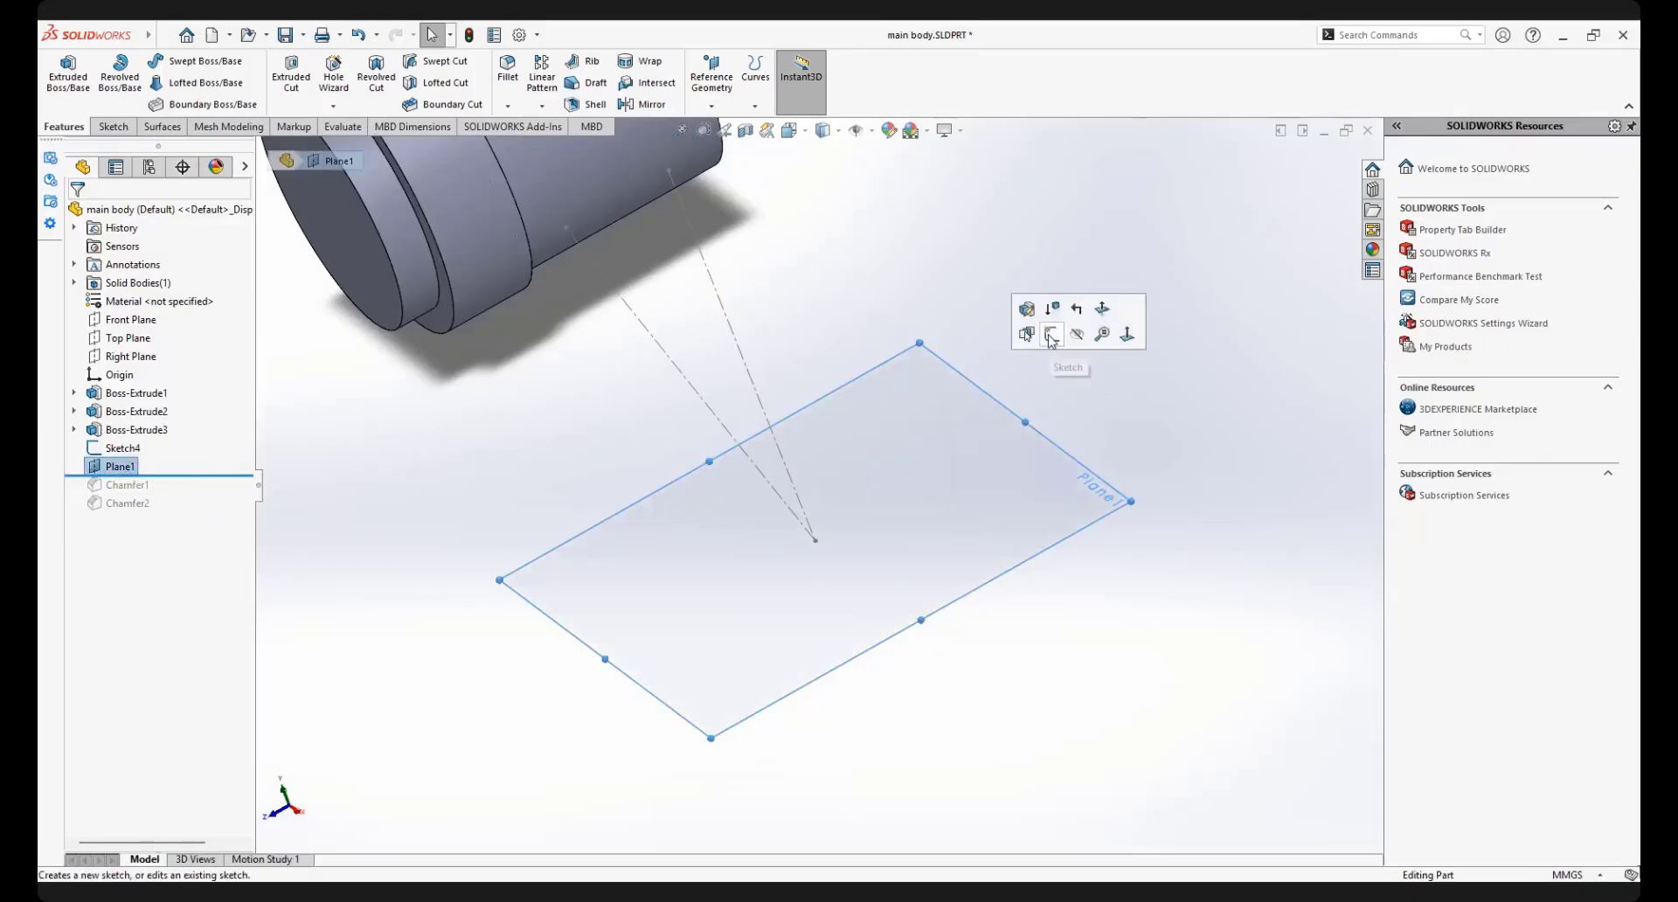
left_click(1051, 338)
Draw an ellipse about 25 mm by 29 mm, centred on the point where Sketch4's construction lines meet
middle_click_drag(981, 396, 796, 453)
scroll(826, 429, "up", 3)
scroll(870, 642, "down", 3)
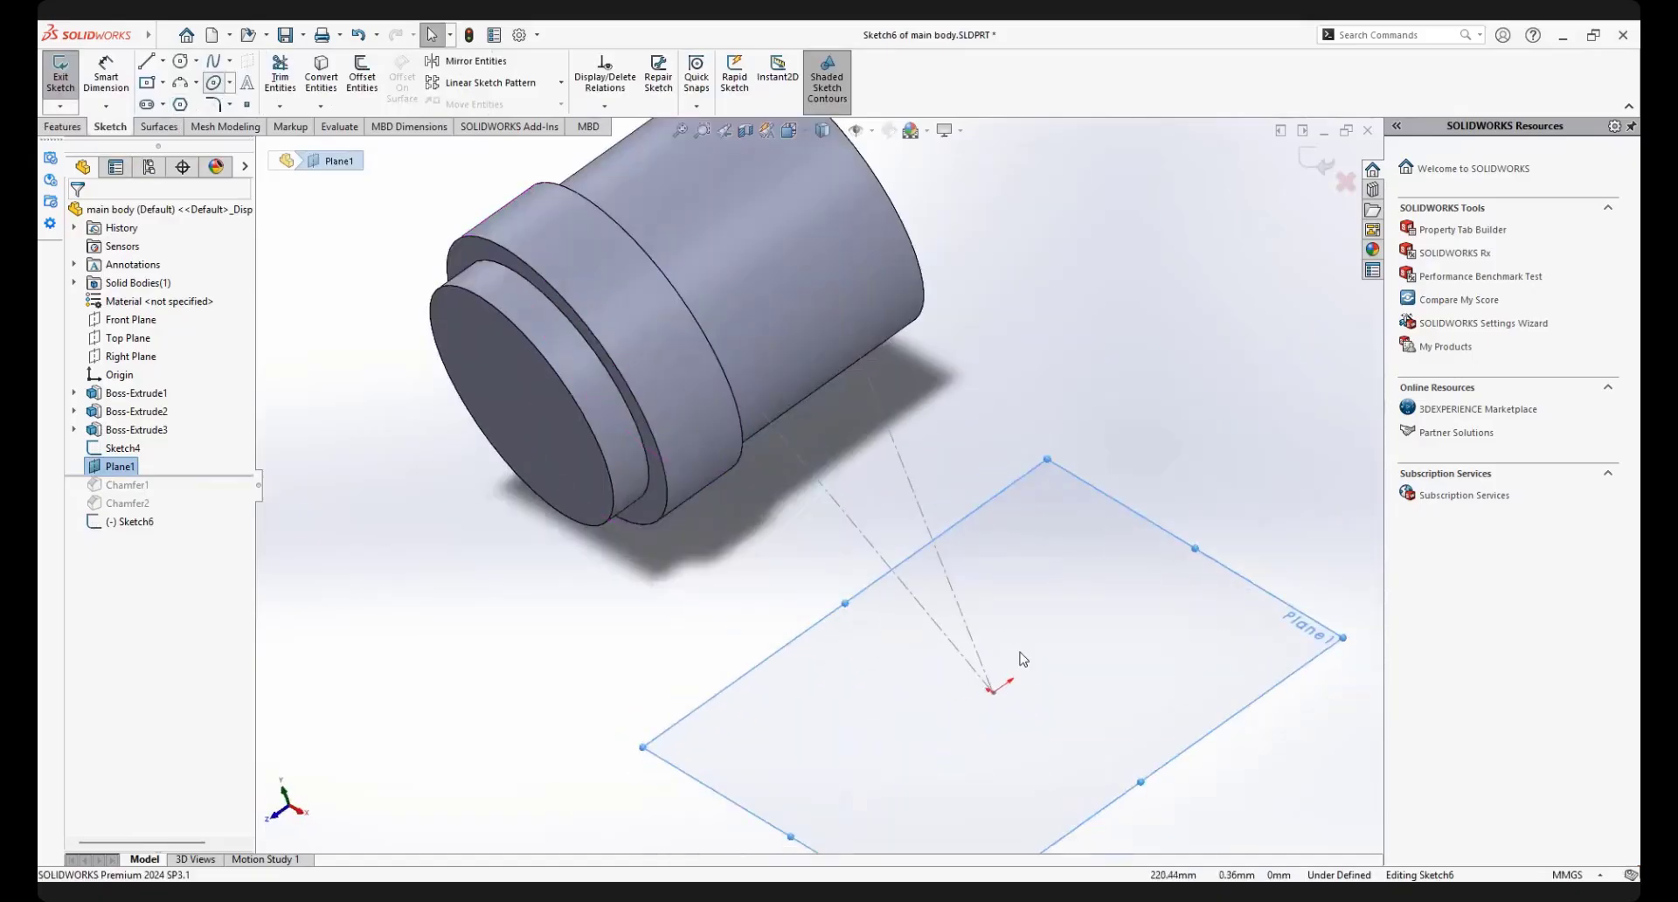
scroll(971, 673, "down", 4)
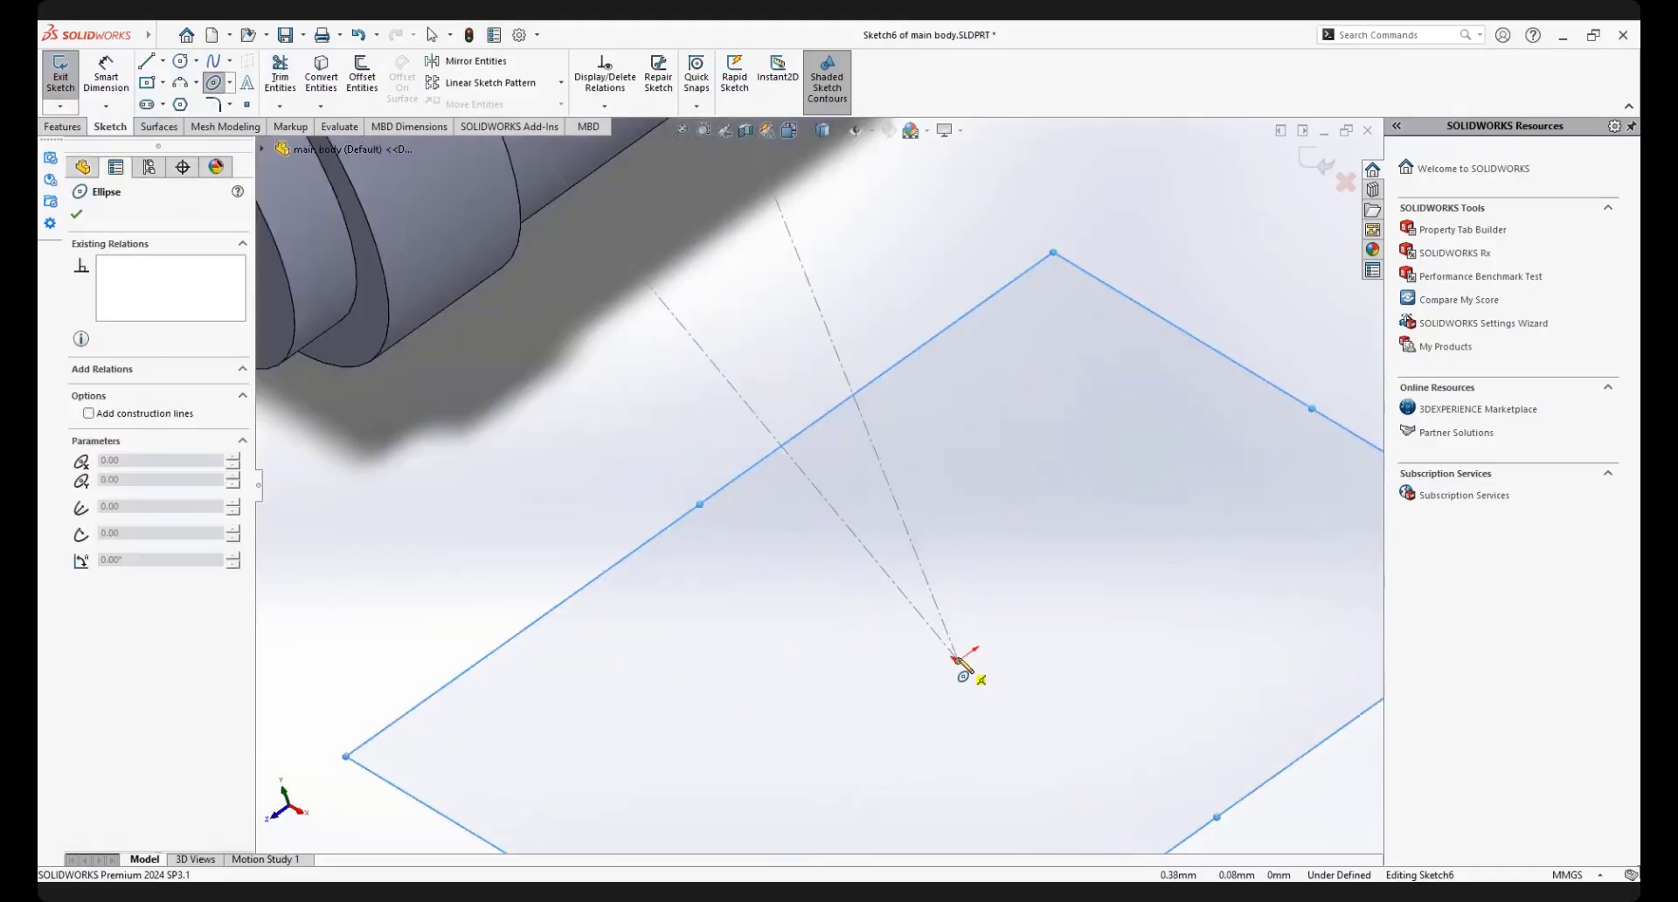
left_click(957, 660)
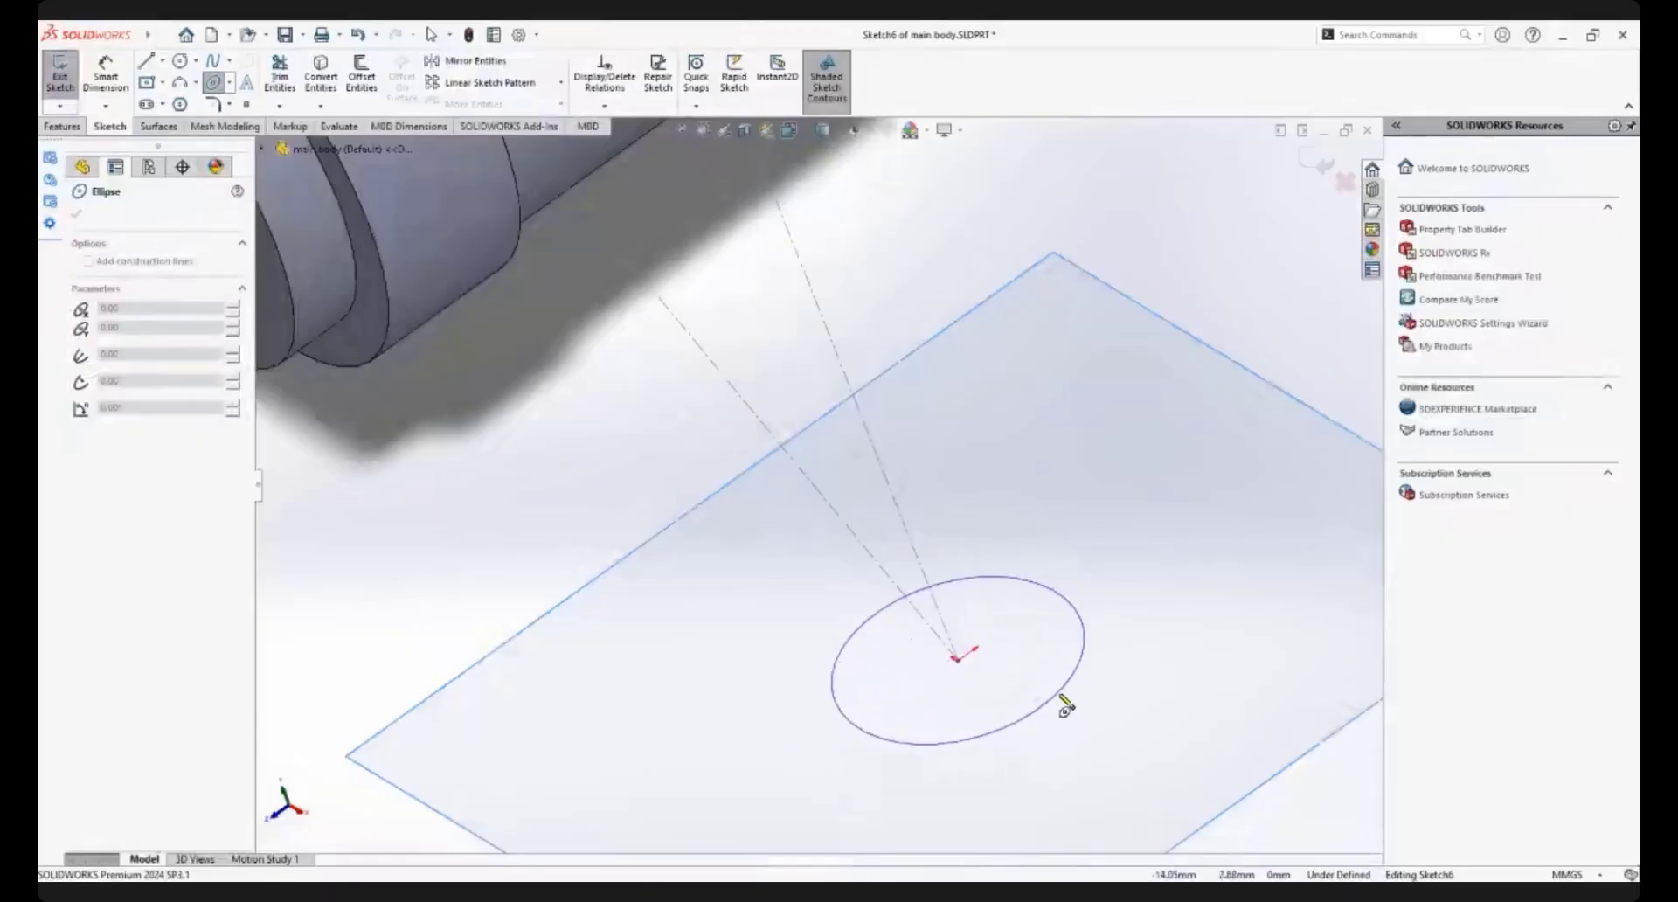
left_click(1059, 699)
Dimension the ellipse's long axis between its two end points and set it to 40 mm
right_click(1117, 491)
left_click(1278, 457)
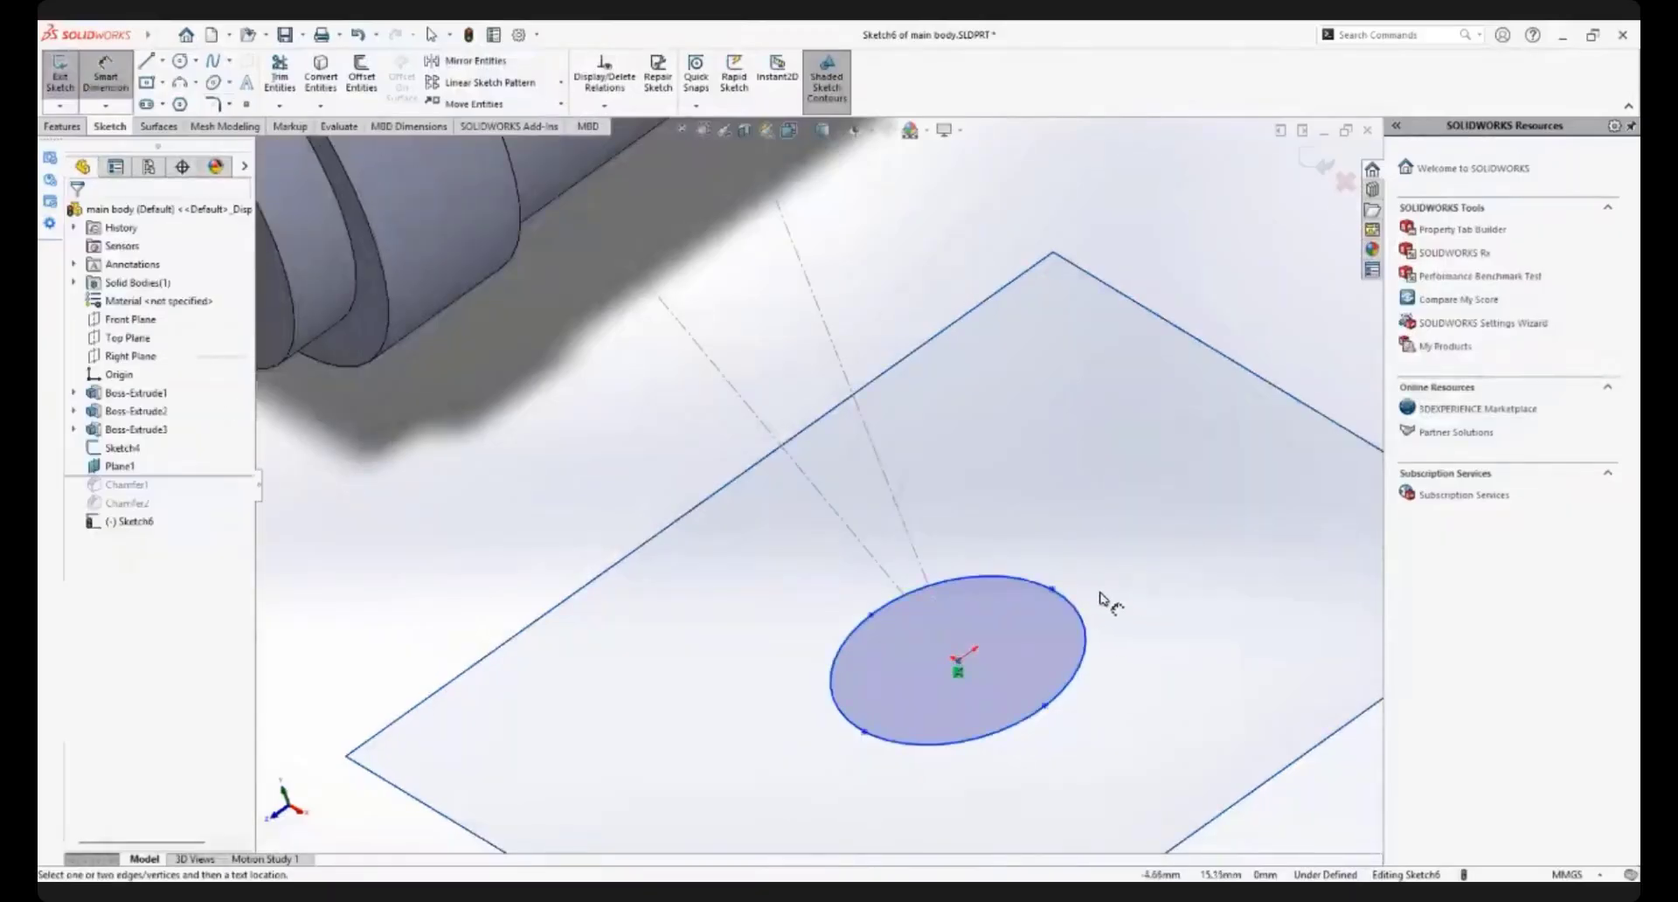
left_click(1054, 587)
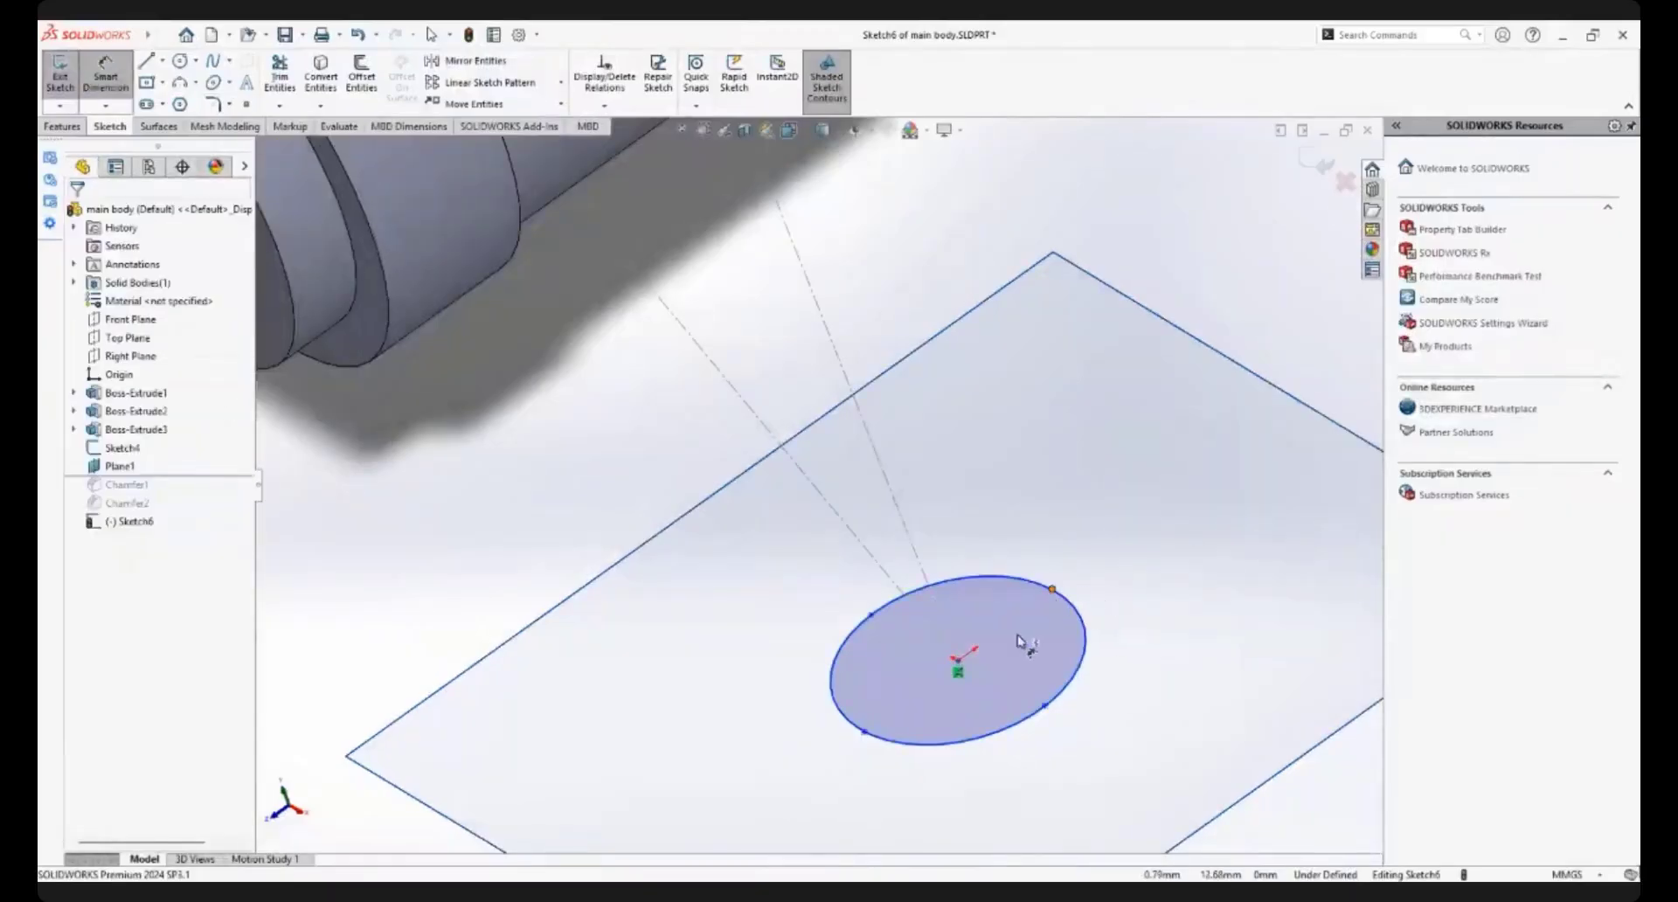
left_click(863, 732)
left_click(1084, 761)
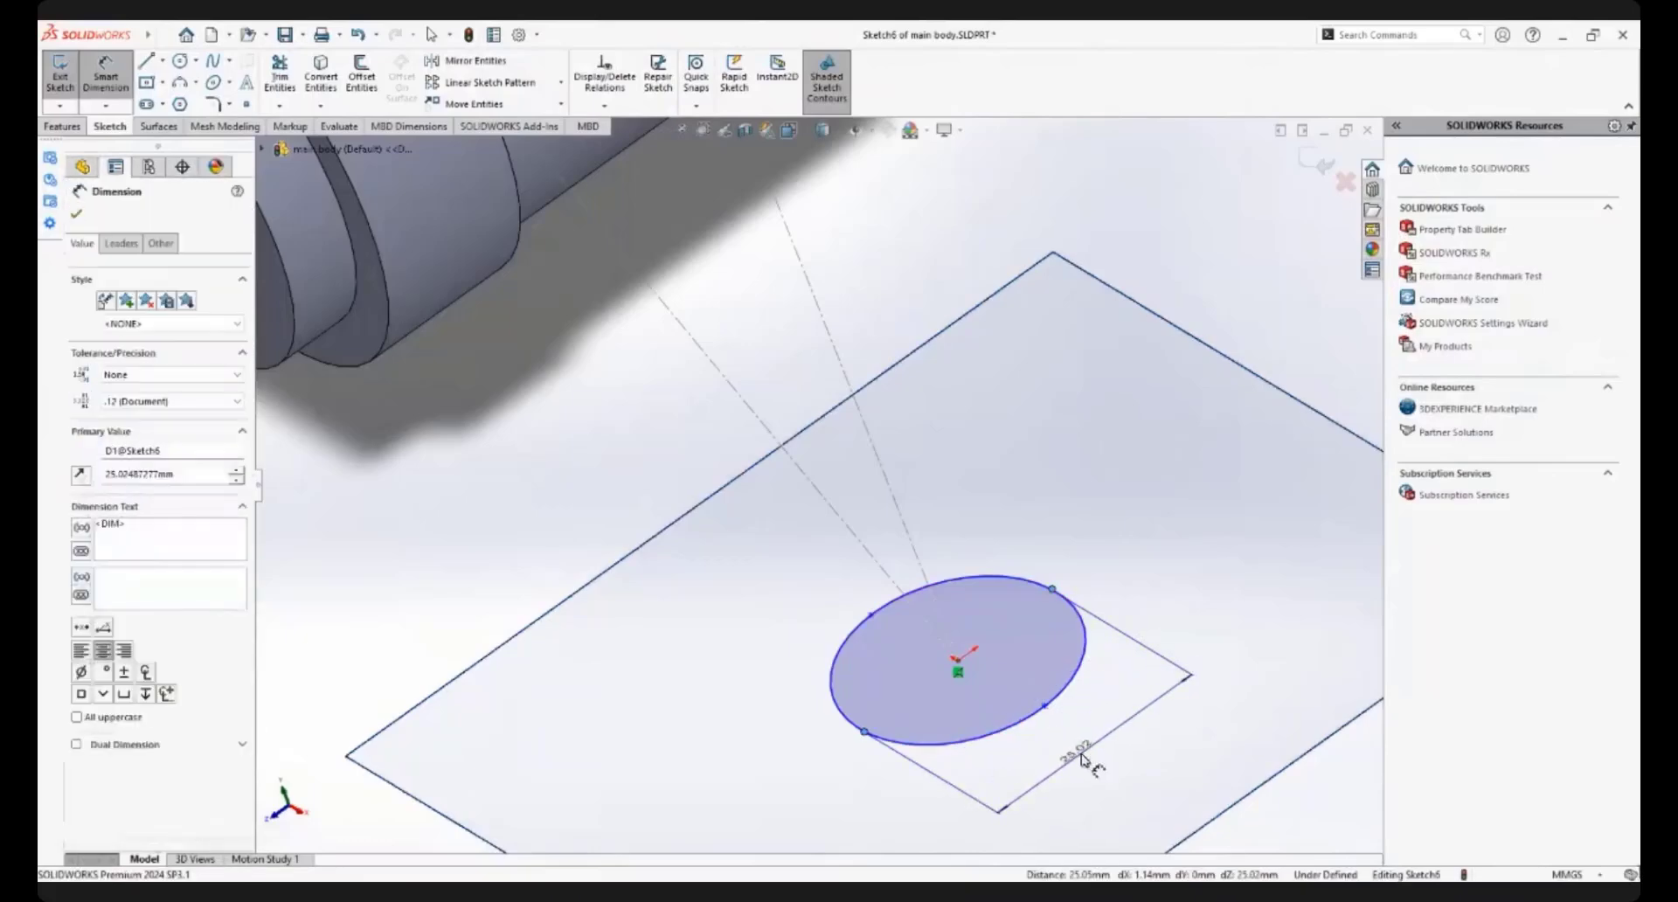
type("40")
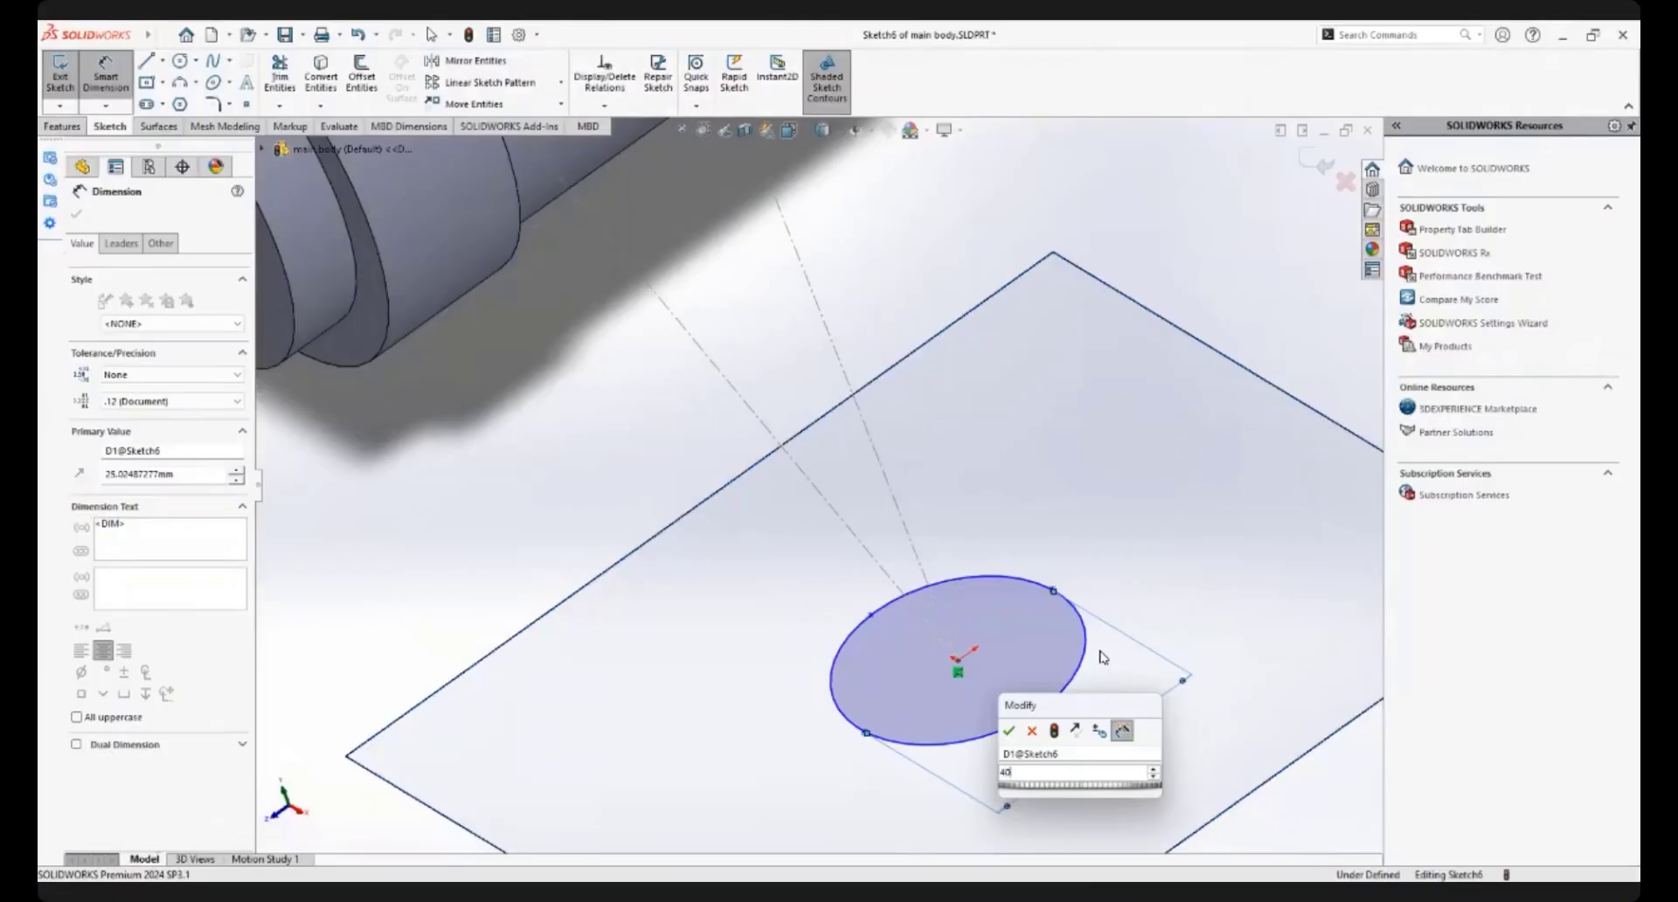
key("Escape")
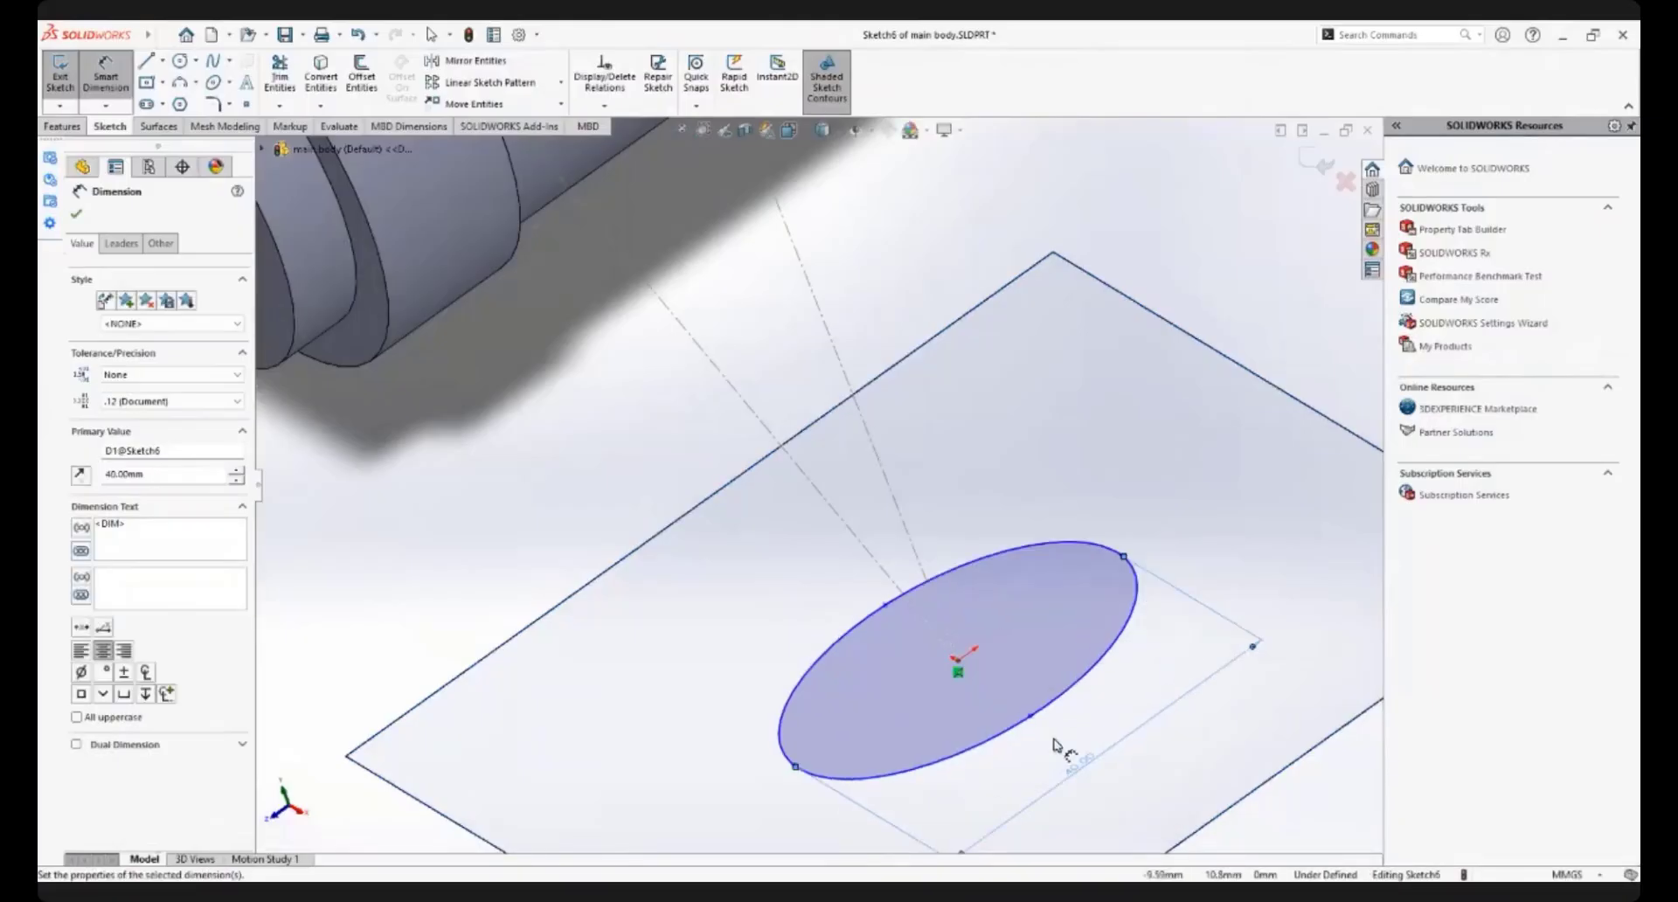
Dimension the ellipse's other axis between its end points, set it to 35 mm, and end dimensioning
left_click(1032, 718)
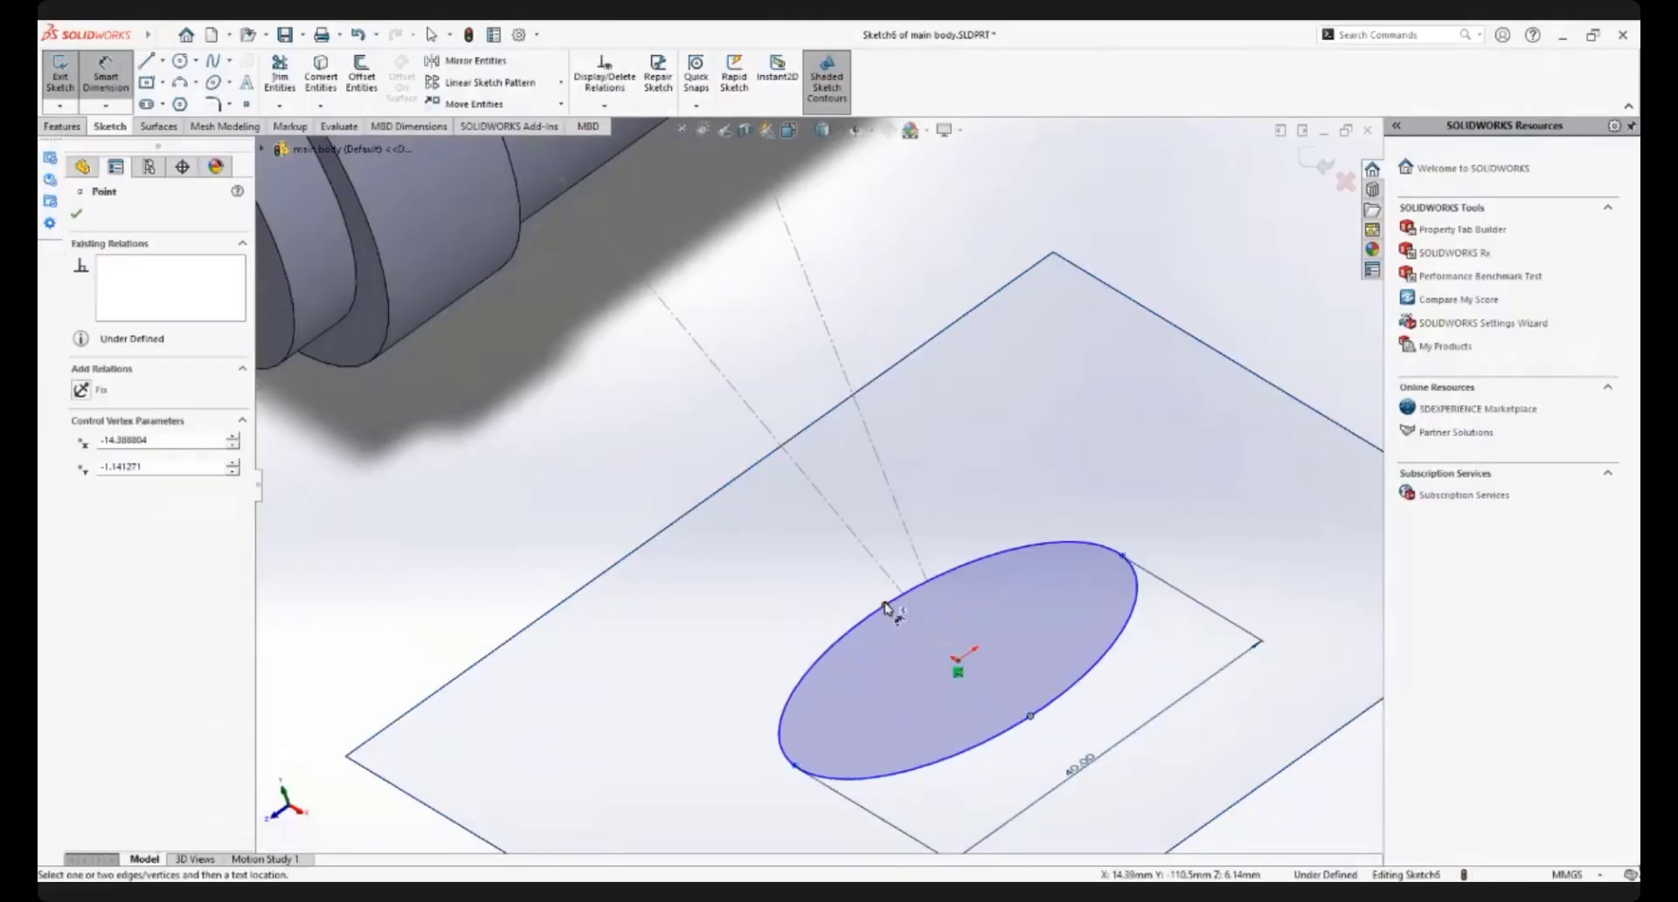
left_click(885, 604)
left_click(1154, 516)
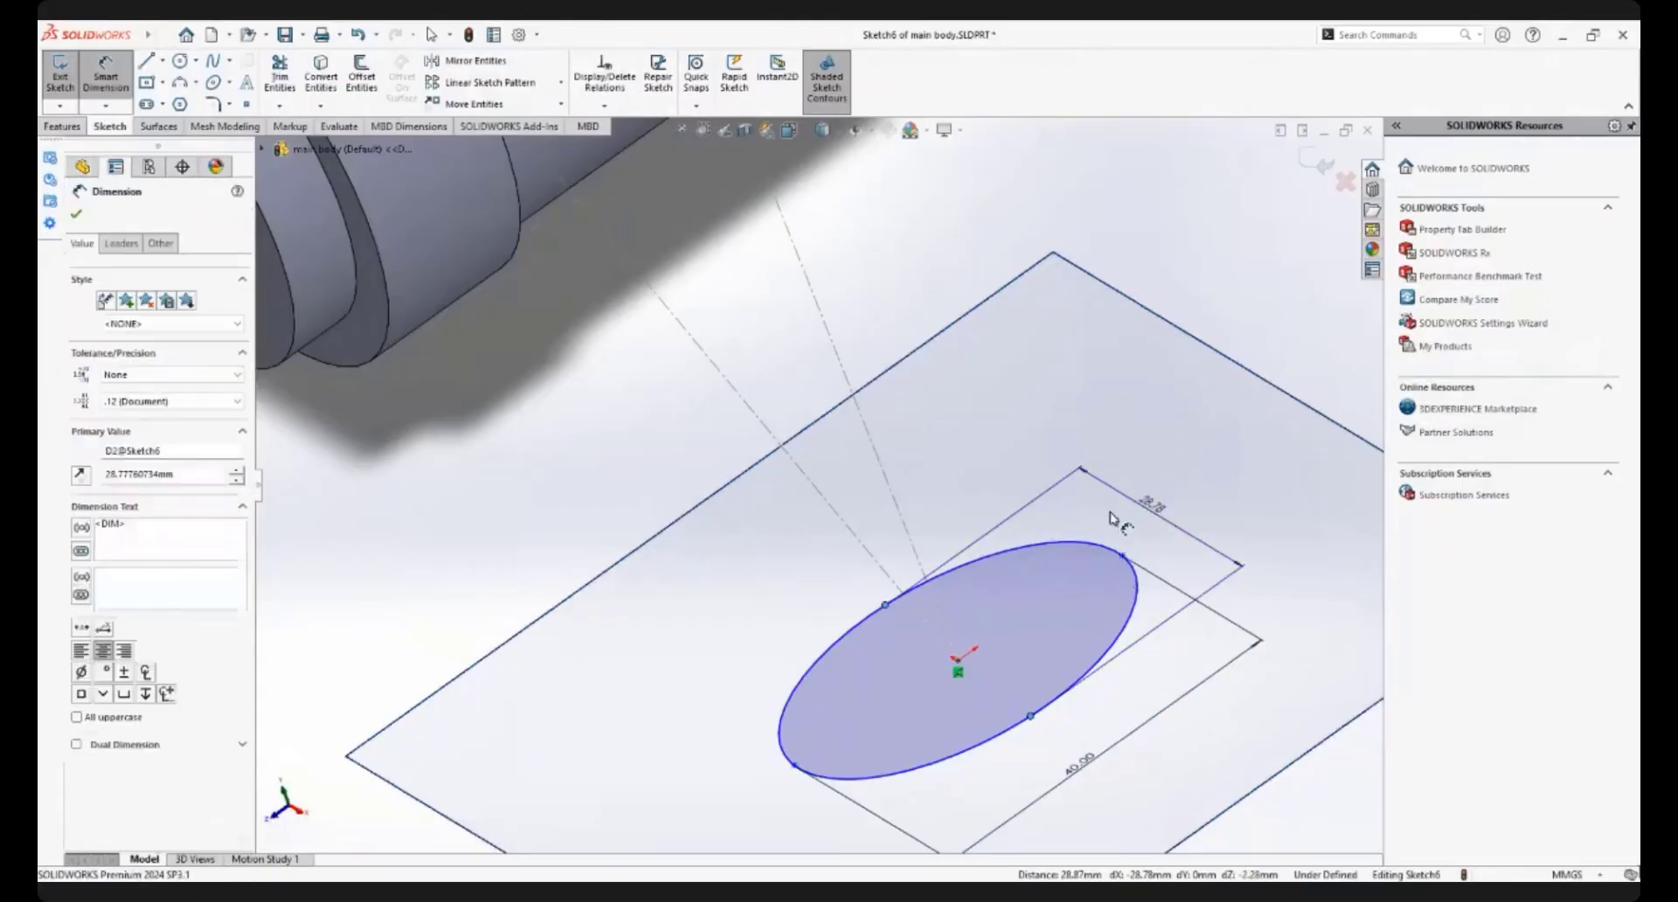
type("39")
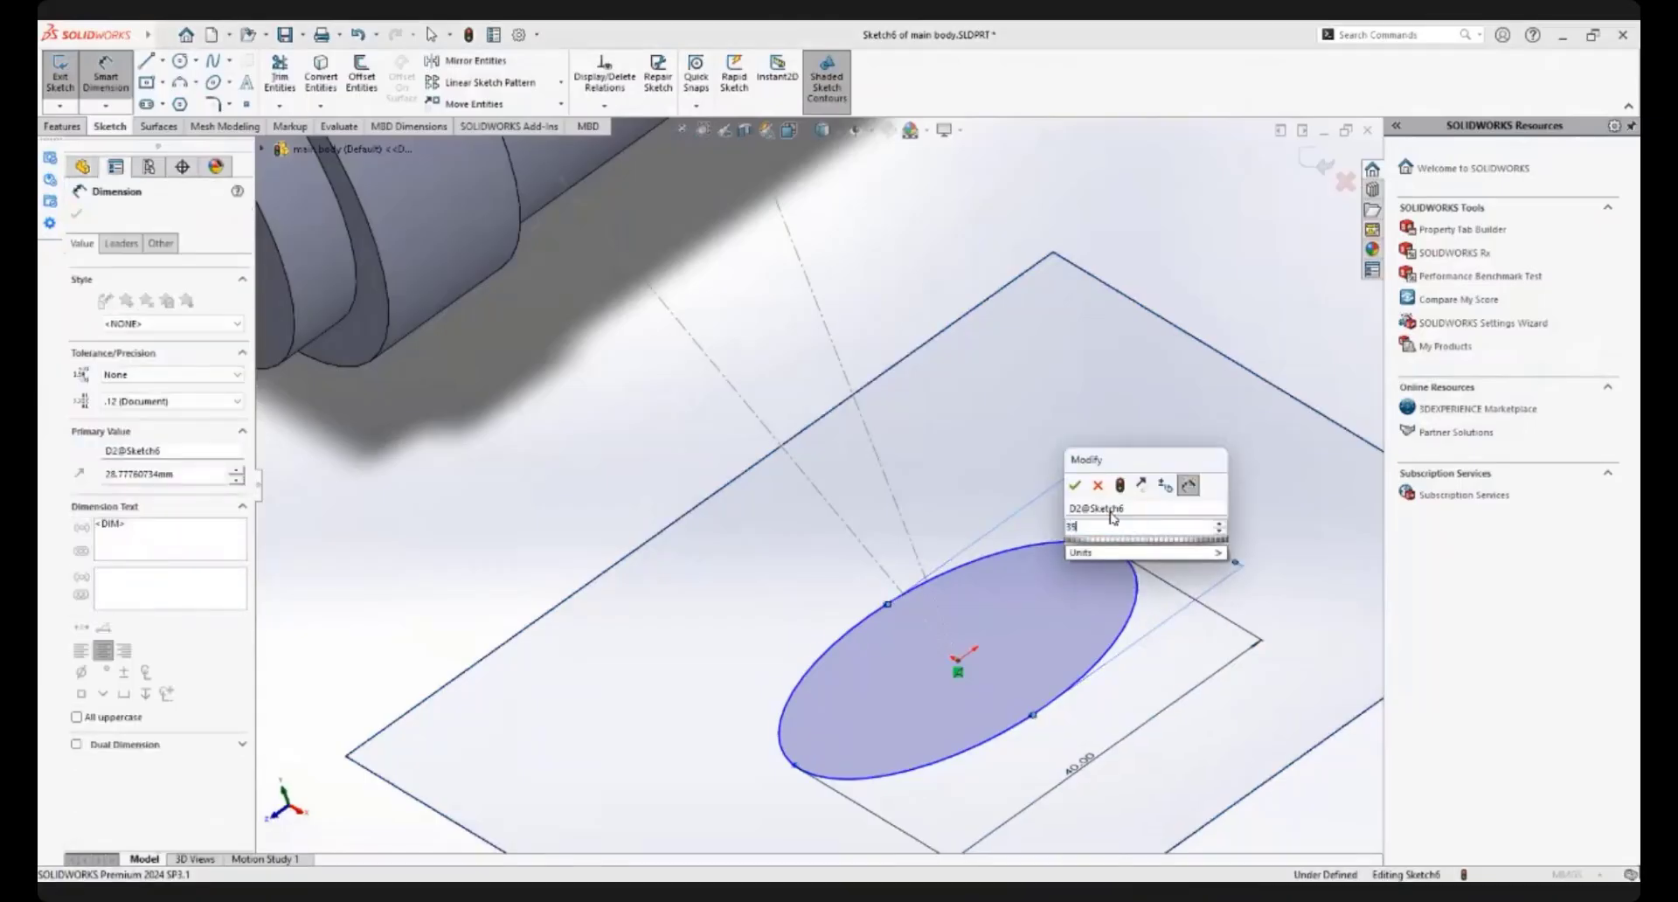
key("Return")
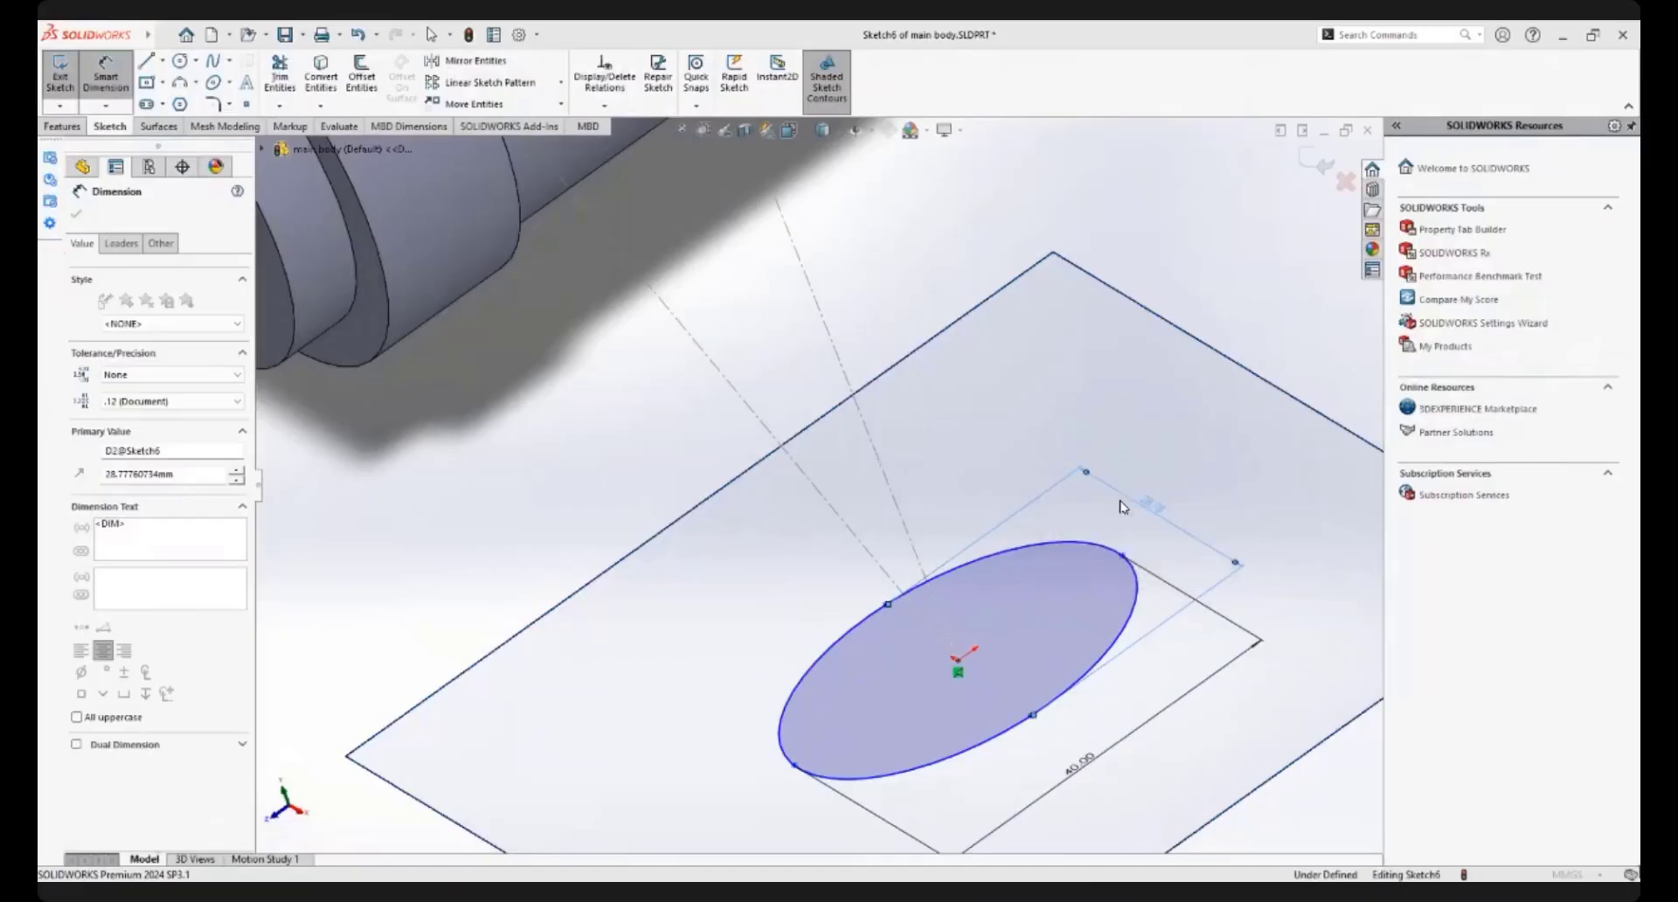
scroll(1009, 568, "up", 1)
scroll(1009, 568, "up", 1)
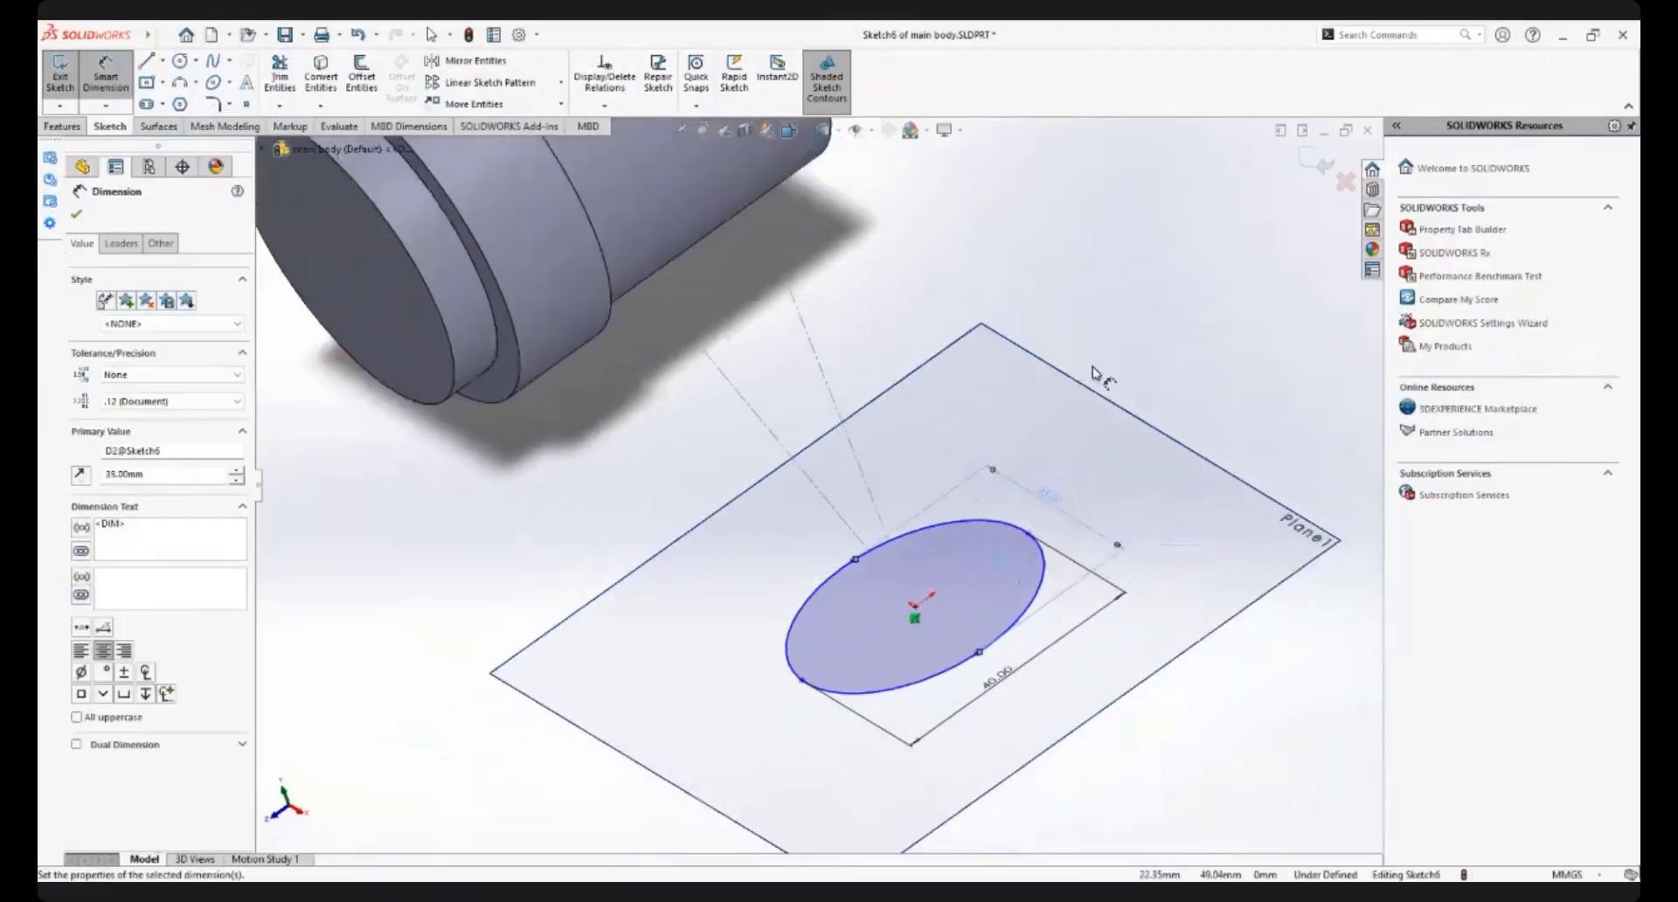
right_click(1093, 367)
left_click(1106, 422)
Try a horizontal relation between the end points of the ellipse's 40 mm axis, and delete that relation
scroll(960, 580, "down", 1)
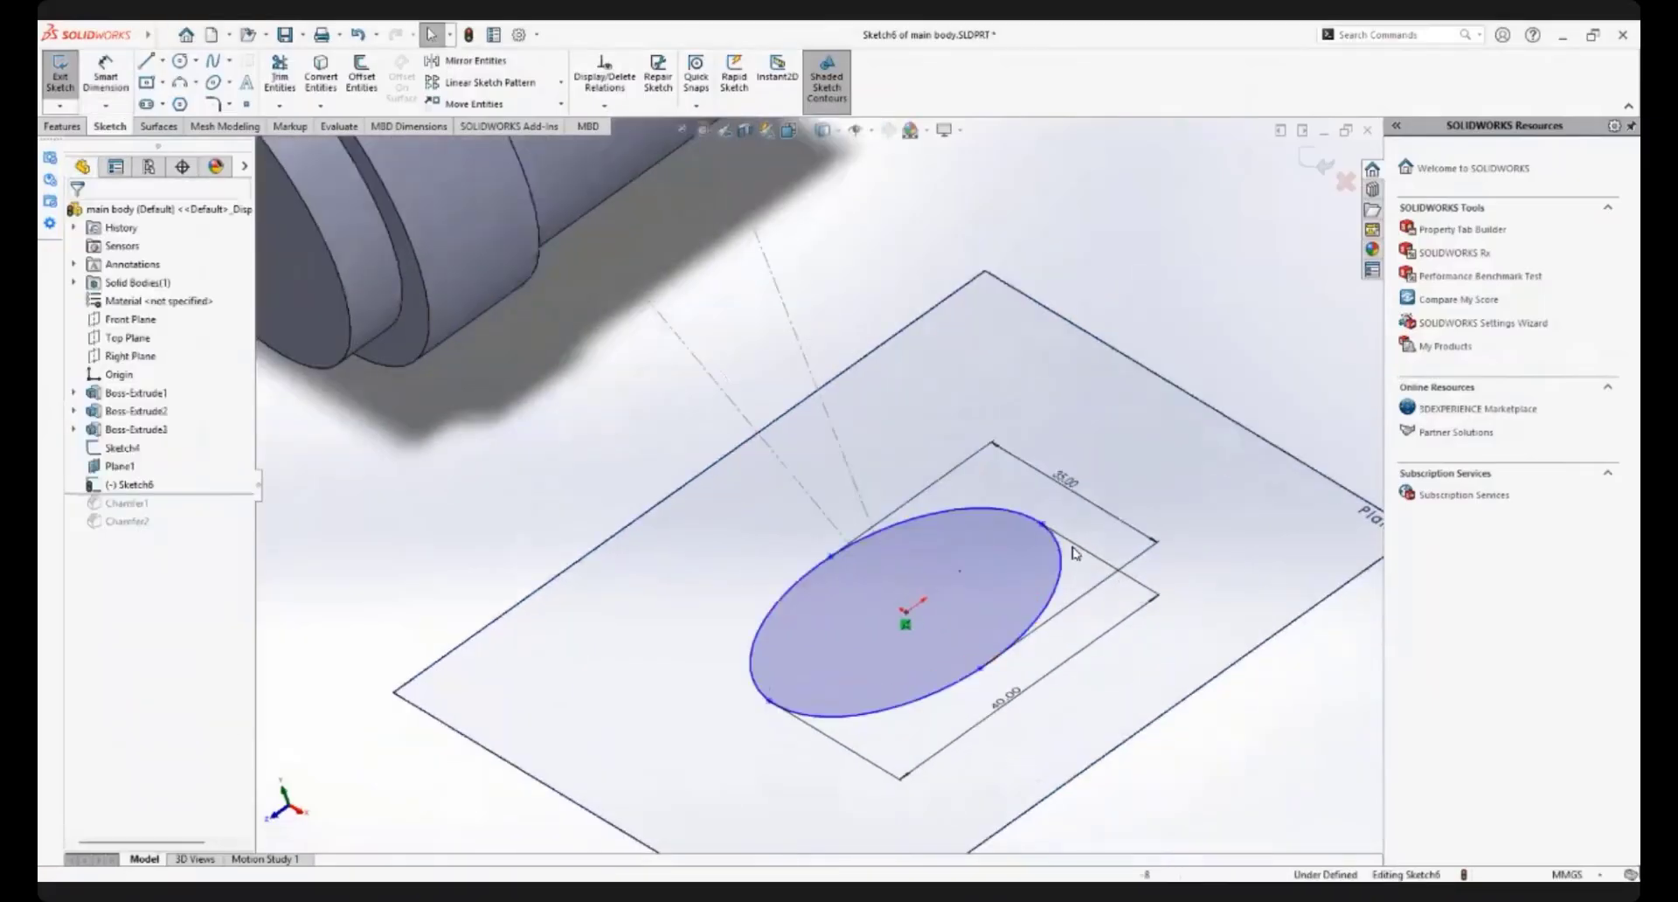
left_click(1042, 525)
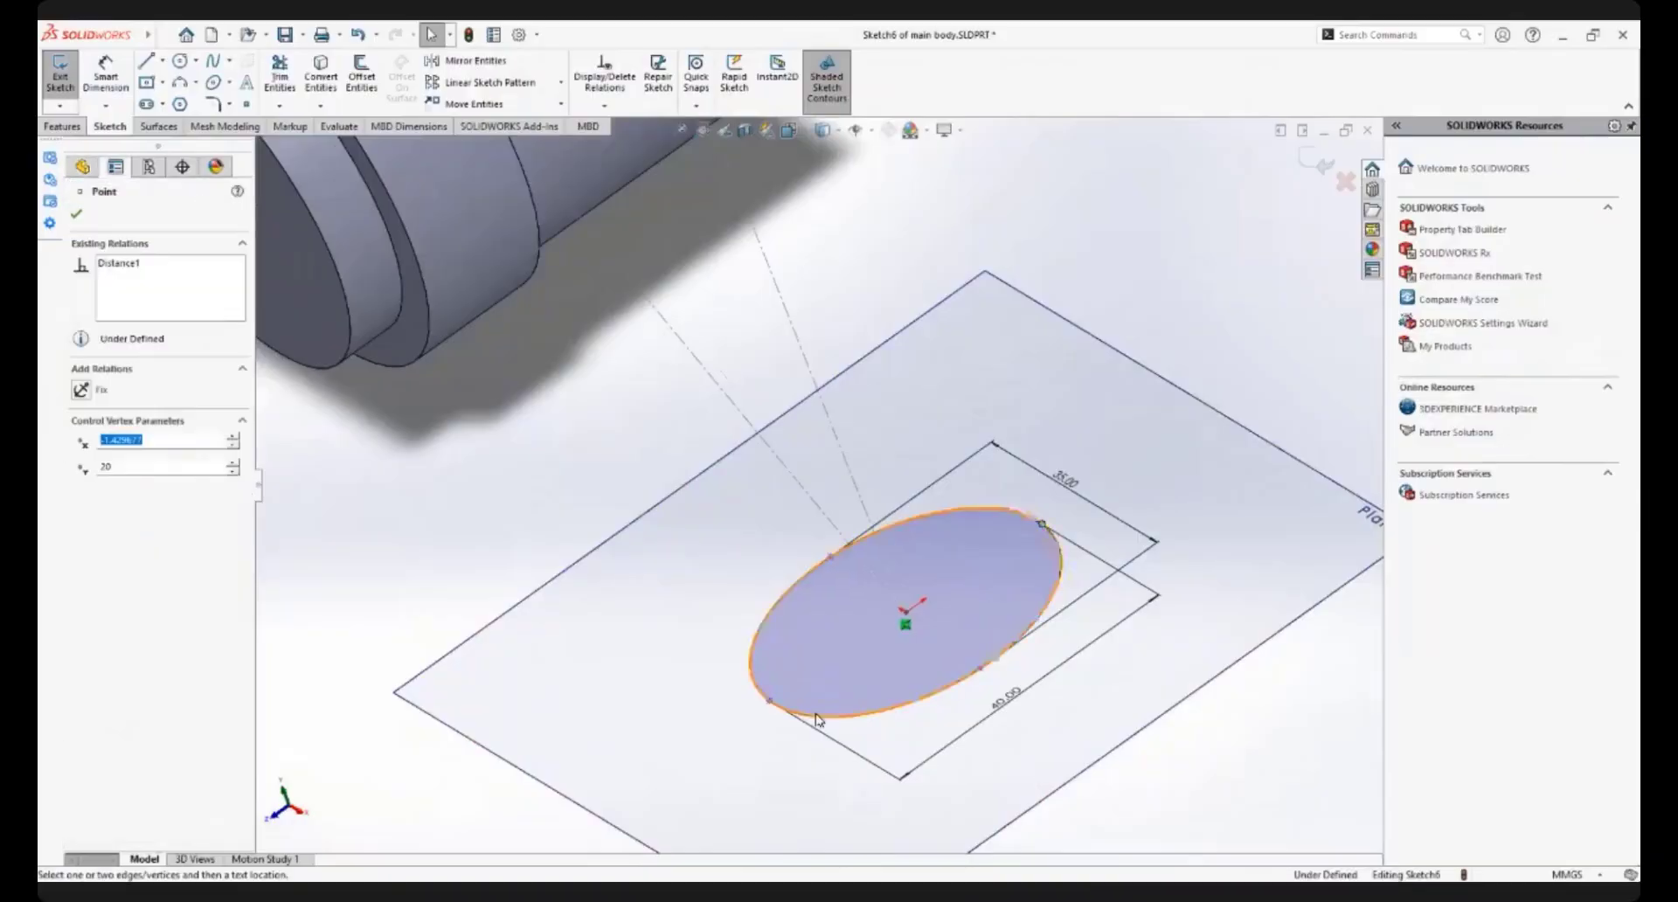
left_click(770, 705, "ctrl")
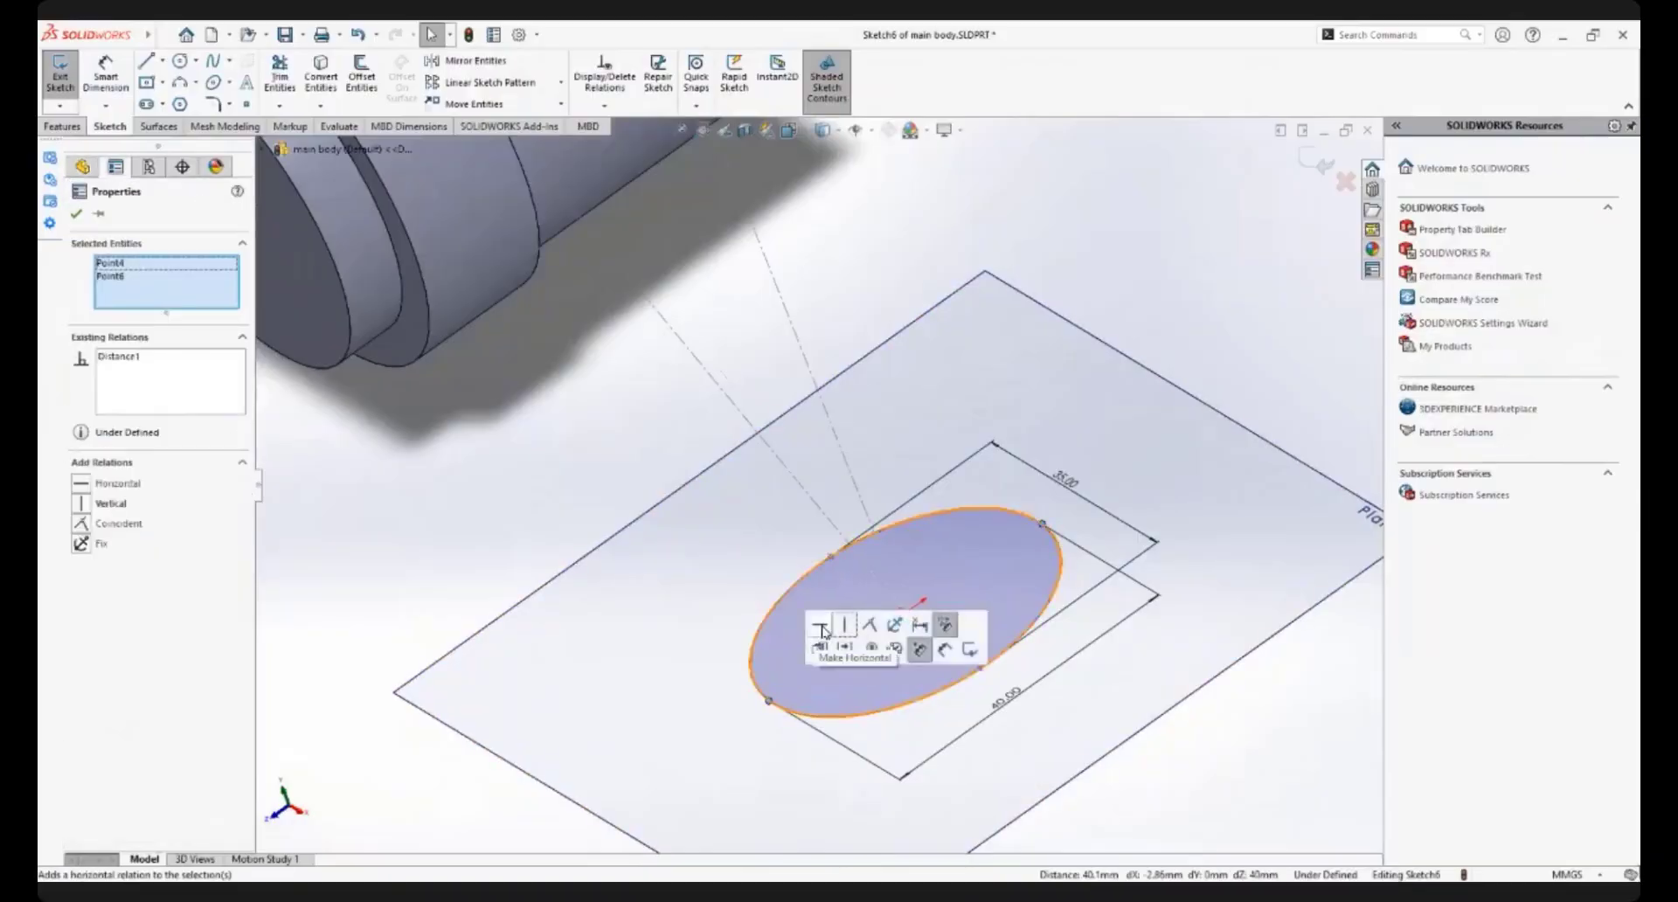
left_click(847, 619)
right_click(173, 371)
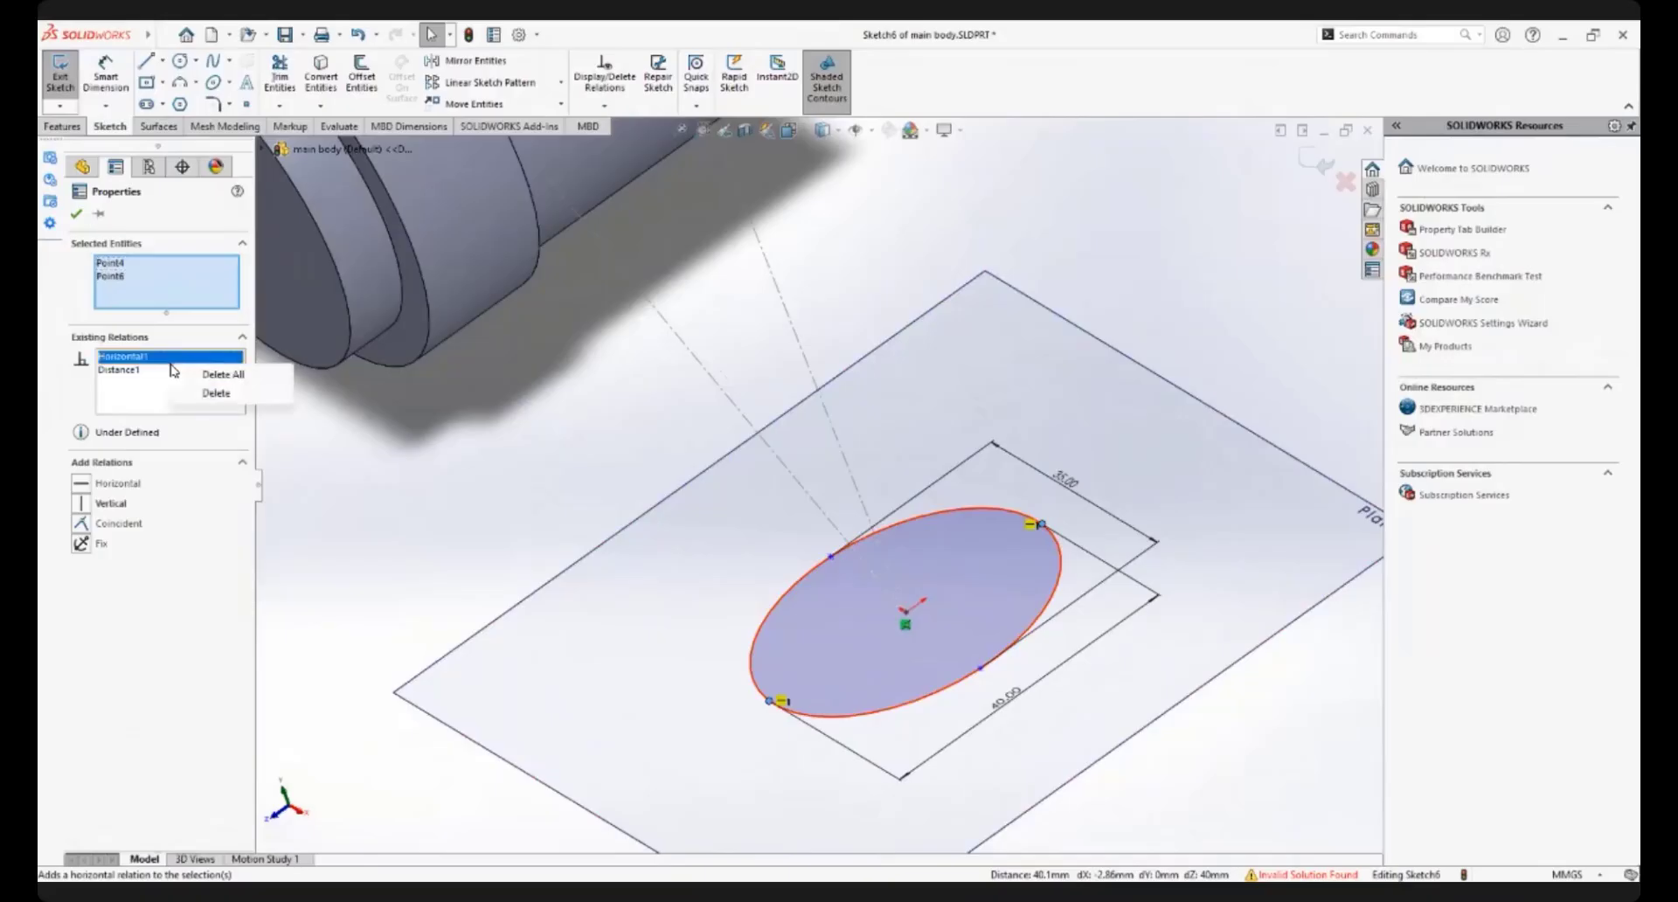
left_click(213, 394)
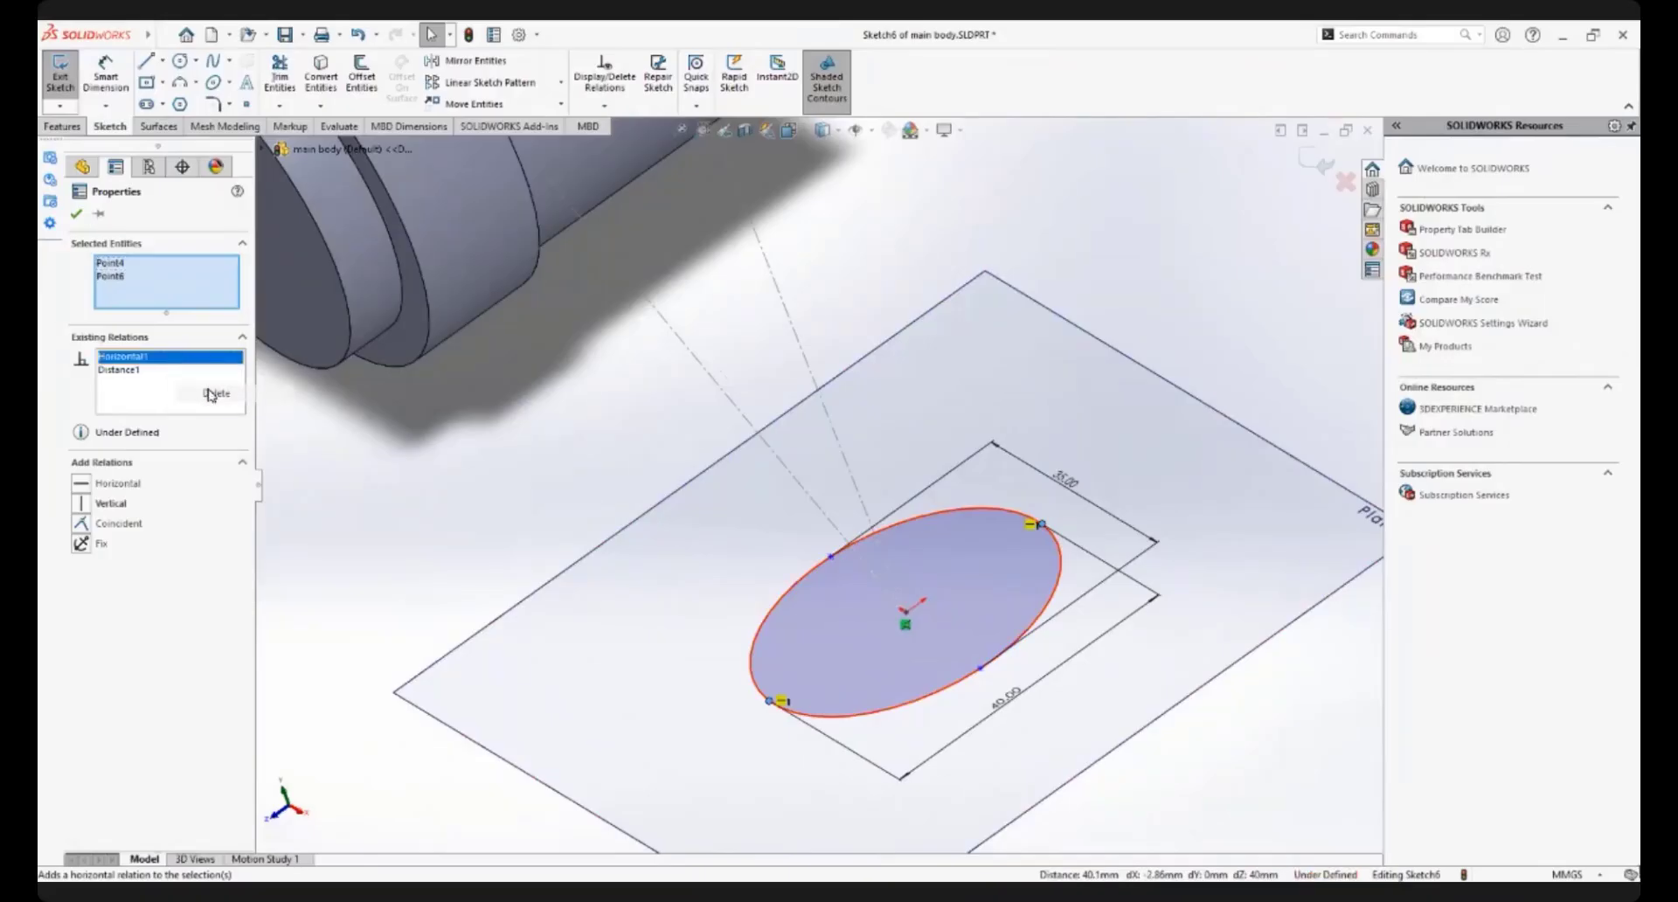
left_click(1124, 374)
Add a vertical relation between the two end points of the ellipse's 40 mm axis
scroll(1027, 493, "up", 1)
scroll(902, 552, "down", 2)
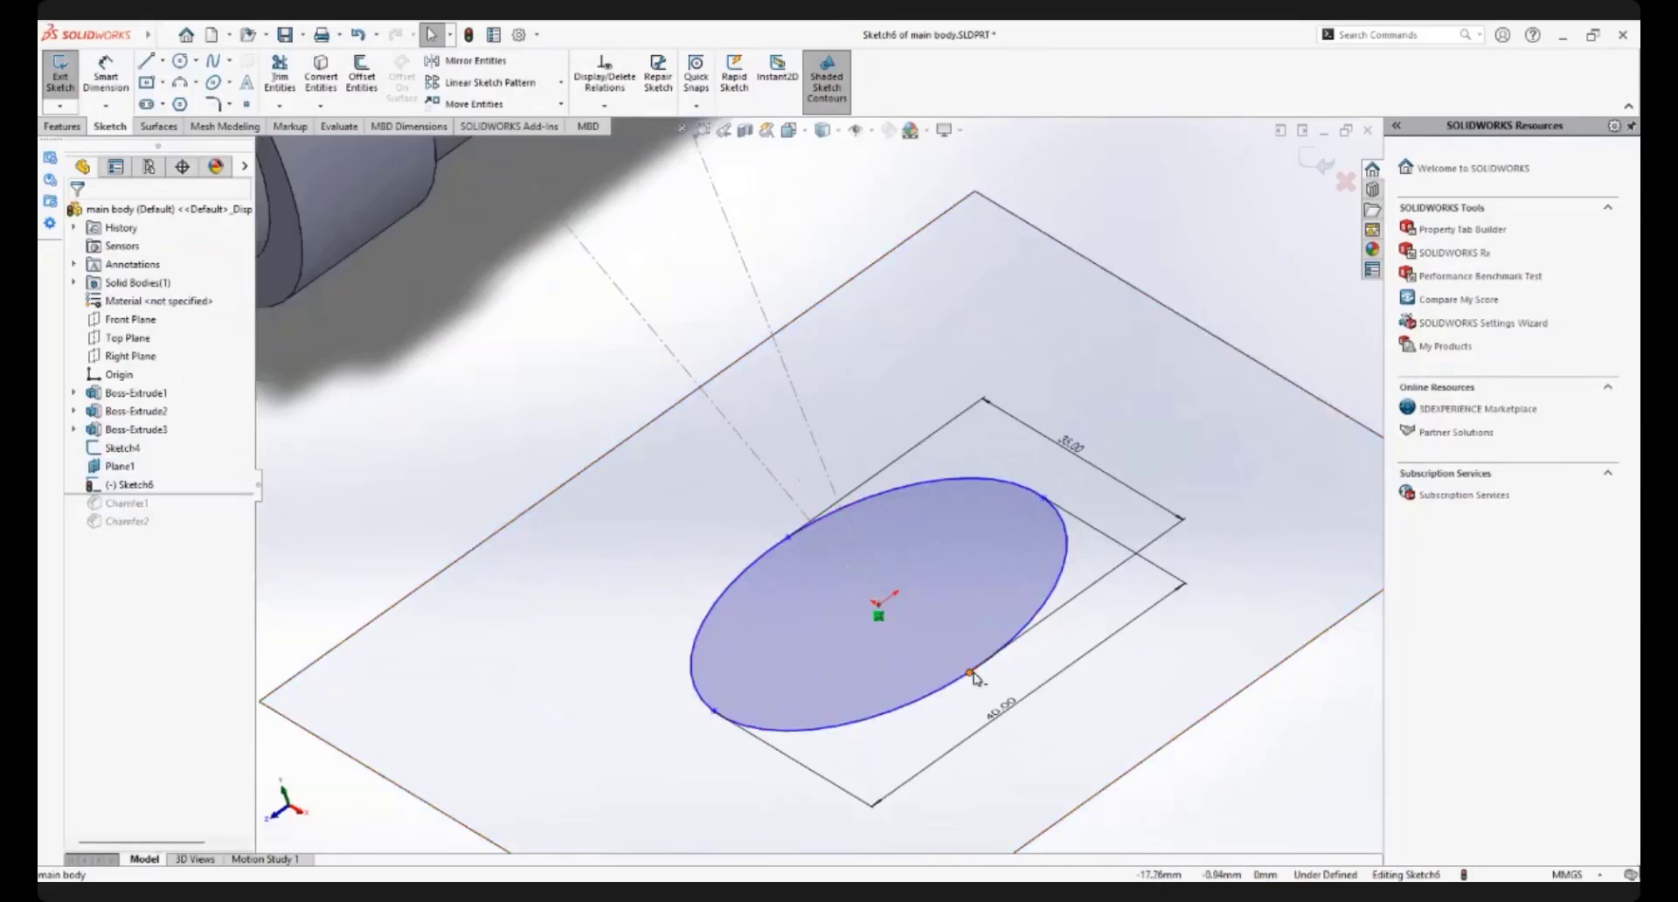
left_click(1045, 503)
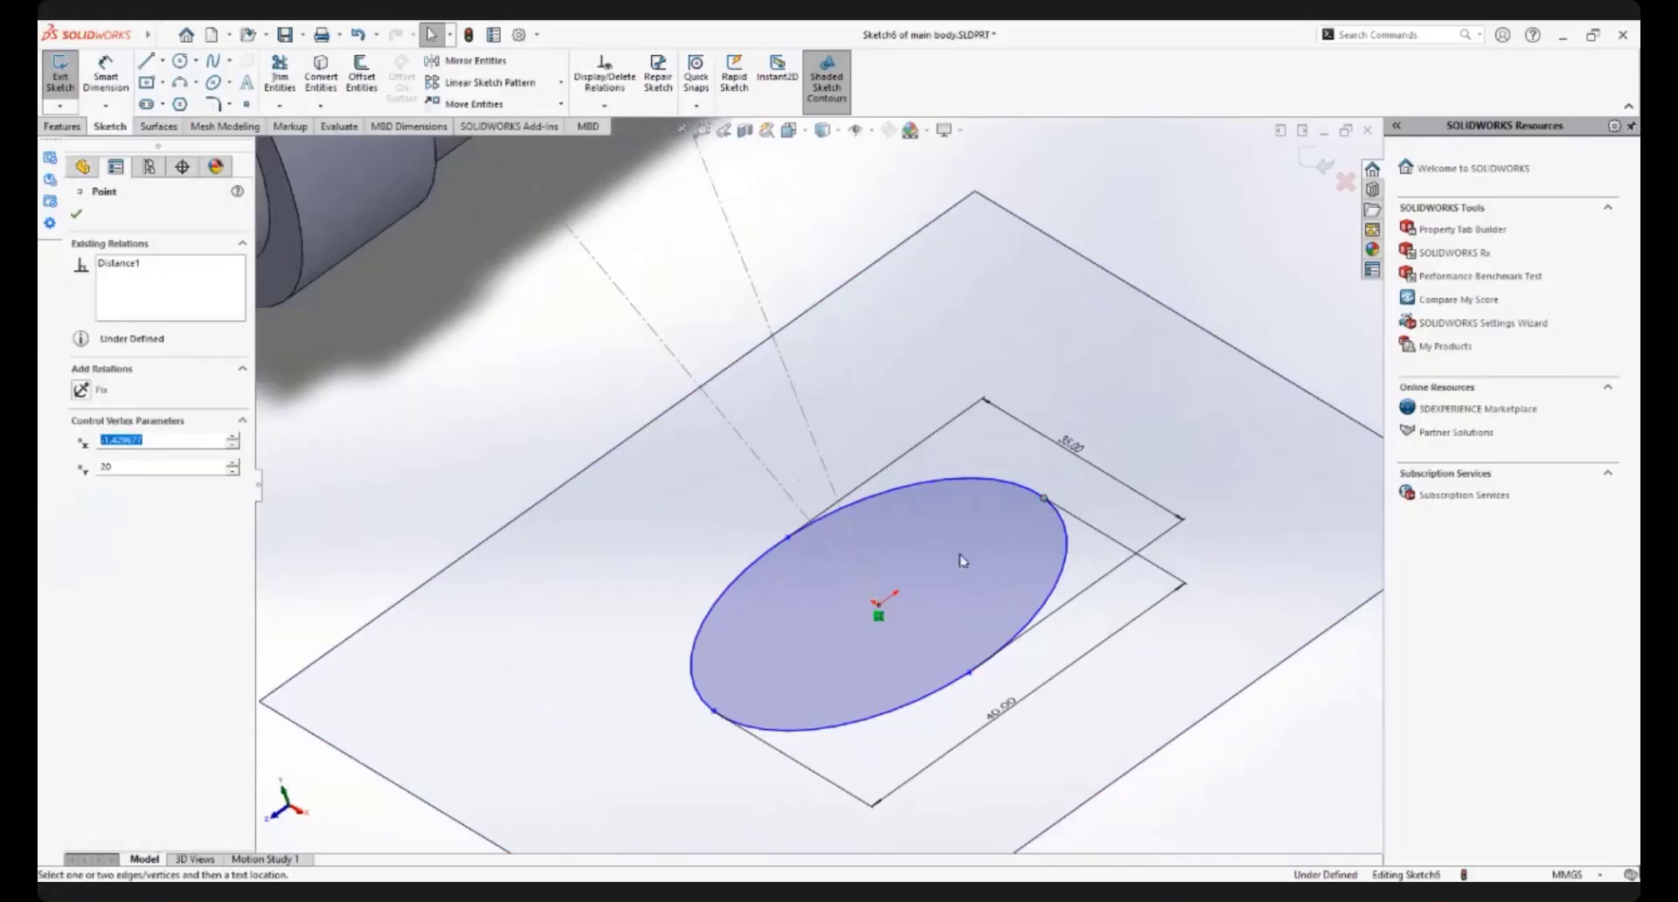
left_click(714, 713, "ctrl")
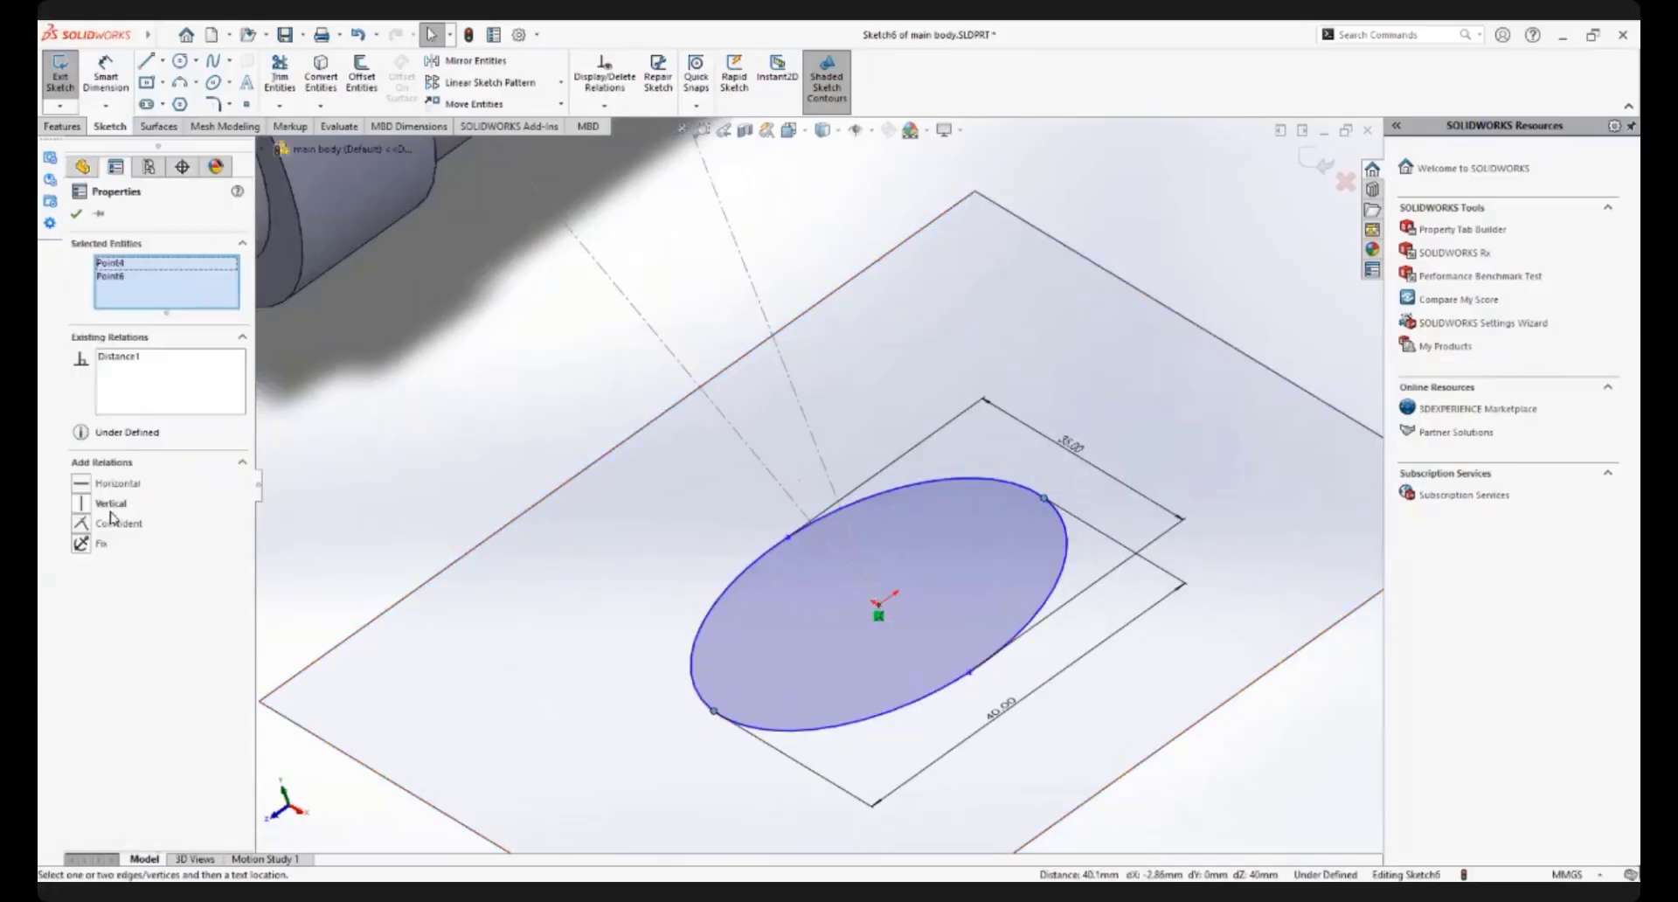
left_click(81, 505)
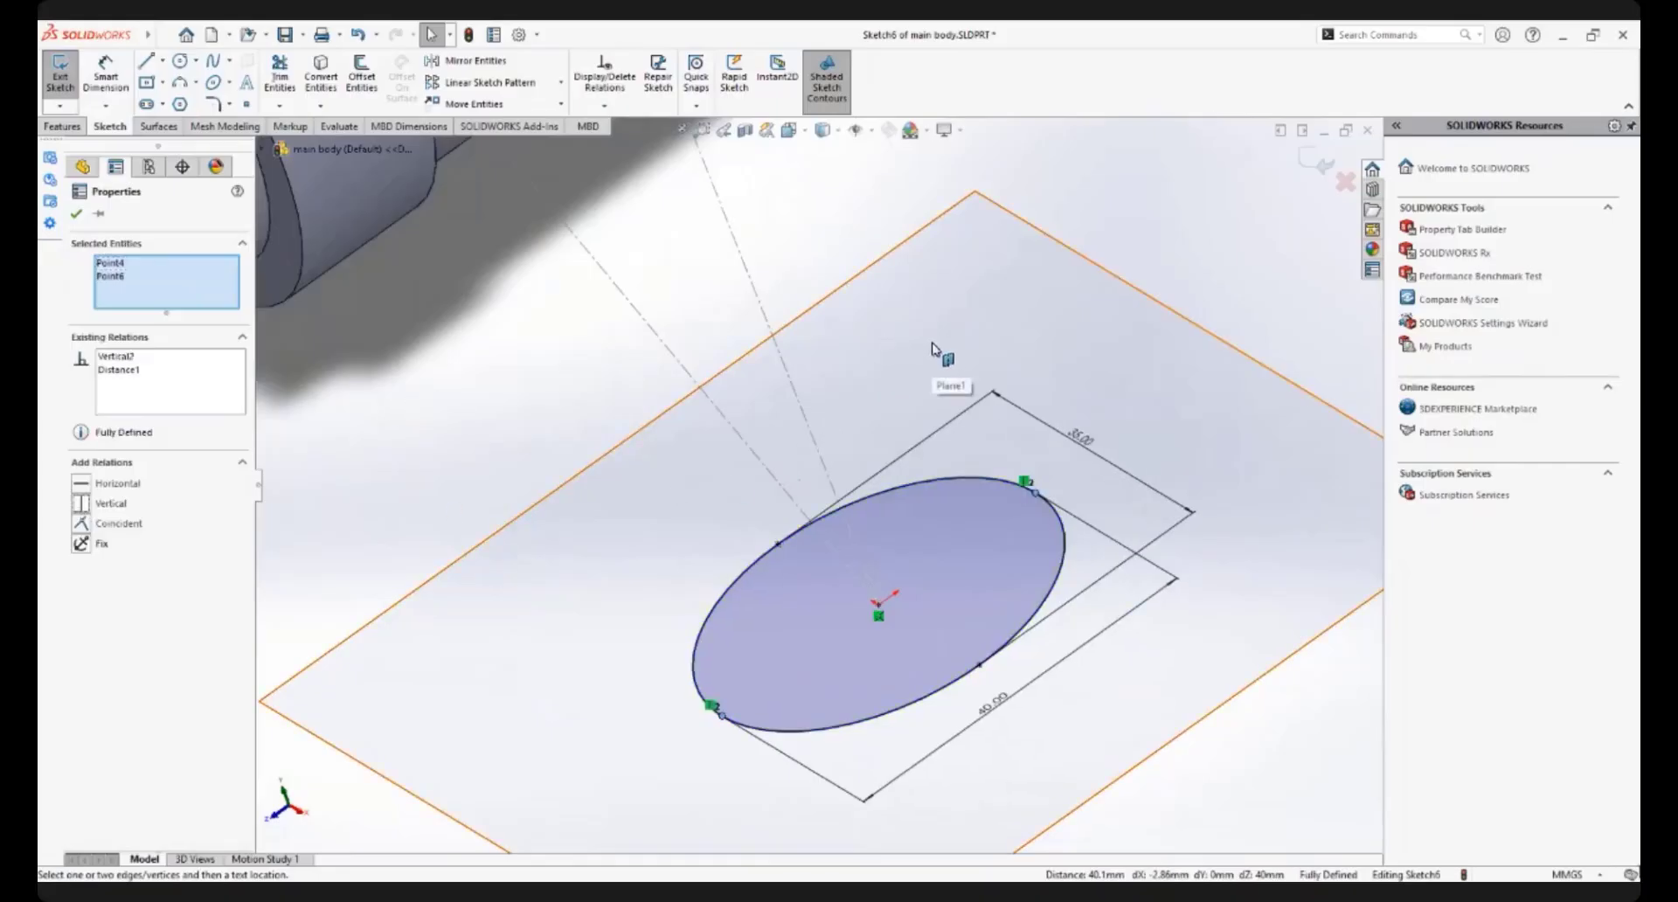
scroll(936, 349, "up", 2)
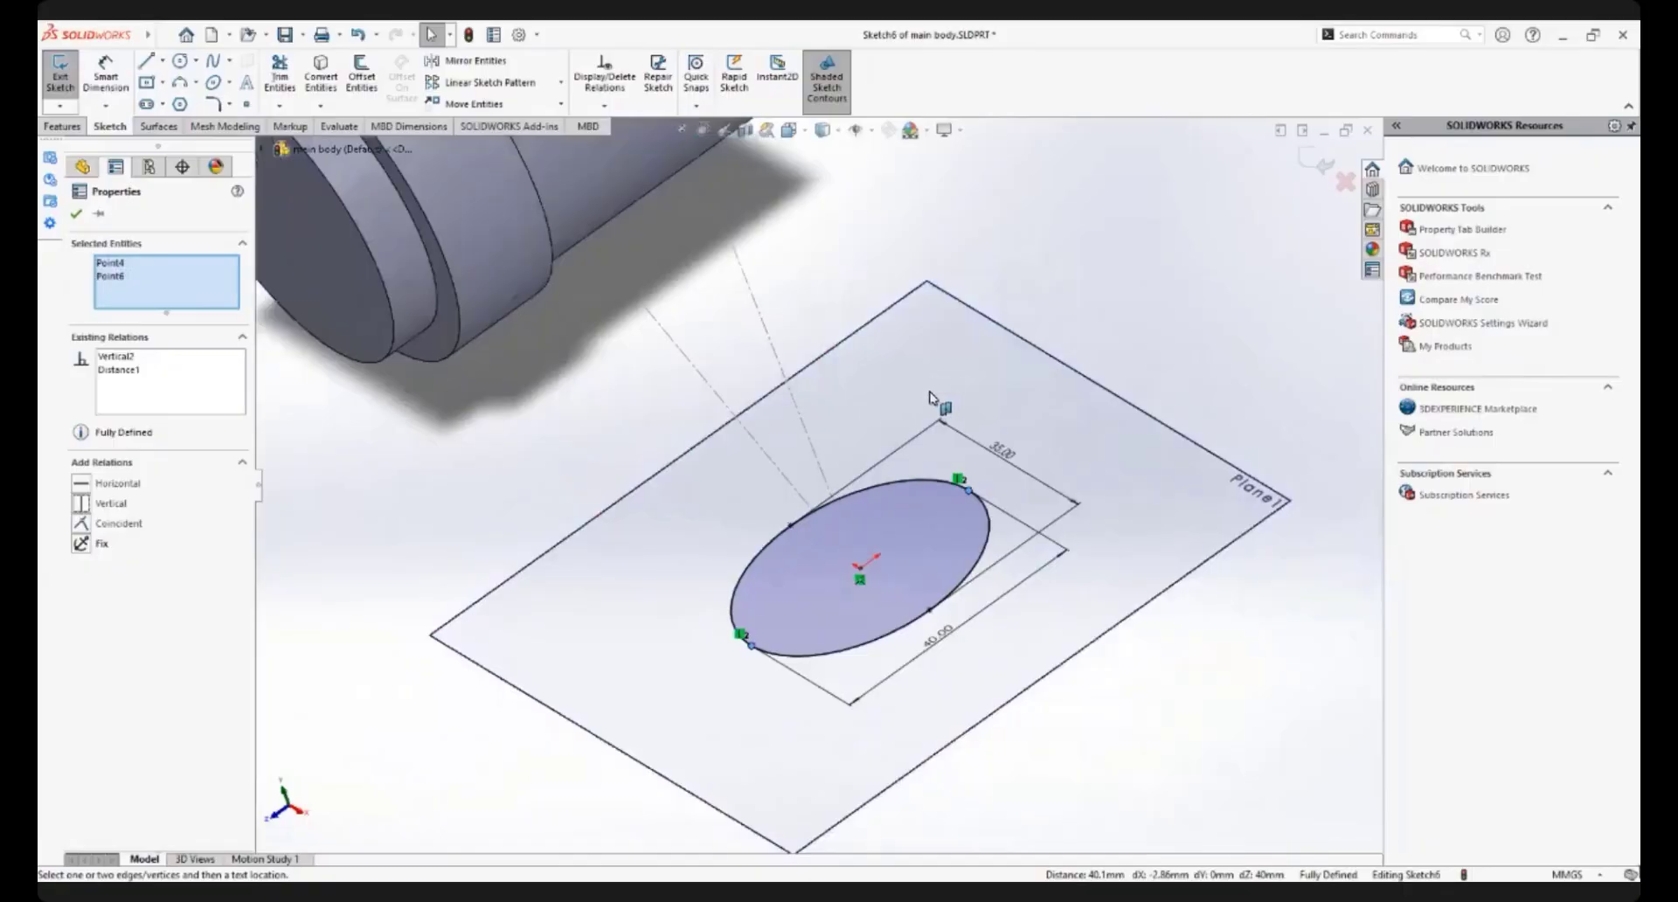
scroll(860, 542, "down", 1)
scroll(967, 437, "up", 1)
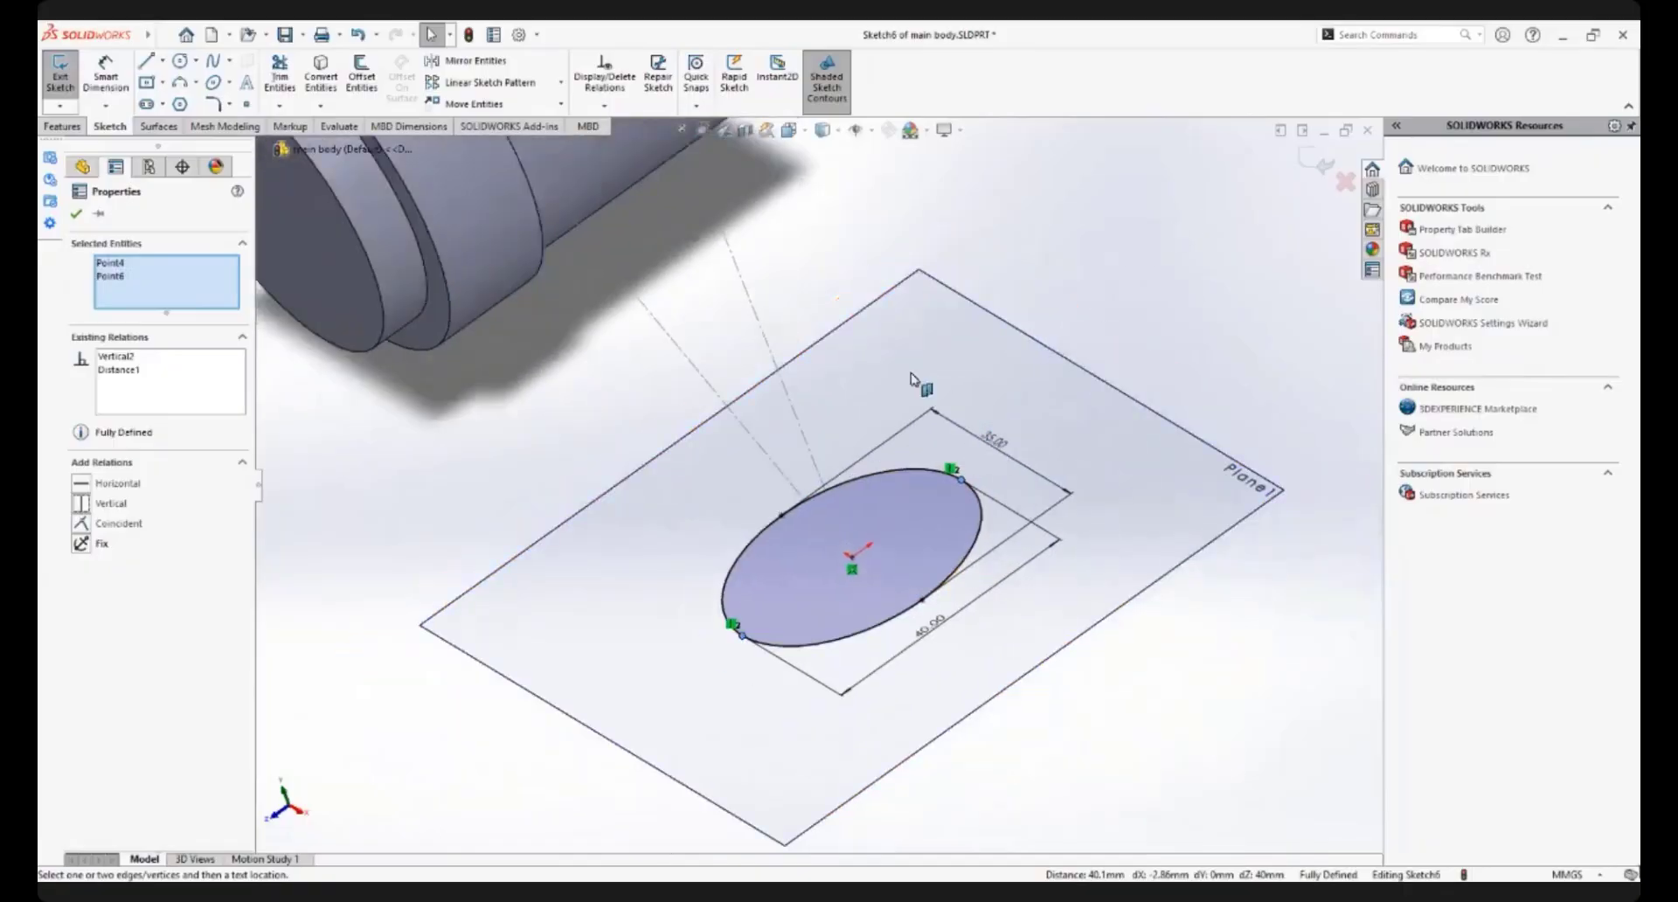
Extrude the ellipse along the slanted construction line Line6 of Sketch4, Up To Surface, ending at the main cylinder's outer face with merged result
scroll(1126, 342, "up", 2)
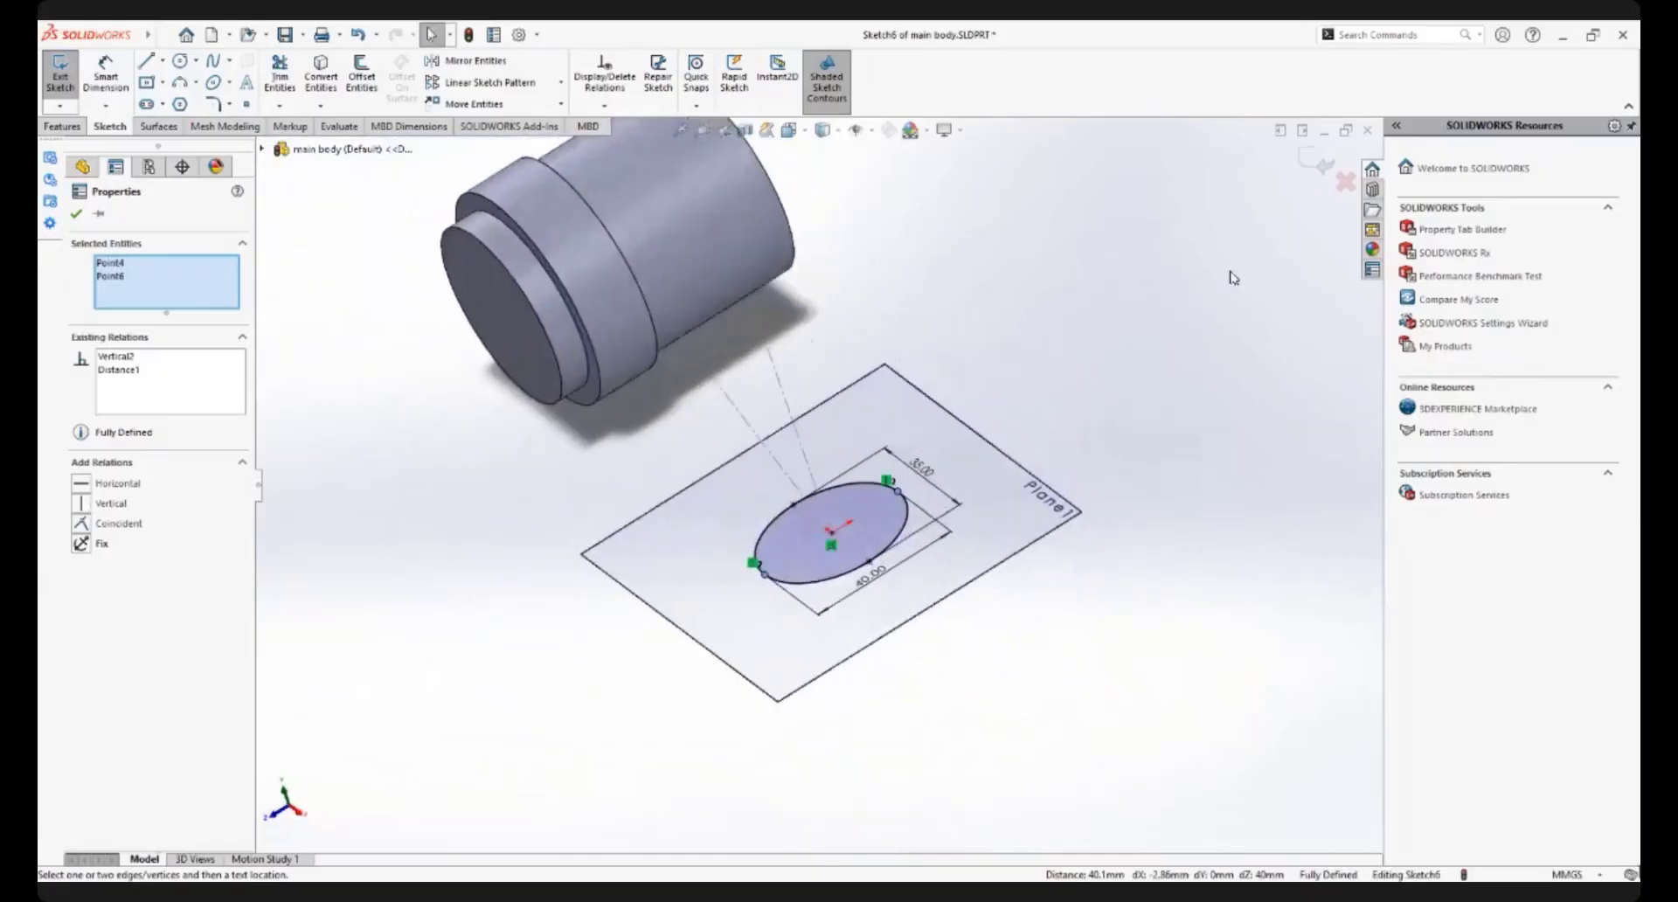
scroll(880, 418, "up", 3)
mouse_move(880, 417)
middle_mouse_down()
mouse_move(857, 364)
mouse_move(892, 365)
middle_mouse_up()
scroll(892, 365, "down", 1)
left_click(67, 74)
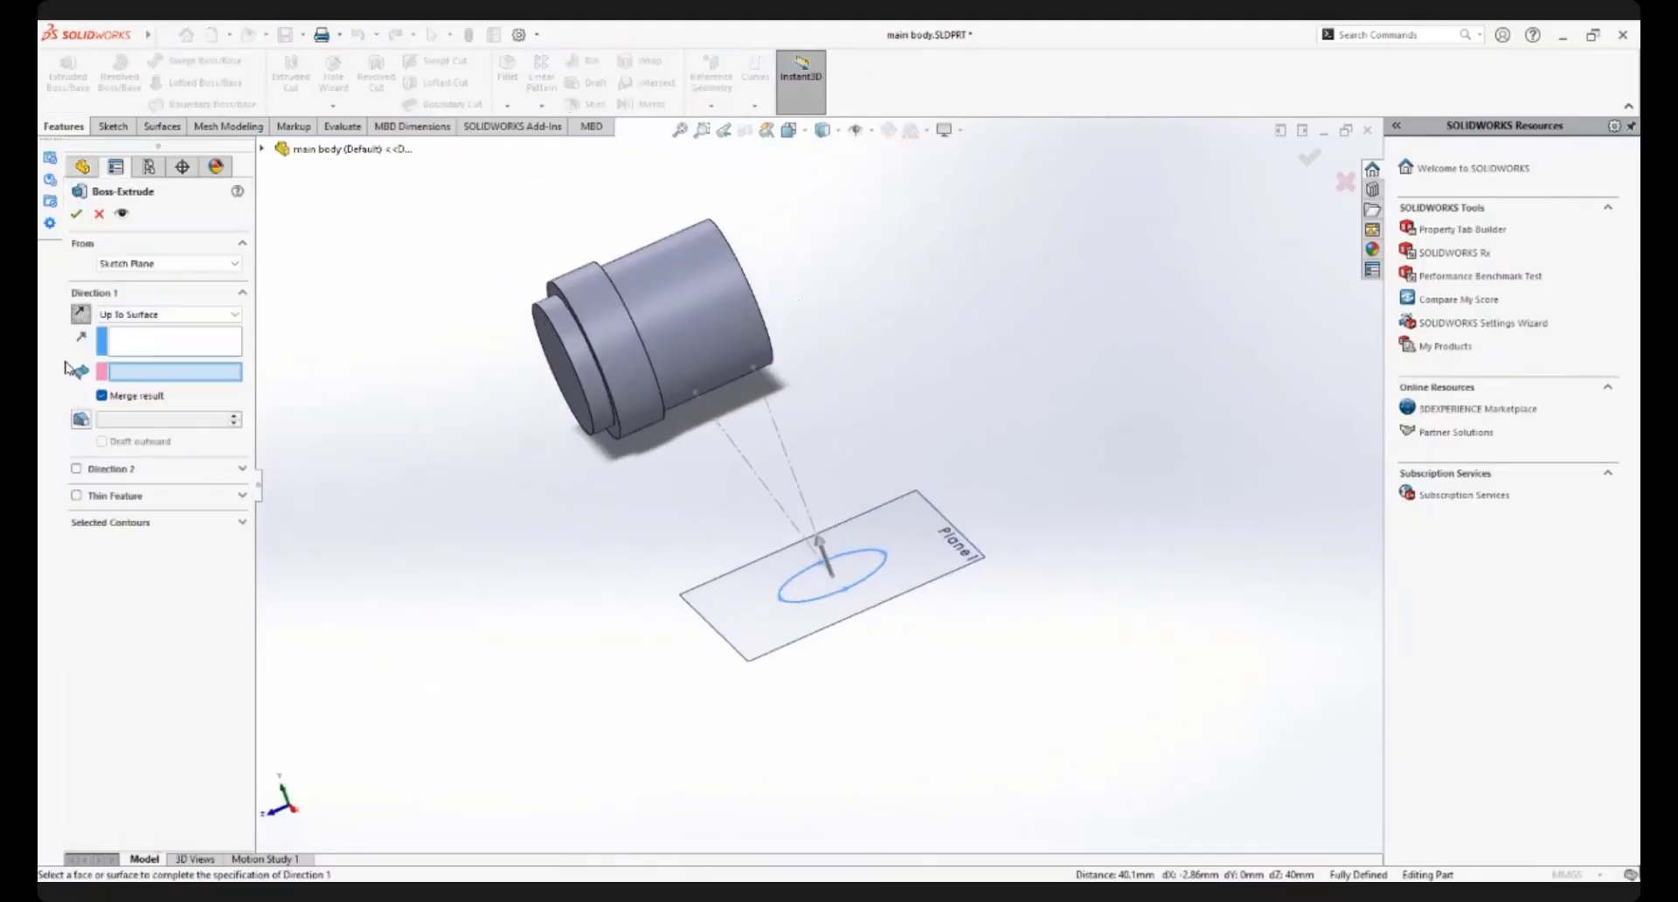
left_click(128, 350)
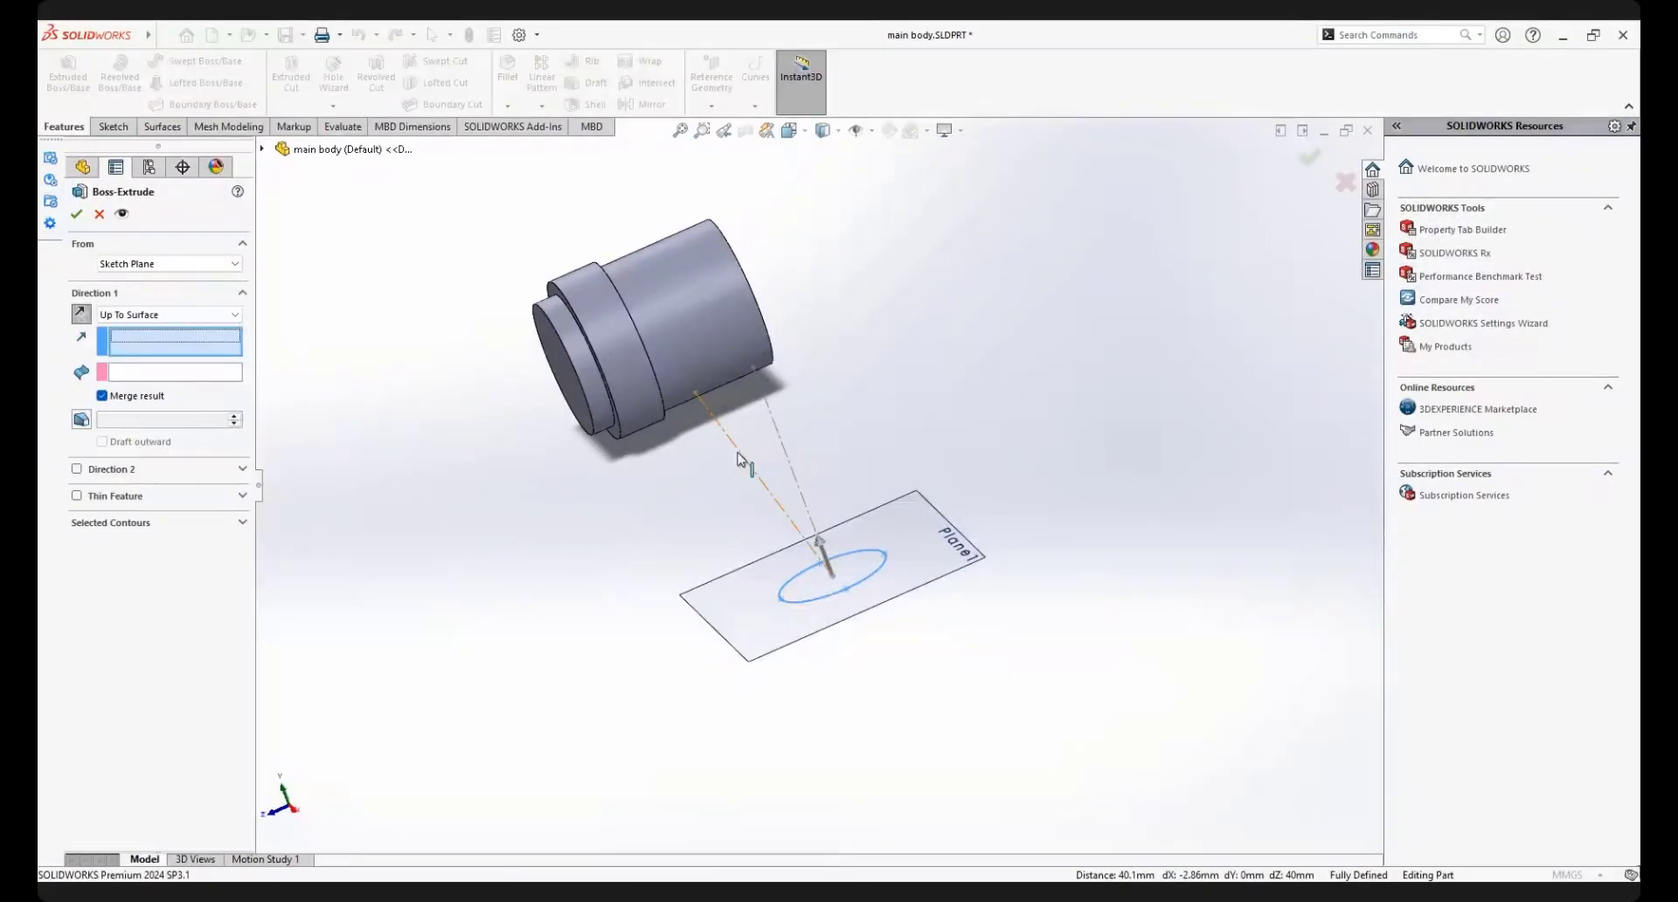
left_click(757, 470)
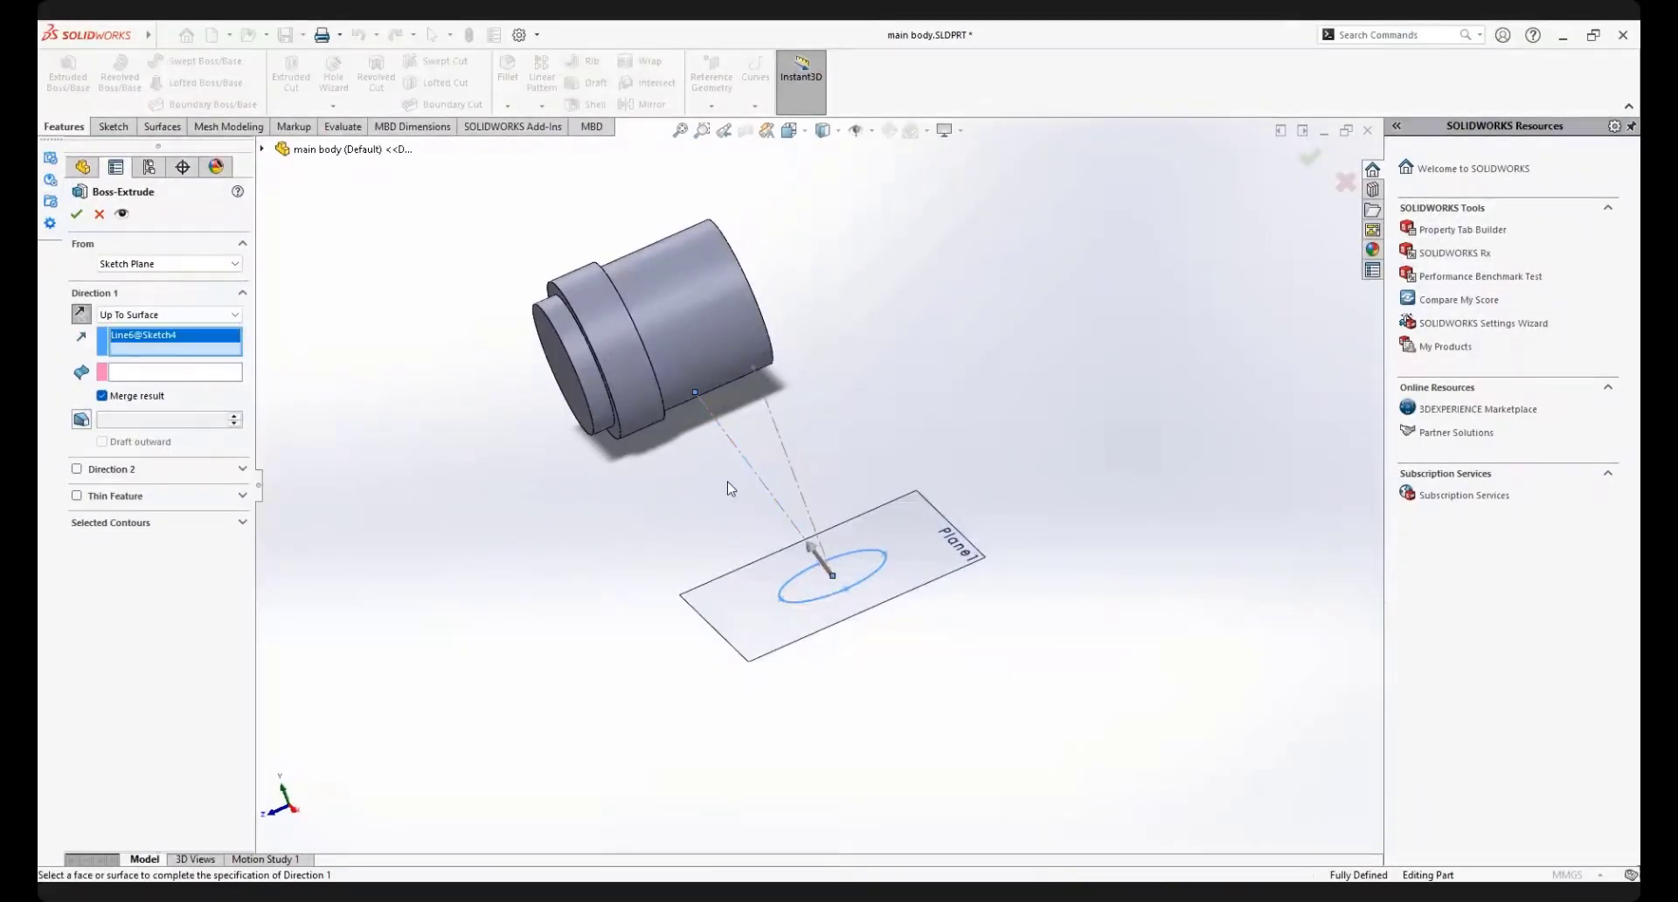
left_click(175, 371)
left_click(687, 358)
middle_click_drag(687, 359, 449, 352)
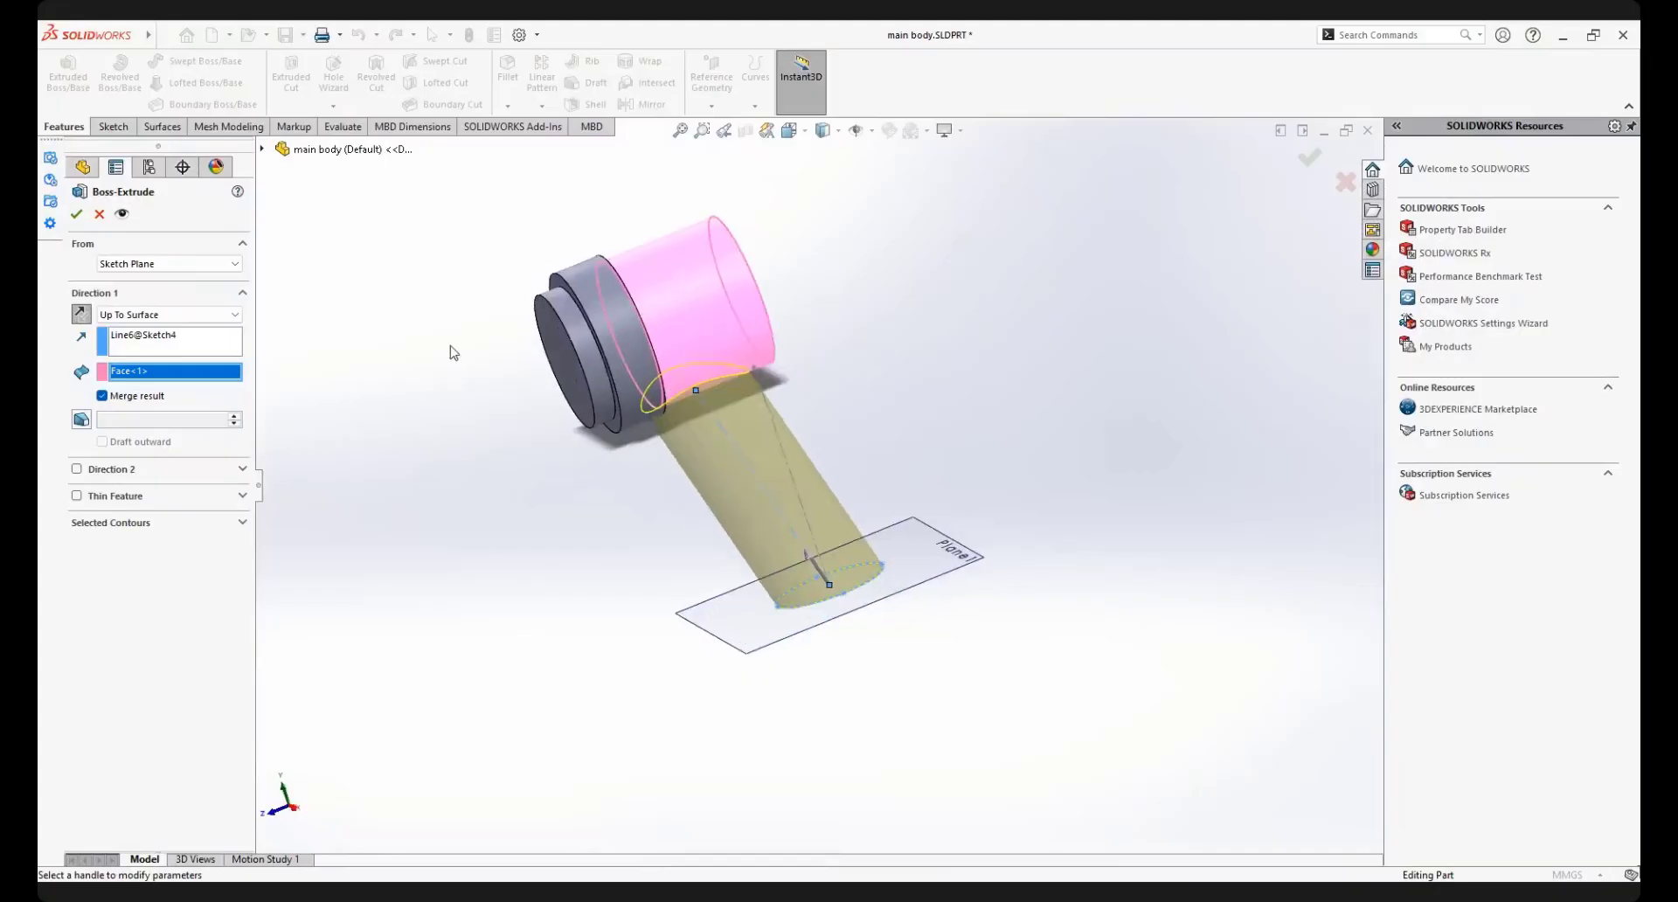
left_click(78, 215)
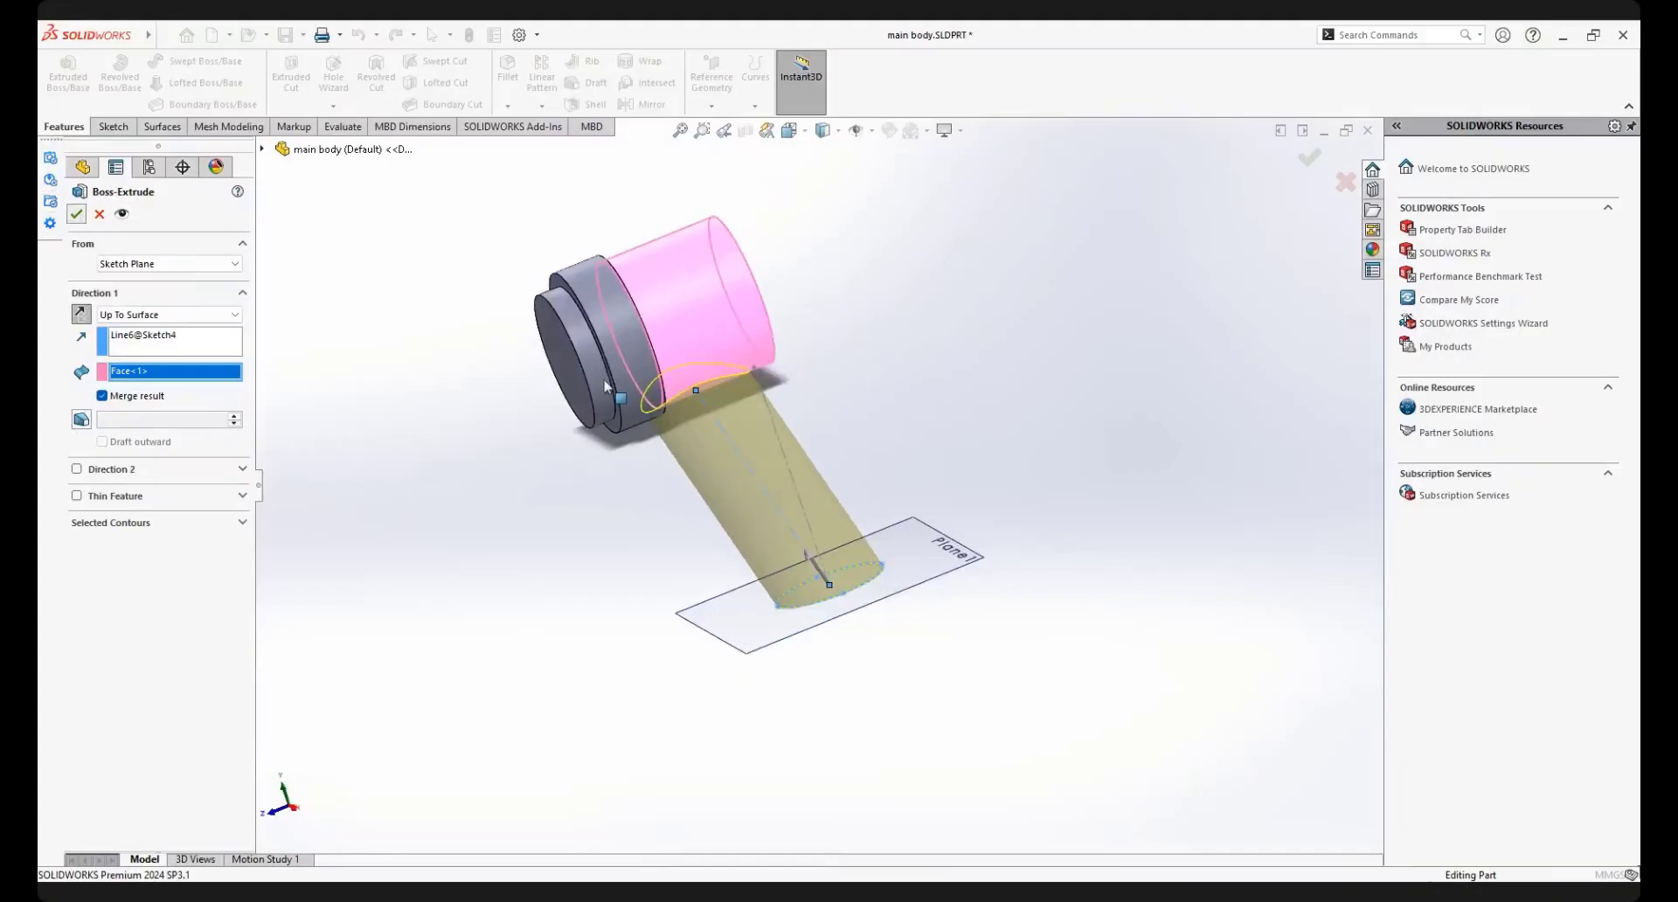
Roll the feature history forward past Chamfer2 to include both suppressed chamfers
middle_click_drag(774, 373, 753, 377)
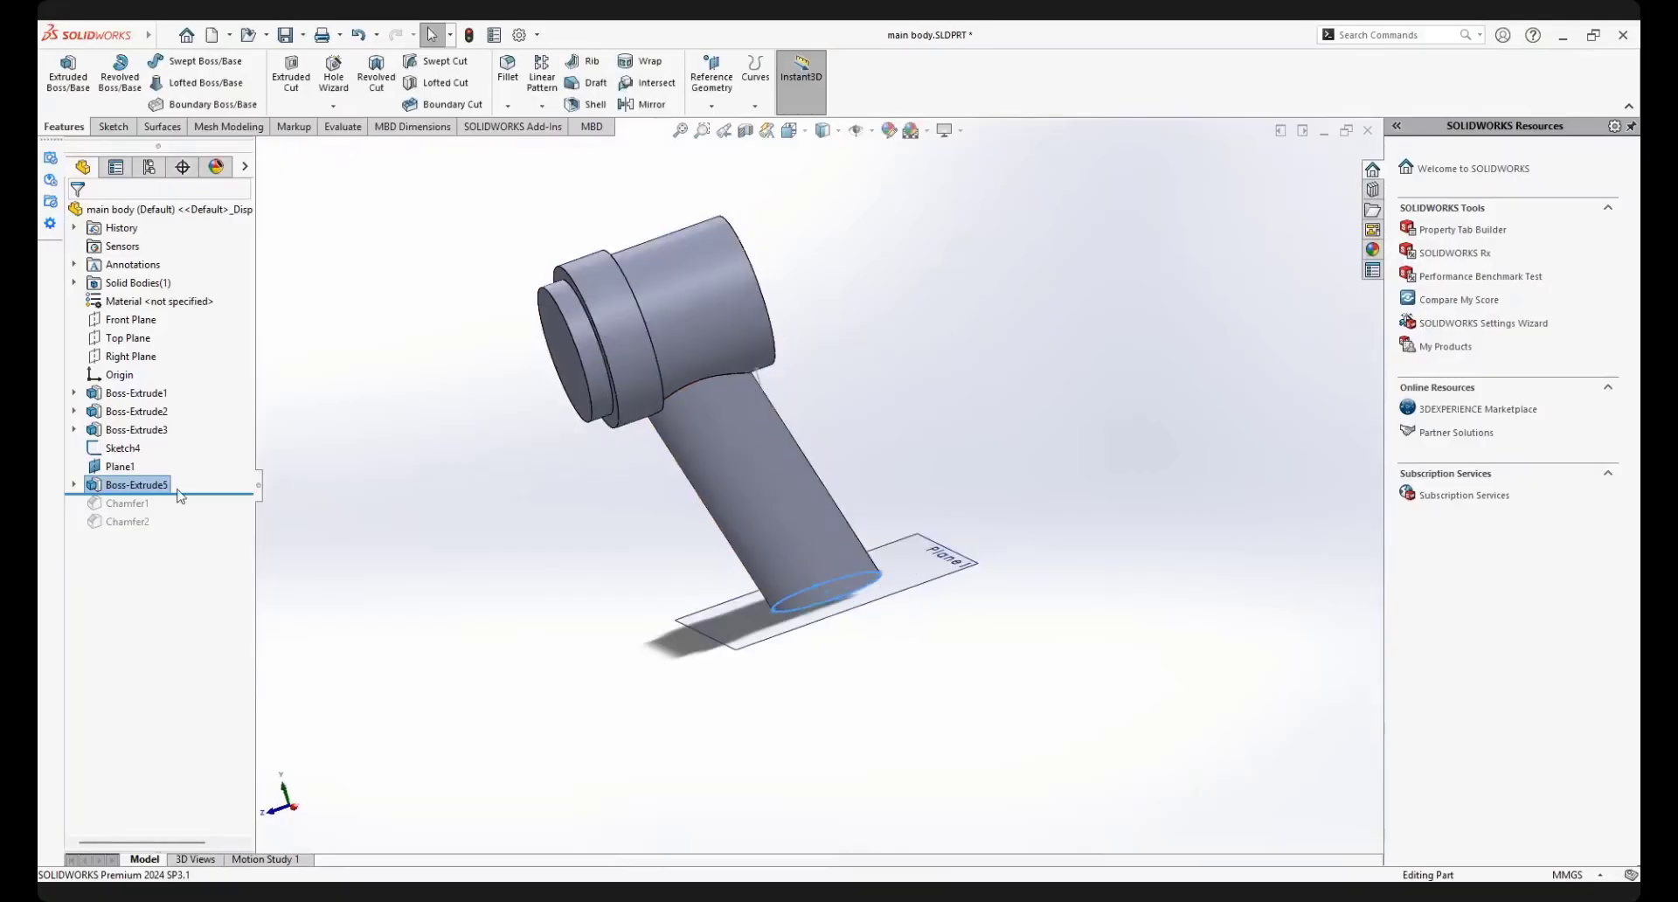
left_click_drag(186, 494, 180, 525)
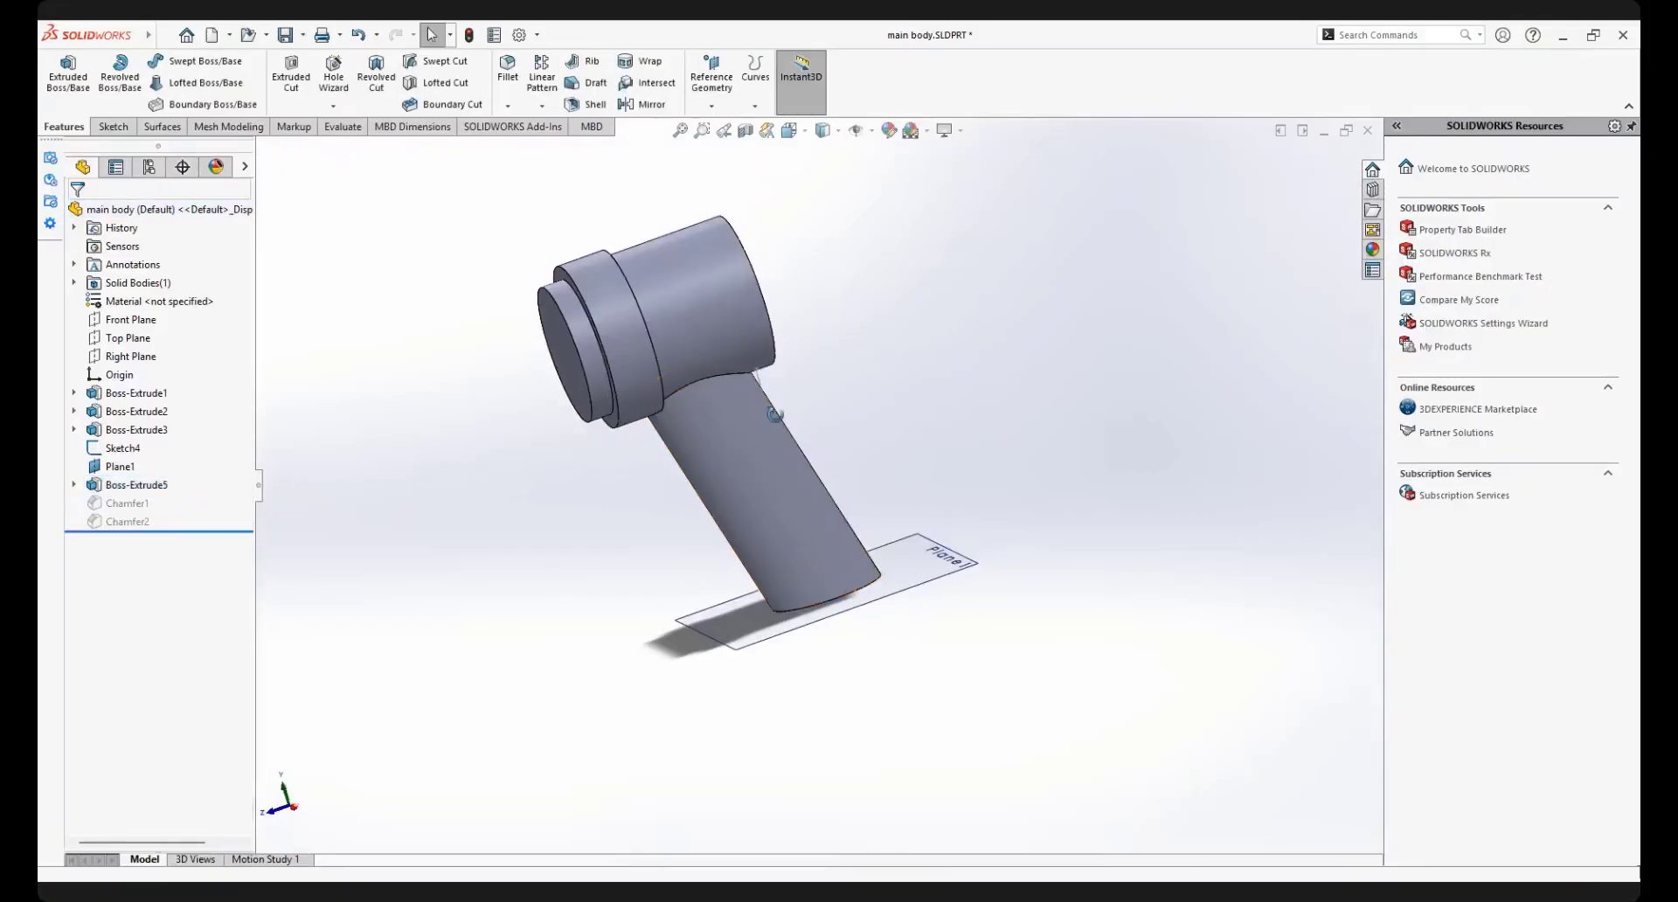
Delete the two suppressed chamfer features, Chamfer1 and Chamfer2, from the feature history
middle_click_drag(777, 409, 698, 412)
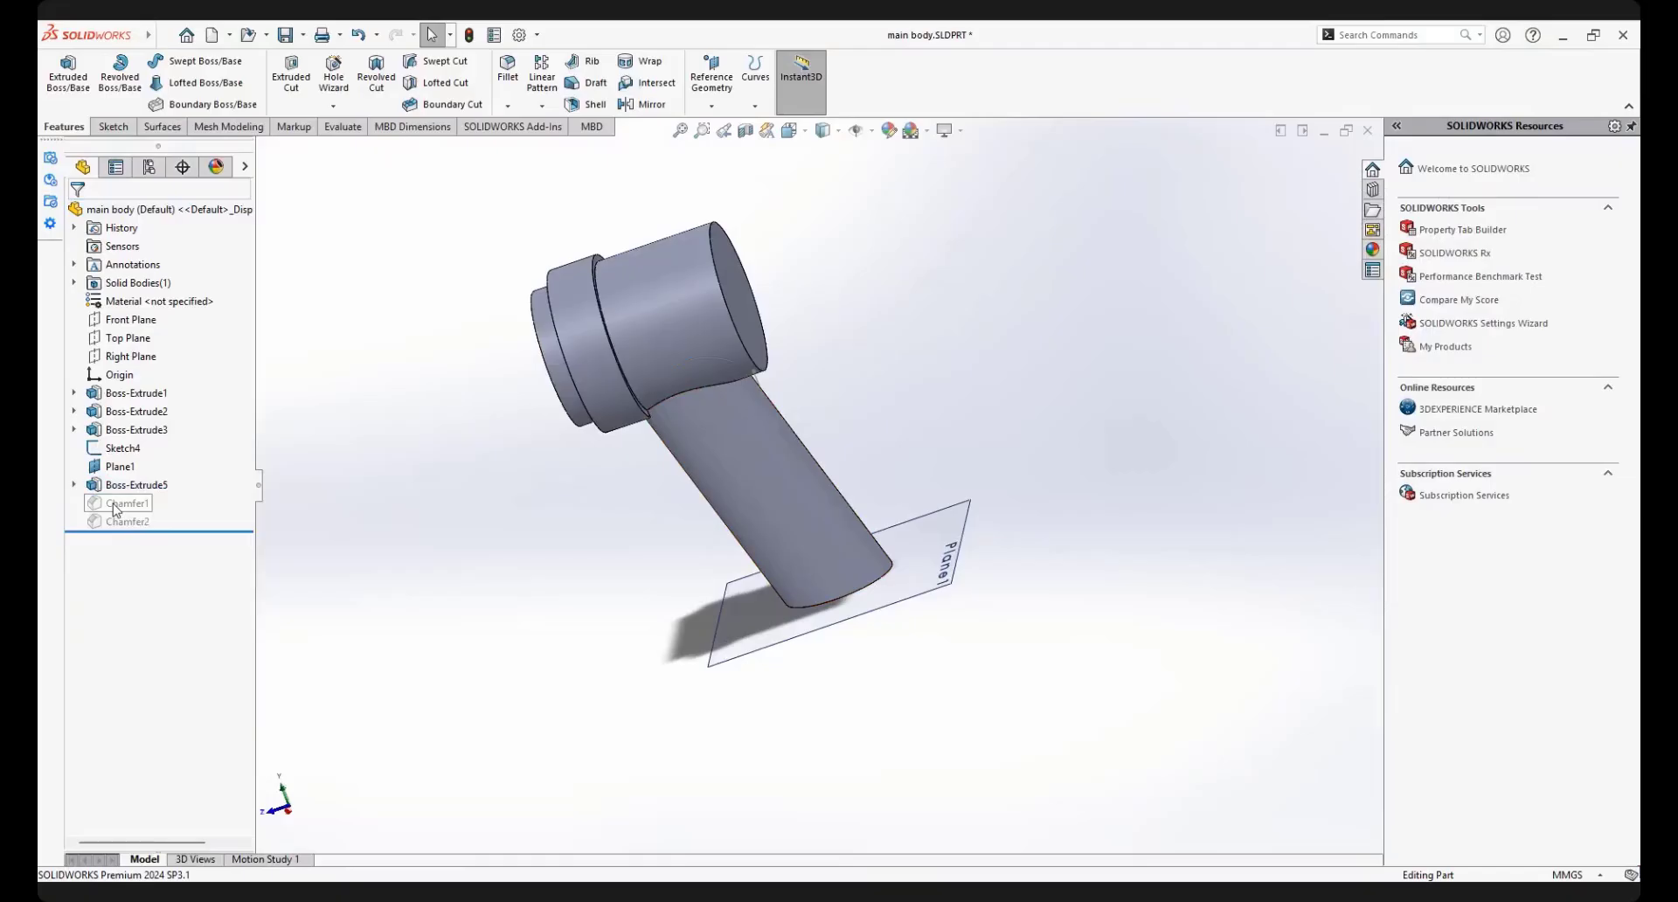
left_click(141, 505)
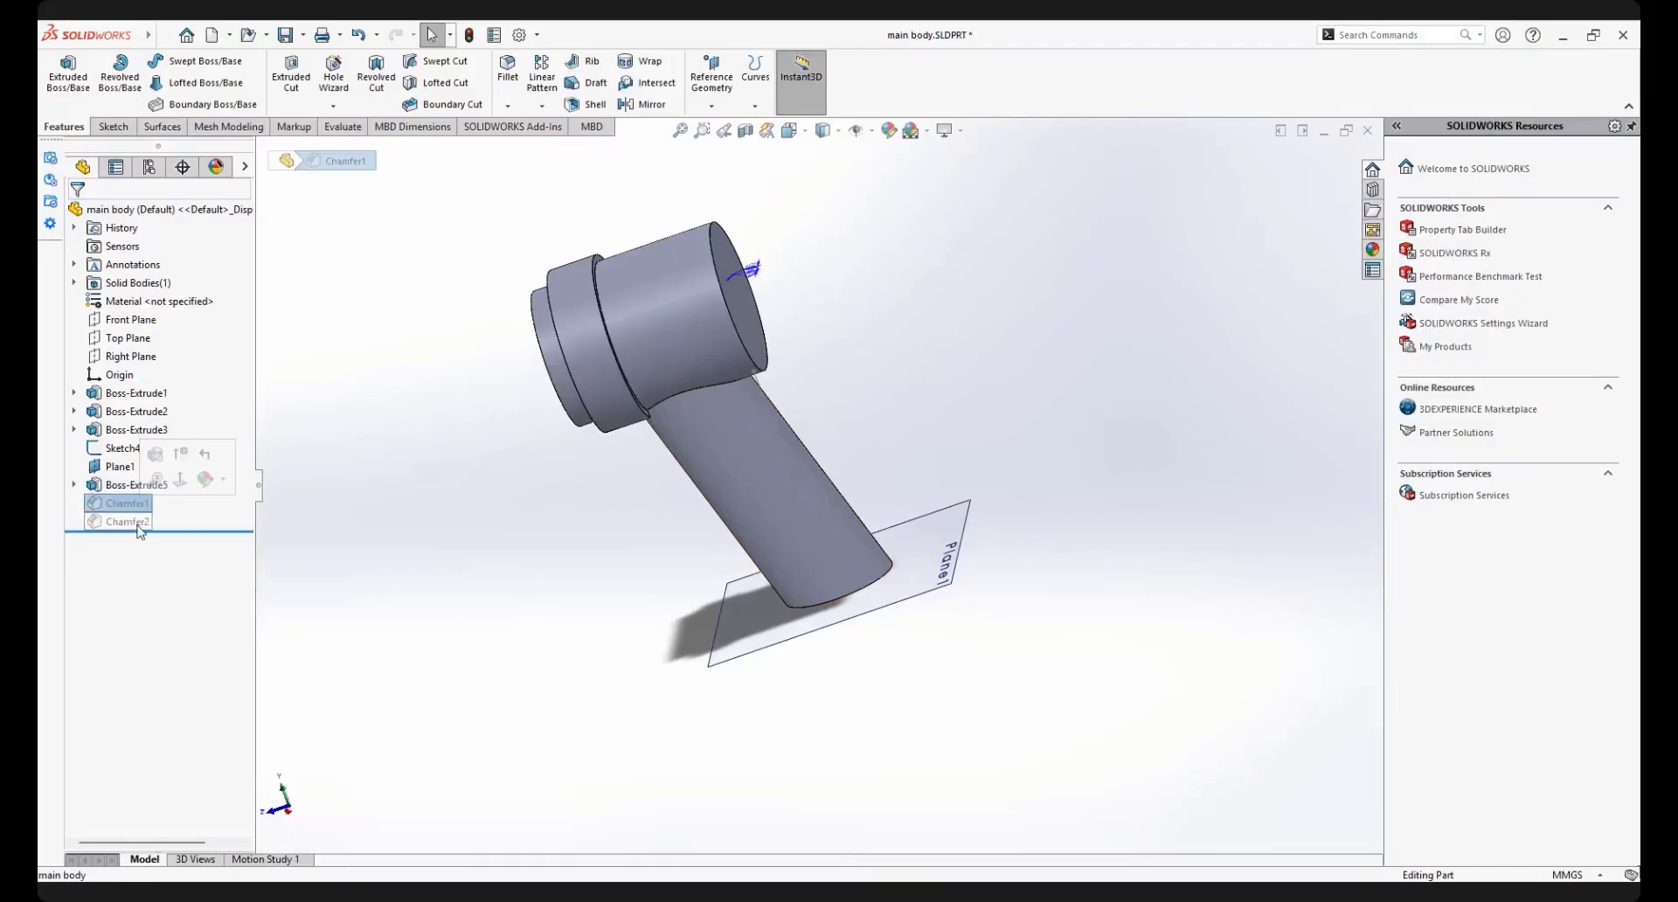
left_click(137, 524, "ctrl")
right_click(137, 524)
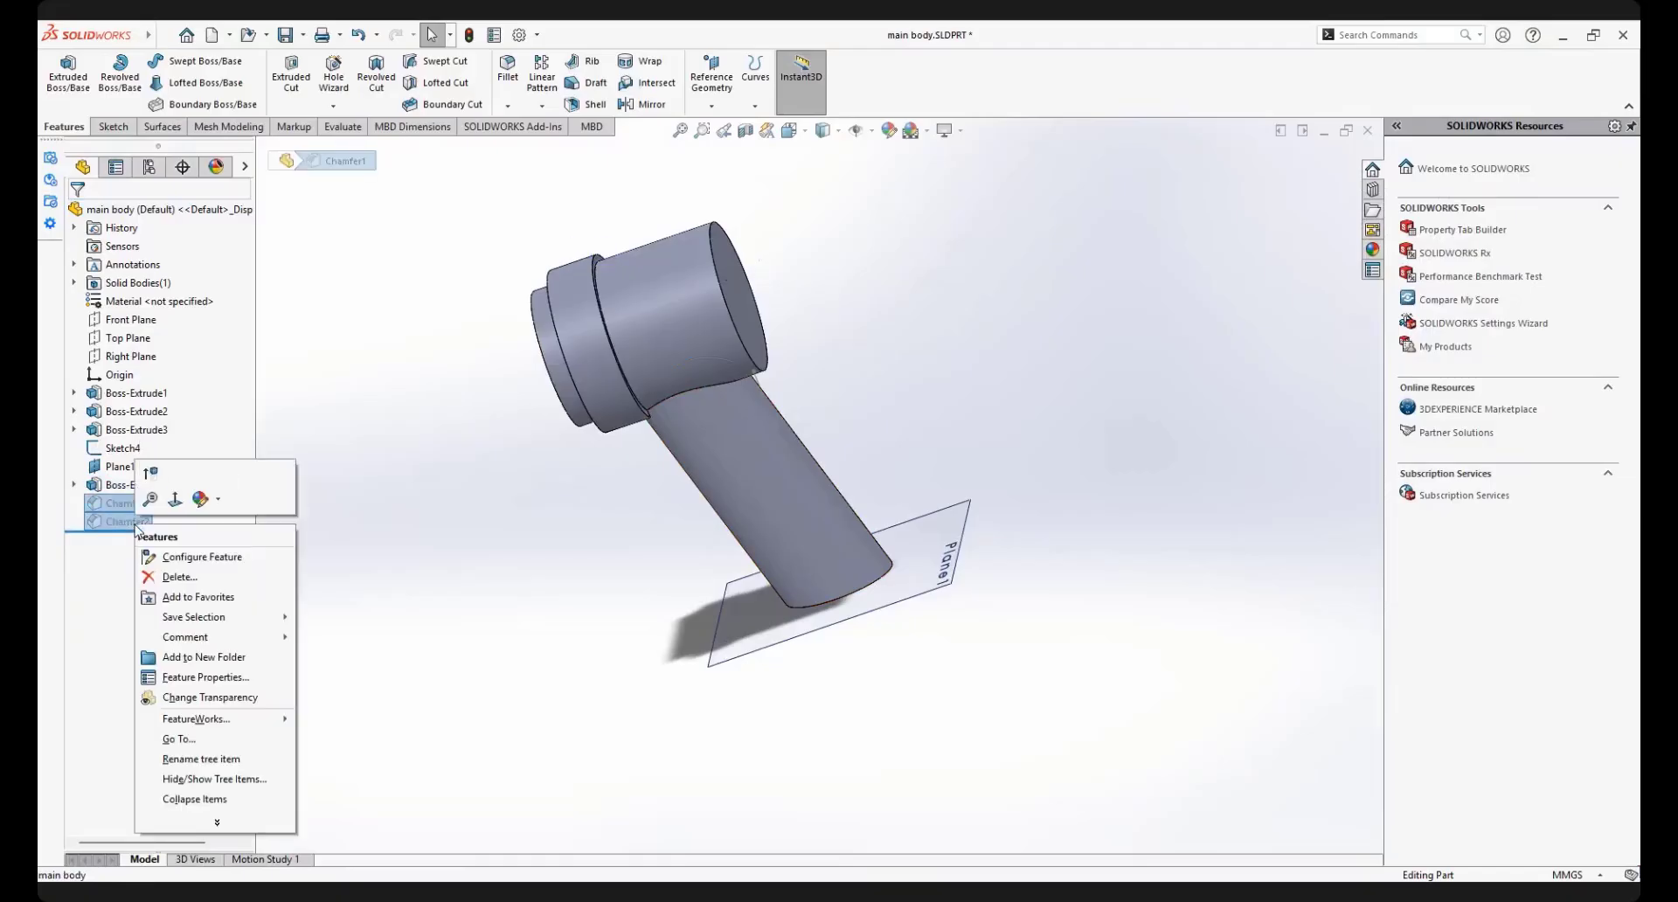
left_click(179, 577)
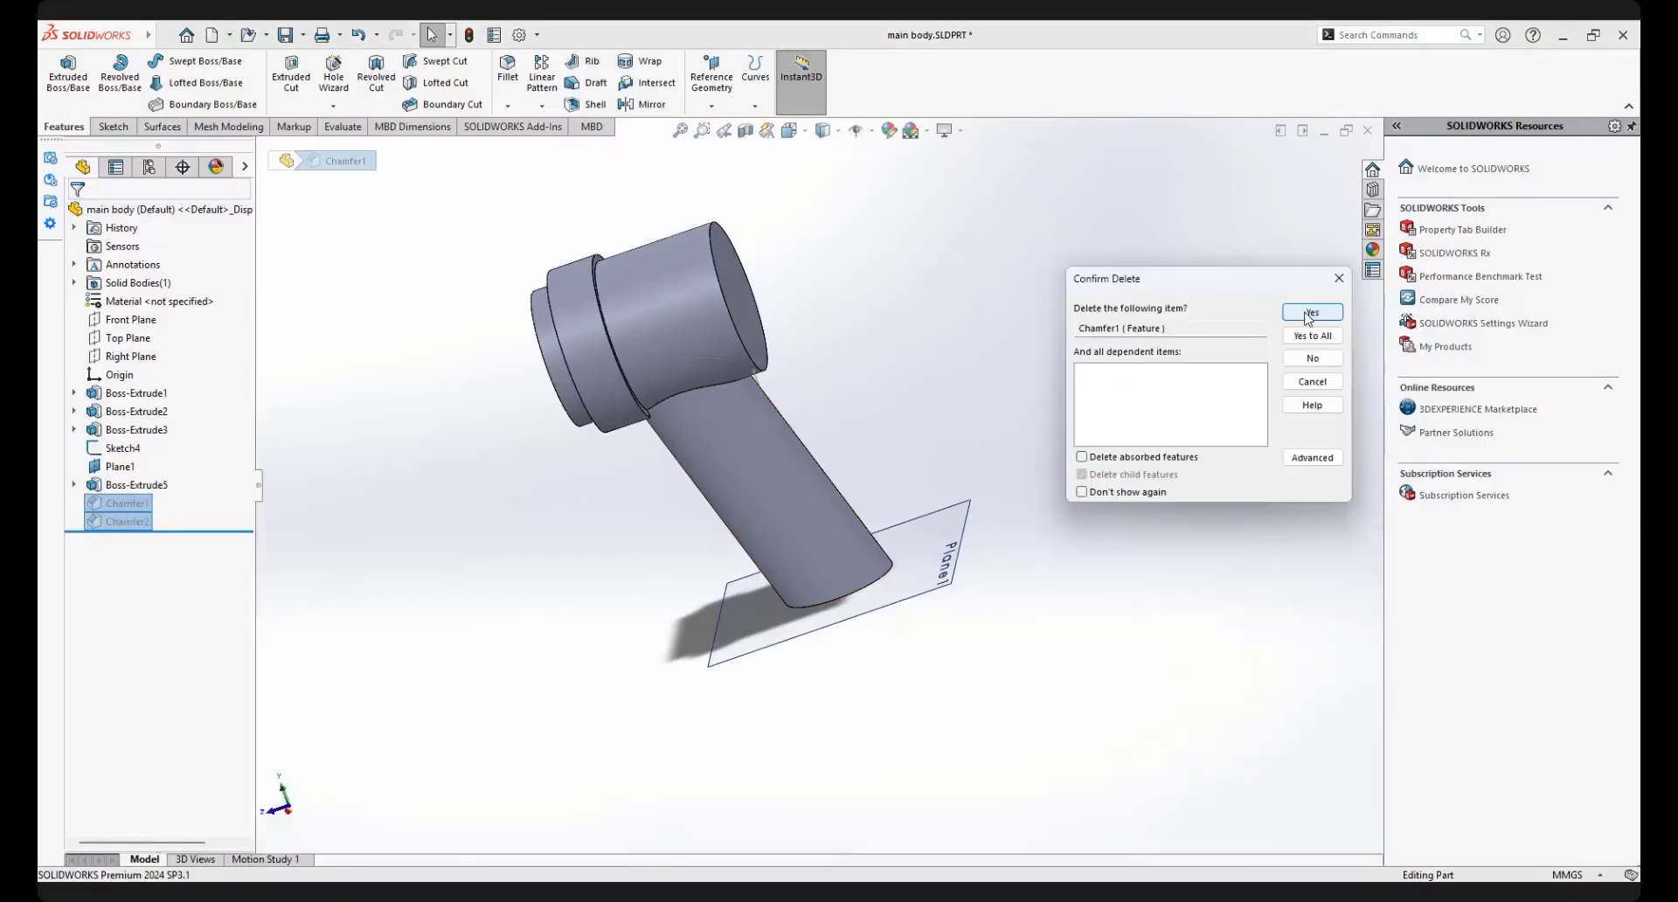
left_click(1310, 313)
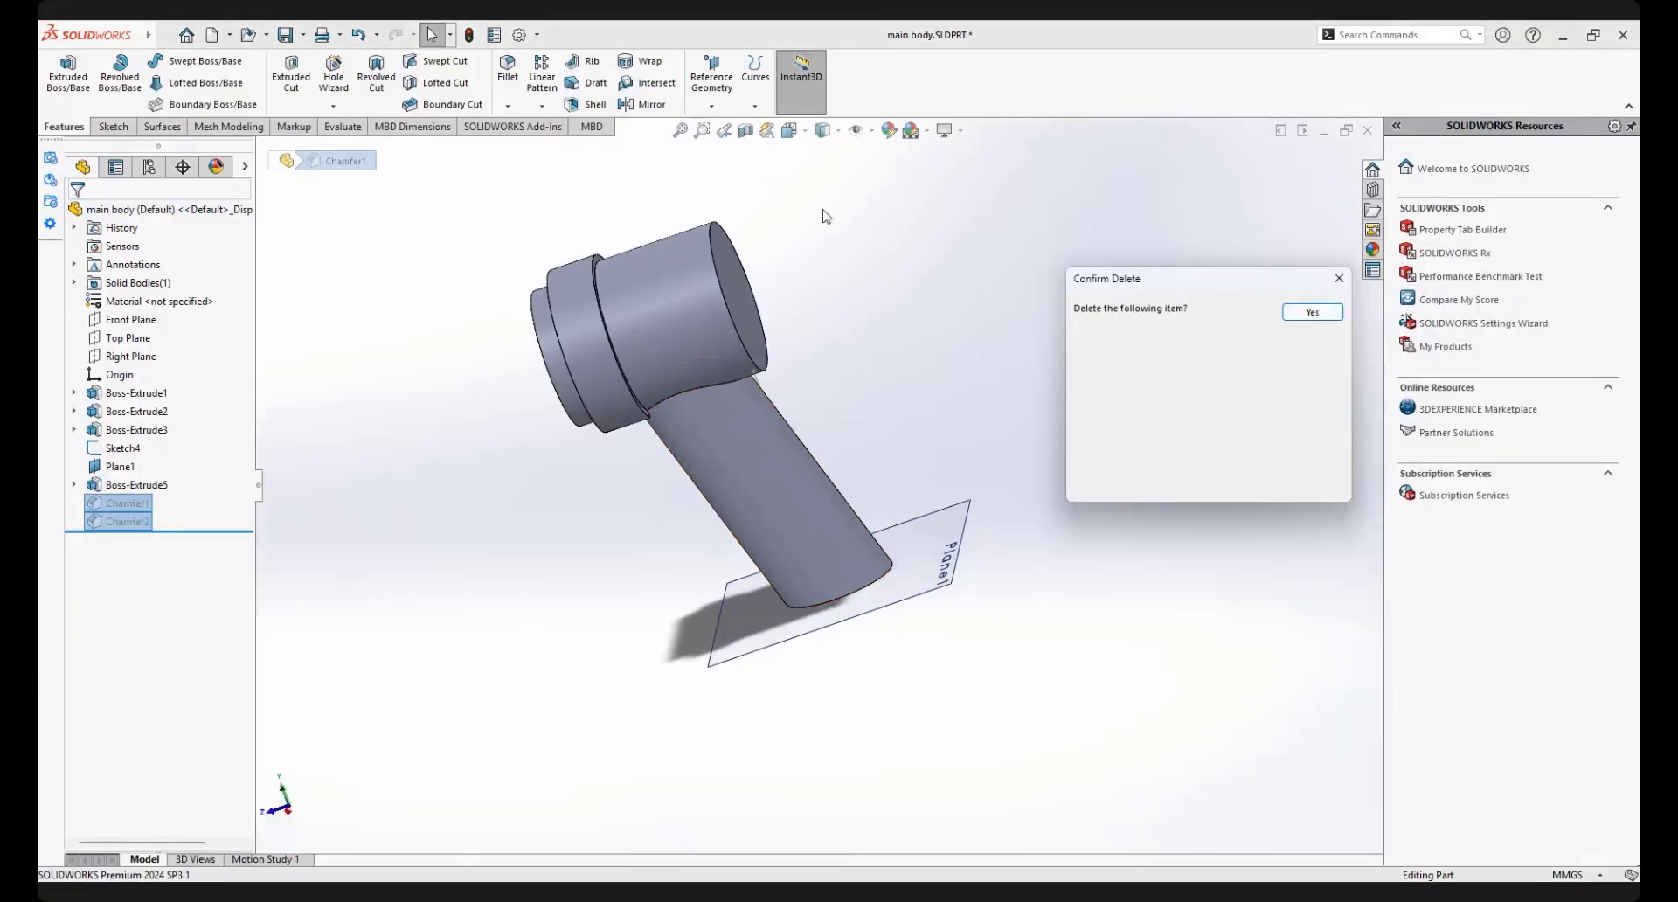
Chamfer the main cylinder's outer end edge, on the side away from the stepped collar, 5 mm at 45 degrees
scroll(722, 356, "up", 2)
scroll(731, 363, "down", 2)
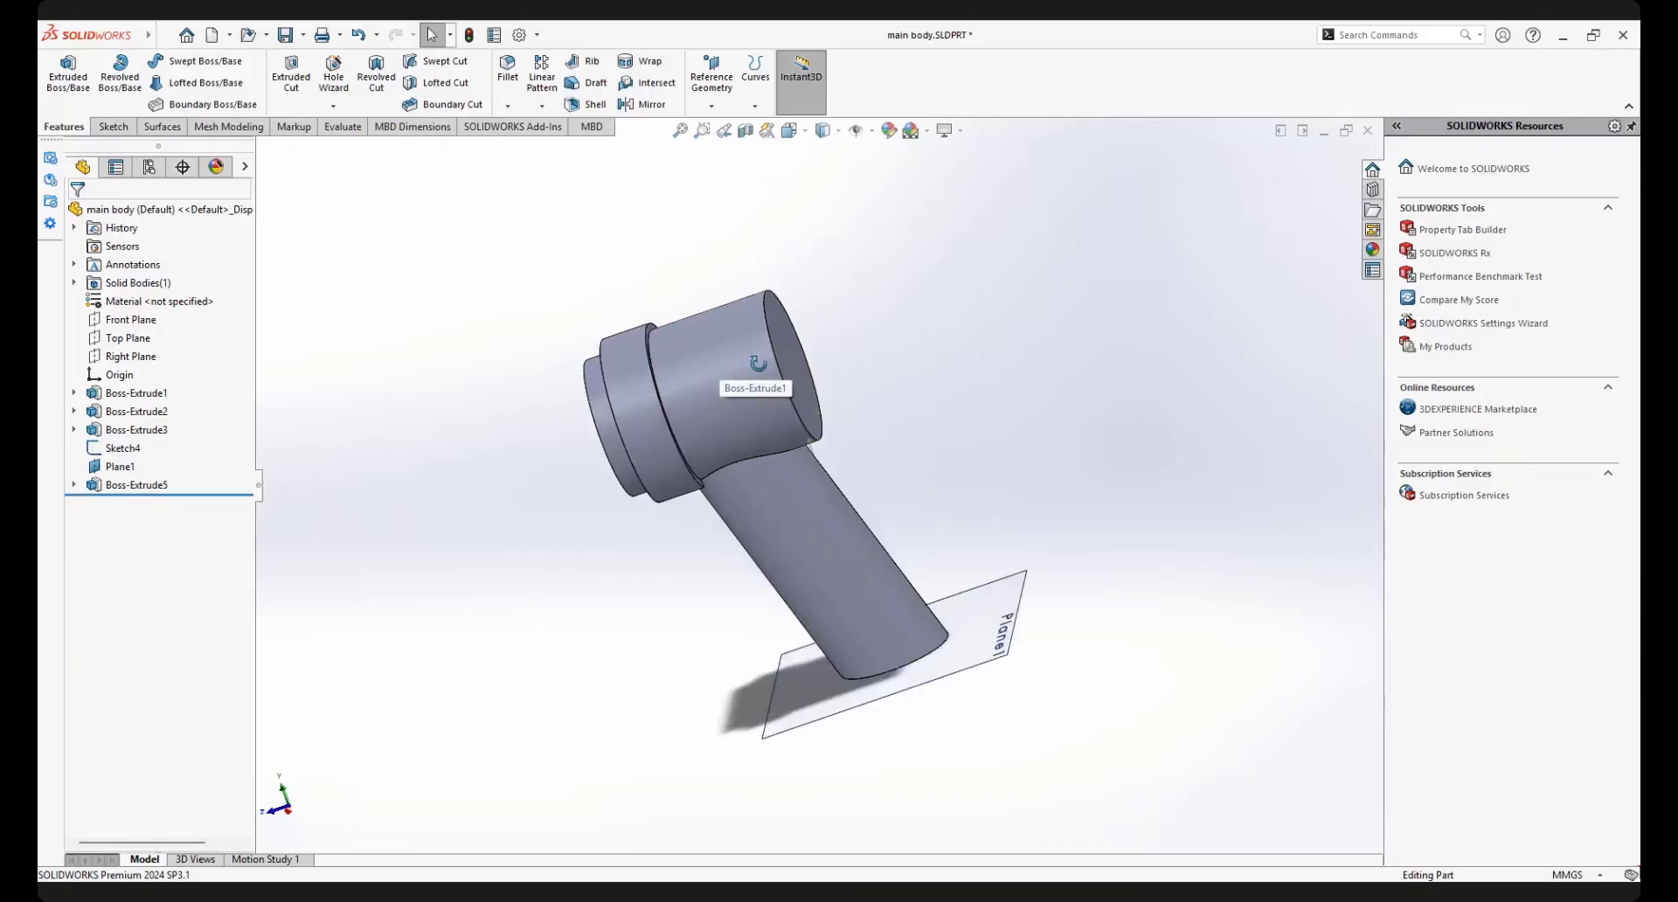
middle_click_drag(759, 361, 800, 358)
left_click(510, 107)
left_click(535, 145)
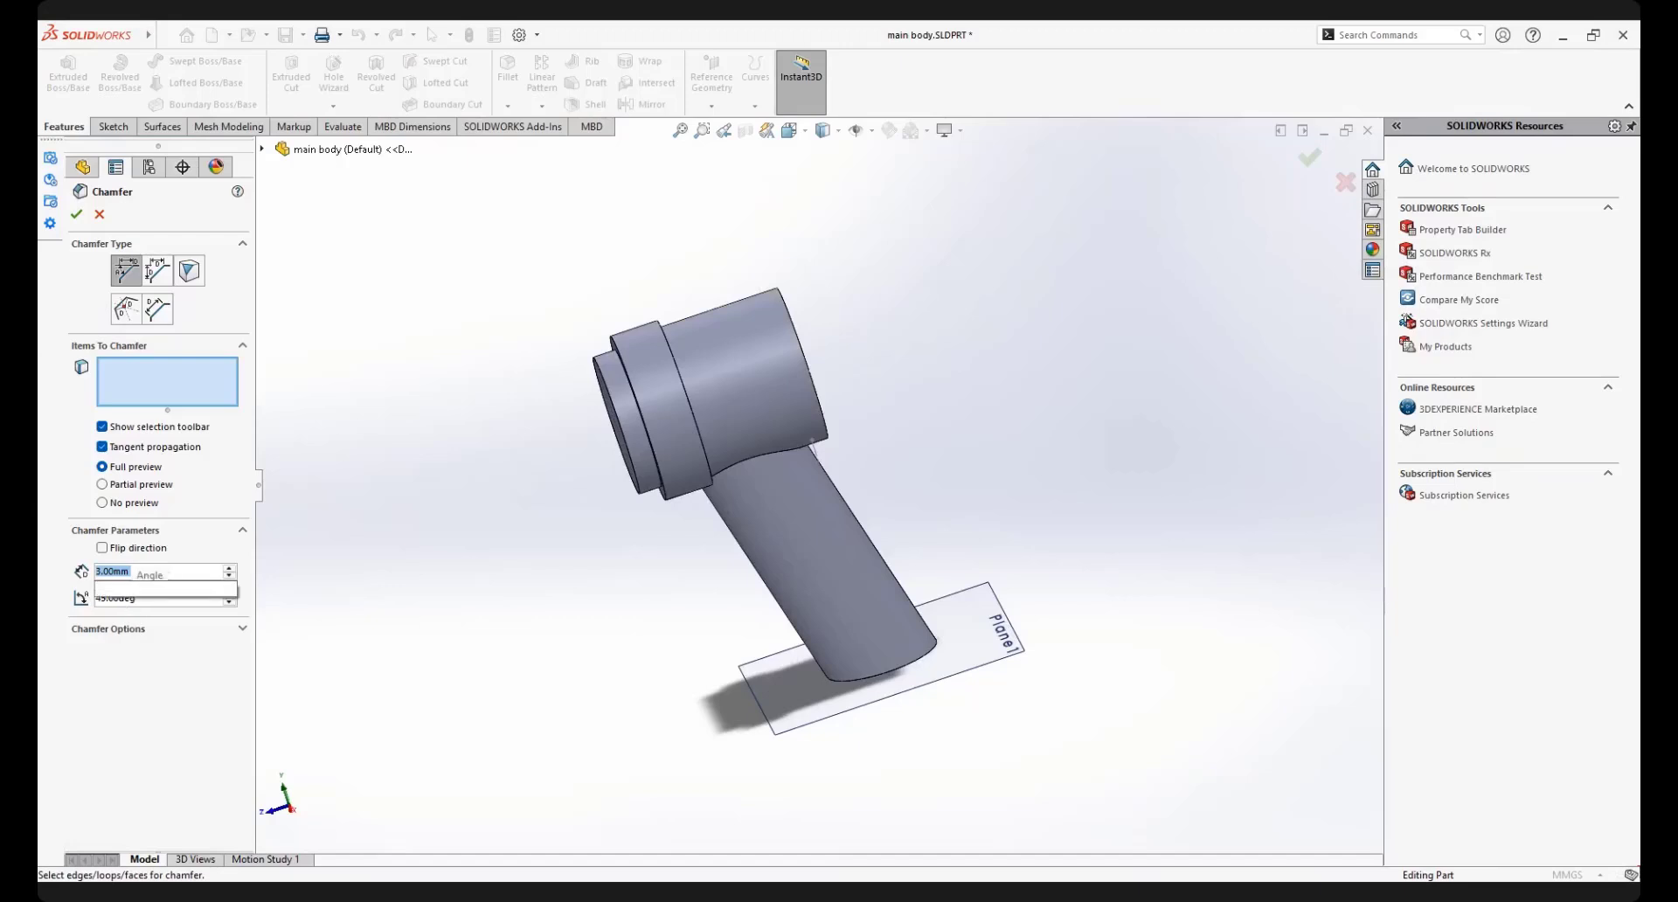
type("5")
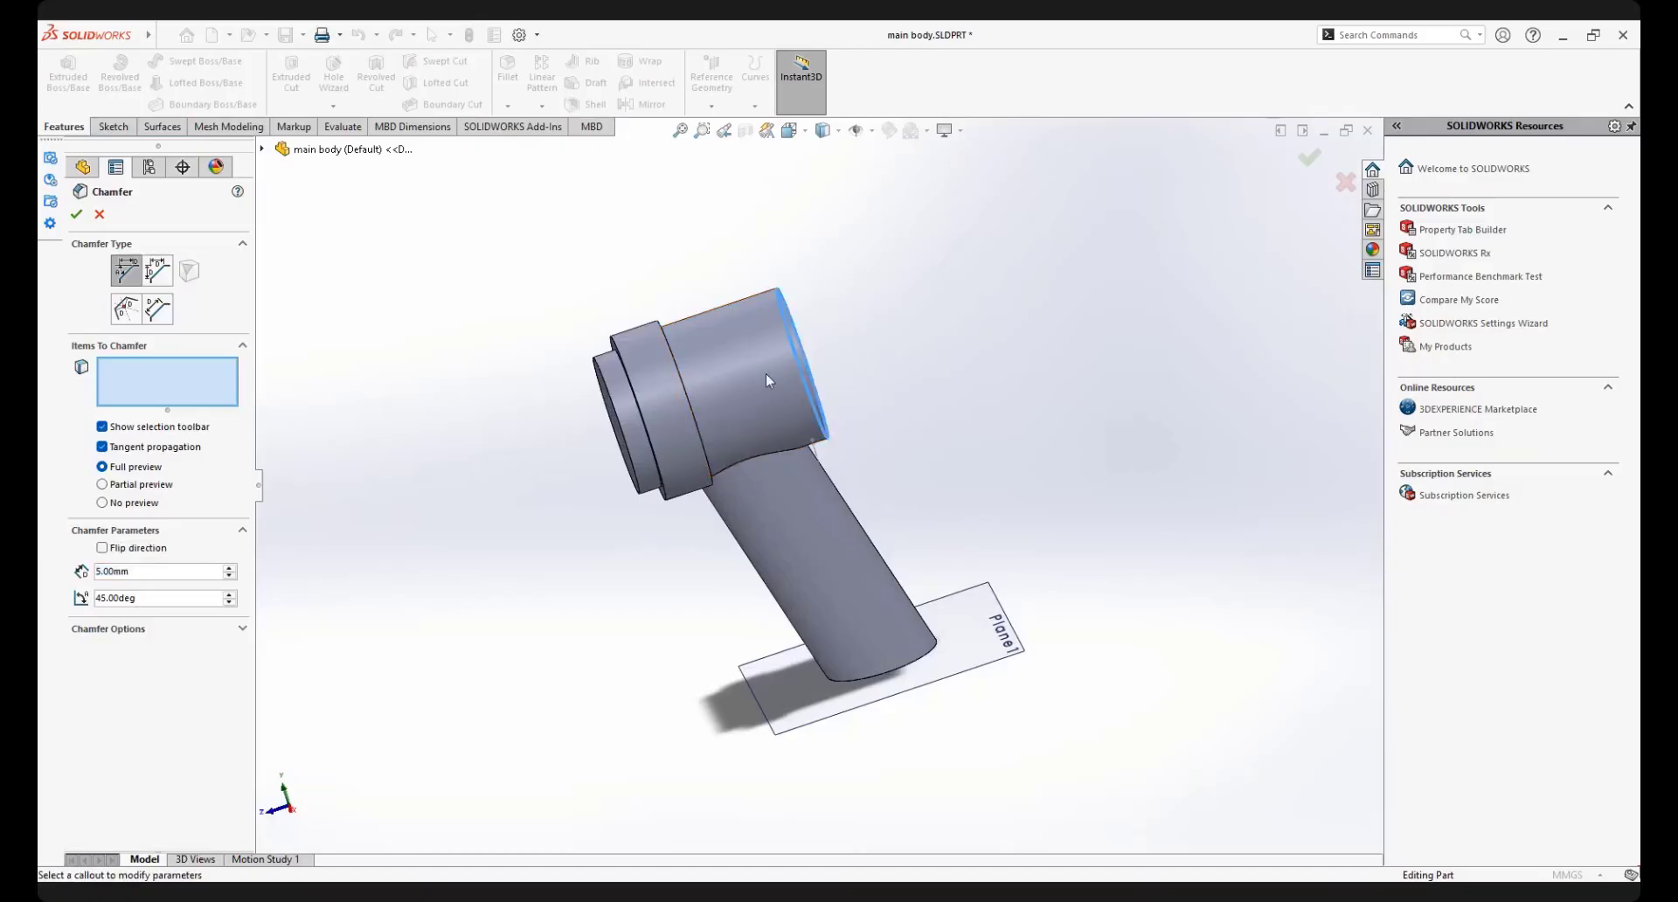
left_click(793, 347)
left_click(82, 213)
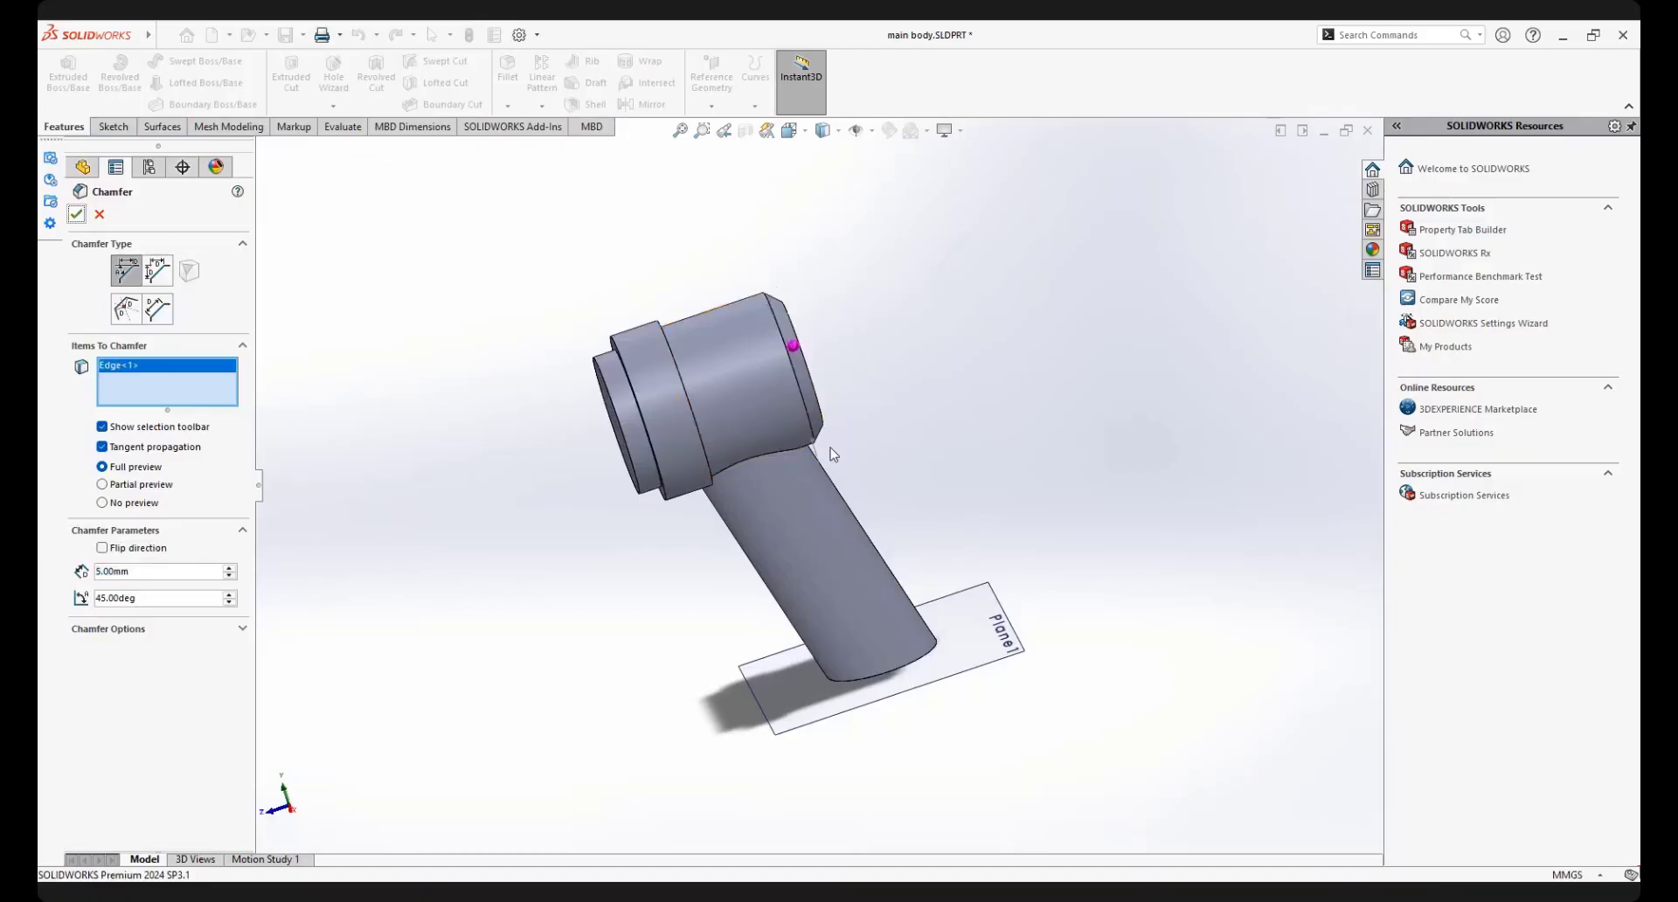
Chamfer both outer circular edges of the wide collar 3 mm at 45 degrees
left_click(508, 106)
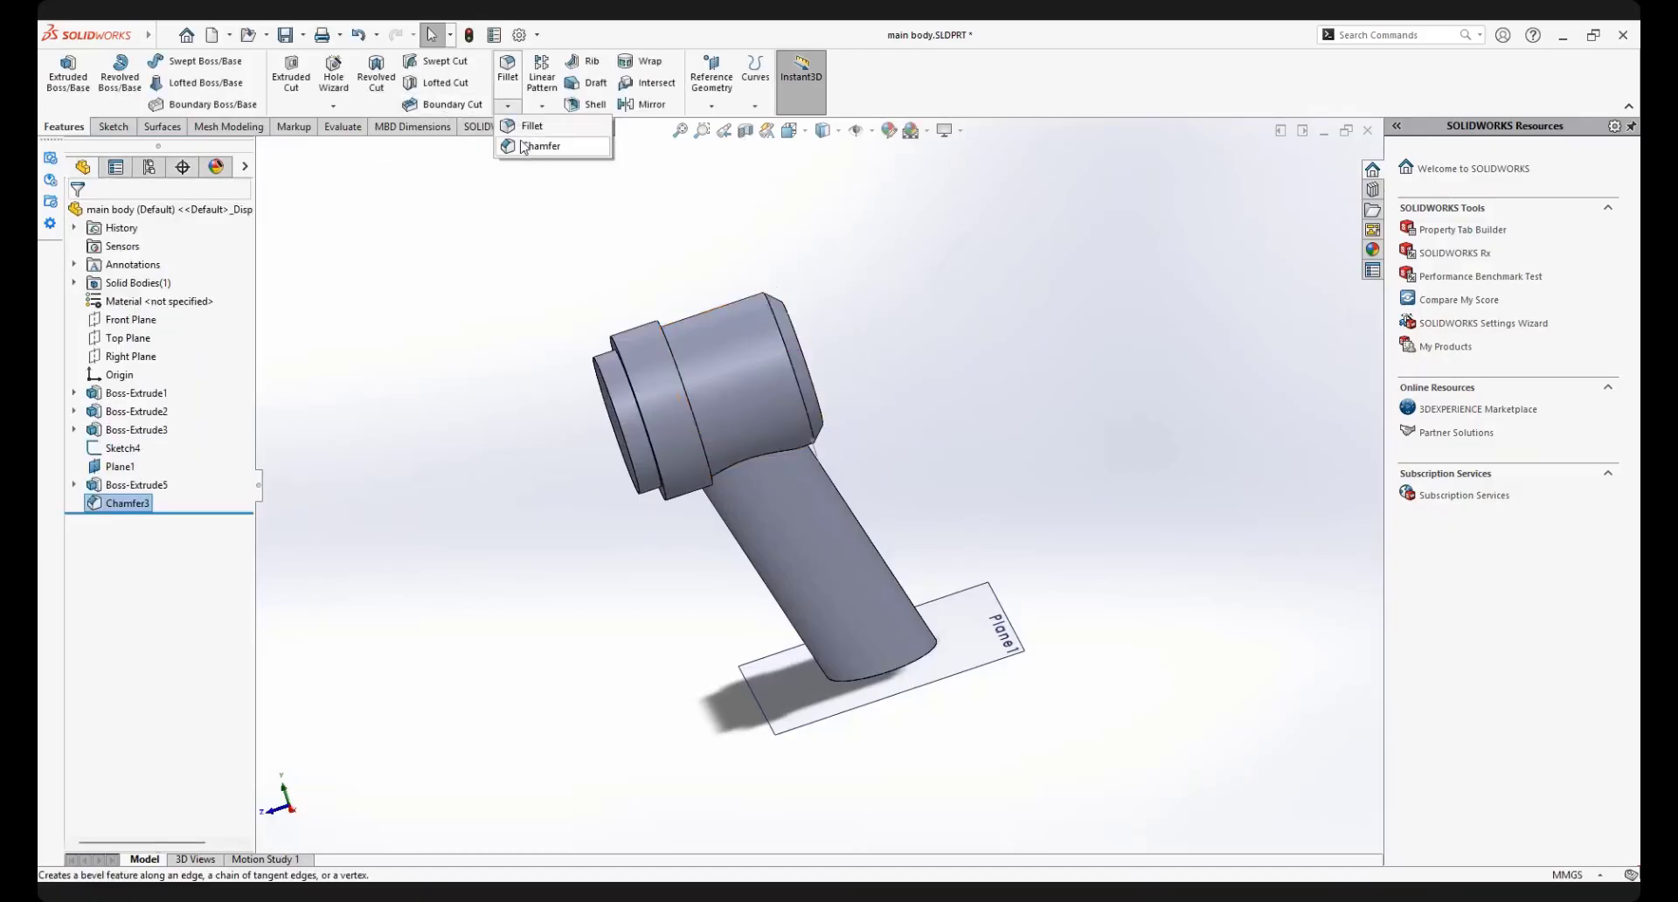
left_click(546, 145)
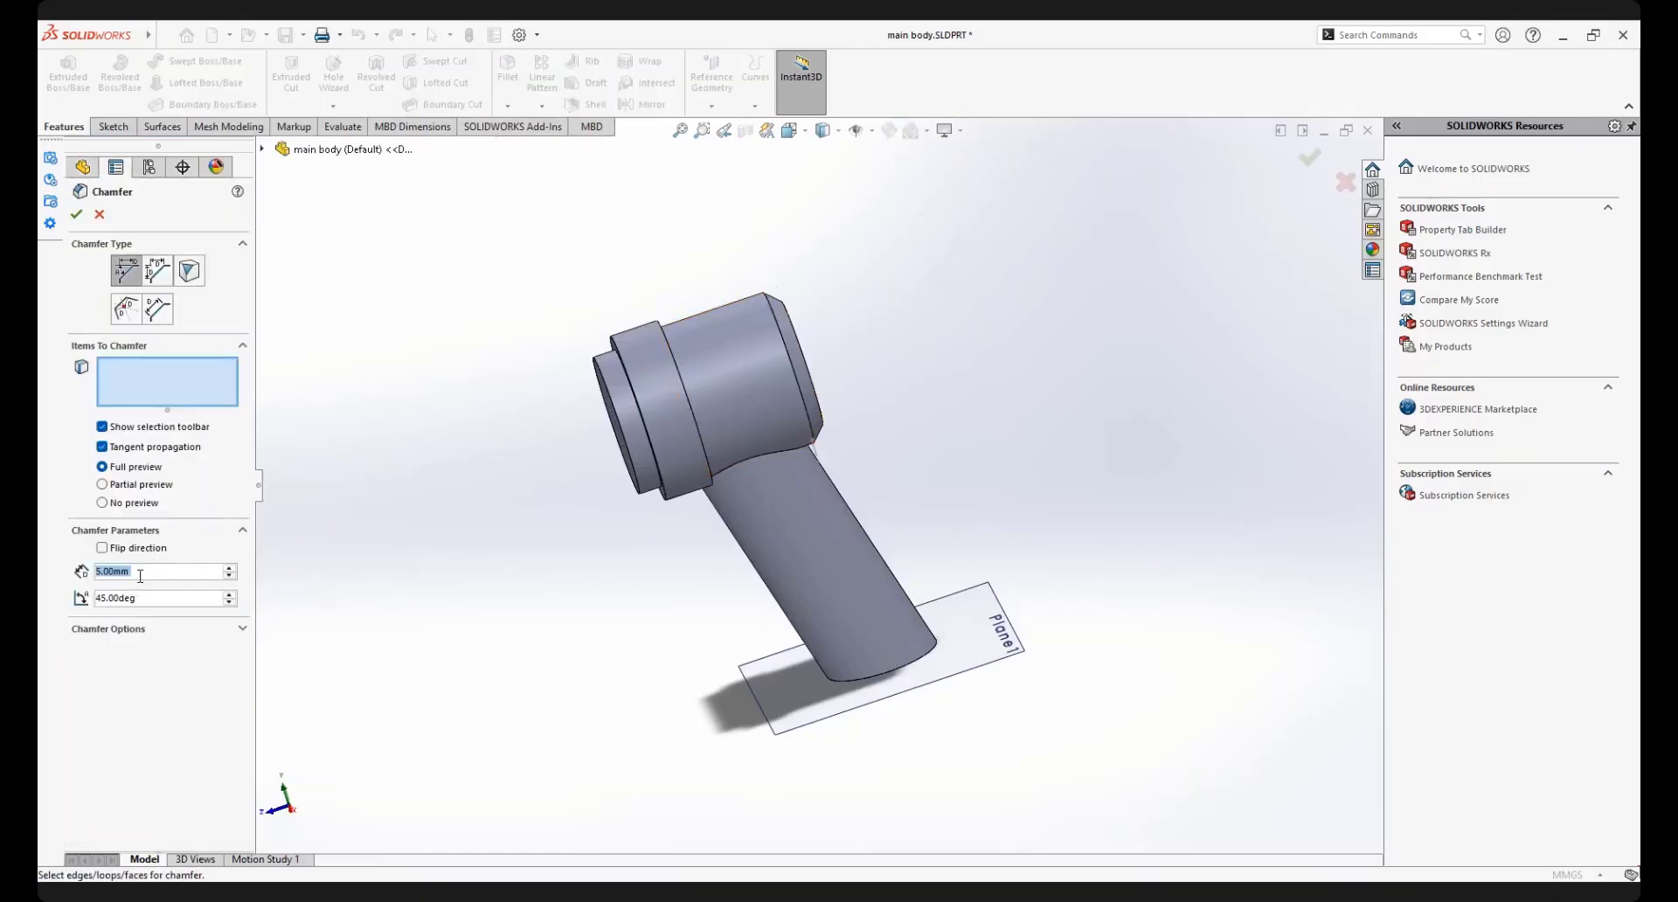
type("3")
scroll(634, 333, "down", 3)
scroll(688, 365, "down", 3)
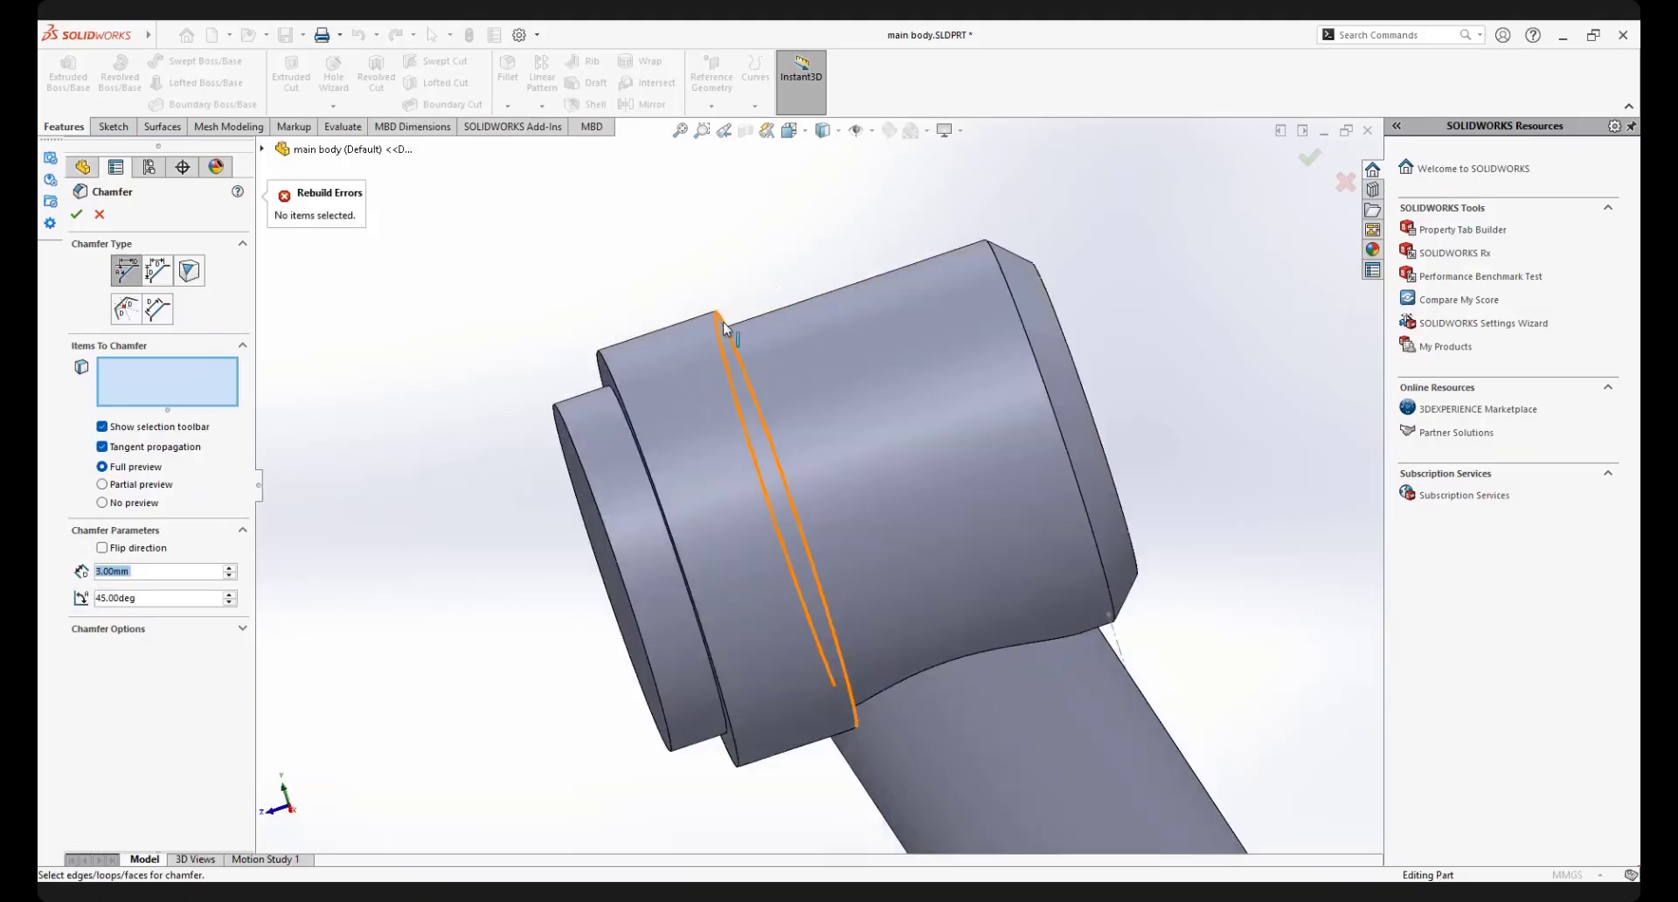
left_click(710, 345)
left_click(609, 375)
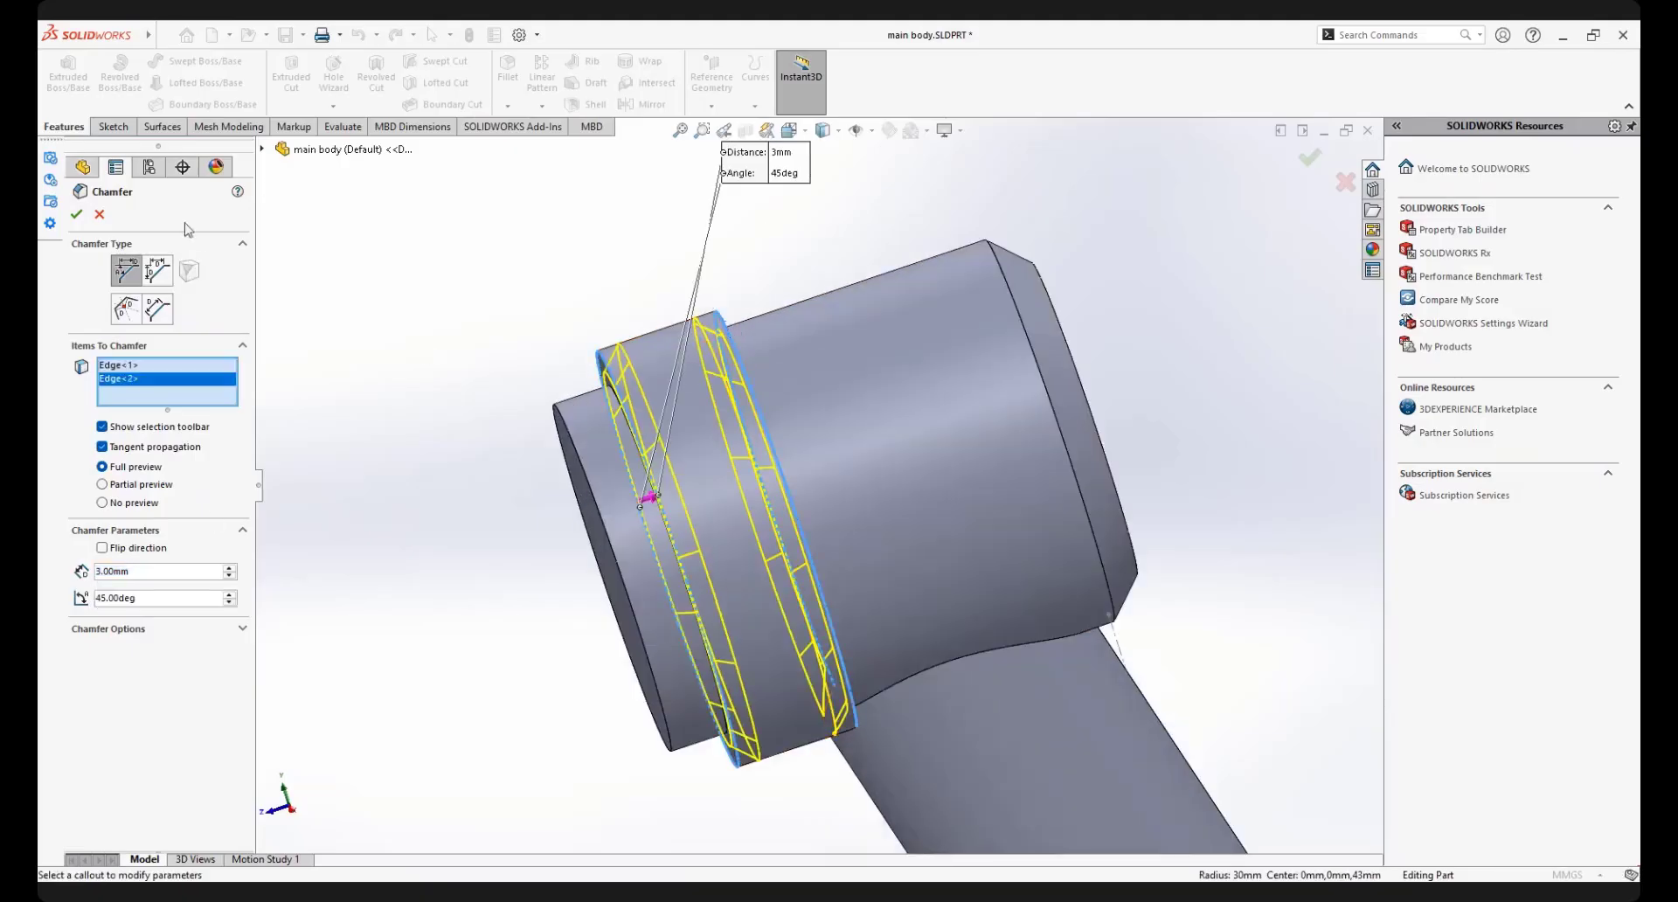
left_click(77, 215)
Examine the junction between the slanted handle and the main cylinder, and the finished chamfers, from several sides
scroll(916, 589, "up", 3)
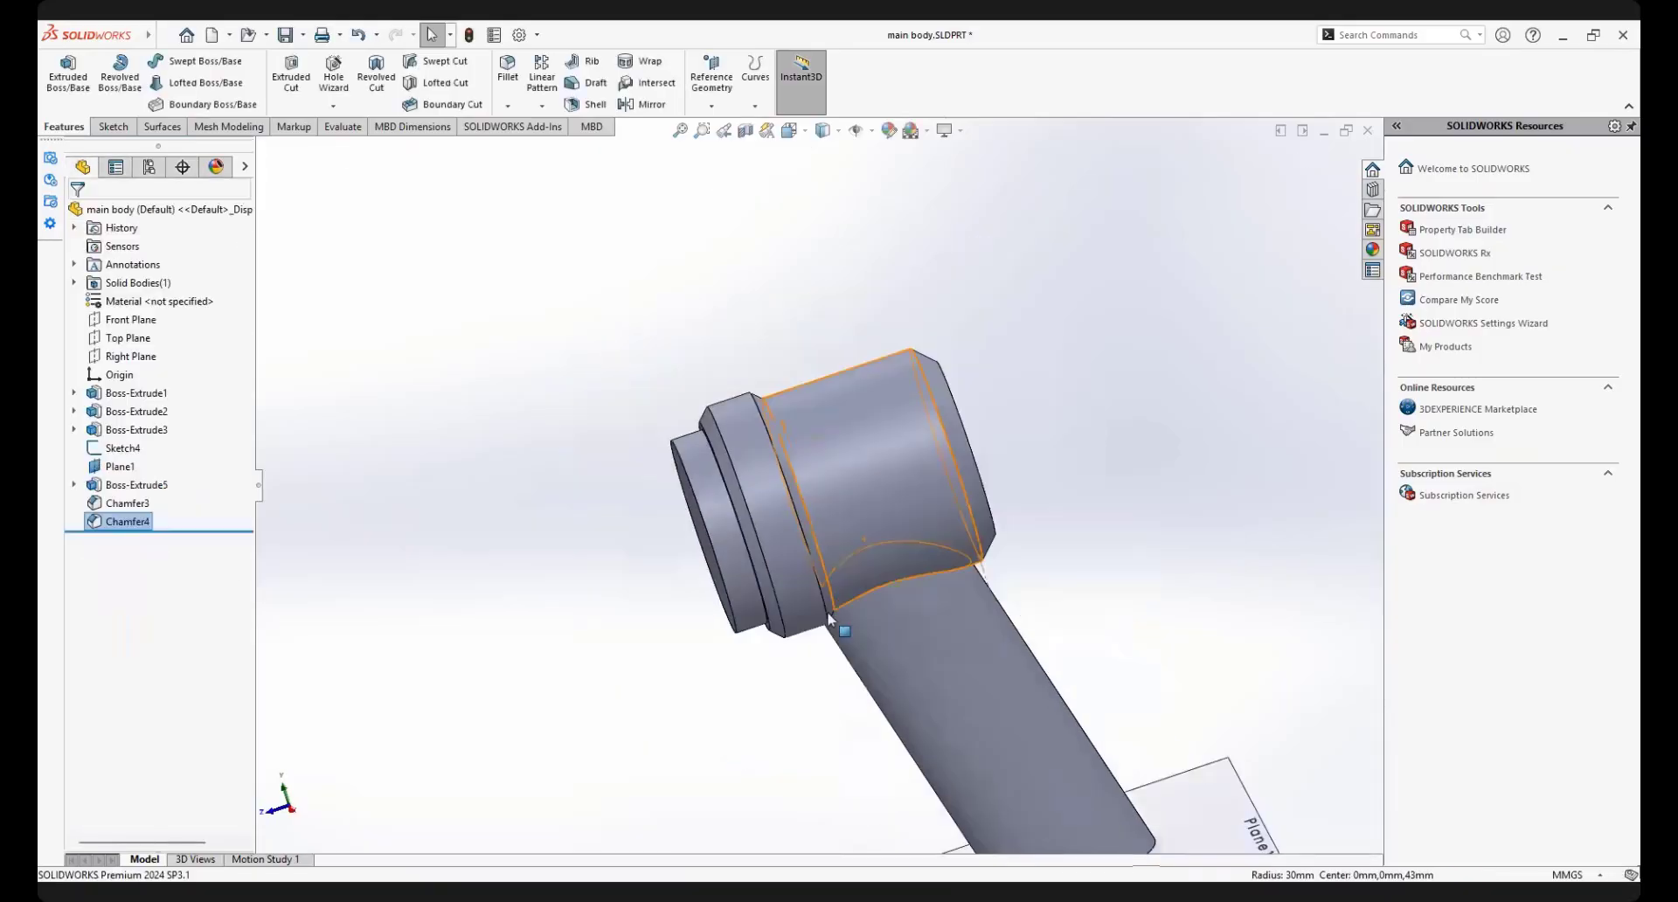
middle_click_drag(798, 572, 914, 672)
scroll(914, 671, "up", 3)
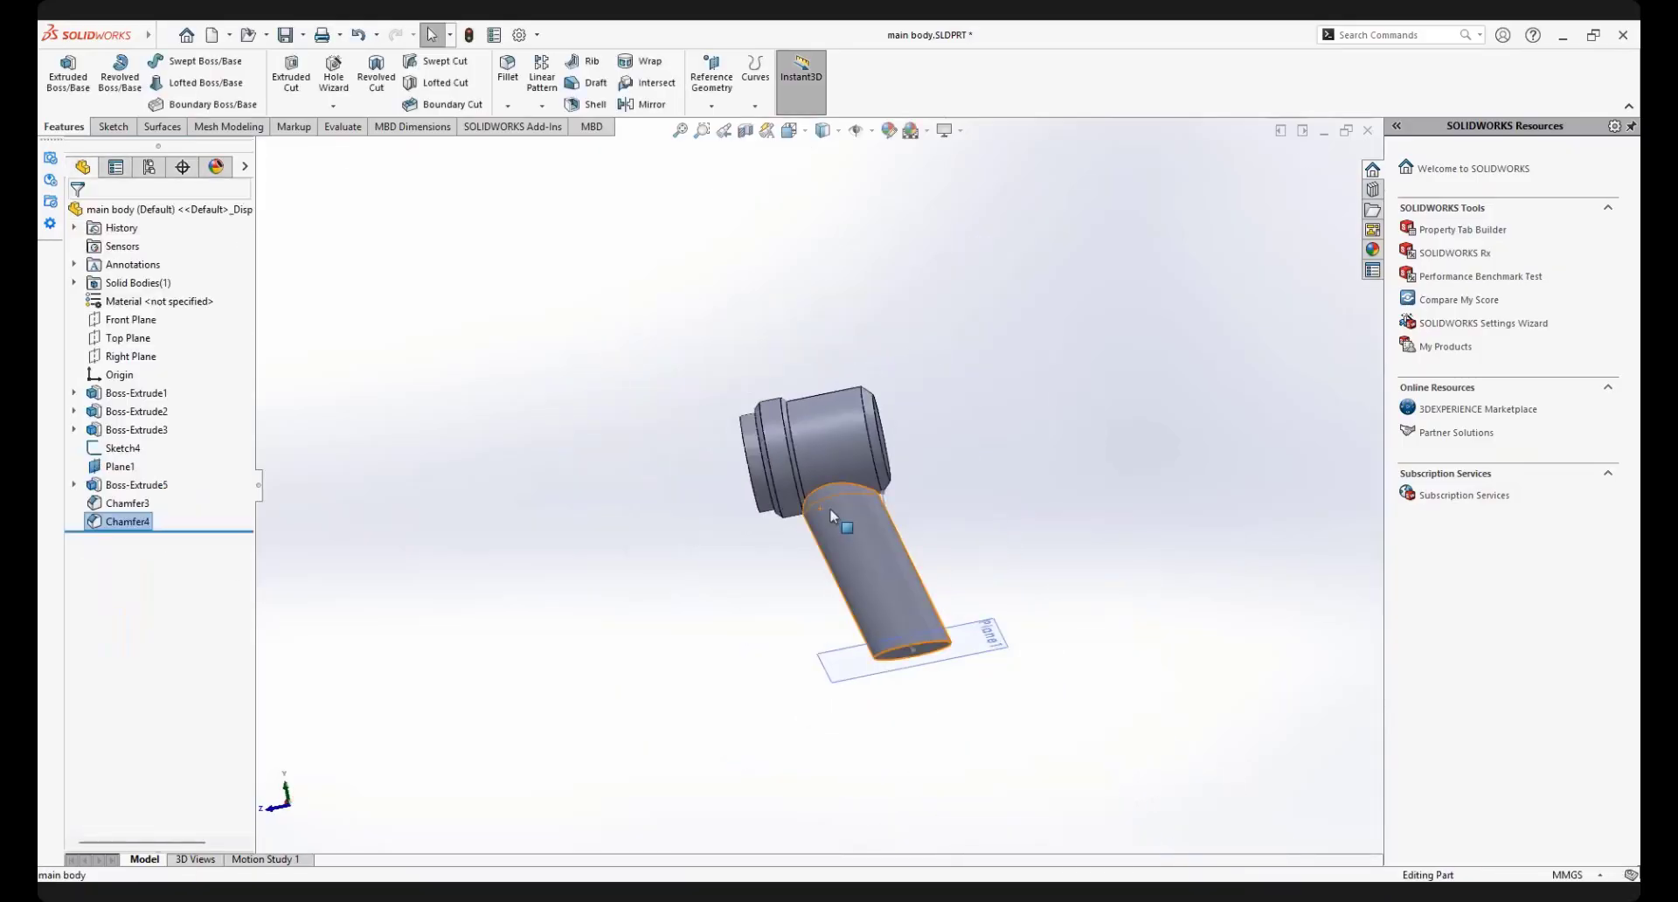
scroll(830, 507, "down", 4)
middle_click_drag(839, 487, 979, 439)
scroll(970, 455, "down", 5)
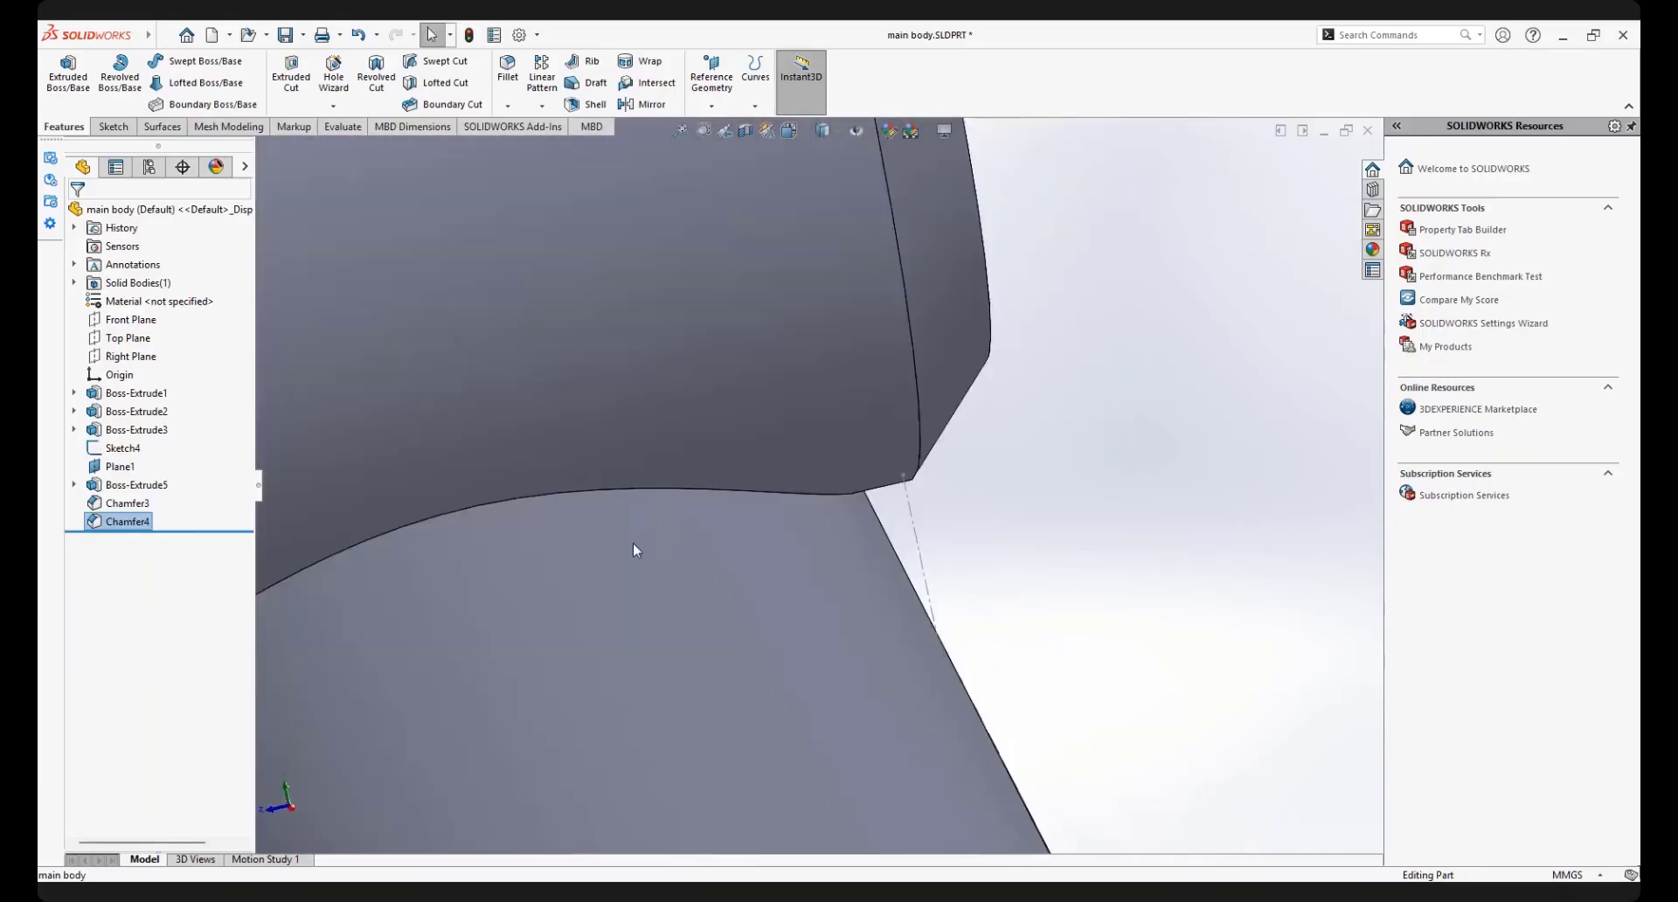
scroll(607, 528, "up", 5)
middle_click_drag(674, 487, 790, 486)
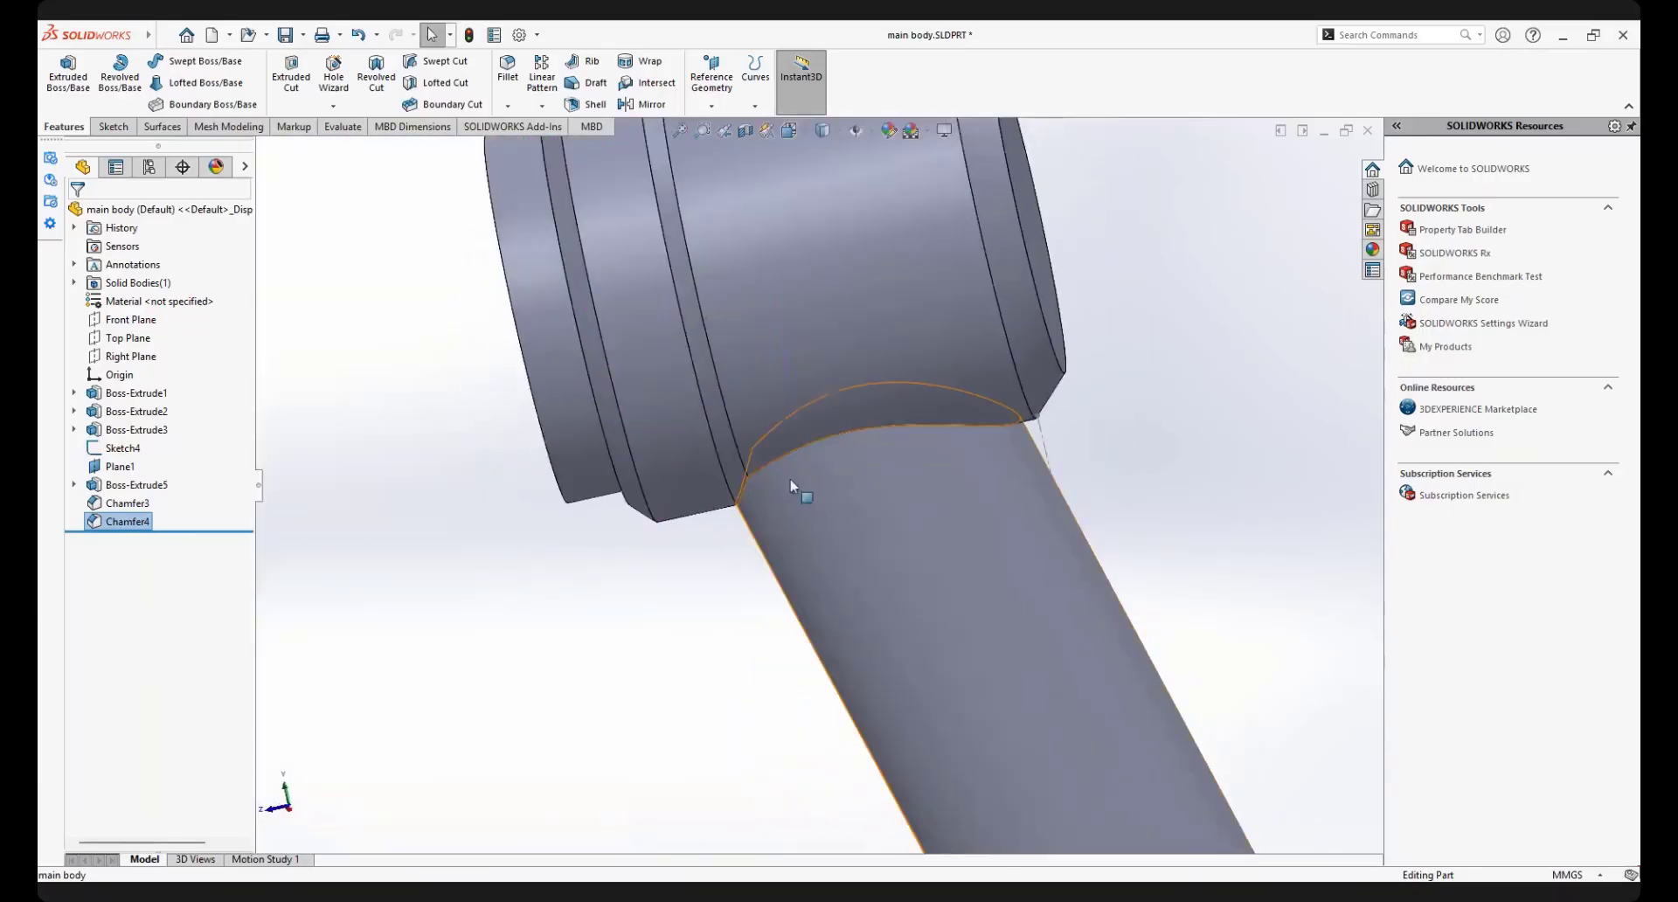
middle_click_drag(679, 505, 839, 450)
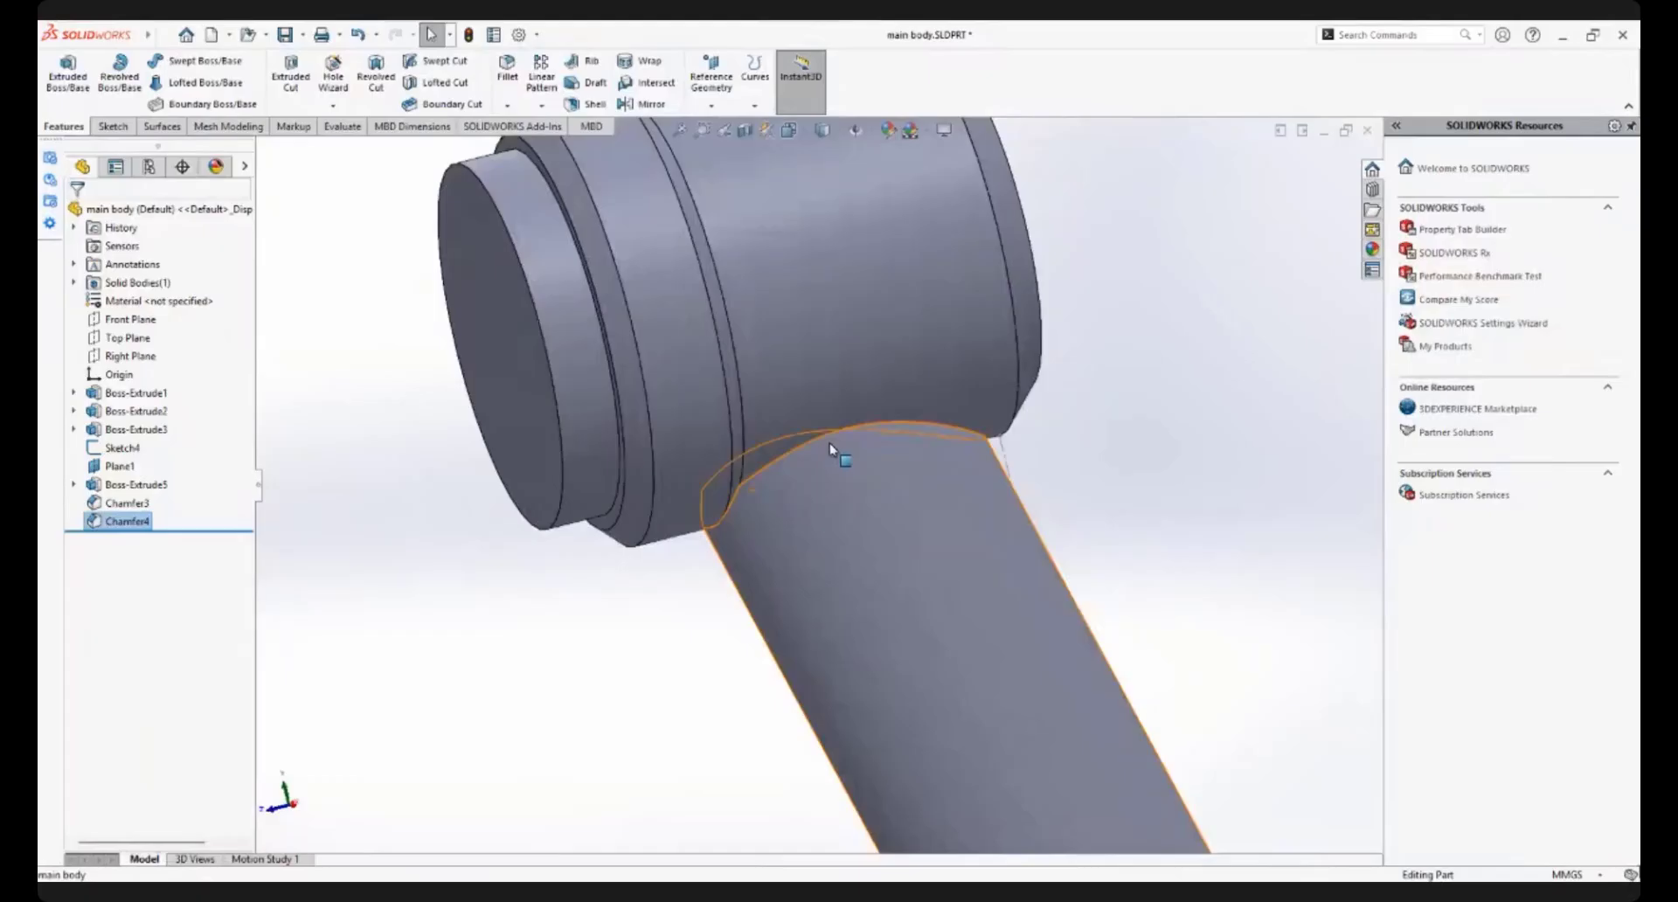
middle_click_drag(780, 437, 806, 464)
scroll(805, 549, "up", 5)
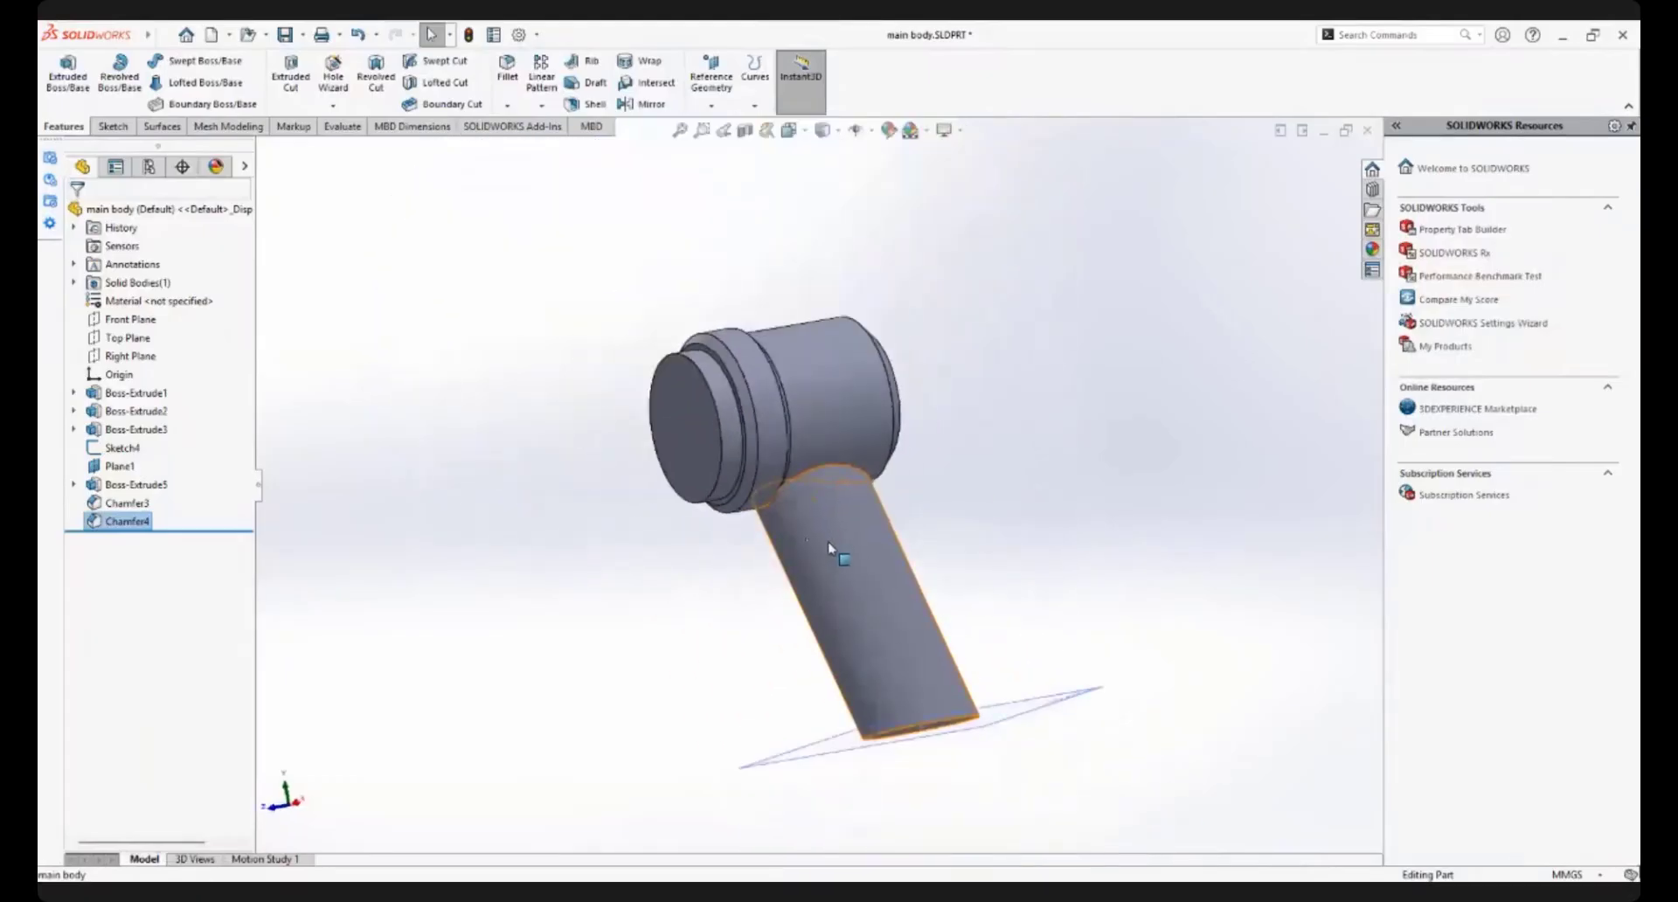
middle_click_drag(830, 548, 783, 598)
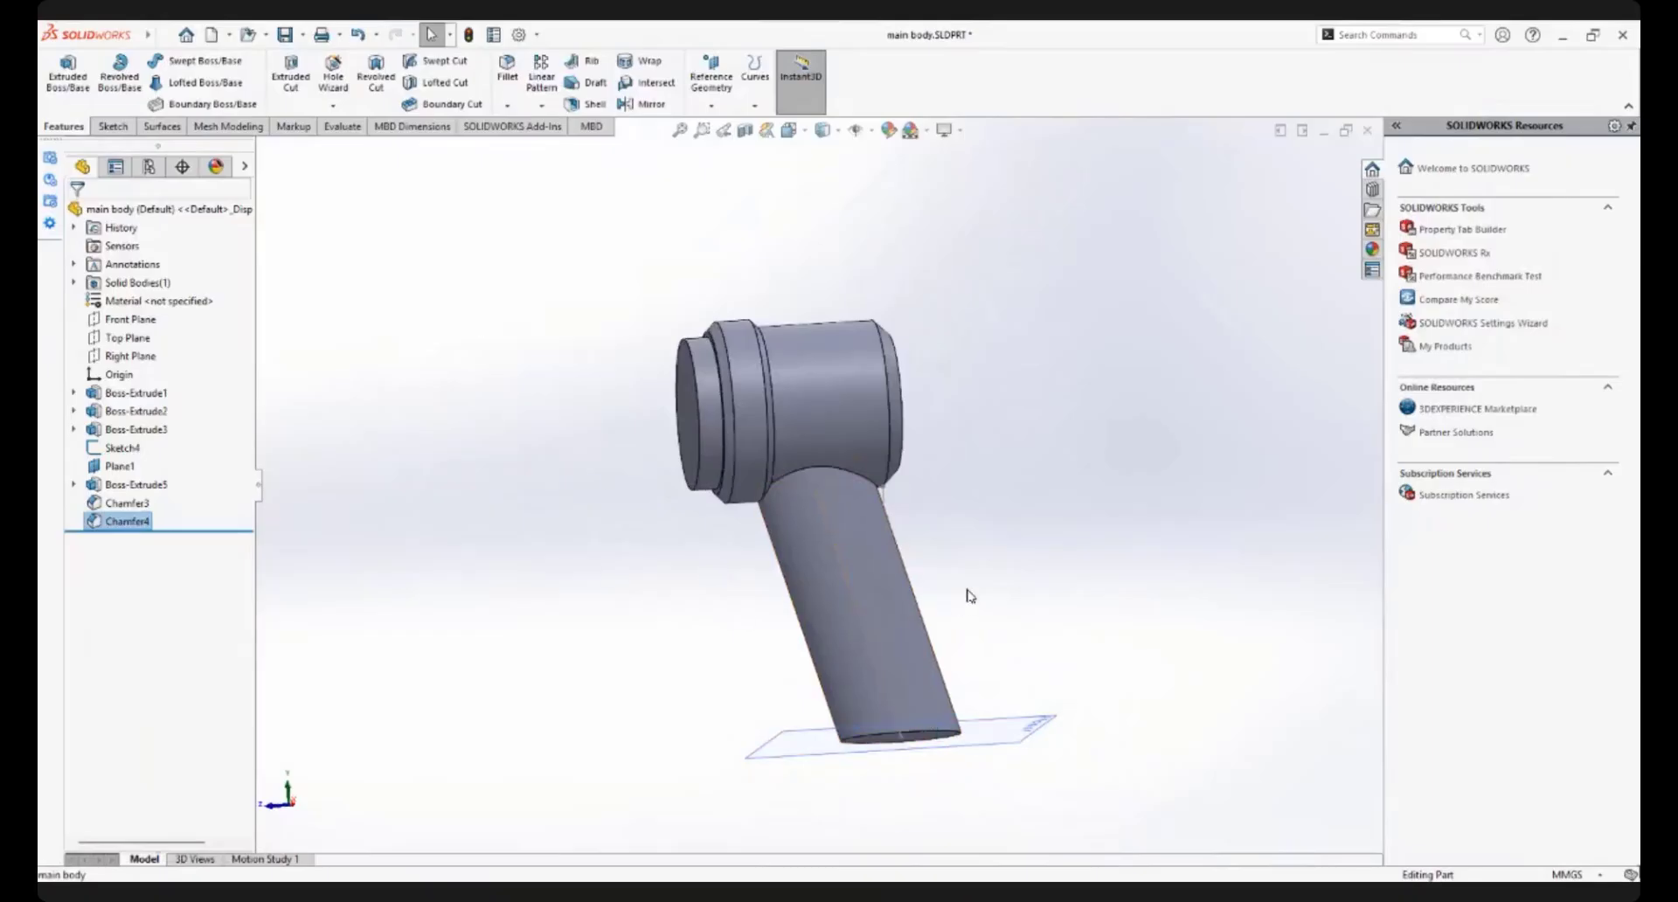
scroll(970, 590, "up", 4)
scroll(862, 510, "down", 4)
mouse_move(862, 516)
middle_mouse_down()
mouse_move(824, 477)
mouse_move(847, 737)
mouse_move(826, 726)
mouse_move(910, 648)
mouse_move(827, 607)
mouse_move(850, 613)
mouse_move(753, 467)
mouse_move(937, 469)
mouse_move(890, 489)
mouse_move(893, 516)
middle_mouse_up()
scroll(850, 675, "down", 1)
scroll(757, 470, "up", 4)
scroll(758, 472, "down", 3)
mouse_move(876, 396)
middle_mouse_down()
mouse_move(924, 354)
mouse_move(905, 394)
middle_mouse_up()
middle_click_drag(918, 526, 888, 708)
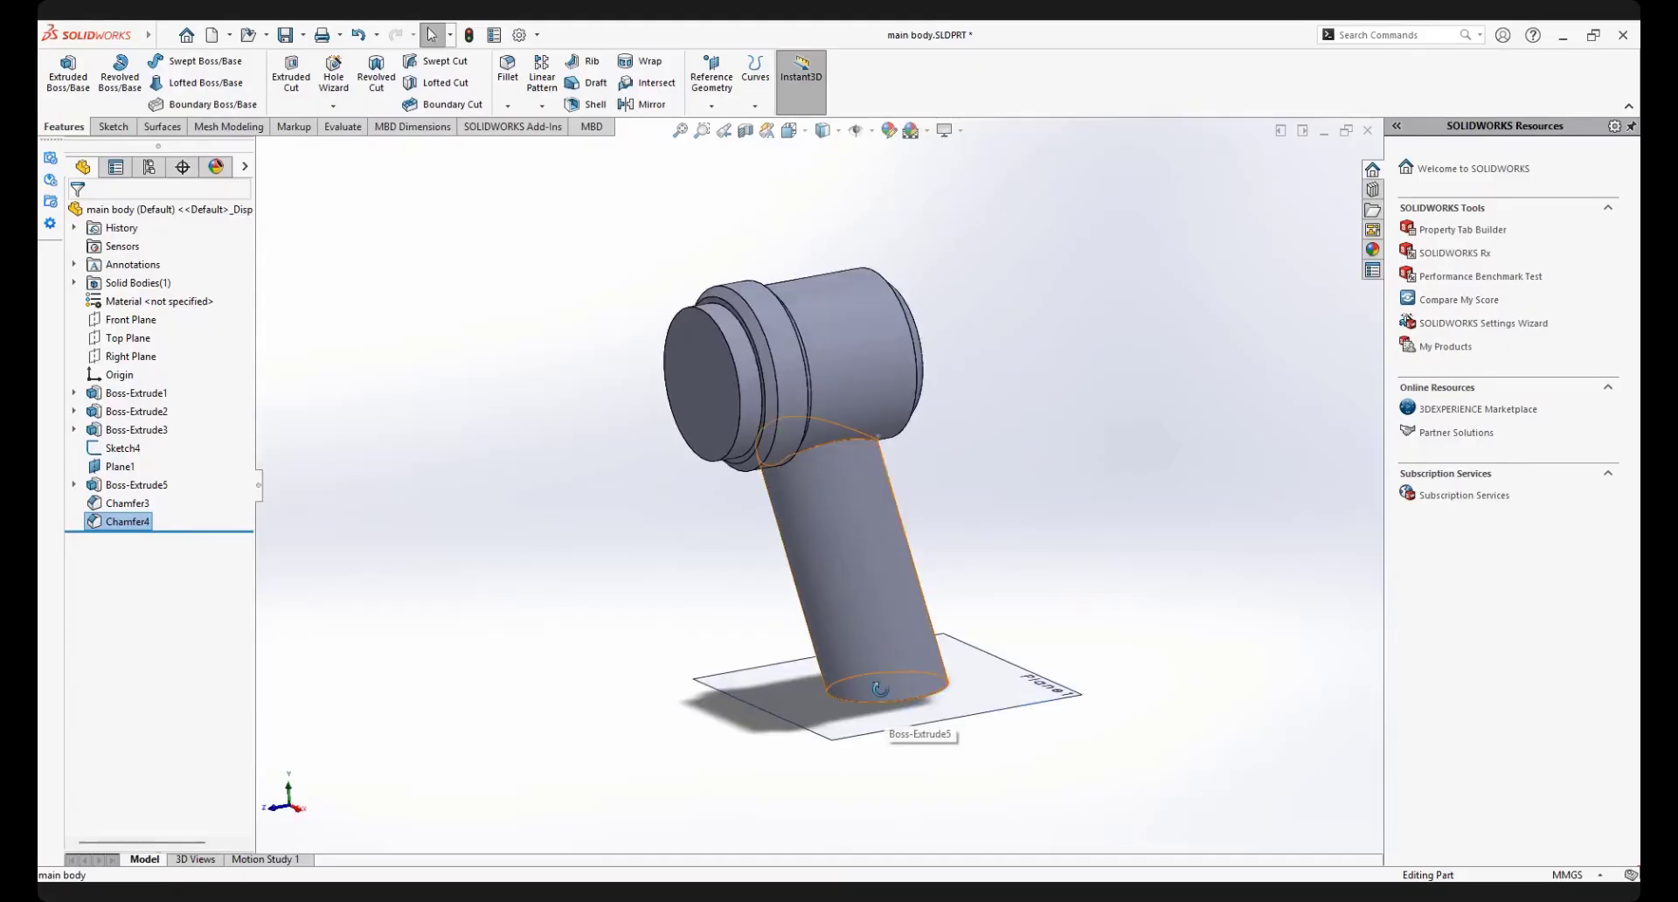
Chamfer the elliptical edge at the handle's free end 5 mm at 45 degrees, and save the part
left_click(508, 106)
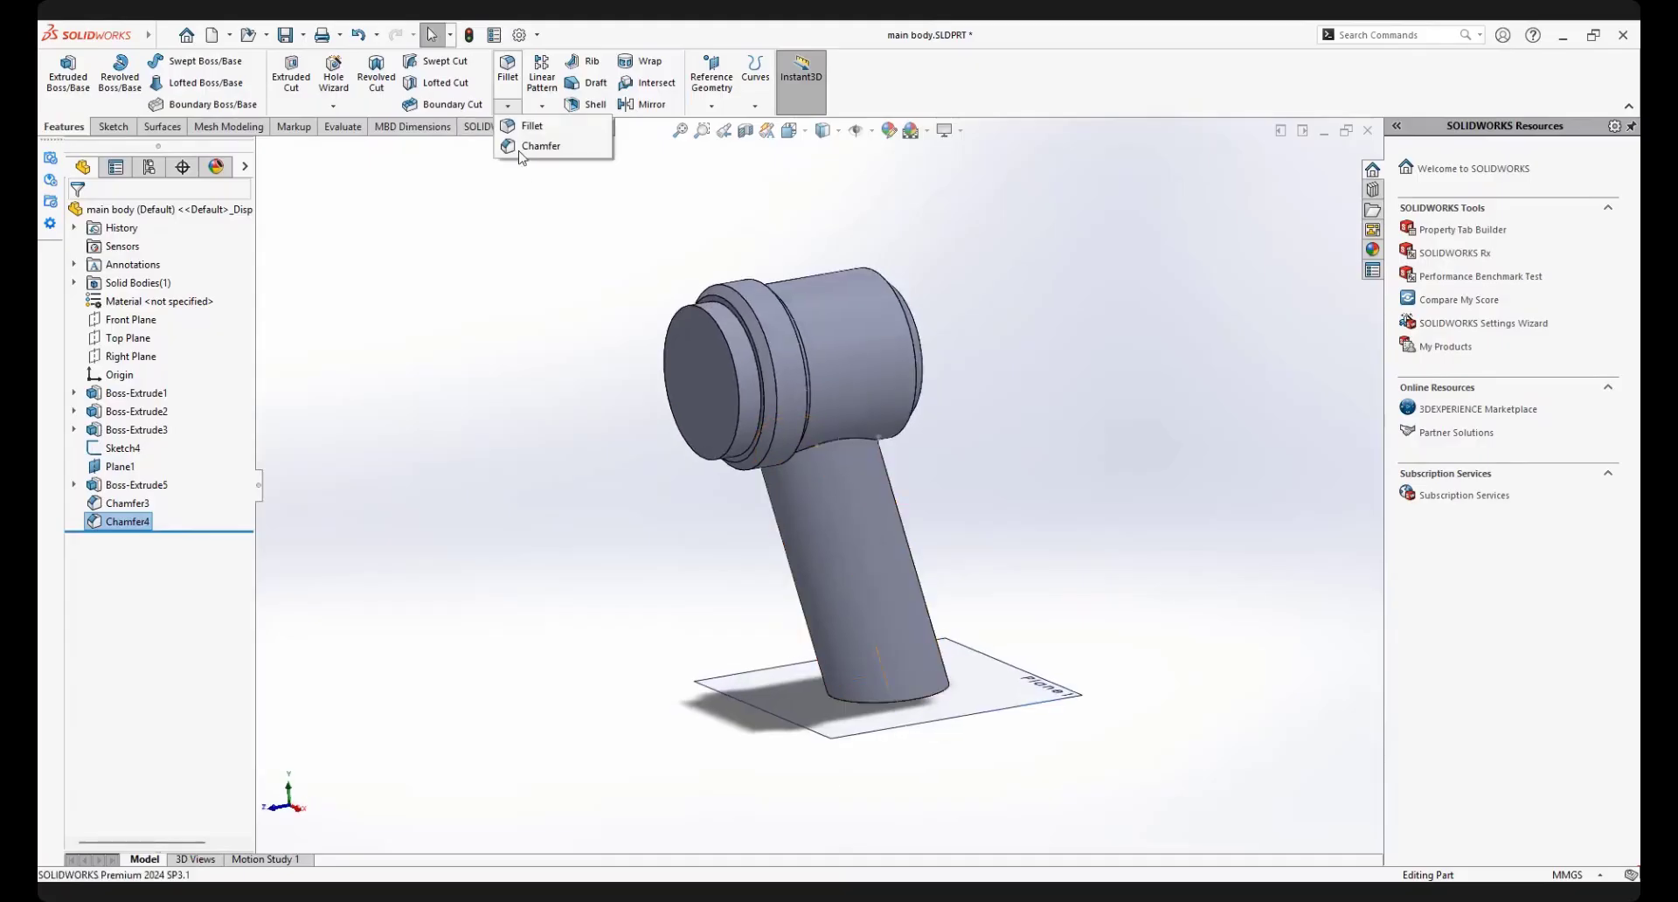
left_click(534, 146)
middle_click_drag(888, 595, 879, 419)
scroll(865, 686, "down", 1)
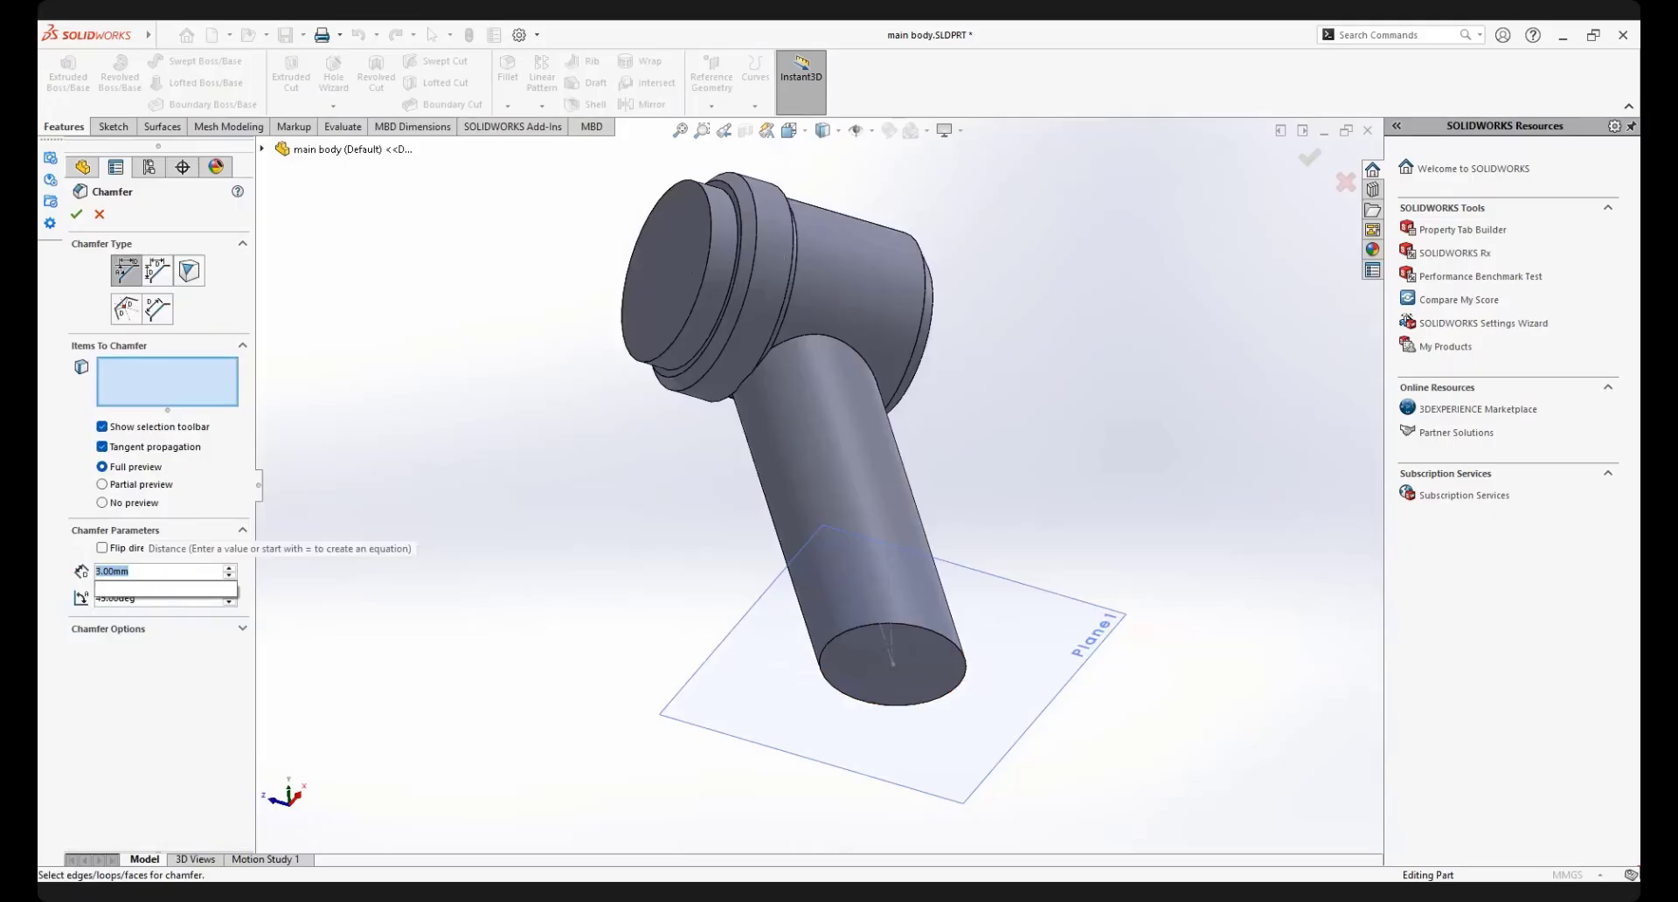
type("5")
key("Return")
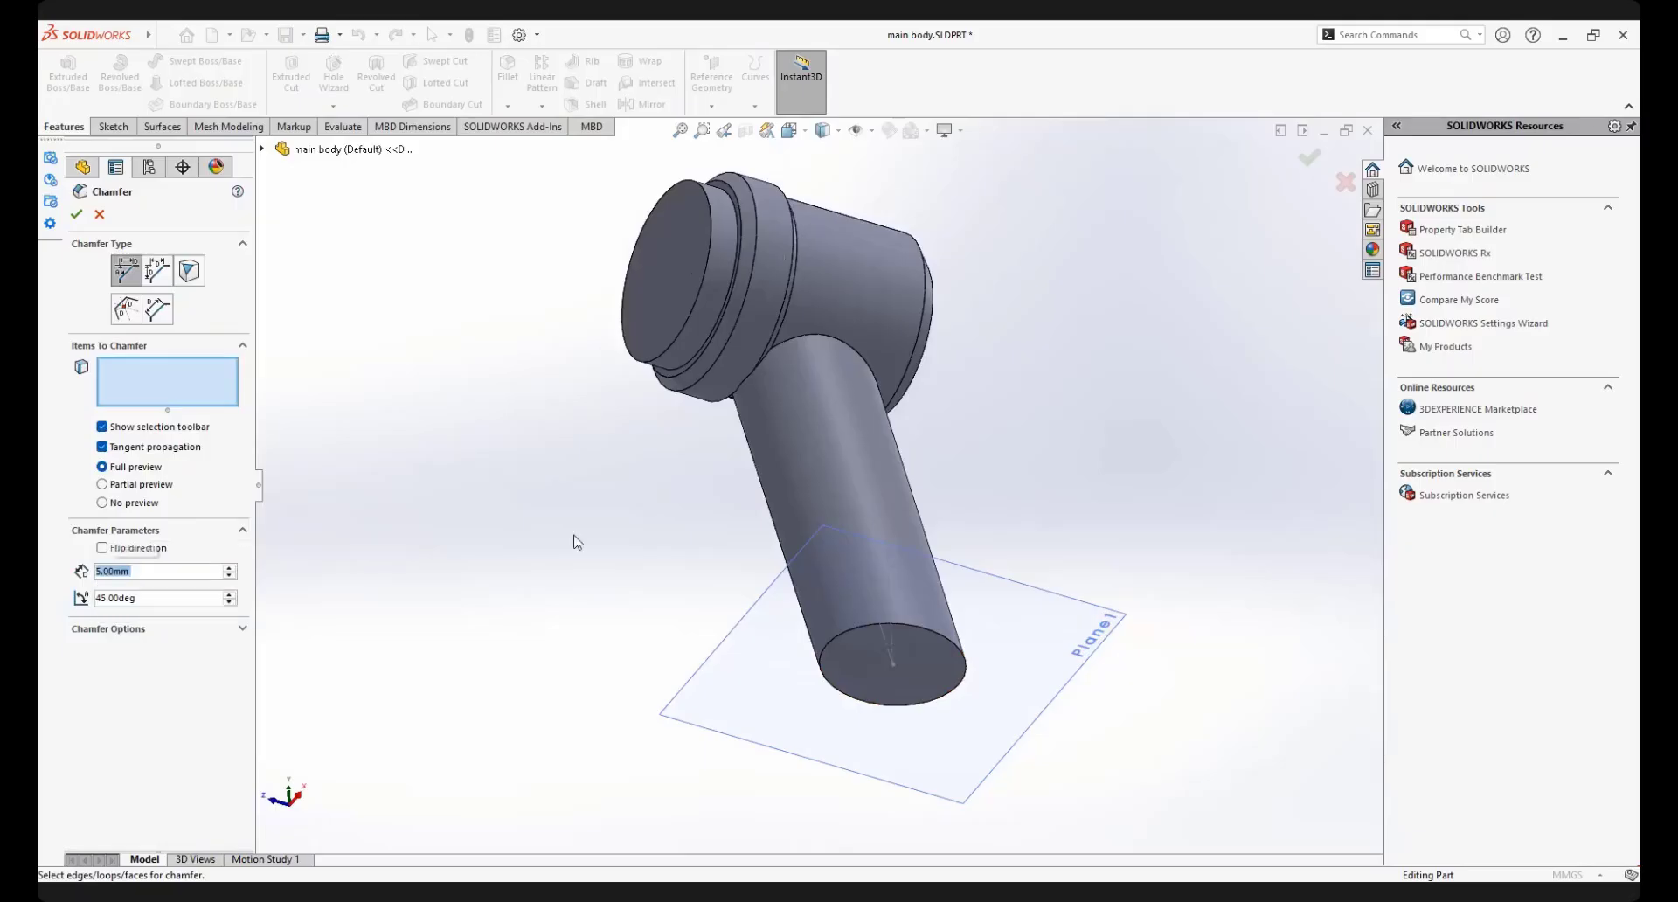
left_click(899, 622)
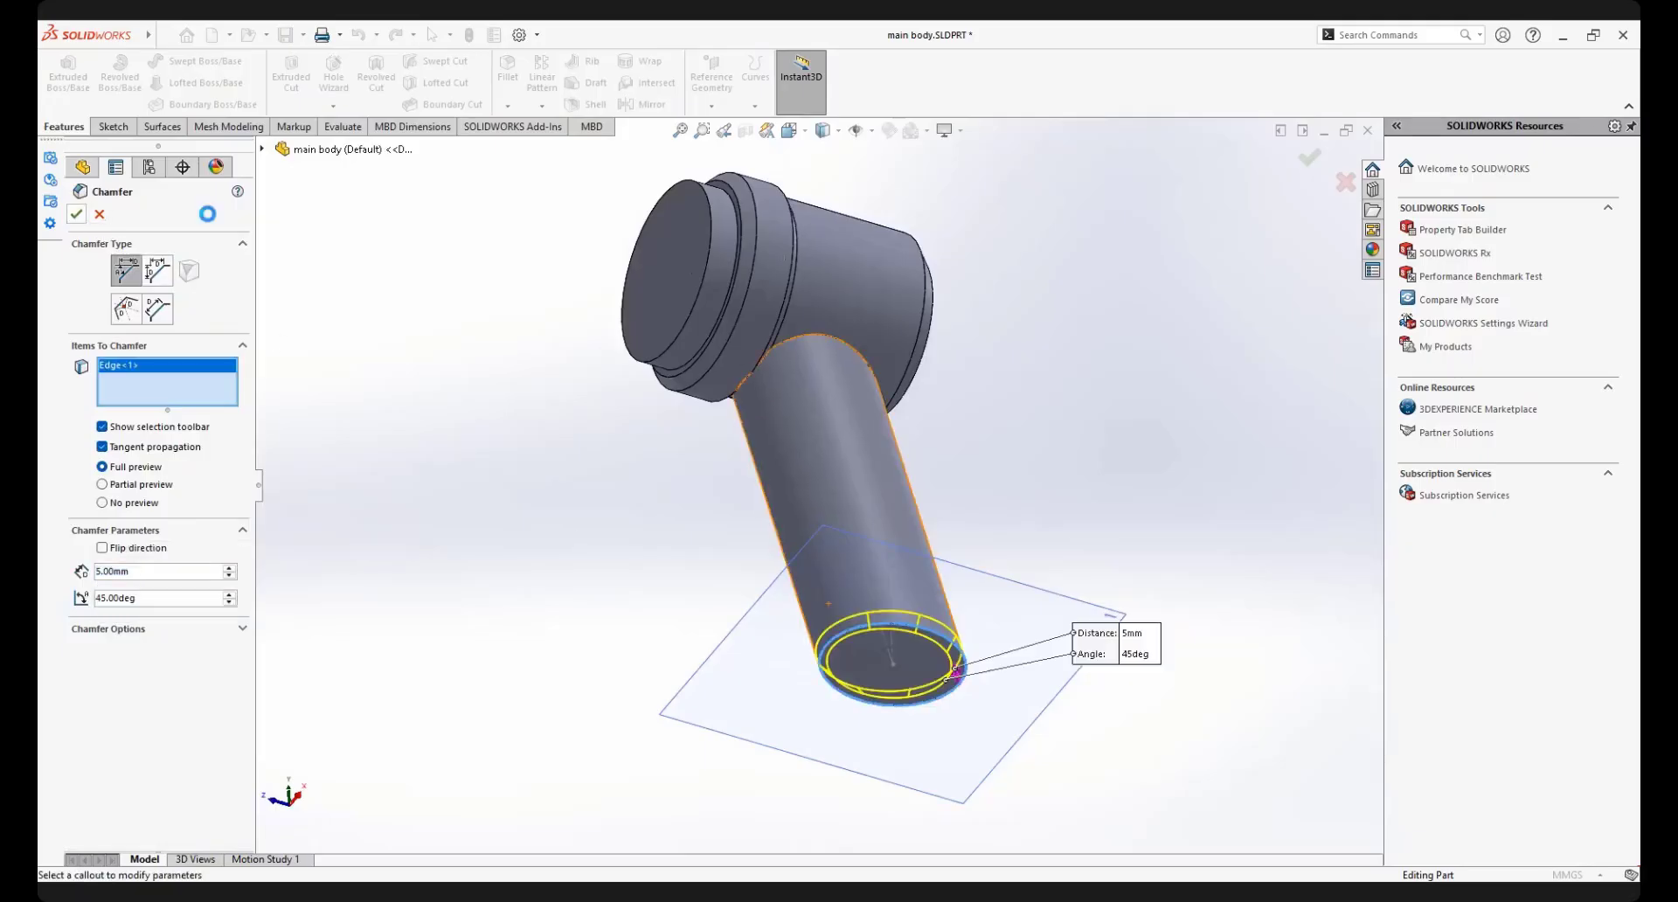
middle_click_drag(824, 444, 791, 488)
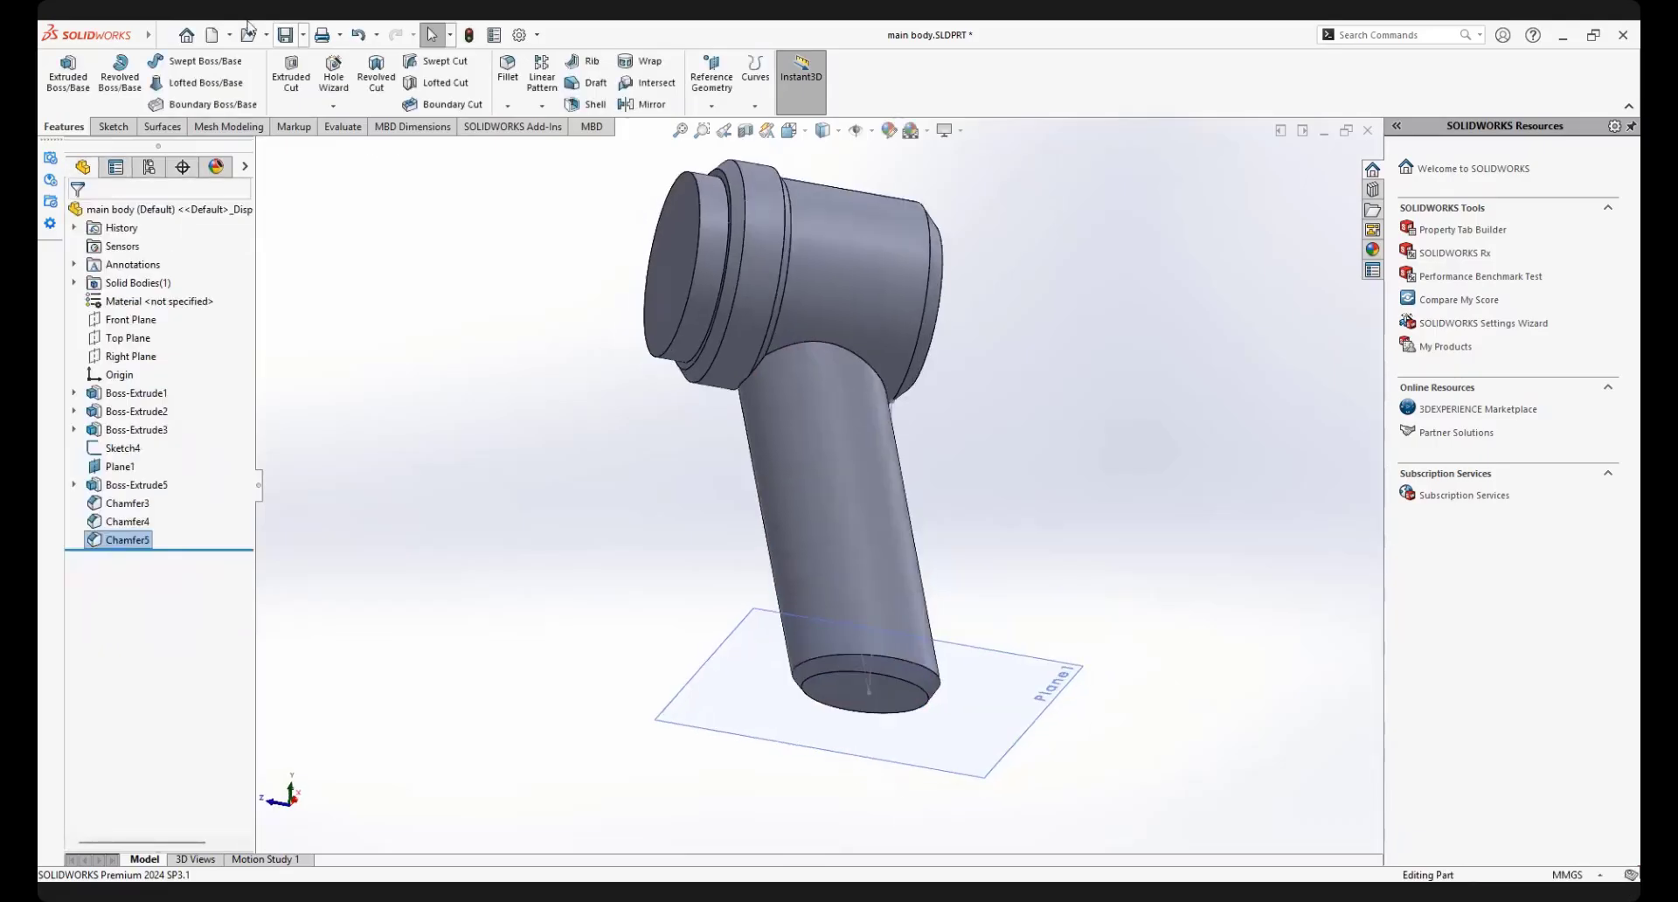
Split the part along the Right Plane, keeping both resulting bodies with cut bodies consumed, and list the solid bodies
middle_click_drag(763, 306, 835, 397)
scroll(835, 397, "down", 1)
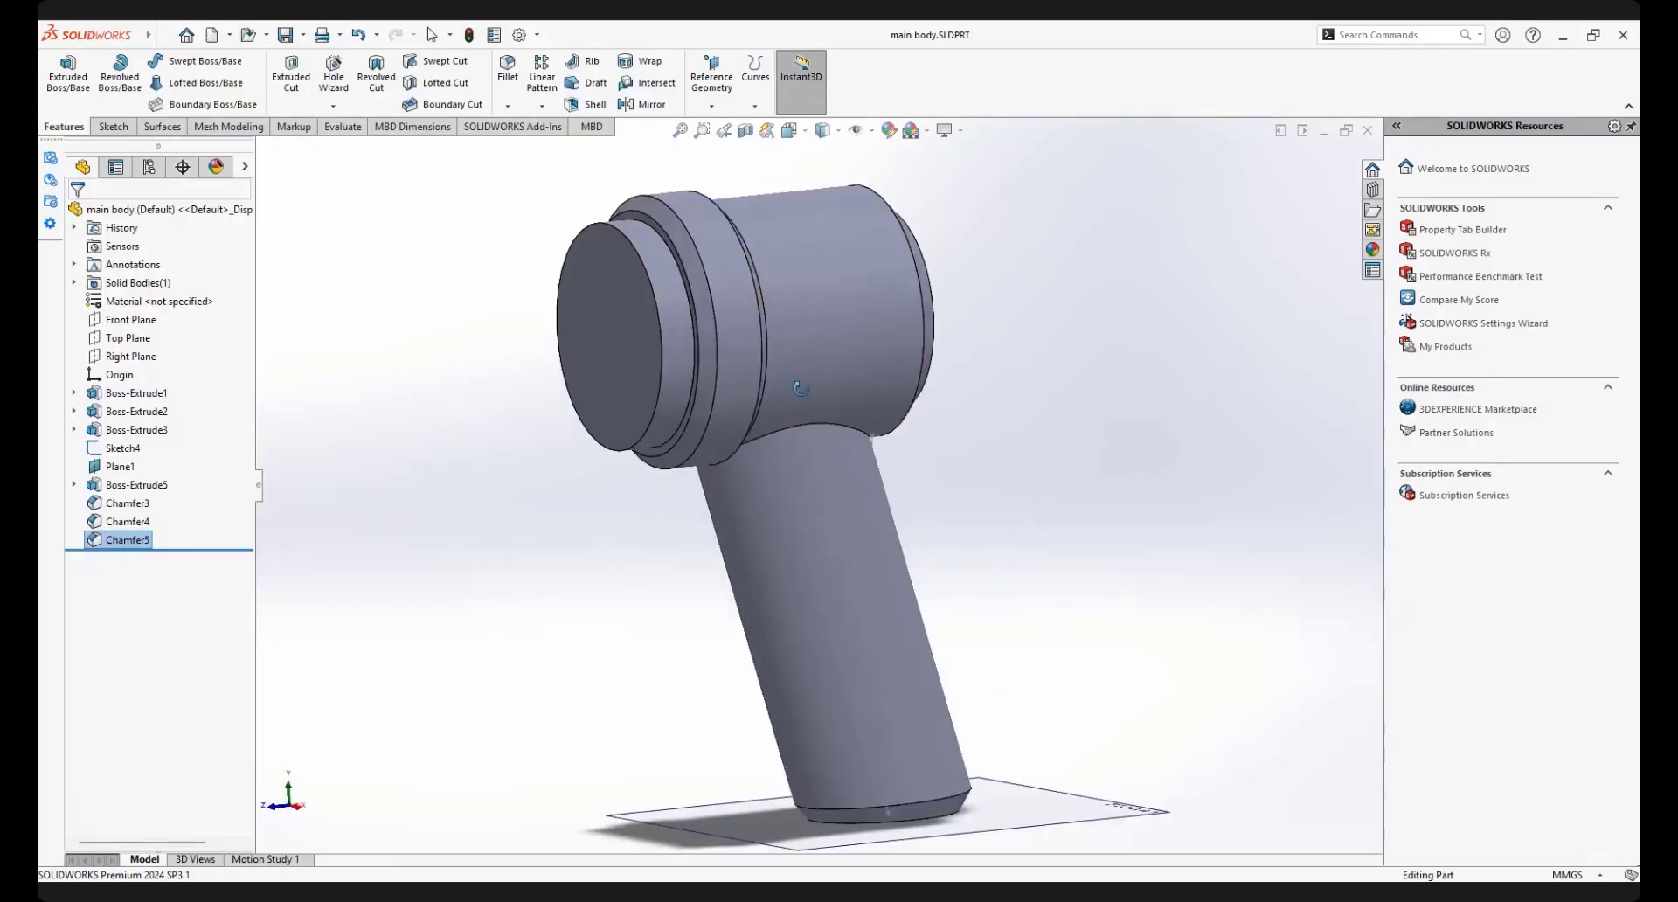
scroll(839, 516, "up", 3)
middle_click_drag(840, 521, 914, 523)
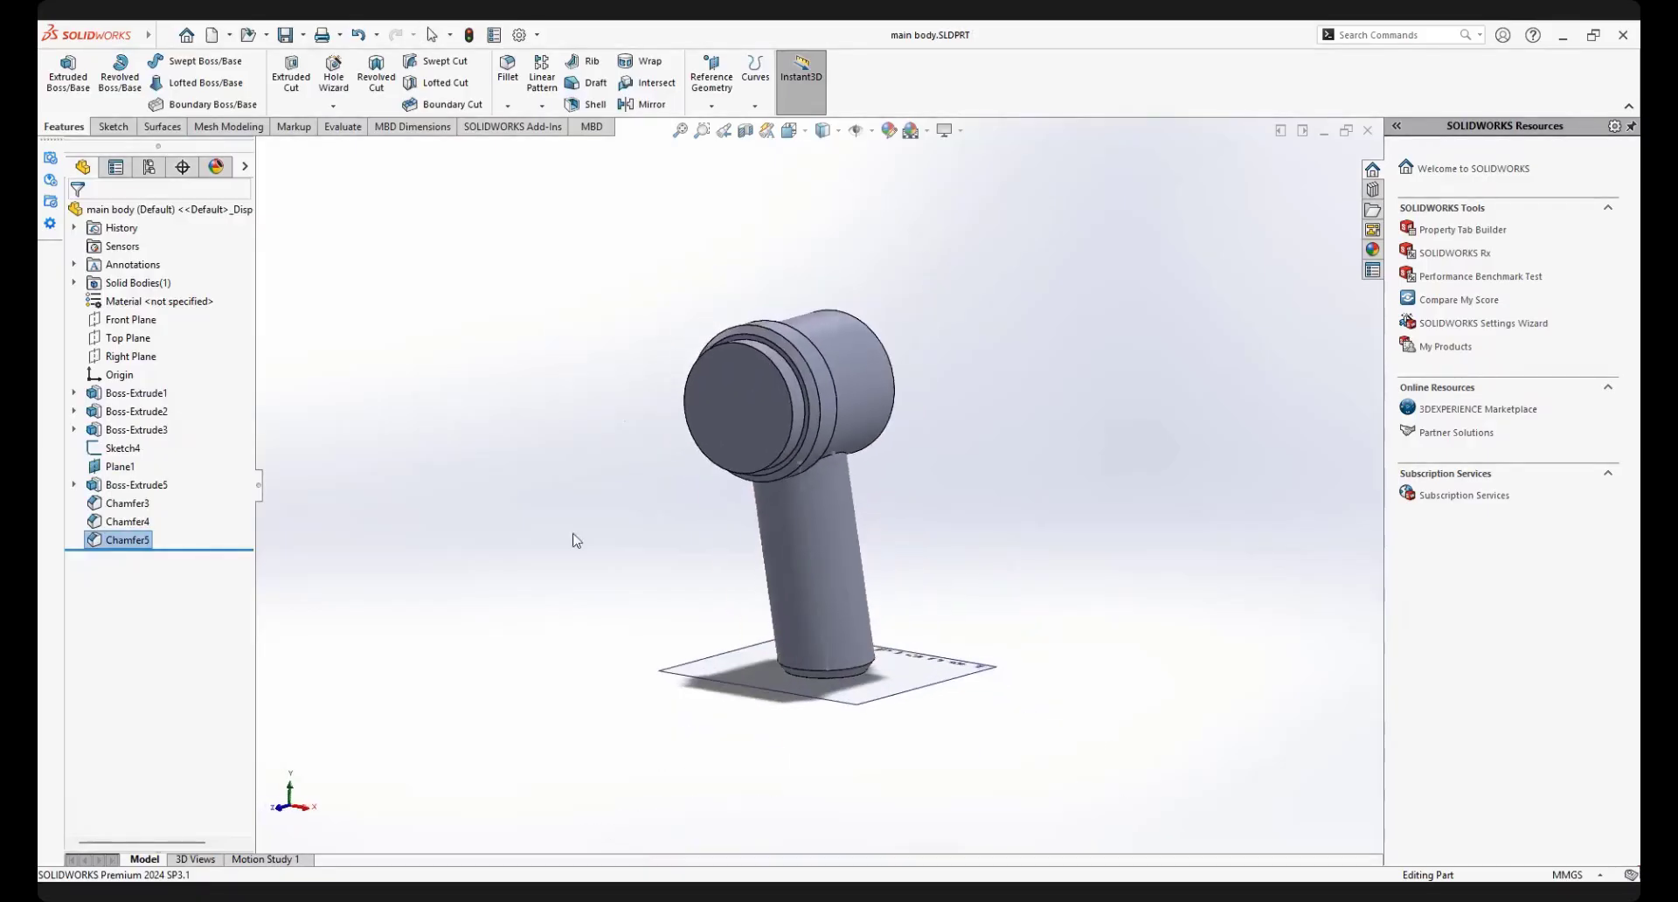
left_click(131, 356)
mouse_move(687, 473)
middle_mouse_down()
mouse_move(756, 451)
mouse_move(674, 479)
middle_mouse_up()
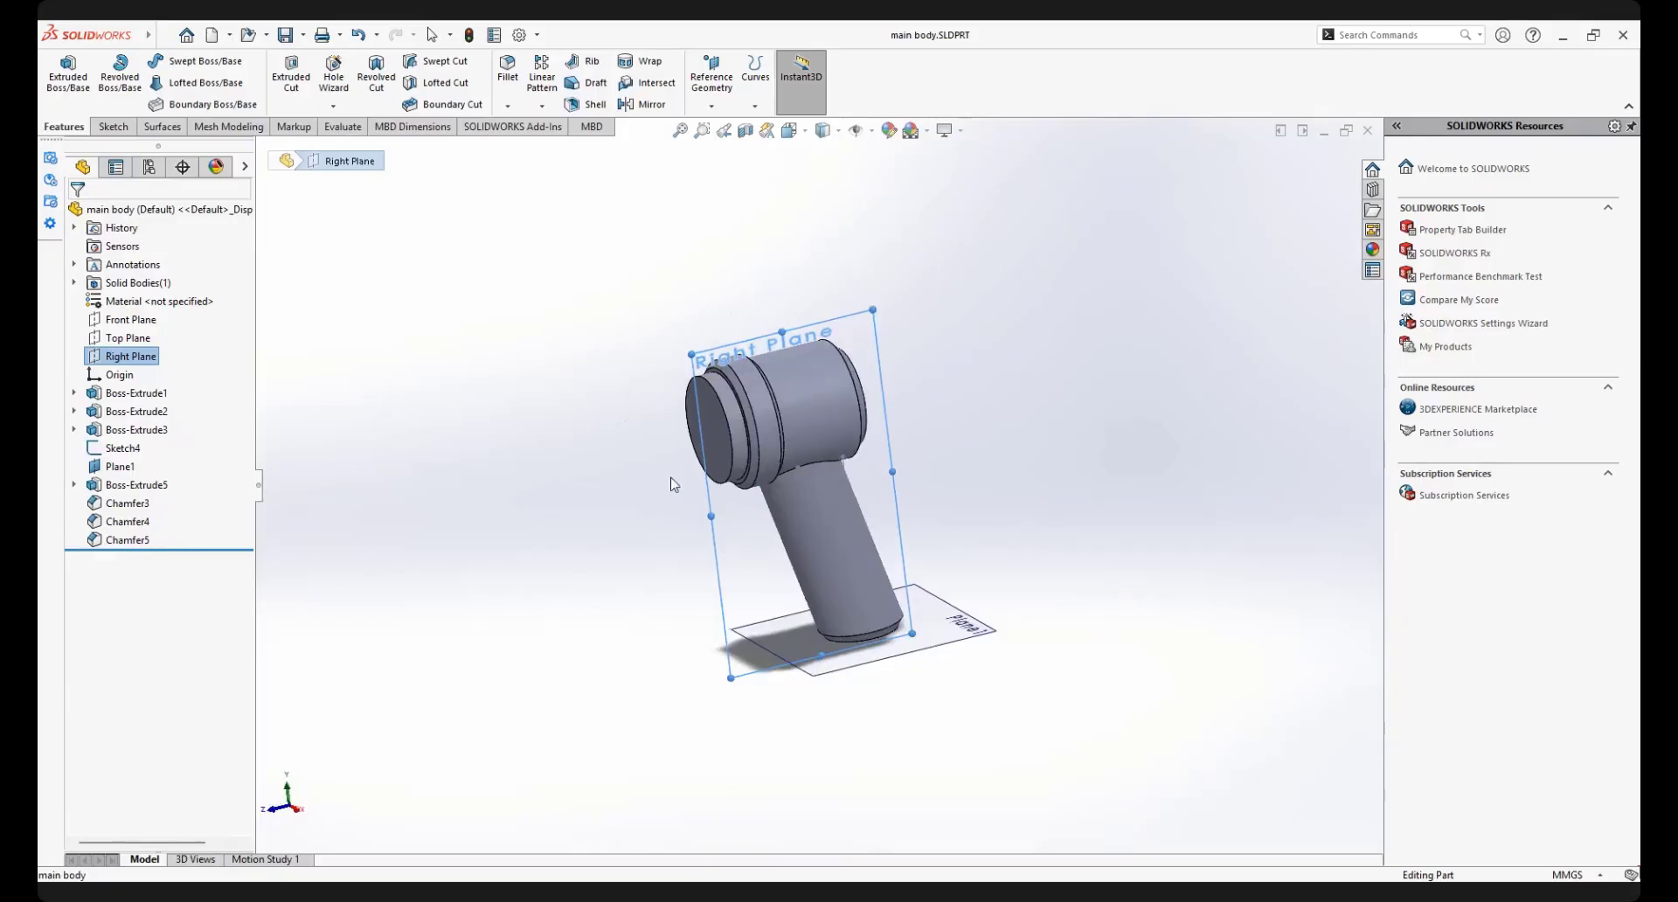
mouse_move(149, 35)
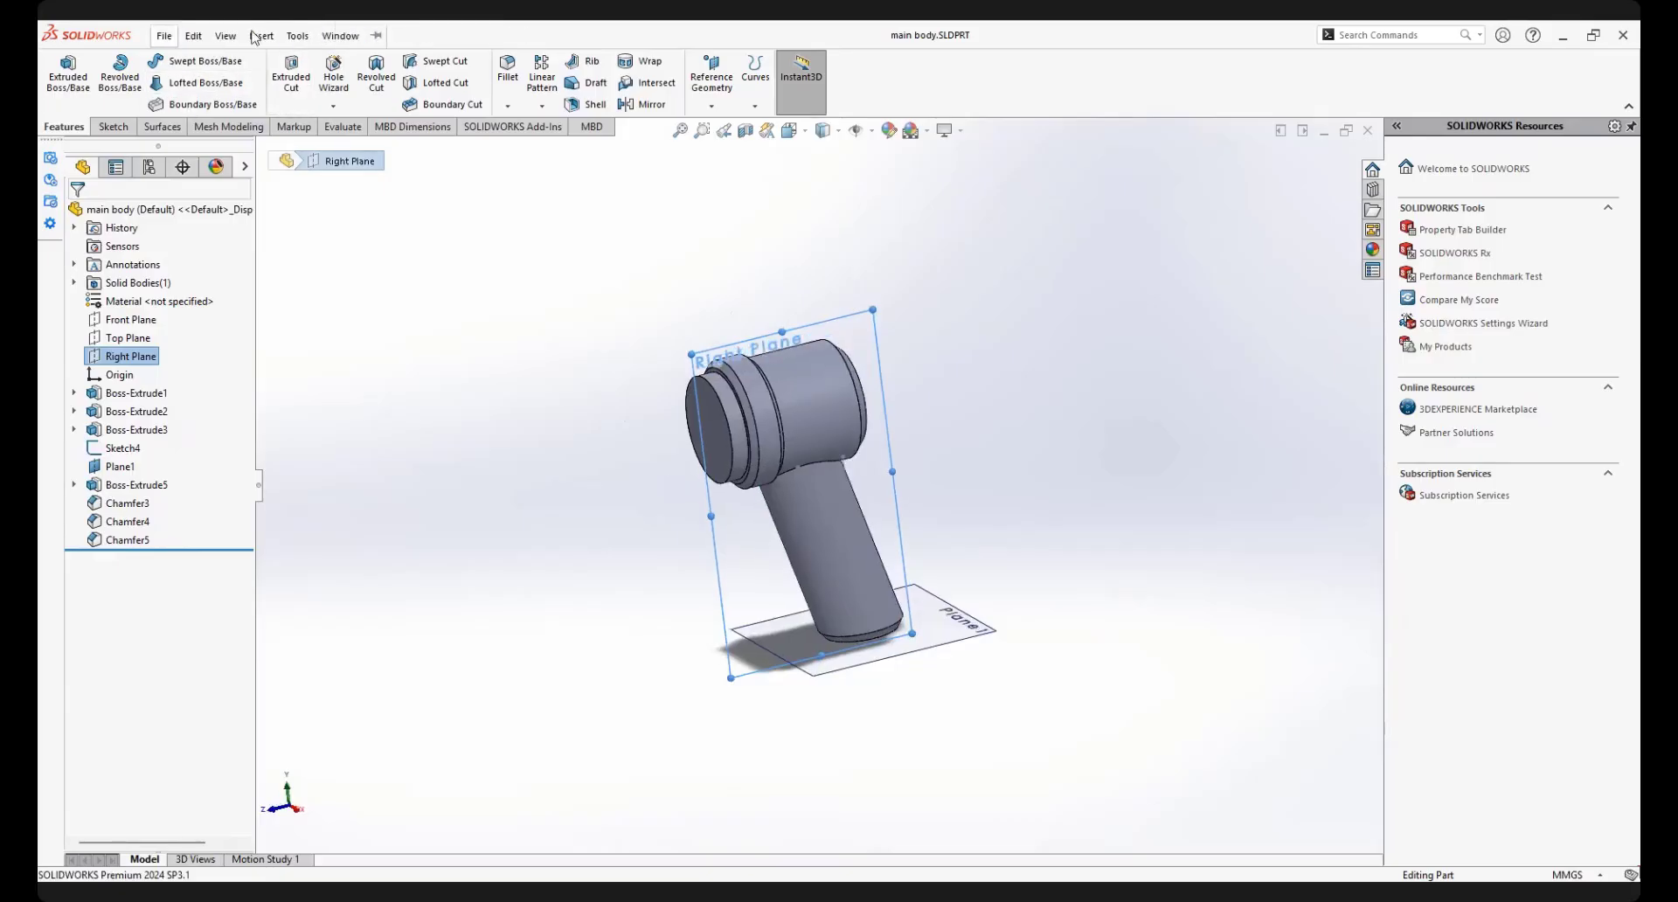
left_click(225, 35)
left_click(261, 35)
left_click(261, 35)
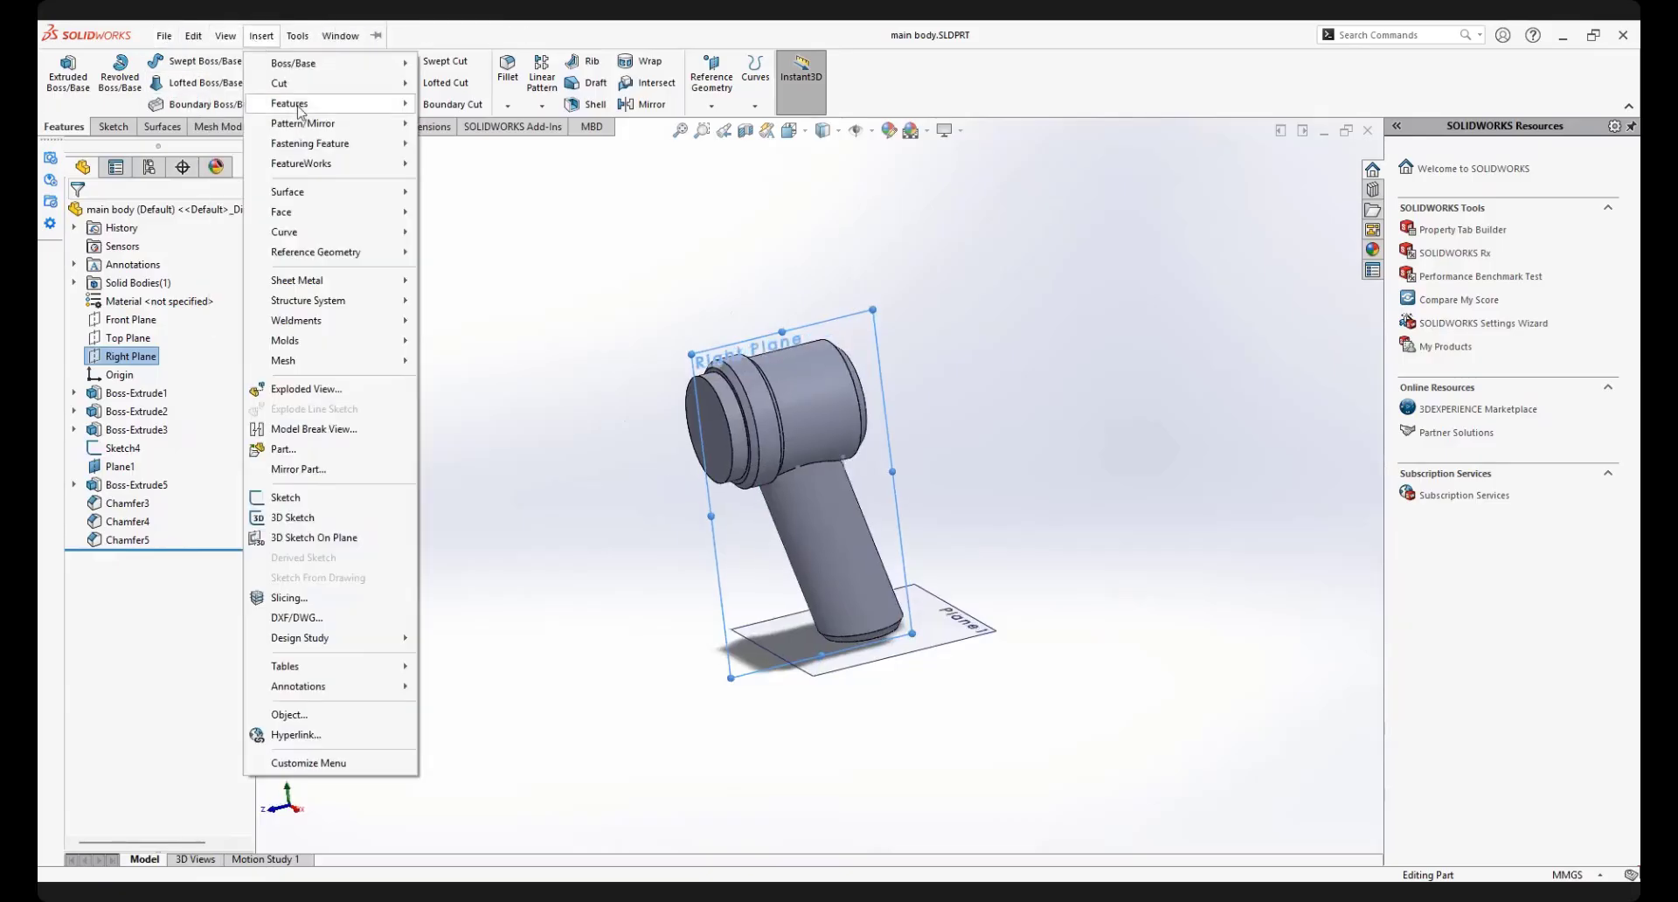
mouse_move(301, 103)
left_click(494, 549)
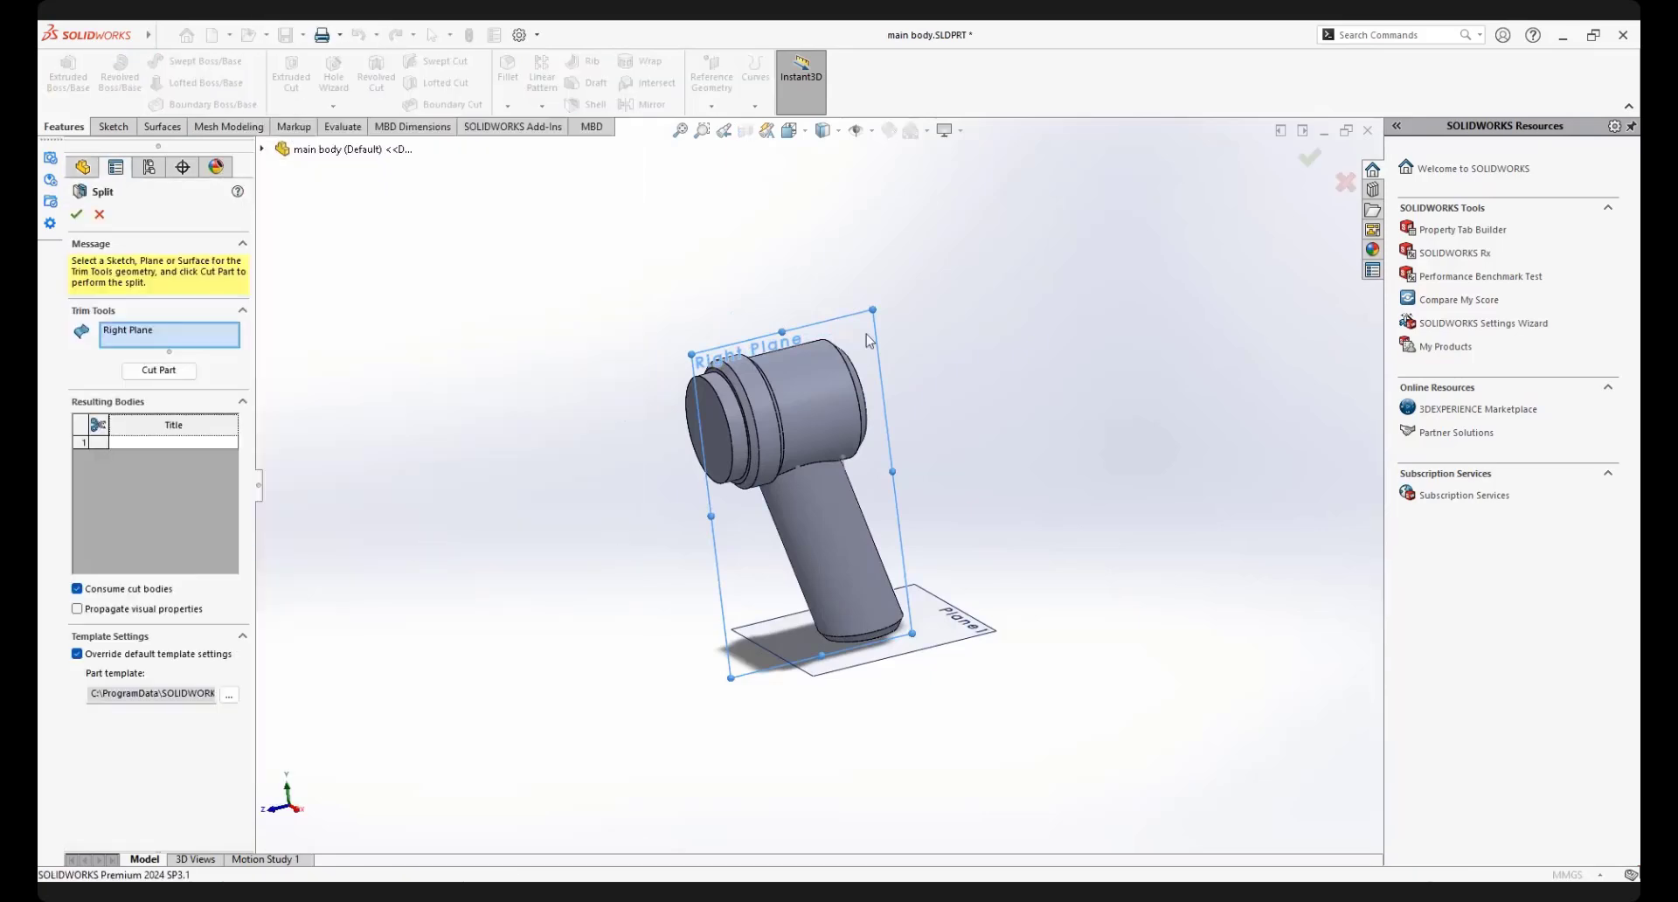
left_click(155, 369)
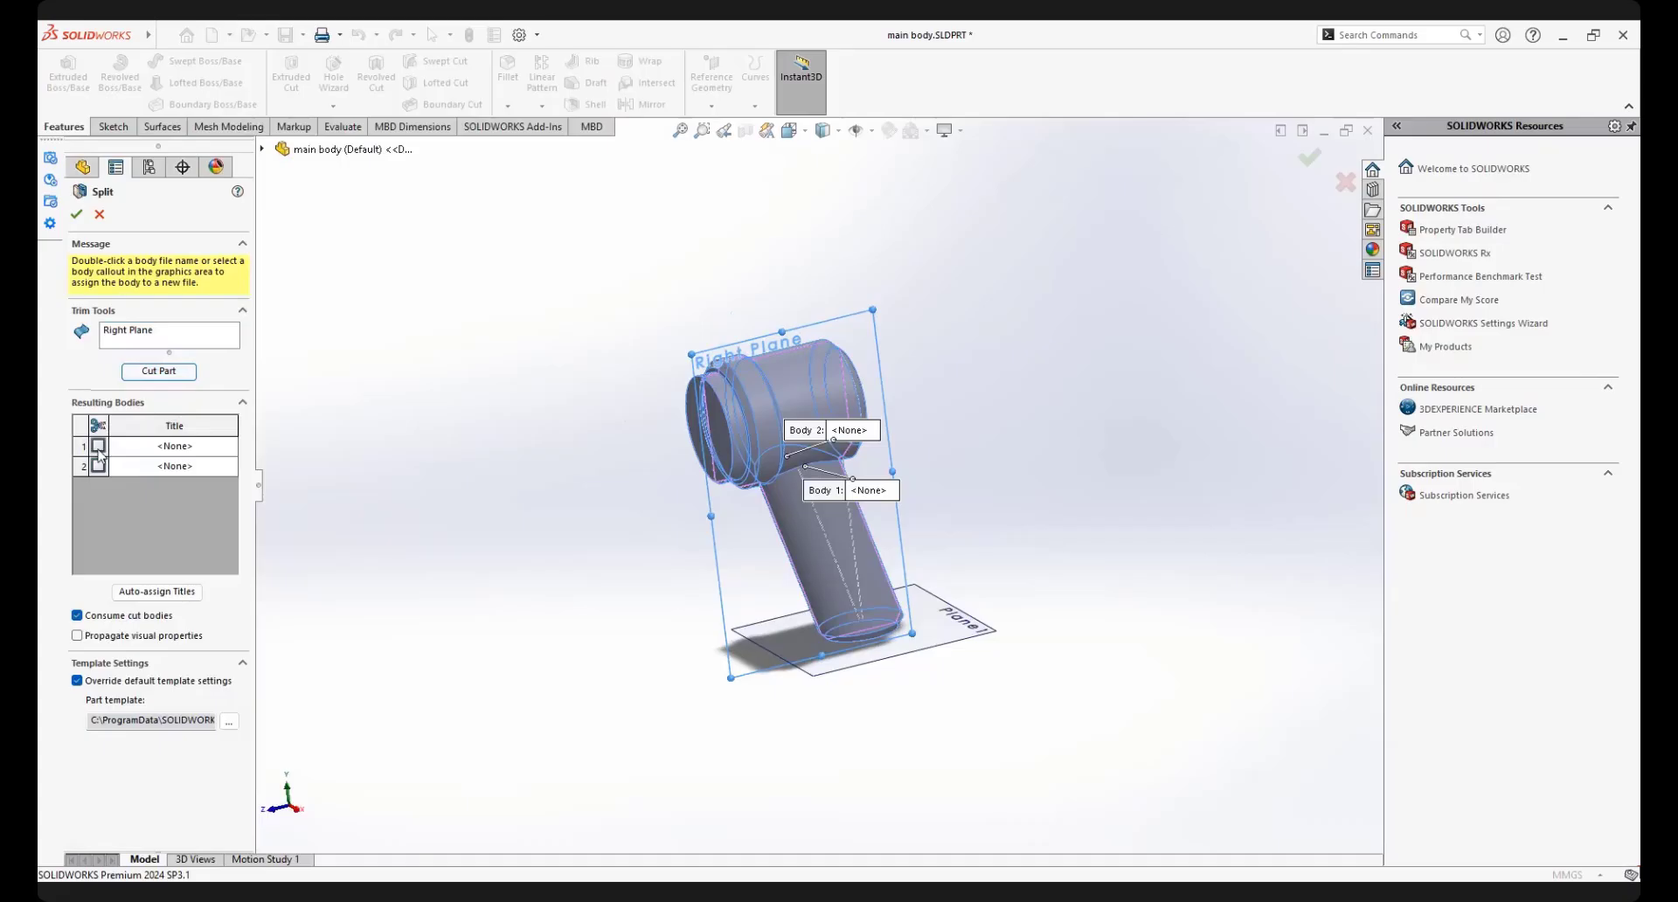
left_click(98, 447)
left_click(99, 466)
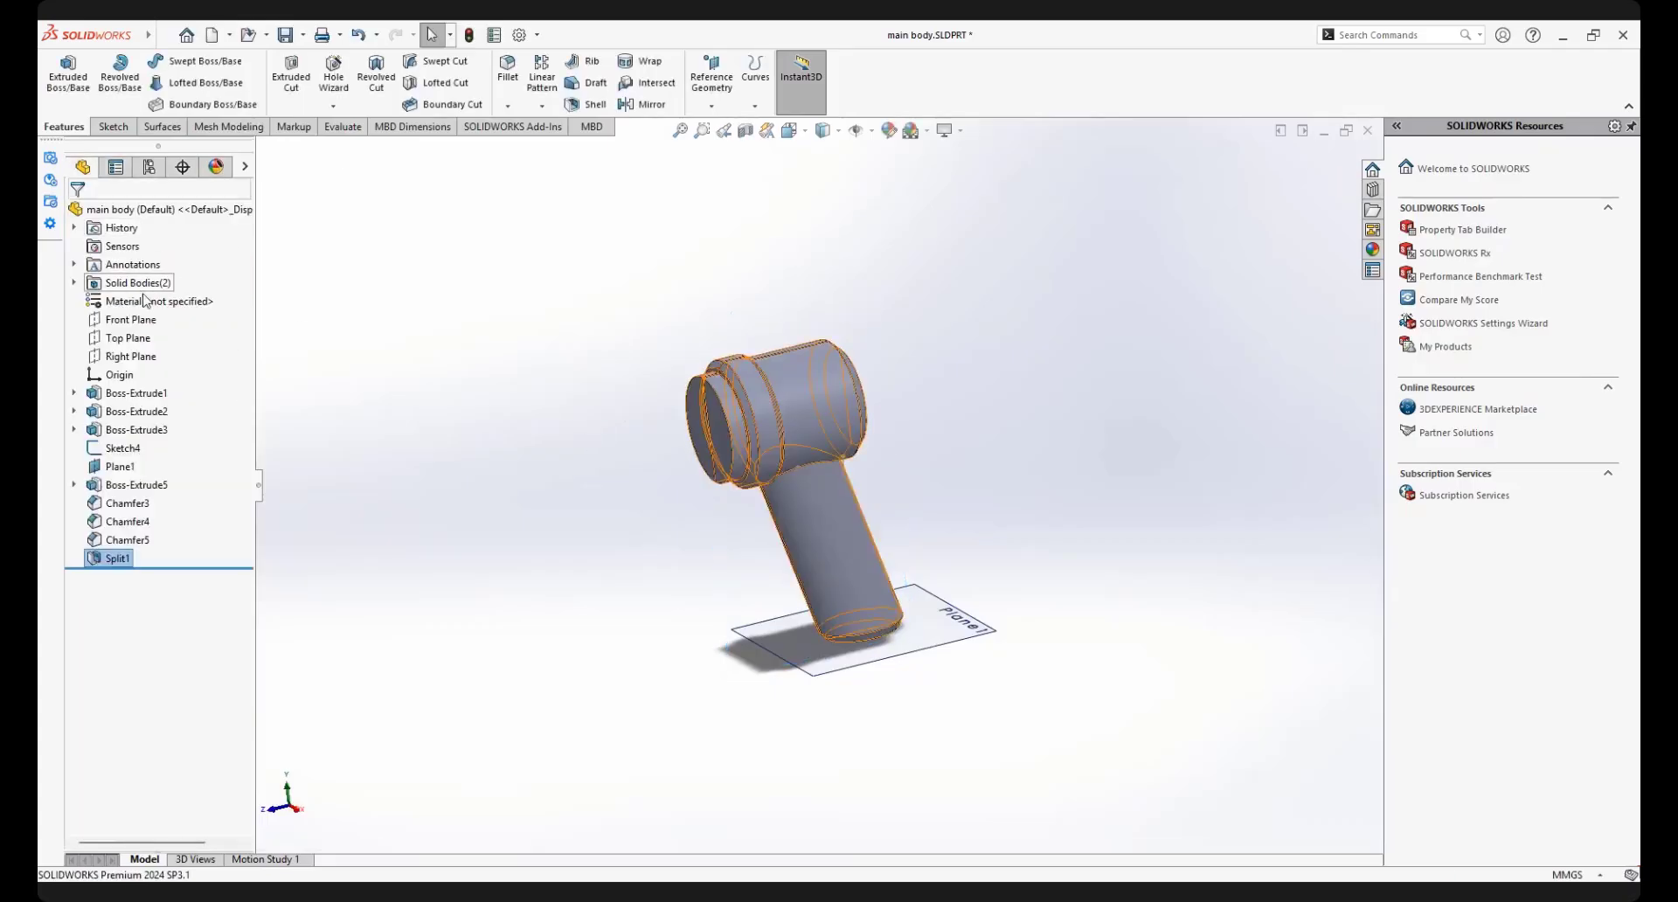
left_click(74, 283)
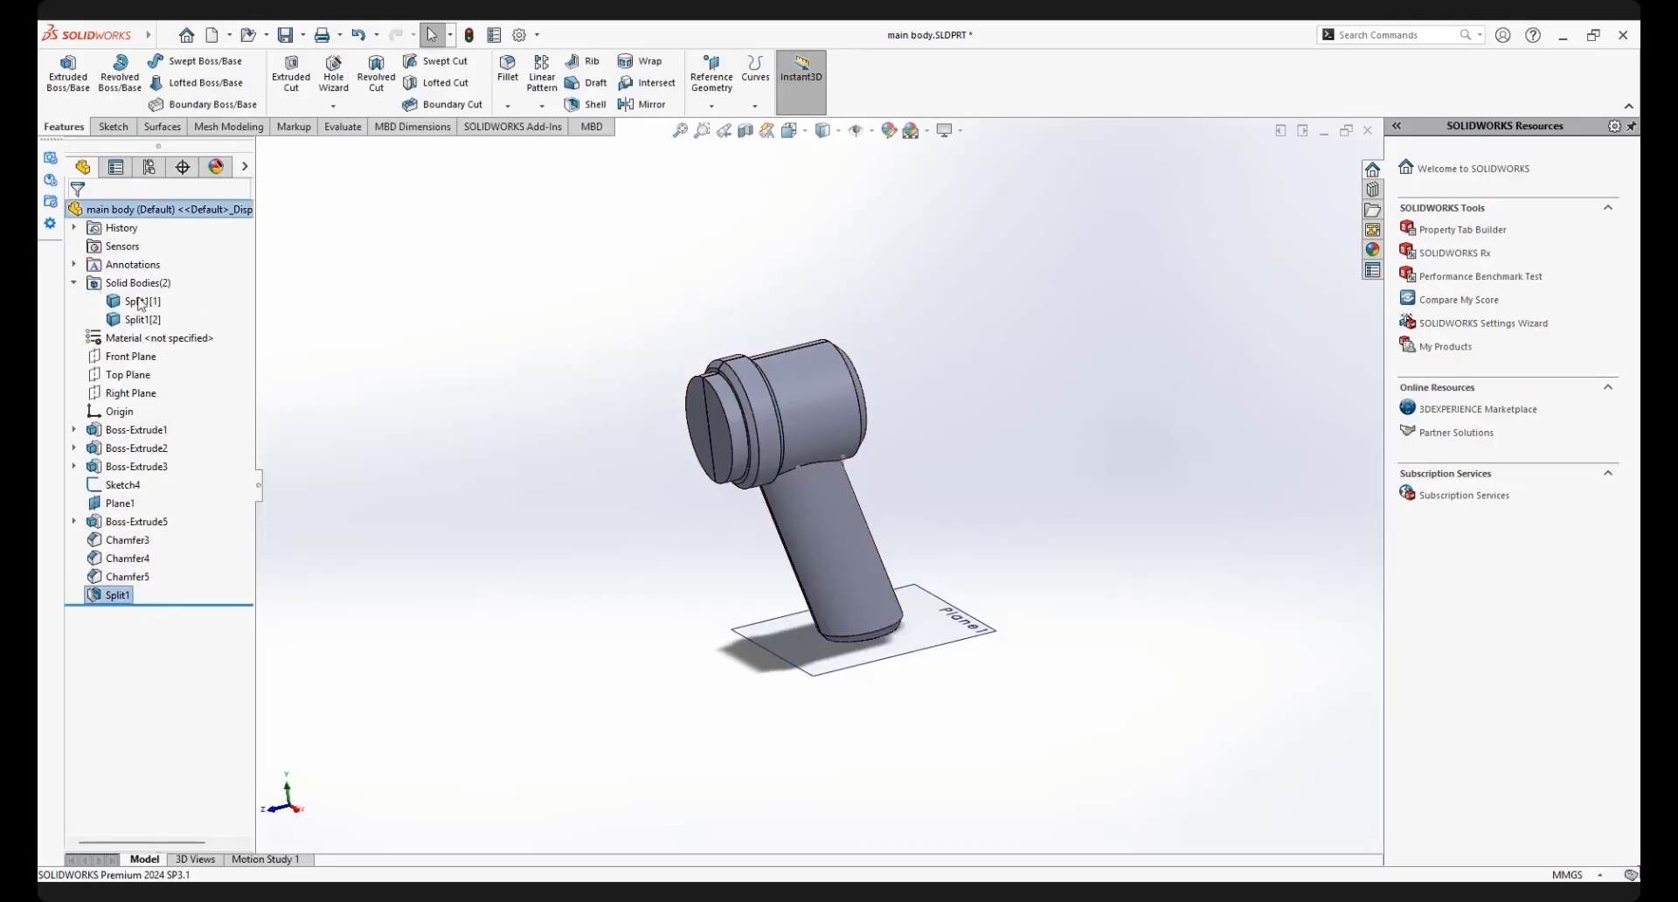
Identify the two split bodies in the model, and isolate the first one, Split1[1]
left_click(134, 301)
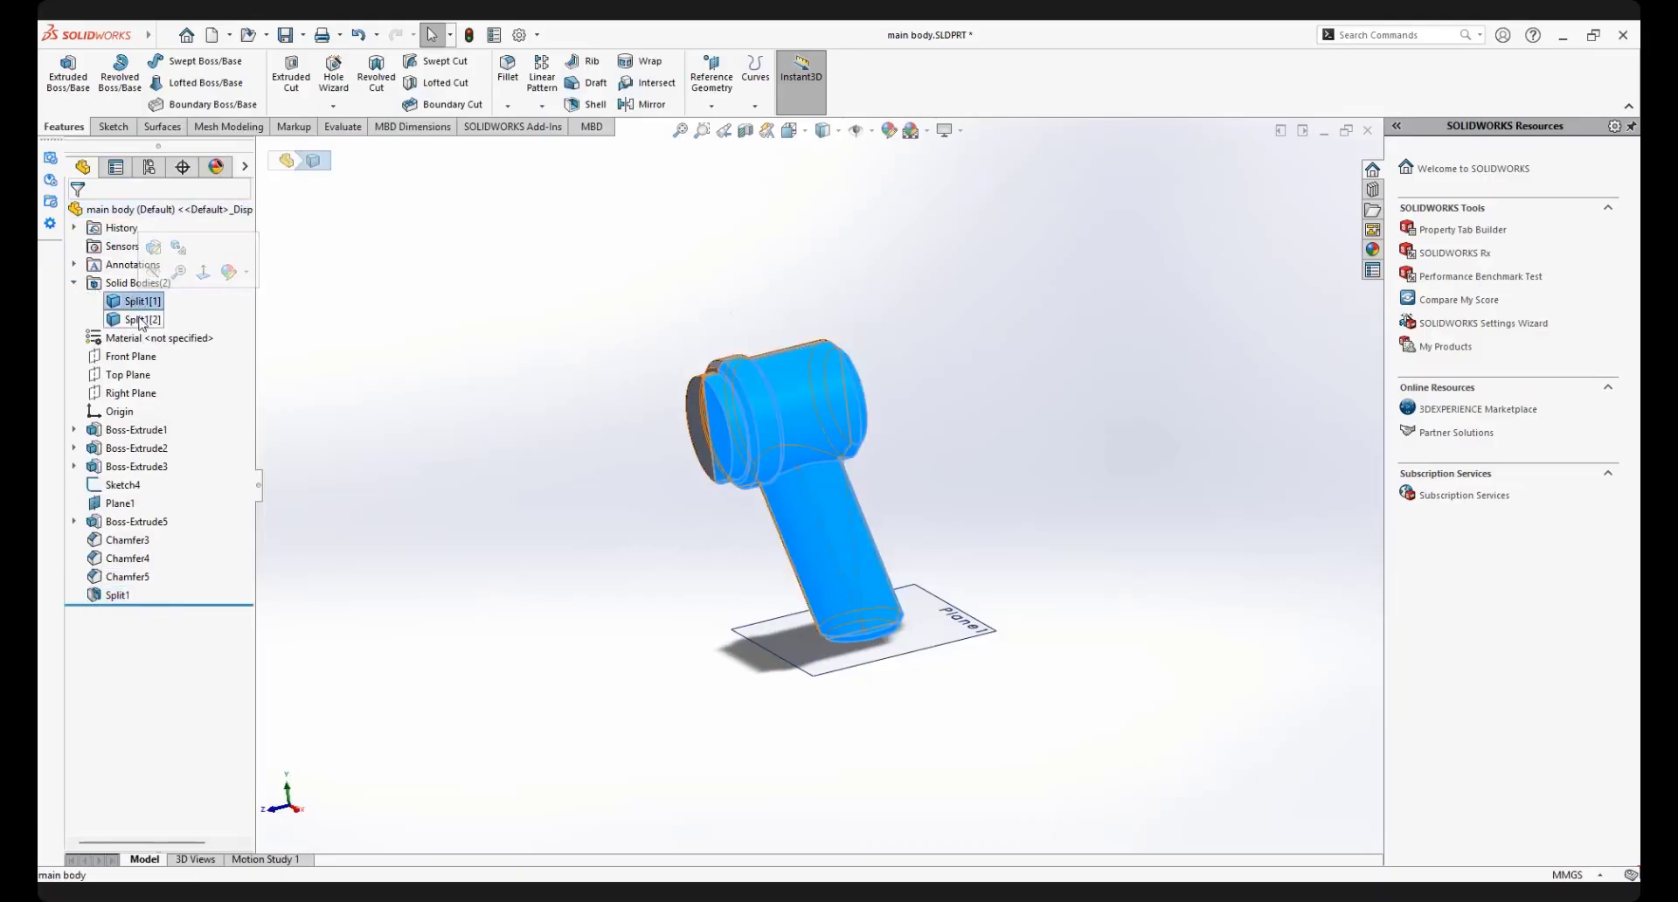
left_click(142, 320)
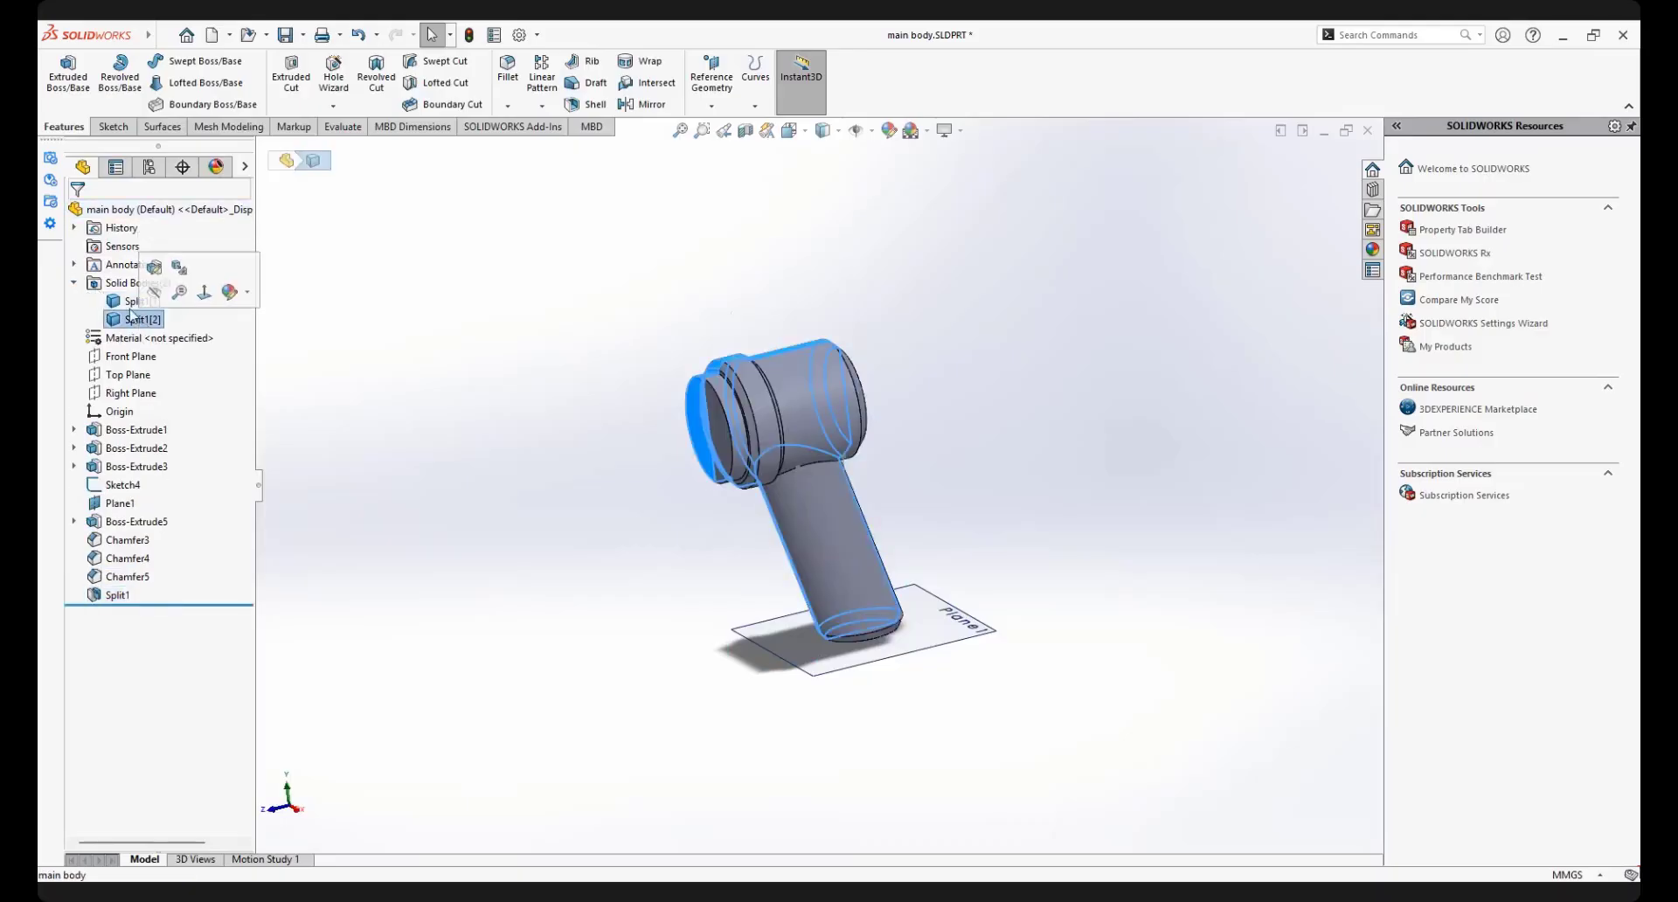
left_click(495, 357)
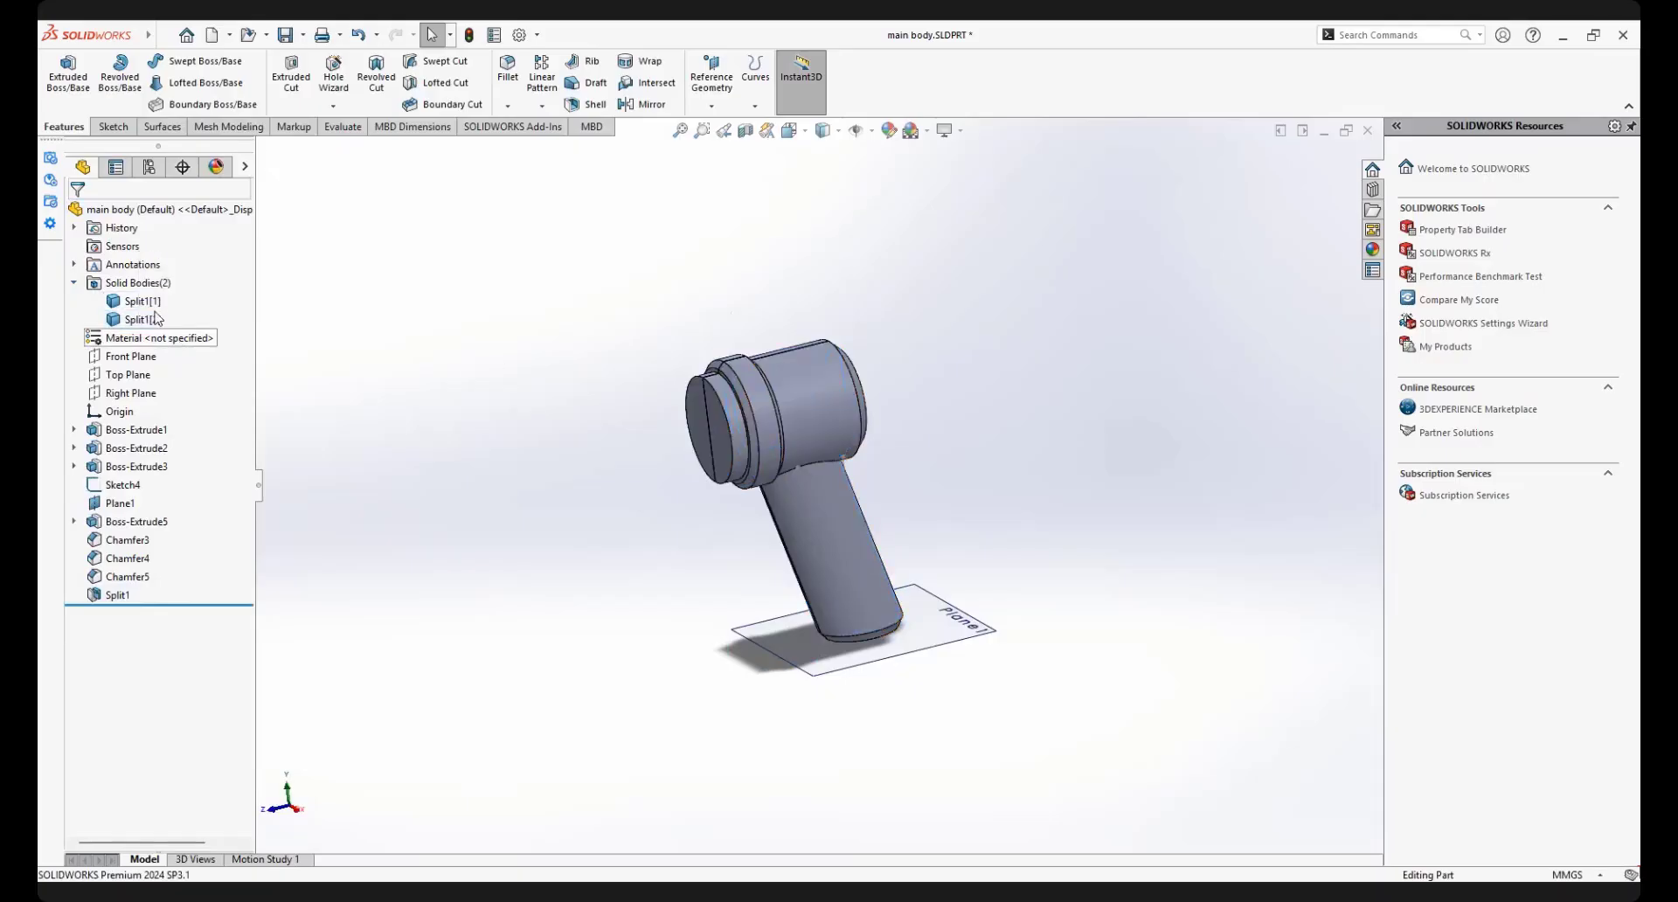
left_click(137, 301)
right_click(137, 301)
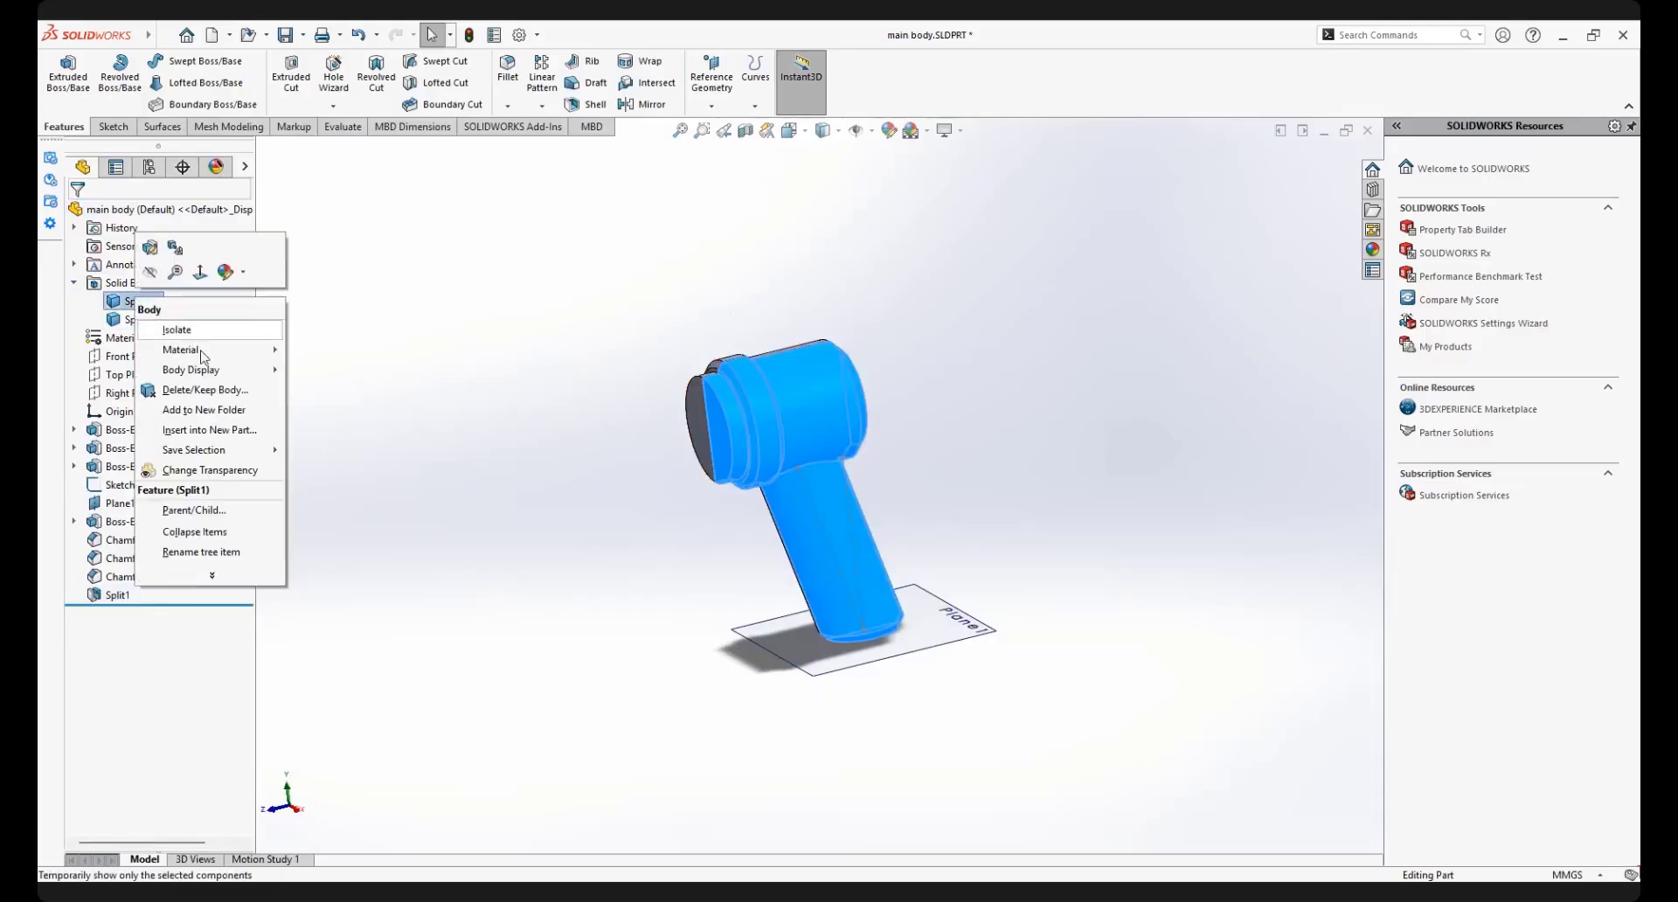
left_click(928, 513)
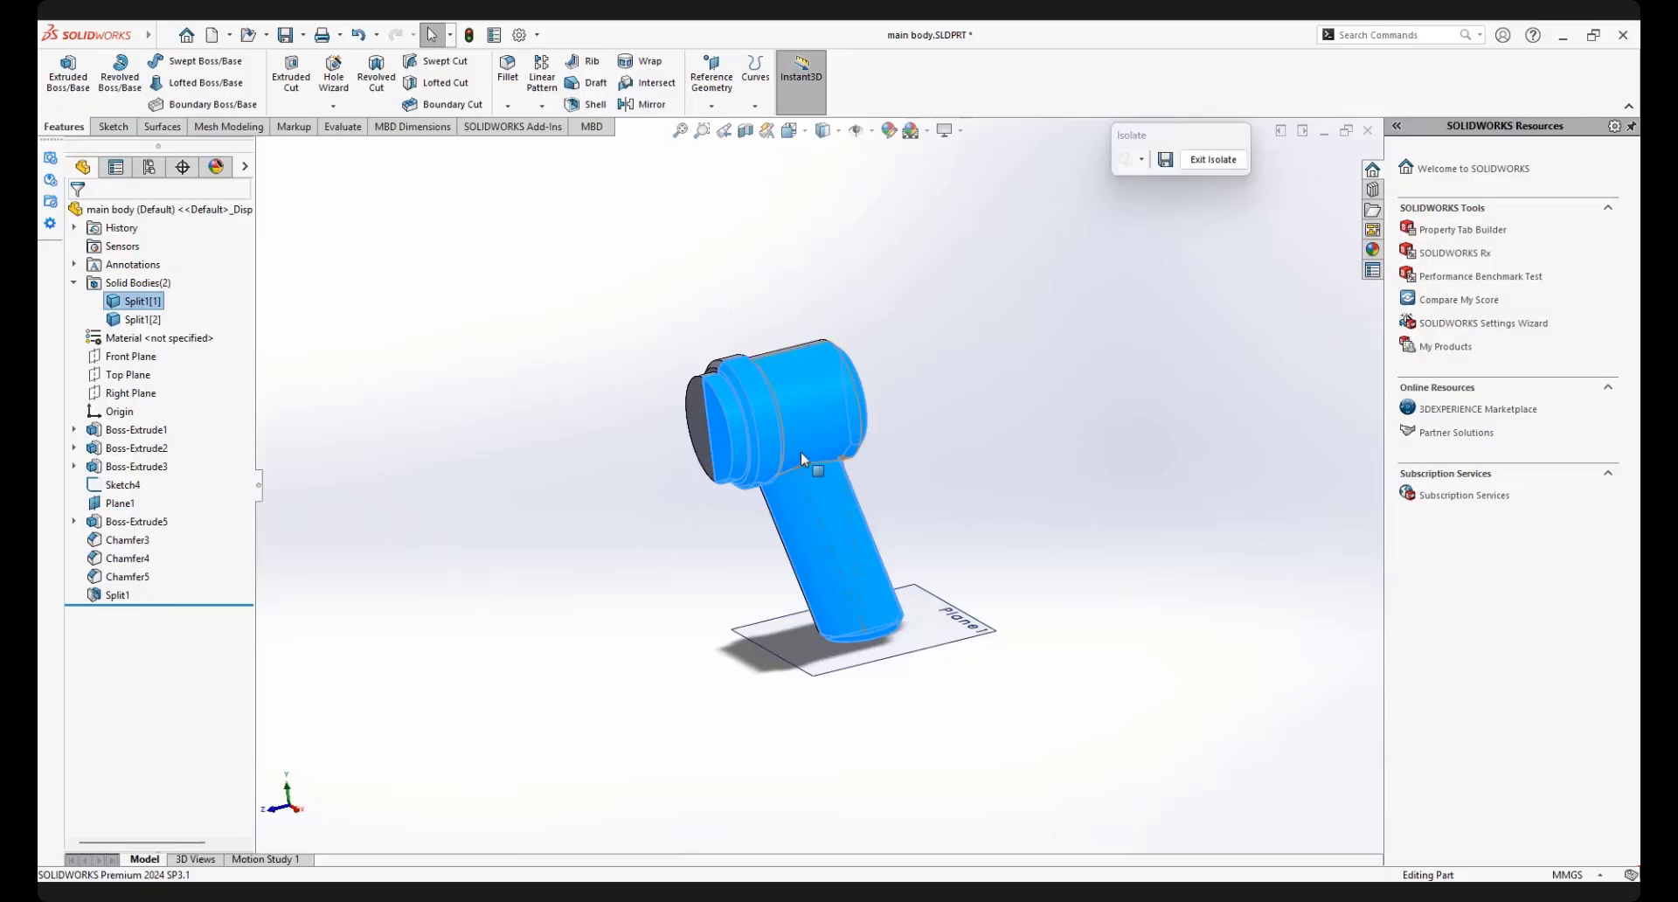
middle_click_drag(908, 436, 949, 547)
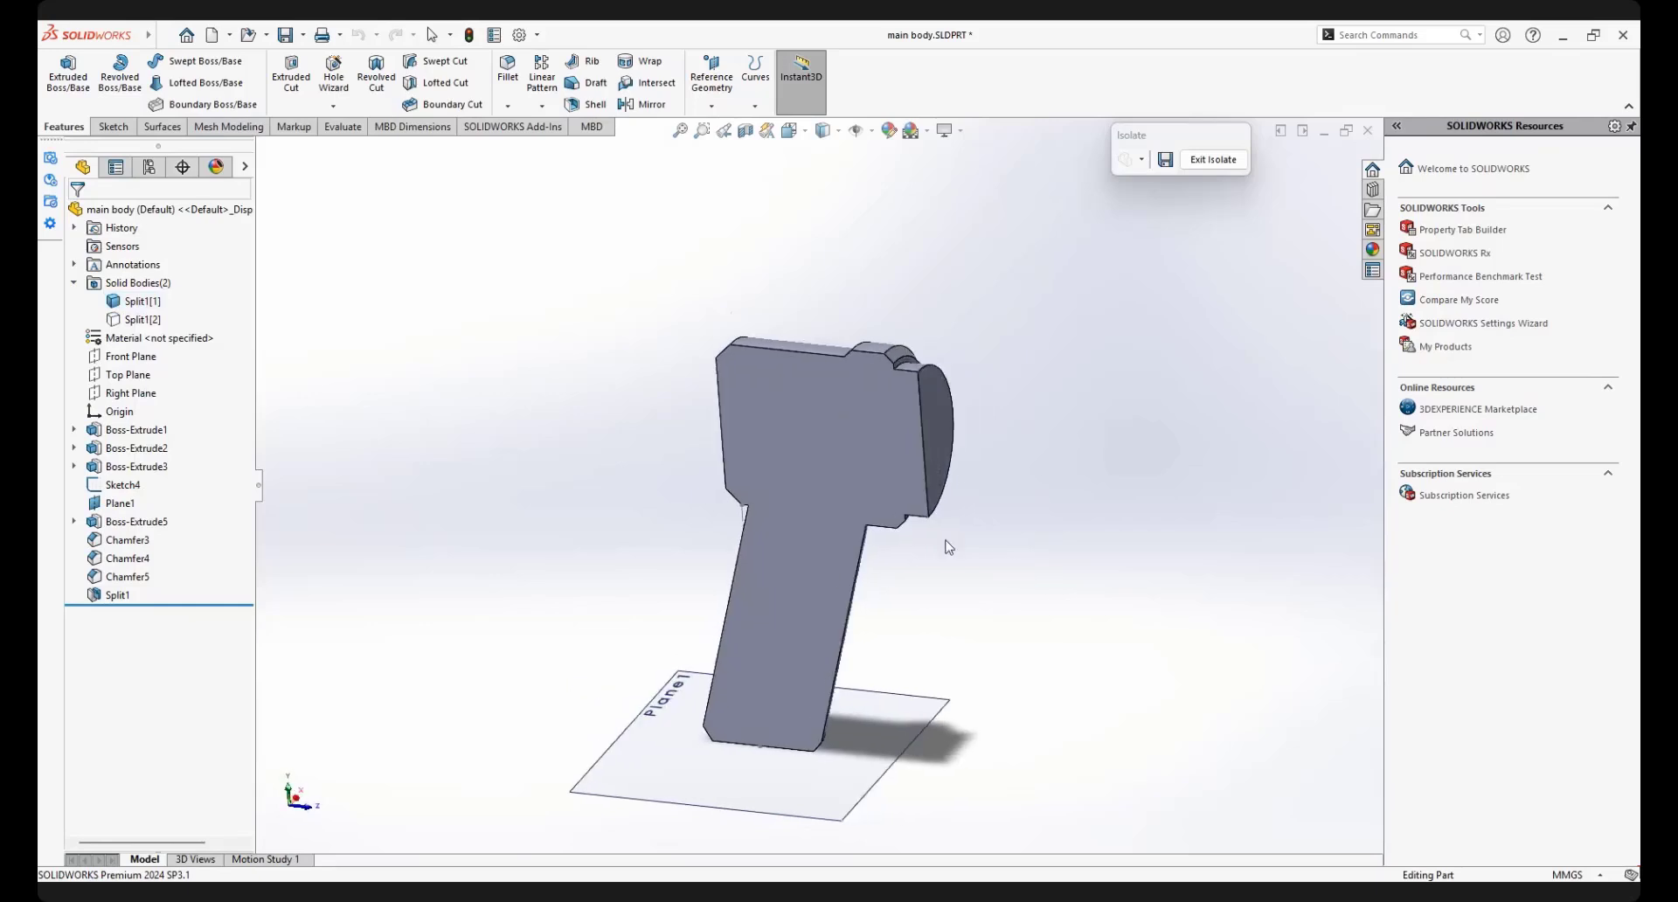
Try to shell the isolated half with a 1.5 mm wall, removing its flat cut face
left_click(586, 104)
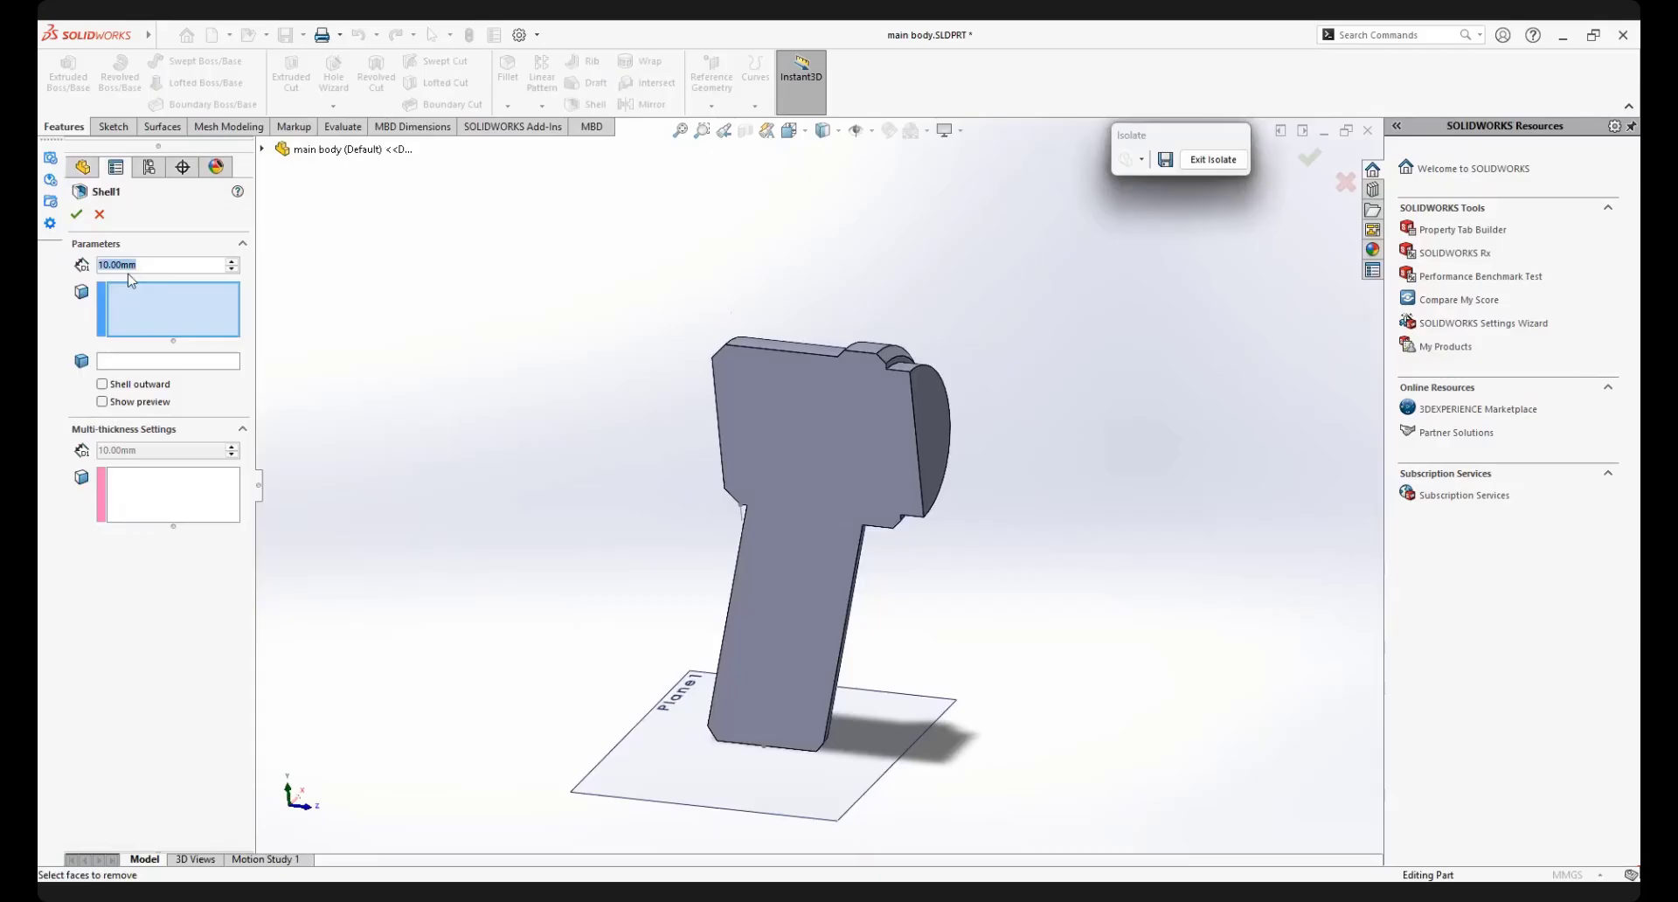
type("1")
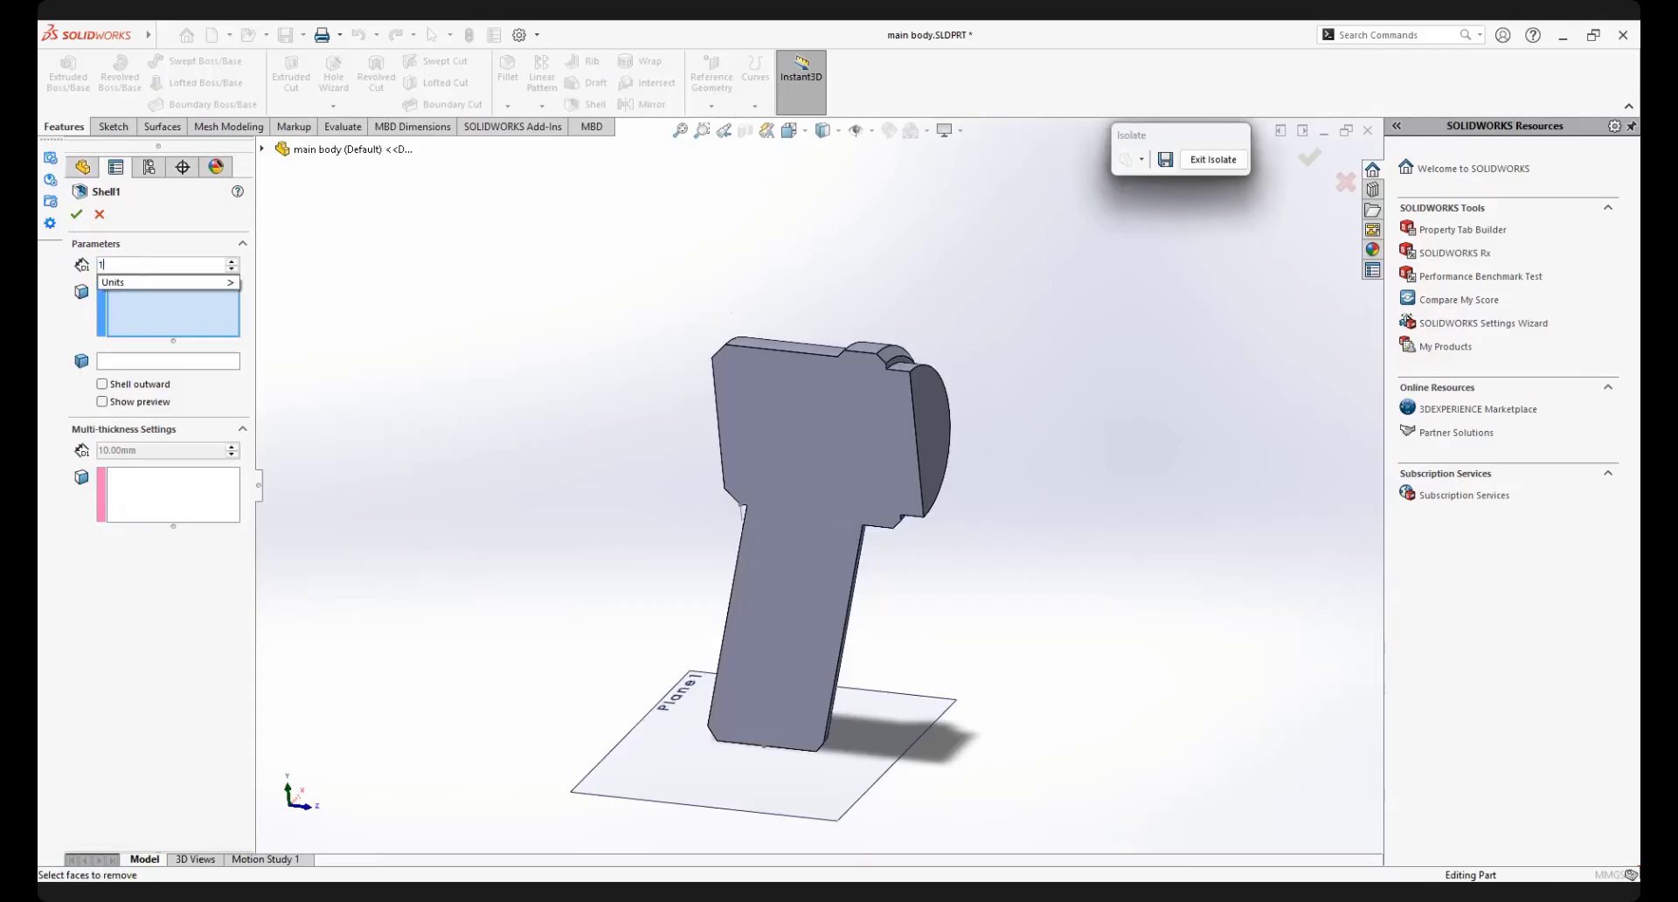
type(".50mm")
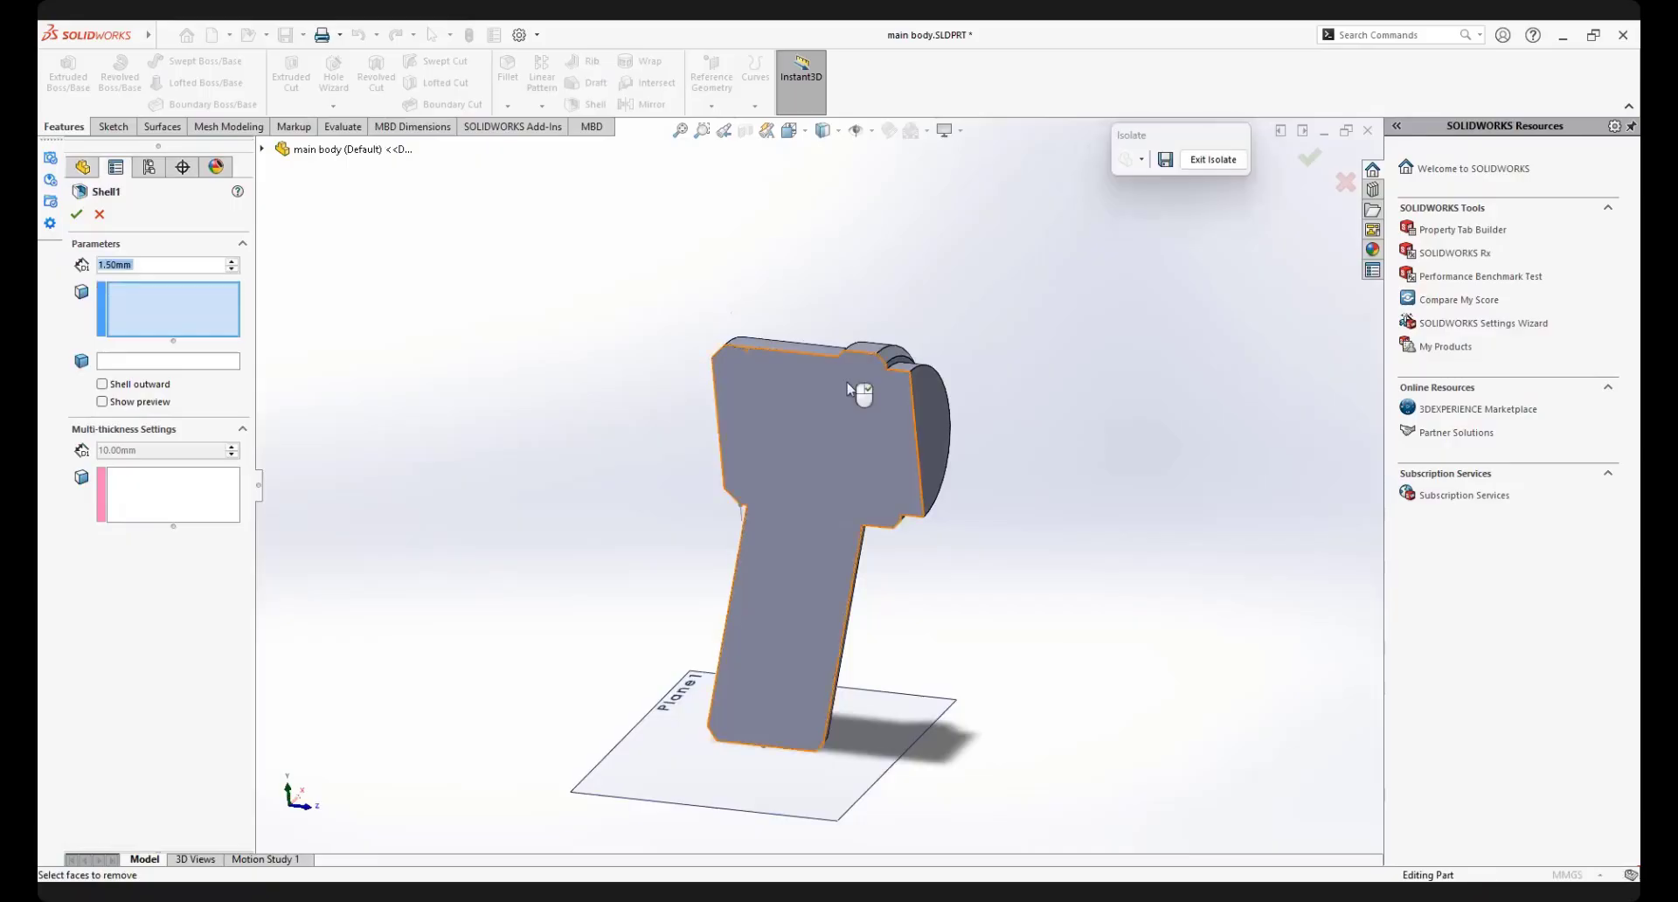
left_click(861, 389)
left_click(76, 216)
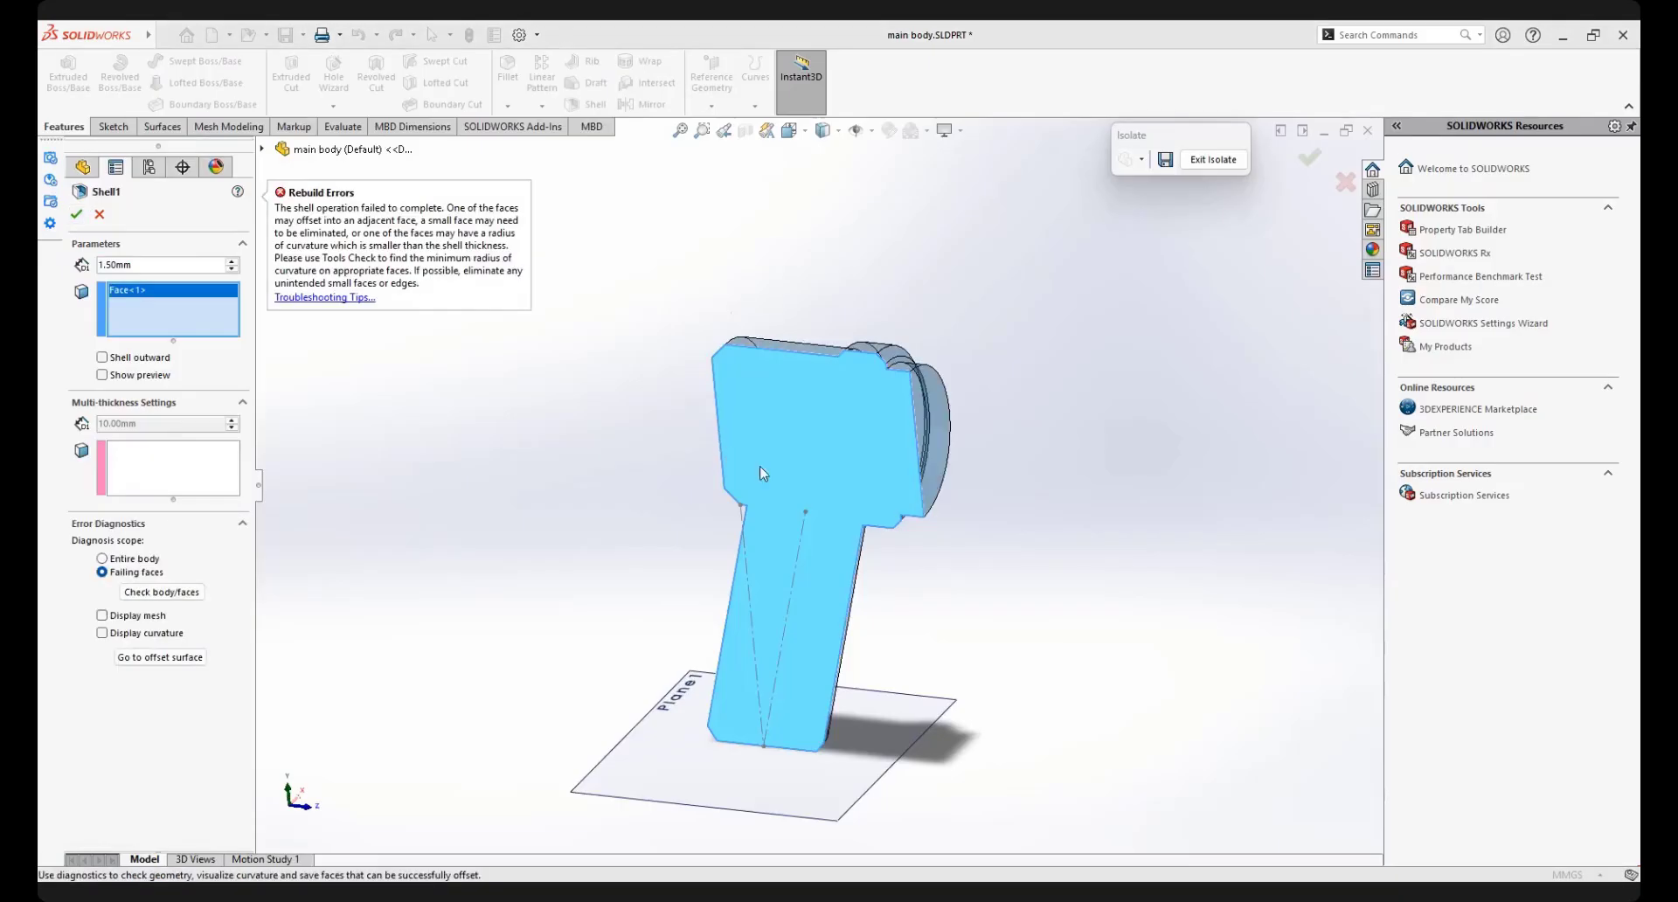
scroll(814, 504, "down", 1)
middle_click_drag(769, 490, 843, 485)
Try the shell again on the same cut face with a thickness of 1 mm
double_click(142, 266)
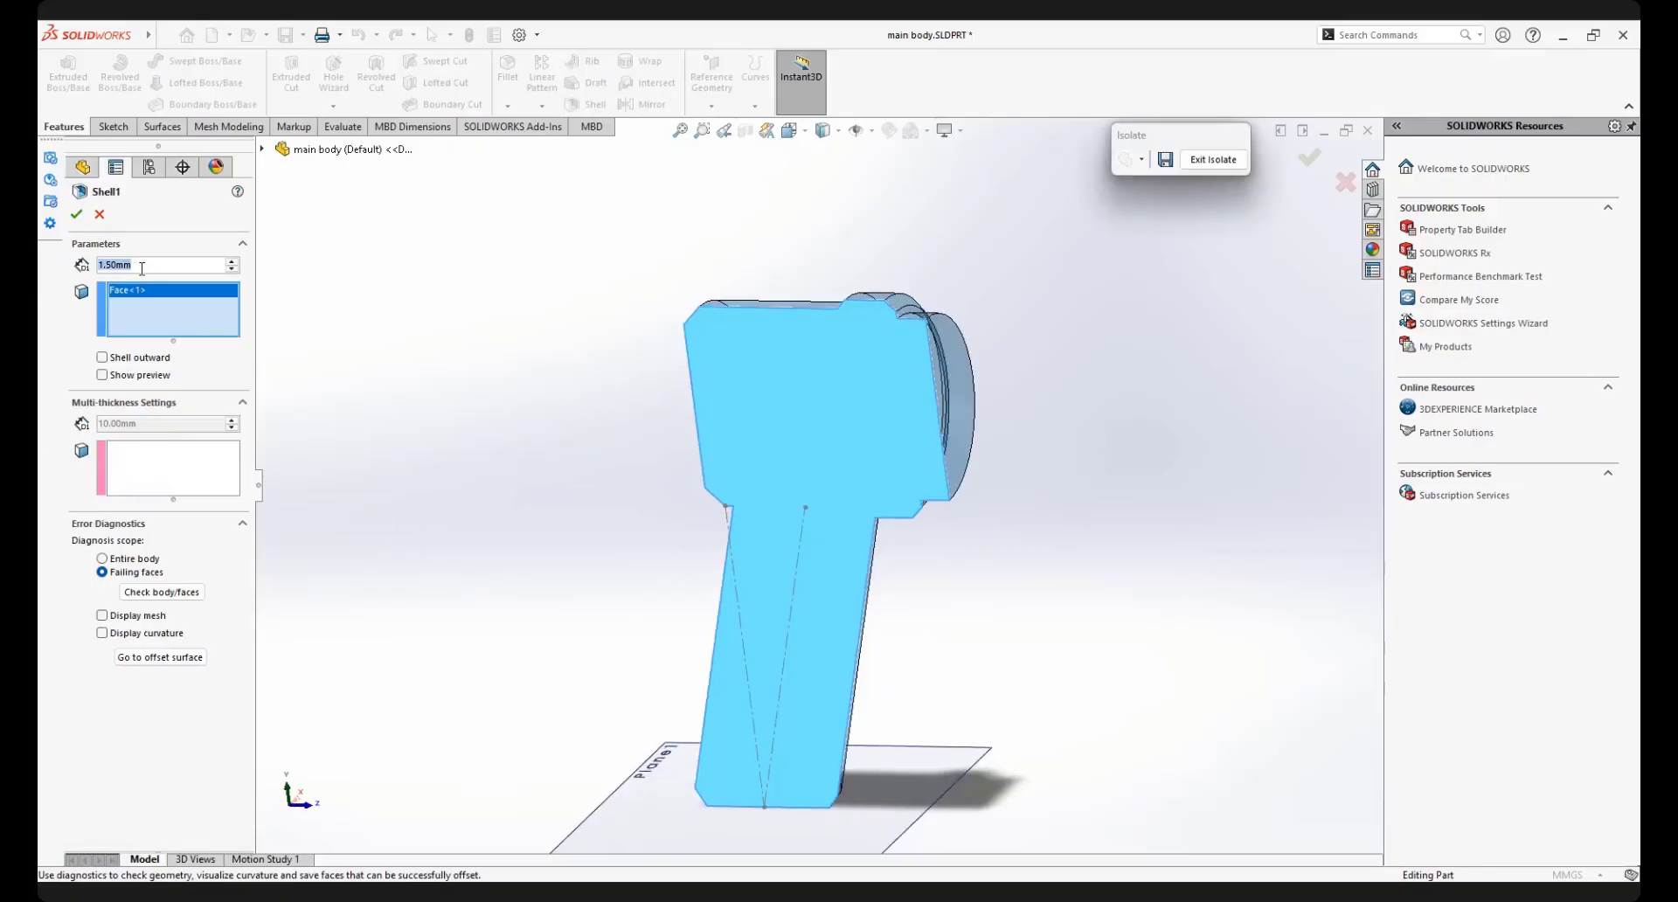
type("1")
key("Return")
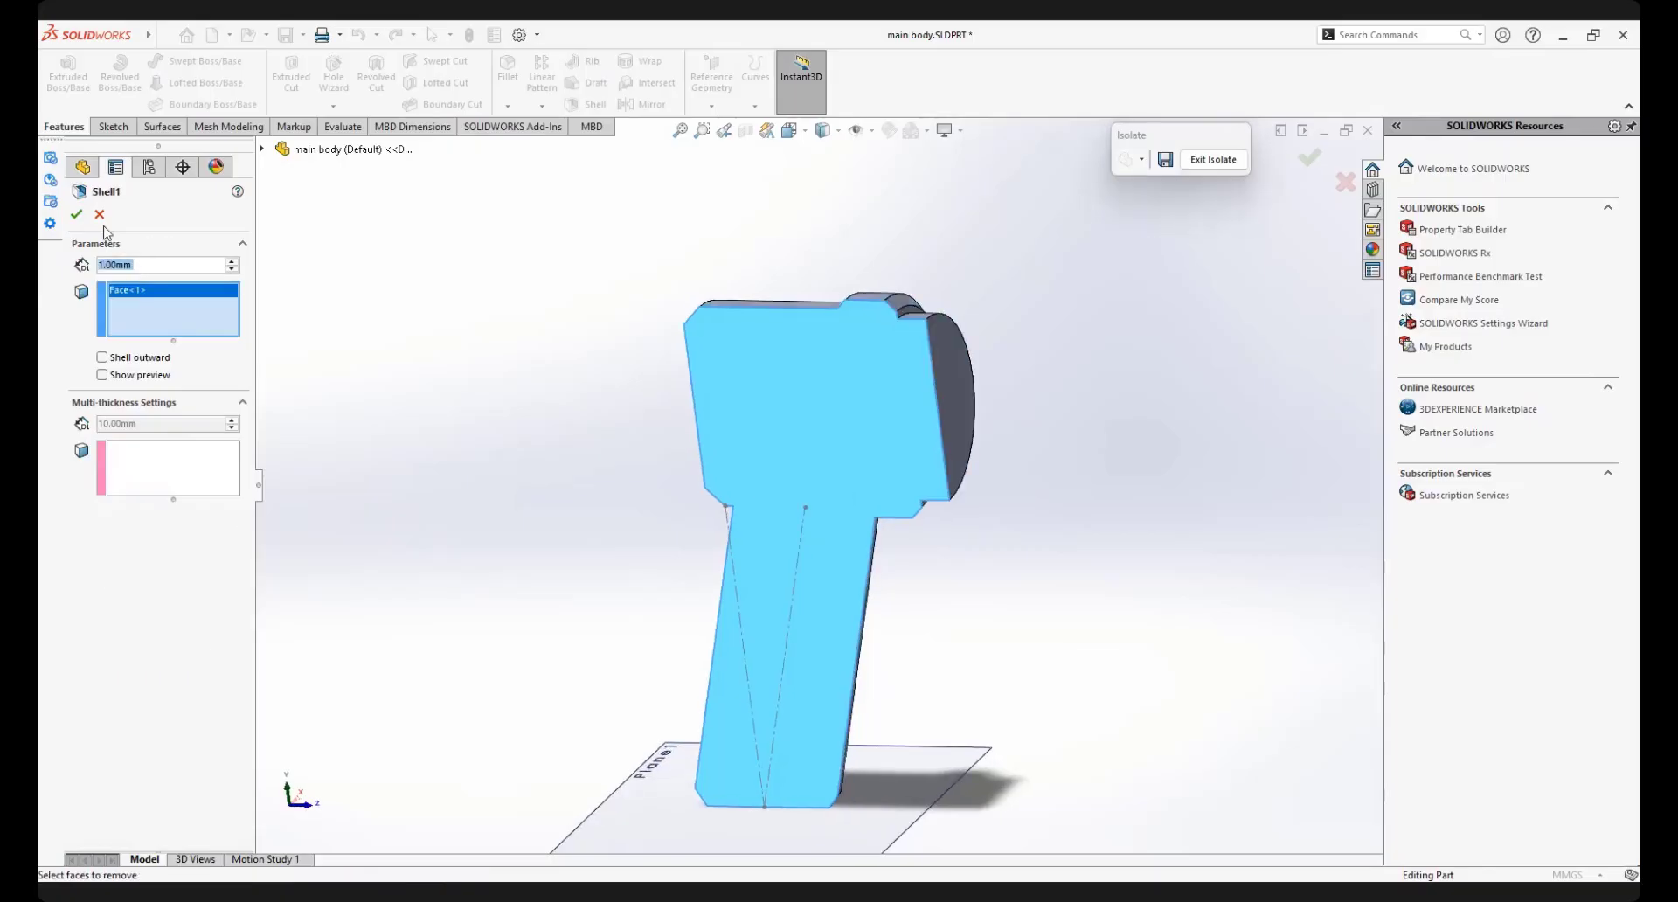
left_click(77, 215)
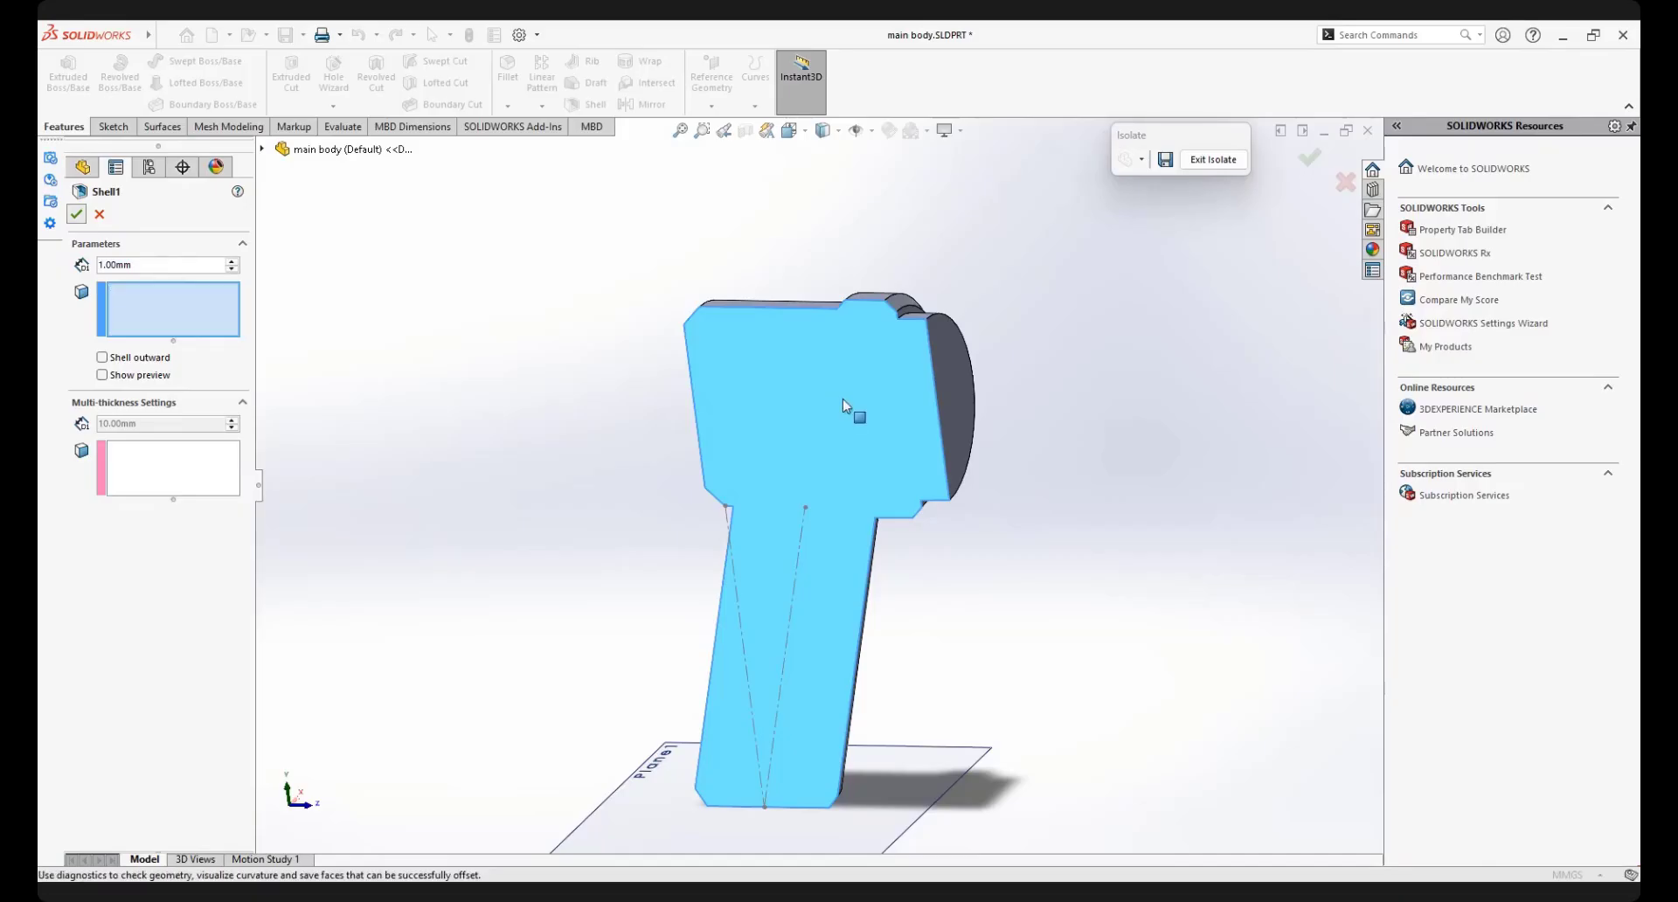
middle_click_drag(855, 460, 918, 489)
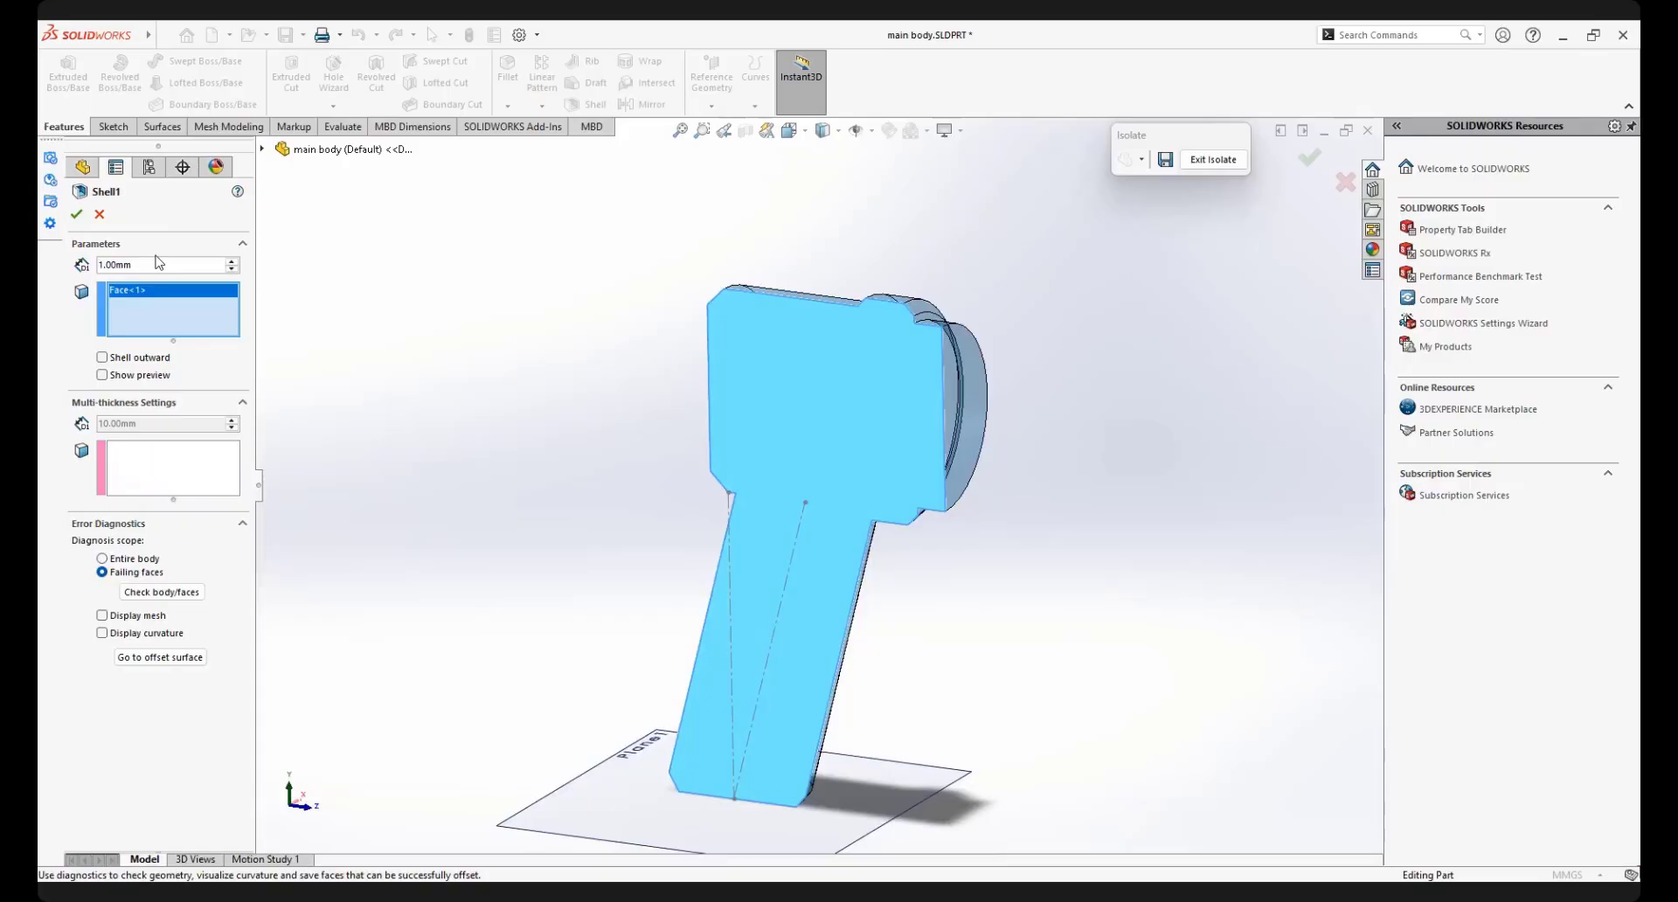
Shell the isolated half outward instead, with the flat cut face removed and a 1 mm wall
left_click(102, 358)
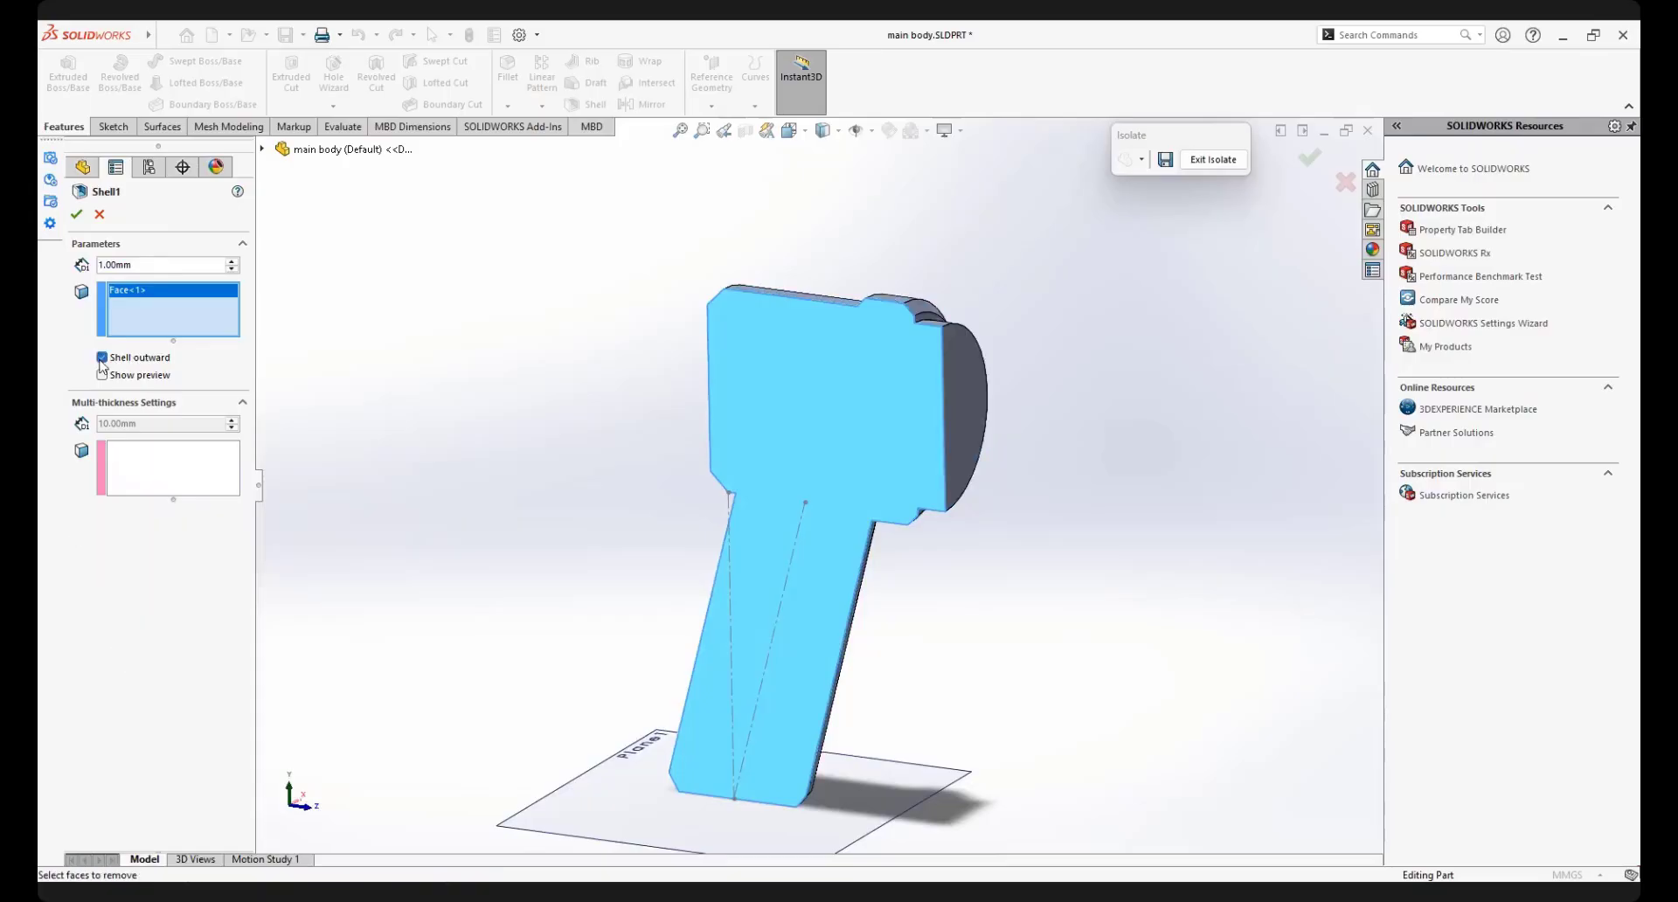
middle_click_drag(925, 367, 891, 498)
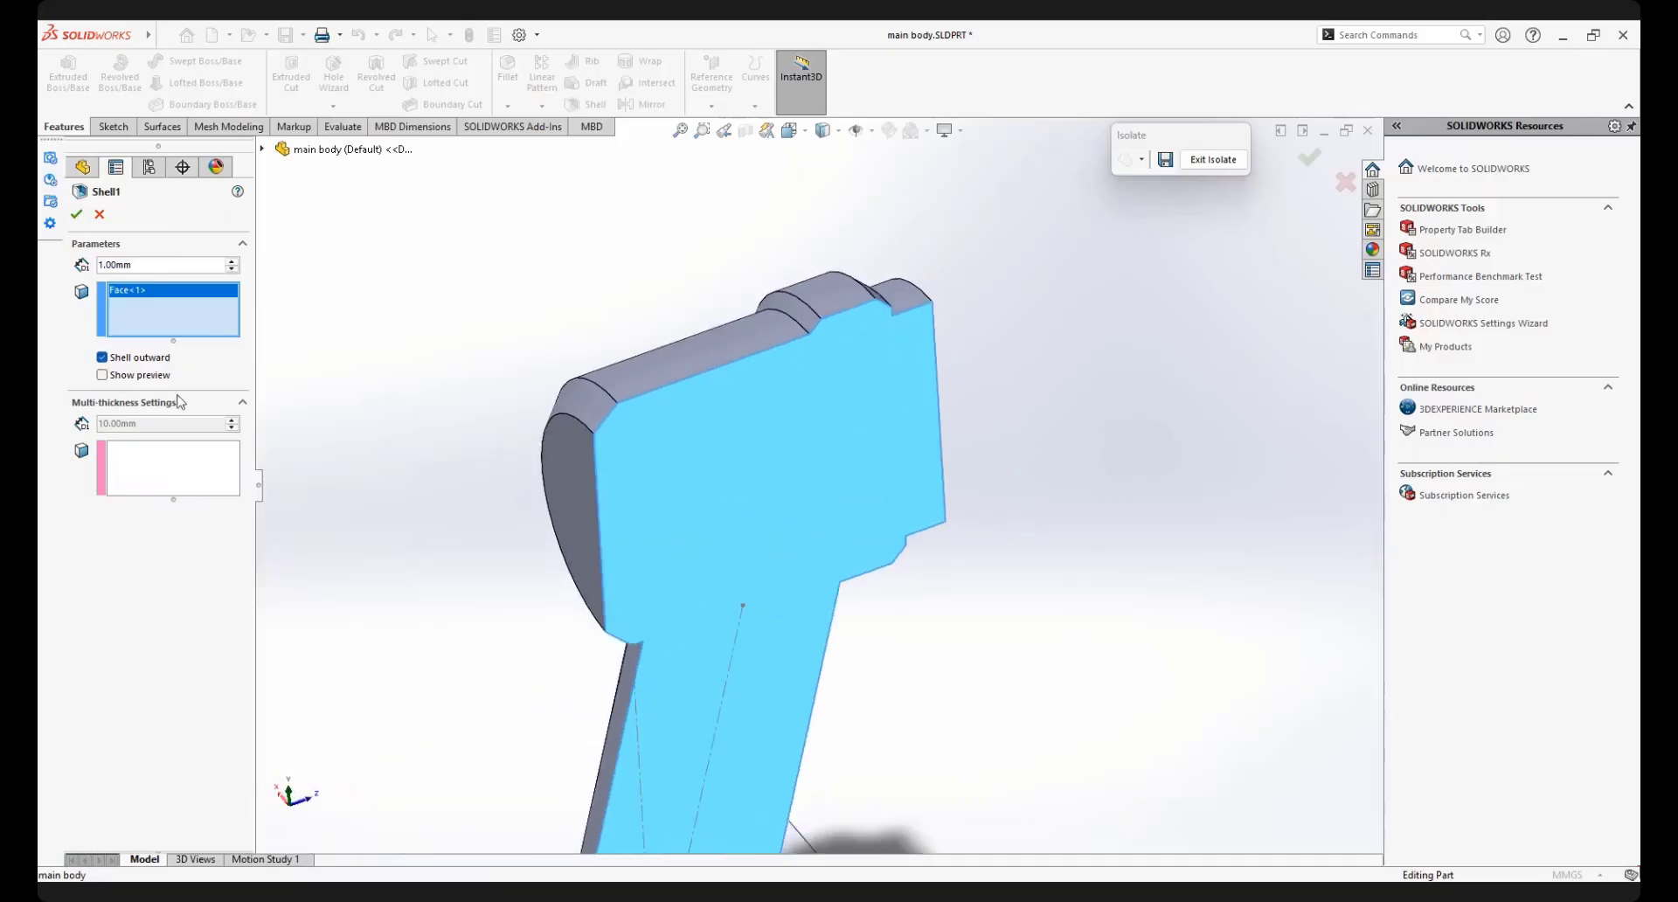
middle_click_drag(708, 416, 715, 472)
Examine the wall thickness and hollow interior of the shelled half around the stepped collar and main cylinder
scroll(706, 604, "up", 3)
scroll(715, 557, "down", 5)
scroll(693, 539, "up", 3)
scroll(790, 542, "down", 3)
scroll(787, 359, "down", 3)
middle_click_drag(859, 360, 947, 362)
scroll(900, 290, "down", 5)
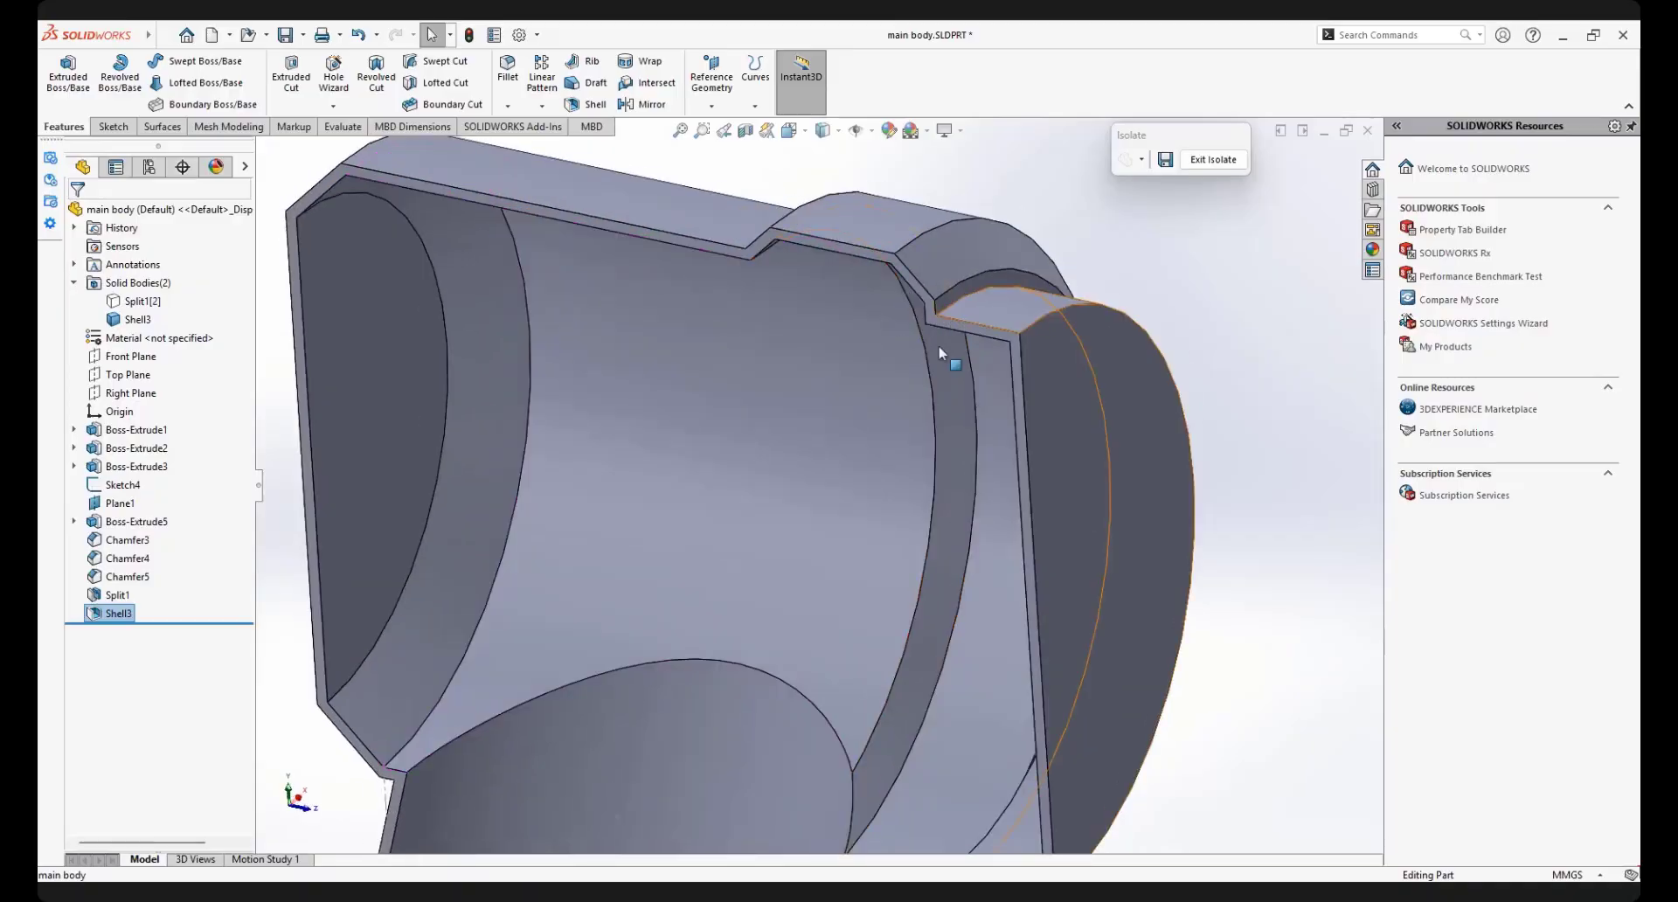
scroll(894, 476, "up", 5)
middle_click_drag(820, 476, 833, 673)
scroll(833, 673, "down", 5)
middle_click_drag(856, 489, 885, 377)
scroll(833, 387, "down", 5)
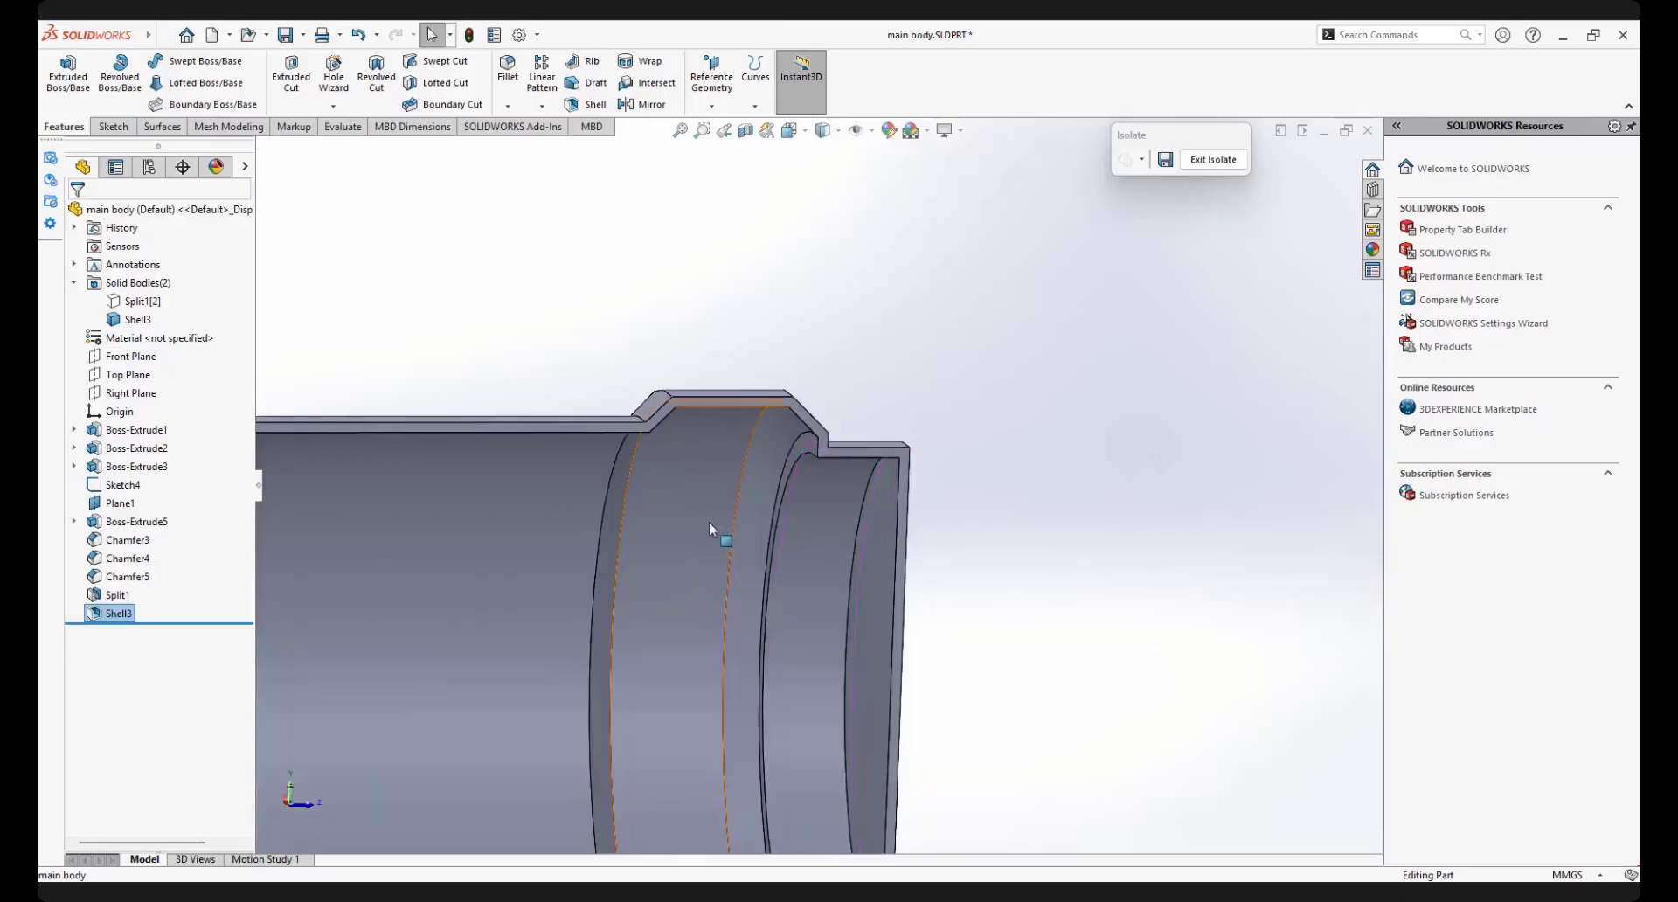
scroll(710, 525, "up", 5)
scroll(662, 579, "down", 2)
scroll(657, 463, "down", 3)
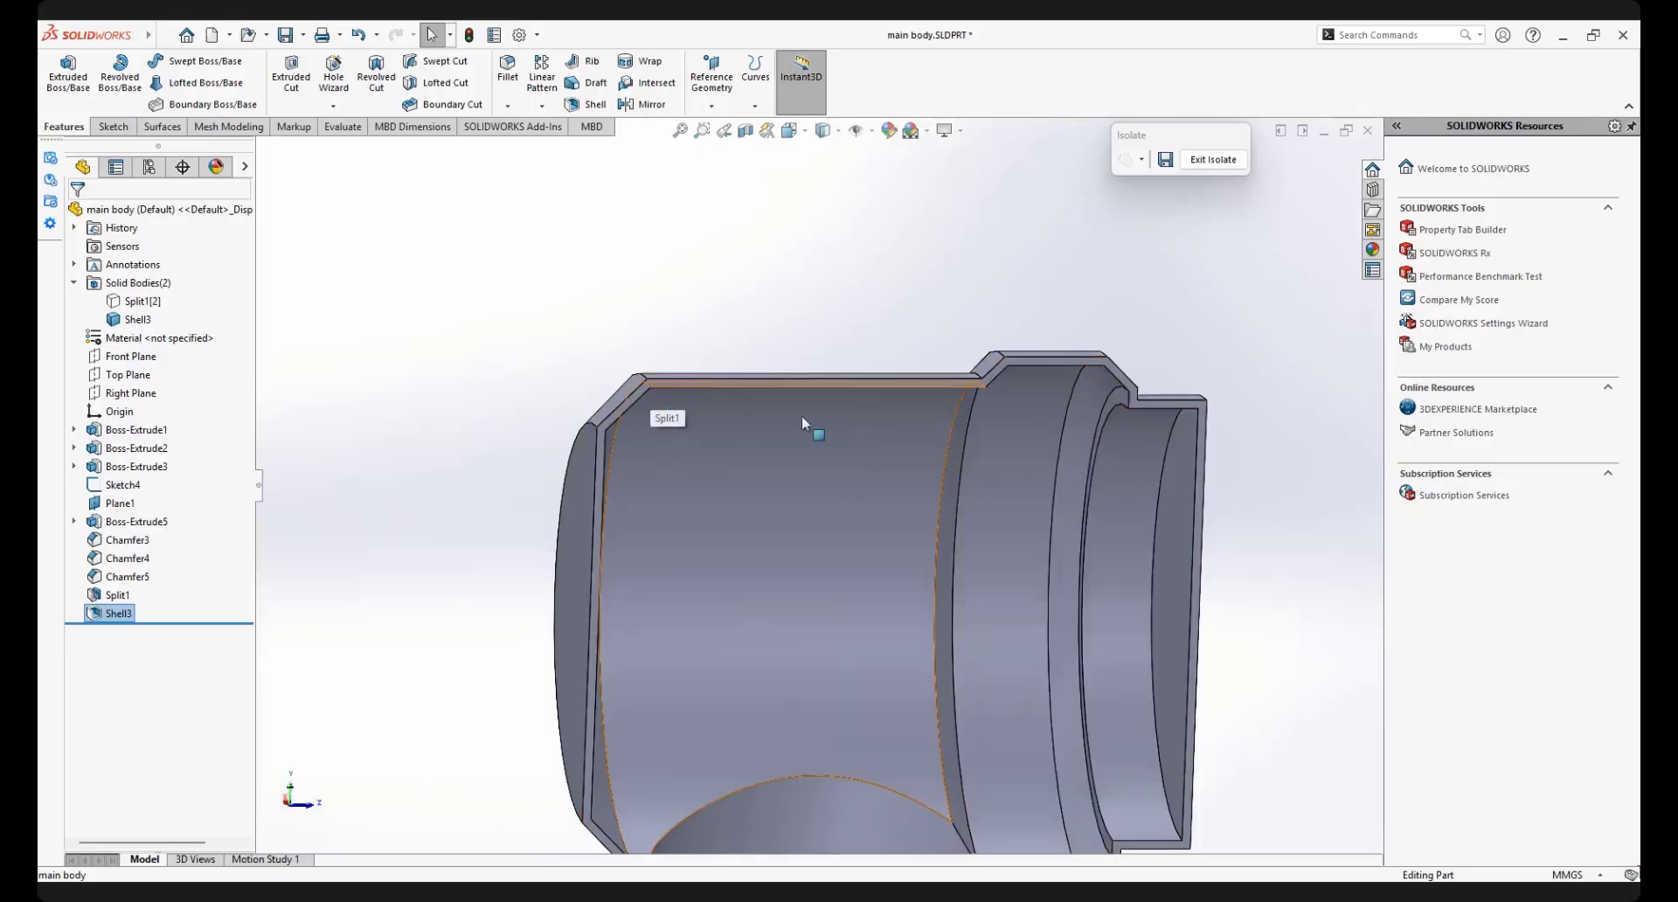
End the isolation of the shelled half, and isolate the other, still solid half
middle_click_drag(740, 469, 799, 501)
scroll(799, 501, "up", 6)
middle_click_drag(752, 579, 837, 531)
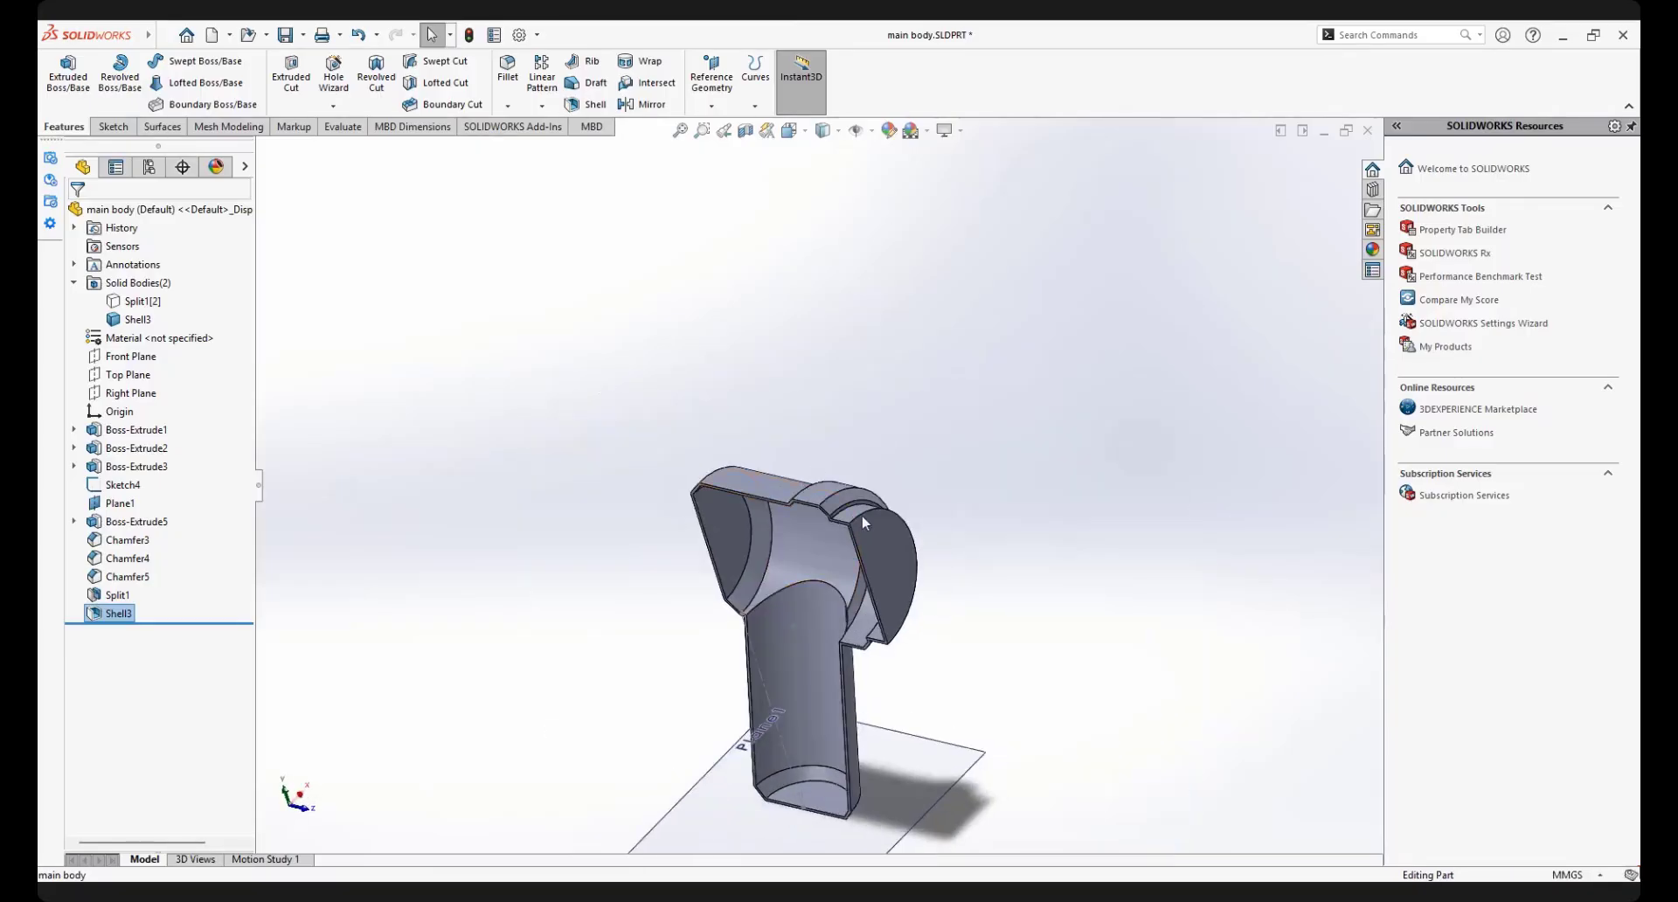
middle_click_drag(859, 507, 748, 529)
middle_click_drag(772, 452, 706, 556)
scroll(740, 503, "down", 3)
left_click(741, 504)
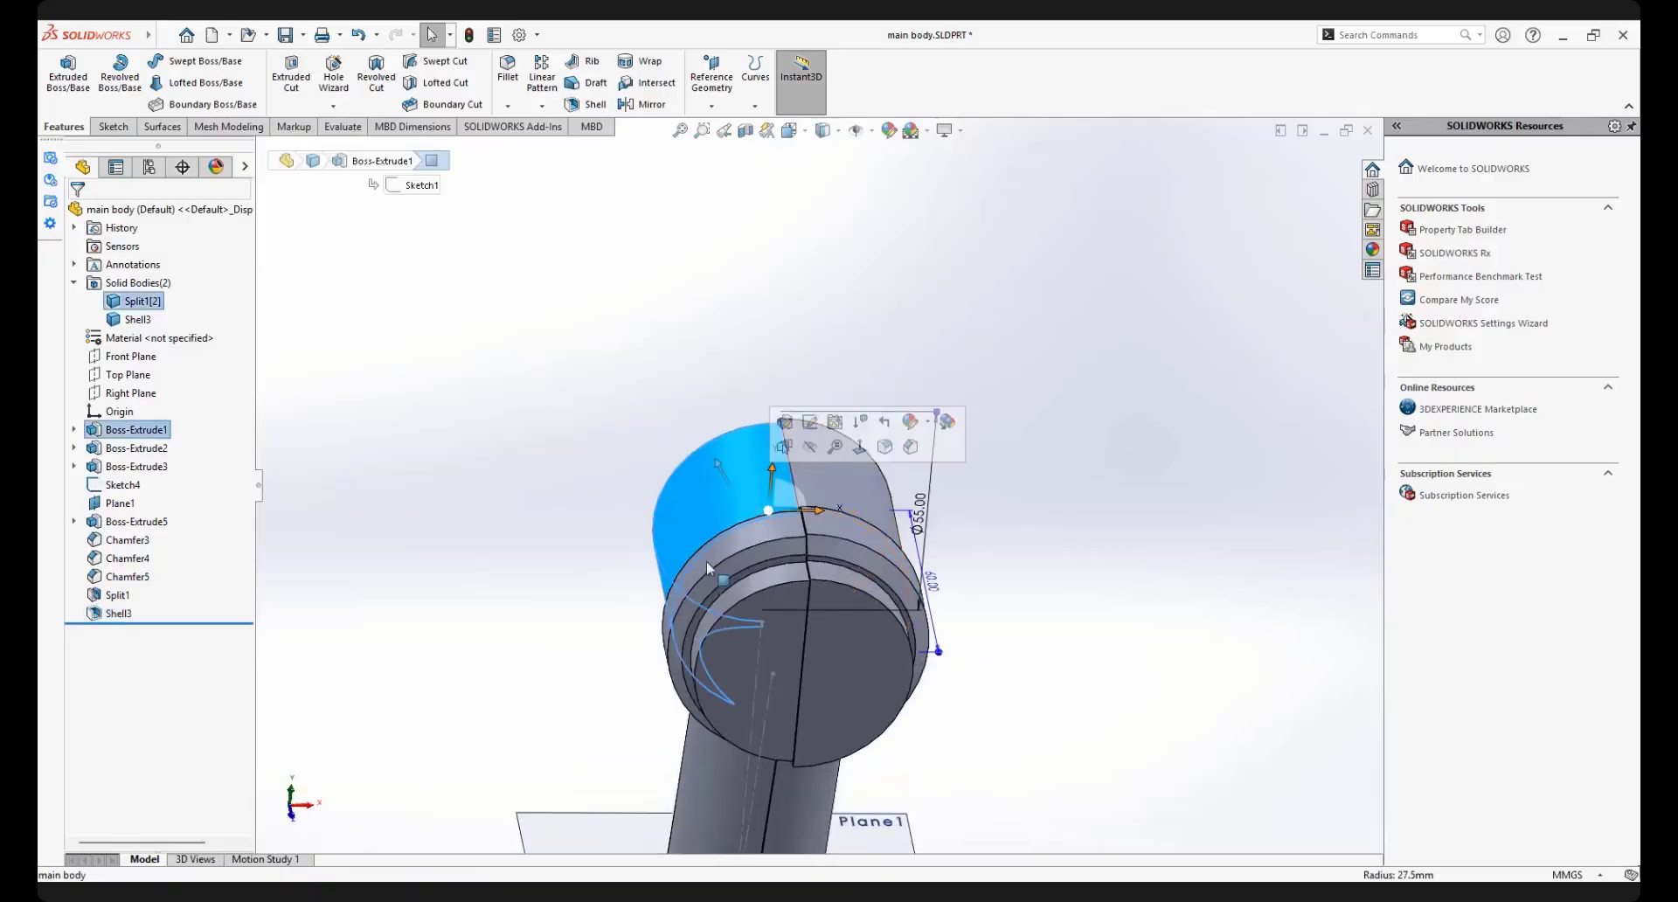
right_click(705, 496)
left_click(755, 797)
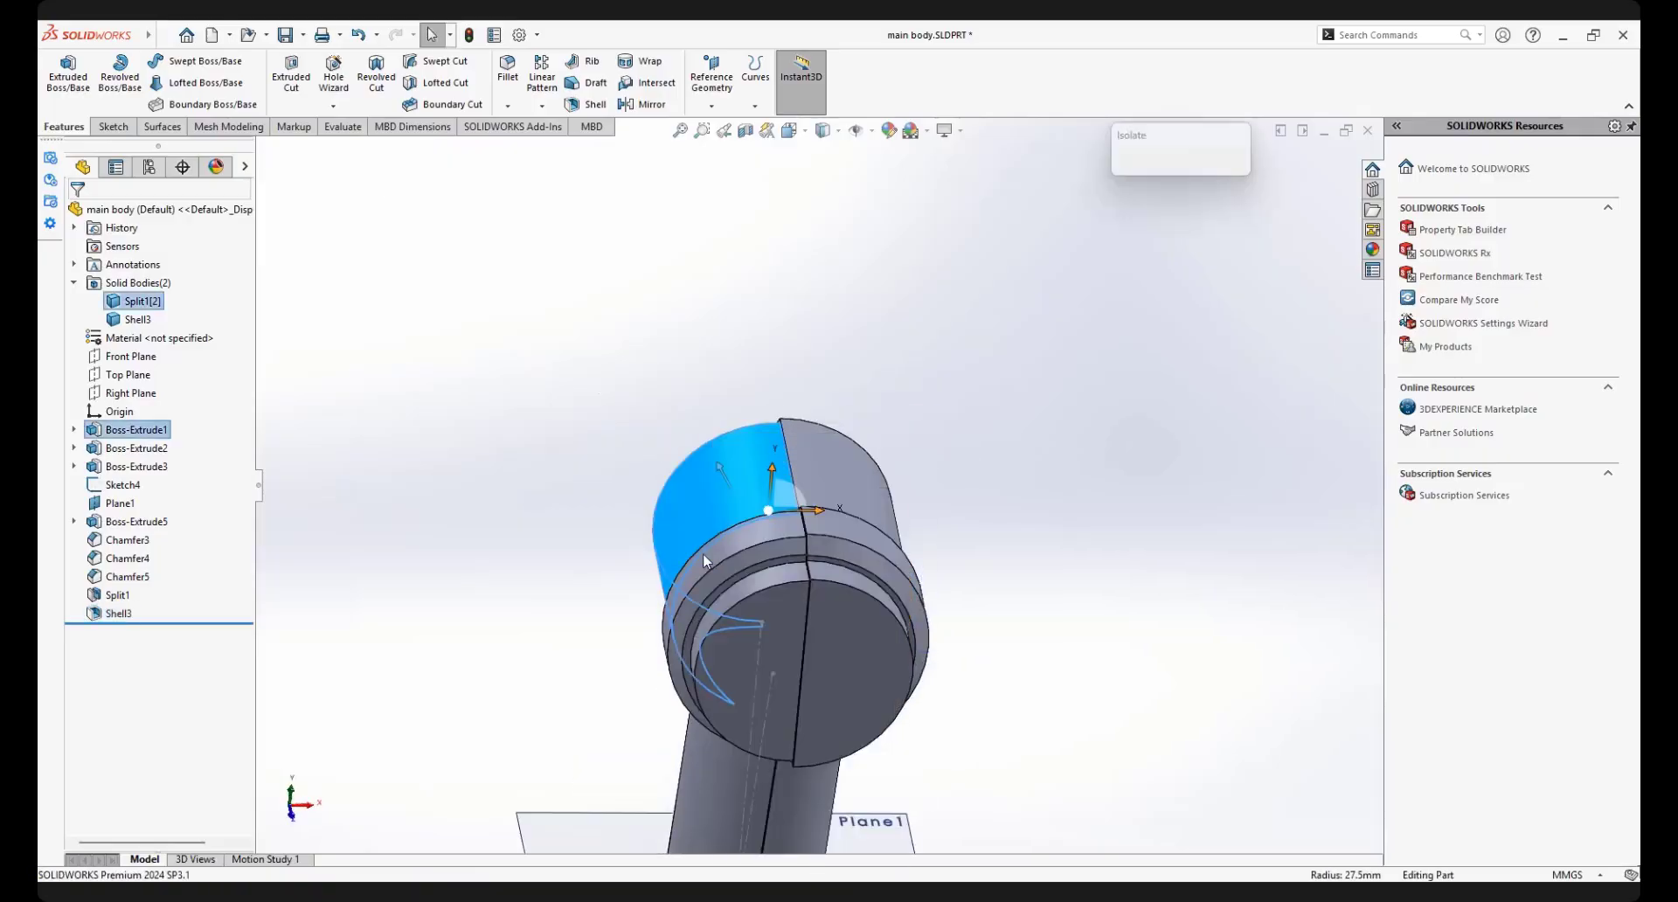
scroll(703, 553, "up", 3)
middle_click_drag(702, 552, 638, 369)
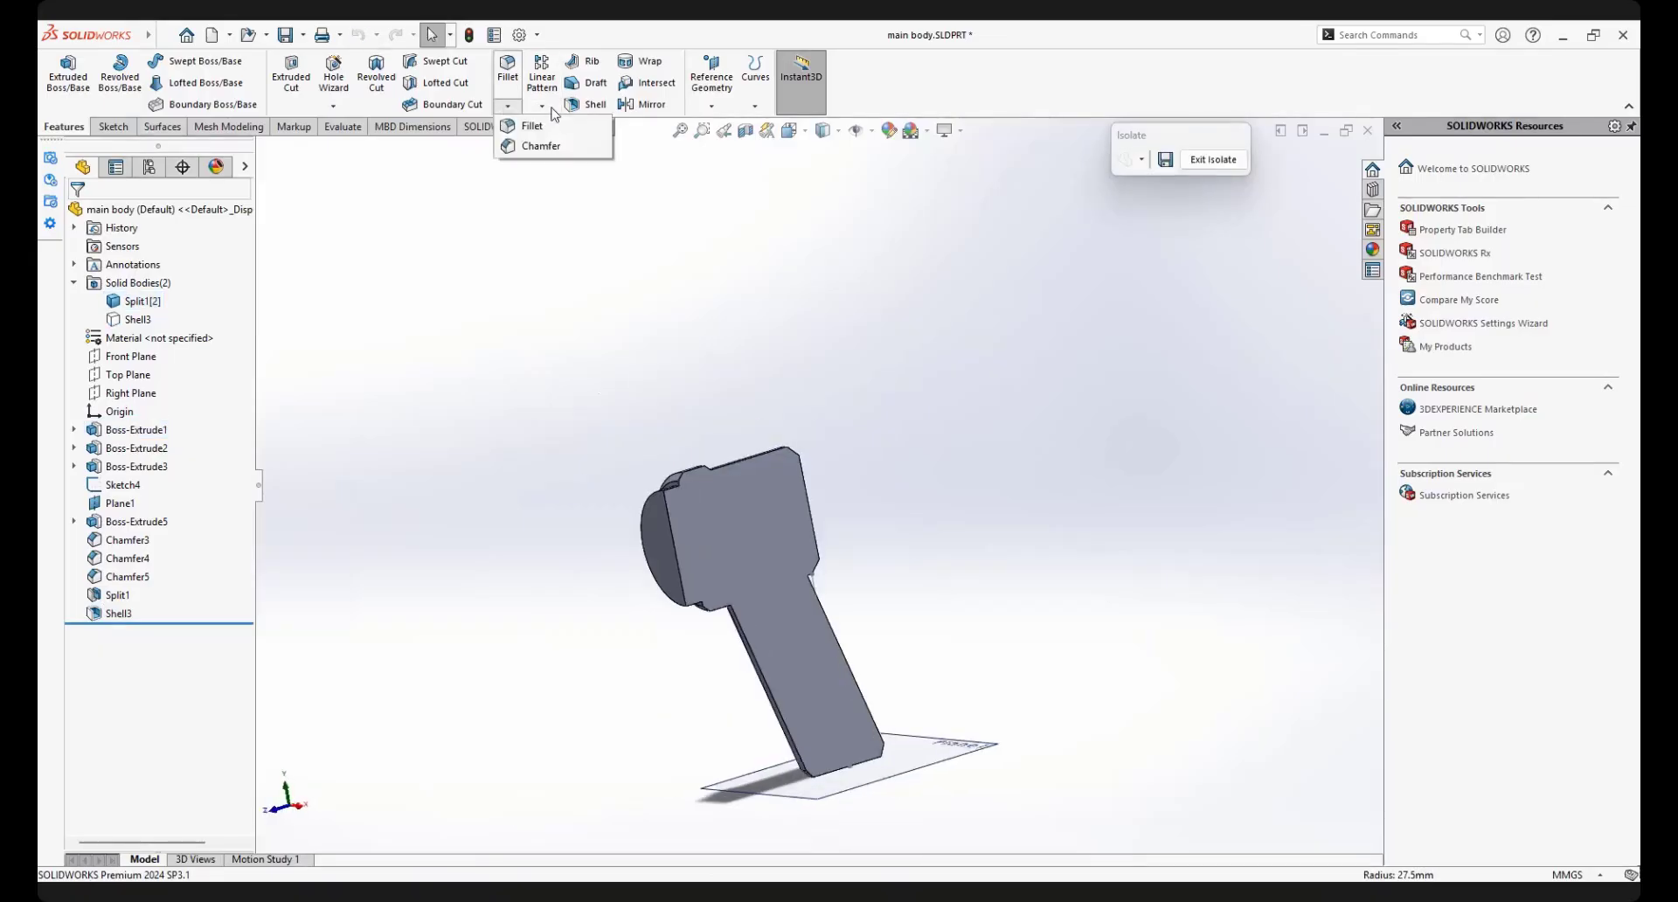
Shell the second half outward with a 1.5 mm wall, removing its flat cut face
left_click(589, 104)
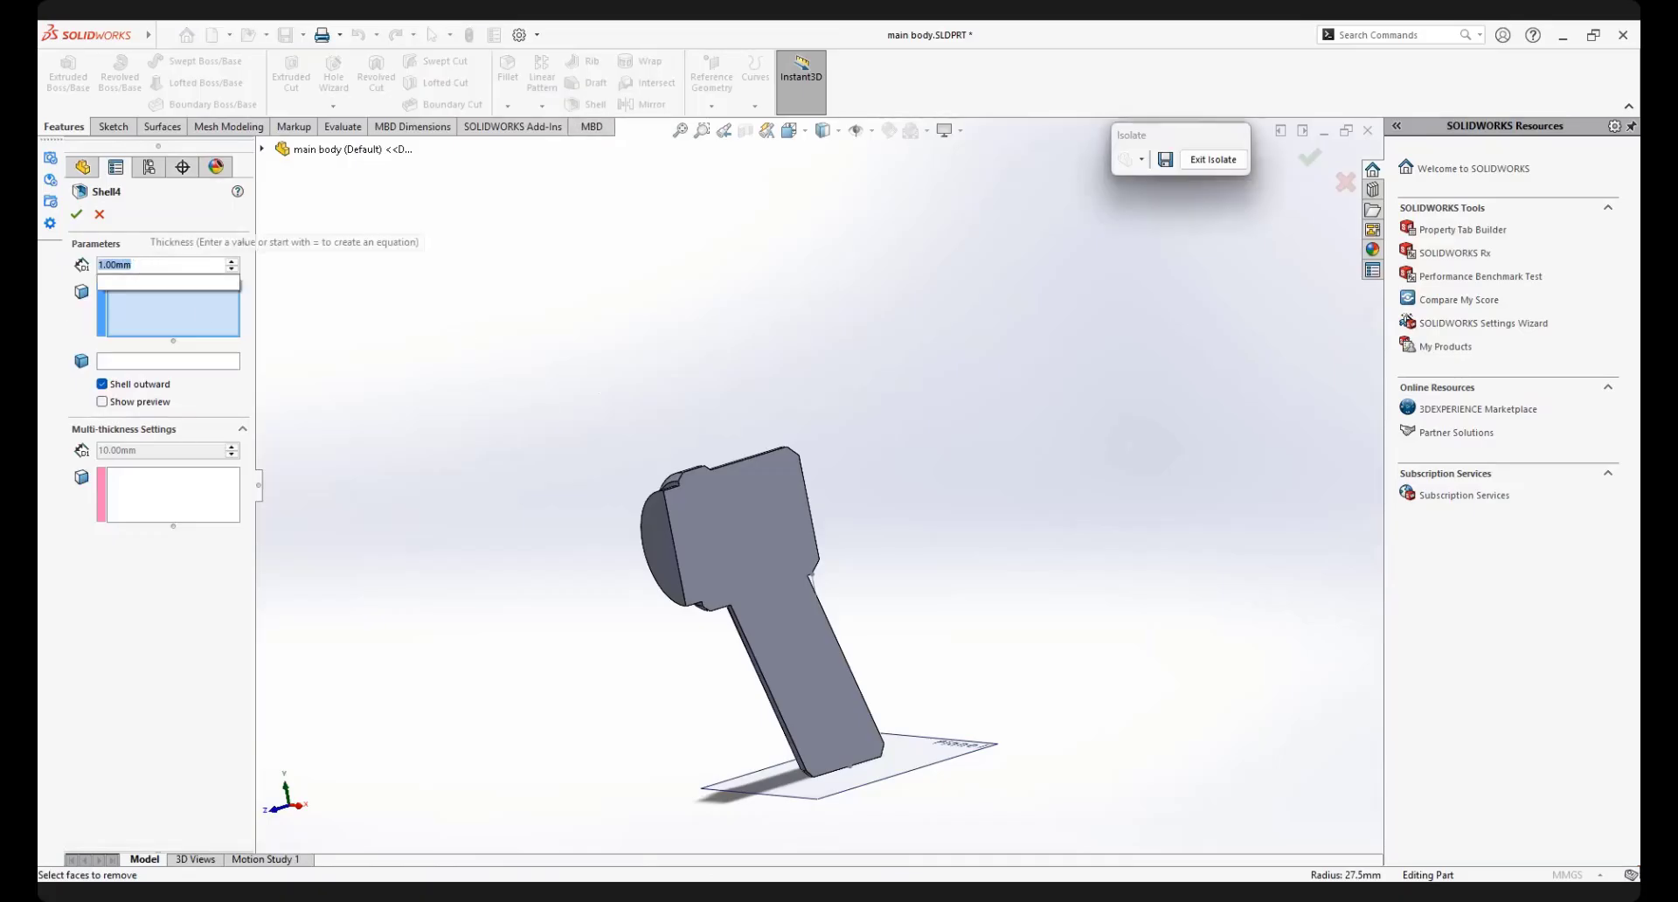
type("1.")
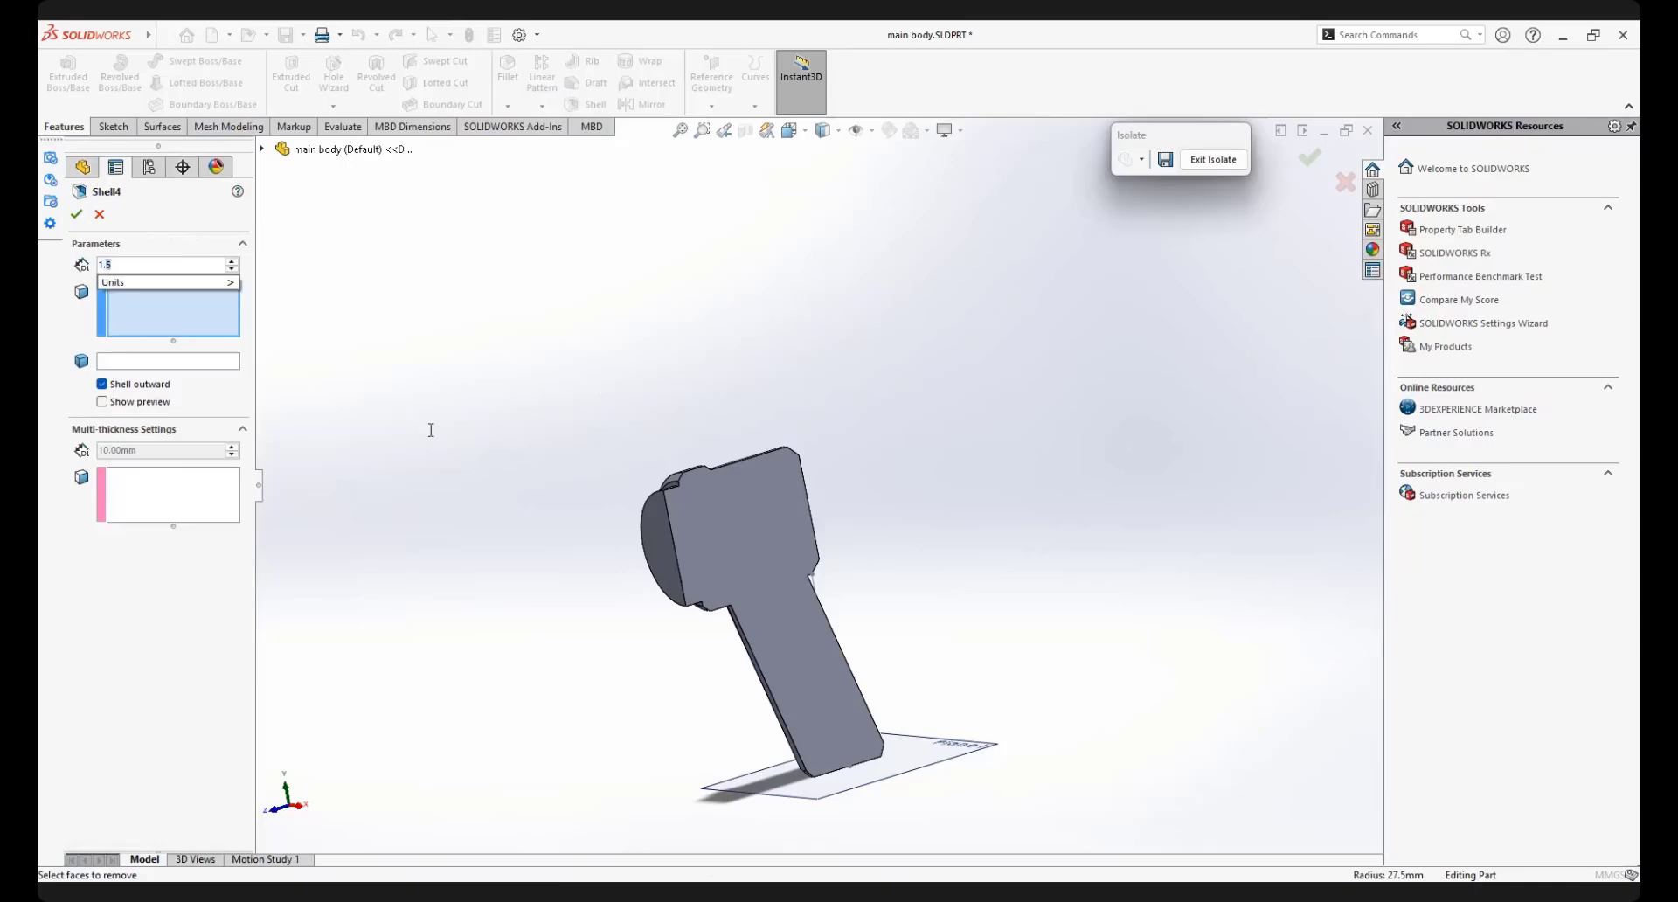
type("5")
left_click(736, 570)
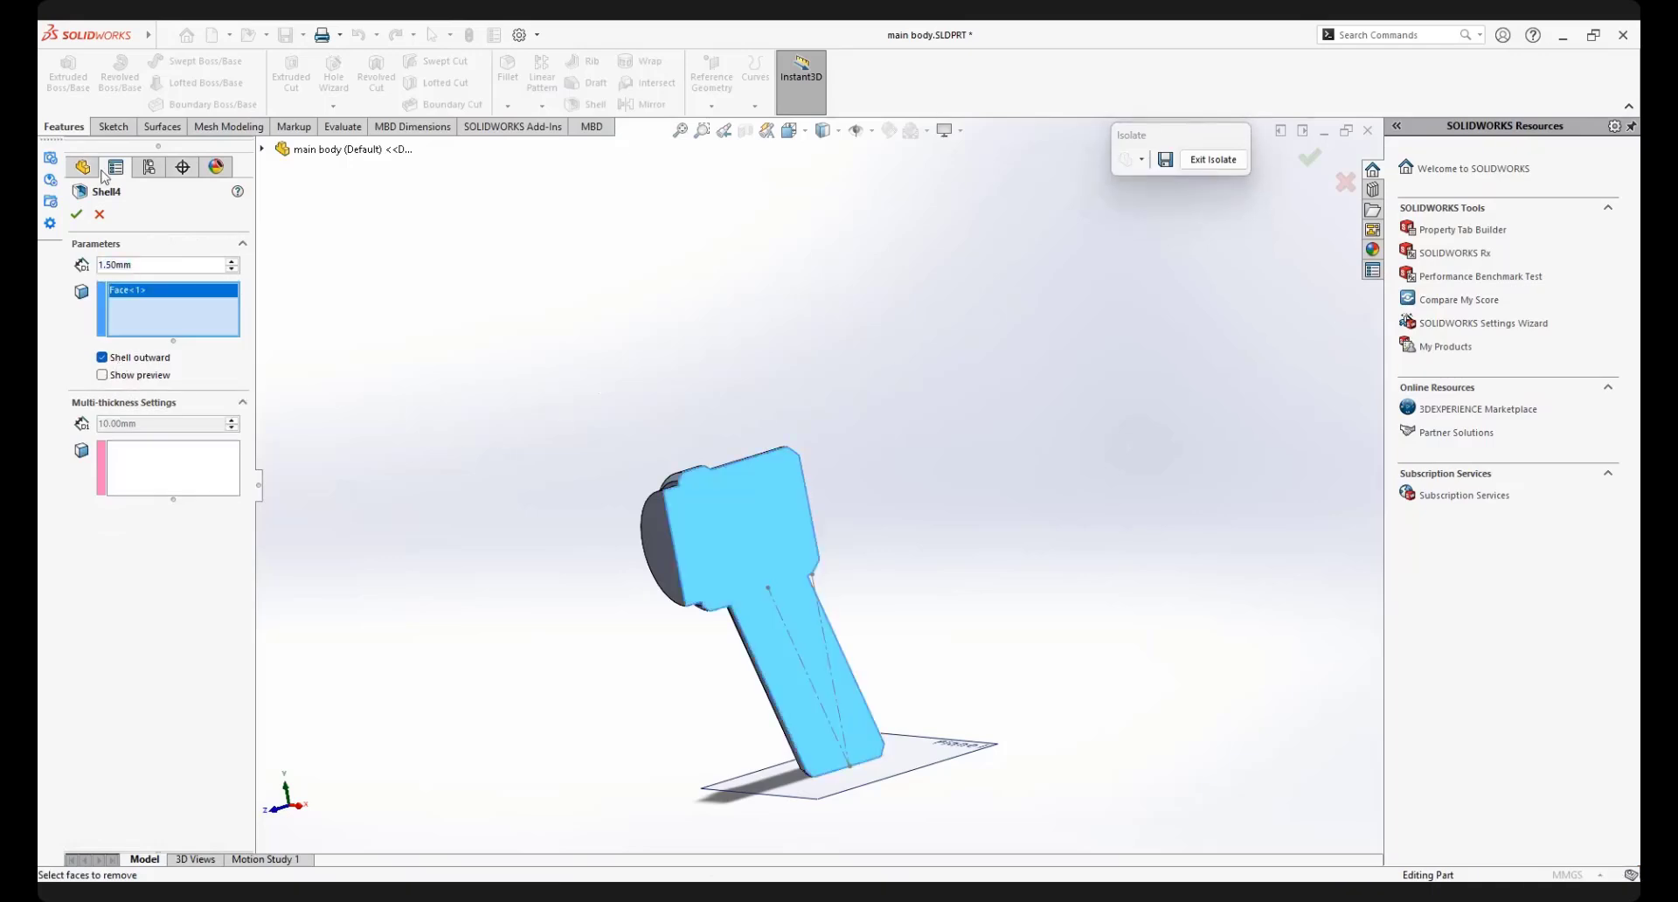
left_click(77, 215)
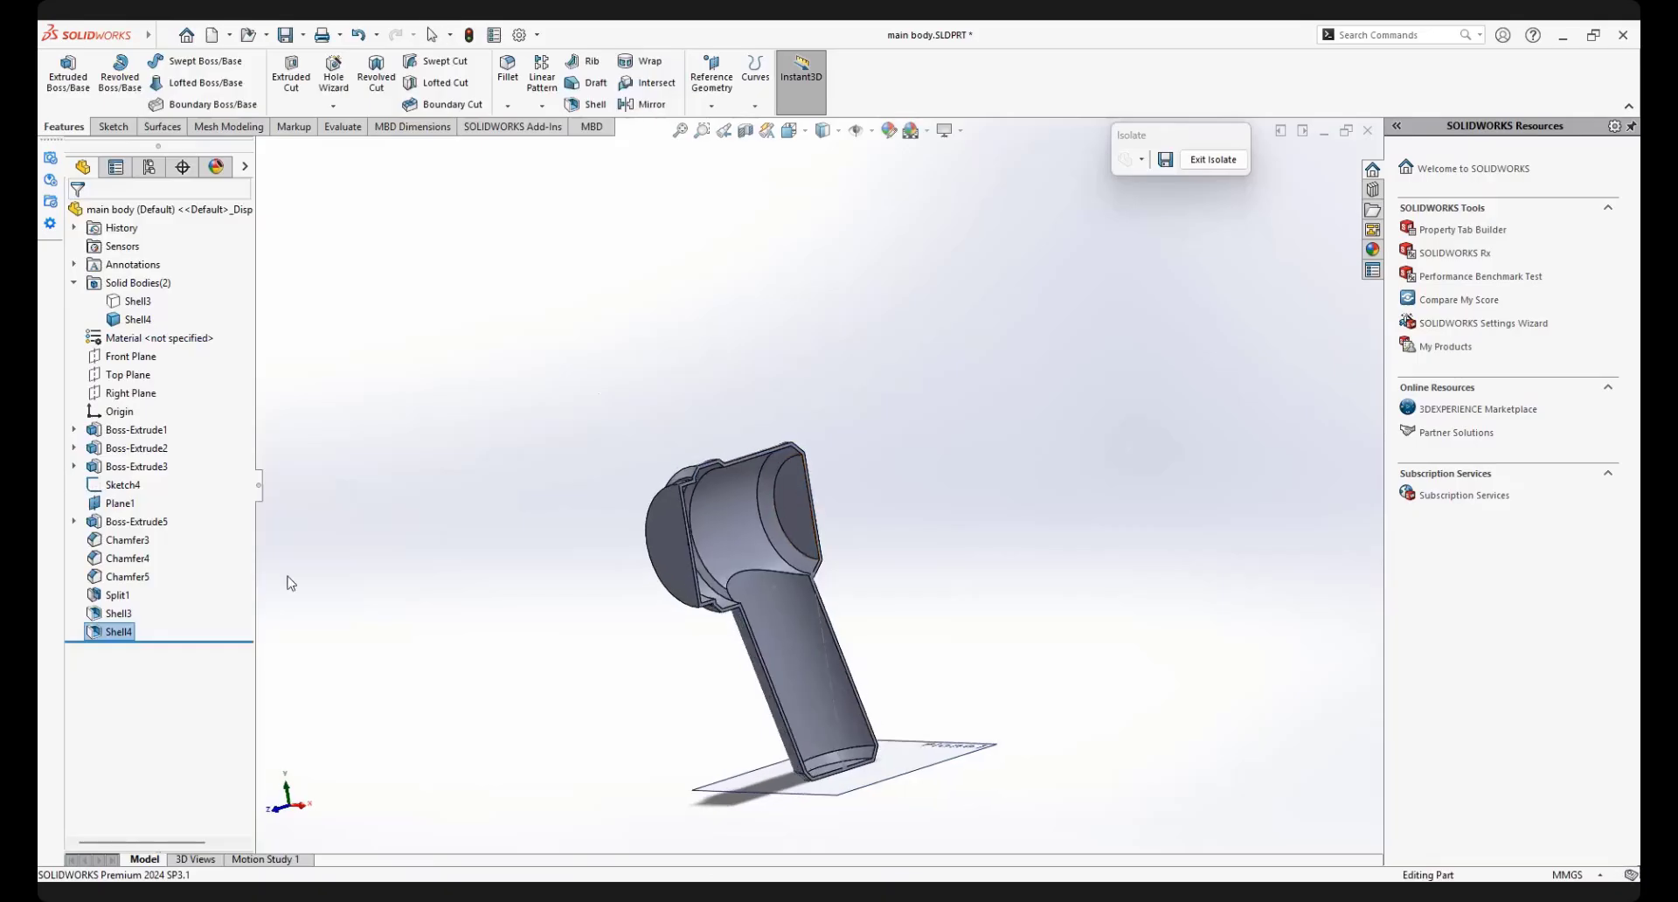
Exit the isolation and check how the two shelled halves meet along the seam
left_click(1216, 160)
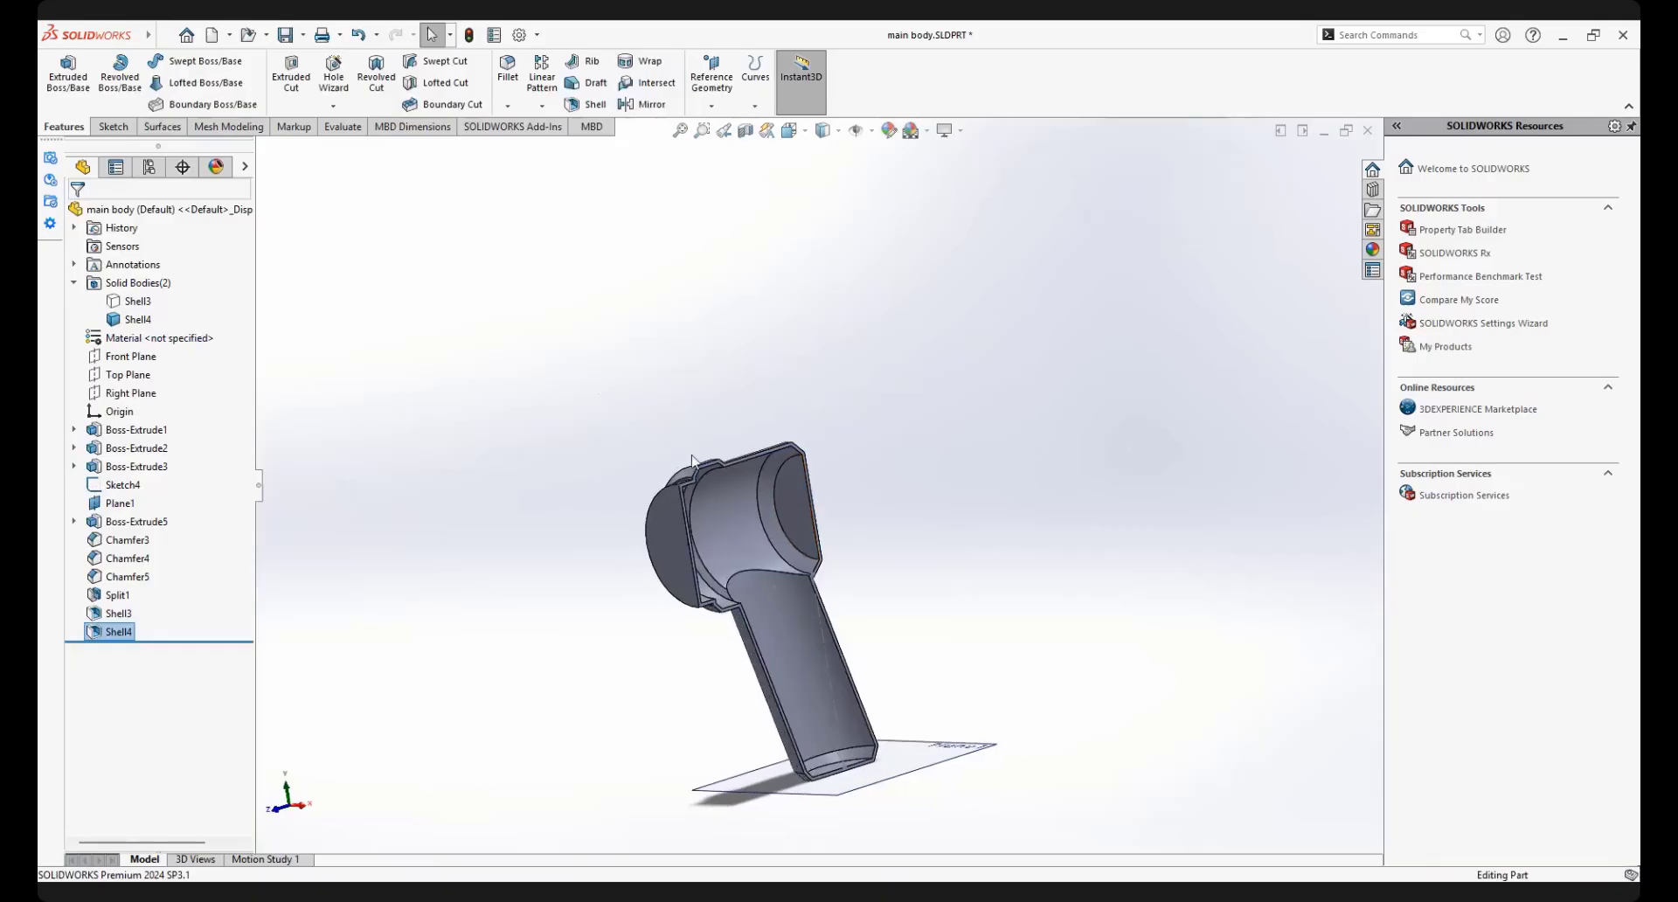
scroll(759, 470, "down", 5)
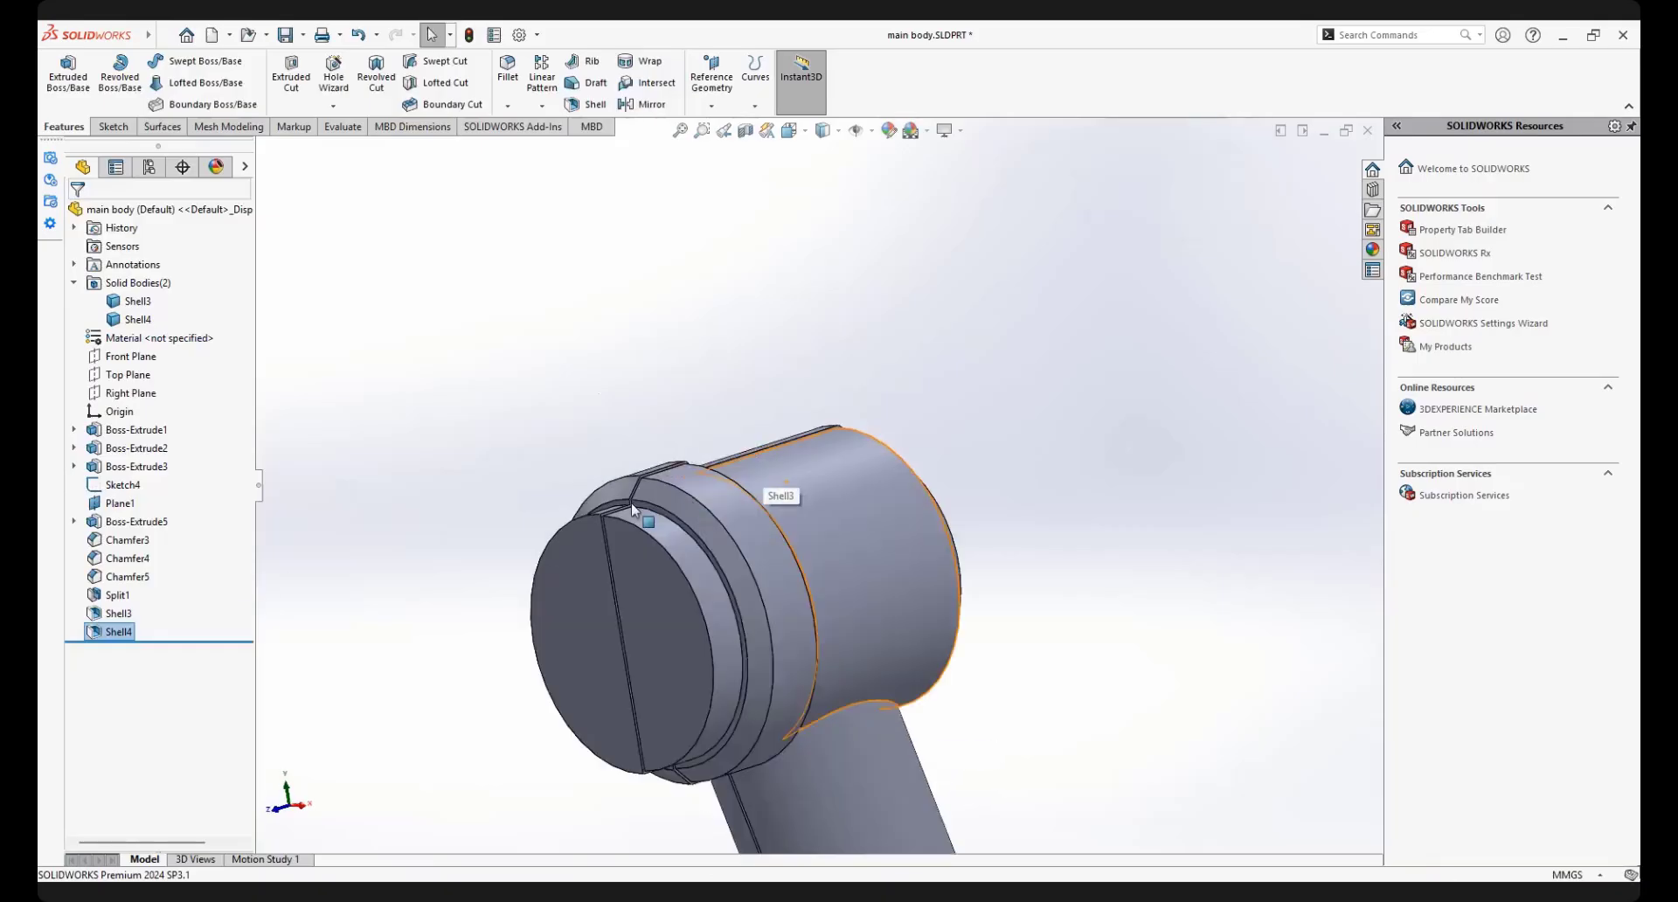
middle_click_drag(749, 509, 801, 423)
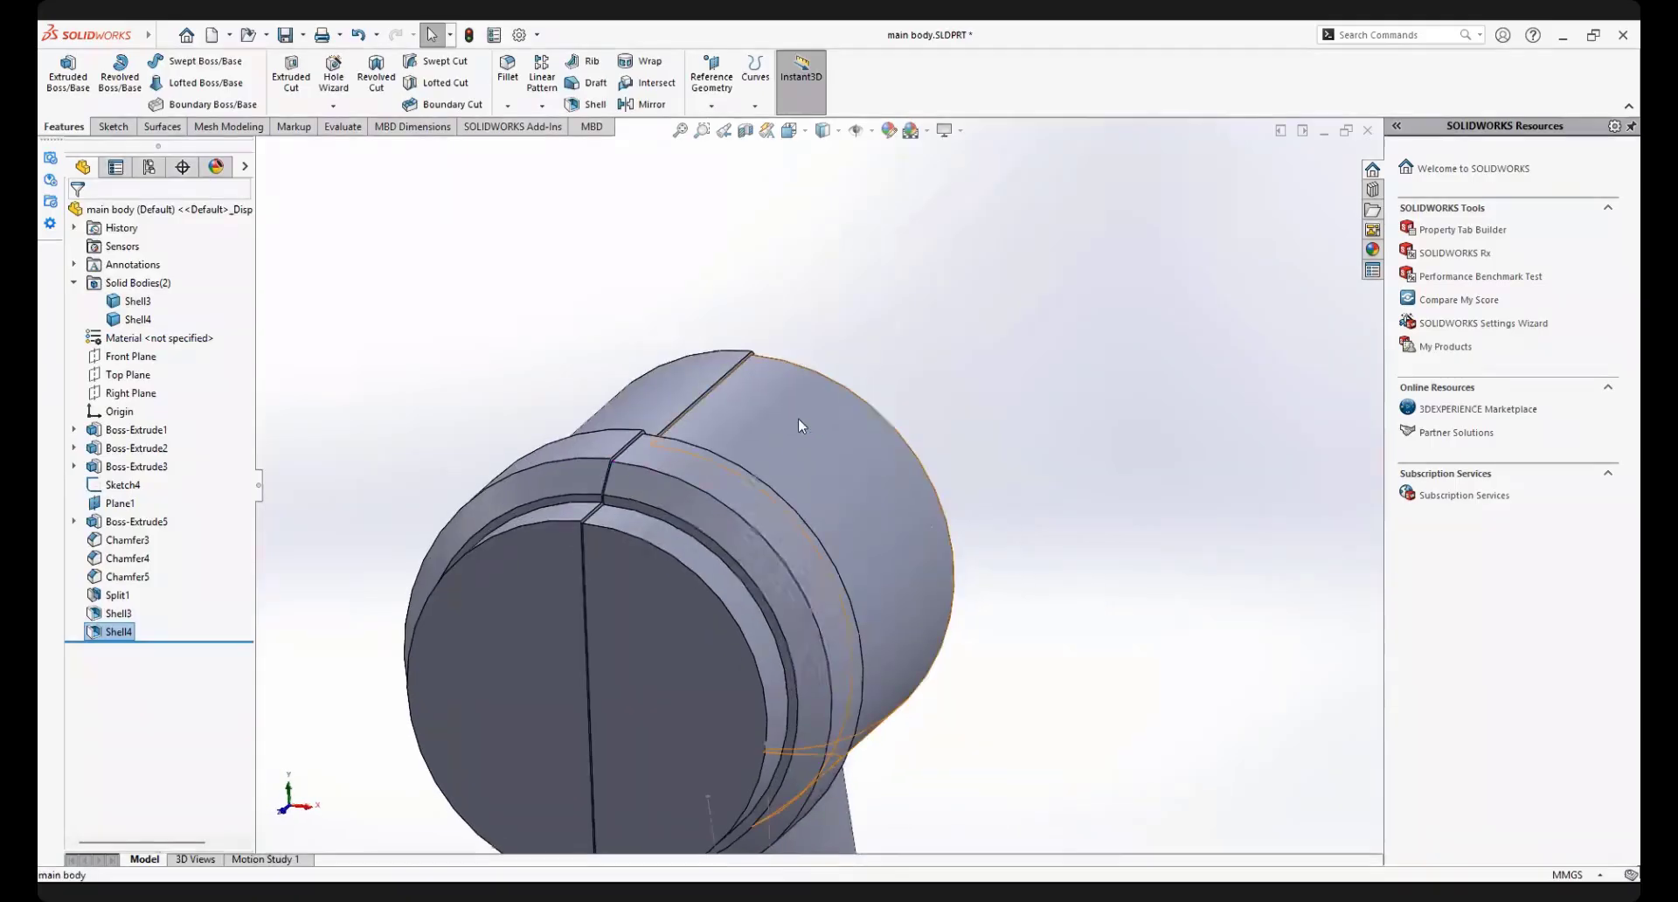
Edit the first half's shell feature, Shell3, and set its thickness to 1.5 mm
left_click(118, 613)
left_click(154, 564)
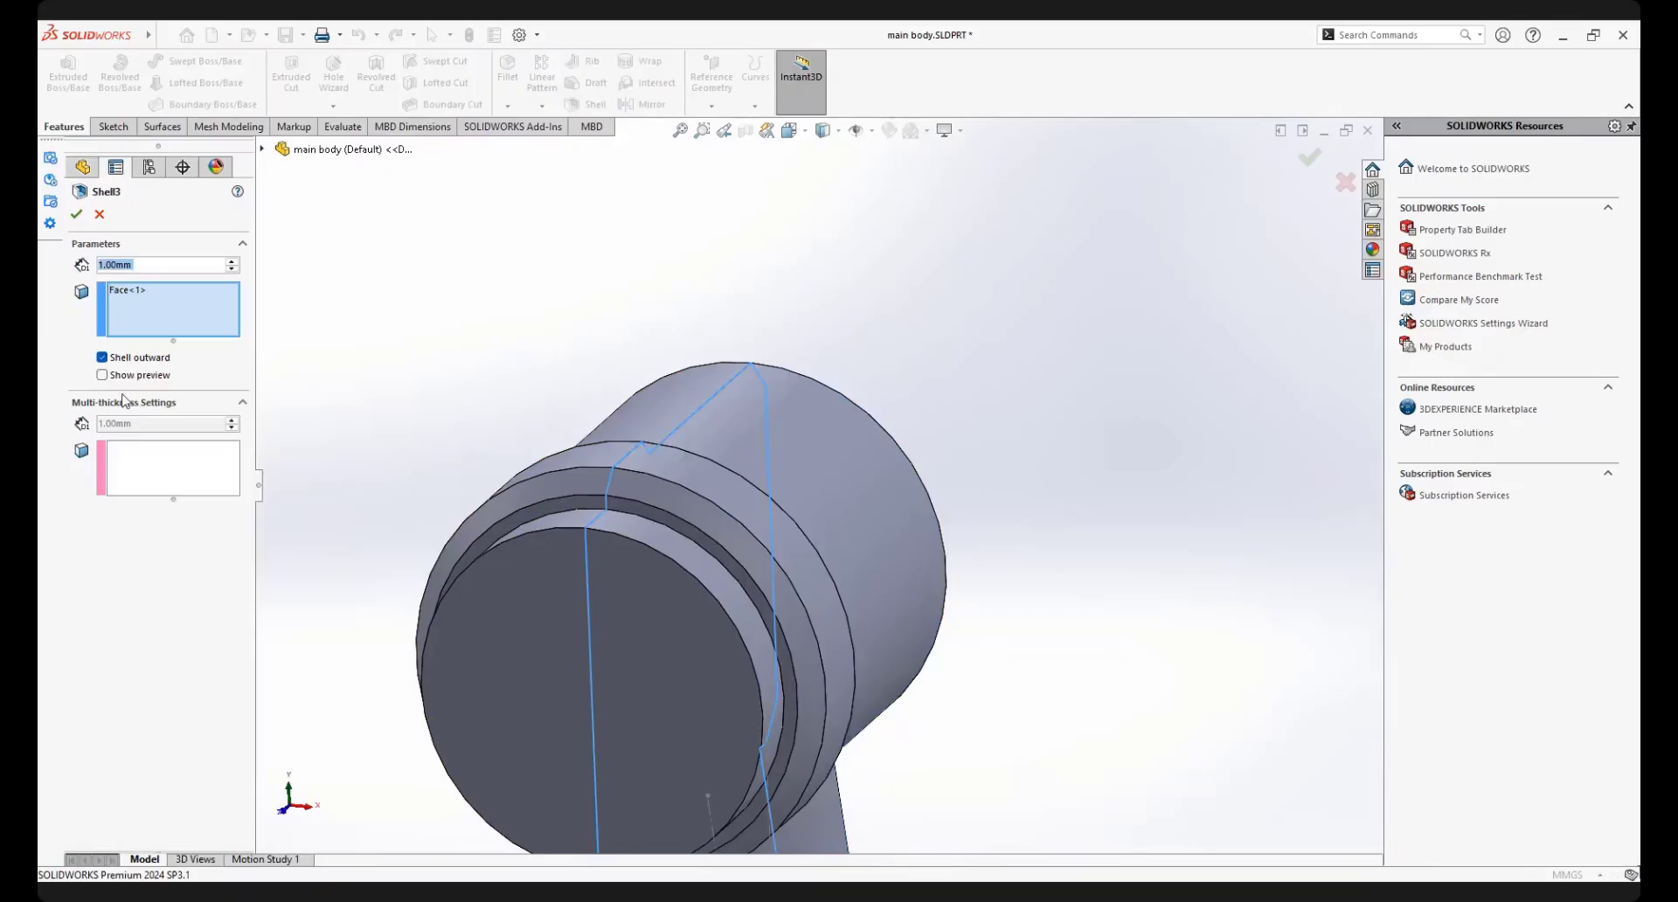
left_click(155, 264)
type("1.5")
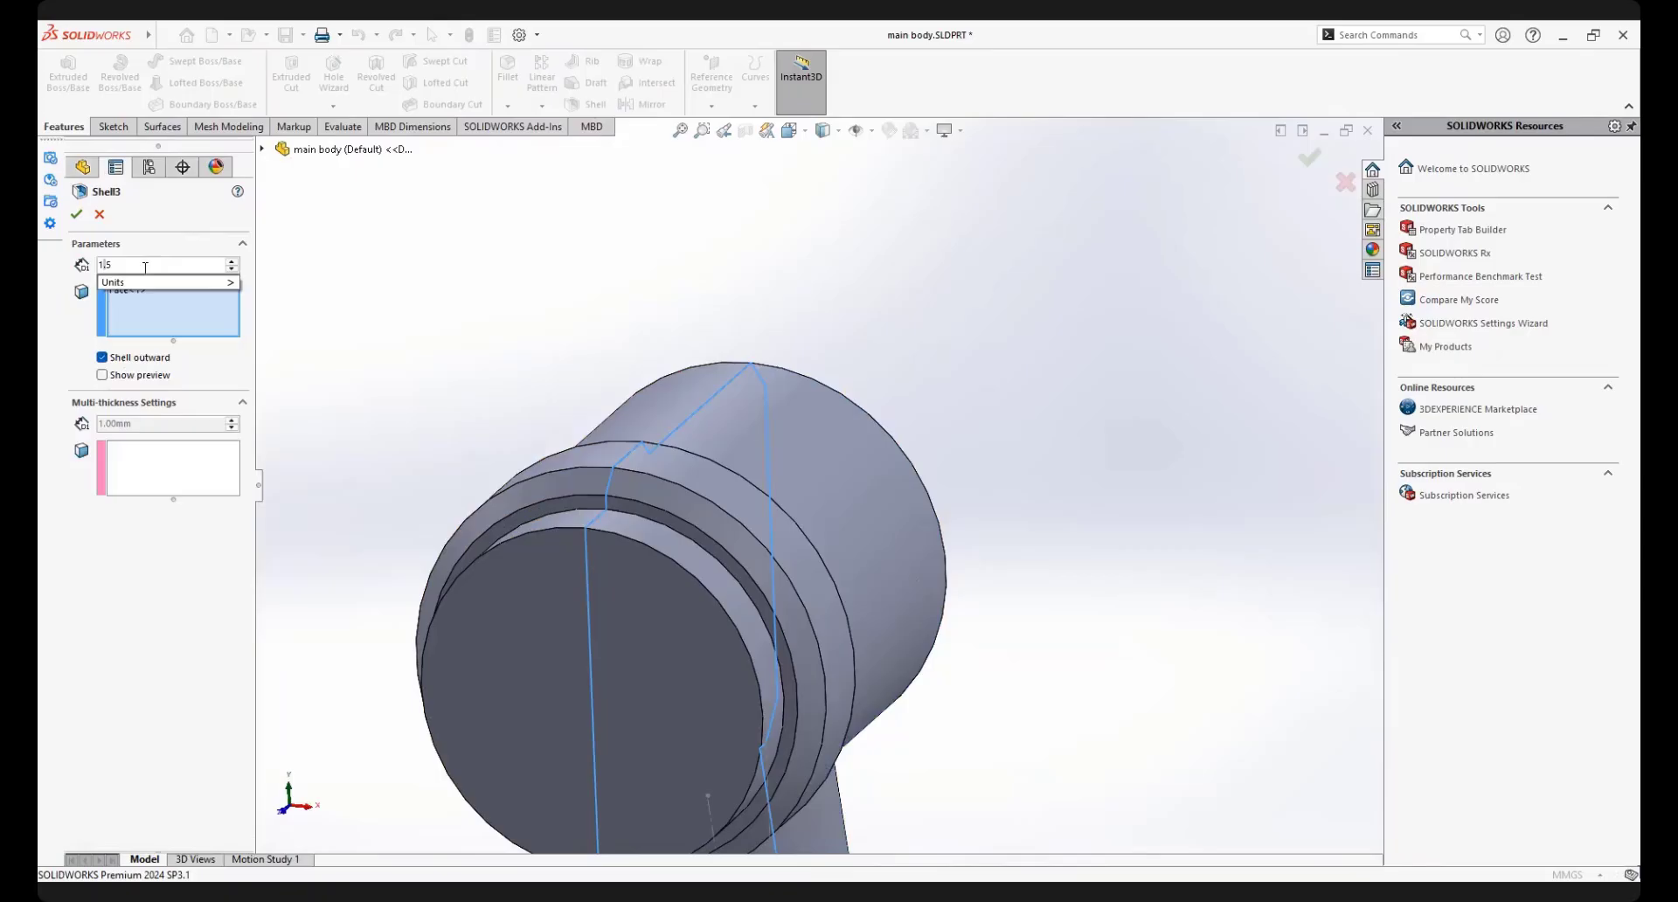
key("Return")
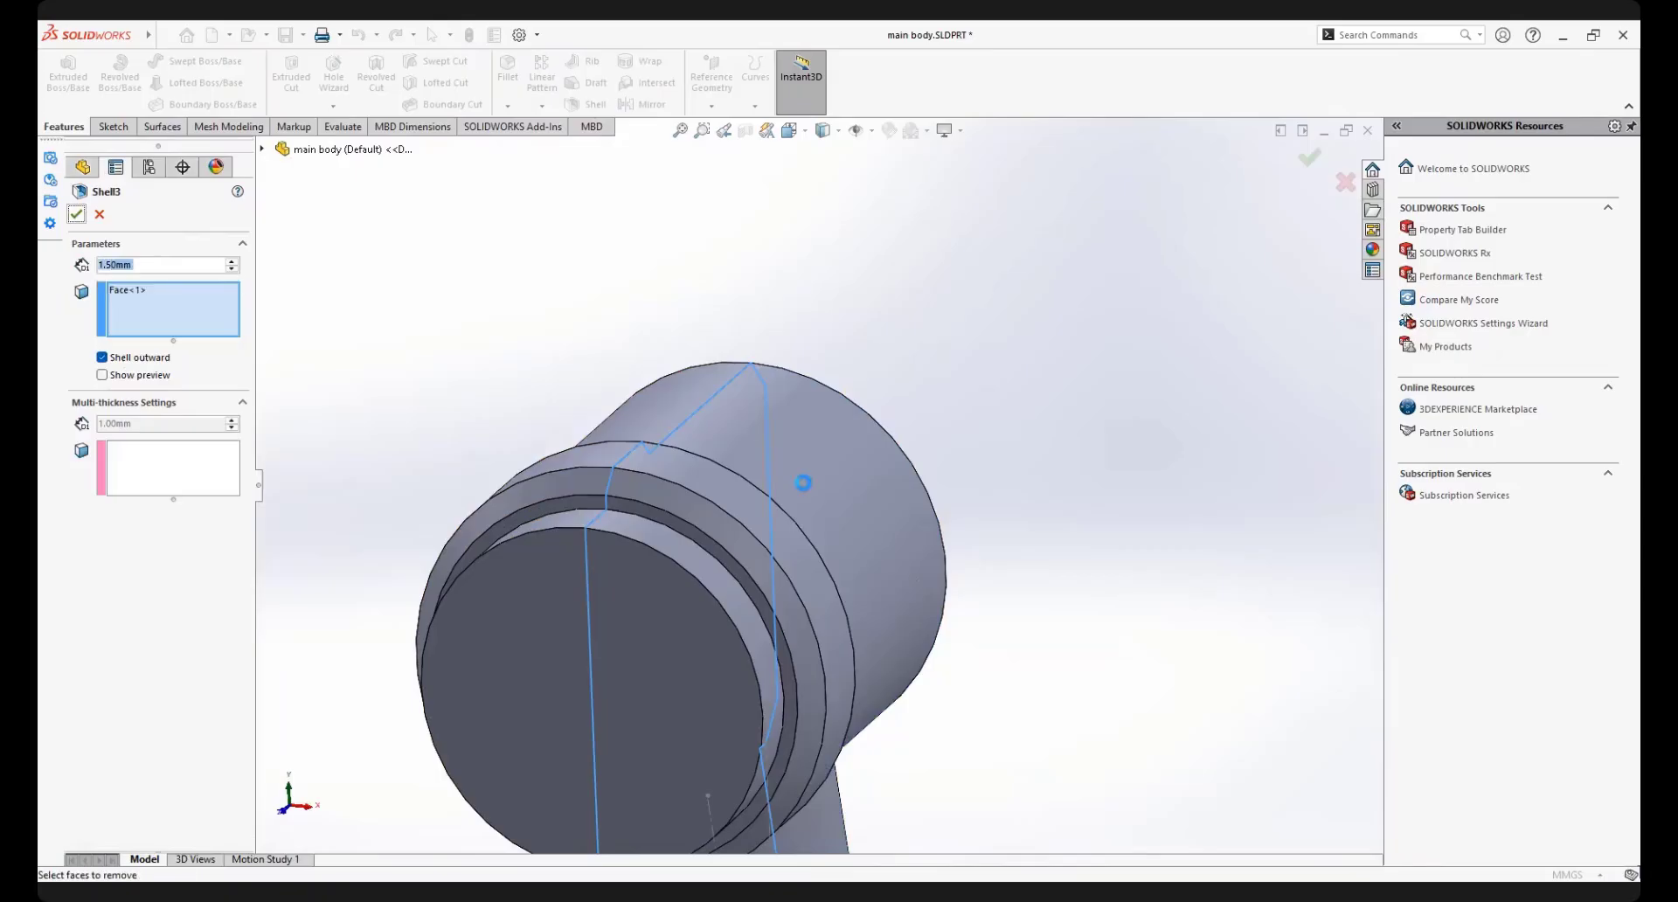
Preview a section through both shelled halves parallel to the Front Plane with a 19 mm offset, and discard the section
mouse_move(804, 483)
middle_mouse_down()
mouse_move(1044, 498)
mouse_move(815, 633)
mouse_move(933, 633)
mouse_move(821, 464)
mouse_move(798, 525)
mouse_move(791, 490)
middle_mouse_up()
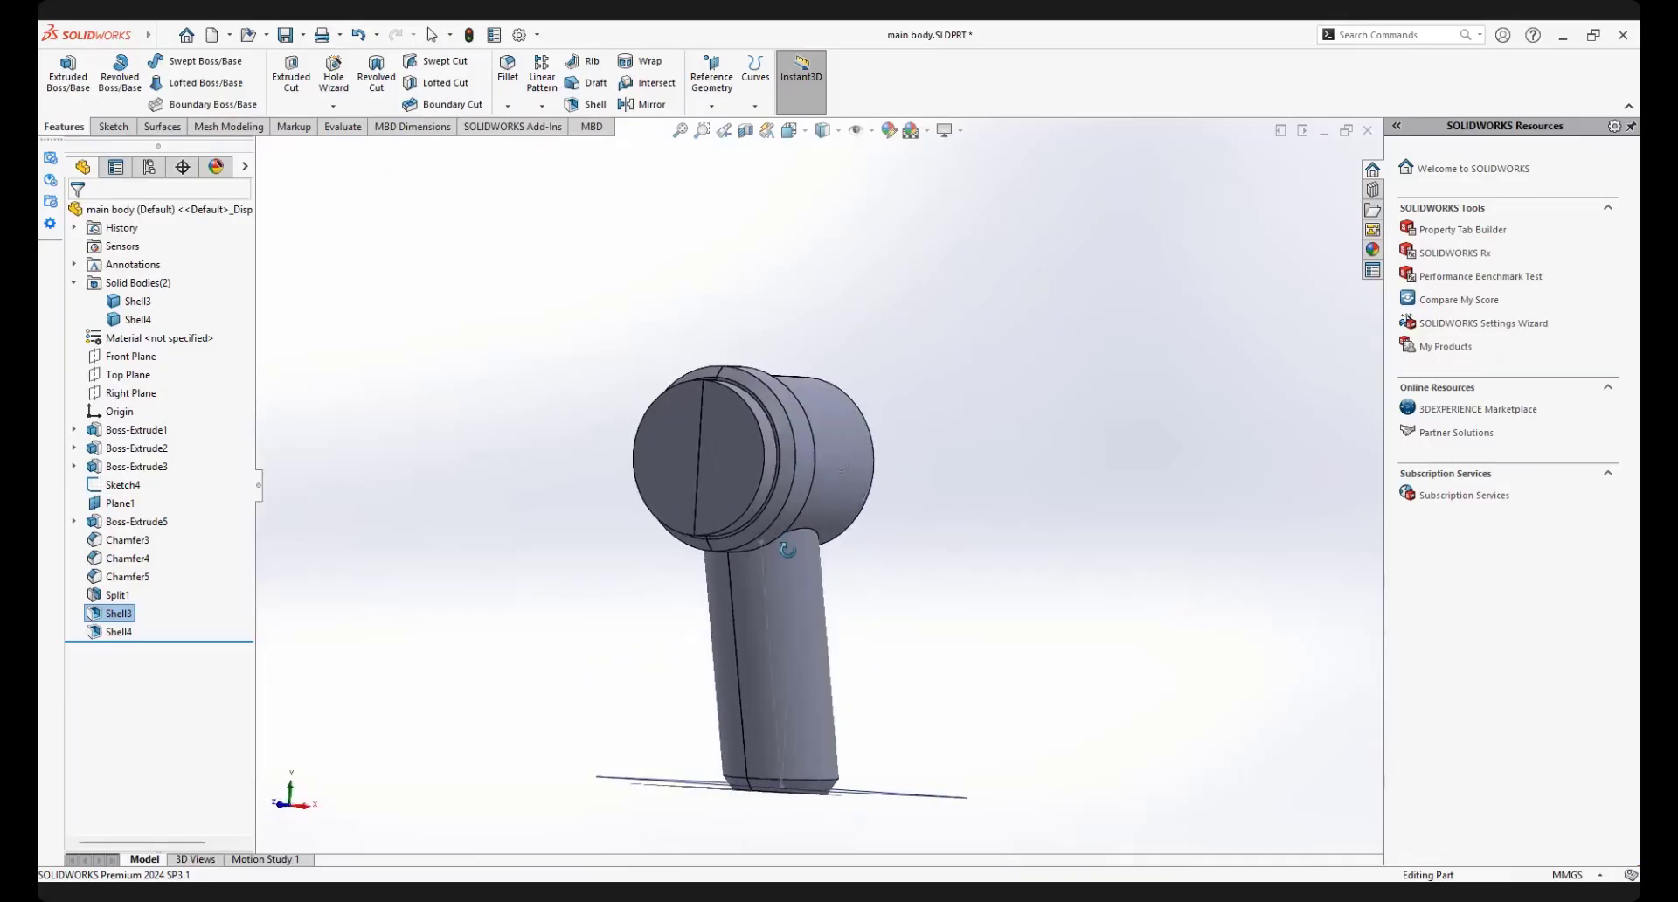
left_click(745, 131)
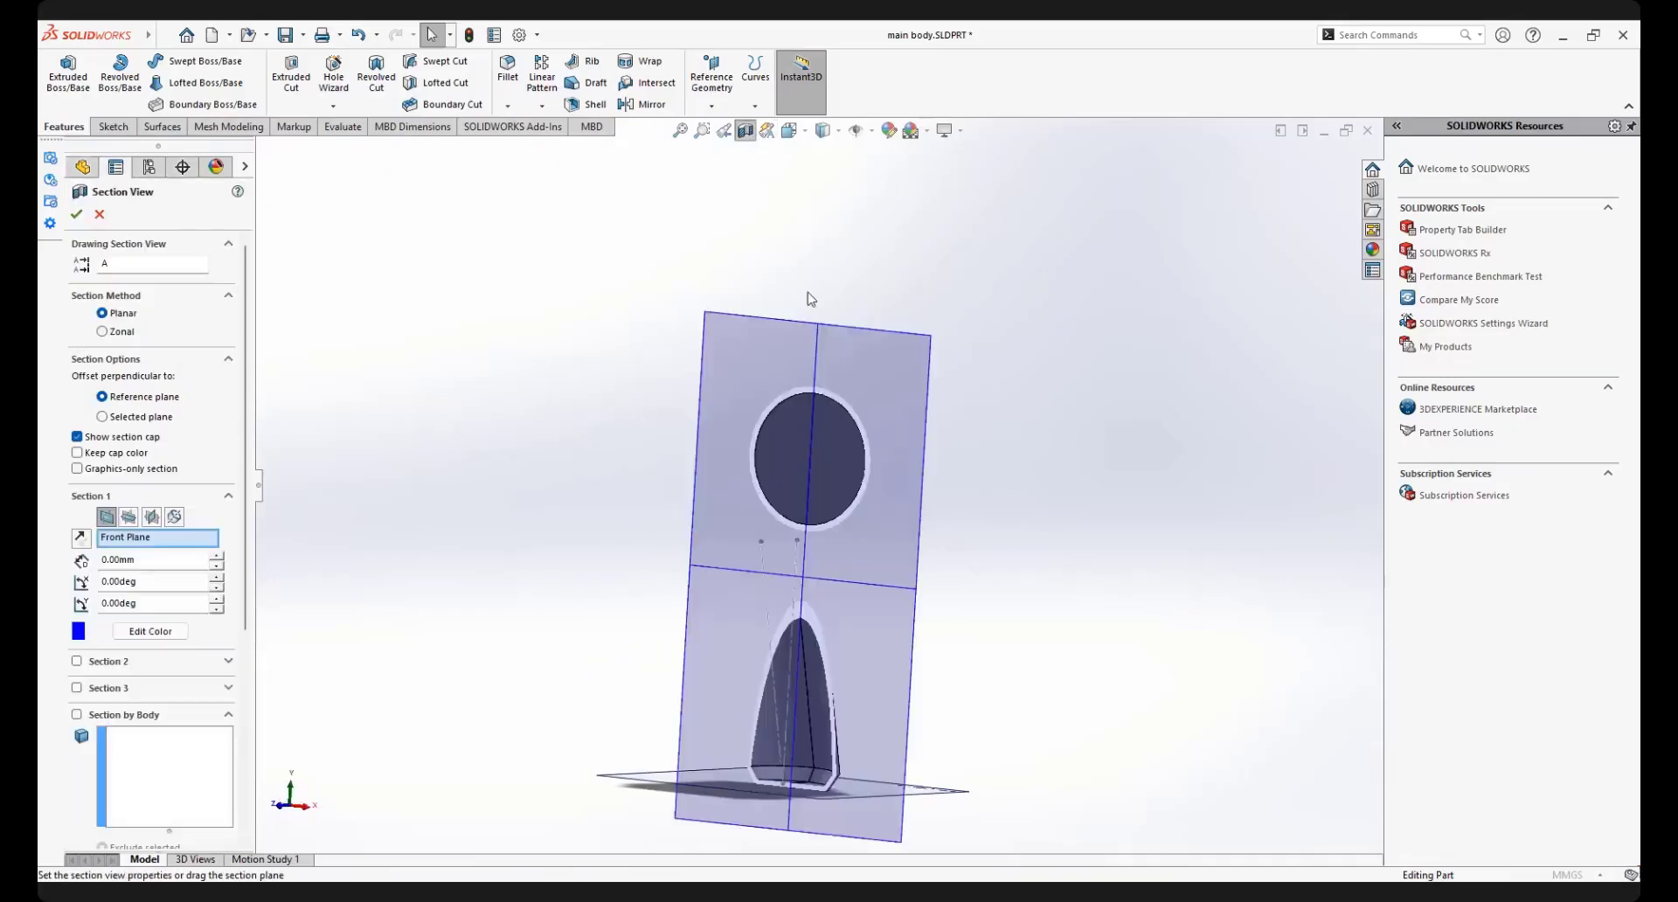
left_click_drag(766, 582, 704, 609)
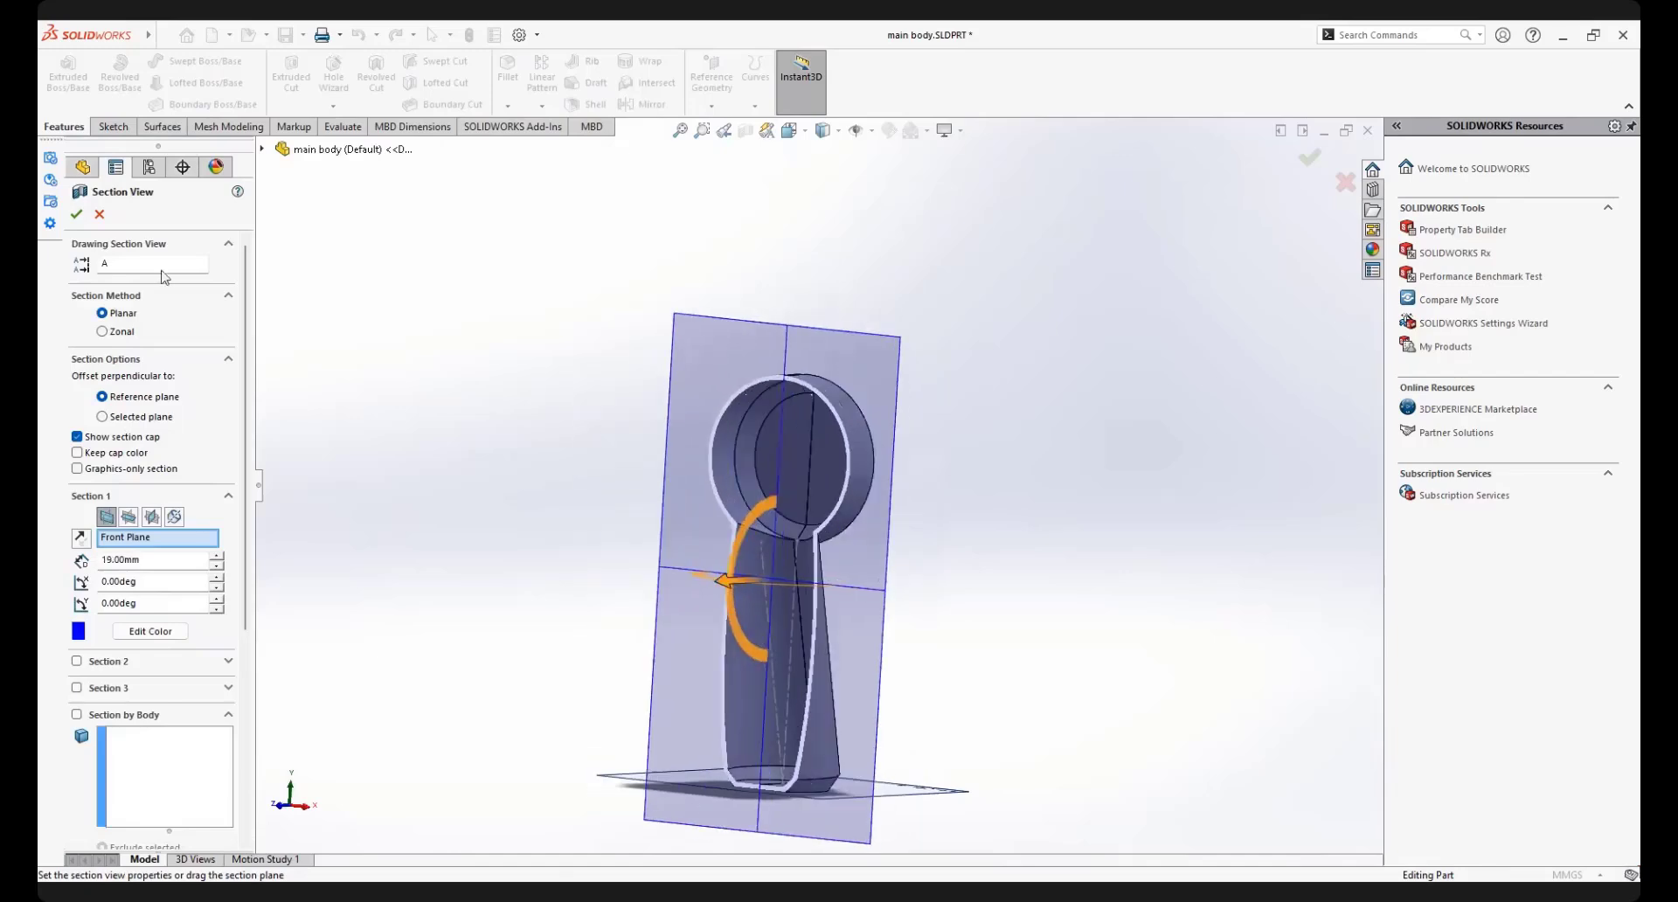
left_click(101, 214)
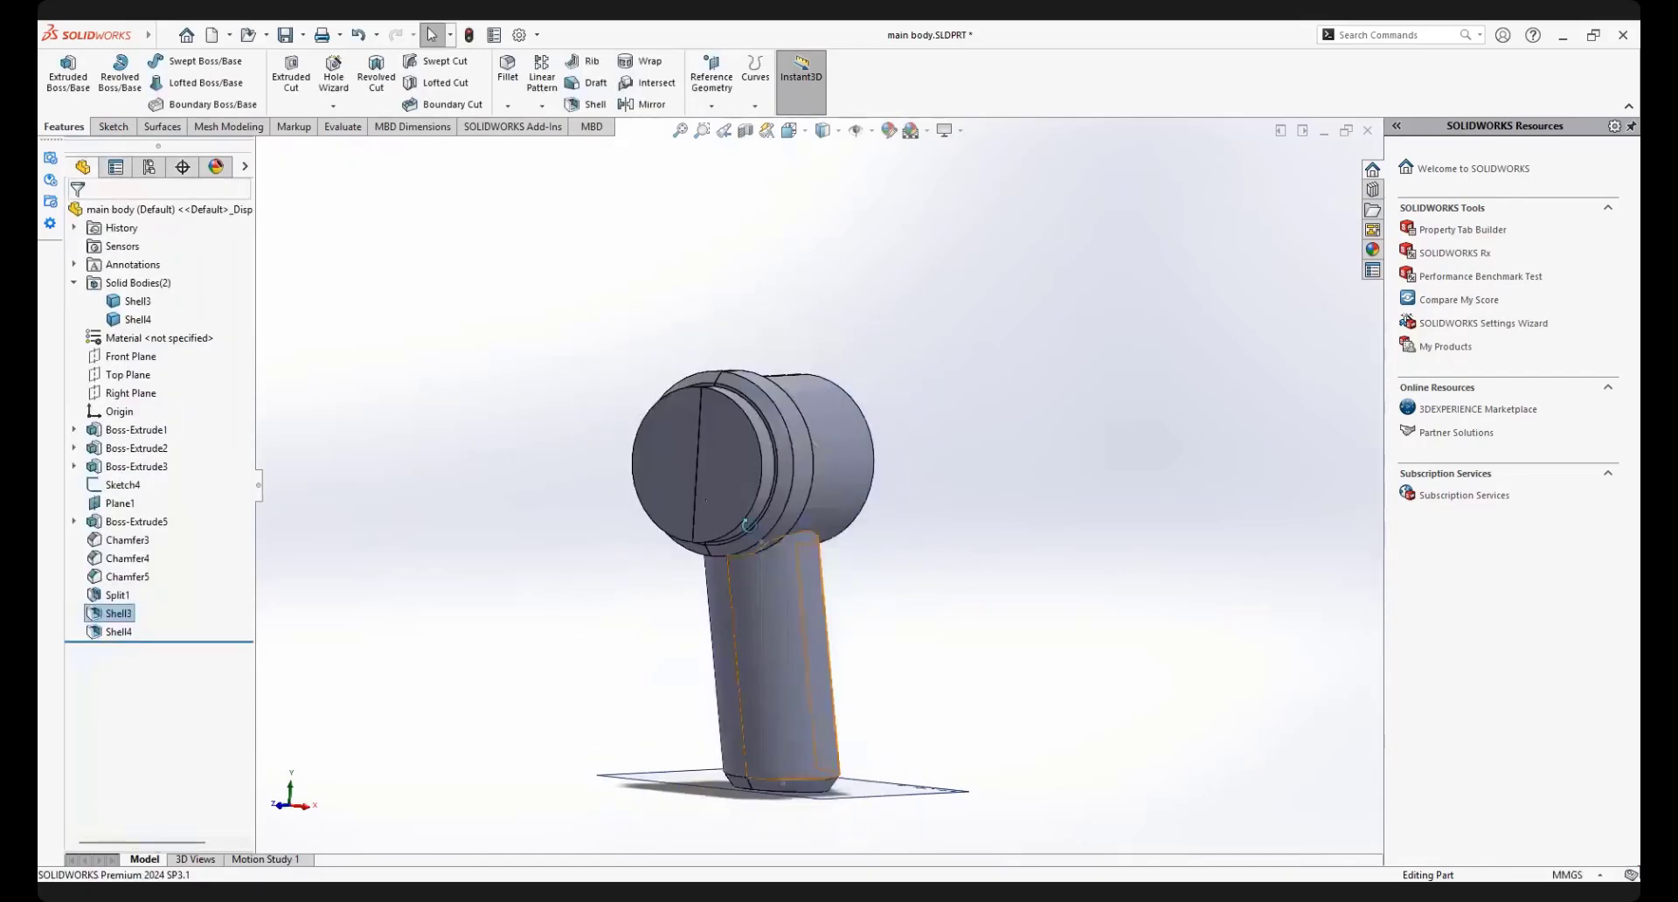
Isolate the Shell4 half and examine its hollow interior and wall thickness around the barrel and handle
middle_click_drag(760, 560, 667, 449)
right_click(662, 442)
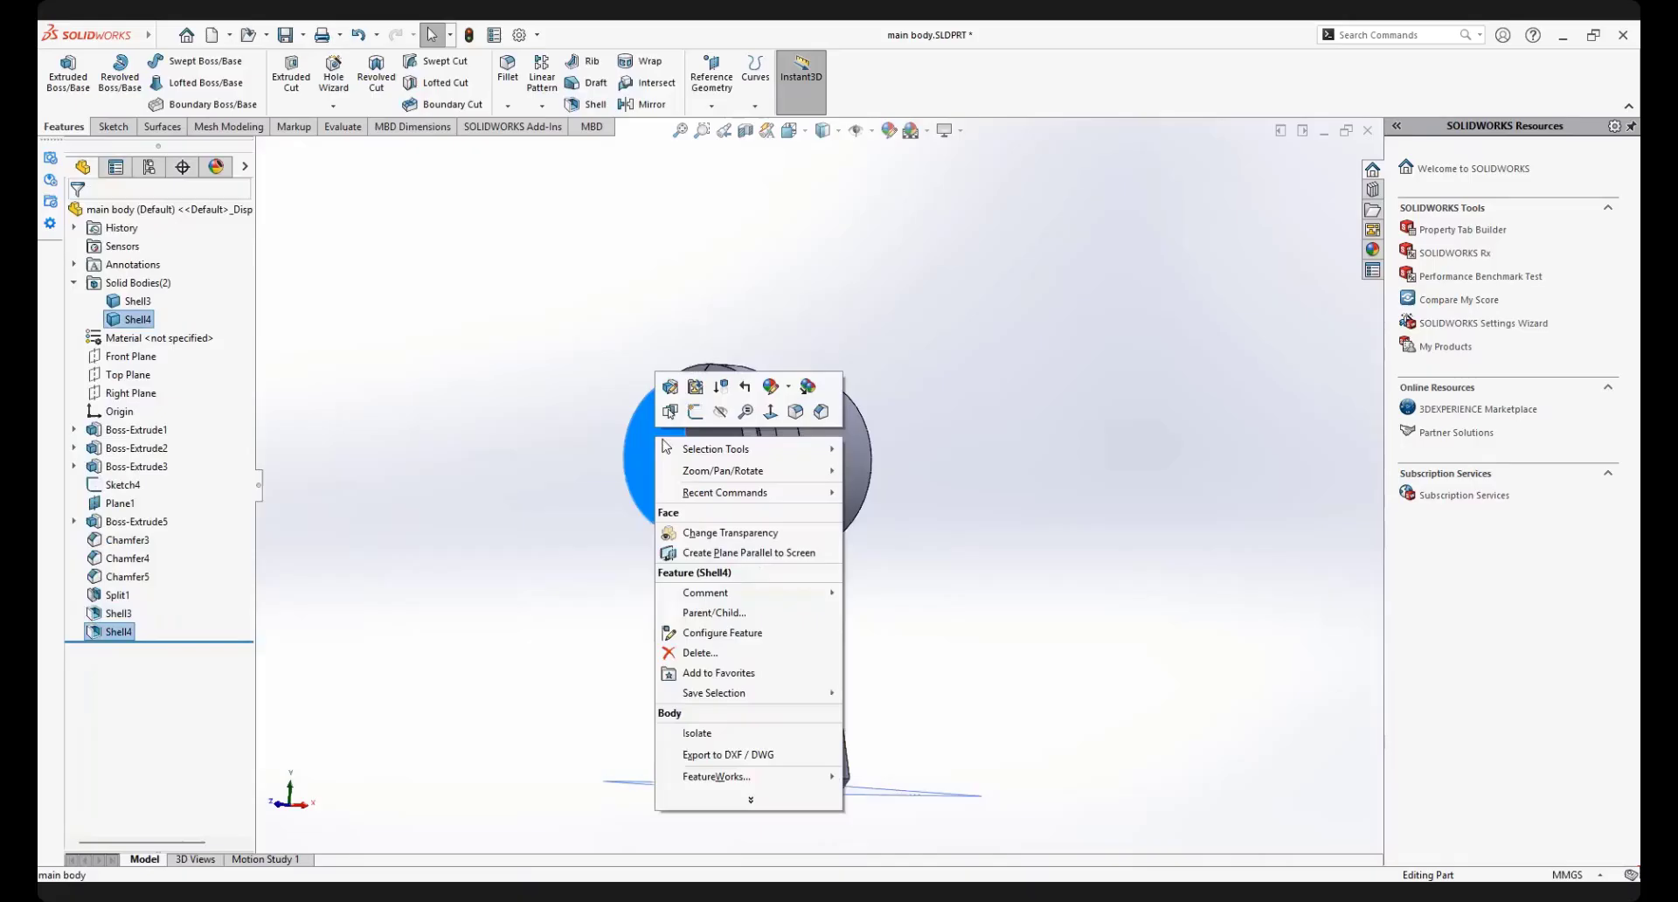
left_click(697, 734)
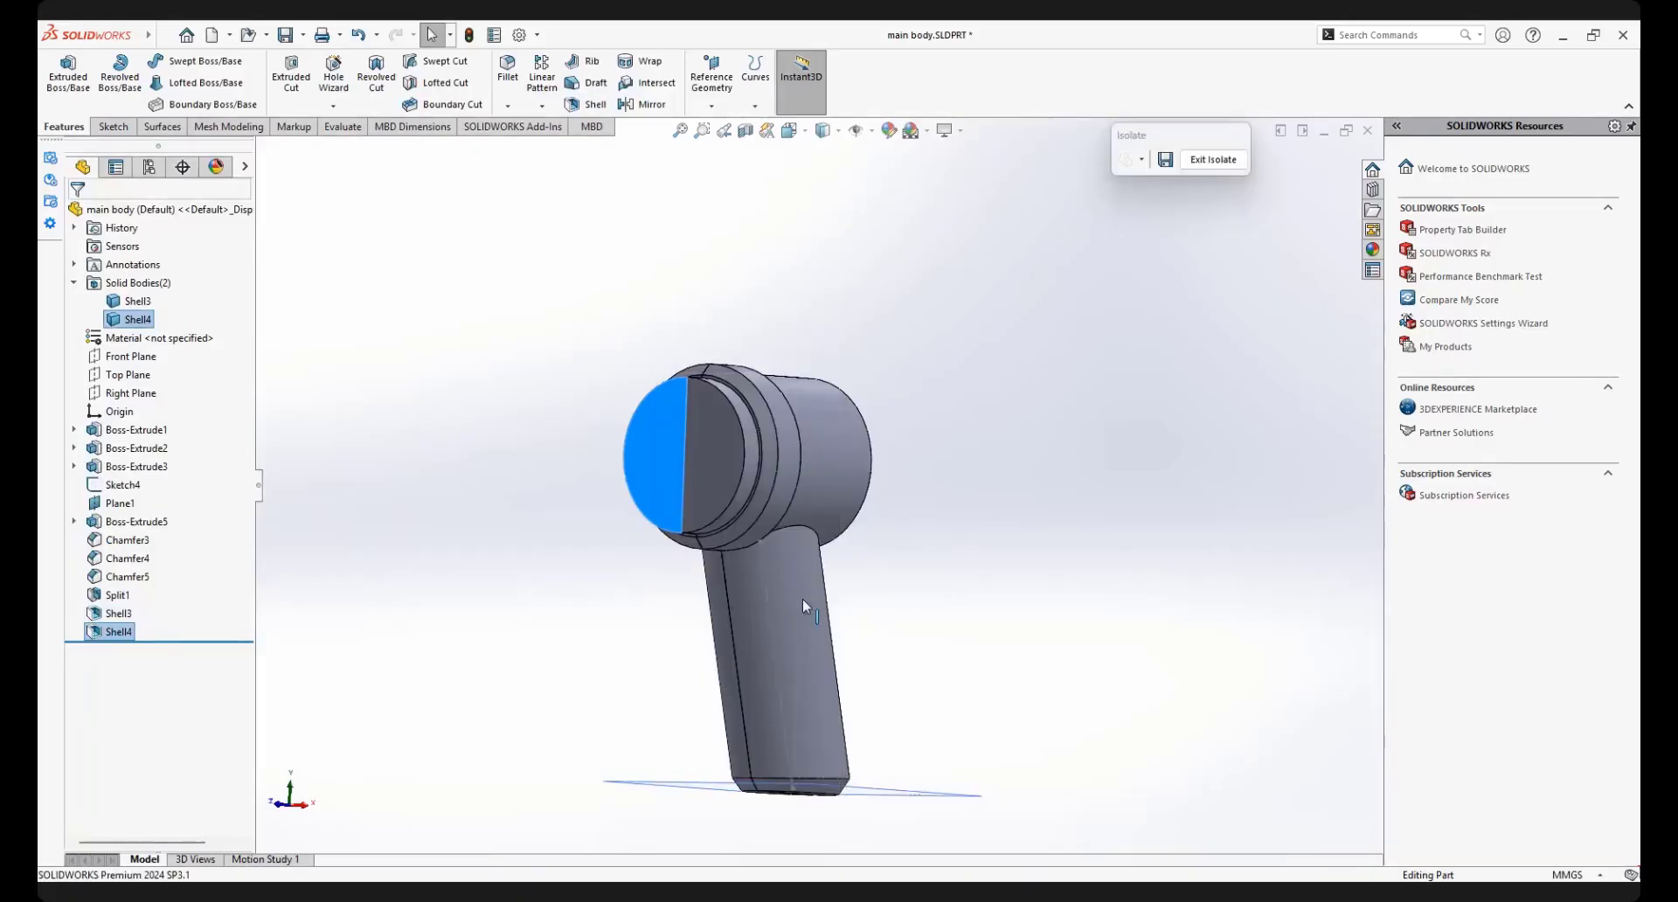
middle_click_drag(802, 600, 757, 671)
scroll(815, 700, "down", 5)
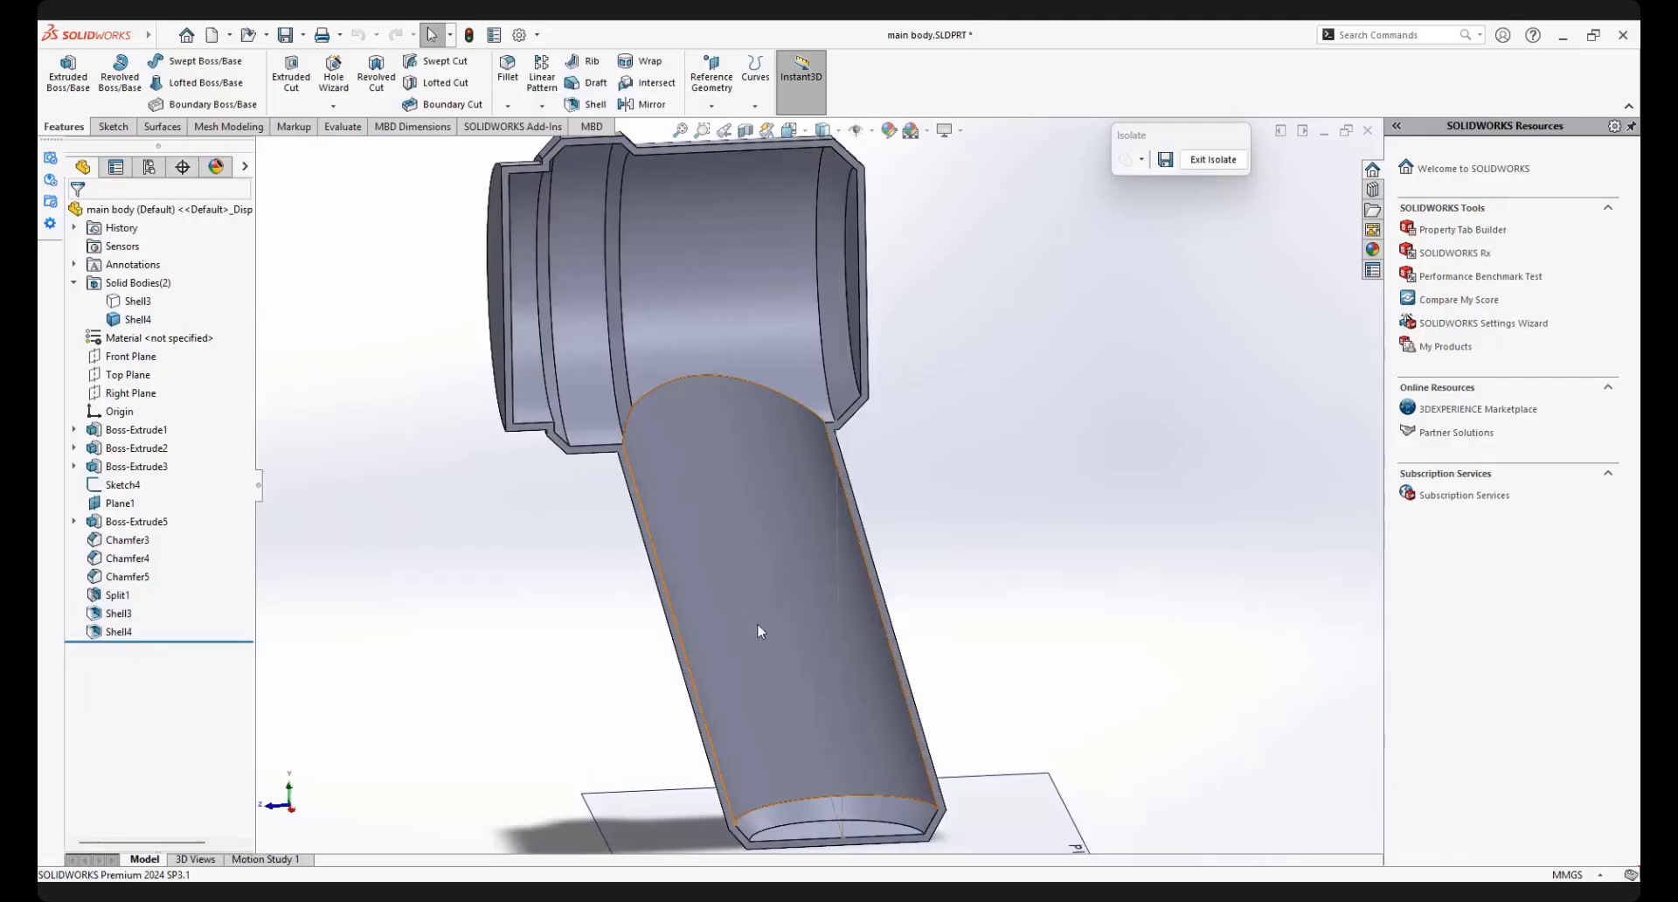
scroll(742, 563, "up", 2)
scroll(742, 563, "down", 4)
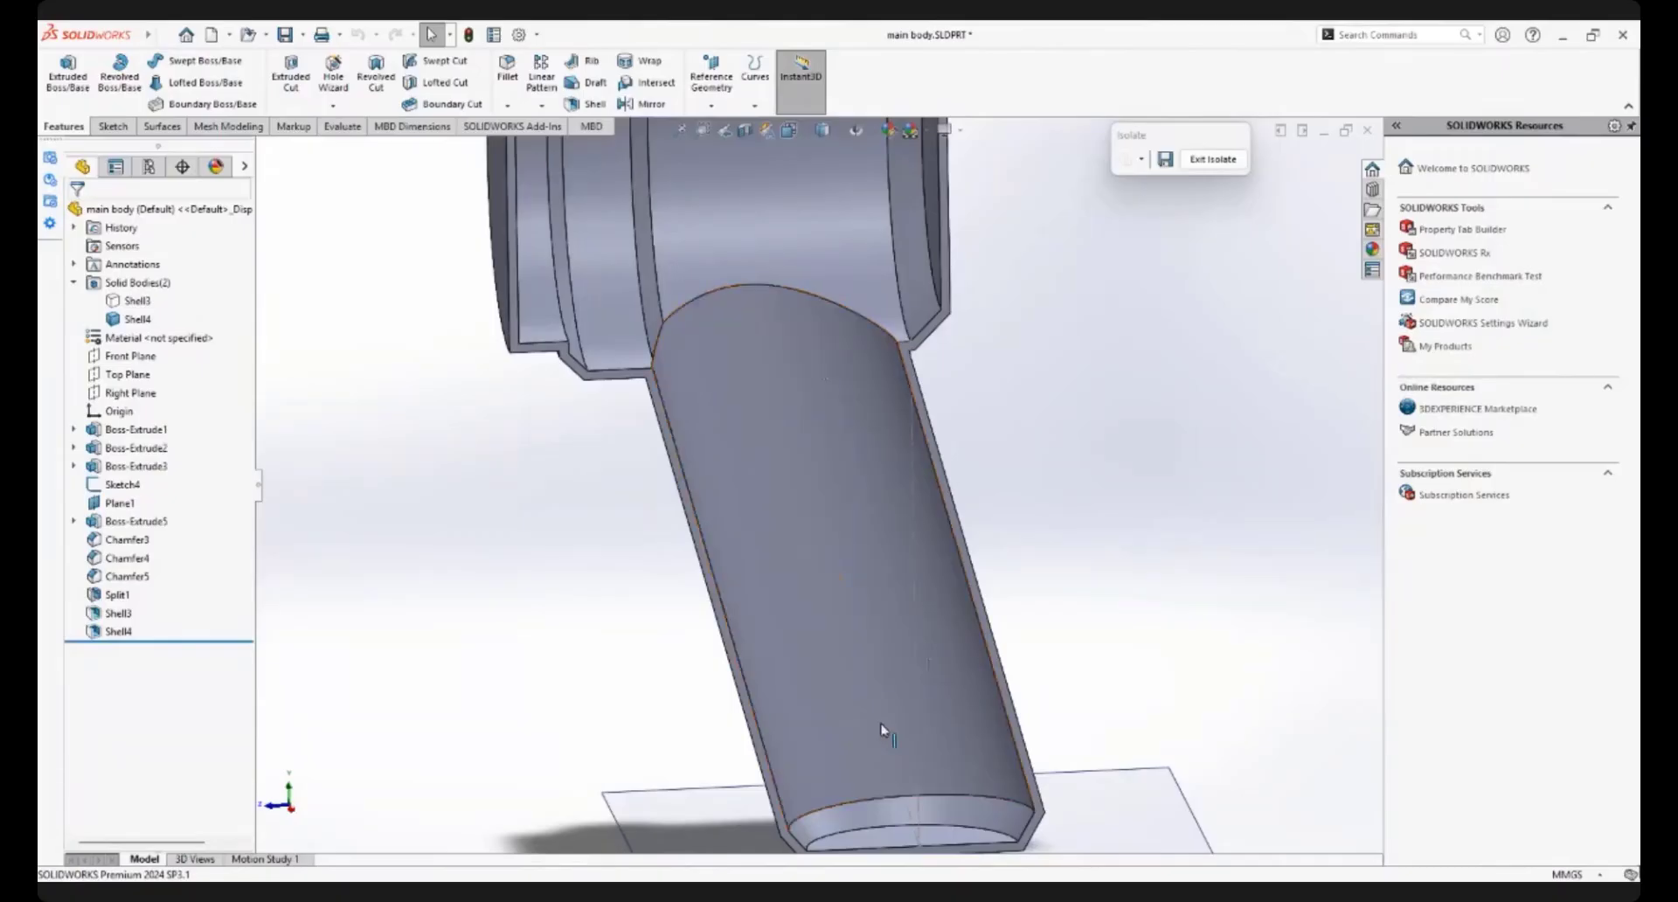
key("f")
Show both halves together again and inspect the exterior of the complete body, including the joint between barrel and handle
left_click(1214, 159)
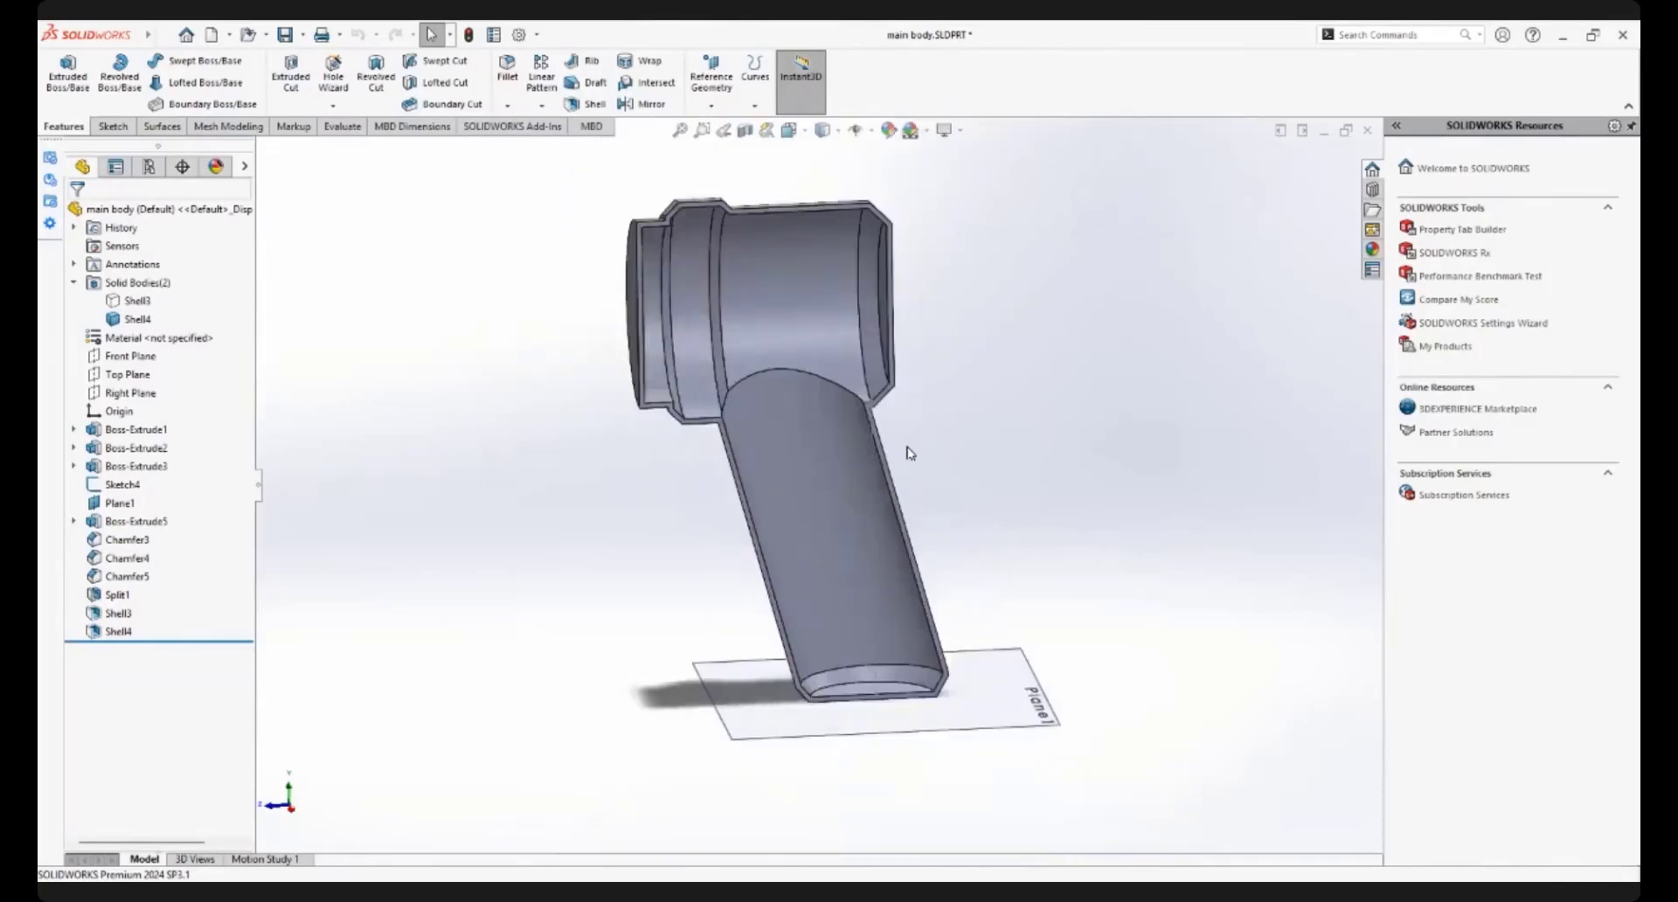
middle_click_drag(977, 453, 890, 464)
scroll(825, 387, "down", 1)
middle_click_drag(858, 535, 892, 527)
scroll(936, 516, "down", 2)
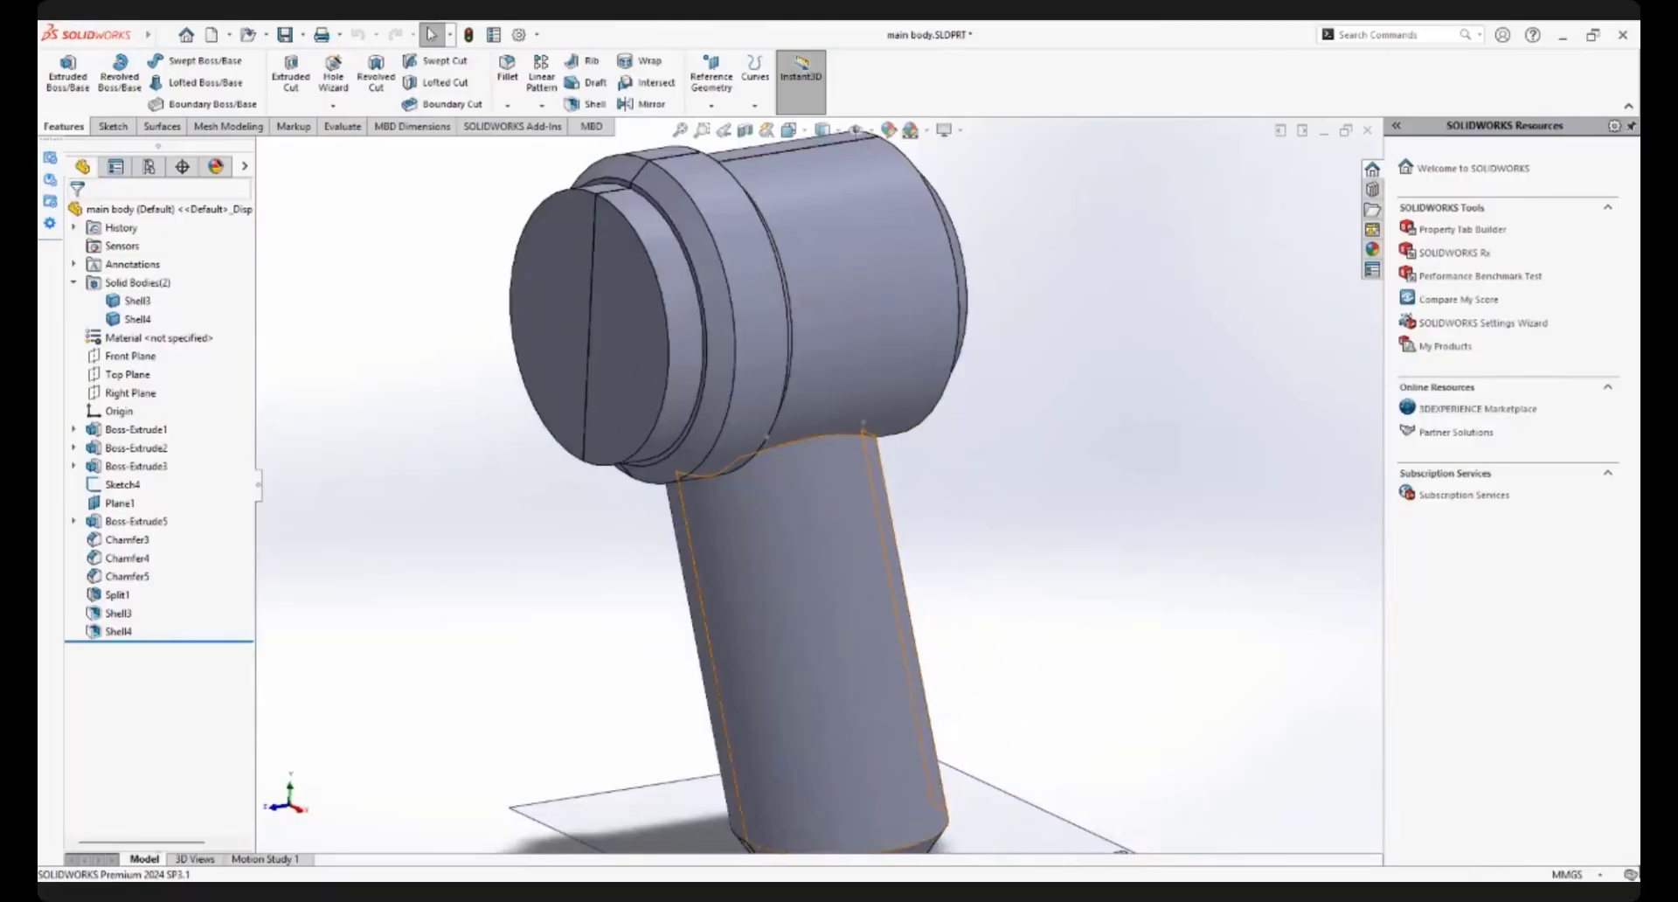
scroll(918, 452, "up", 3)
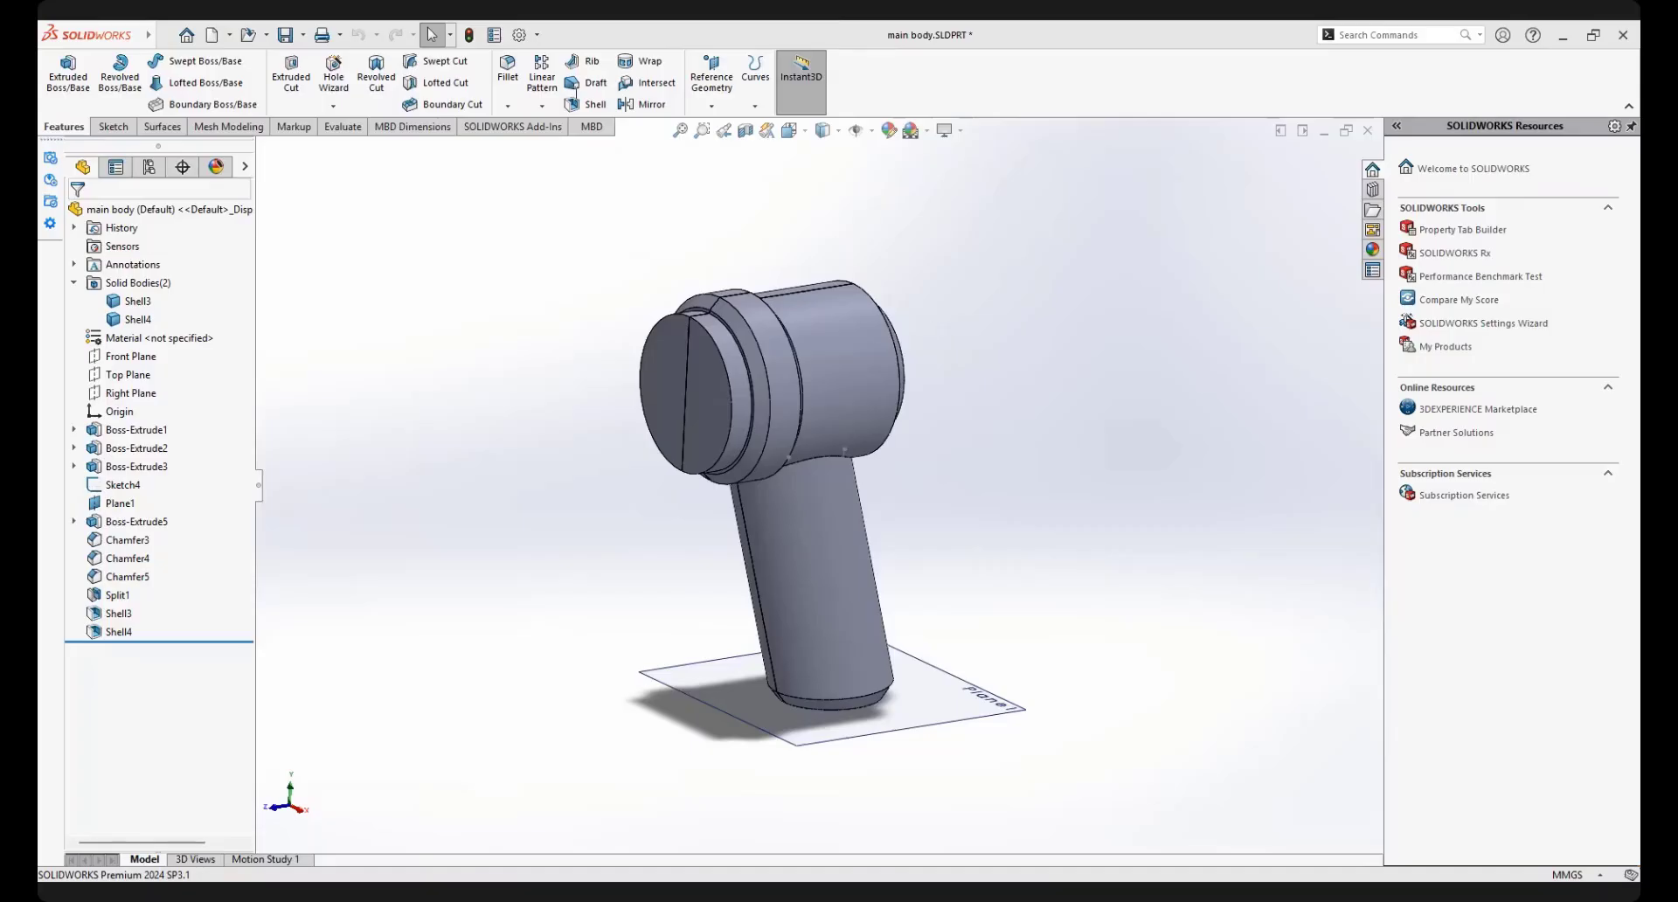
left_click(546, 75)
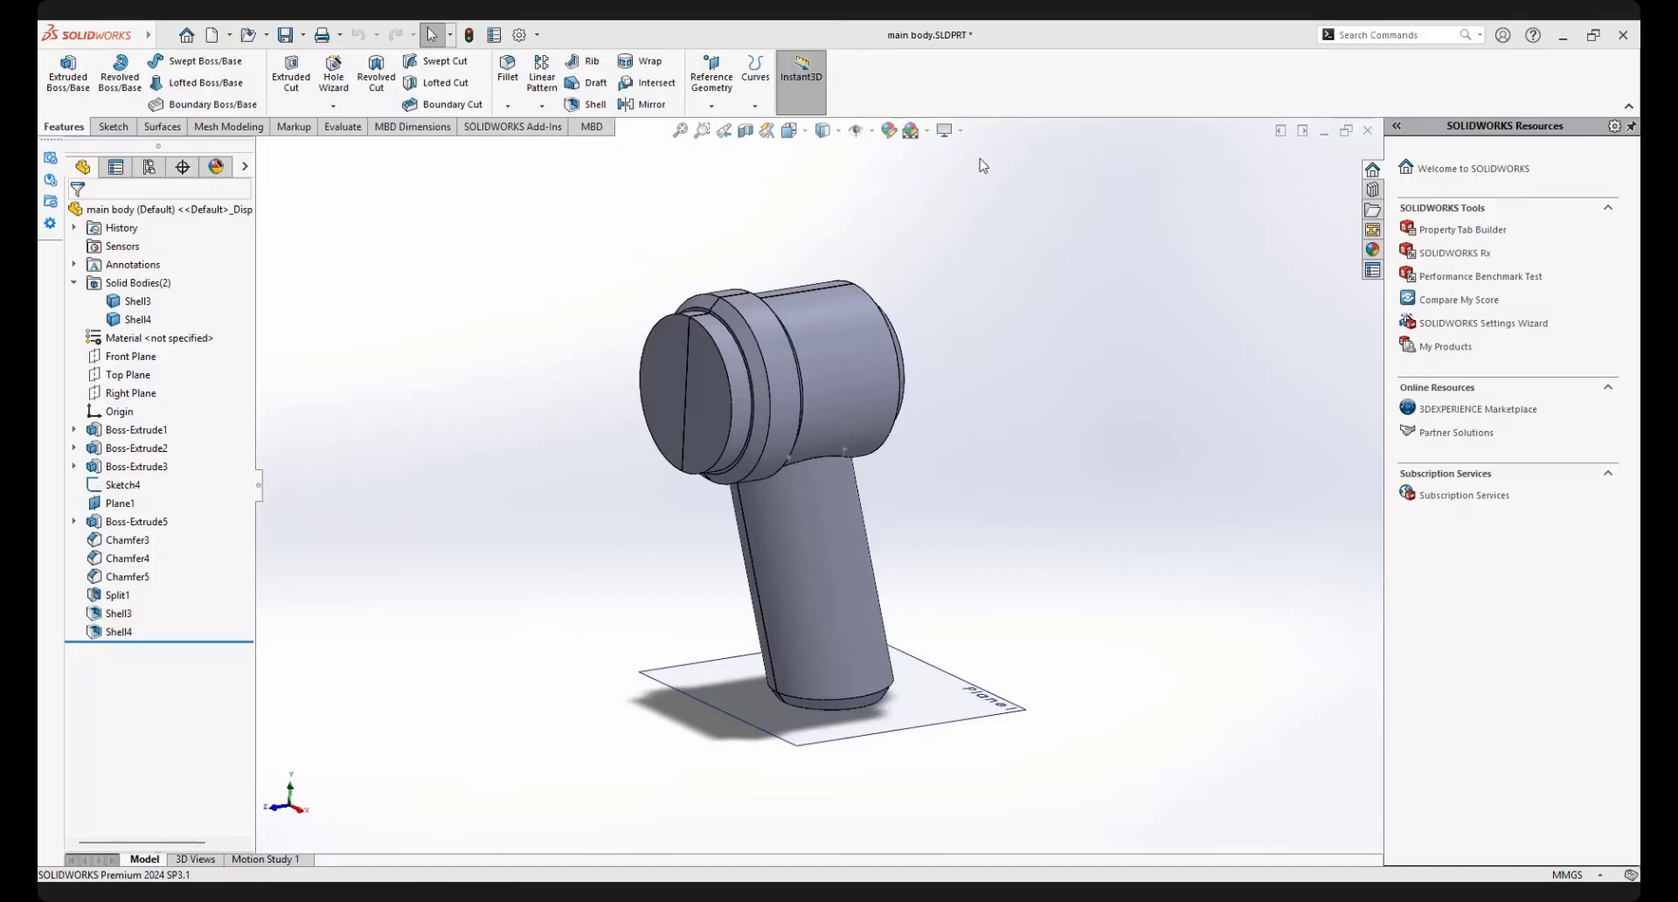